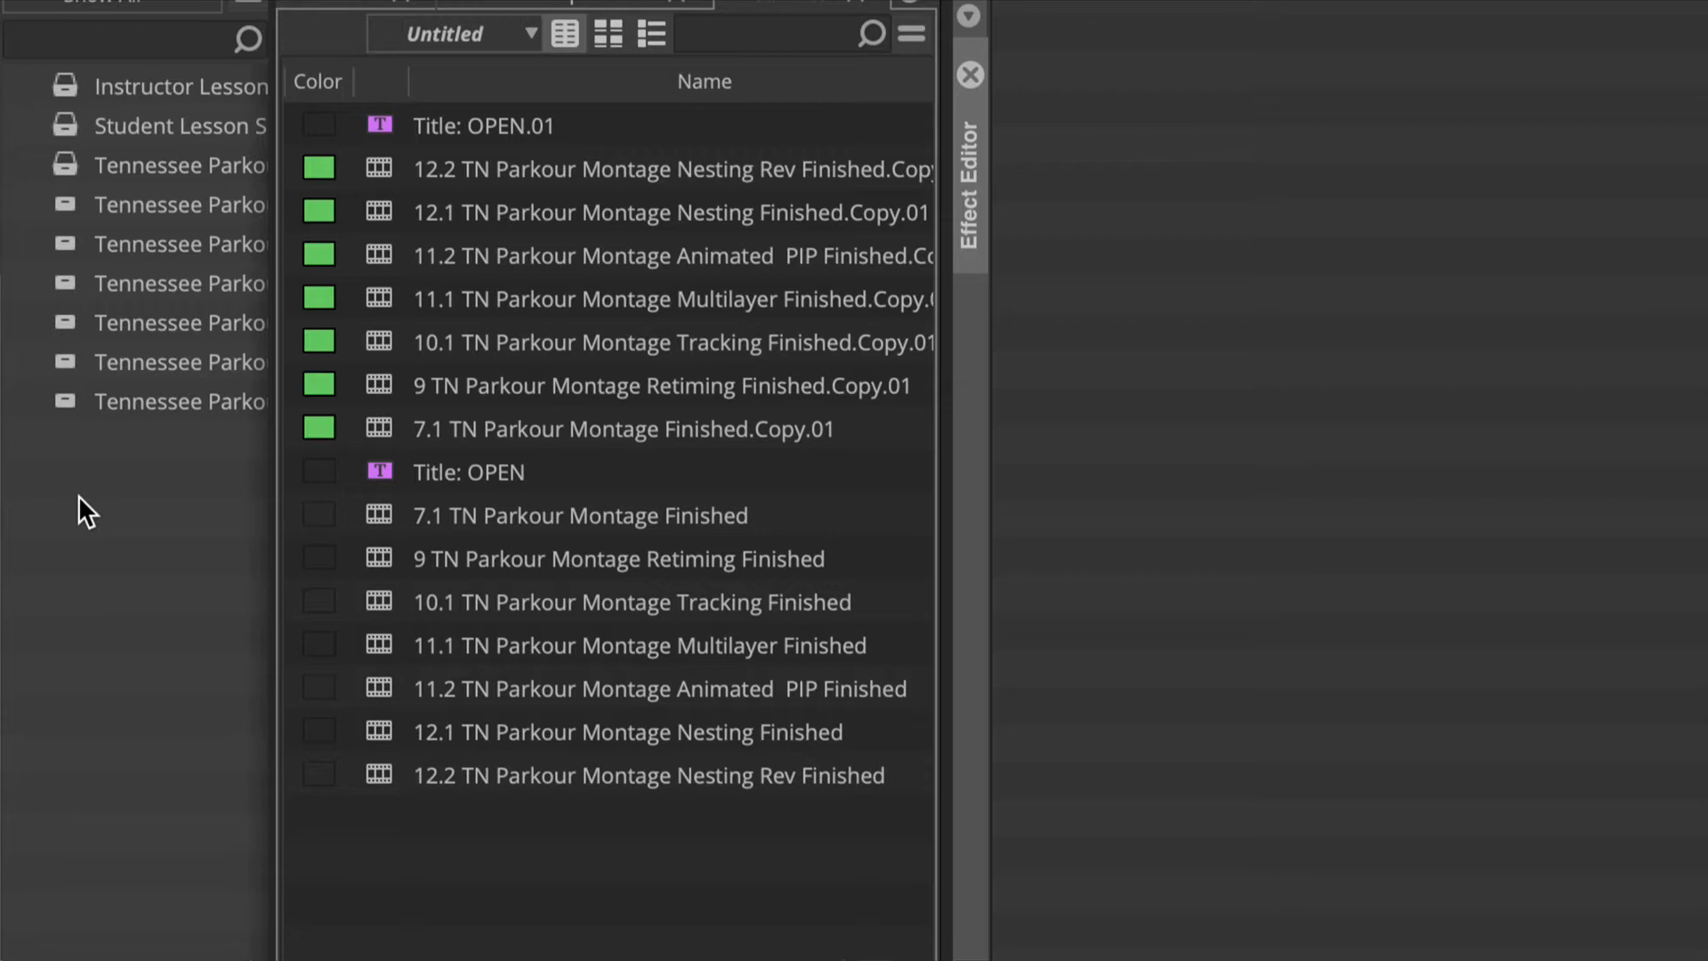
Step: Close all the open bins, including Instructor Lesson Sequences and the student and Tennessee Parkour sequence bins
{"action": "left_click", "coordinate": [61, 85]}
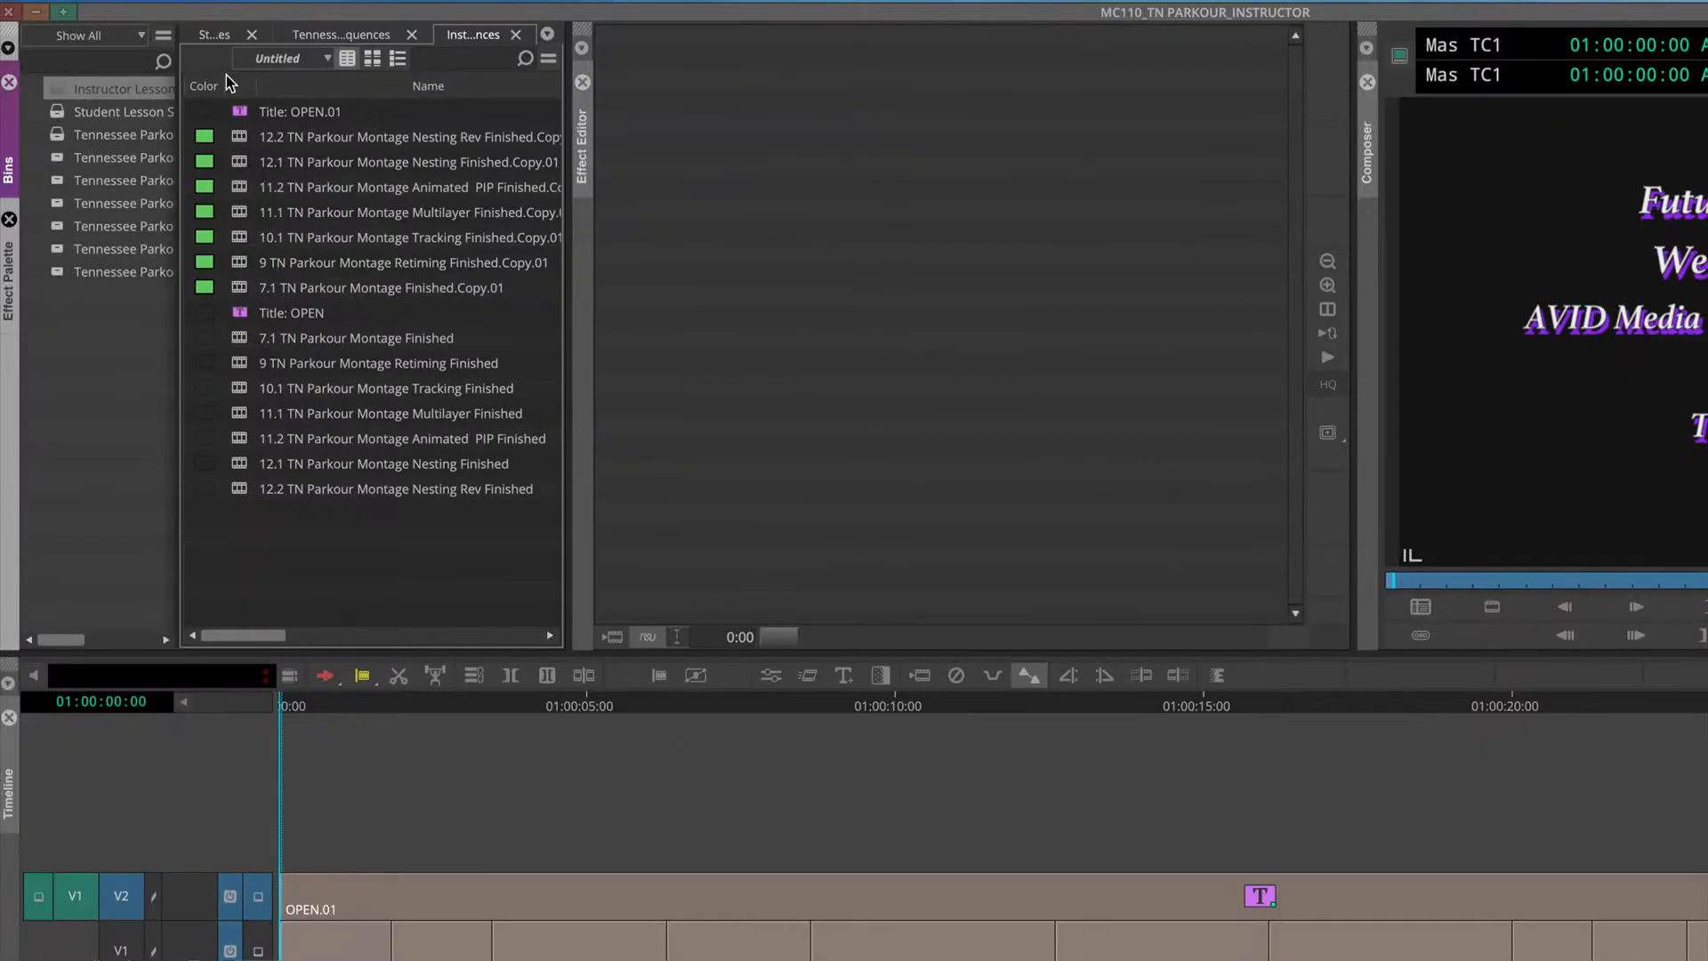
{"action": "left_click", "coordinate": [515, 35]}
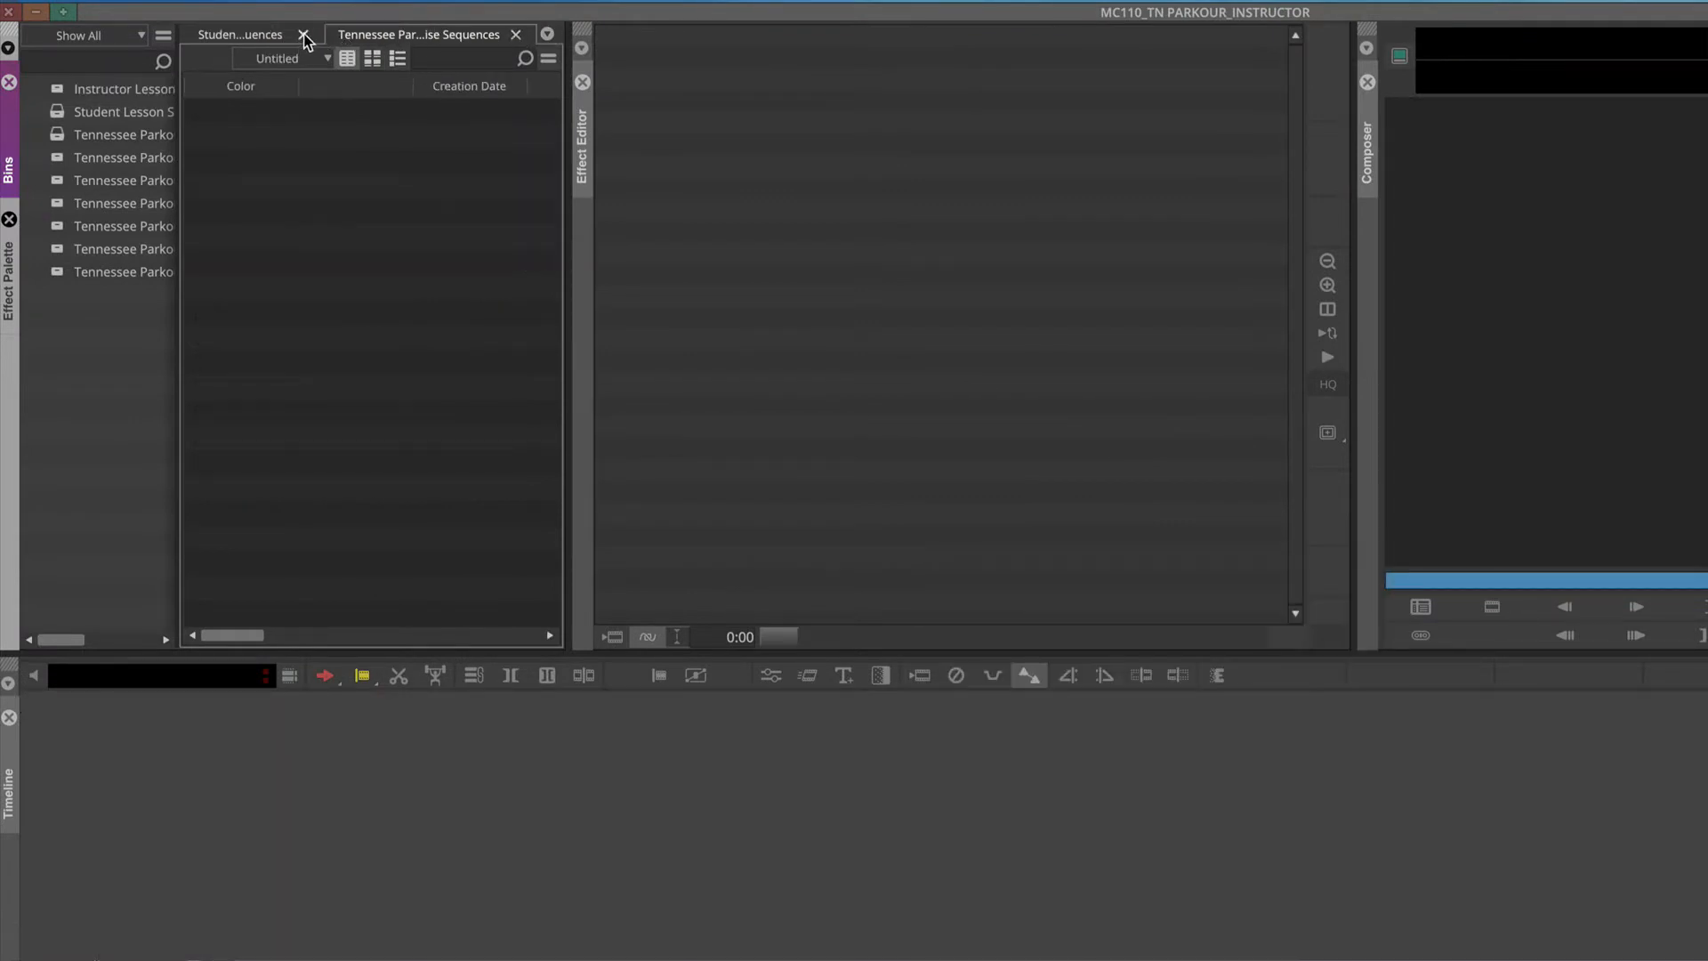
{"action": "left_click", "coordinate": [303, 36]}
{"action": "left_click", "coordinate": [516, 36]}
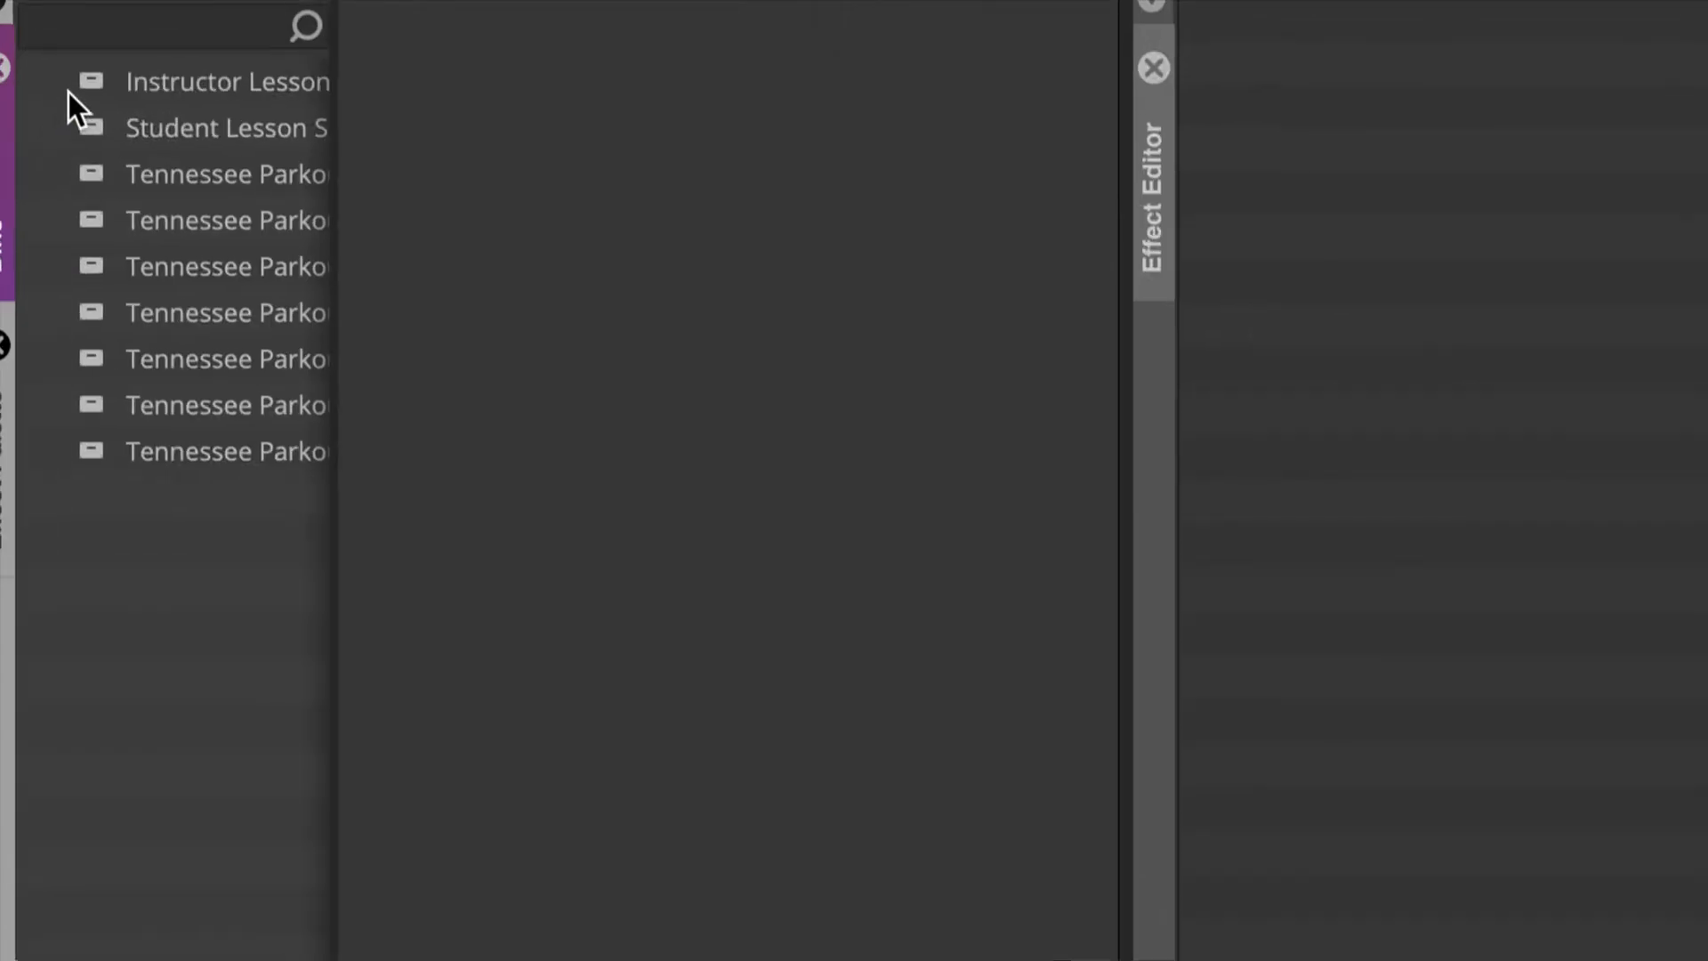
Step: Open the Instructor Lesson Sequences bin and load 7.1 TN Parkour Montage Finished.Copy.01 into the timeline
{"action": "double_click", "coordinate": [89, 82]}
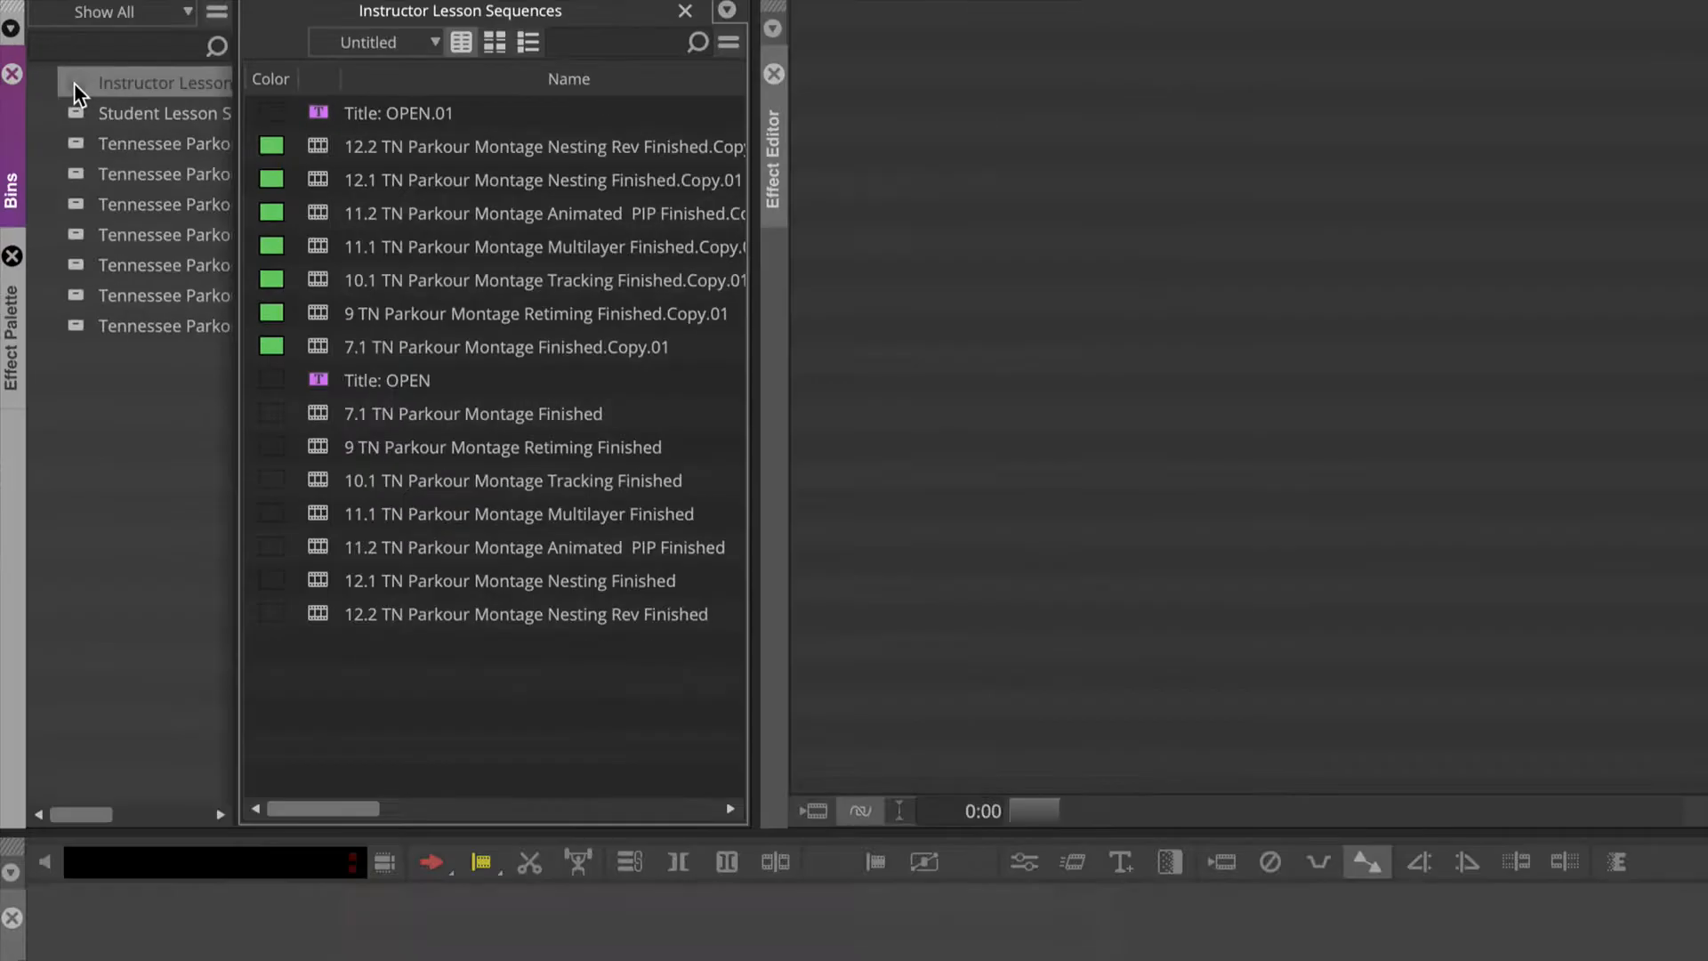
{"action": "double_click", "coordinate": [316, 345]}
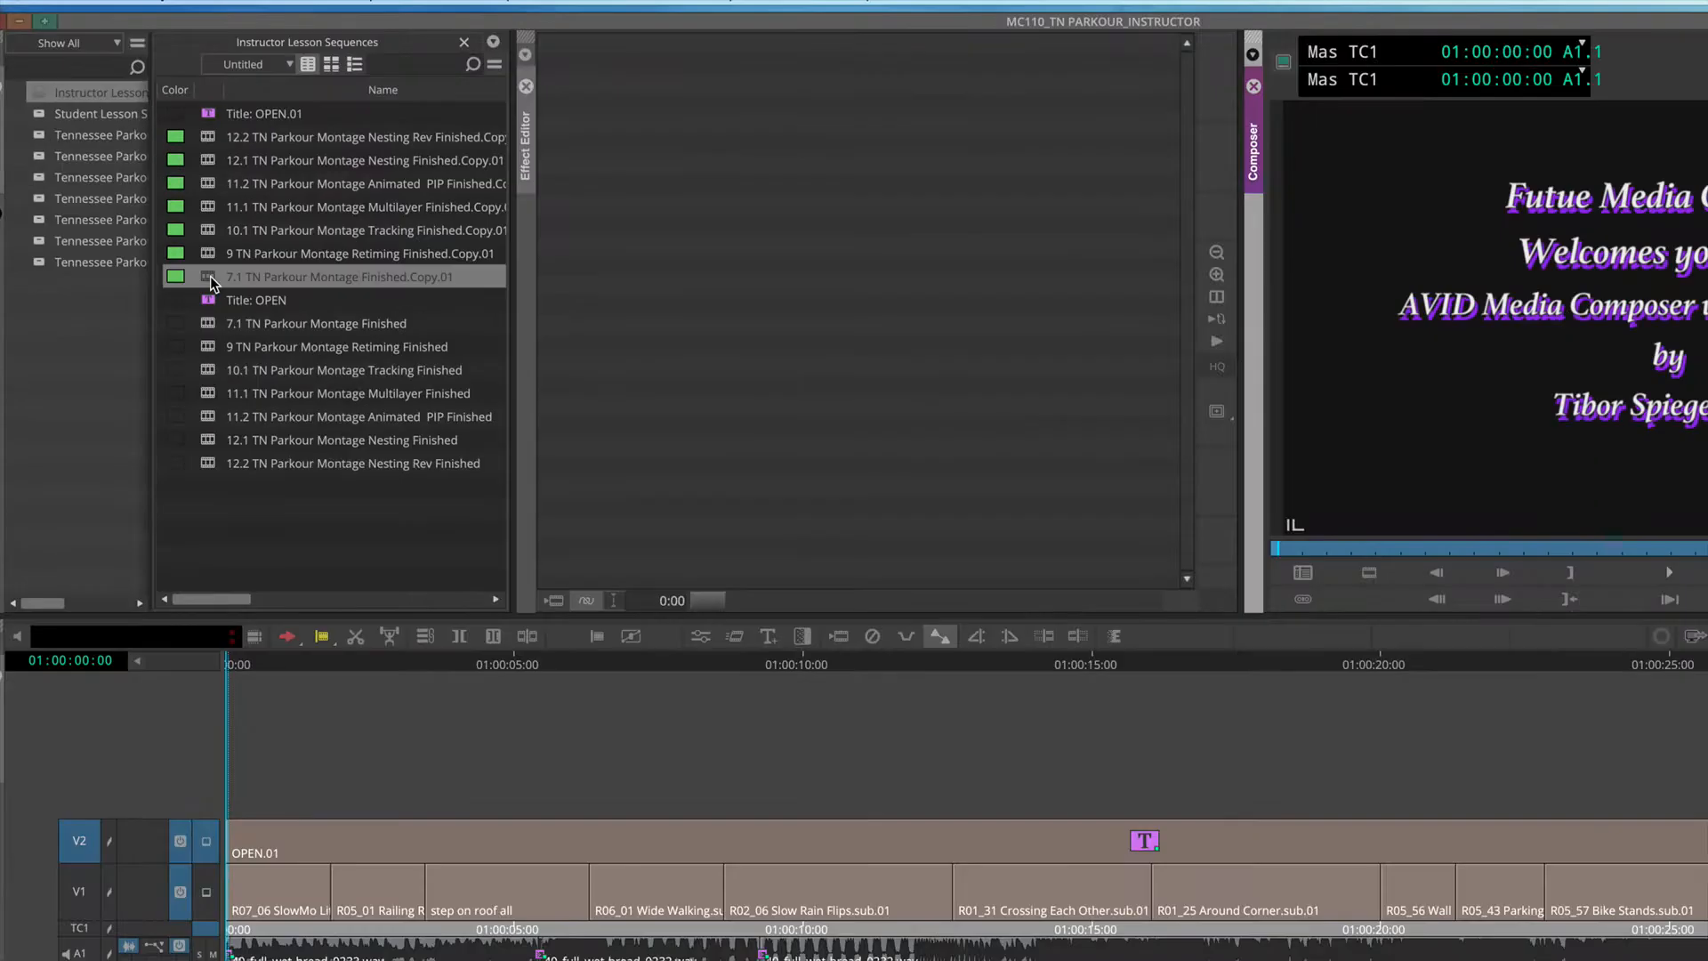
{"action": "left_click_drag", "start_coordinate": [1423, 547], "coordinate": [1290, 546]}
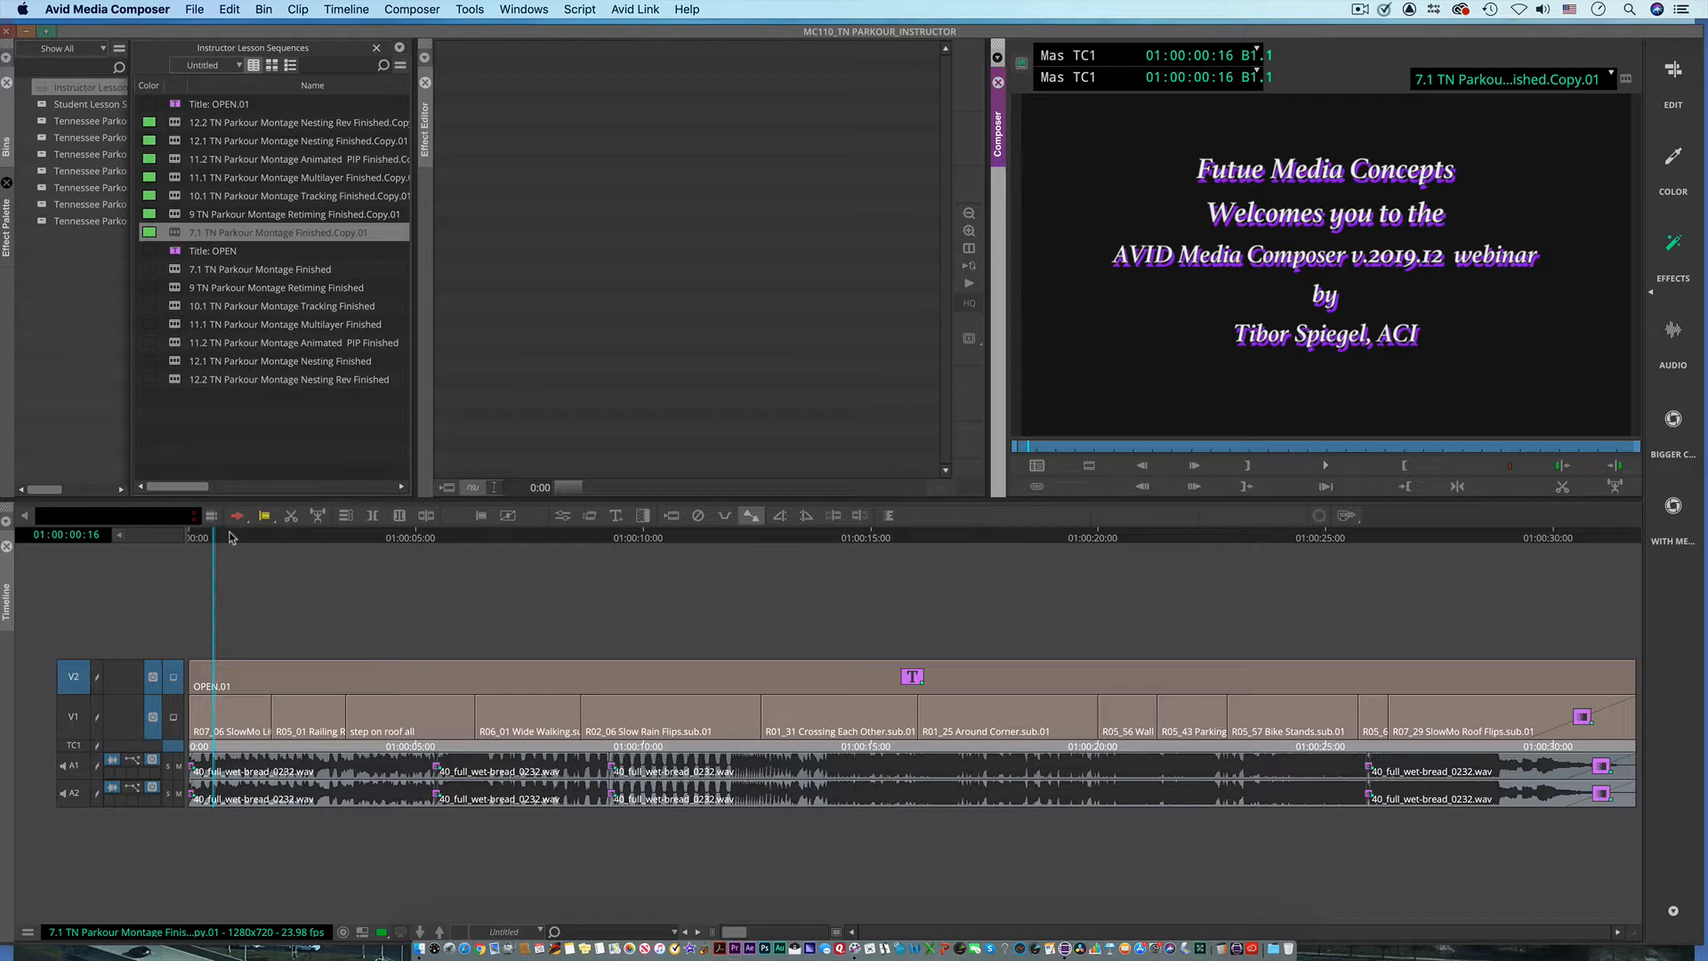
Step: Delete the V2 track holding the OPEN.01 title from the montage sequence
{"action": "left_click_drag", "start_coordinate": [233, 538], "coordinate": [797, 574]}
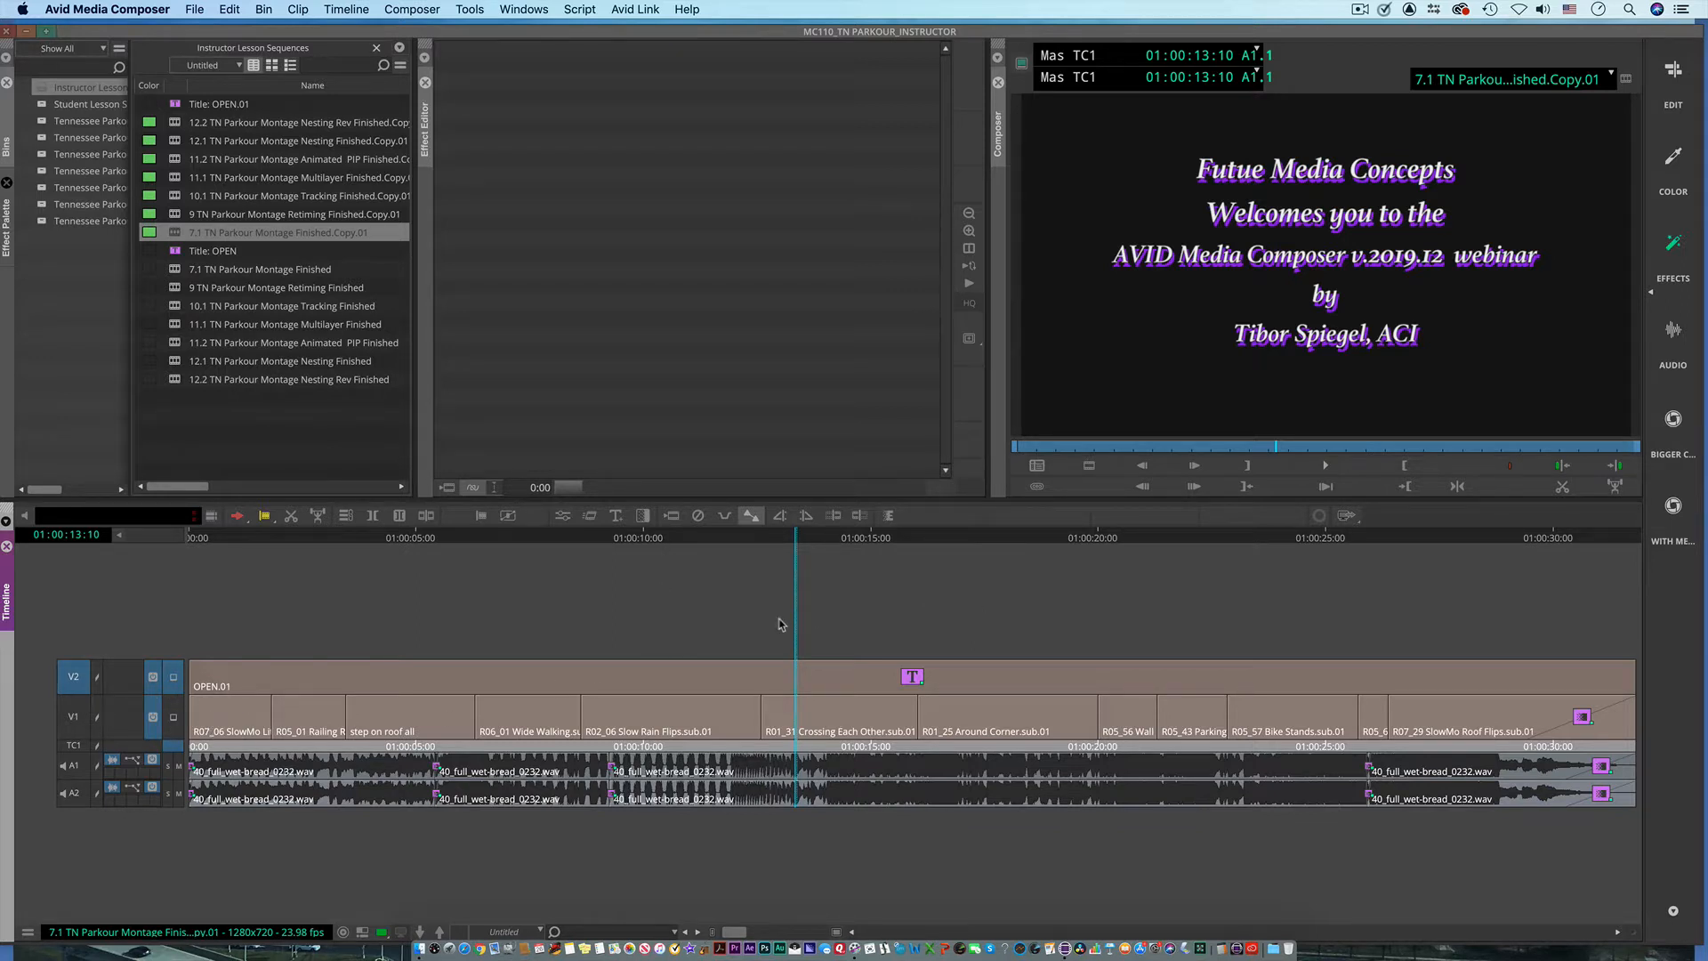
{"action": "key", "text": "Delete"}
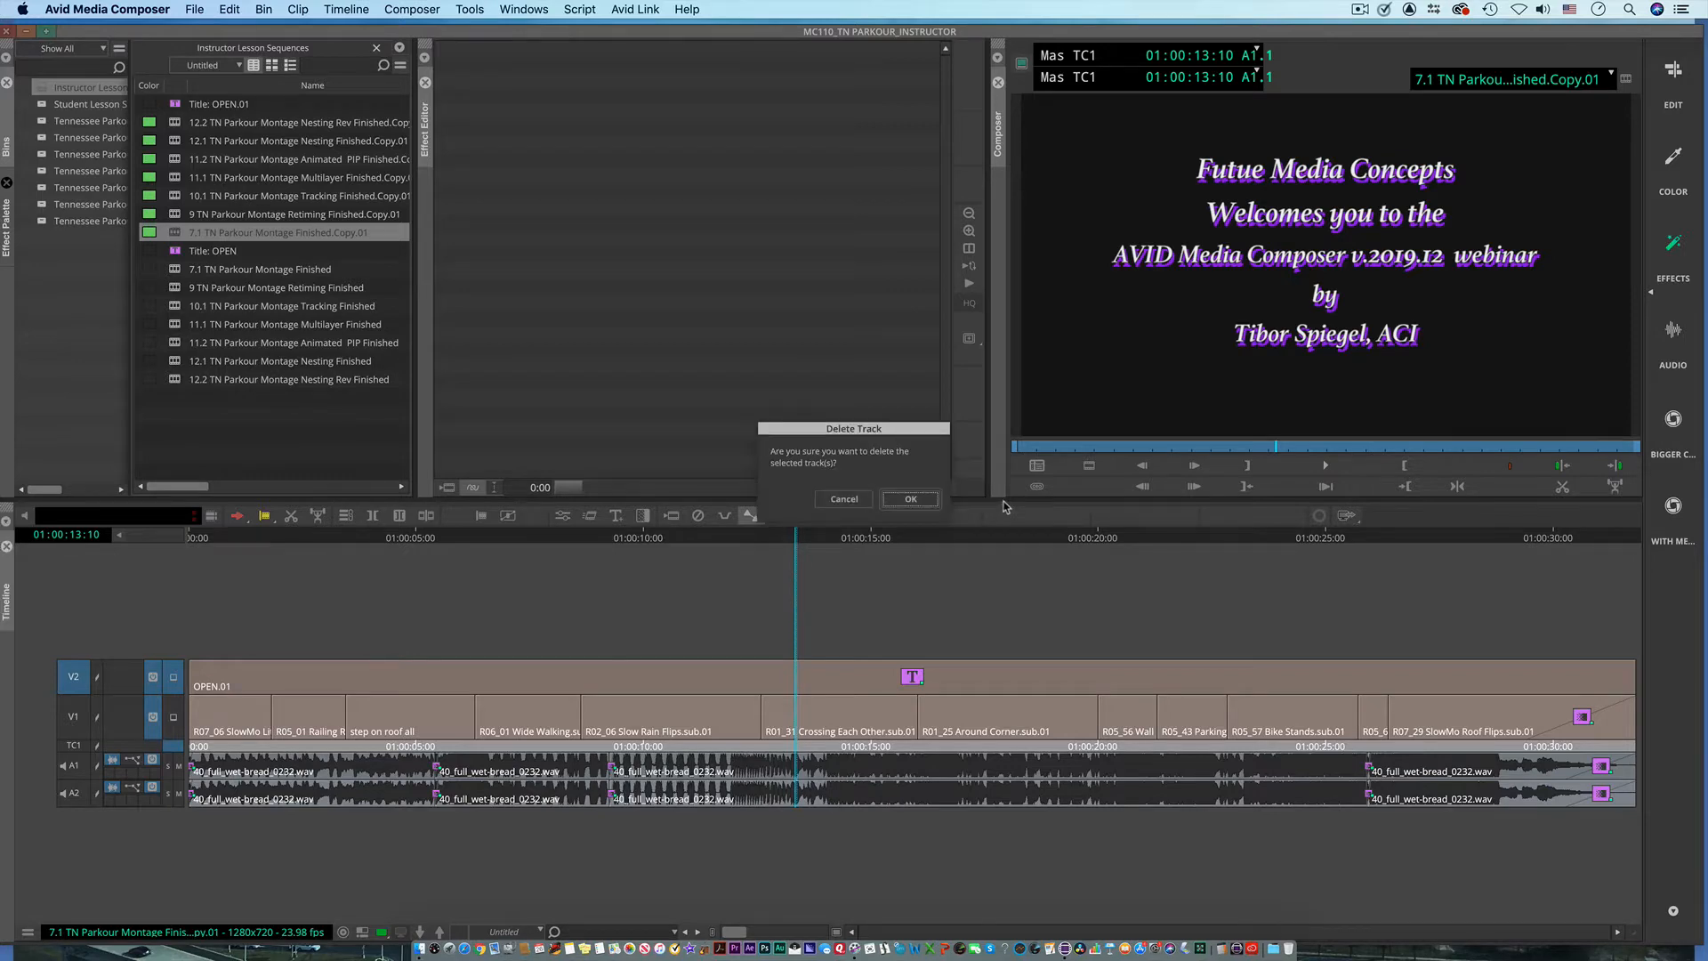
{"action": "left_click", "coordinate": [910, 501]}
Step: Play the montage from its start and scrub to the R02_06 Slow Rain Flips clip at 01:00:09:10
{"action": "key", "text": "Home"}
{"action": "key", "text": "space"}
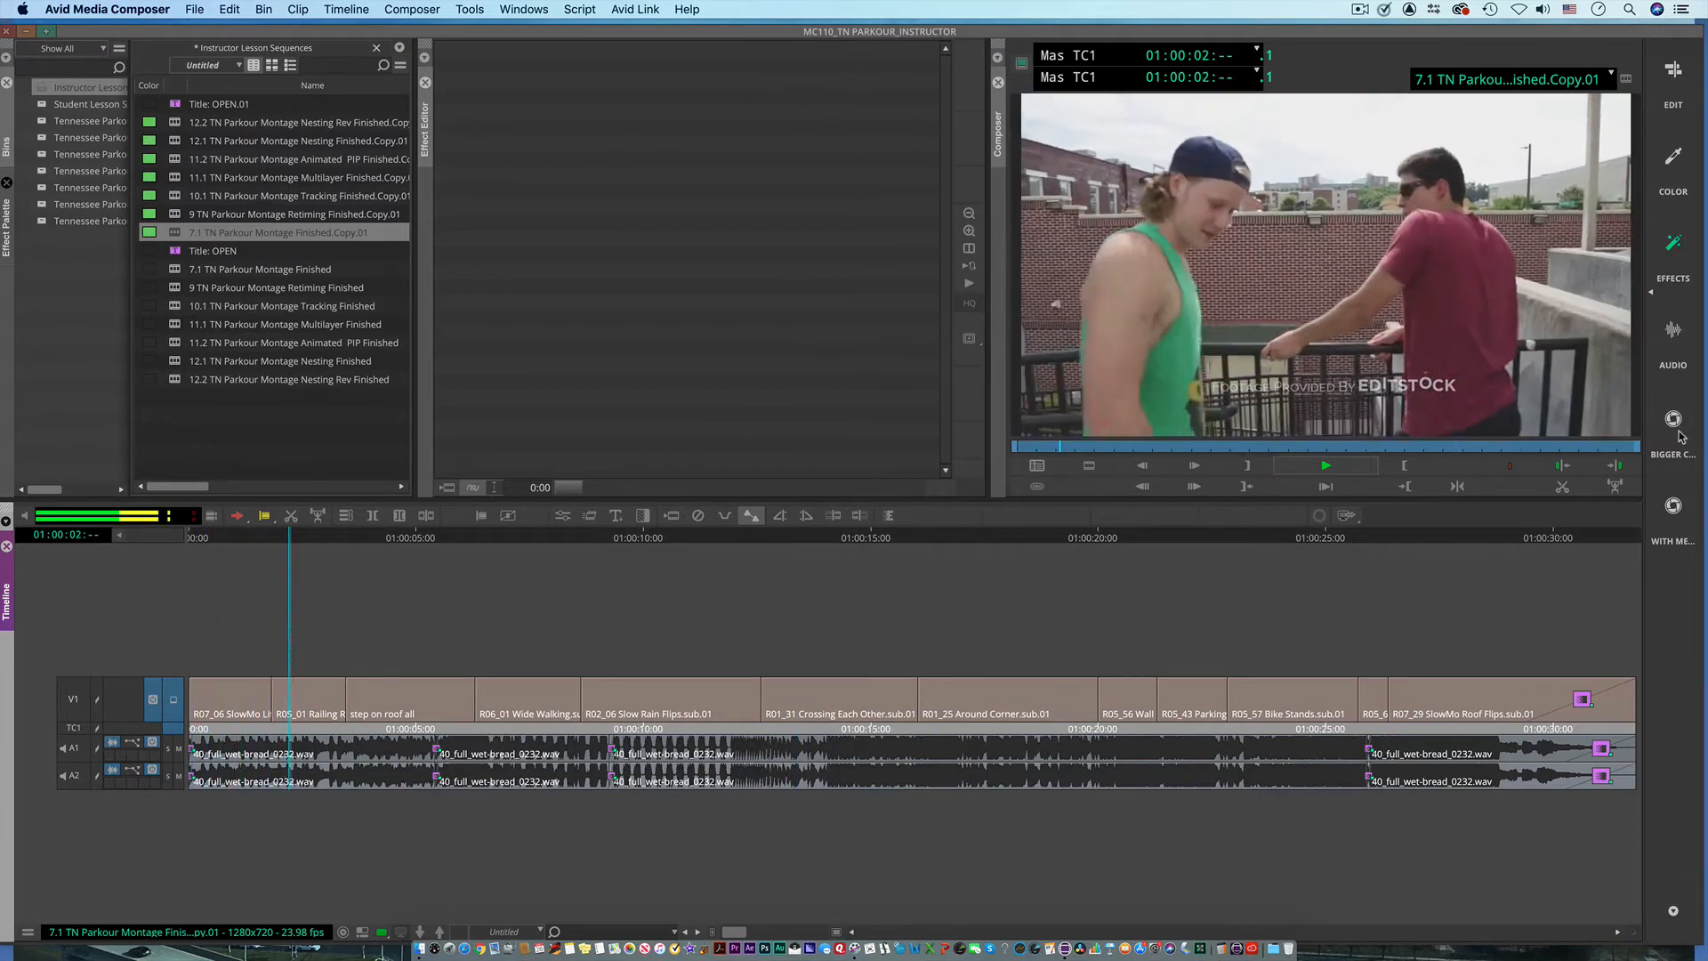
{"action": "key", "text": "space"}
{"action": "left_click_drag", "start_coordinate": [324, 537], "coordinate": [620, 690]}
{"action": "left_click", "coordinate": [422, 541]}
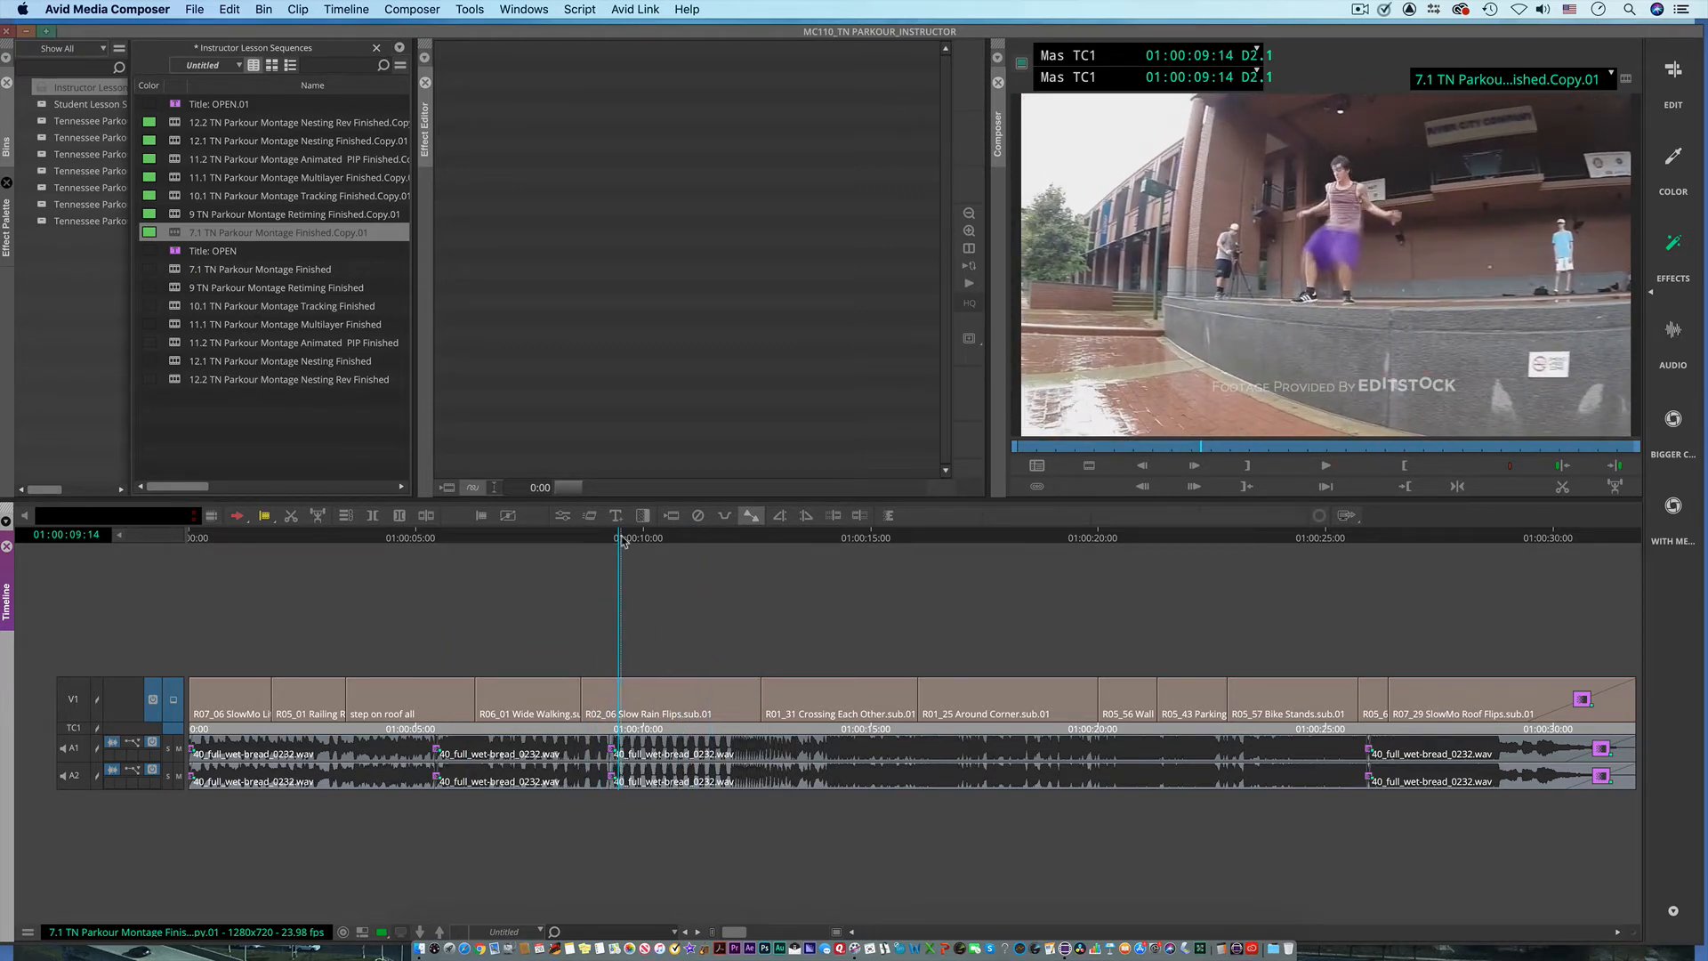
{"action": "mouse_move", "coordinate": [622, 545]}
{"action": "left_mouse_down"}
{"action": "mouse_move", "coordinate": [718, 547]}
{"action": "mouse_move", "coordinate": [656, 545]}
{"action": "left_mouse_up"}
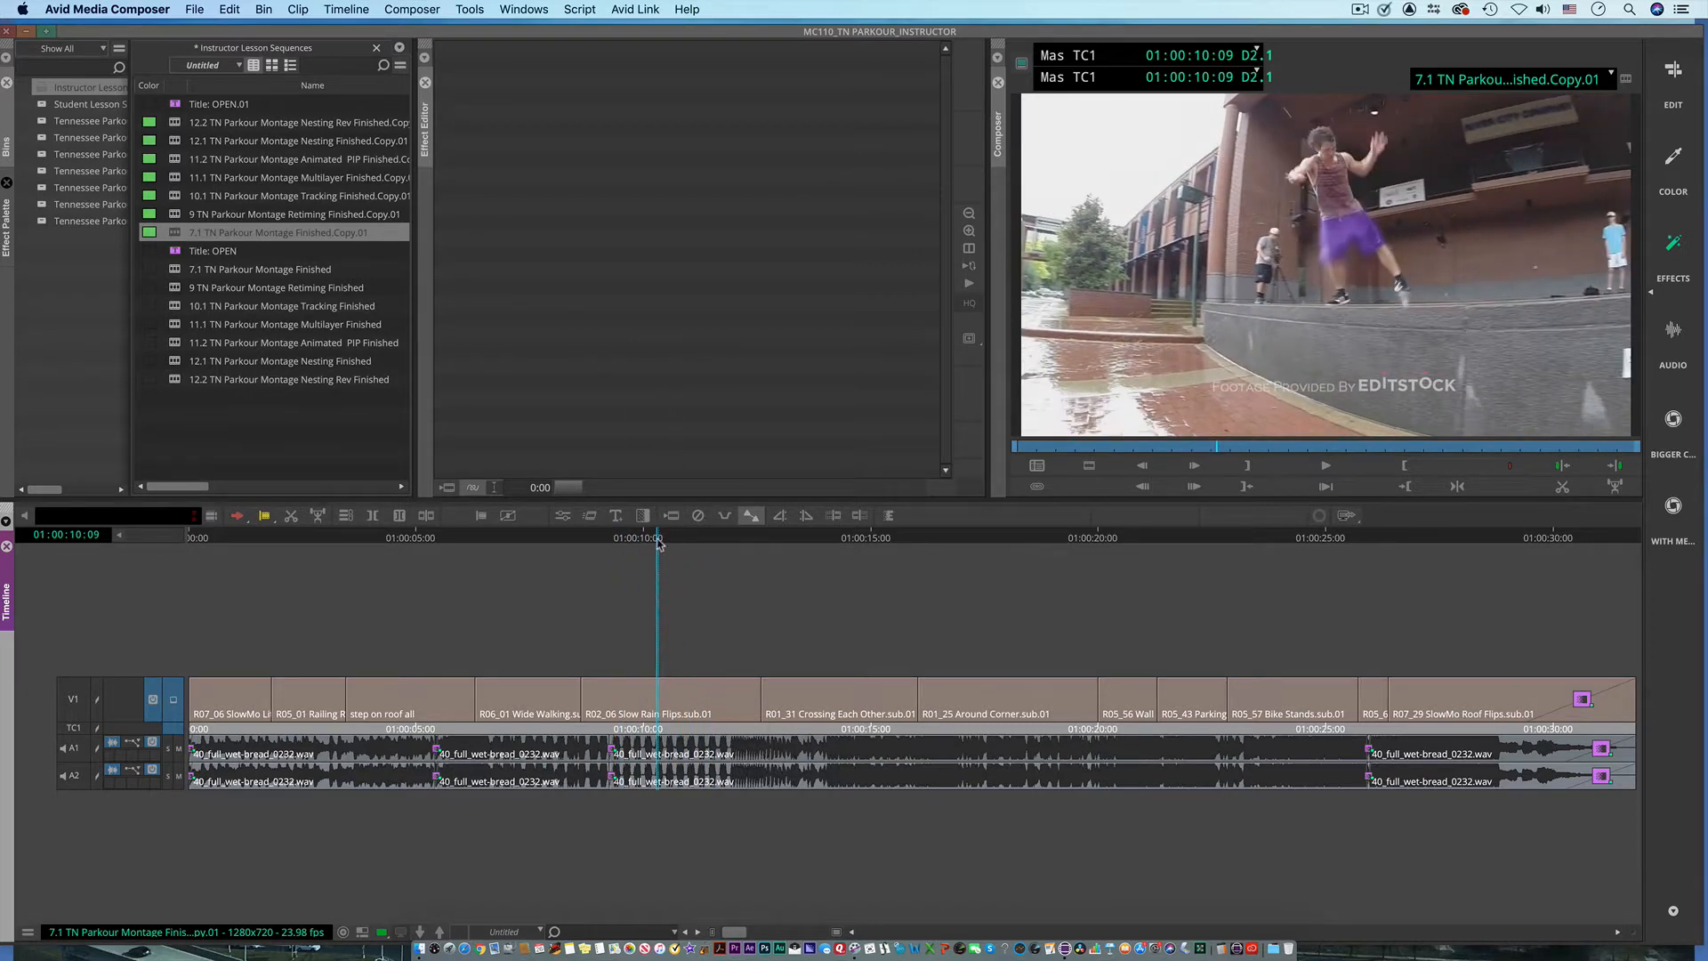
{"action": "left_click", "coordinate": [614, 545]}
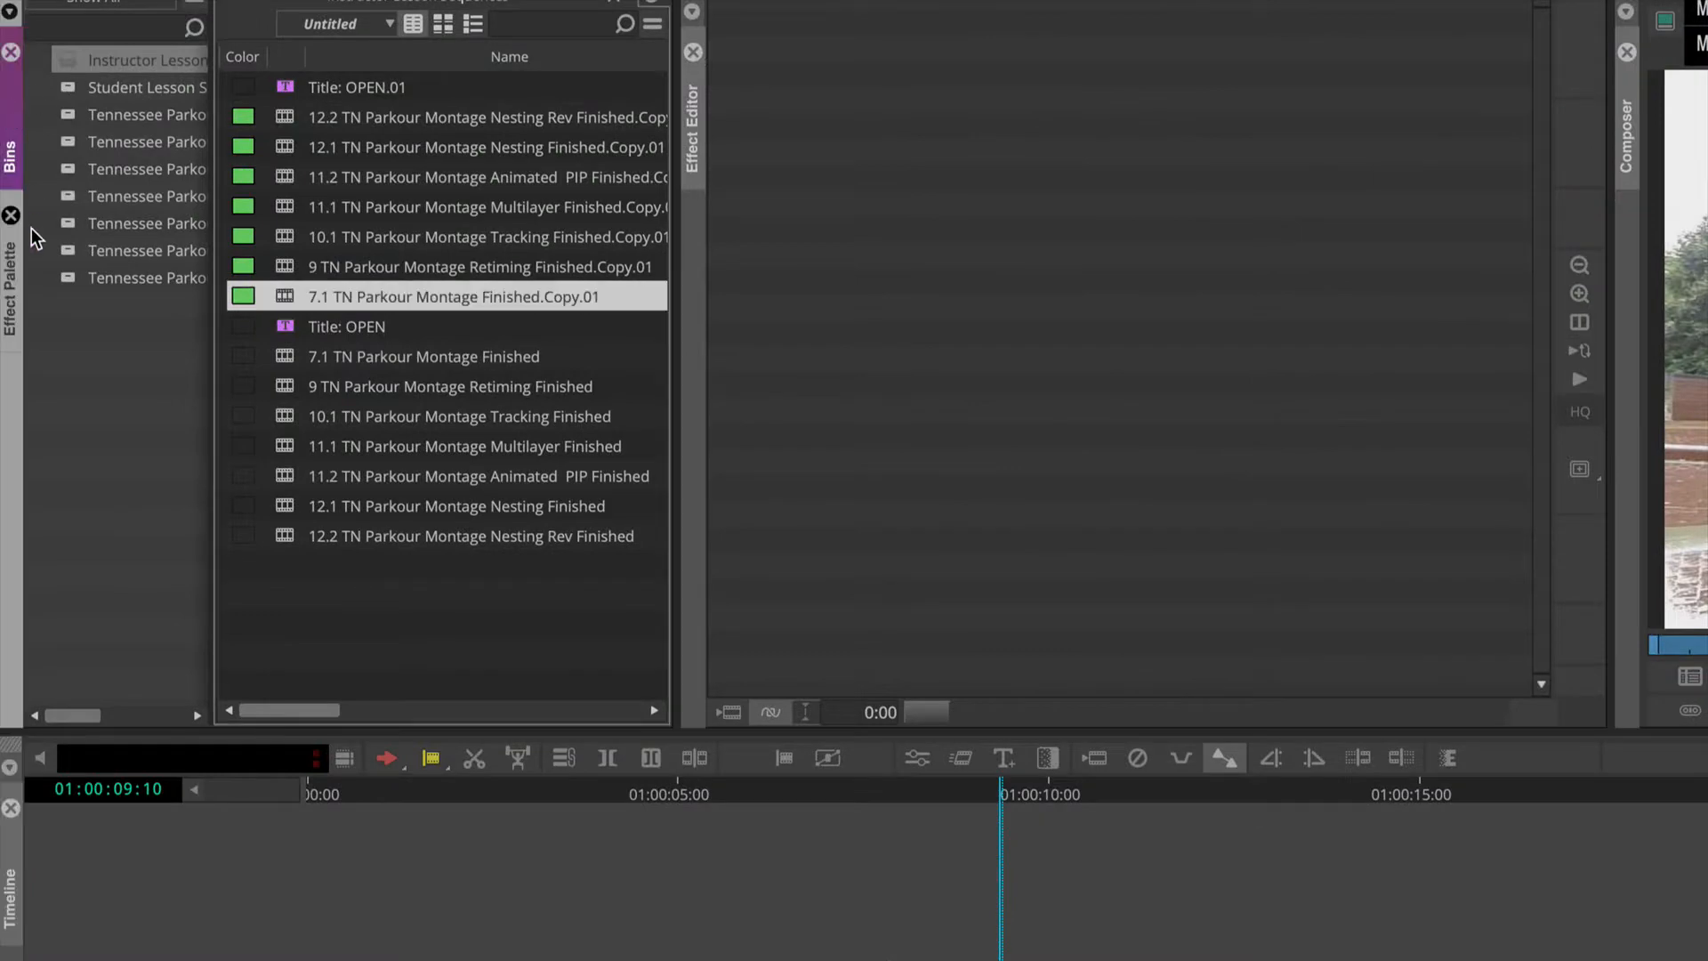
Step: Search the Effect Palette filters for "Time", clear the search, and list the effects in the Timewarp category
{"action": "left_click", "coordinate": [11, 334]}
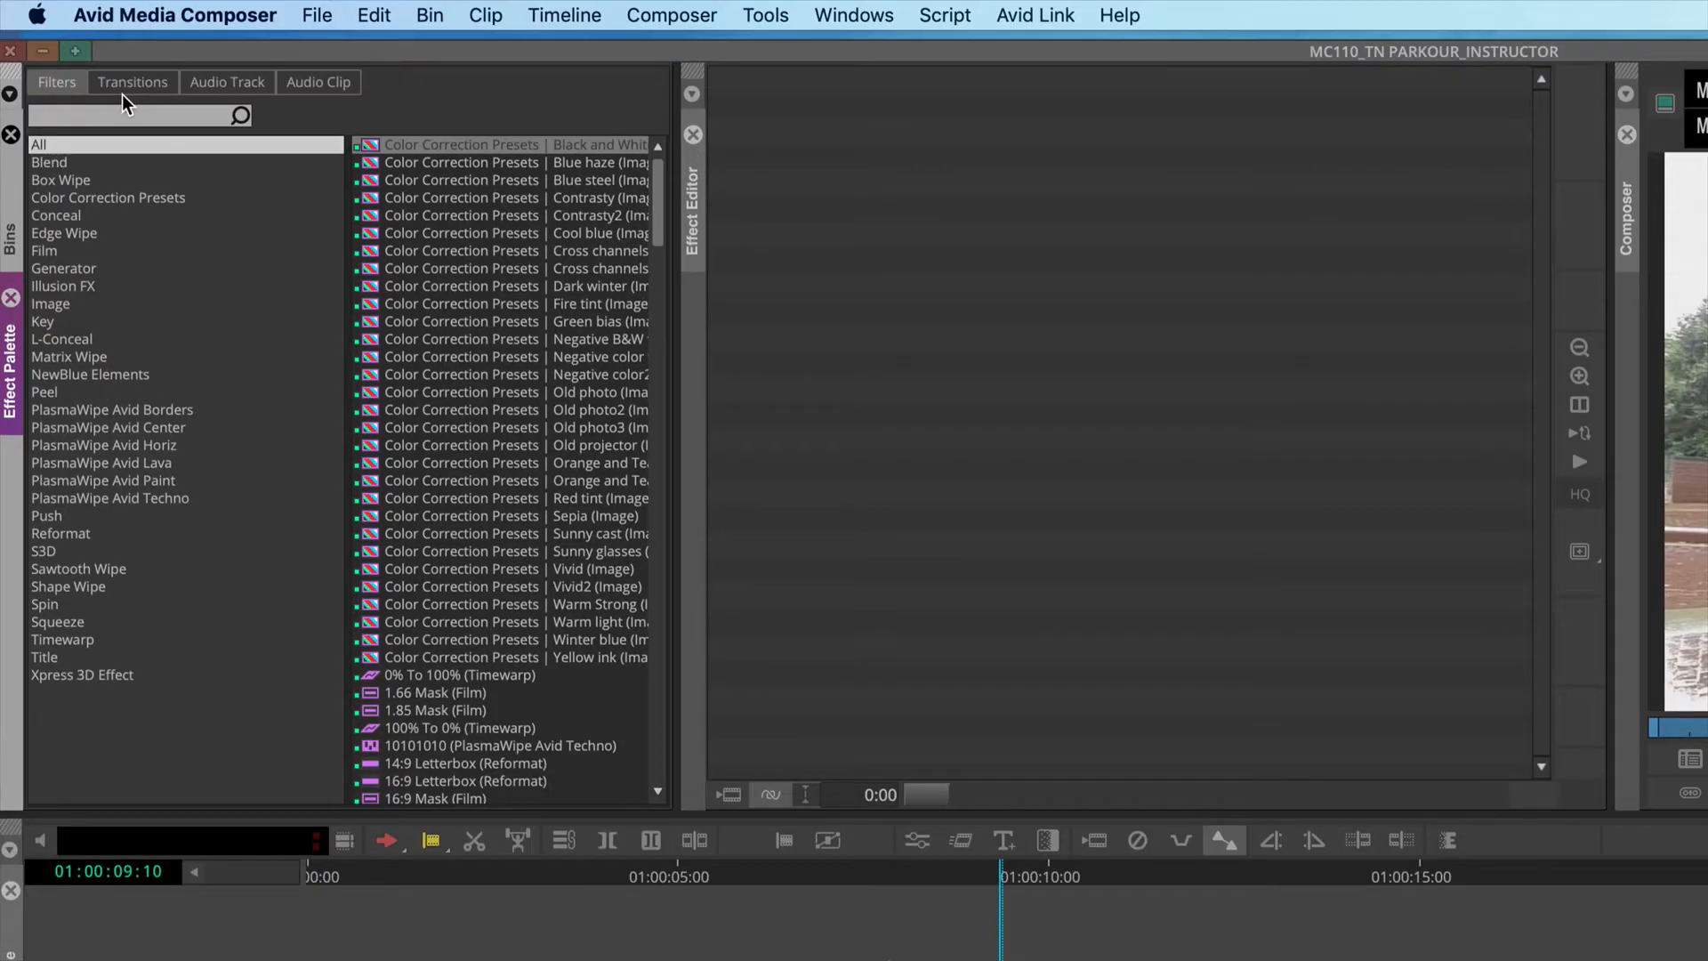
{"action": "type", "text": "Tim"}
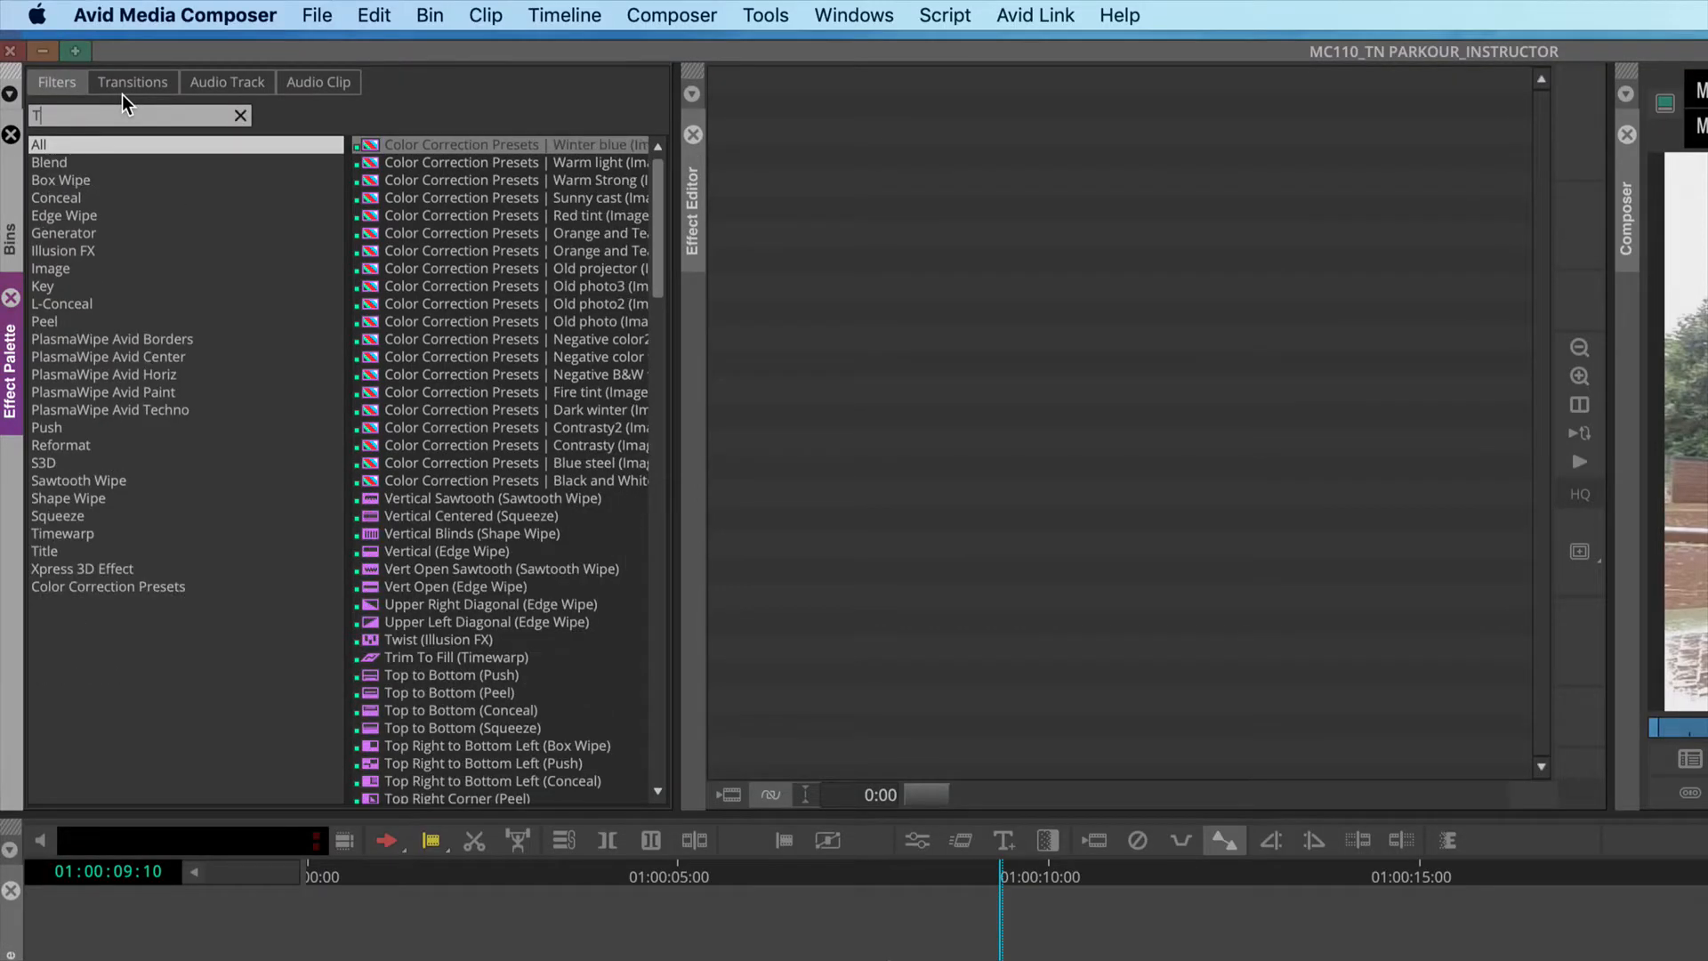
{"action": "type", "text": "e"}
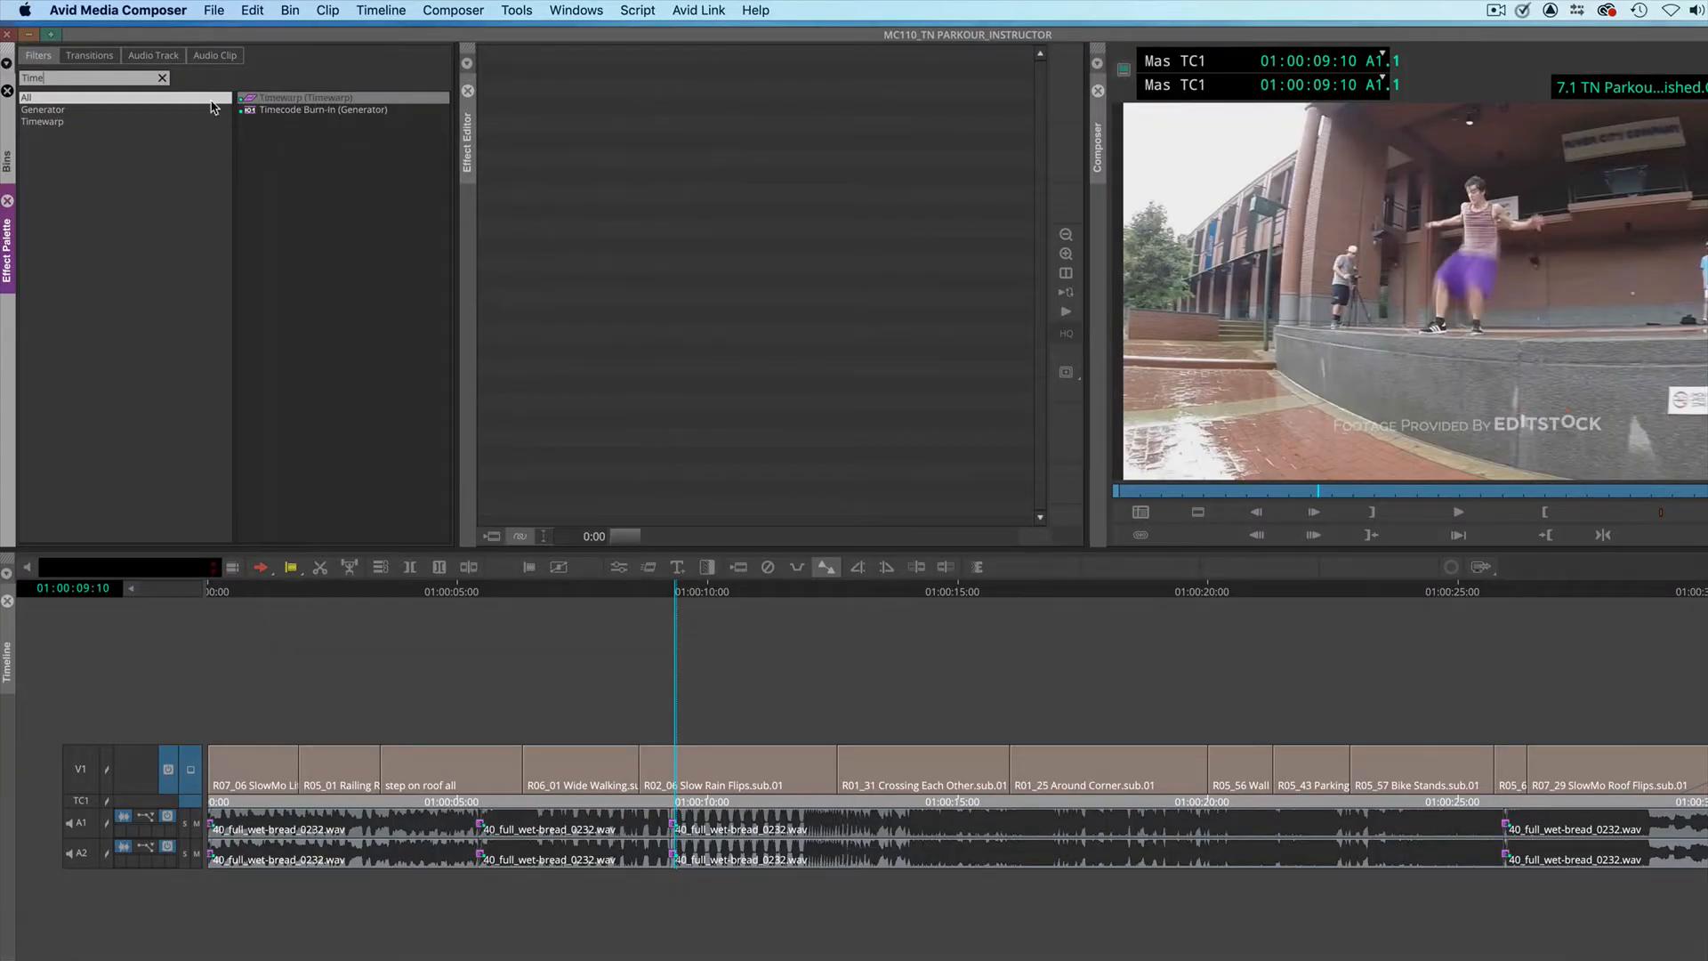
{"action": "left_click", "coordinate": [162, 79]}
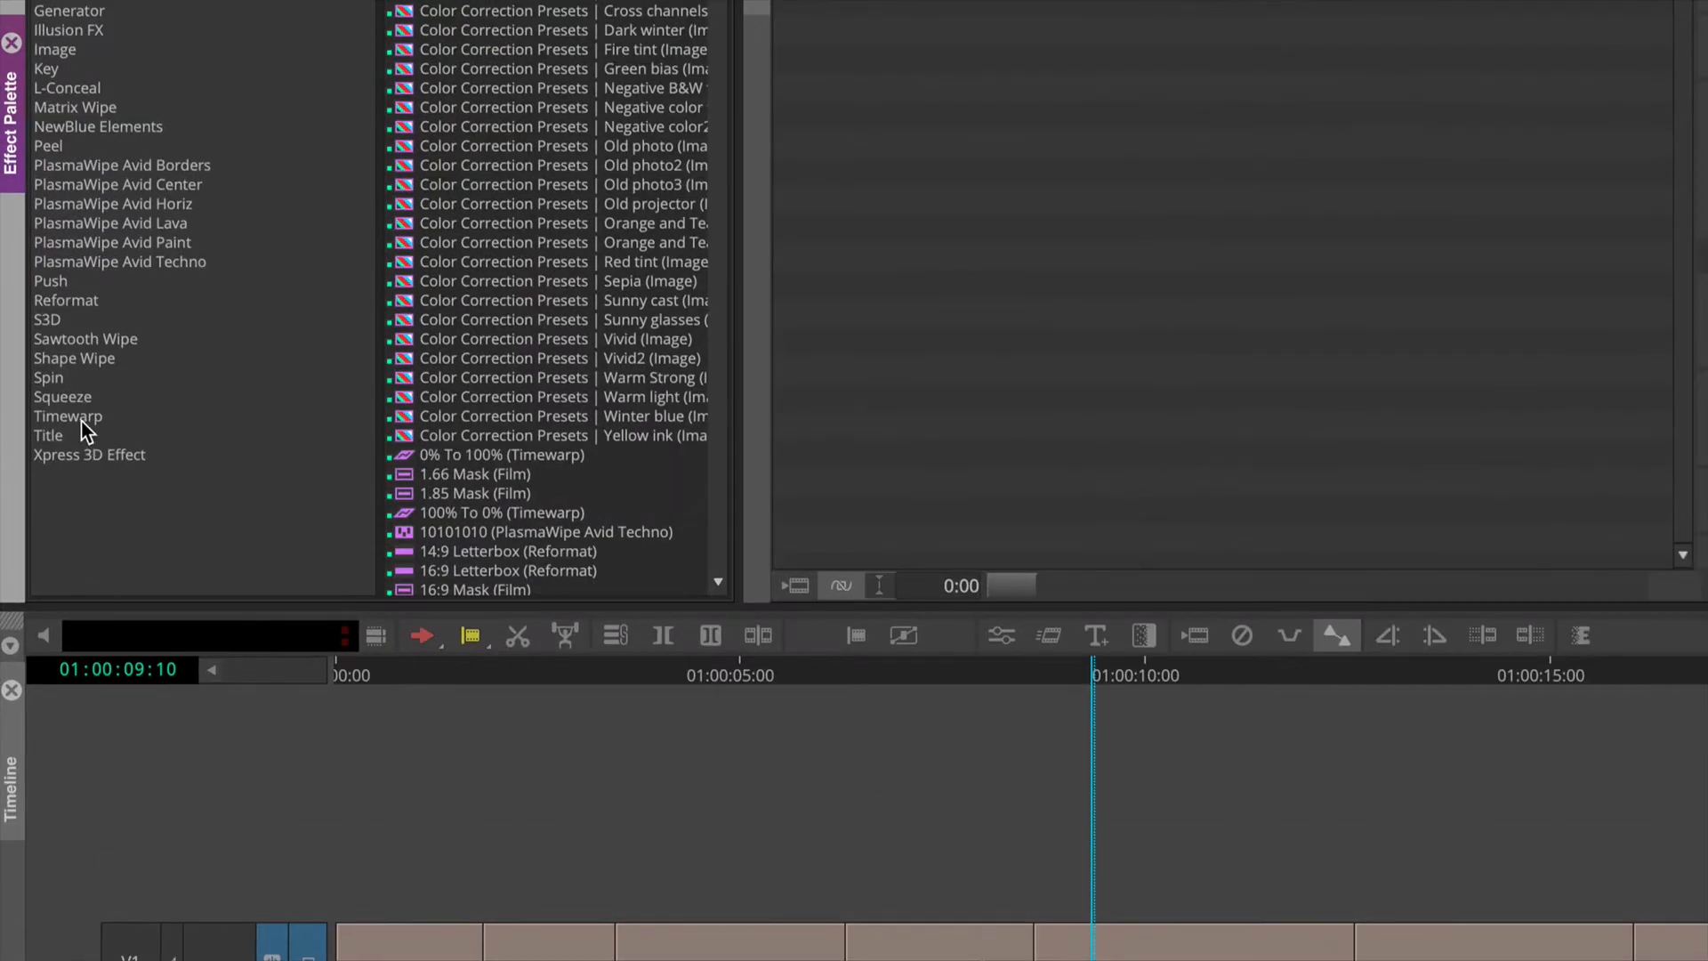
{"action": "left_click", "coordinate": [80, 418]}
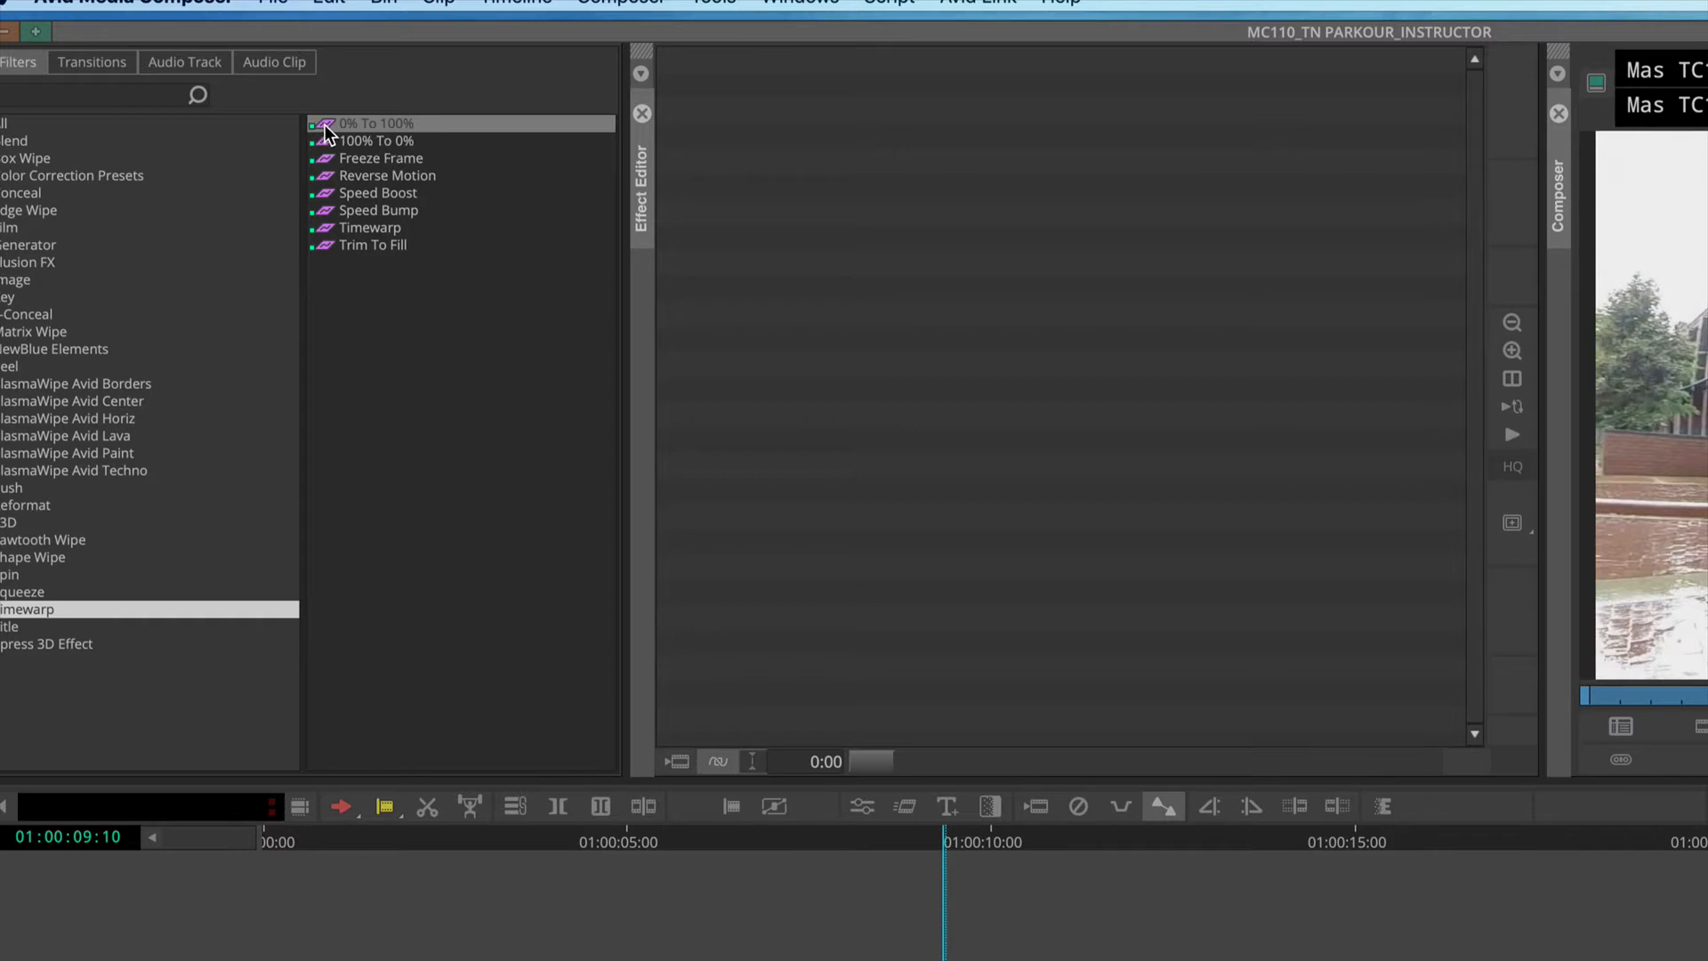
Step: Examine the Timewarp presets one by one, from 0% To 100% through Freeze Frame, Reverse Motion and Speed Boost to Trim To Fill
{"action": "left_click_drag", "start_coordinate": [325, 129], "coordinate": [326, 133]}
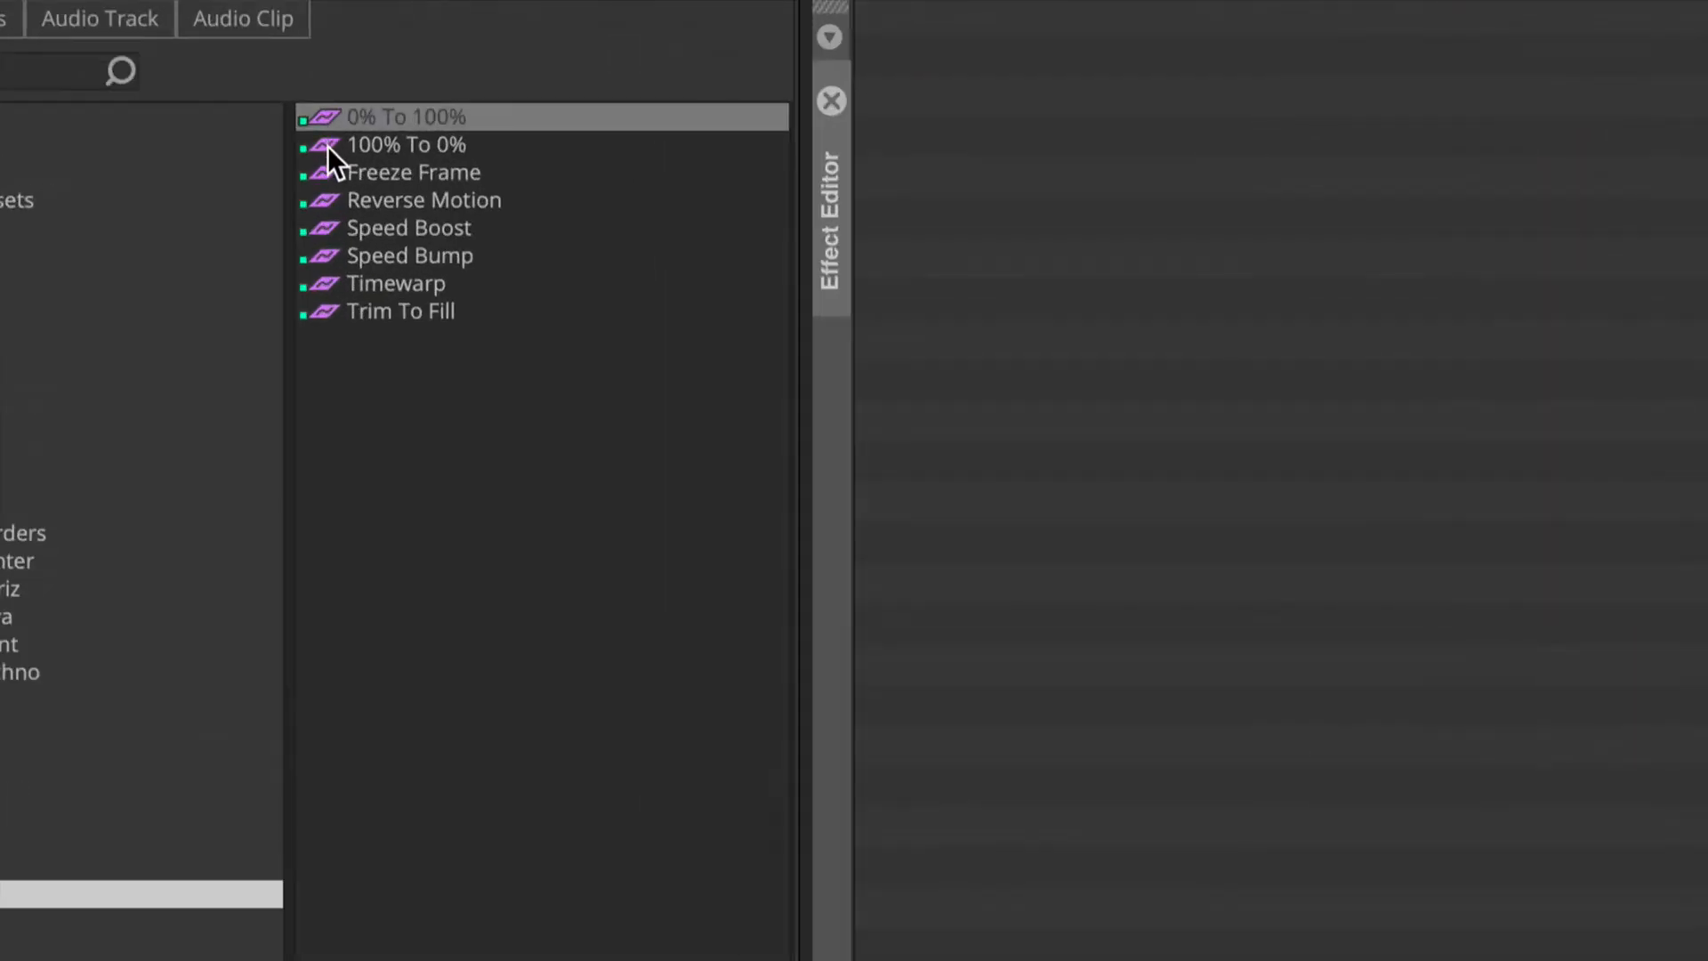
{"action": "left_click", "coordinate": [323, 151]}
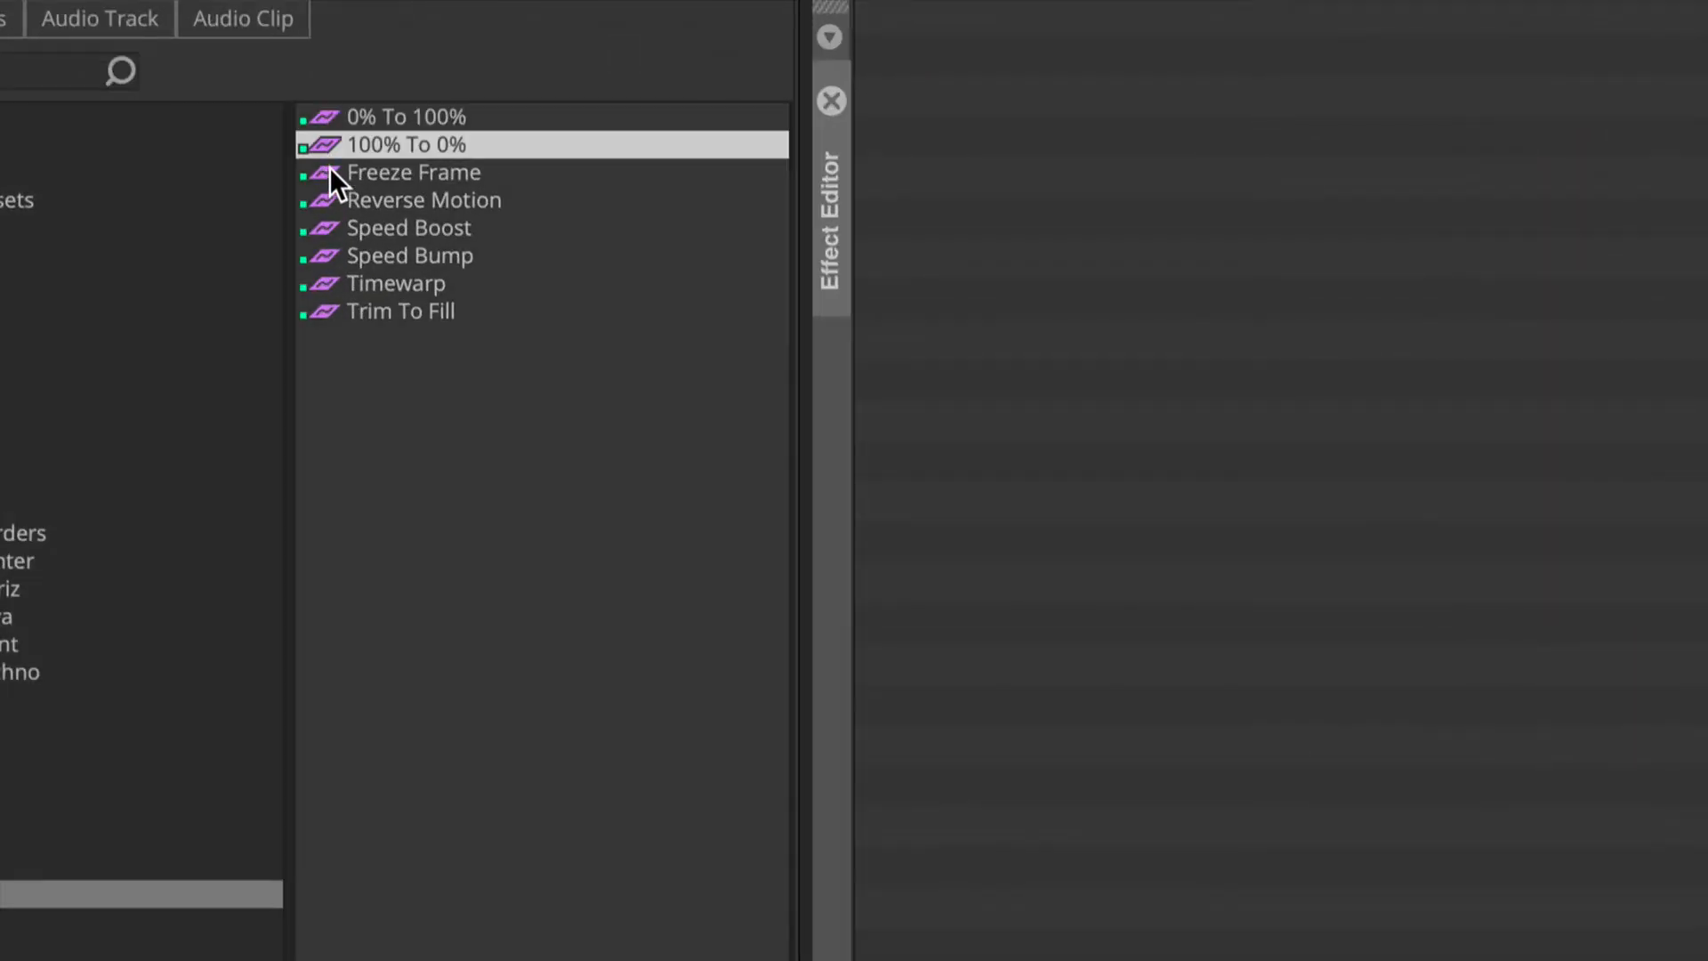
{"action": "left_click", "coordinate": [329, 170]}
{"action": "left_click", "coordinate": [327, 199]}
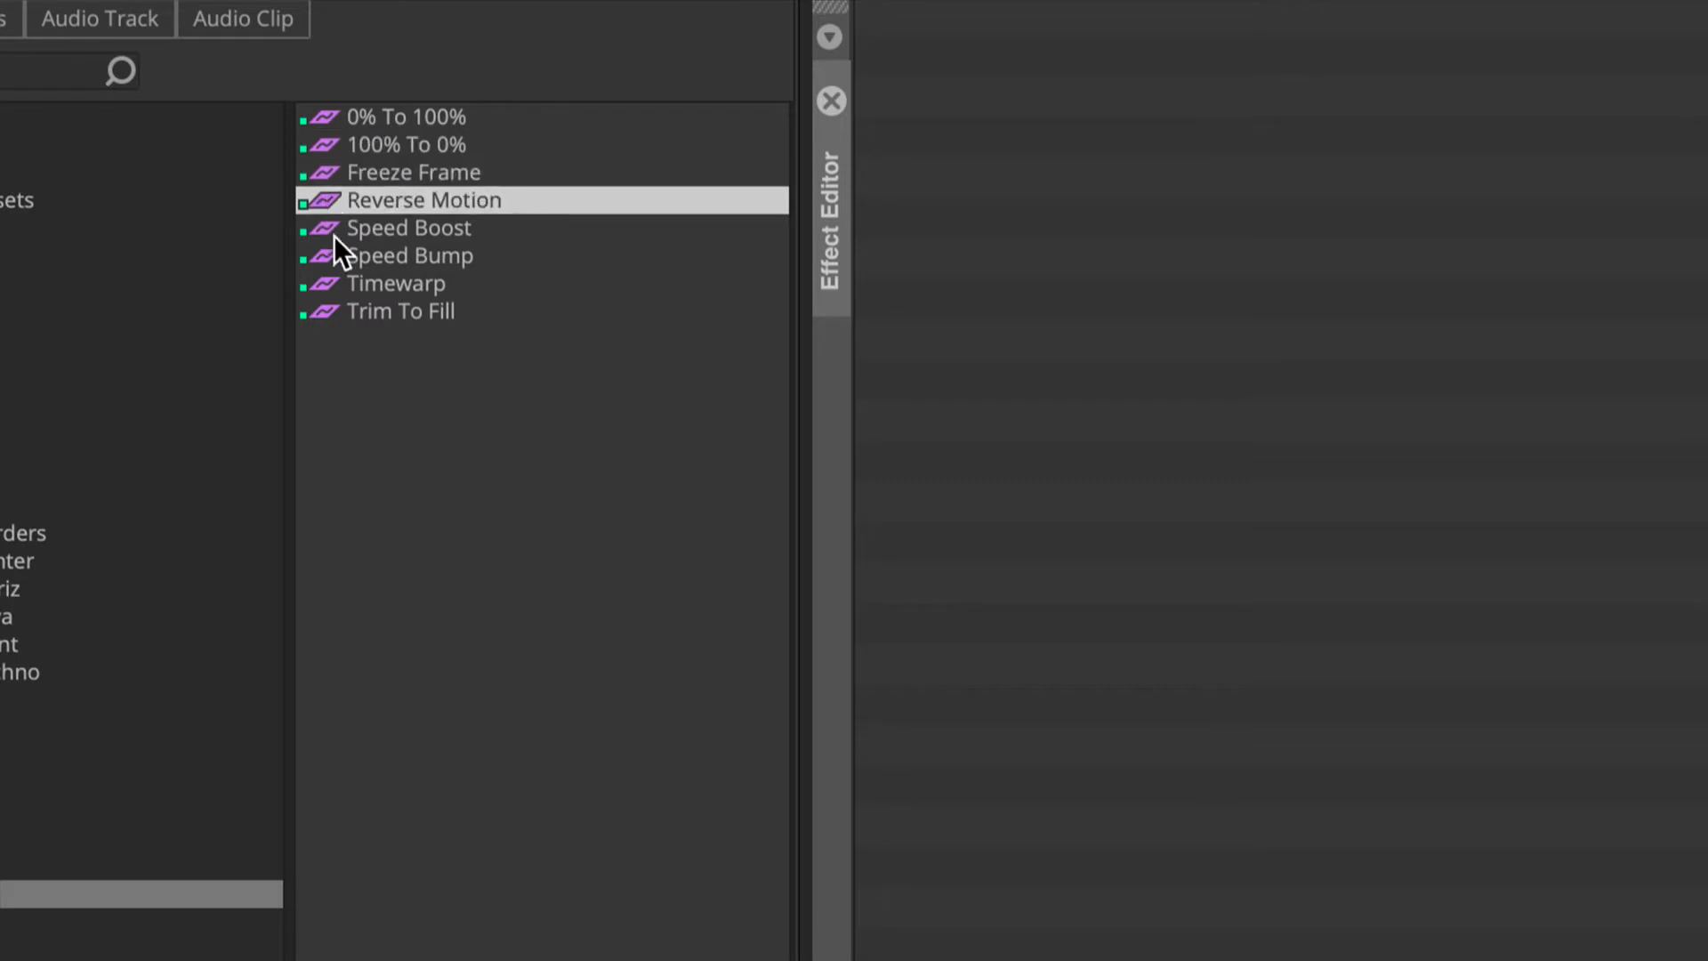
{"action": "left_click", "coordinate": [328, 228]}
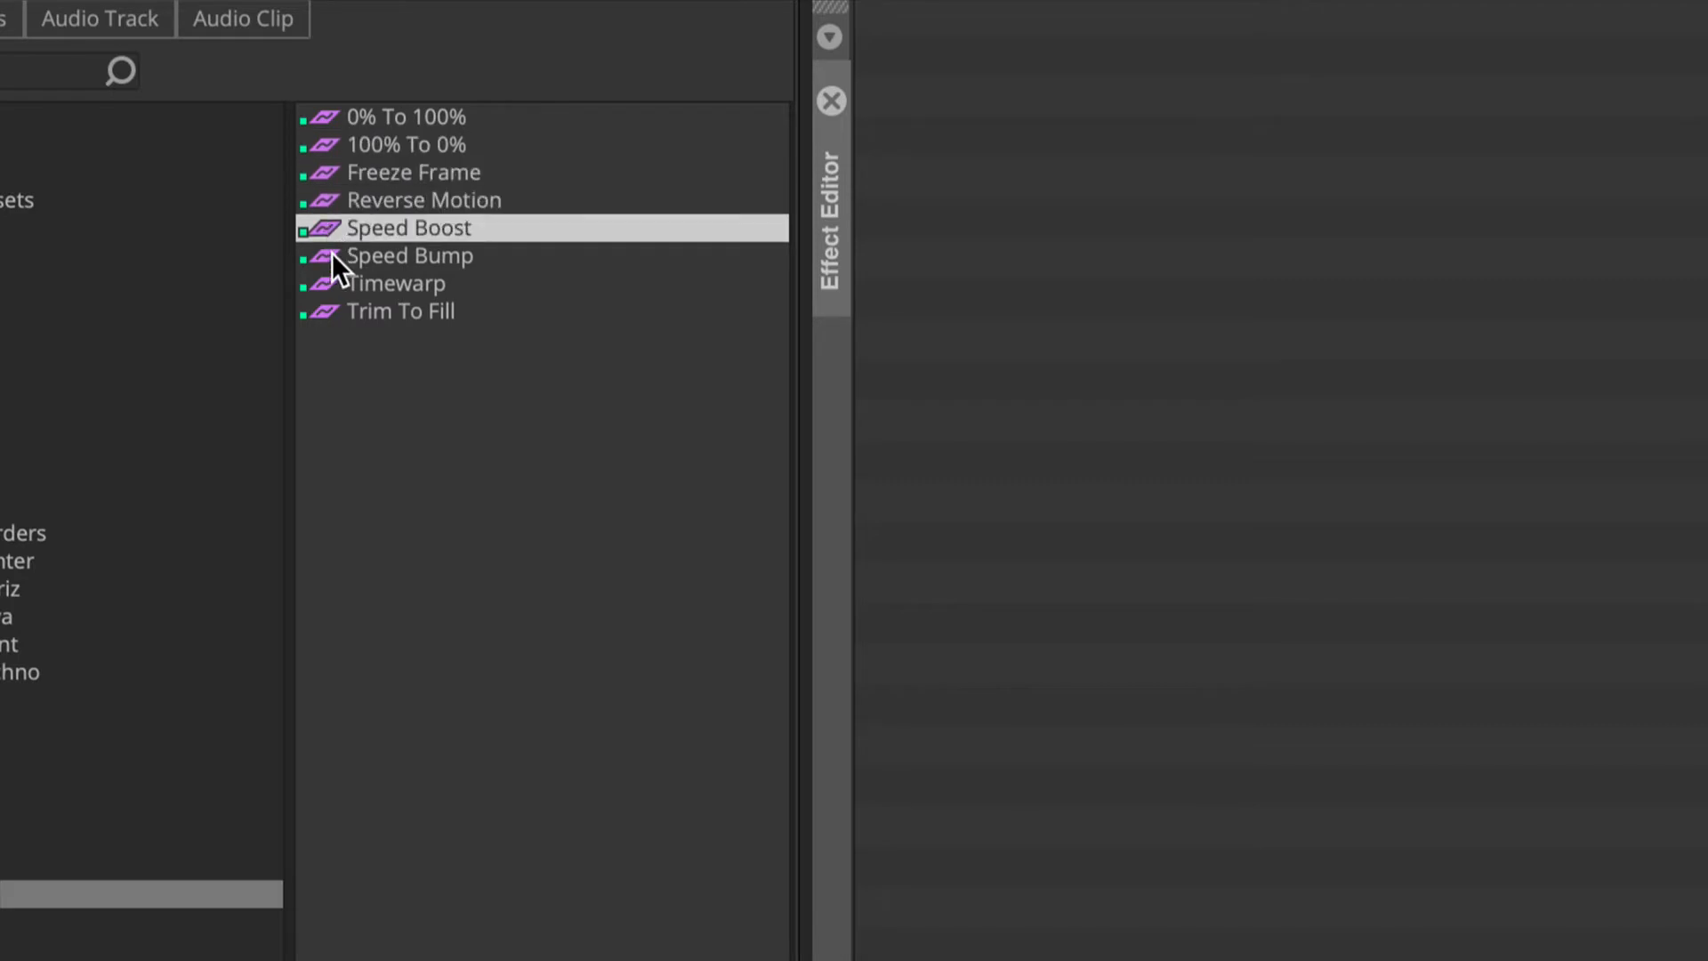
{"action": "left_click", "coordinate": [331, 255]}
{"action": "left_click", "coordinate": [329, 283]}
{"action": "left_click", "coordinate": [327, 313]}
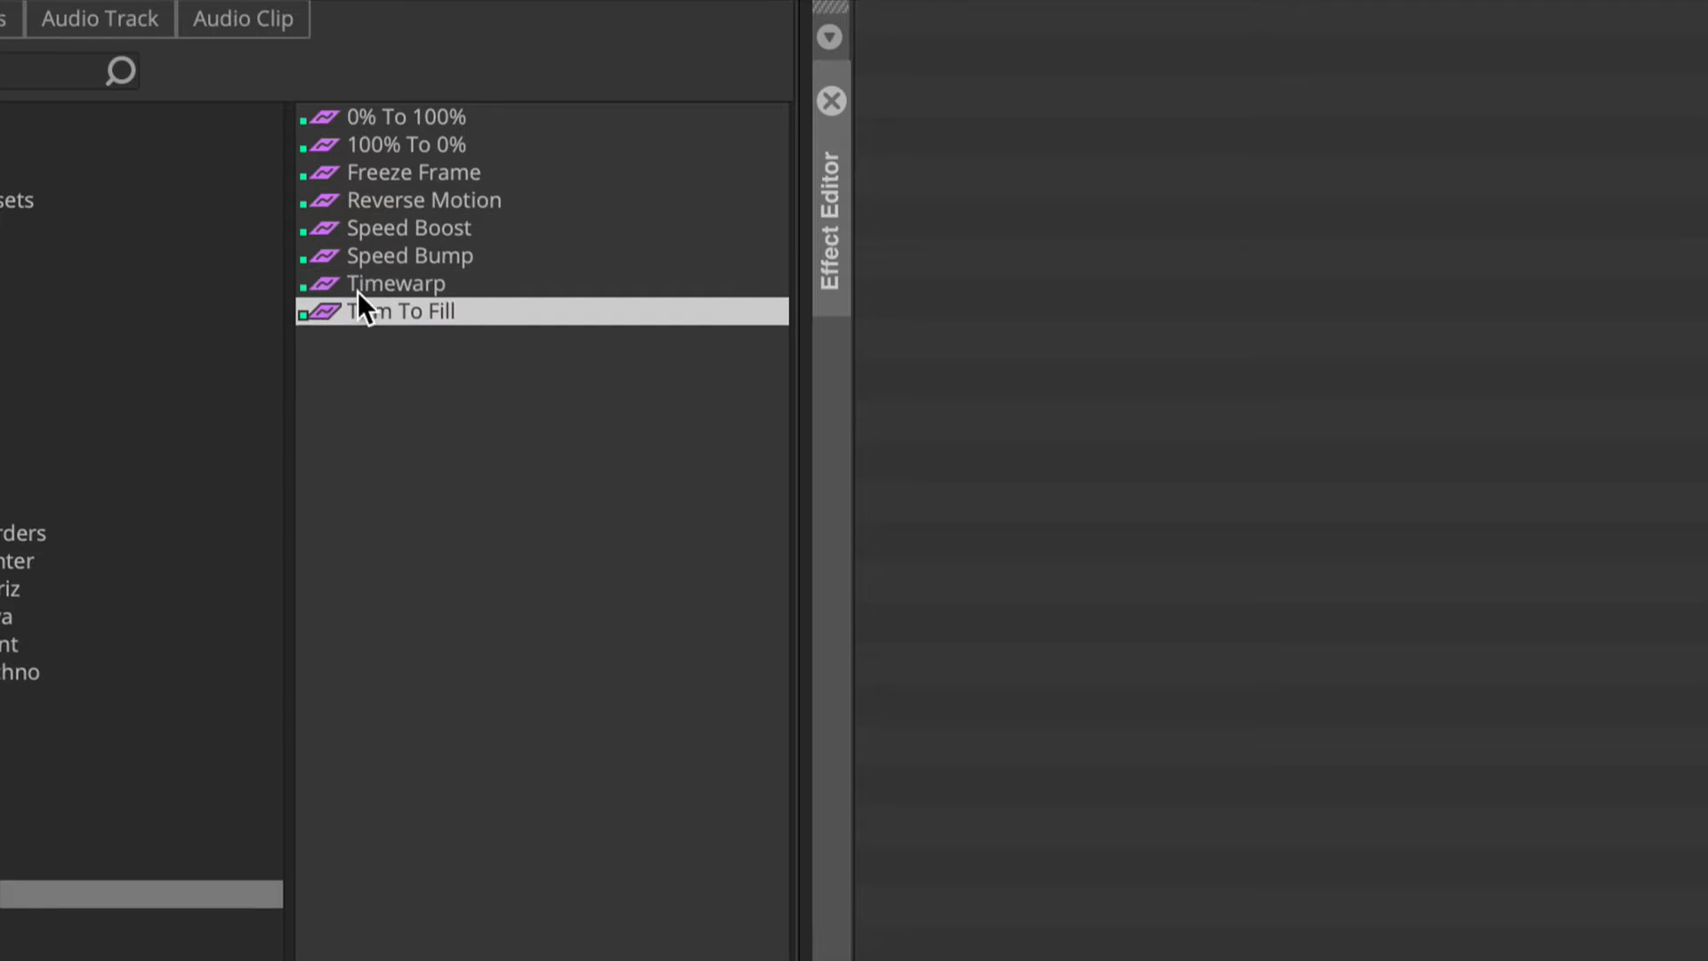
{"action": "left_click", "coordinate": [327, 285]}
{"action": "left_click_drag", "start_coordinate": [329, 281], "coordinate": [327, 283]}
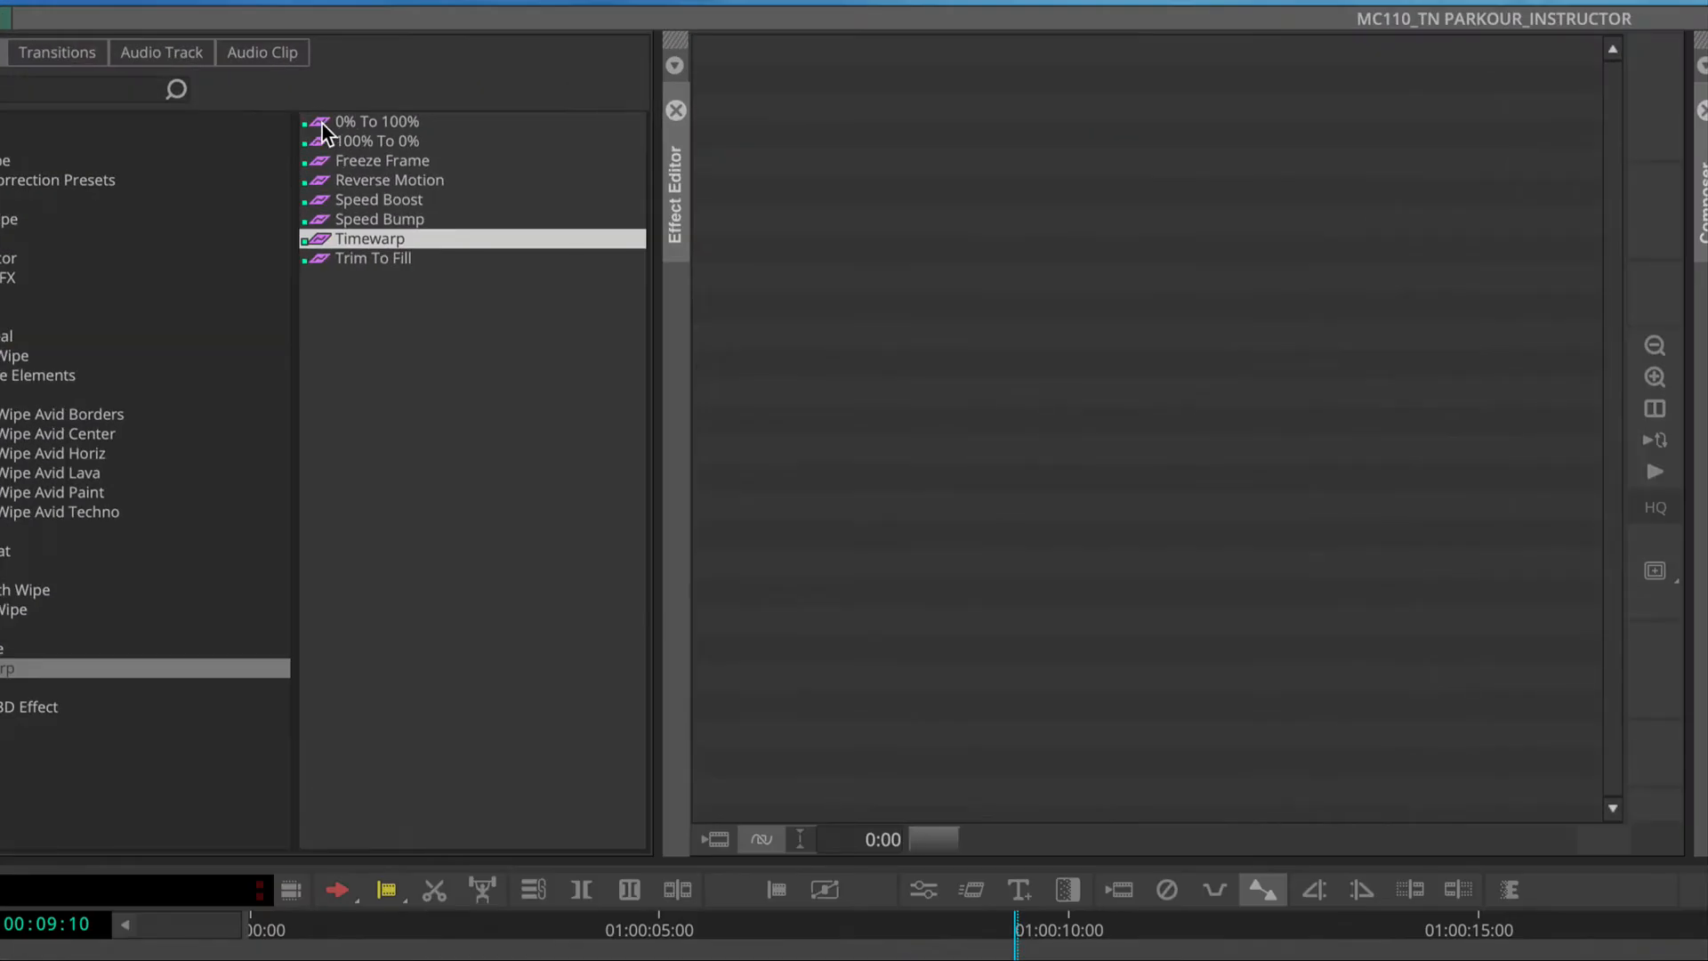
{"action": "left_click", "coordinate": [318, 125]}
{"action": "left_click", "coordinate": [318, 142]}
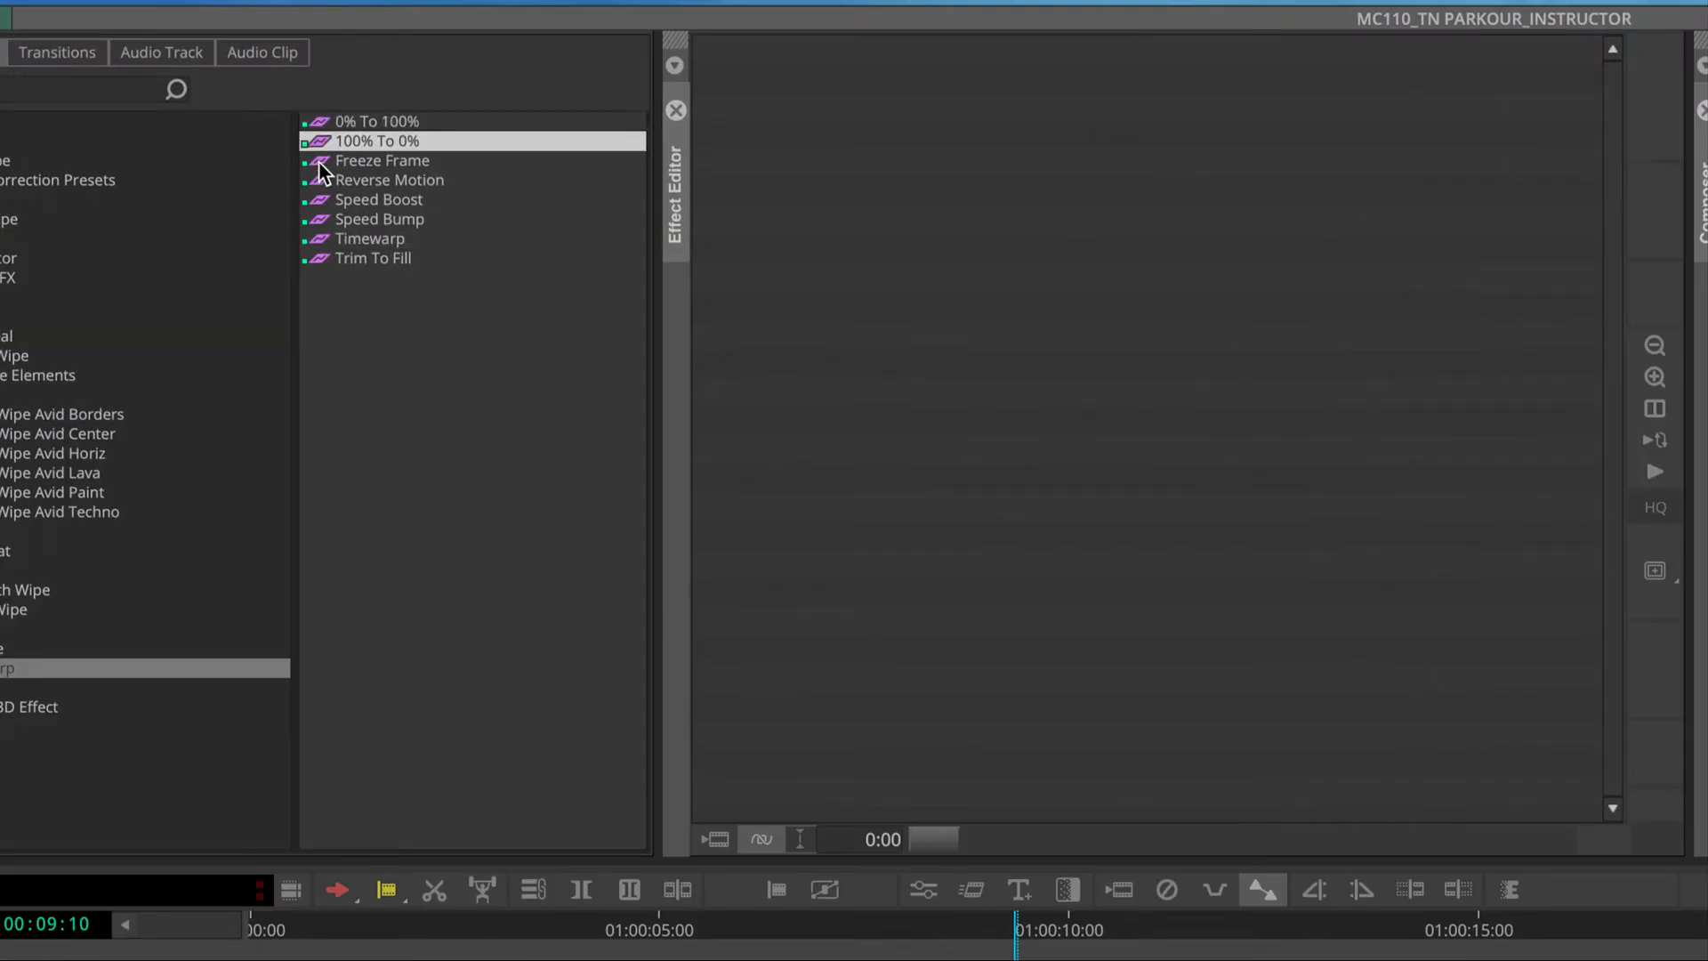
{"action": "left_click", "coordinate": [318, 162]}
{"action": "left_click", "coordinate": [318, 182]}
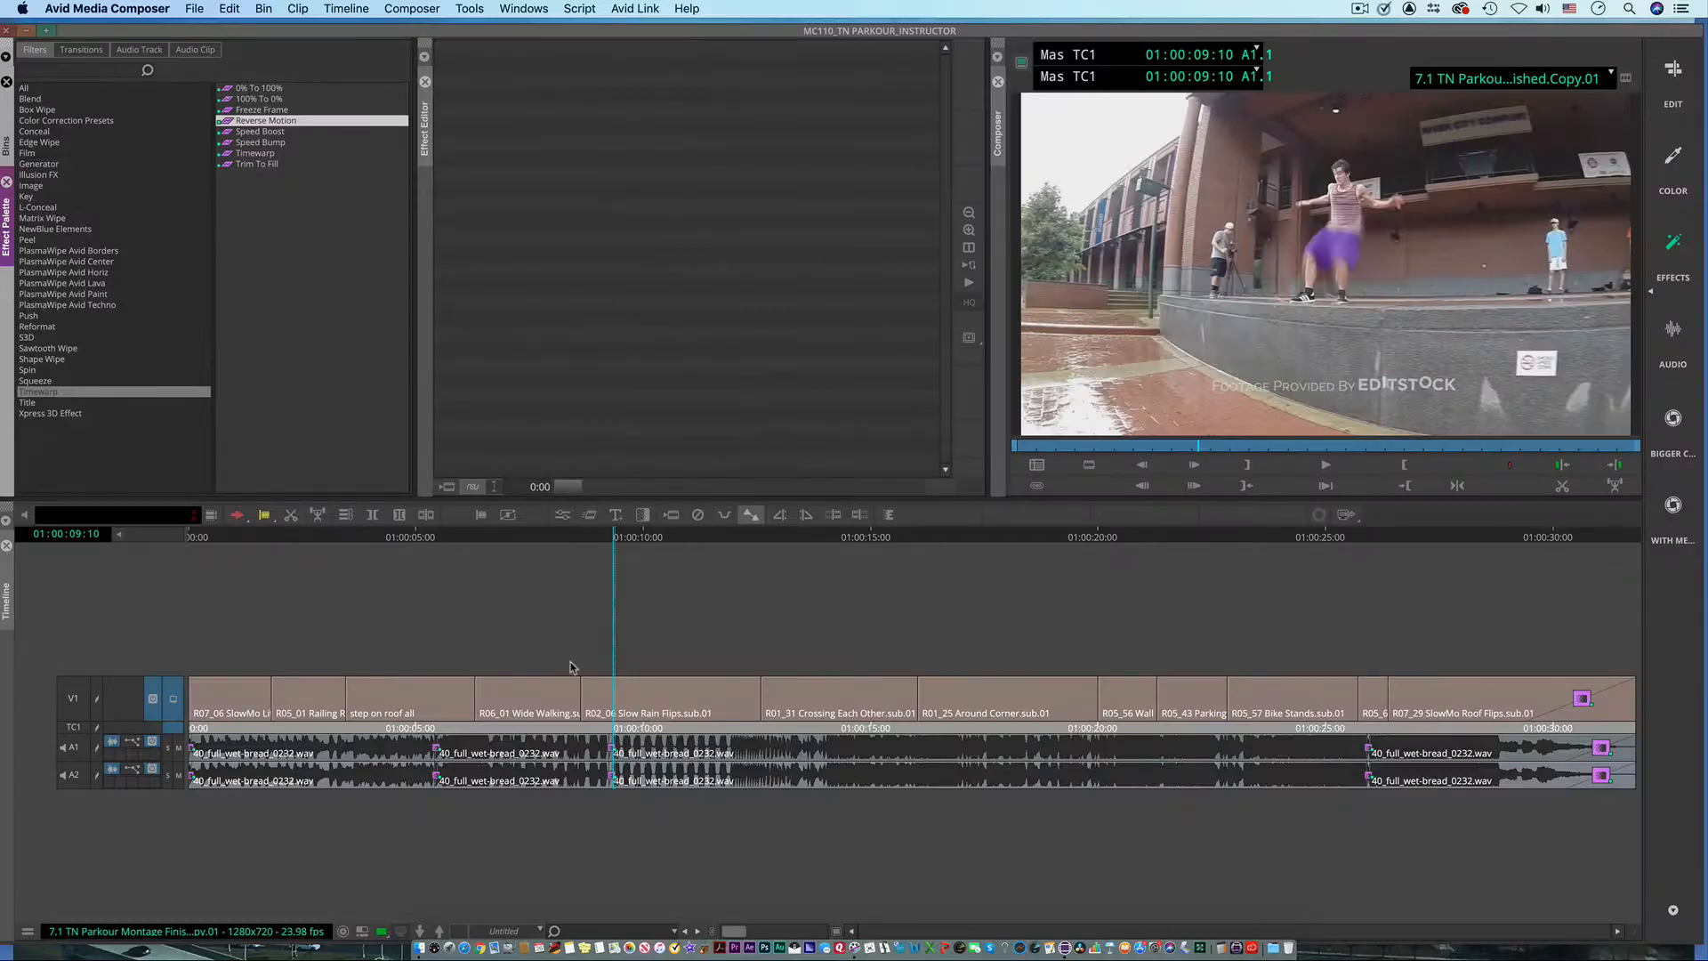
Step: Park the playhead at 01:00:04:25 and apply the Timewarp effect to the "step on roof all" clip on V1
{"action": "left_click_drag", "start_coordinate": [617, 540], "coordinate": [409, 541]}
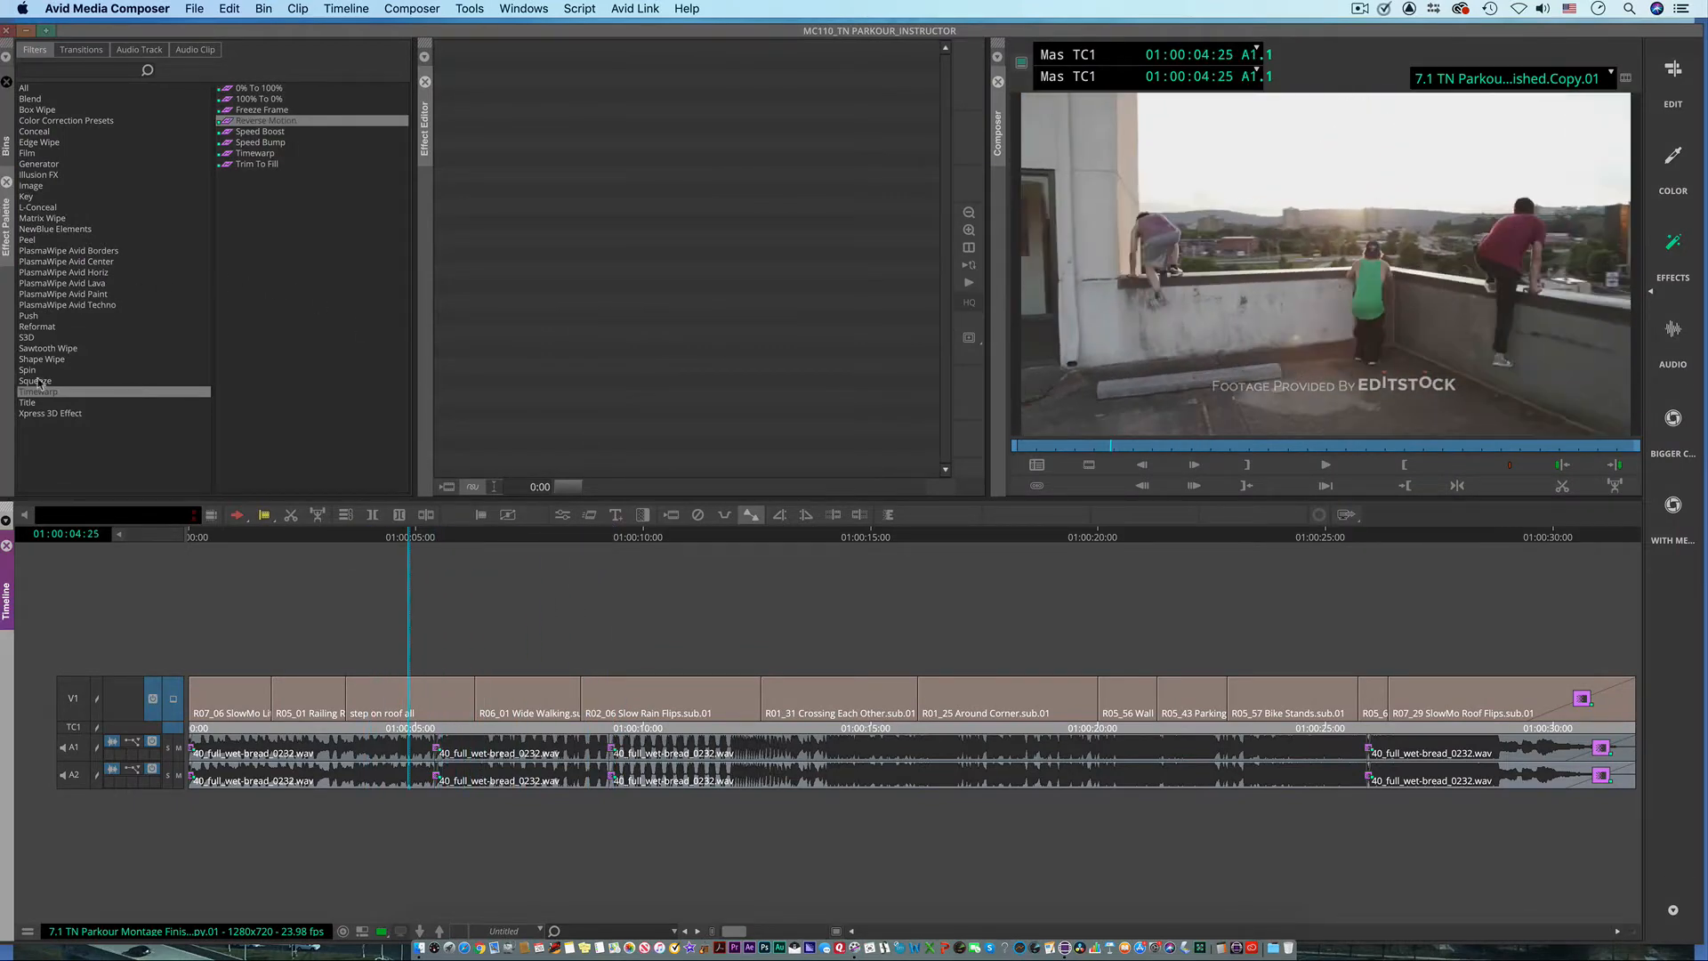
{"action": "left_click", "coordinate": [226, 156]}
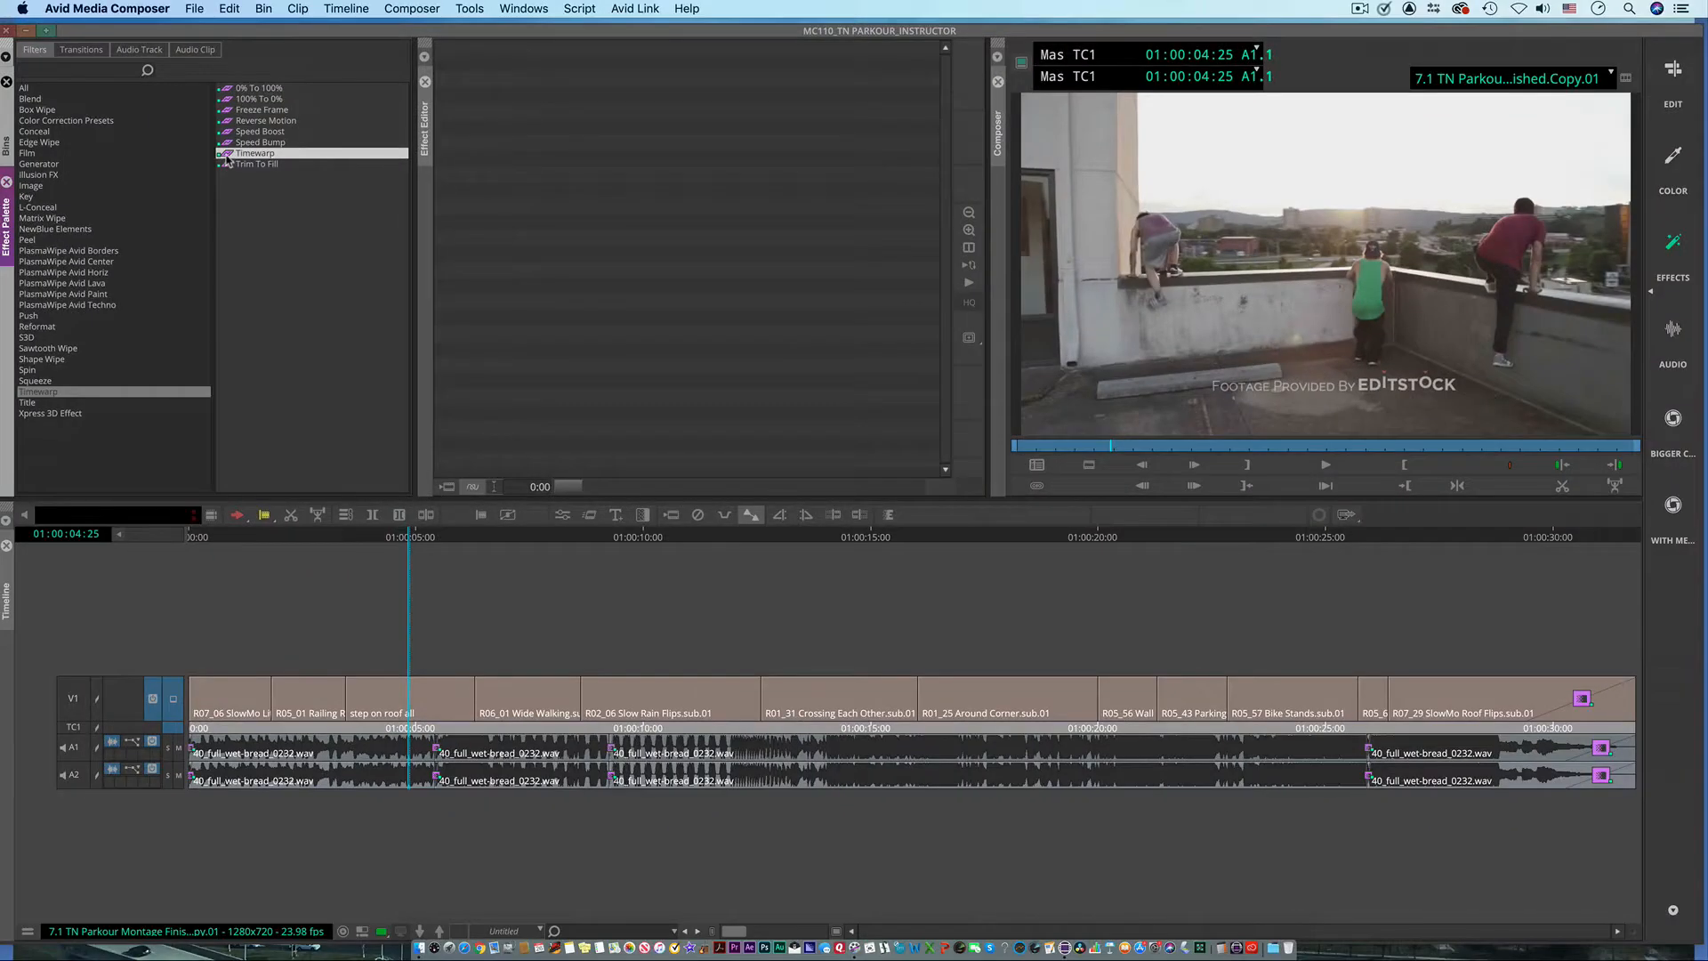
{"action": "left_click_drag", "start_coordinate": [227, 160], "coordinate": [408, 696]}
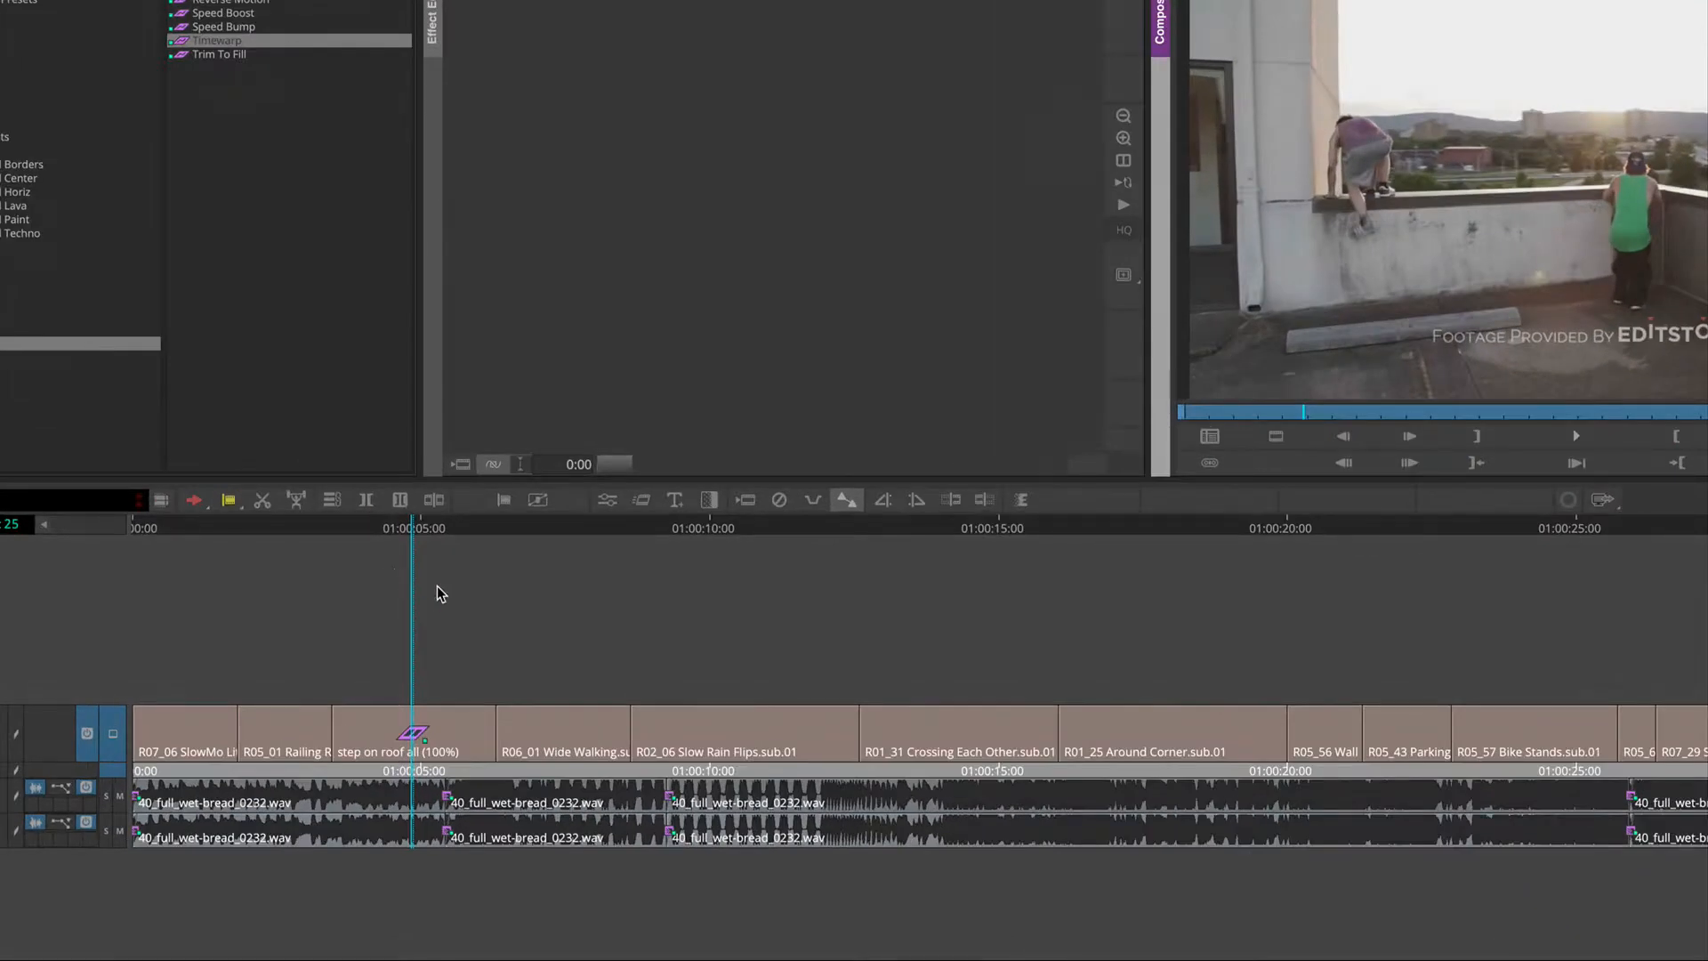
Step: Remove the Timewarp effect at the playhead with the V1 track enabled, and undo the removal
{"action": "left_click", "coordinate": [777, 501]}
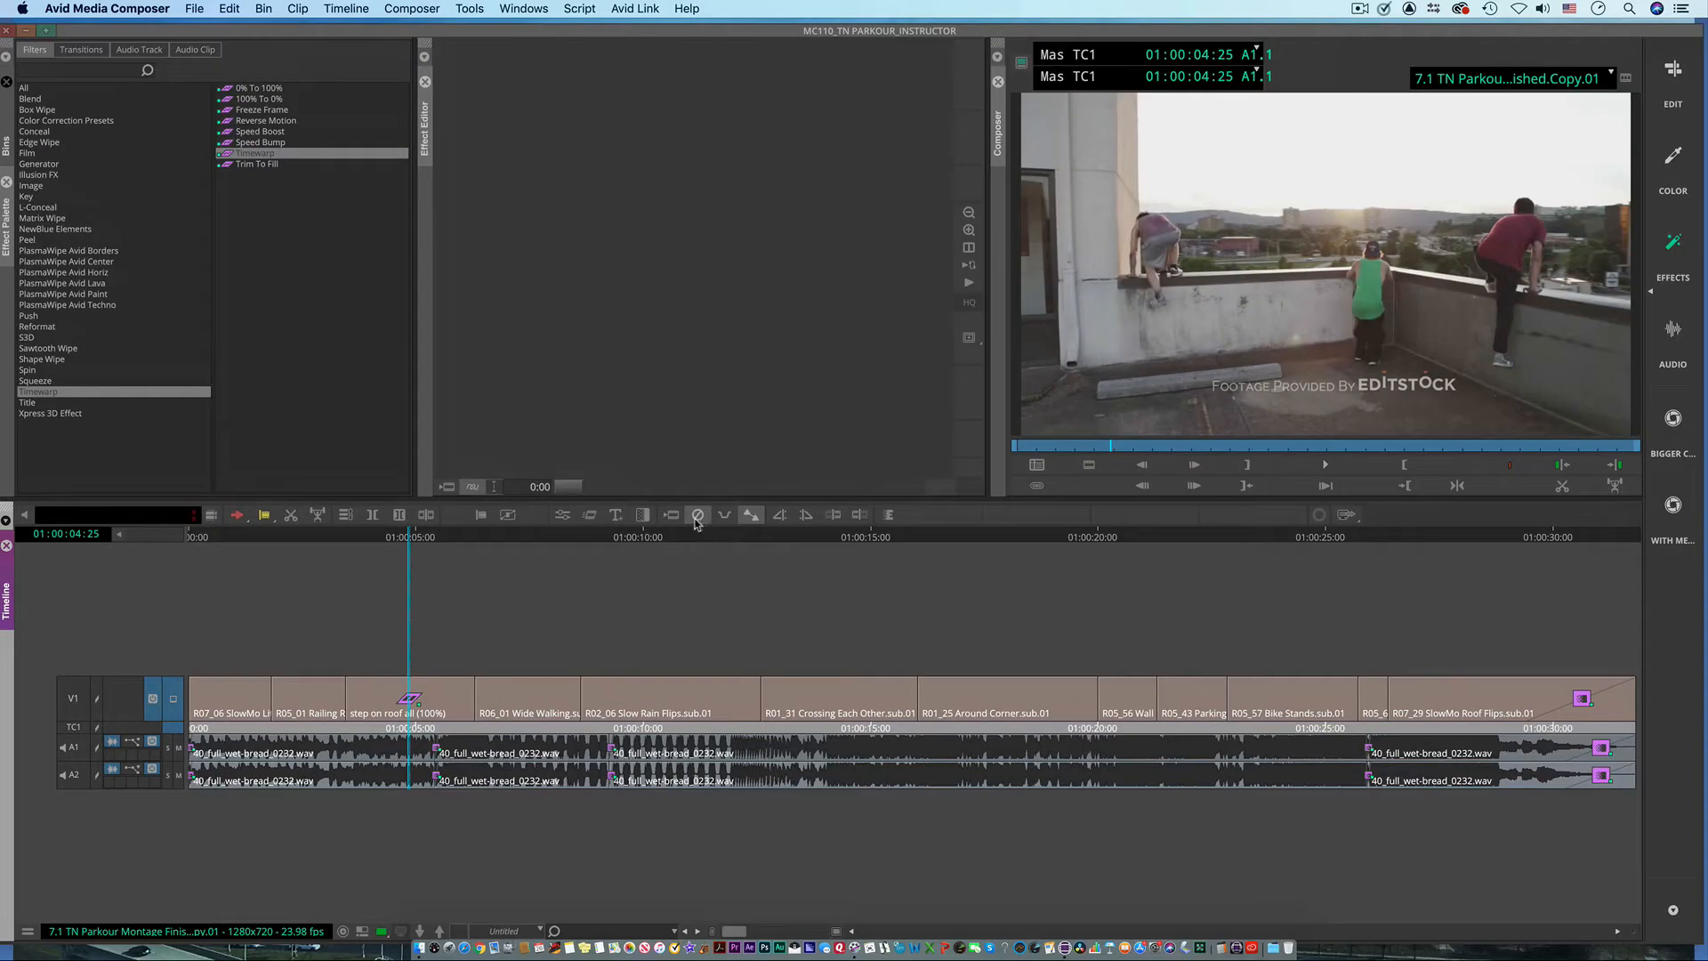
{"action": "left_click", "coordinate": [73, 703]}
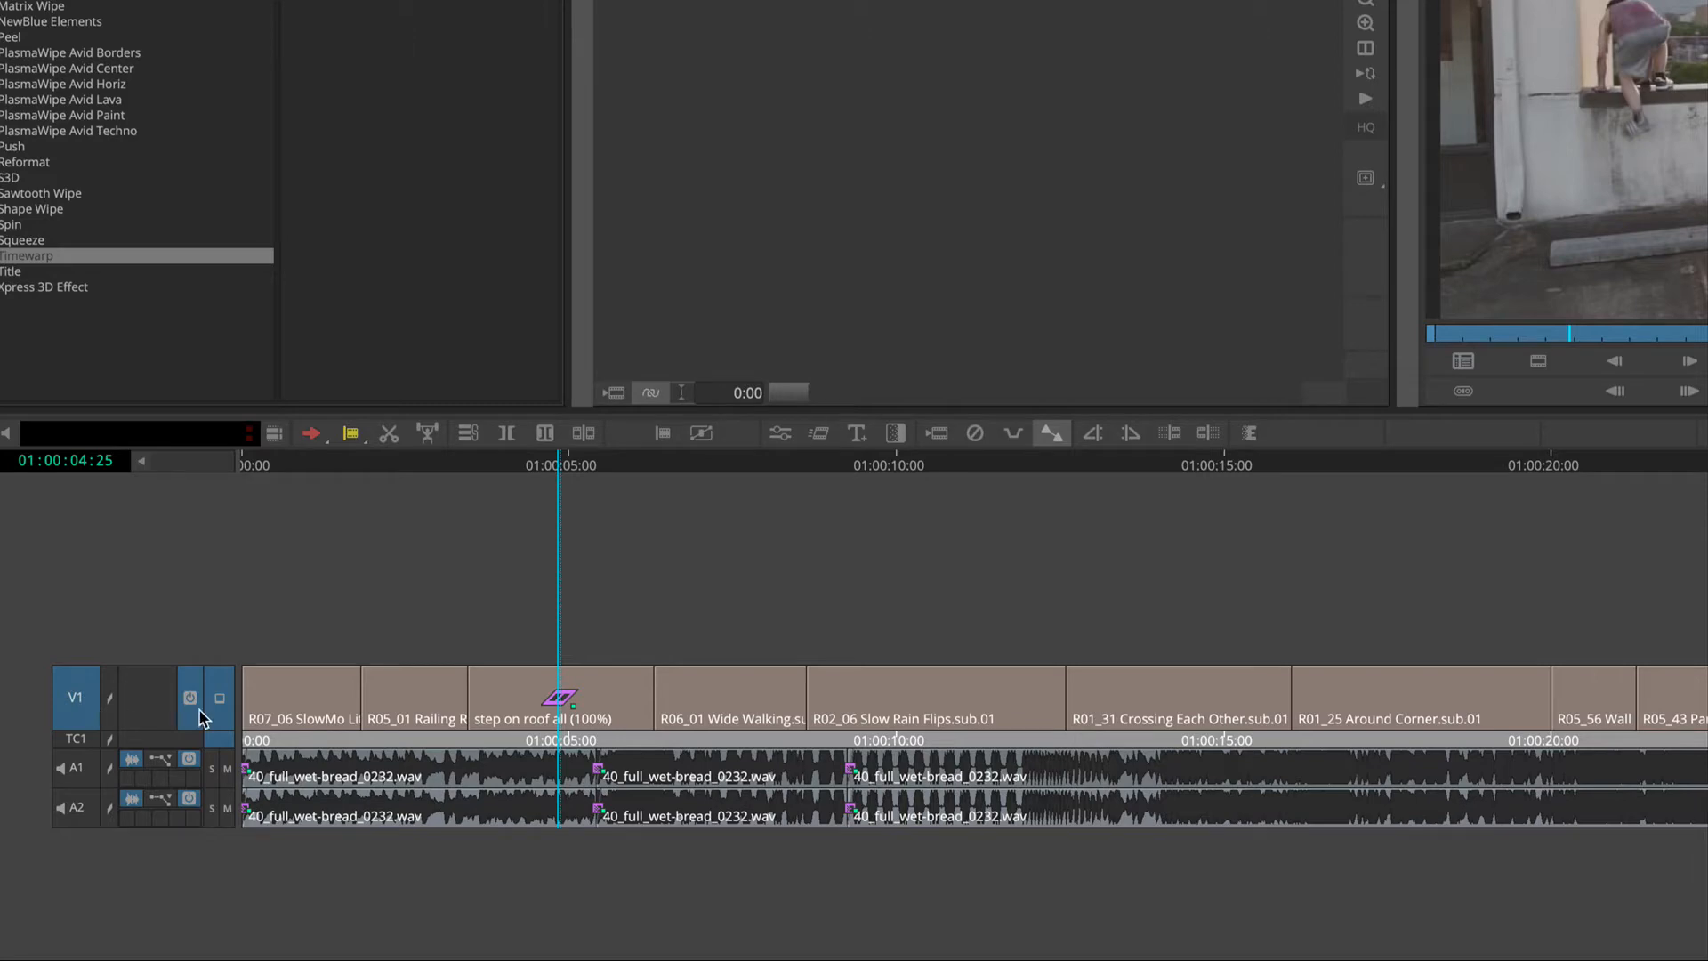
{"action": "left_click", "coordinate": [976, 436]}
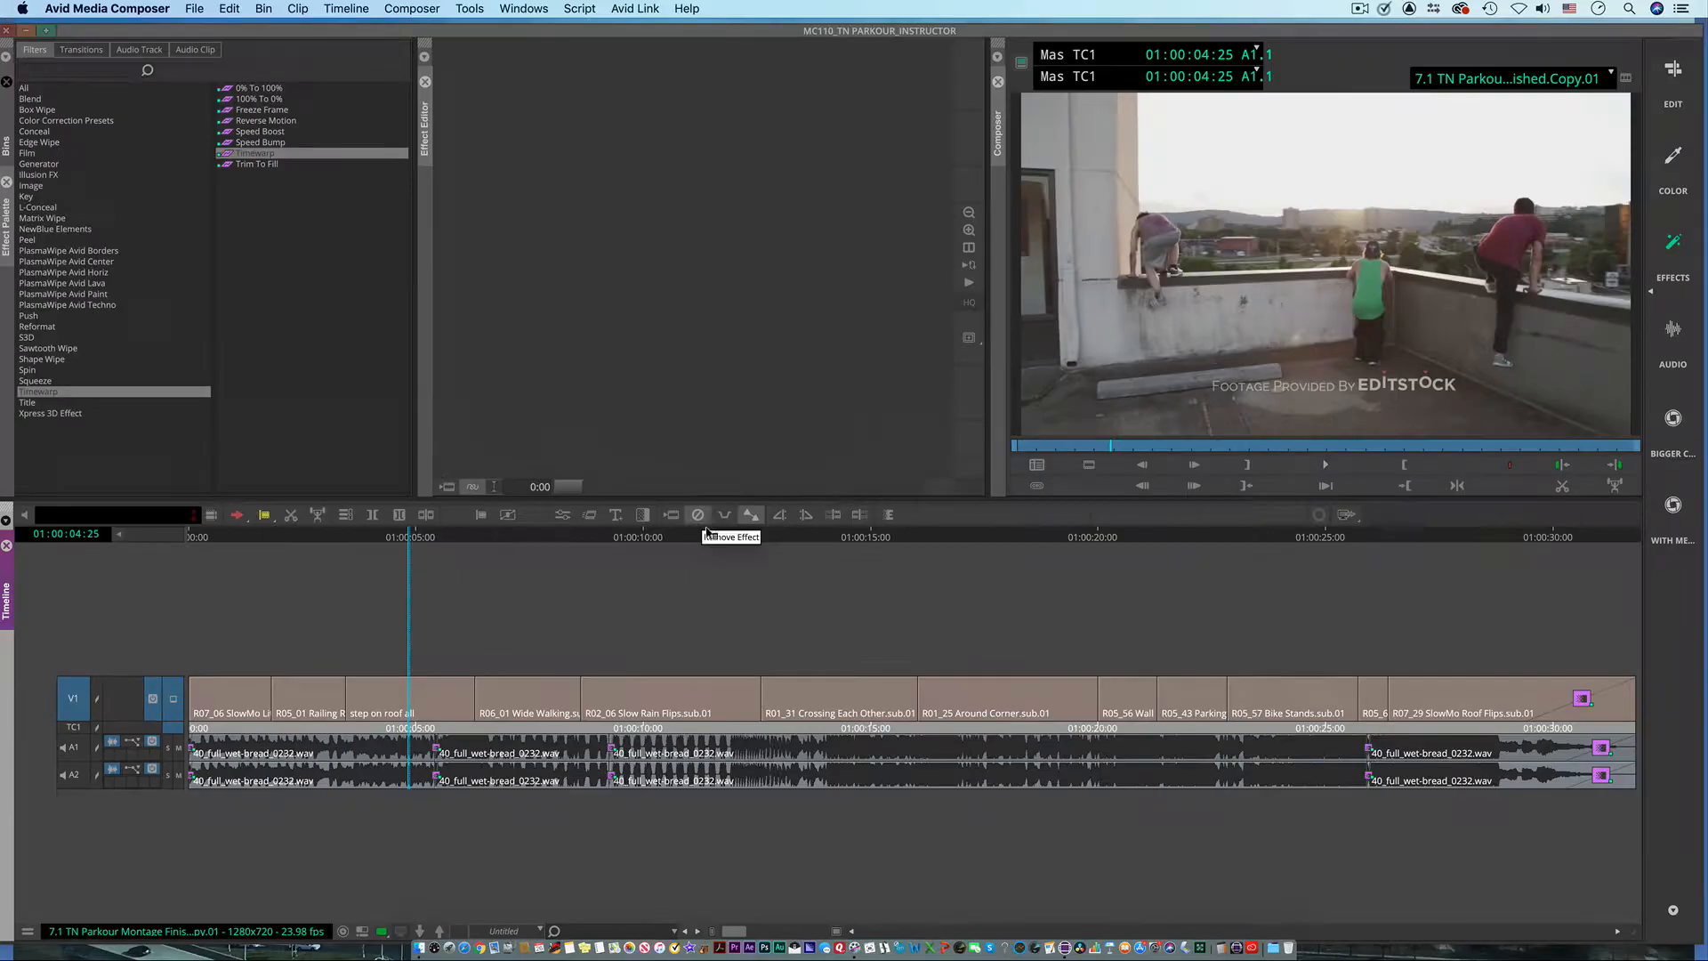
{"action": "key", "text": "super+z"}
Step: Select the "step on roof all" clip as a segment, remove its Timewarp effect, and undo the removal, keeping the clip selected
{"action": "left_click", "coordinate": [411, 708]}
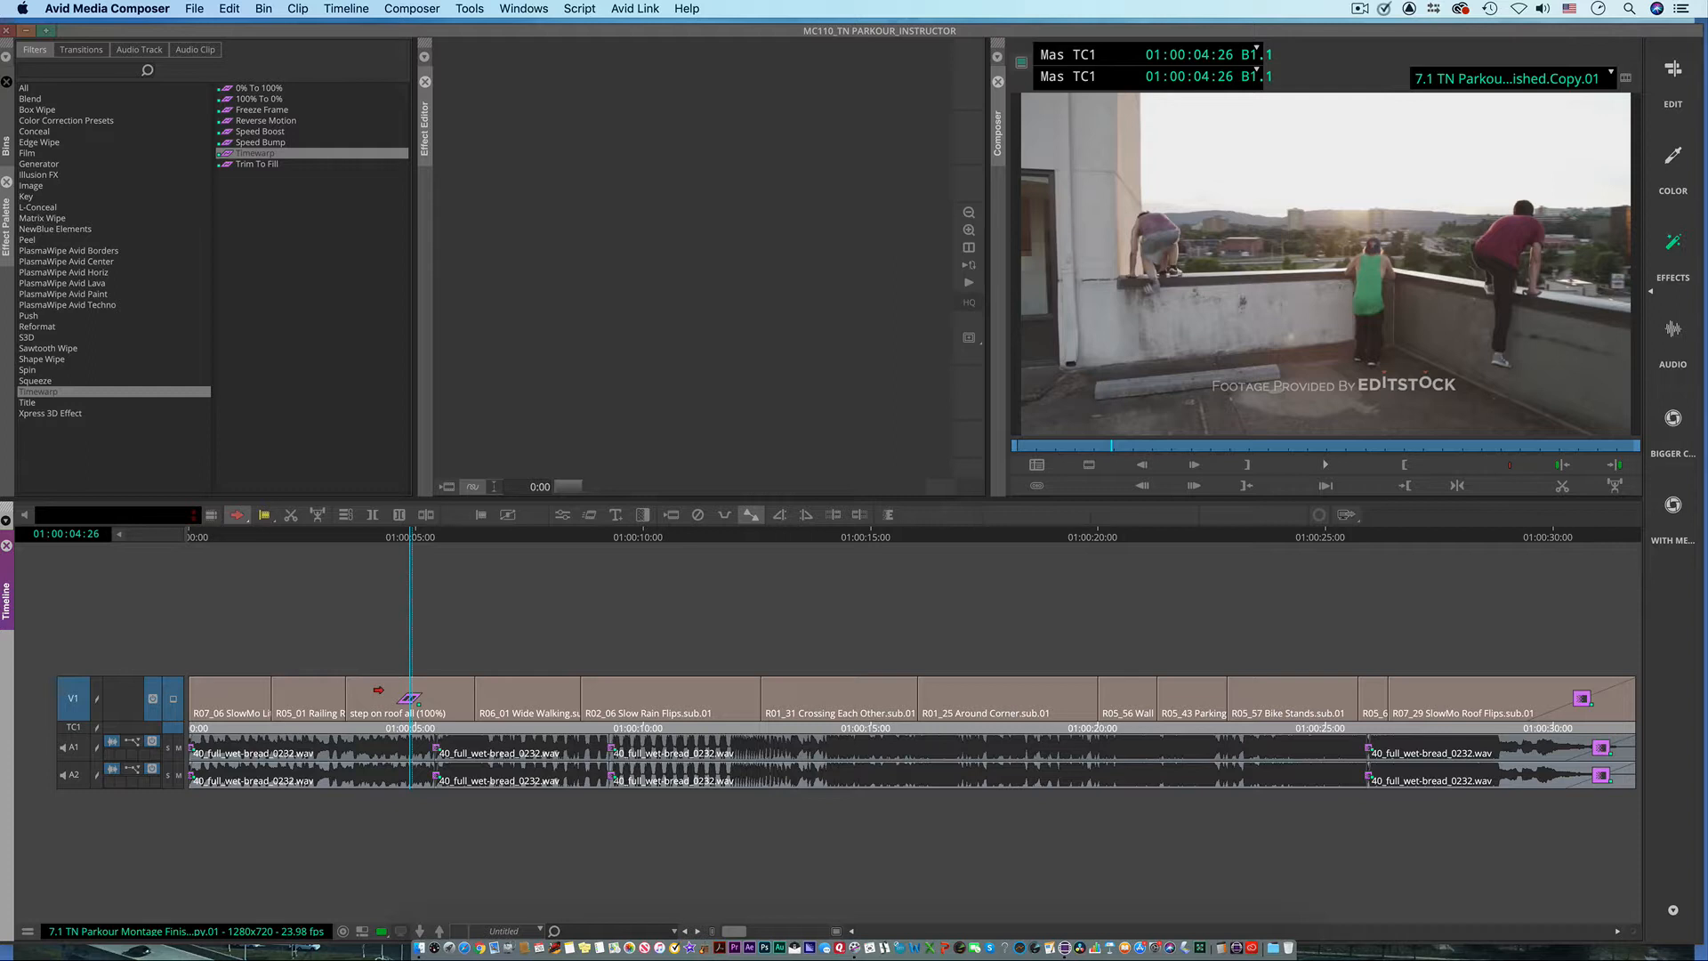
{"action": "left_click", "coordinate": [379, 690]}
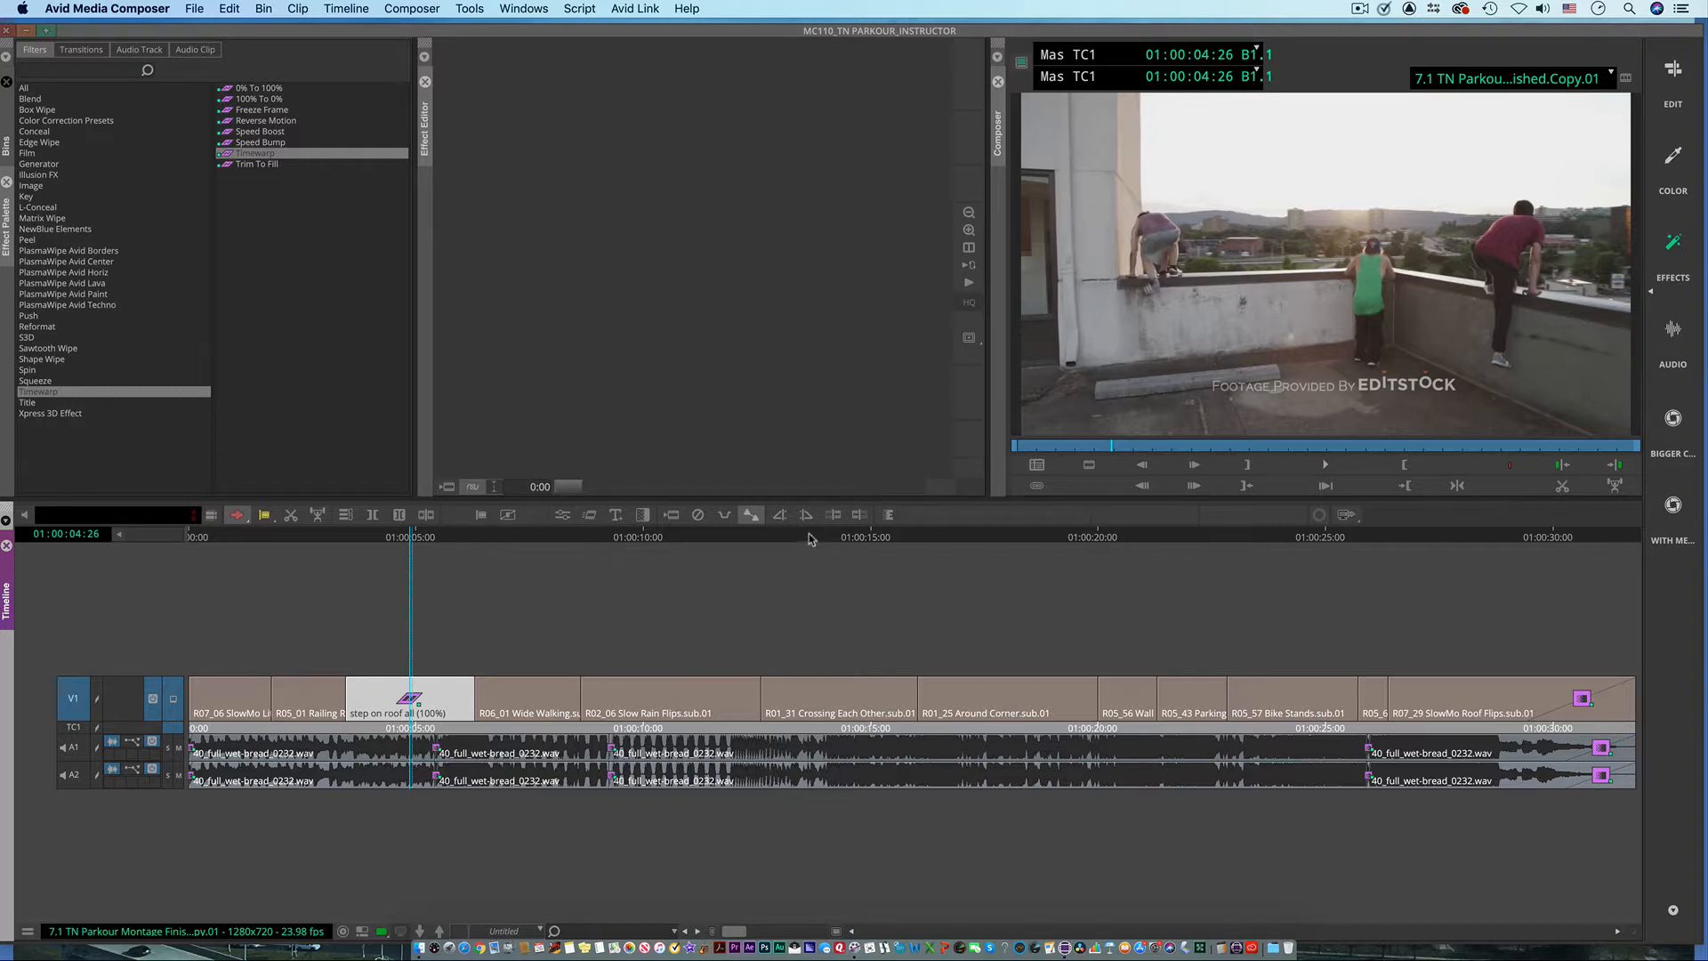
{"action": "left_click", "coordinate": [698, 516]}
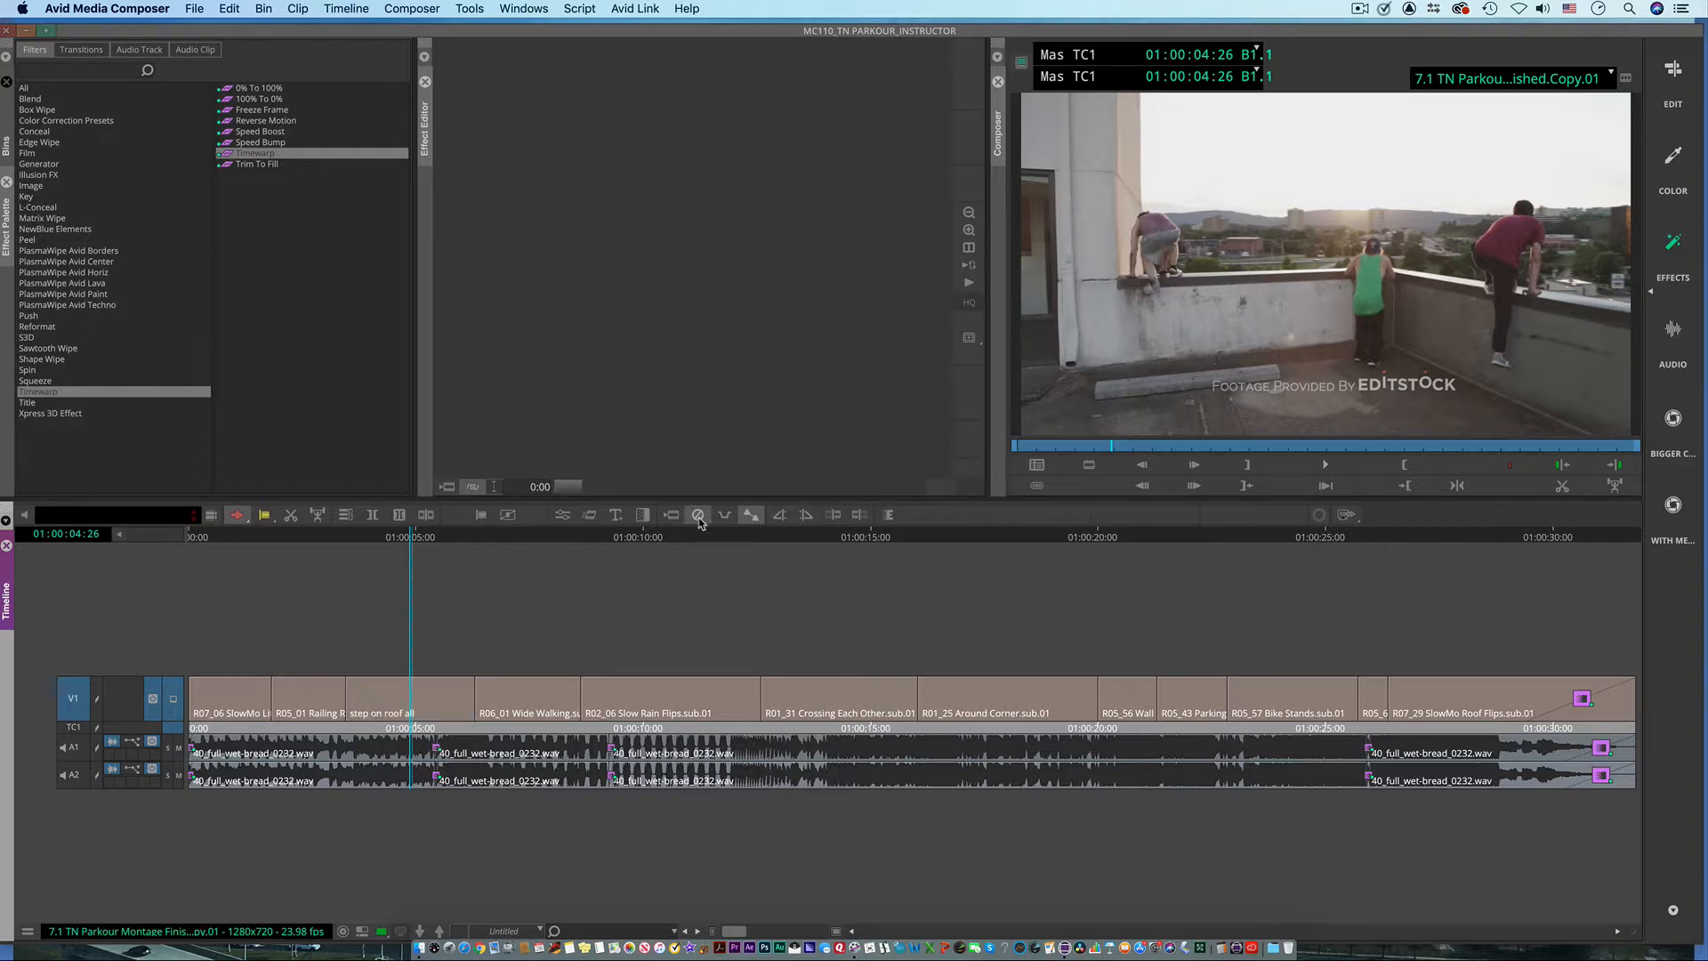
{"action": "key", "text": "super+z"}
{"action": "left_click", "coordinate": [375, 694]}
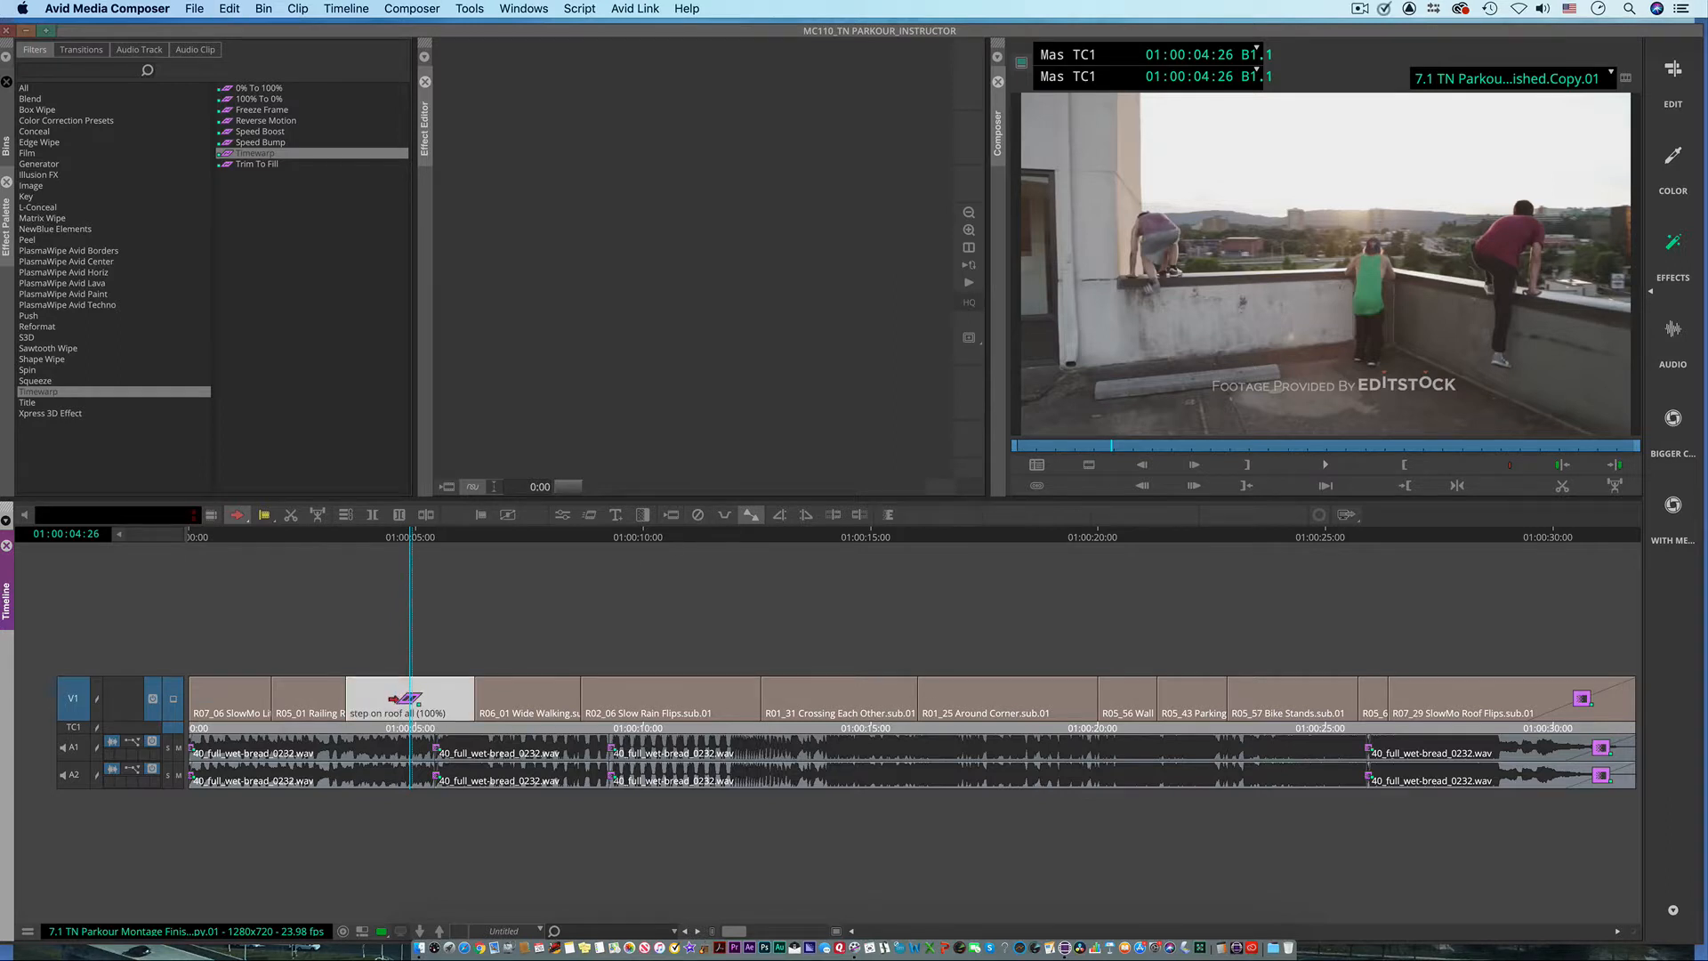
Step: Delete the Timewarp effect and then the "step on roof all" clip itself from V1, and undo both deletions
{"action": "key", "text": "Delete"}
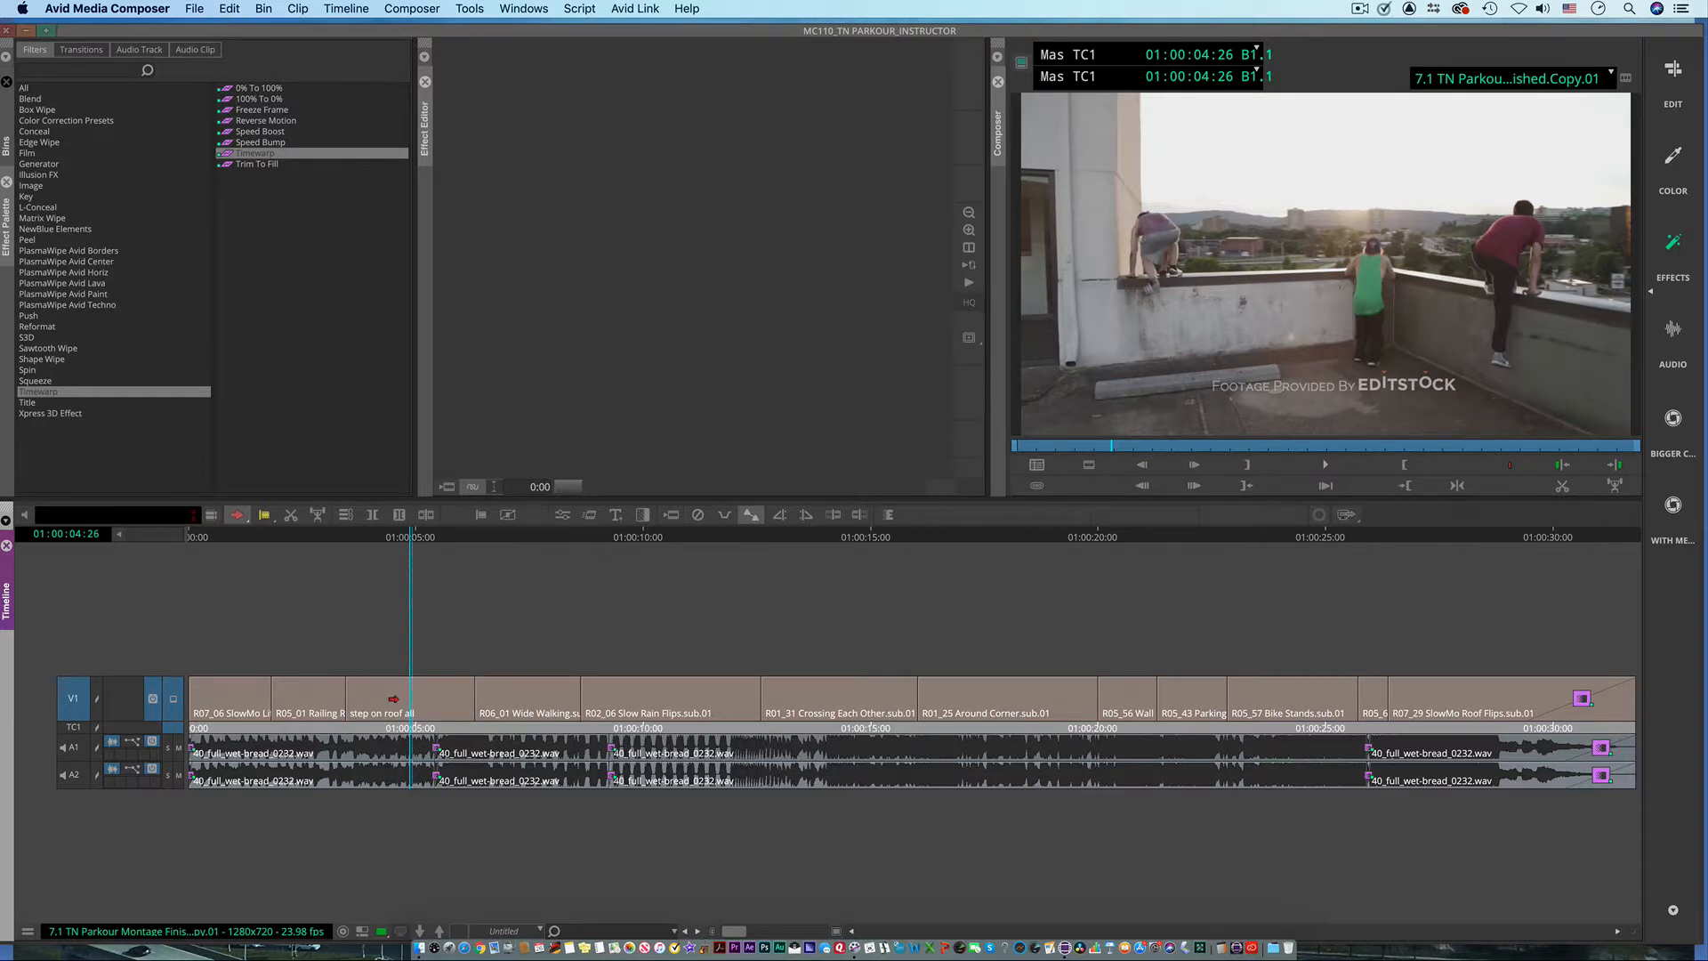
{"action": "left_click", "coordinate": [393, 699]}
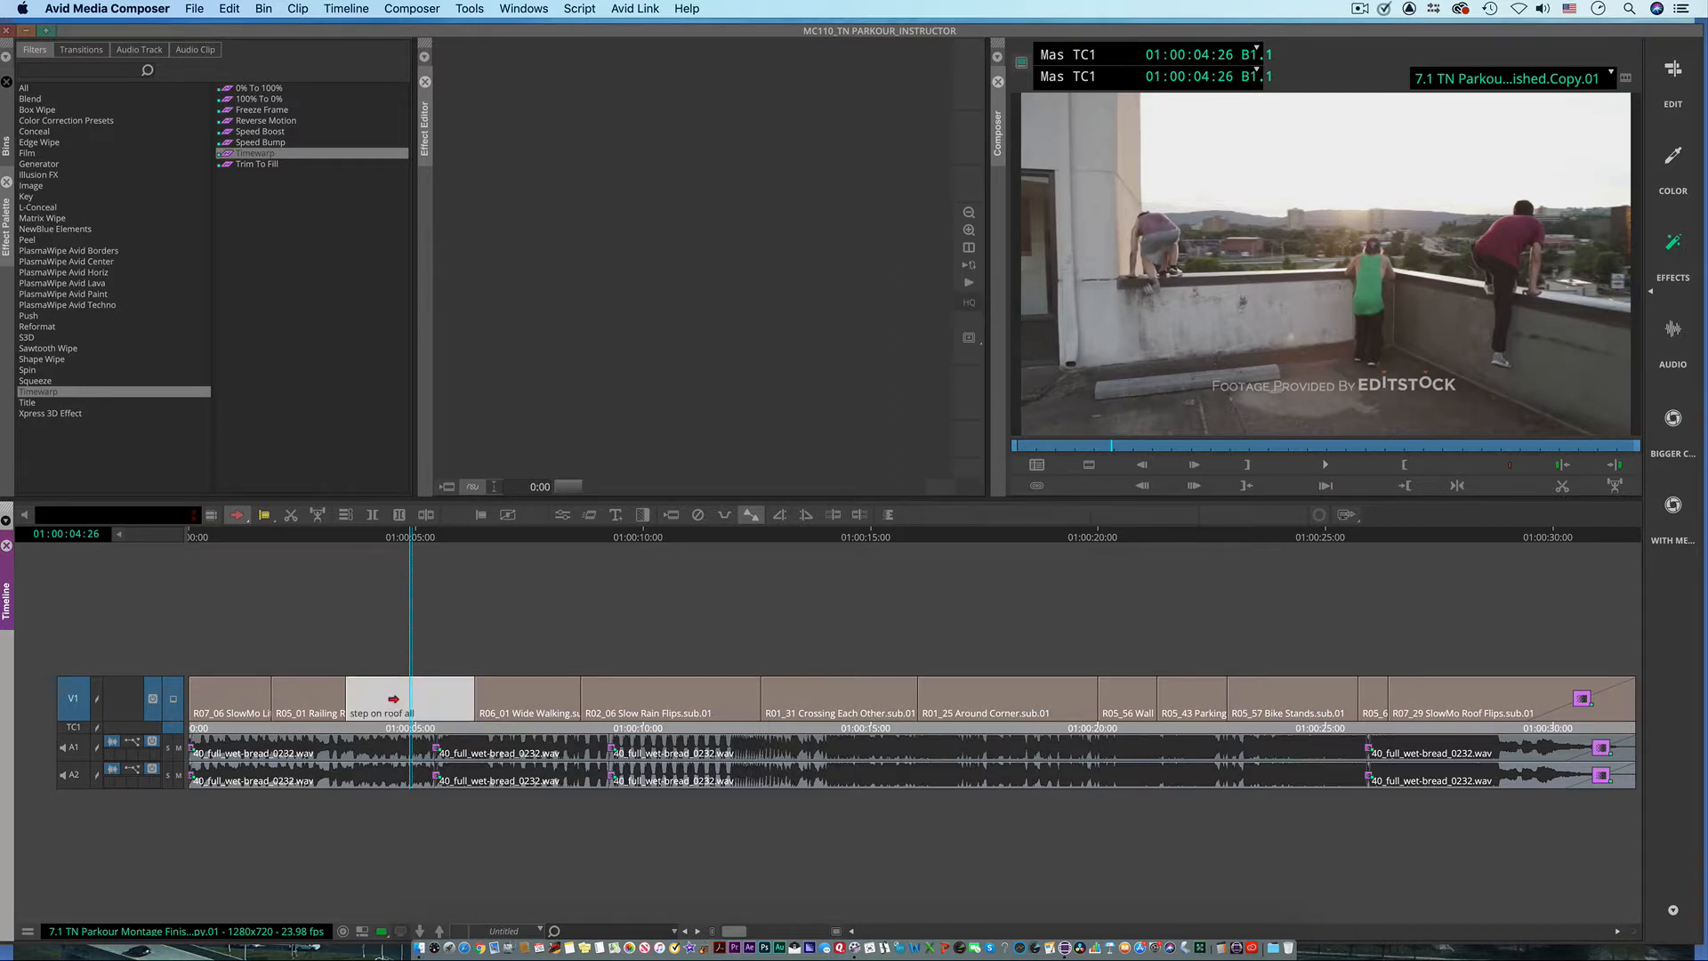
{"action": "key", "text": "Delete"}
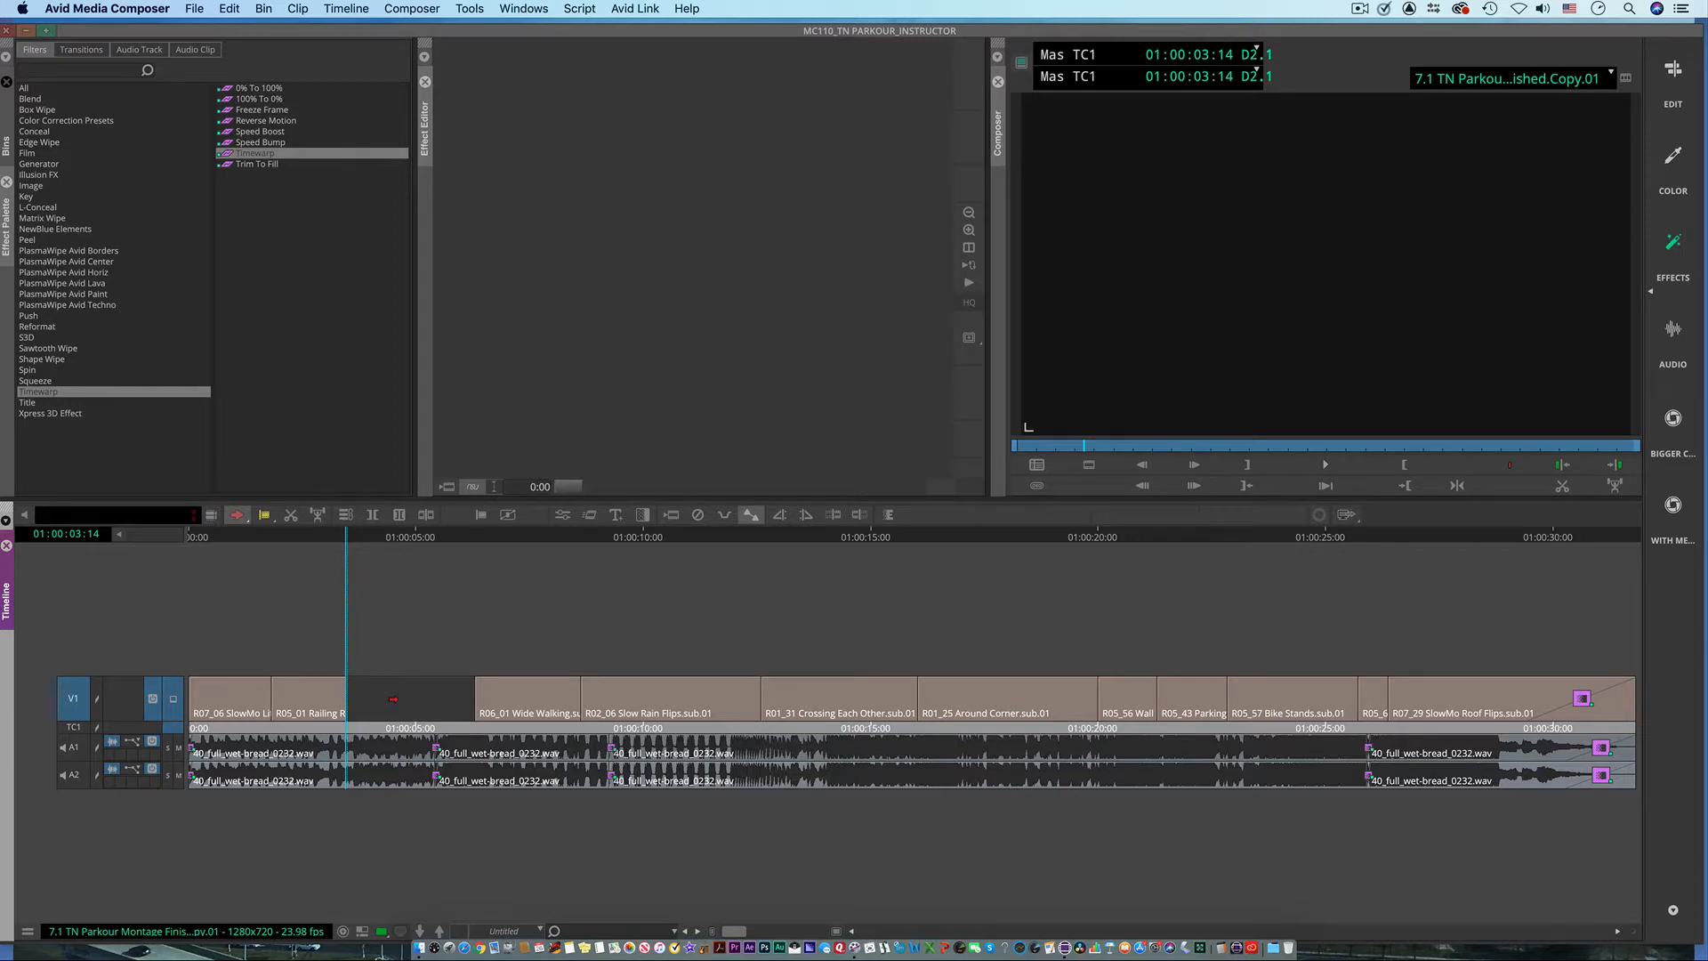
{"action": "key", "text": "super+z"}
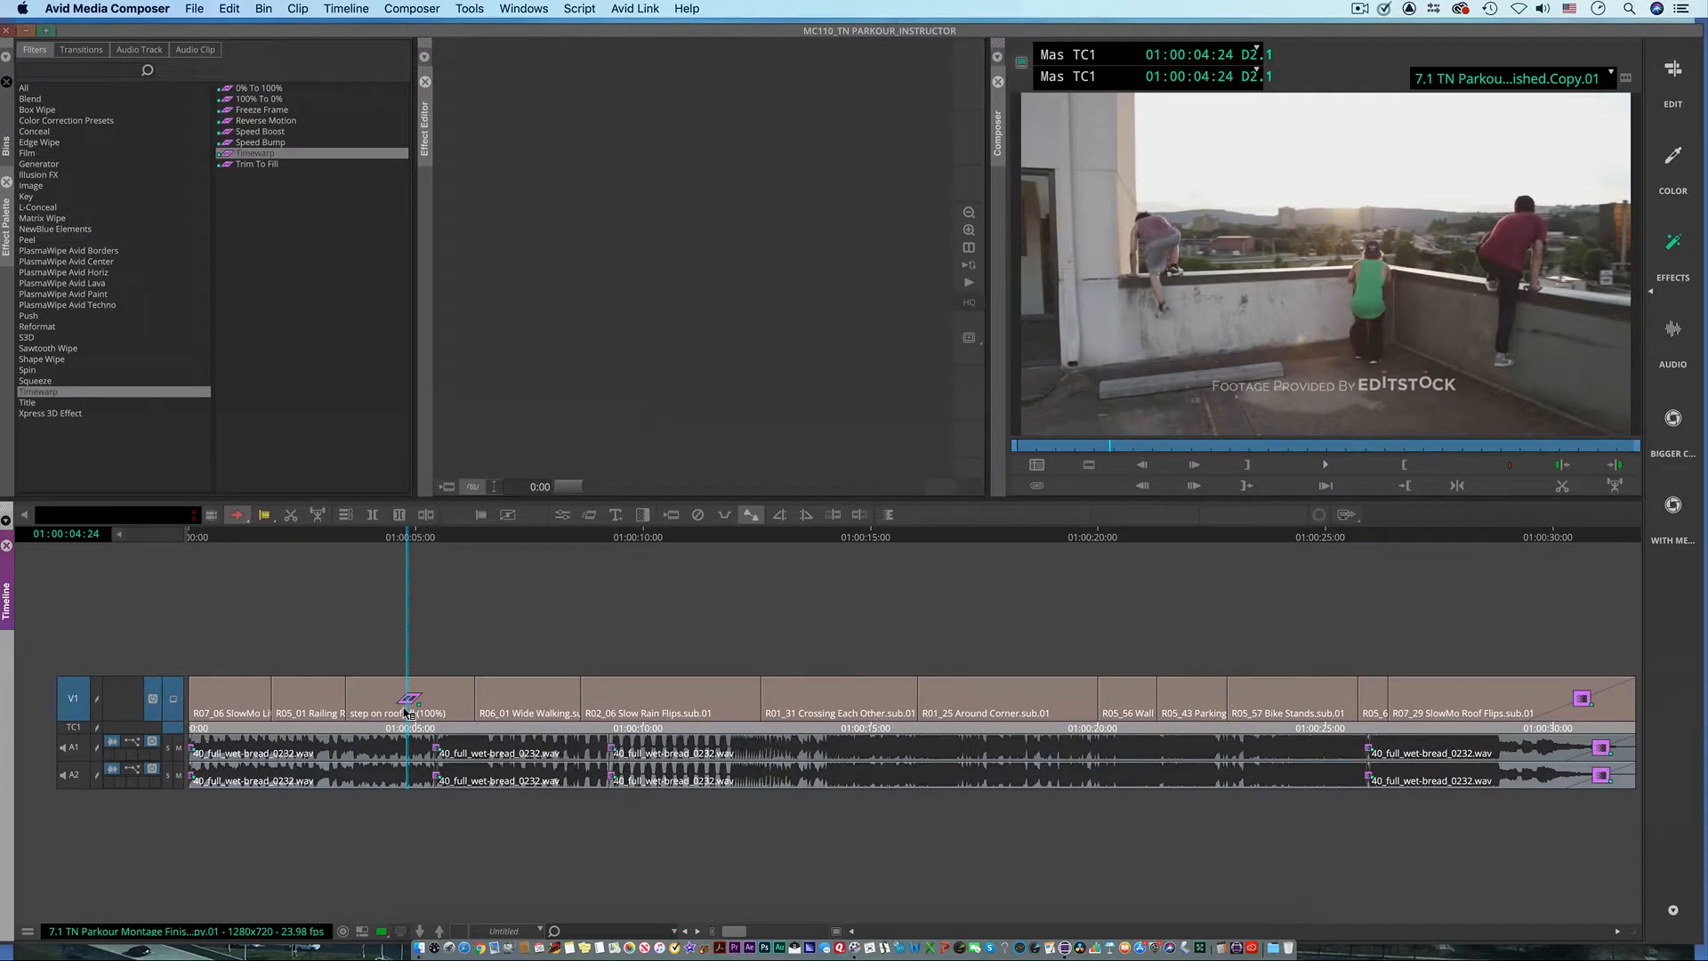
Step: Park the playhead at 01:00:04:26 on the Timewarp clip and set the V1 track color to light orange
{"action": "left_click", "coordinate": [379, 538]}
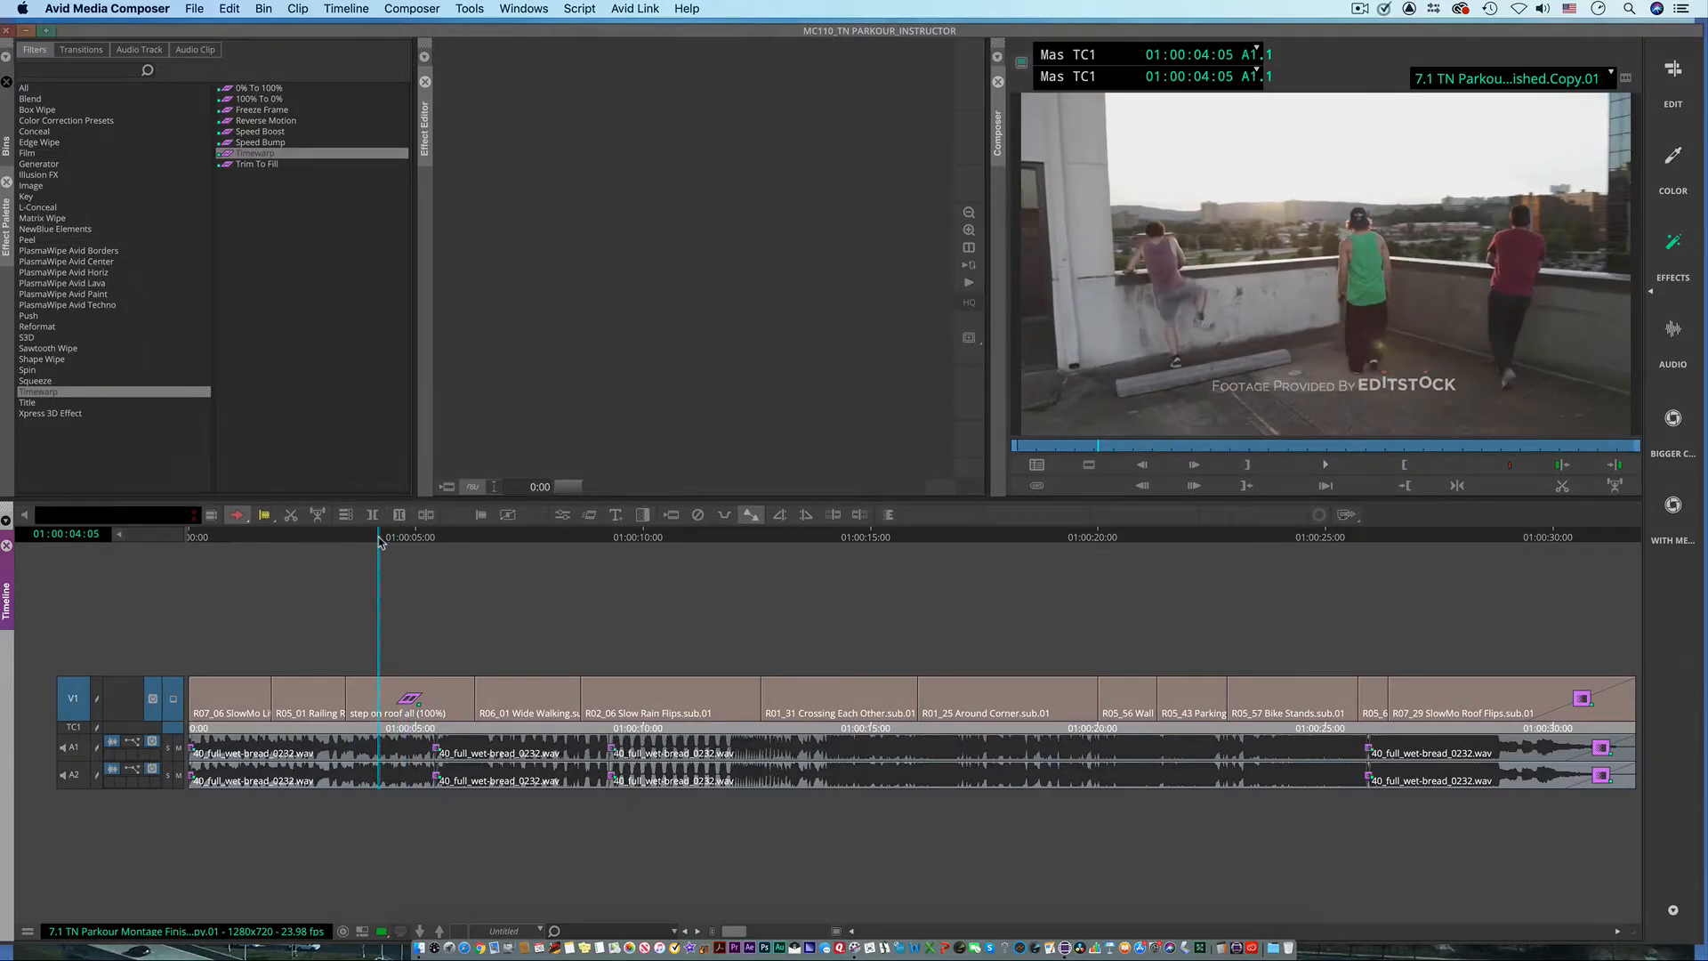
{"action": "left_click_drag", "start_coordinate": [380, 544], "coordinate": [406, 547]}
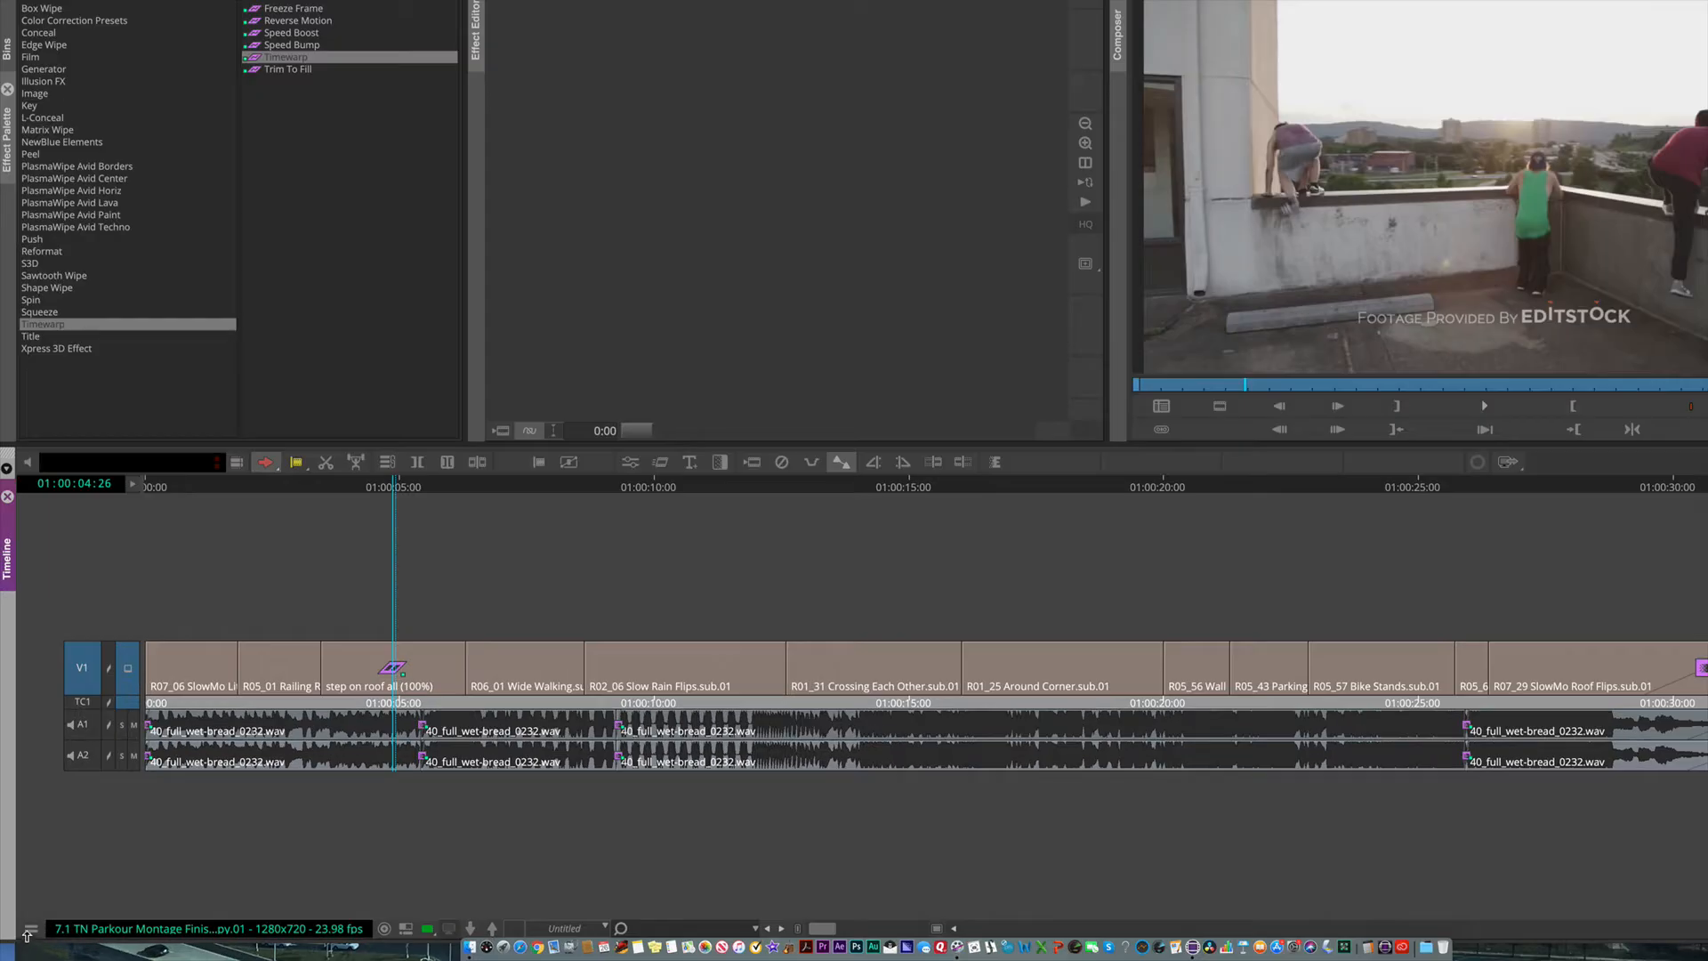
{"action": "left_click", "coordinate": [27, 931]}
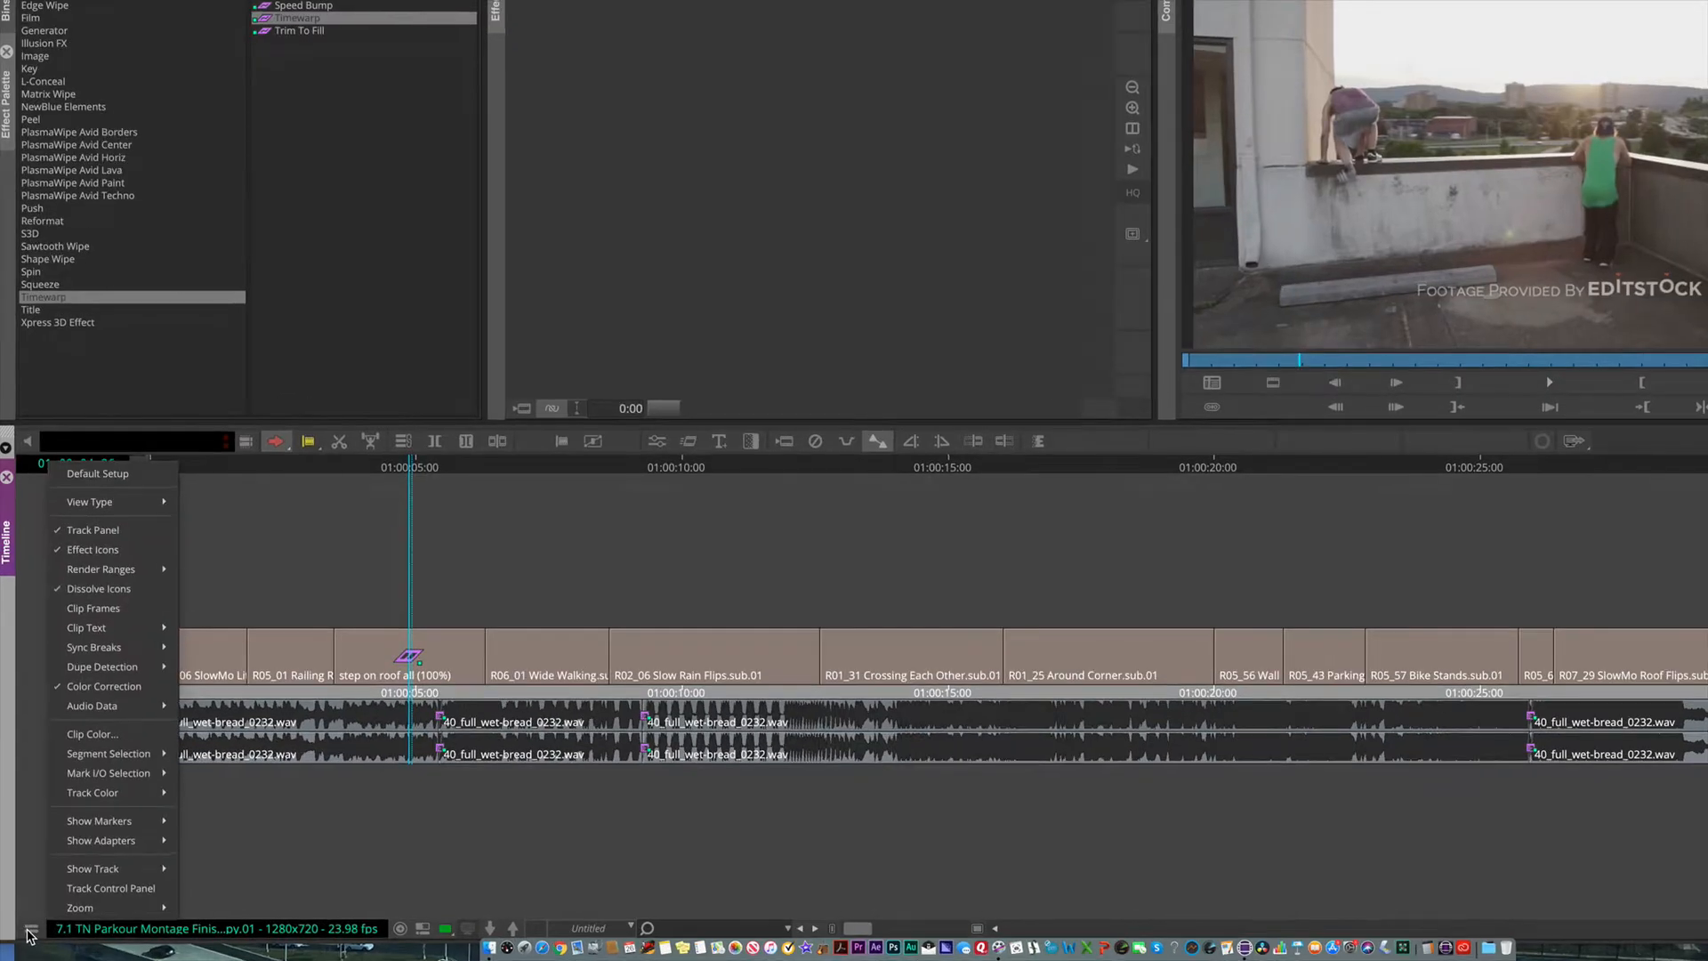
{"action": "mouse_move", "coordinate": [93, 794]}
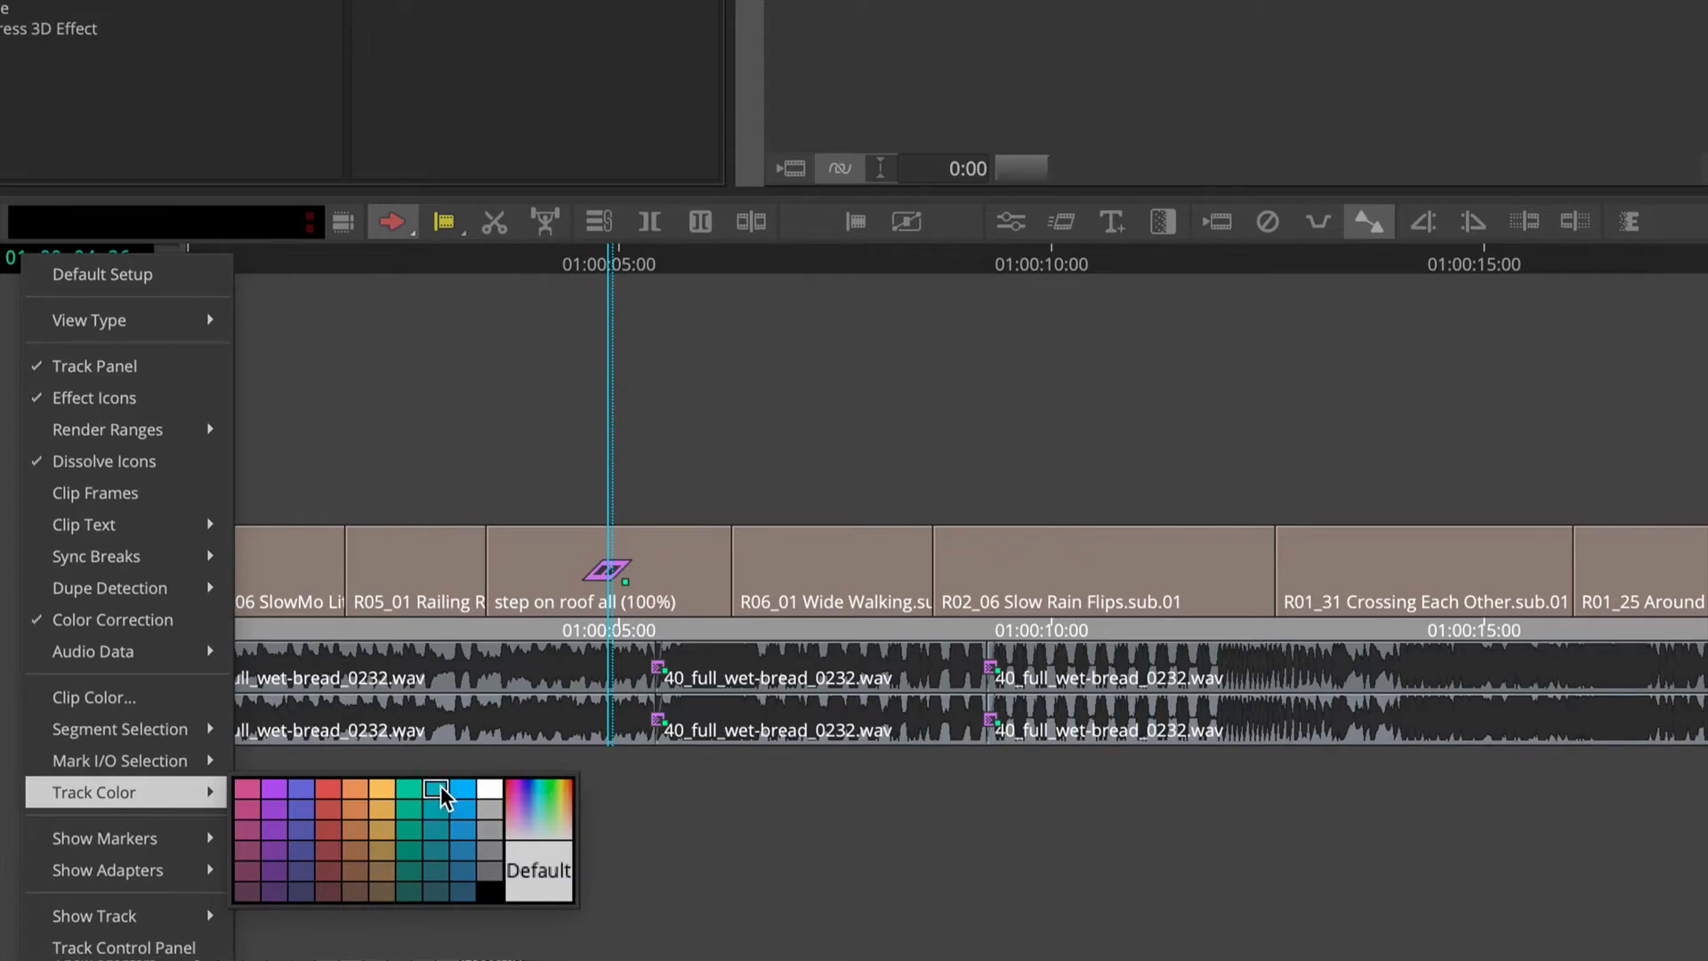
{"action": "left_click", "coordinate": [383, 794]}
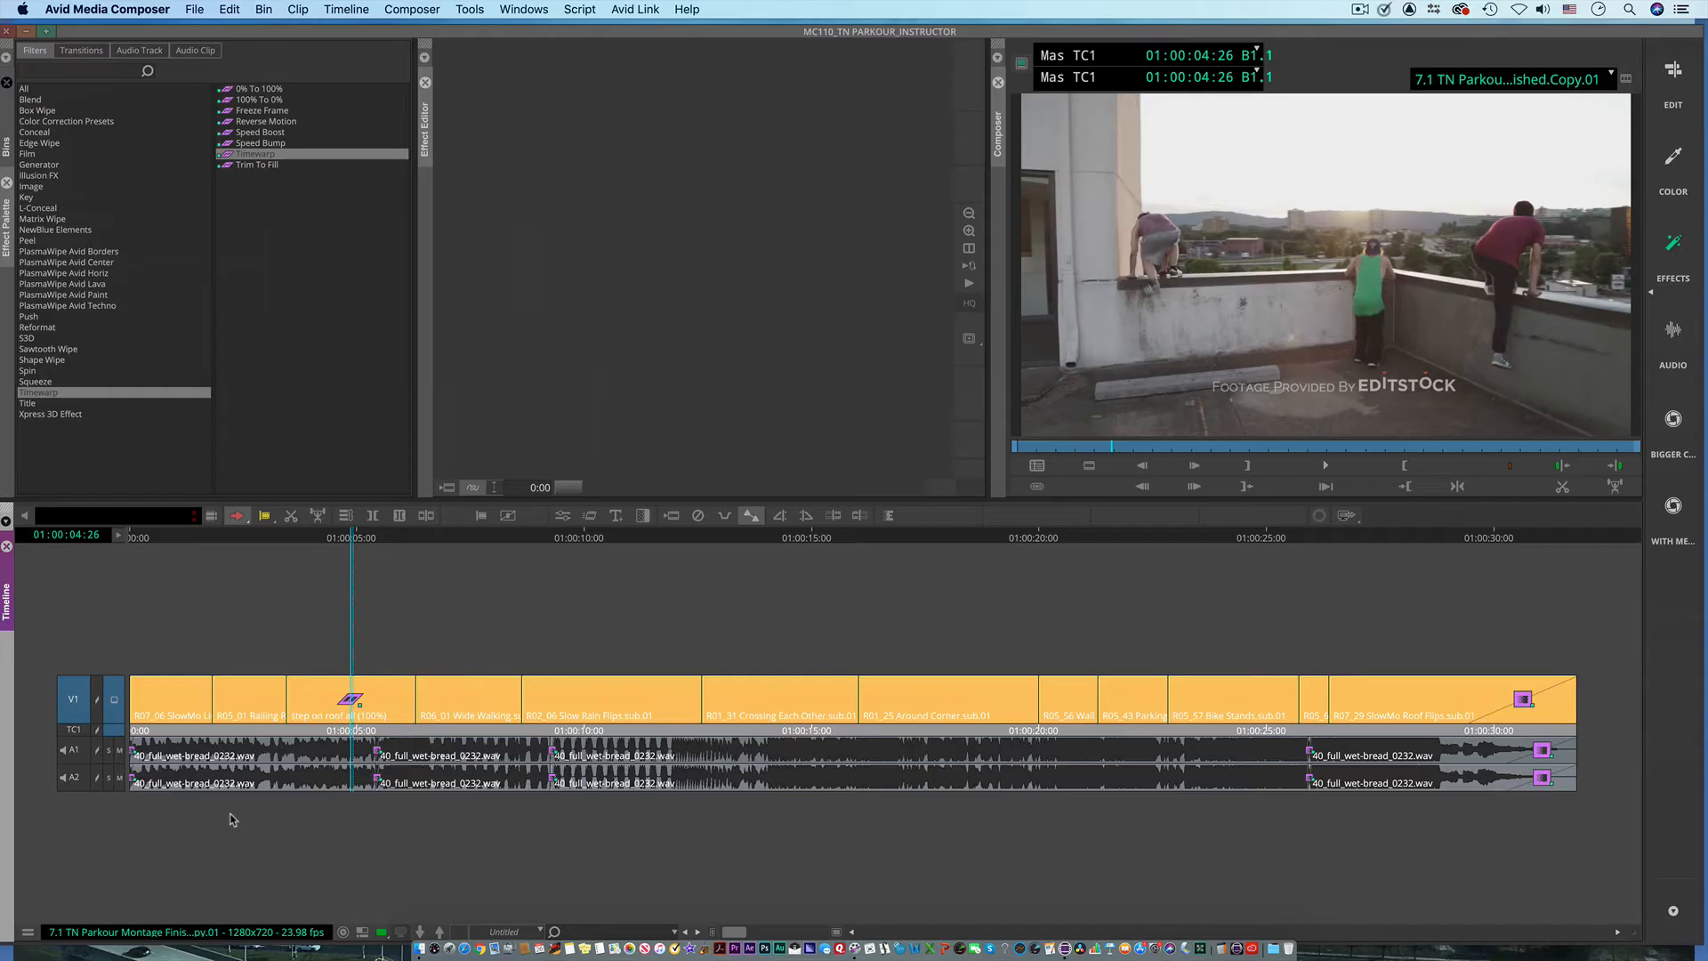
Step: Open the custom color picker for the V1 track color
{"action": "left_click", "coordinate": [27, 935]}
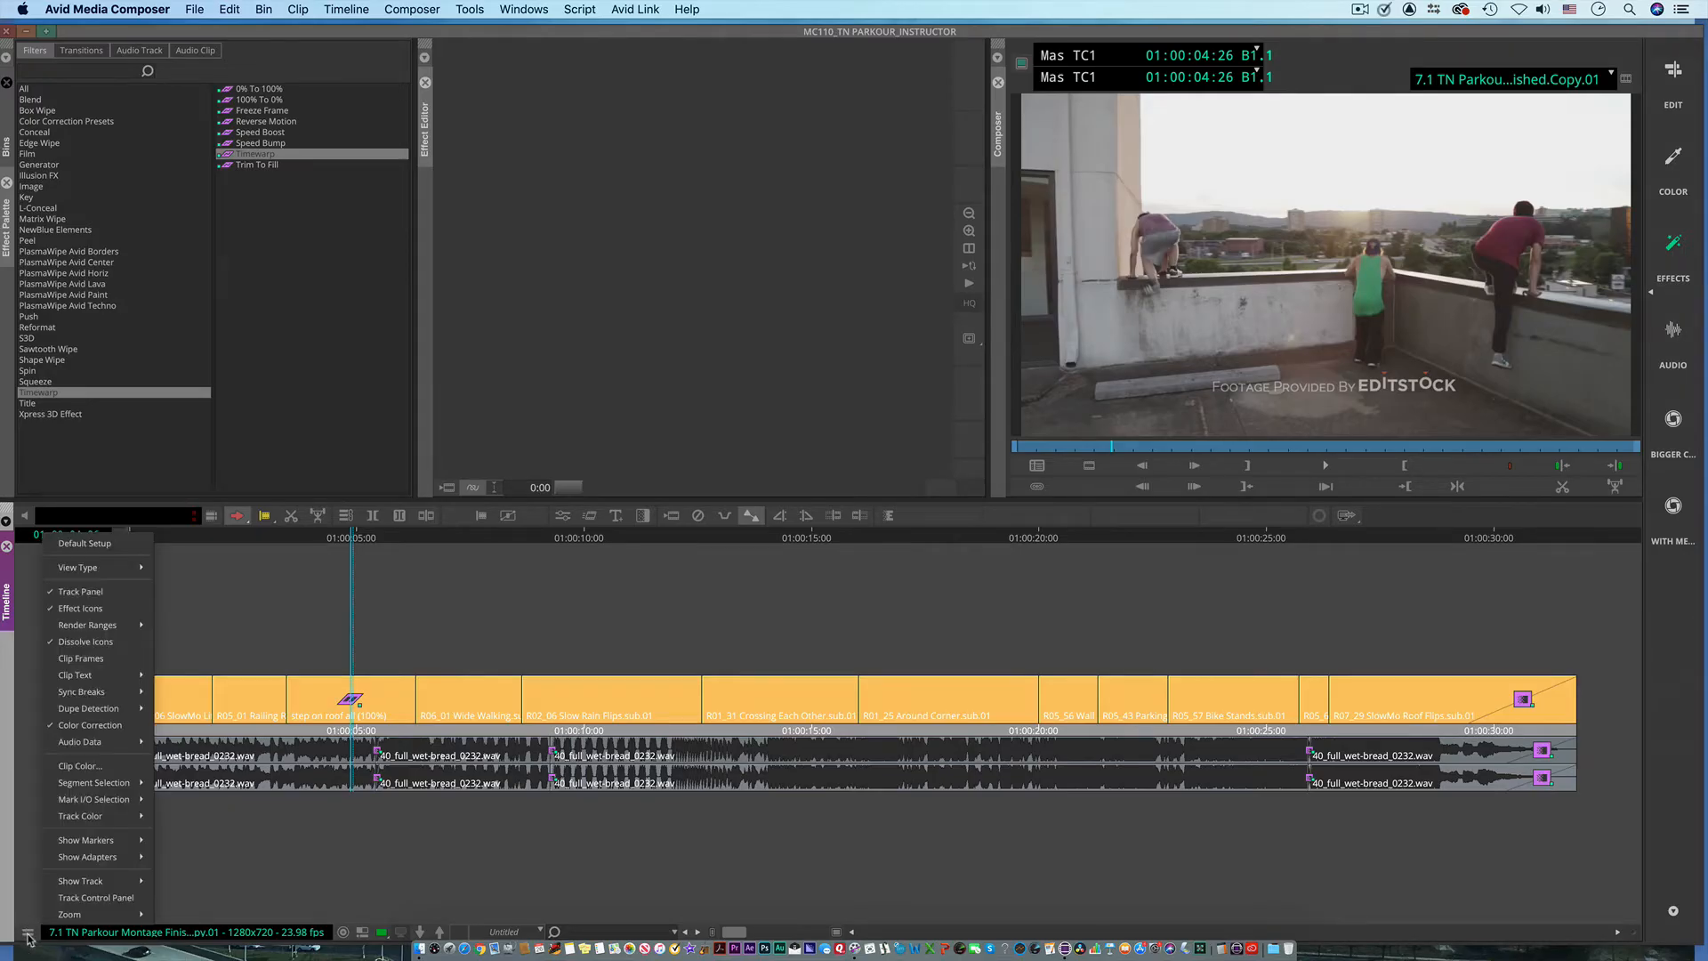
{"action": "mouse_move", "coordinate": [106, 816]}
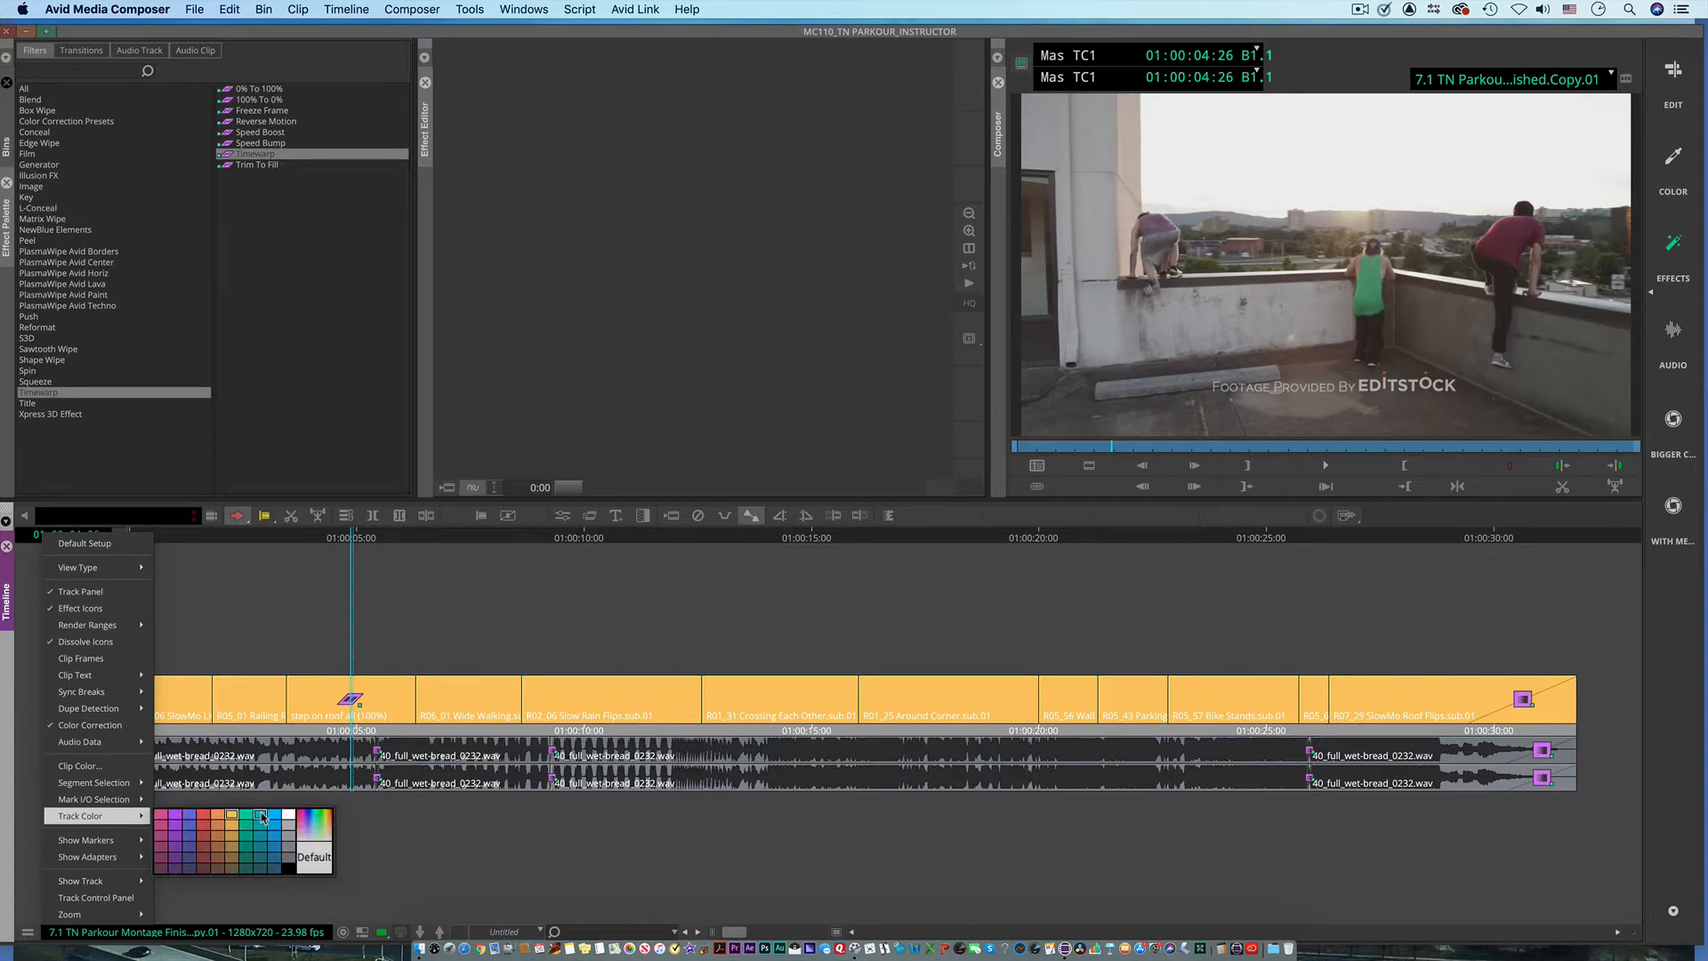
{"action": "left_click", "coordinate": [263, 817]}
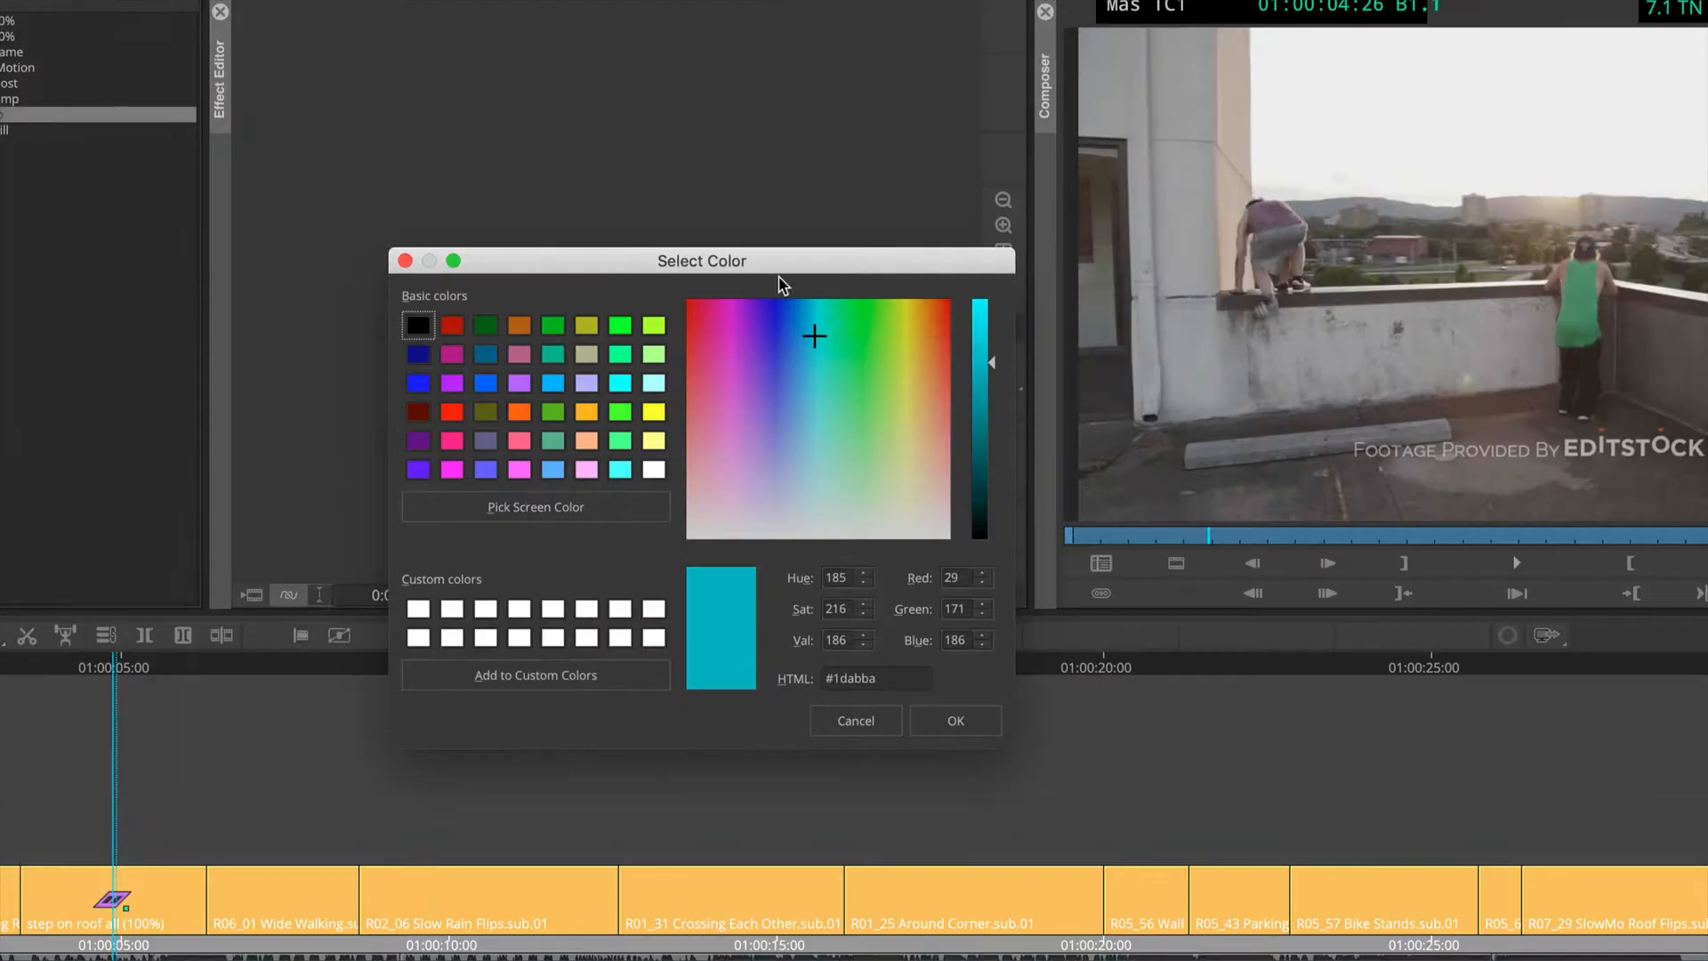
Step: Pick the bright green basic color #00ff7f and soften it to pale green #aaffcc
{"action": "left_click", "coordinate": [619, 357]}
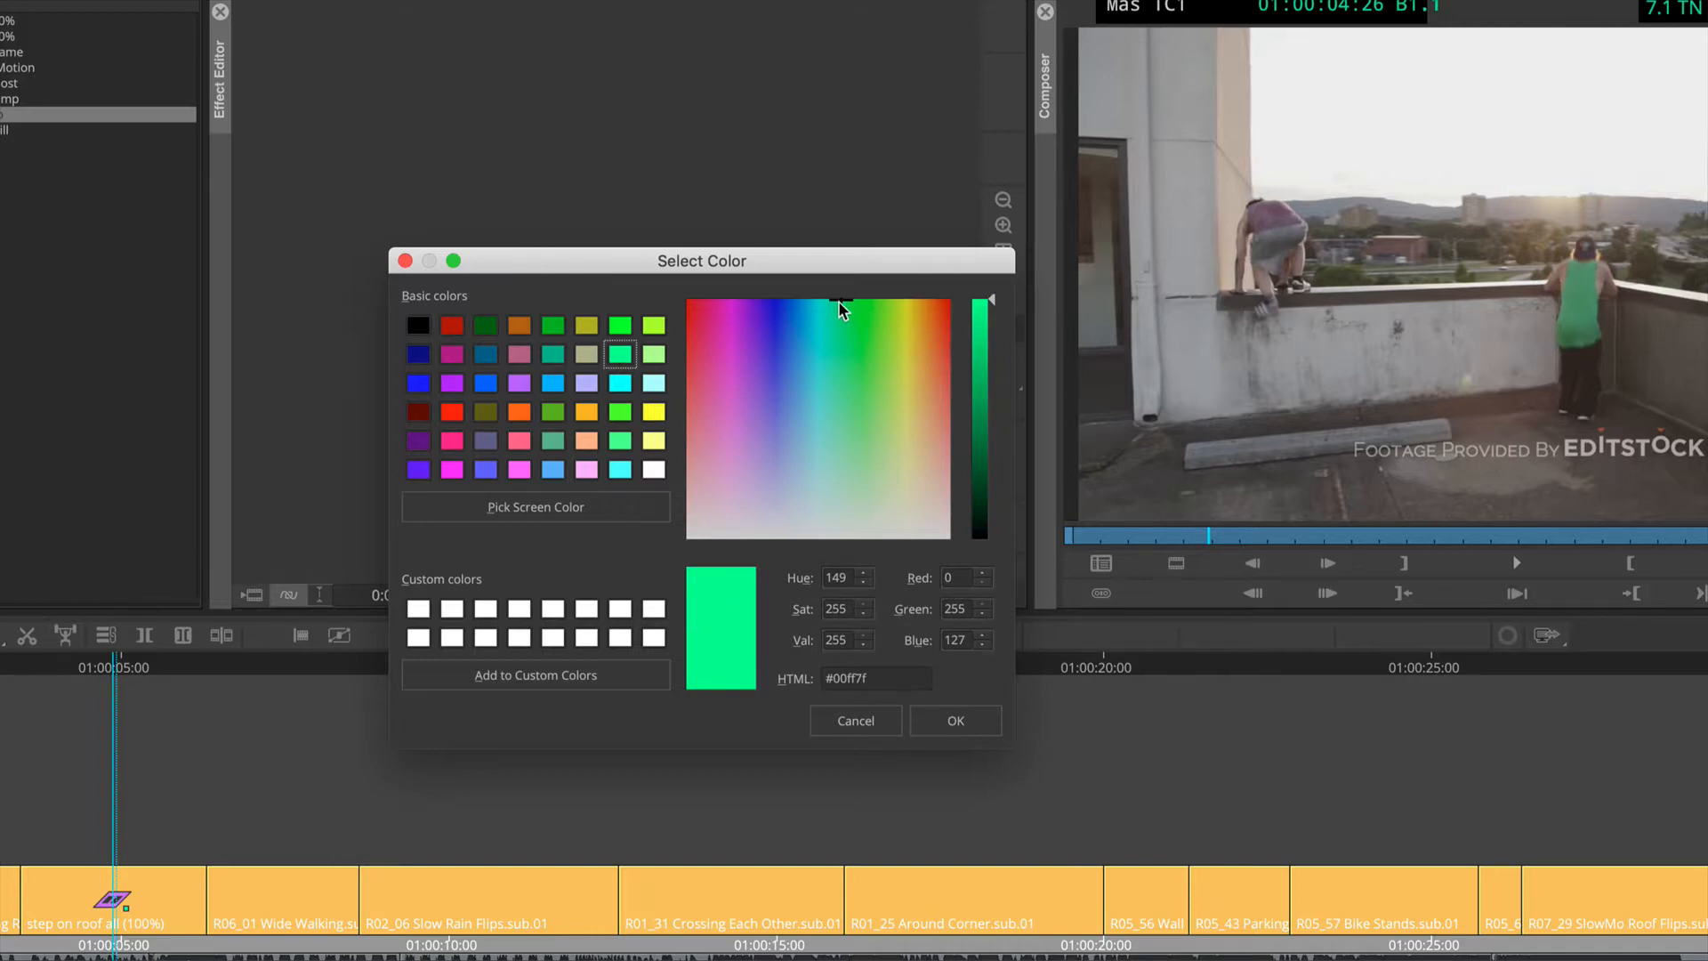
{"action": "left_click_drag", "start_coordinate": [841, 308], "coordinate": [845, 459]}
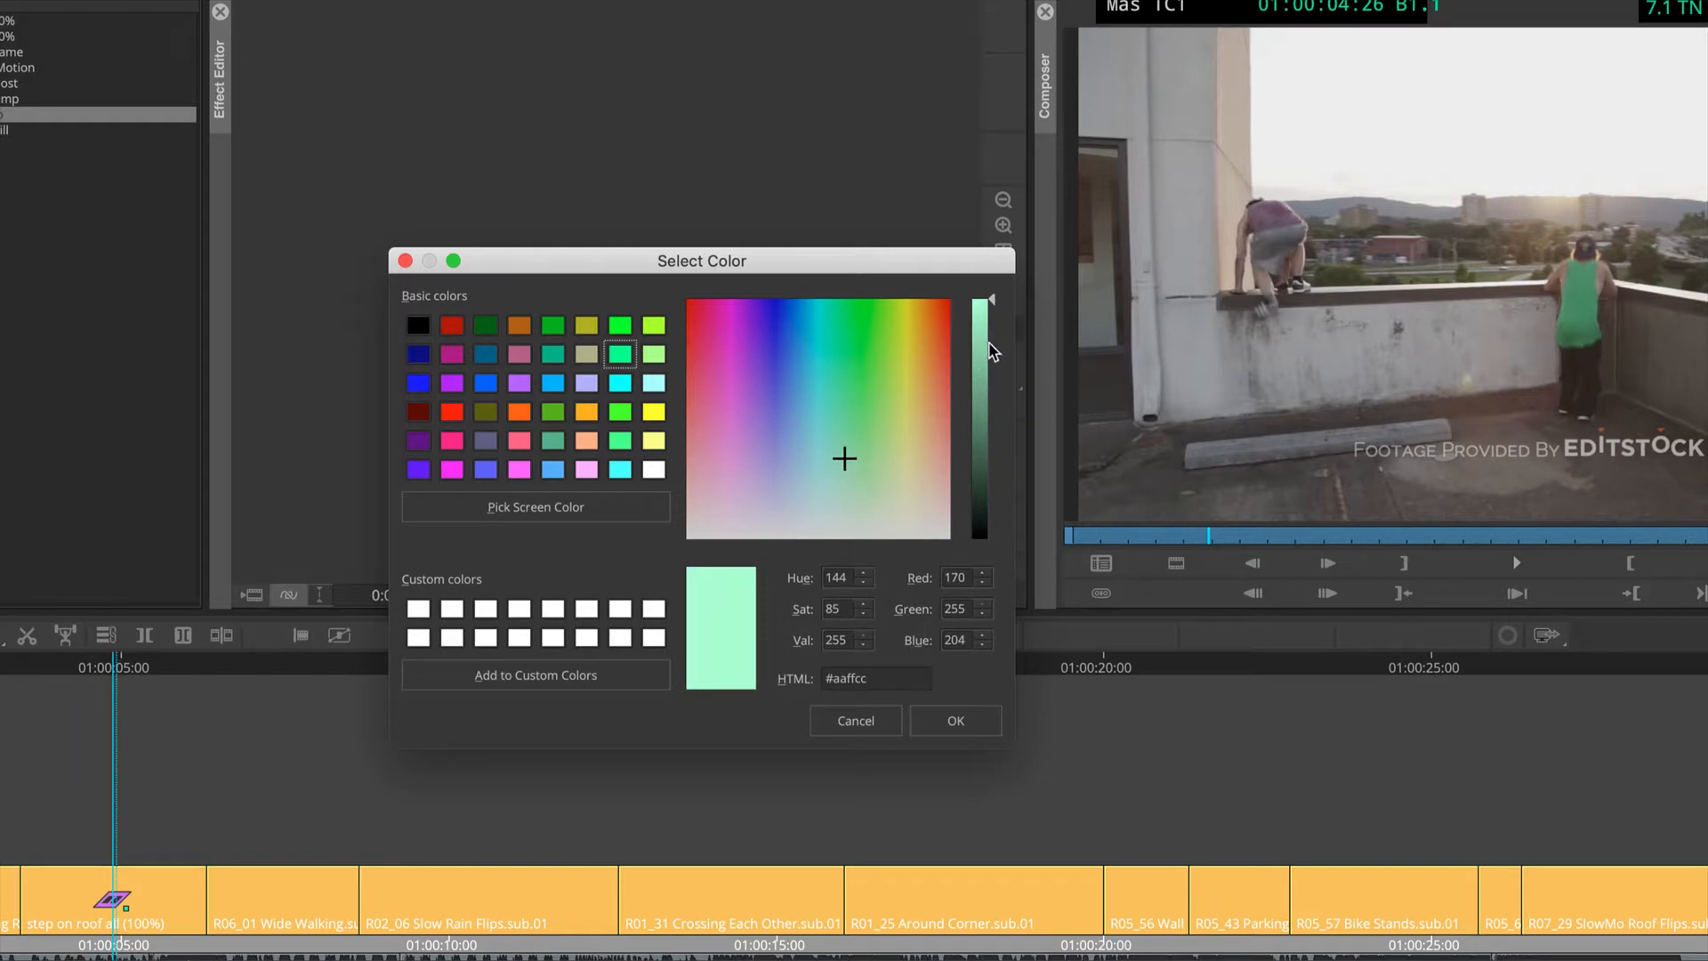
{"action": "mouse_move", "coordinate": [992, 300]}
{"action": "left_mouse_down"}
{"action": "mouse_move", "coordinate": [990, 396]}
{"action": "mouse_move", "coordinate": [998, 297]}
{"action": "left_mouse_up"}
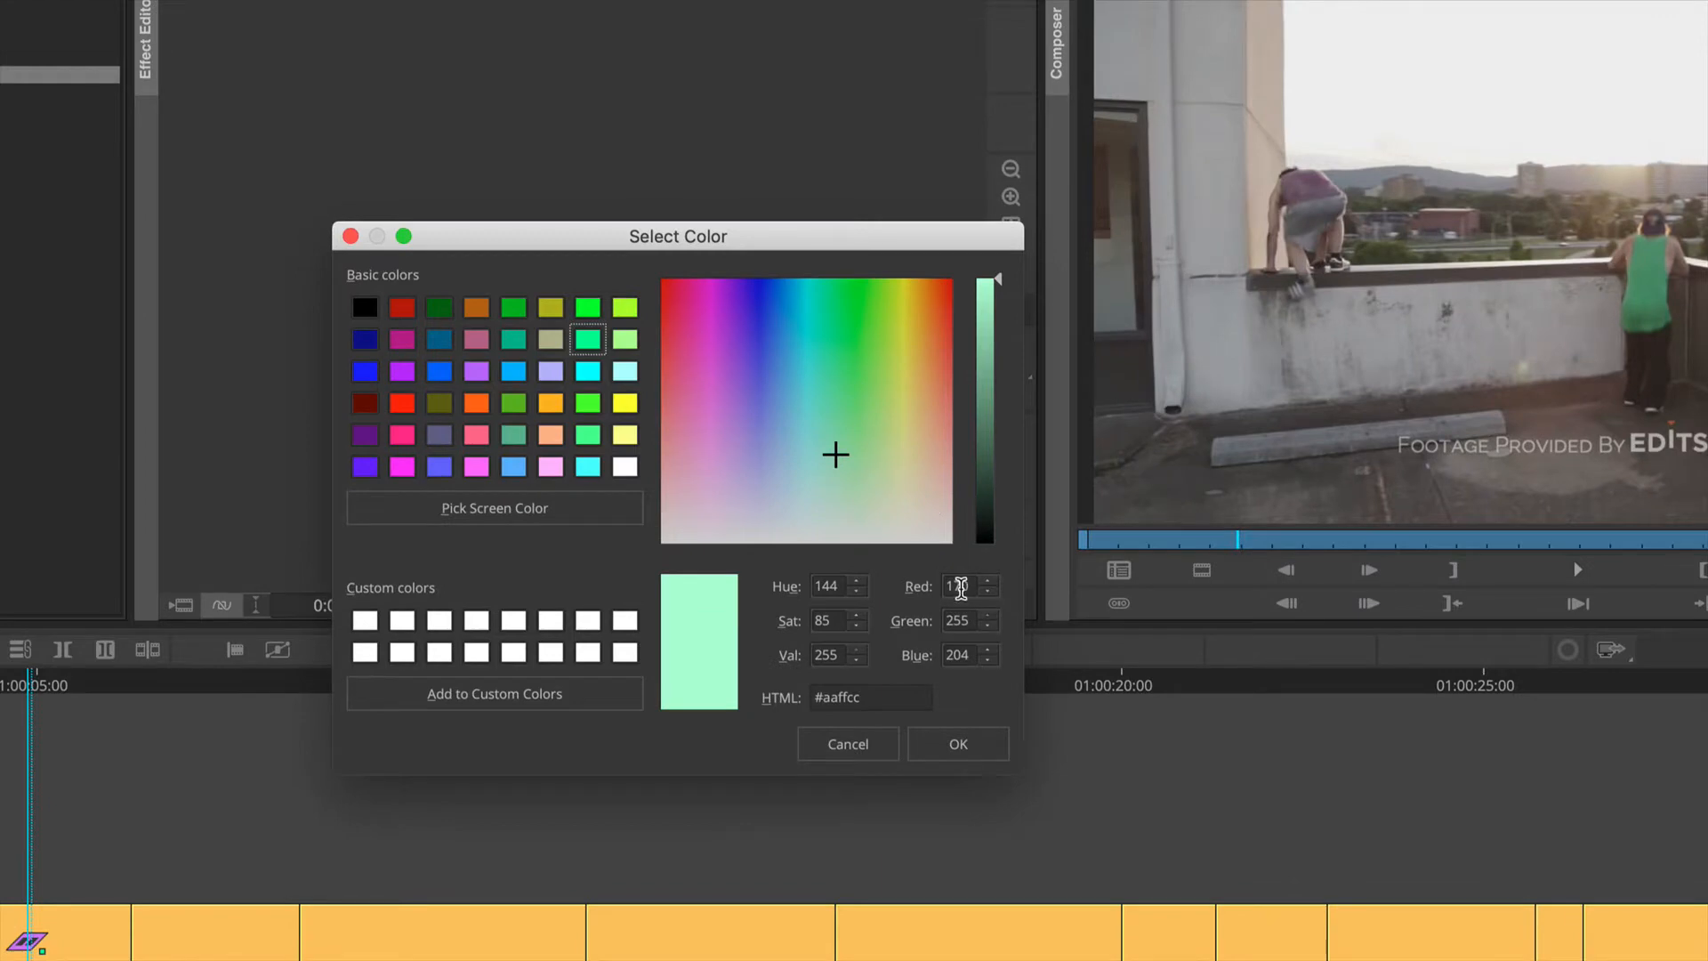
Step: Set the custom color's red and green to 235, try blue at 0, and set blue to 235
{"action": "double_click", "coordinate": [978, 588]}
{"action": "type", "text": "235"}
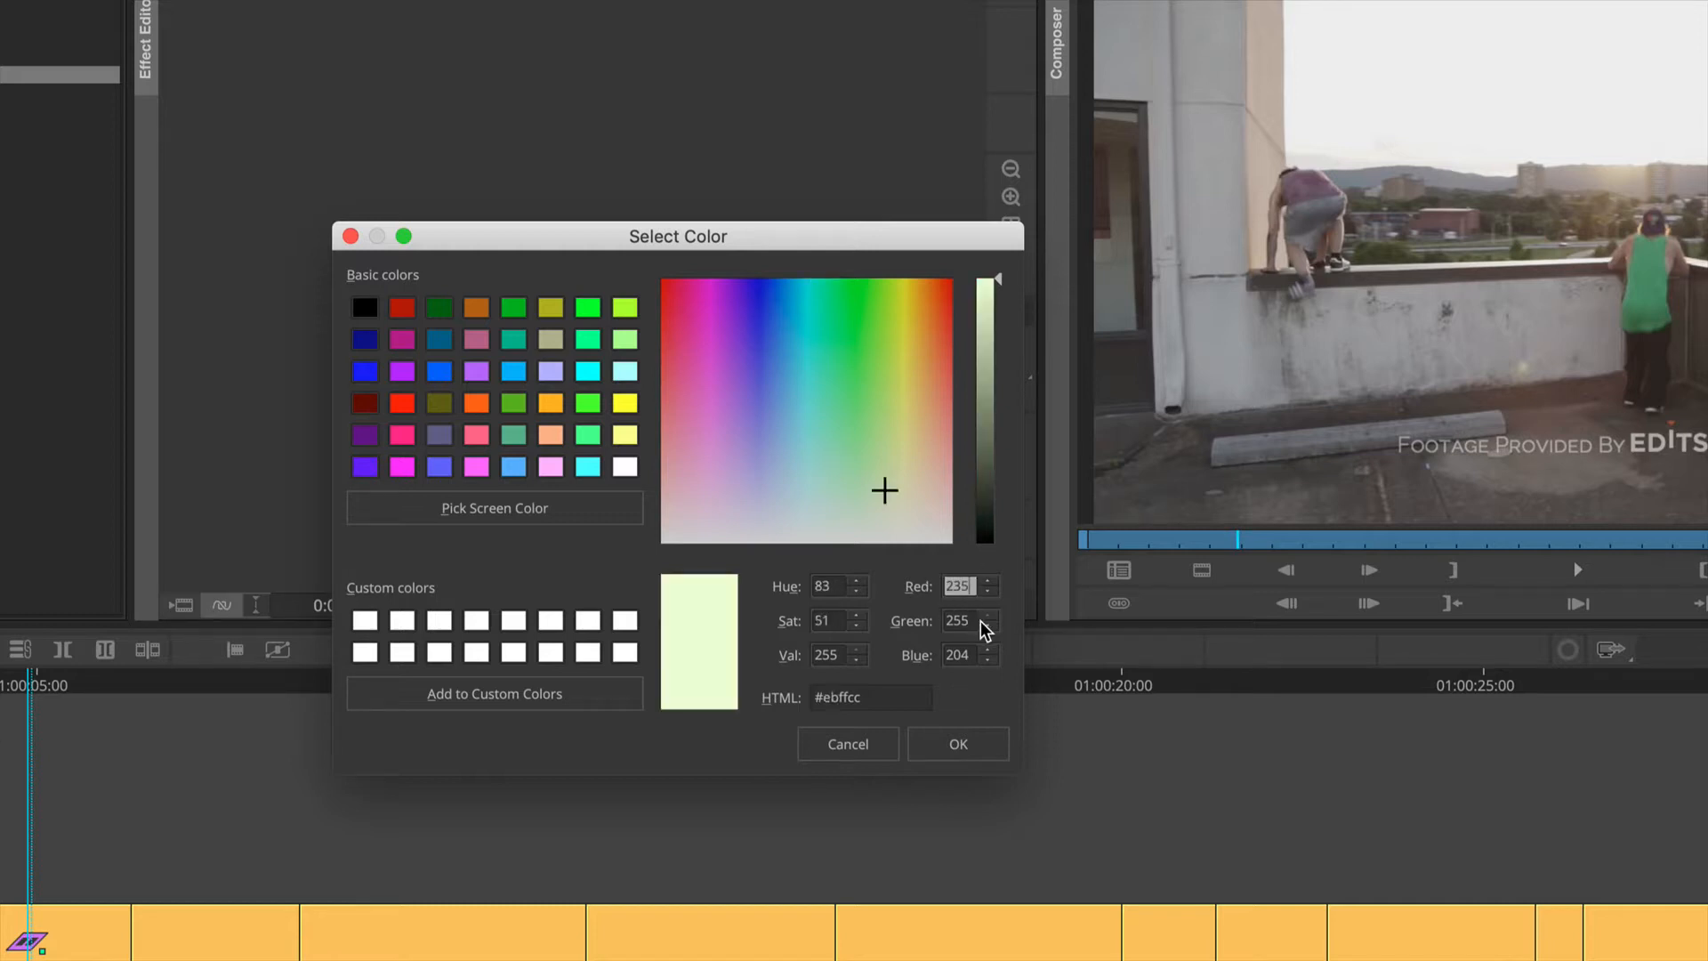
{"action": "left_click", "coordinate": [987, 625]}
{"action": "type", "text": "235"}
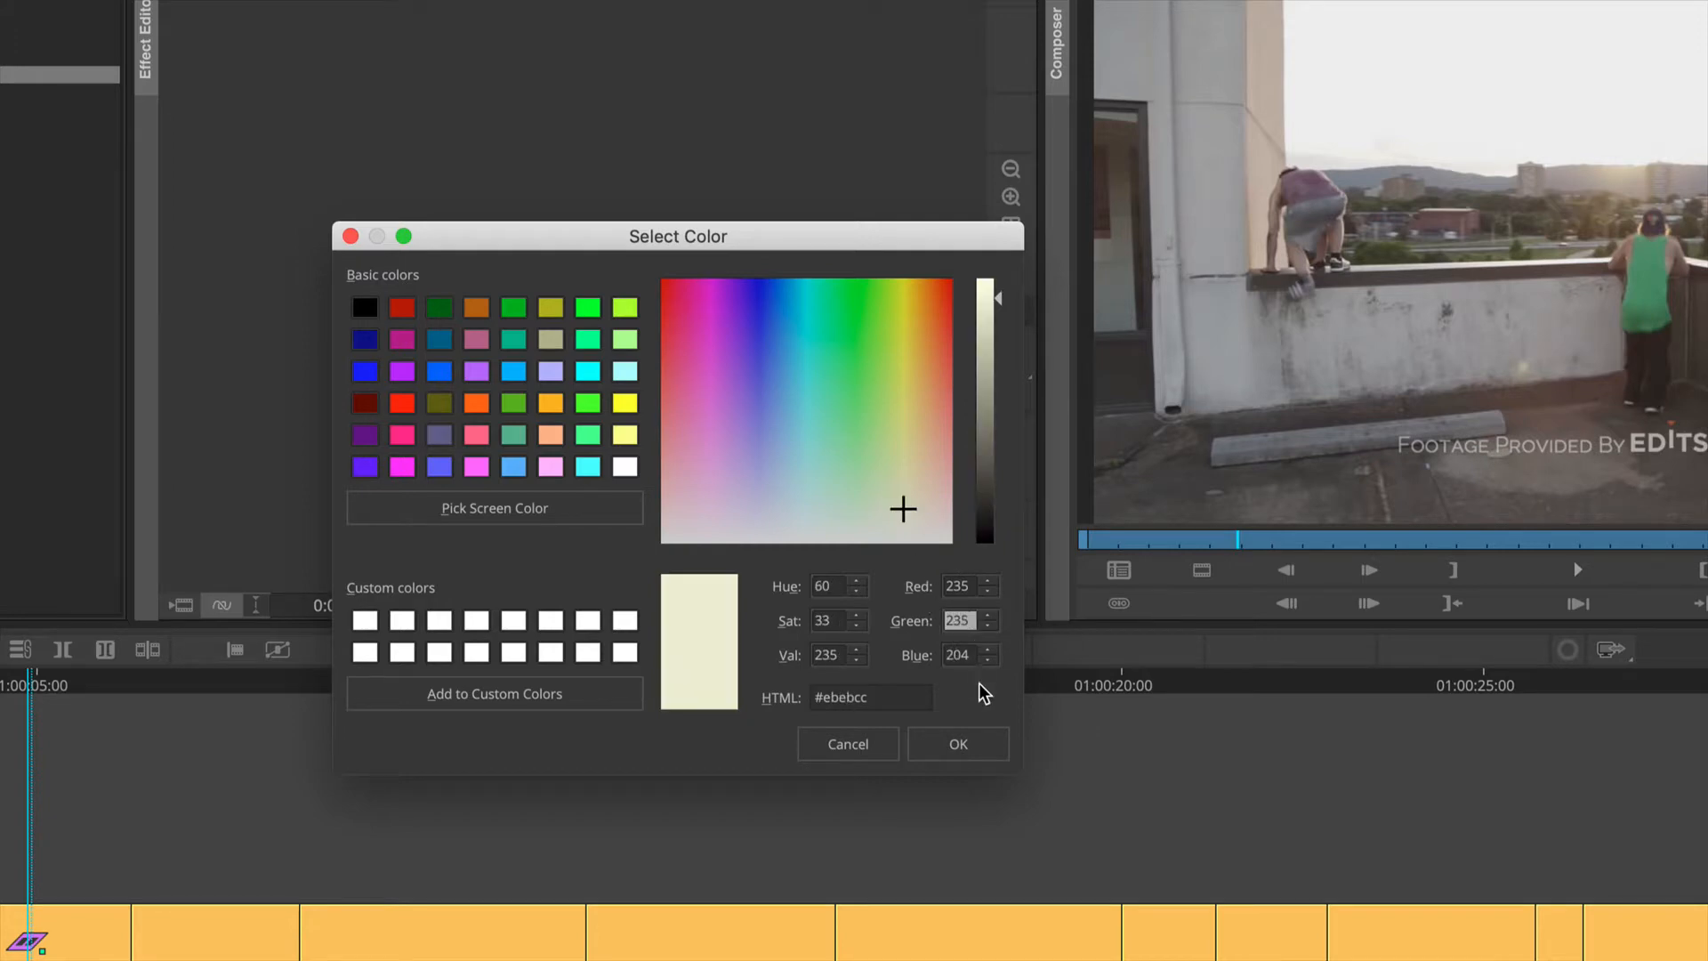
{"action": "double_click", "coordinate": [958, 656]}
{"action": "type", "text": "0"}
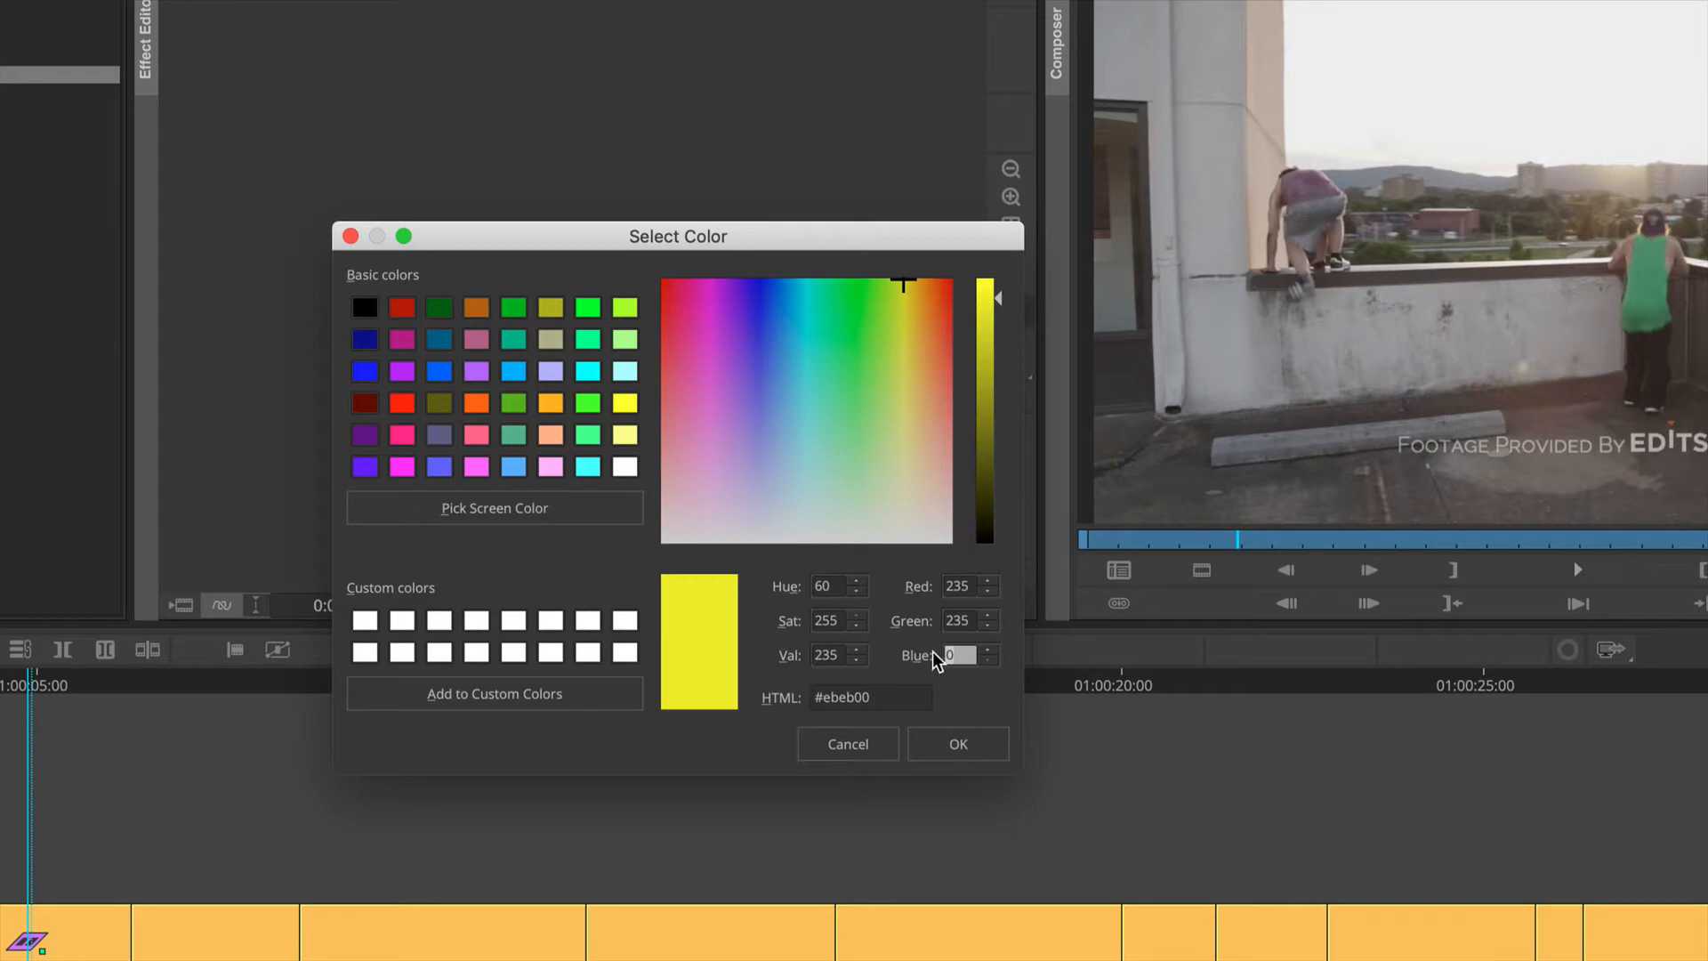
{"action": "type", "text": "235"}
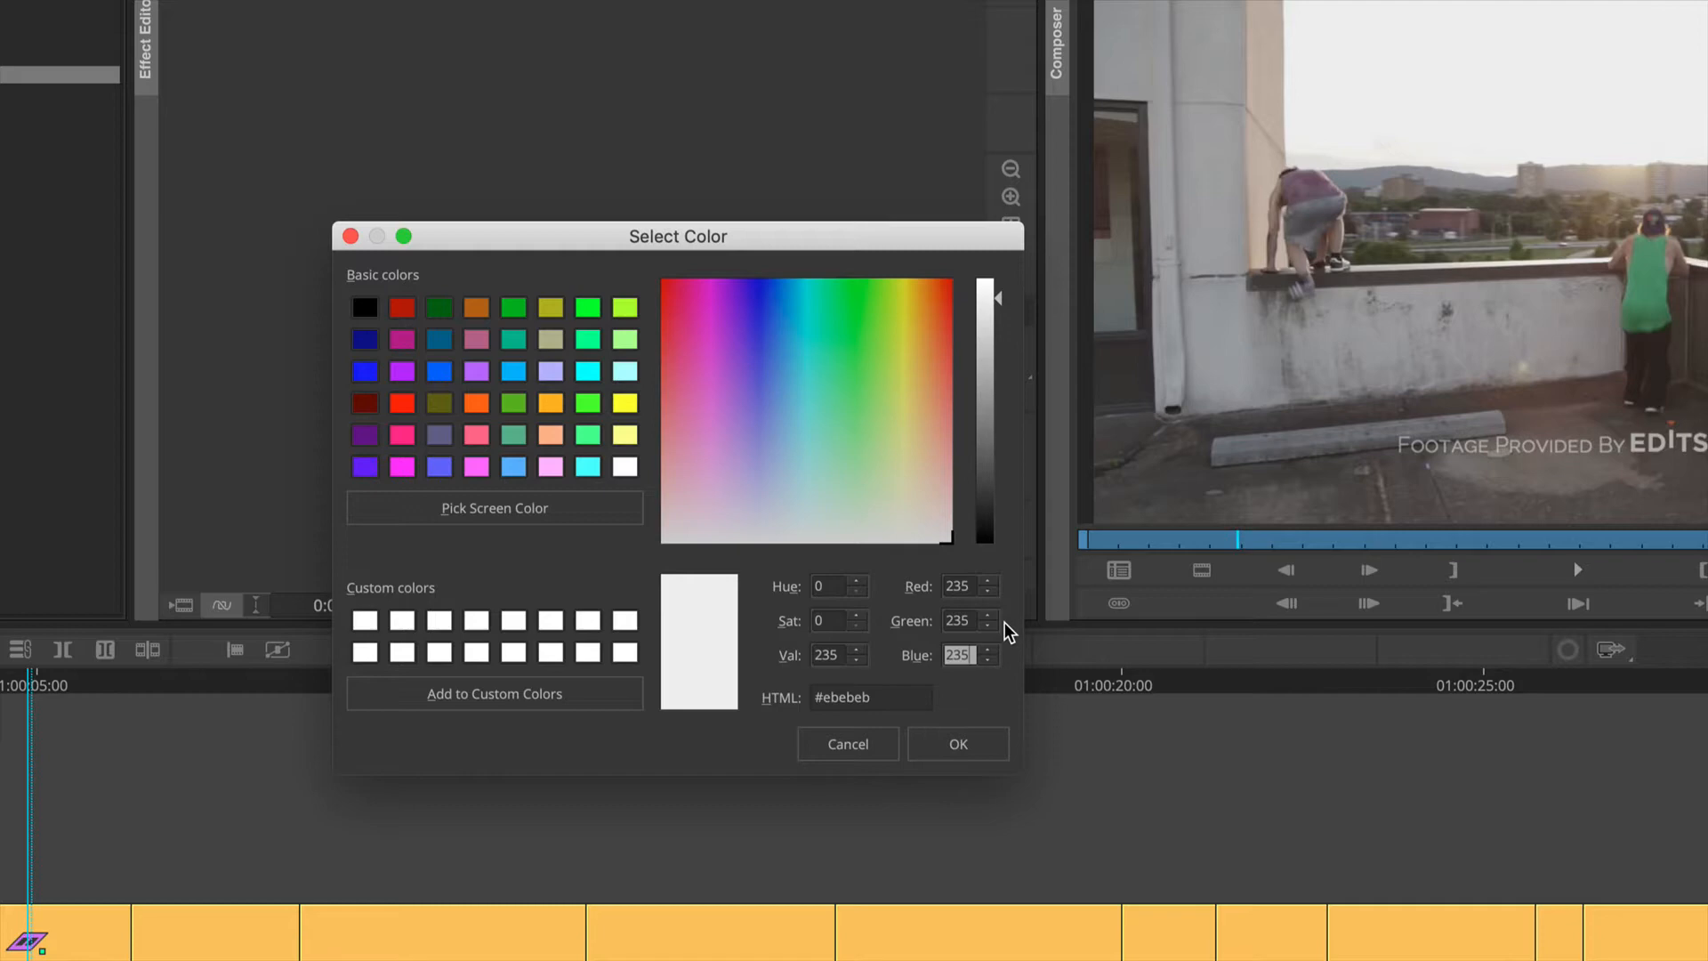
Step: Try the basic colors pale yellow #ffff7f, white #ffffff and black #000000 in turn
{"action": "left_click", "coordinate": [626, 434]}
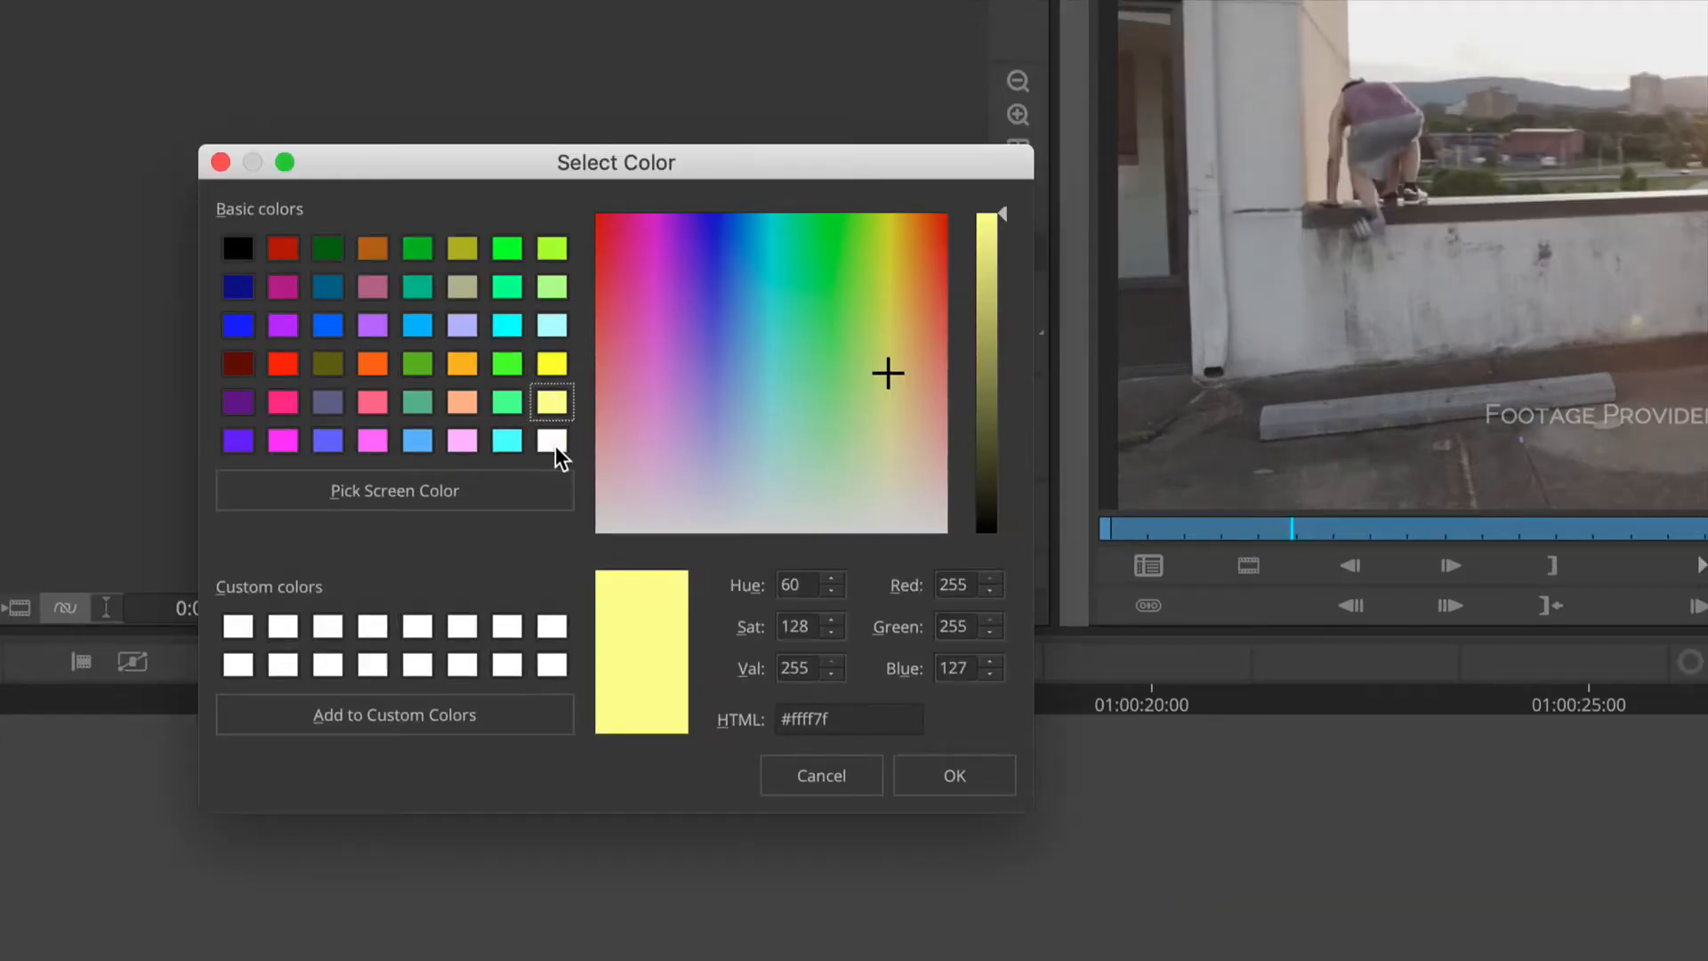
{"action": "left_click", "coordinate": [555, 445]}
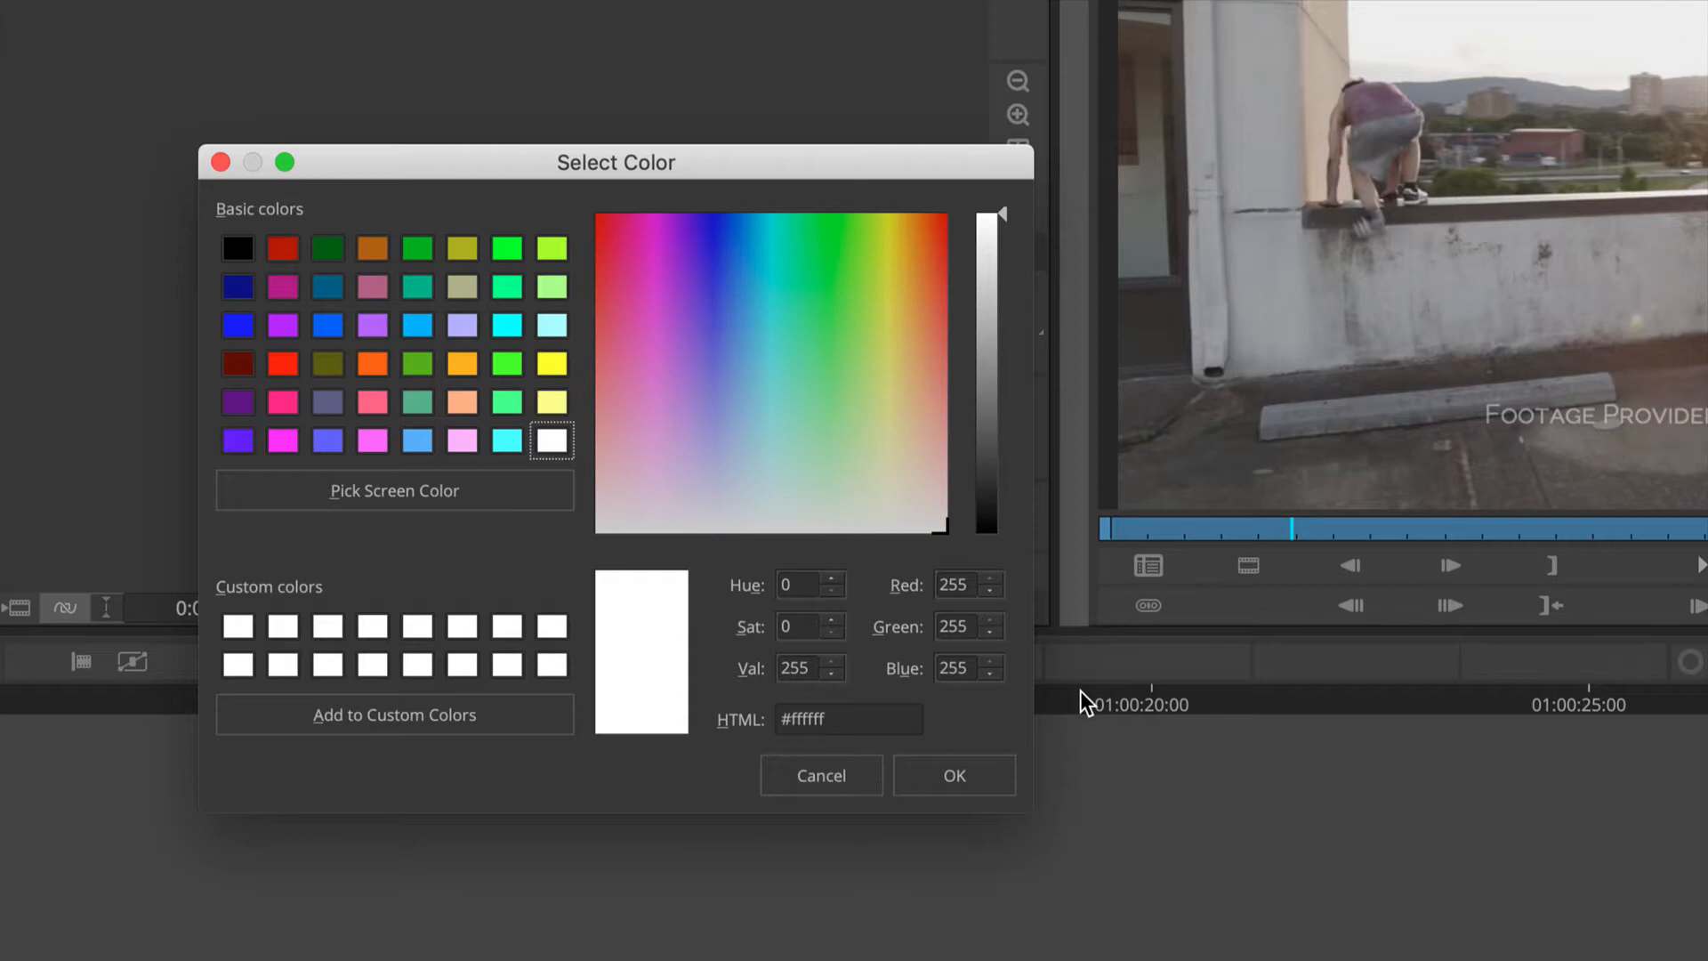
{"action": "left_click", "coordinate": [238, 249]}
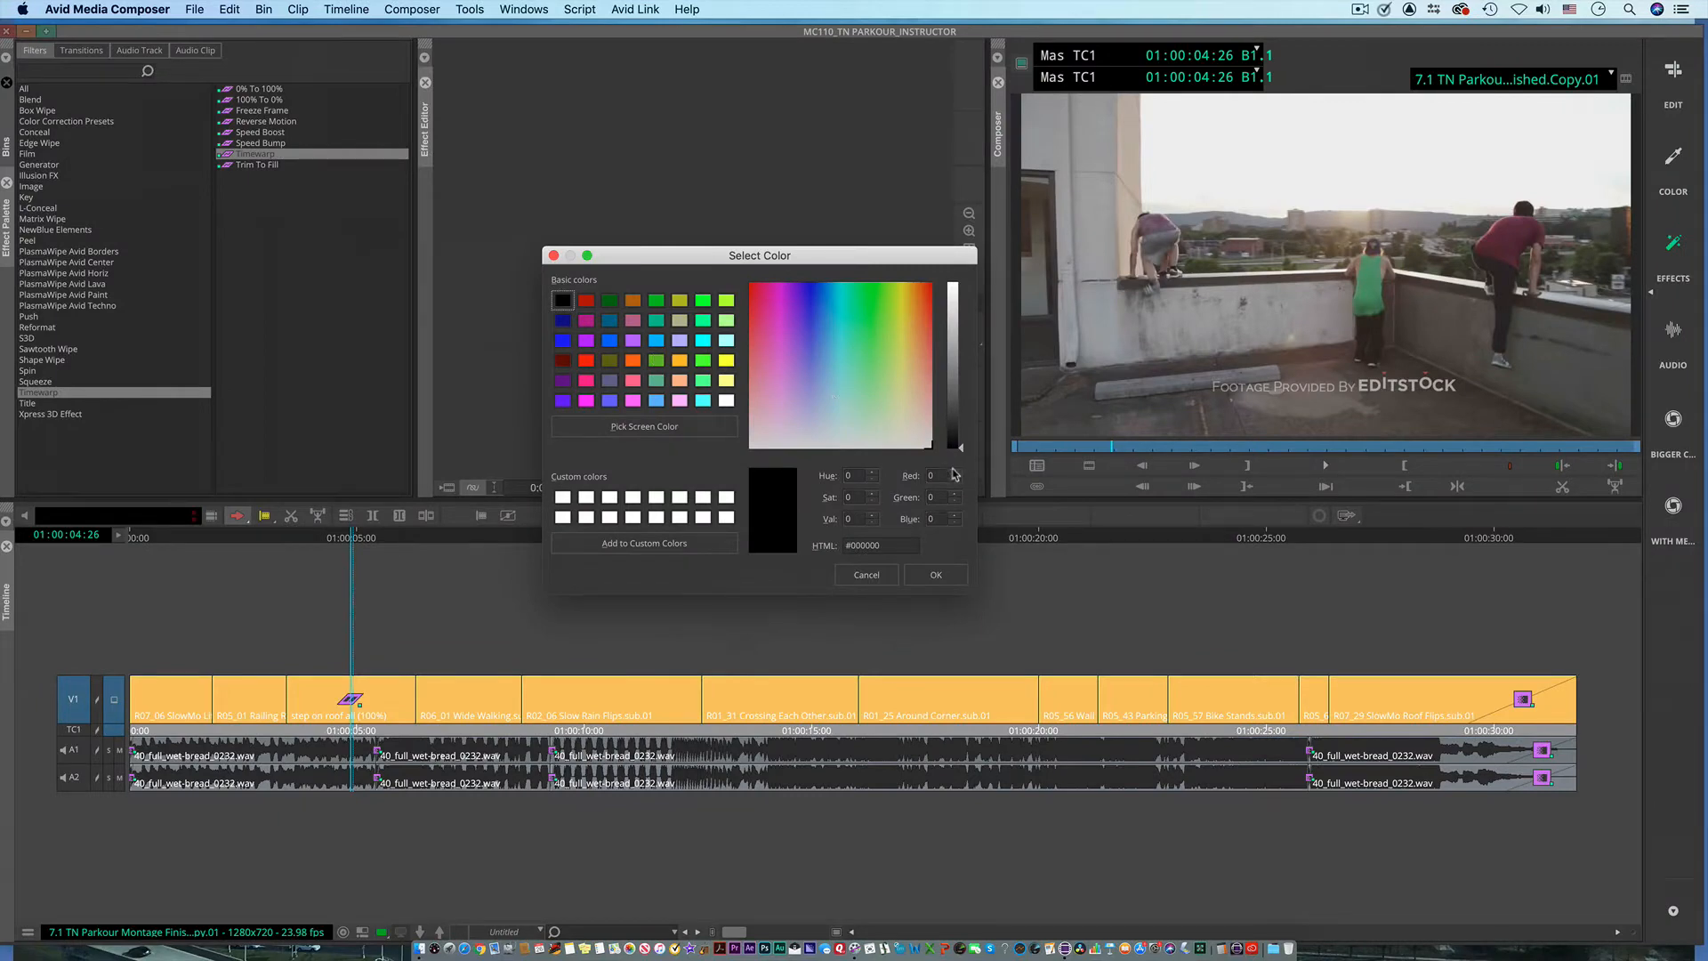
Step: Choose the pale yellow basic color #ffff7f and apply it as the V1 track color
{"action": "left_click", "coordinate": [681, 362]}
{"action": "left_click", "coordinate": [724, 382]}
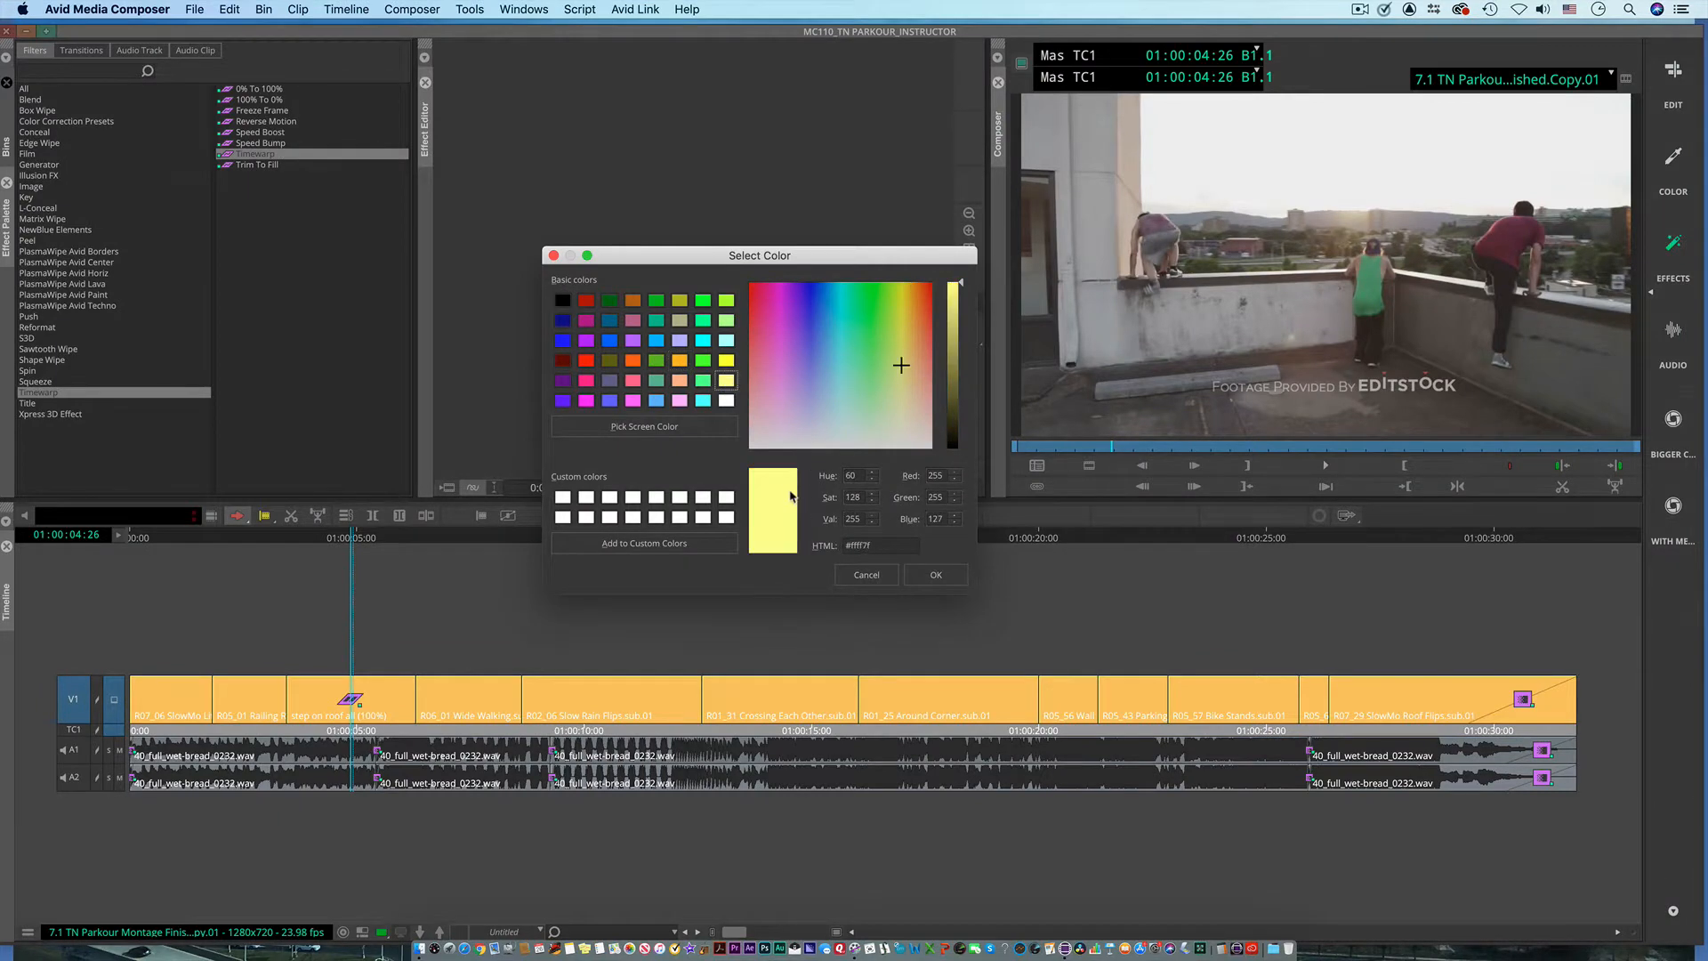
{"action": "left_click", "coordinate": [940, 577]}
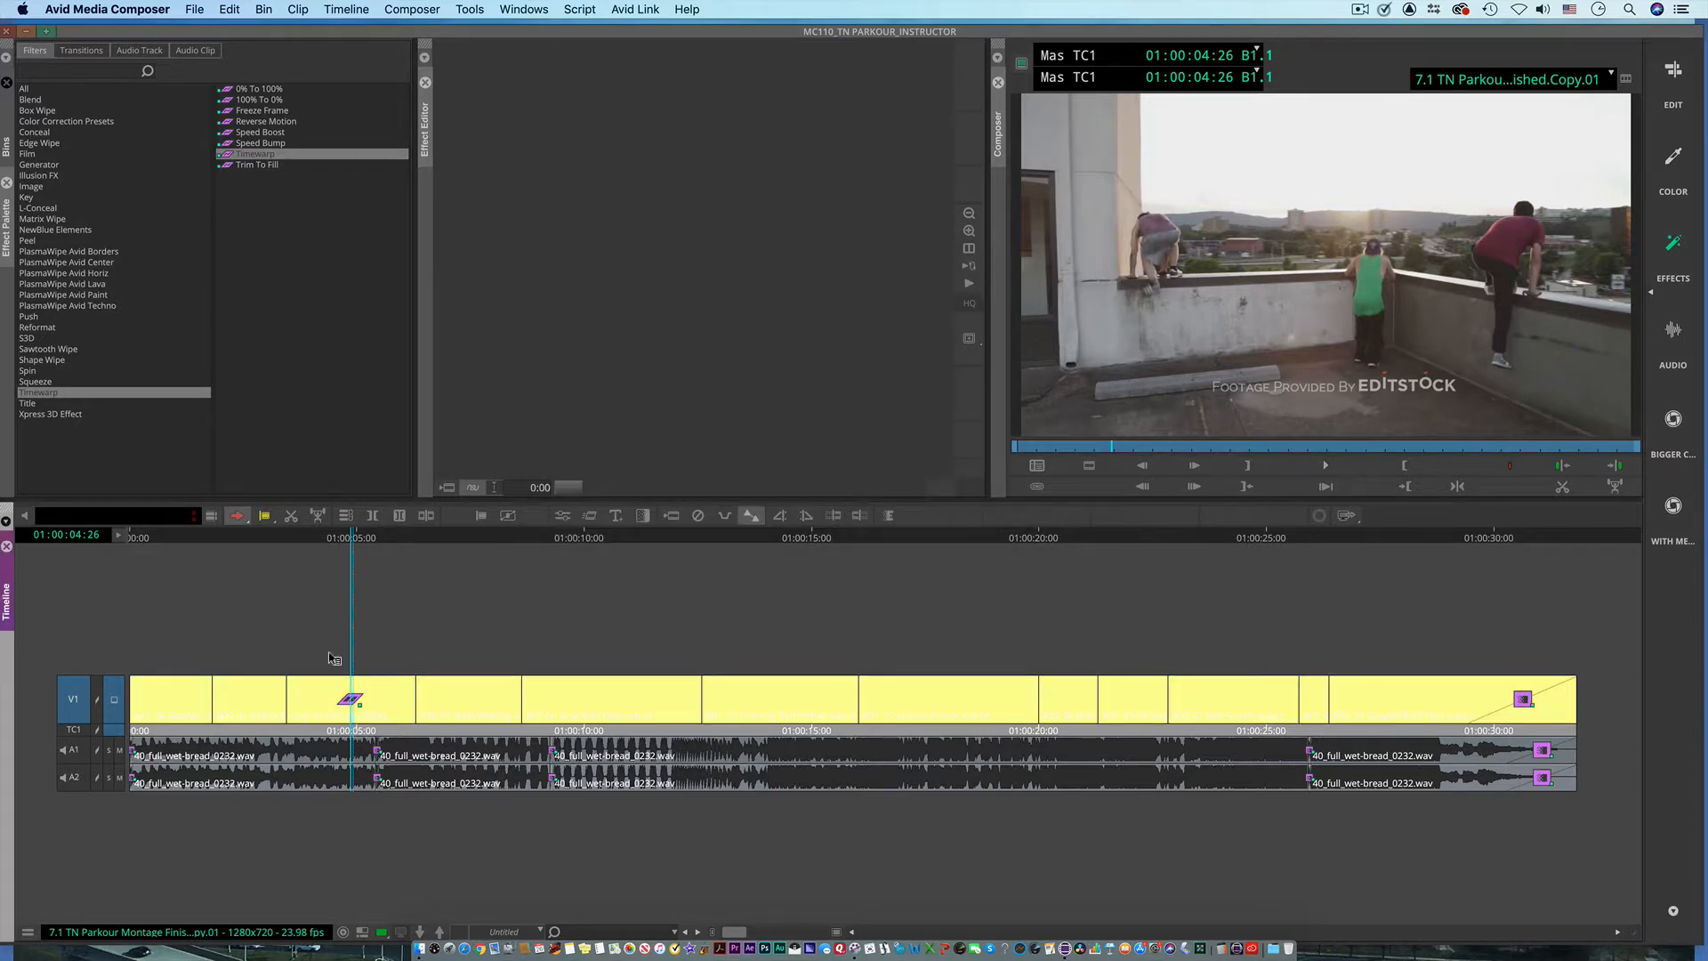
Step: Scrub the playhead to 01:00:04:29, switch to the Edit workspace, and return to the Effects workspace
{"action": "left_click", "coordinate": [303, 538]}
{"action": "left_click_drag", "start_coordinate": [303, 538], "coordinate": [355, 538]}
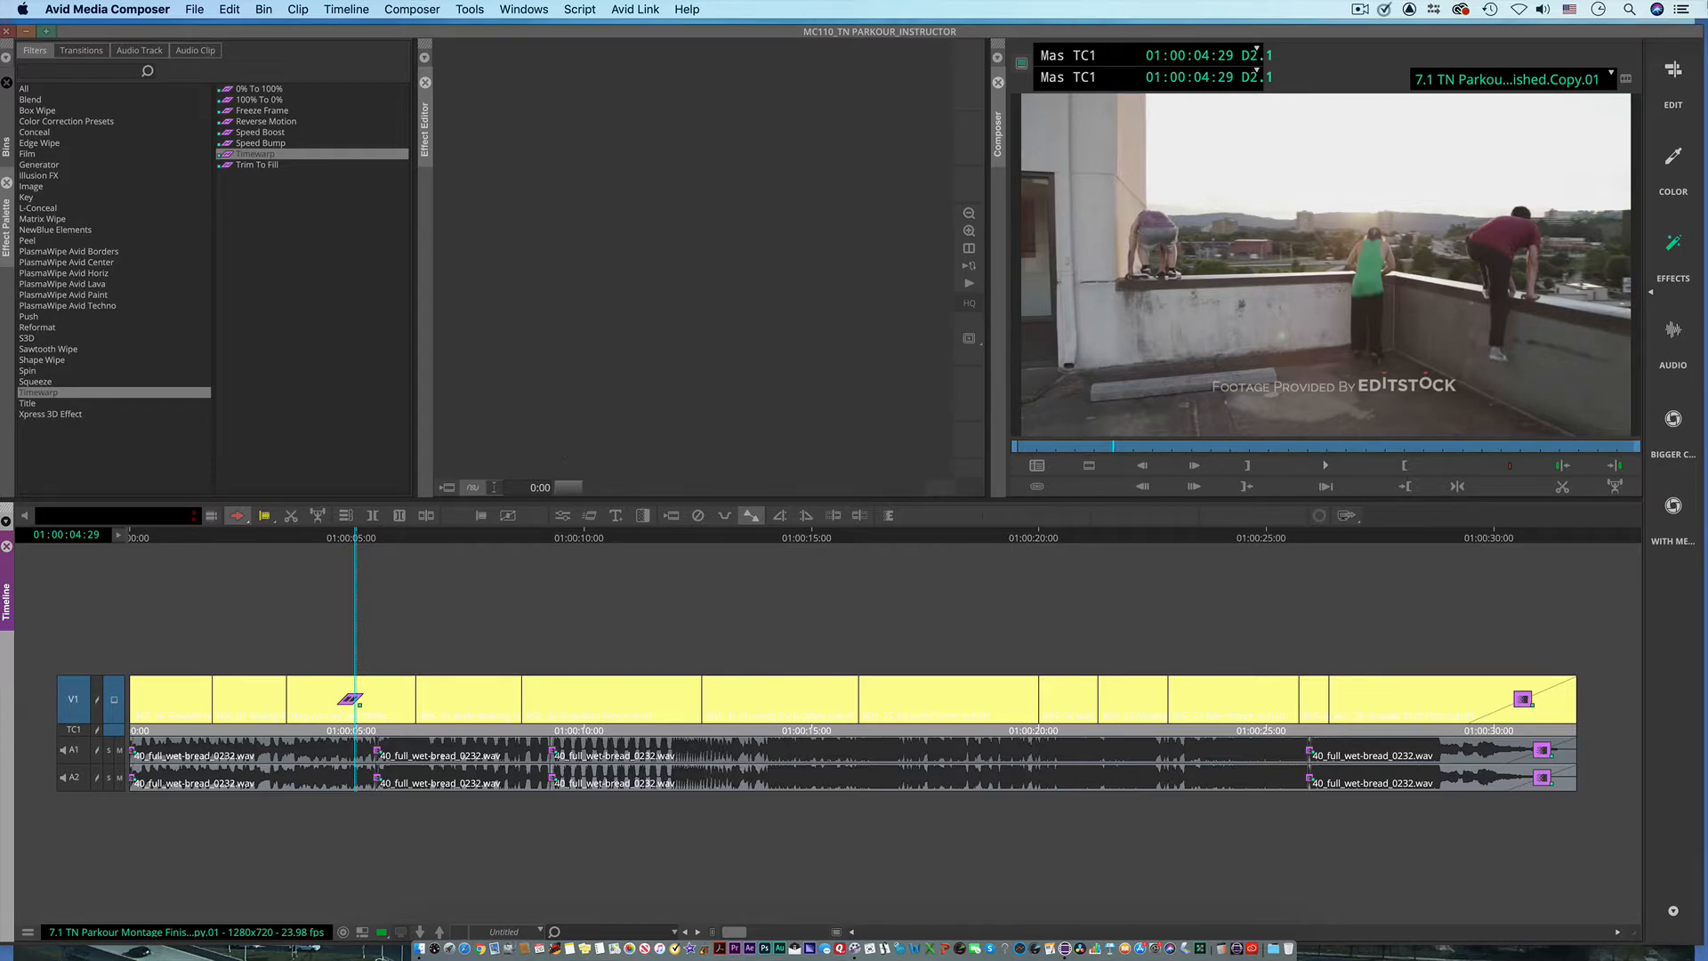
{"action": "left_click", "coordinate": [1683, 82]}
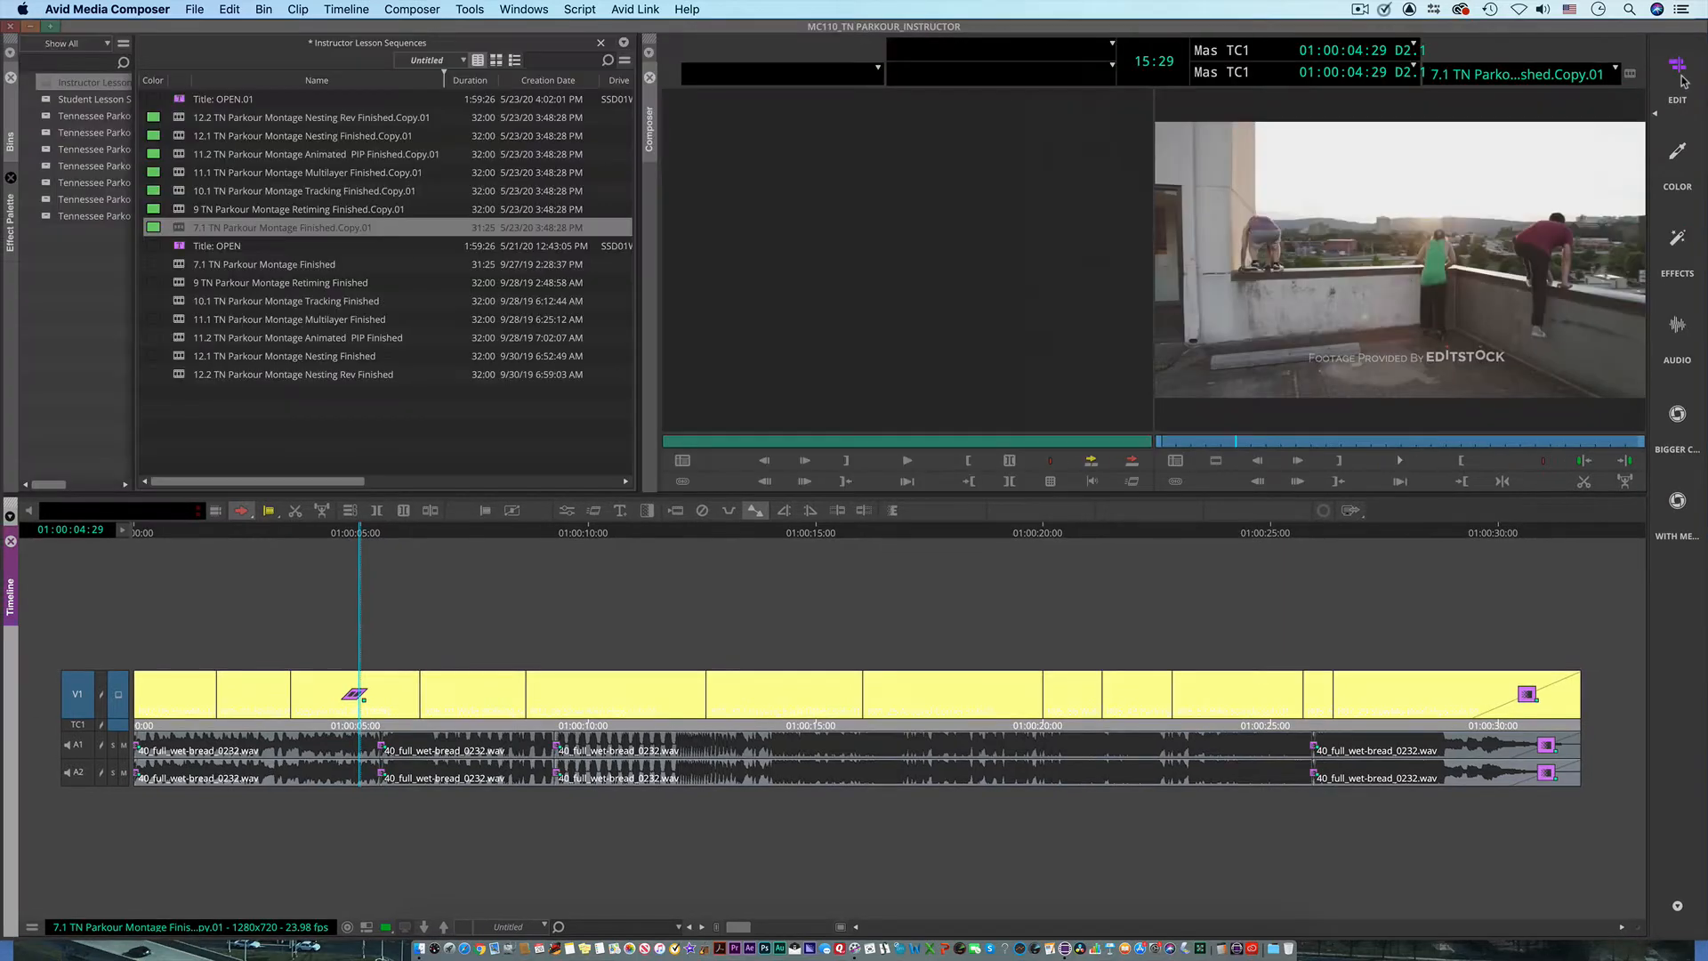
{"action": "left_click", "coordinate": [1680, 255]}
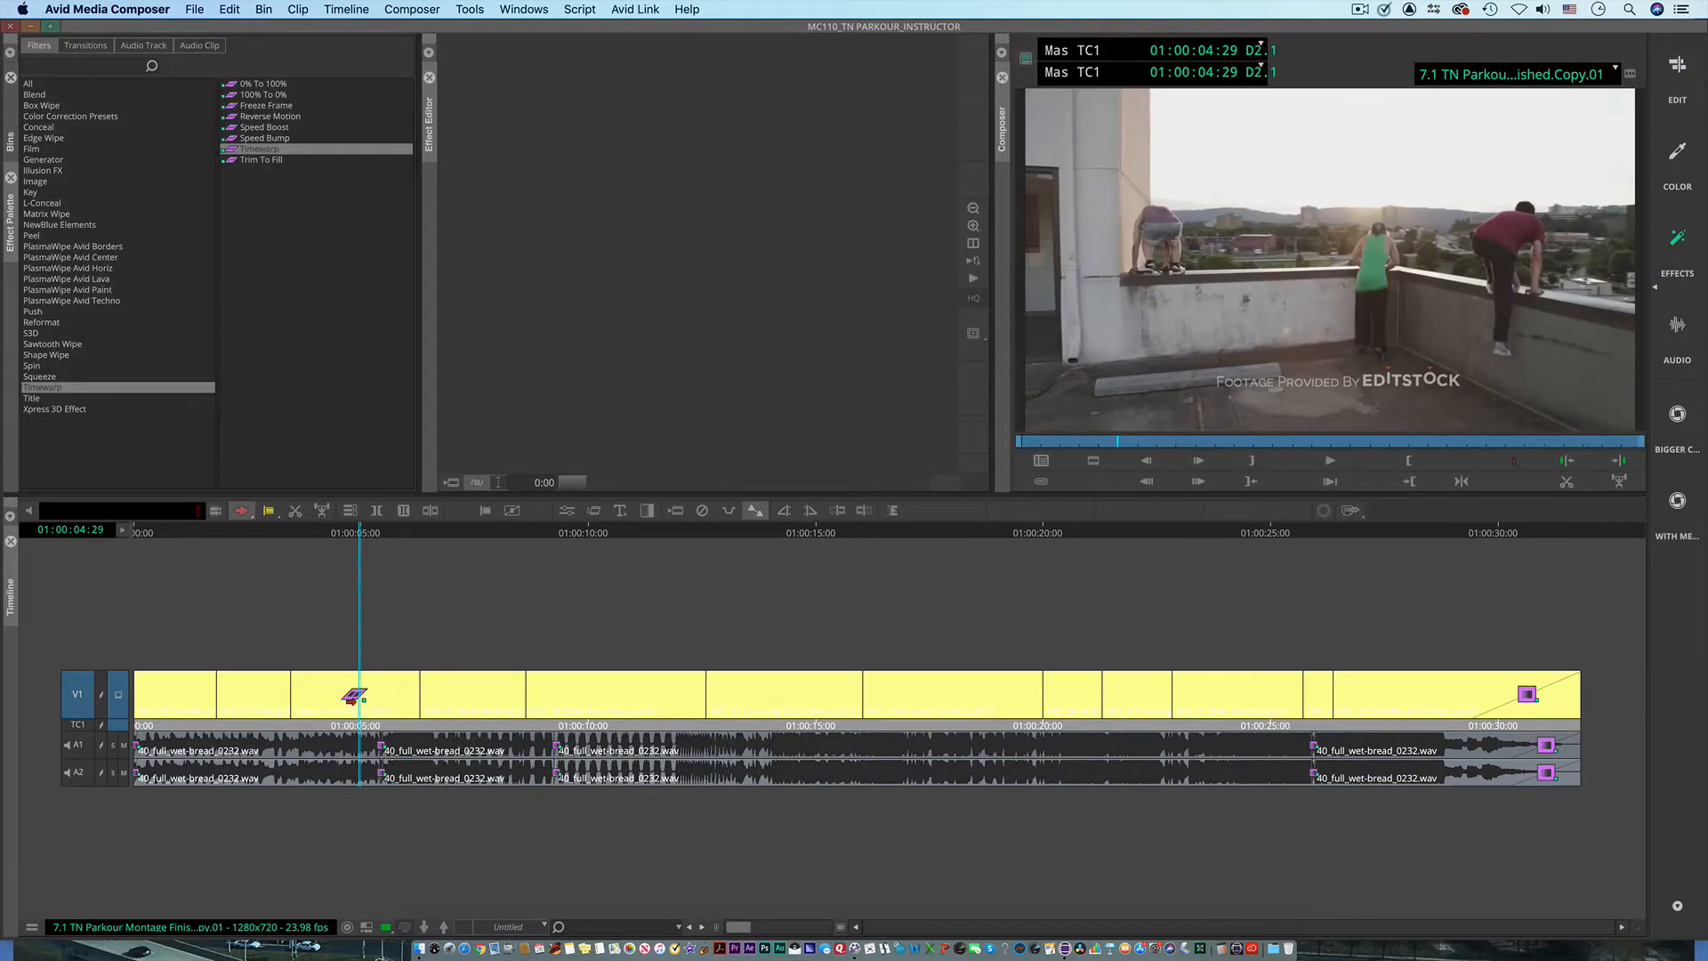
Step: Park the playhead at 01:00:05:00, open the clip's Timewarp in the Motion Effect editor, and reposition its window over the Effect Palette
{"action": "left_click", "coordinate": [360, 532]}
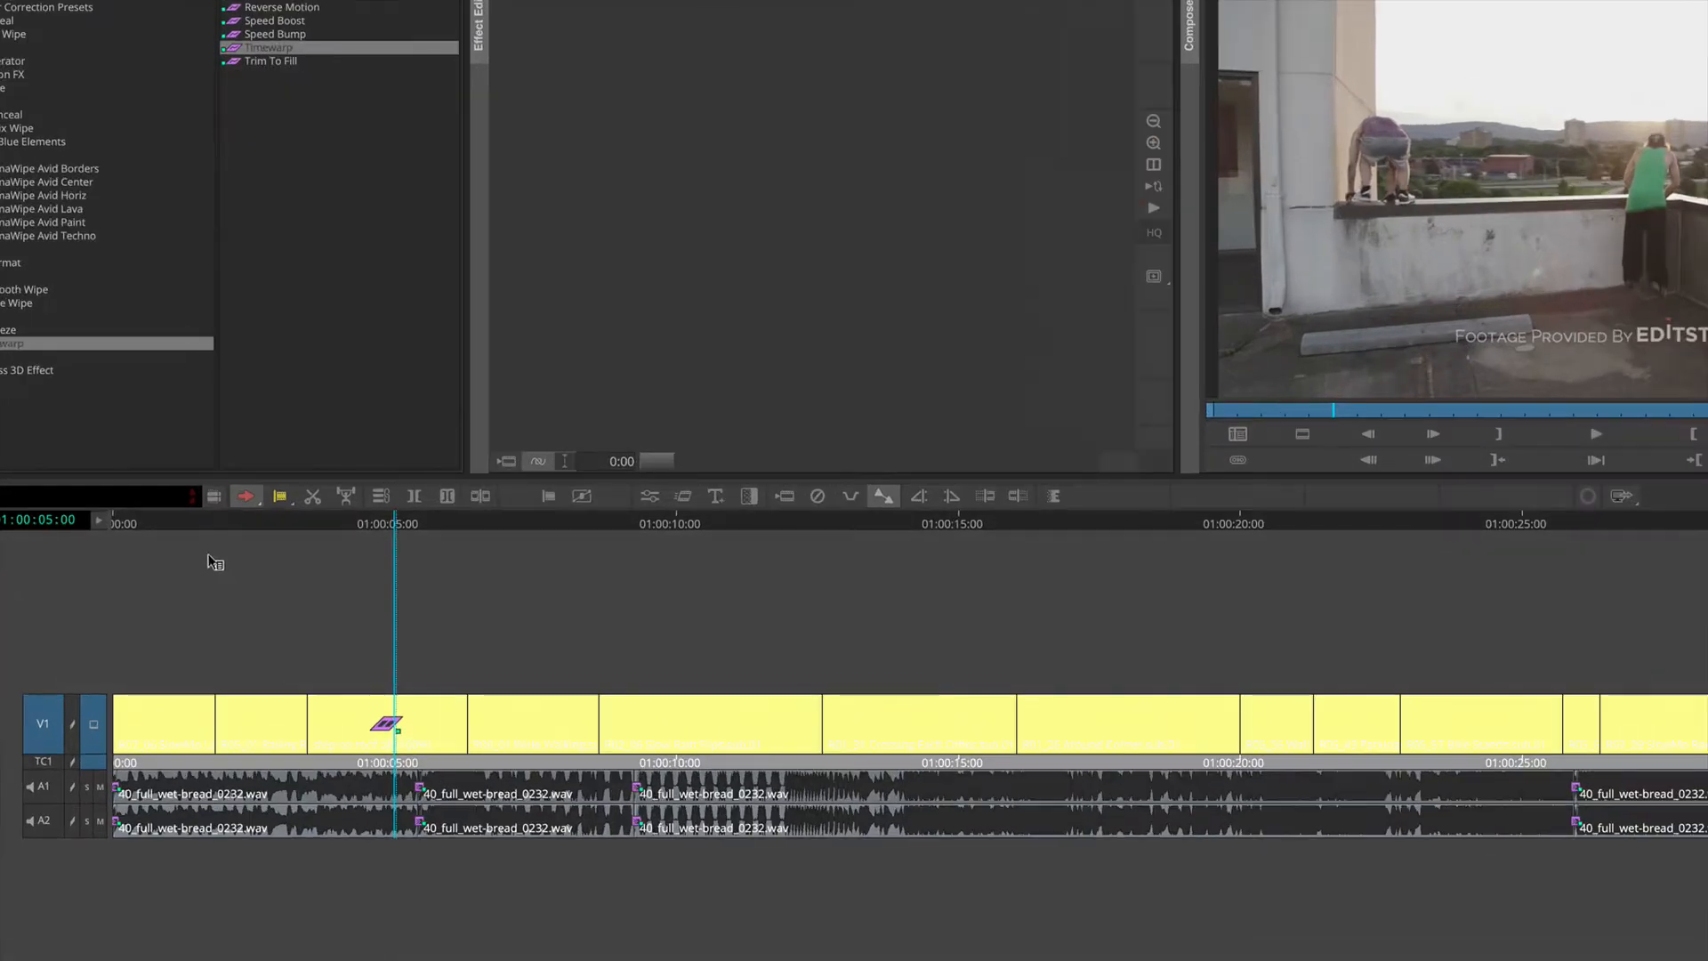
{"action": "left_click", "coordinate": [244, 498]}
{"action": "left_click", "coordinate": [650, 497]}
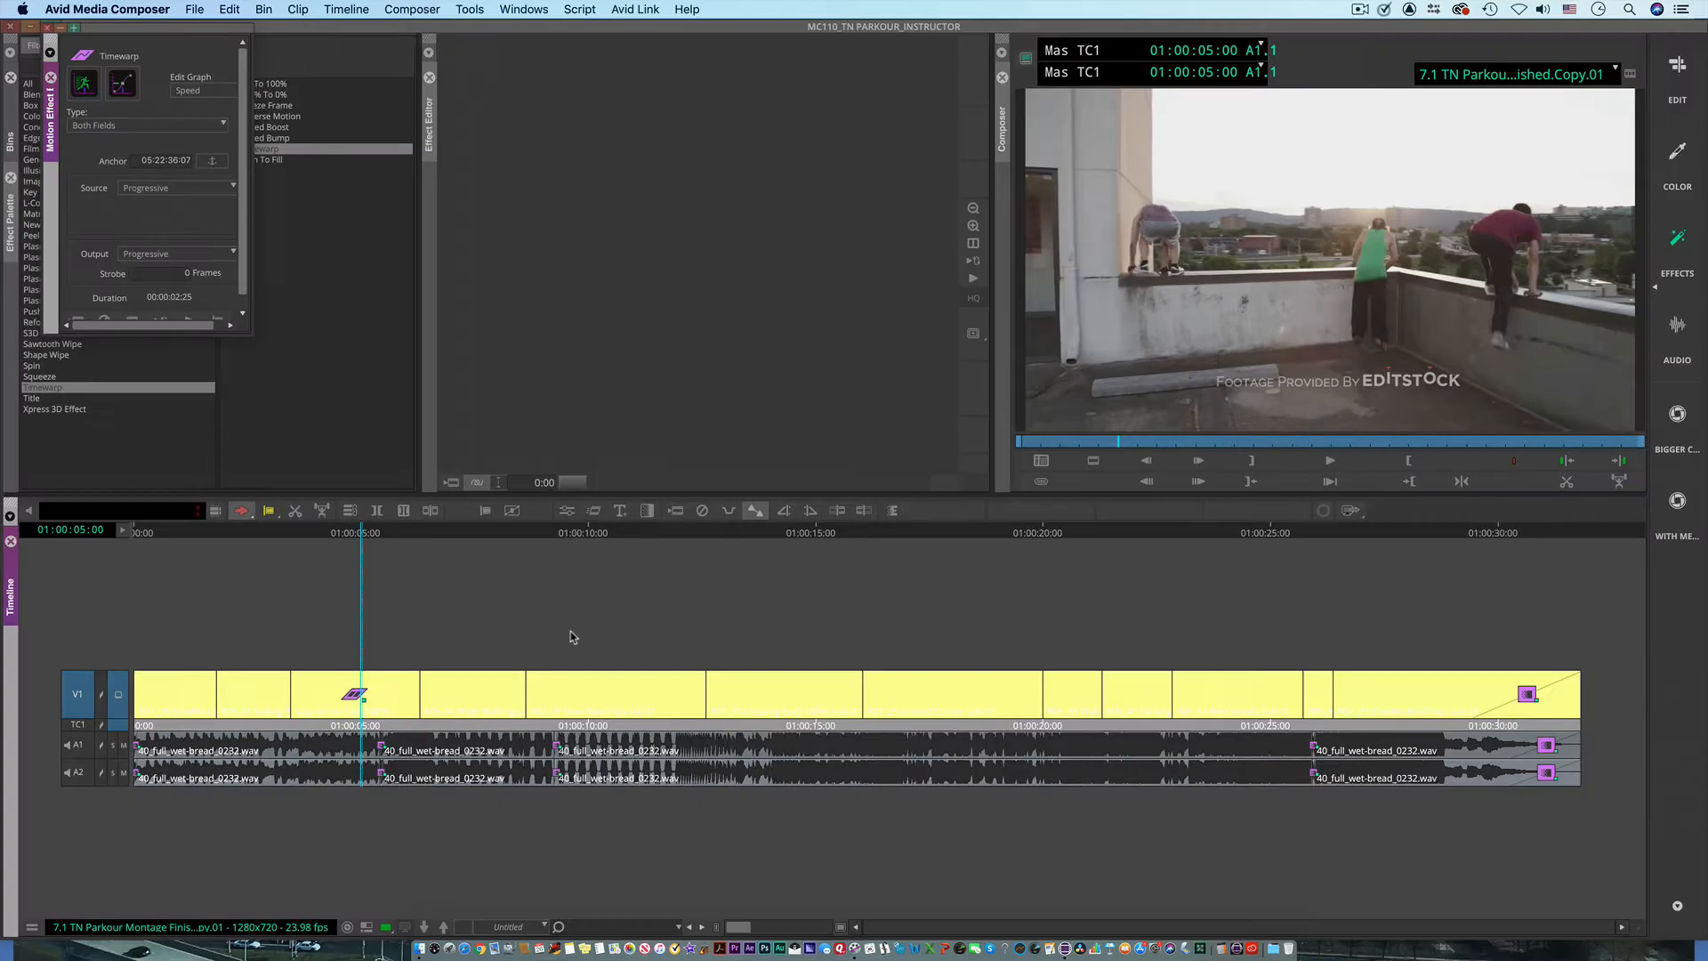
{"action": "left_click_drag", "start_coordinate": [185, 29], "coordinate": [318, 113]}
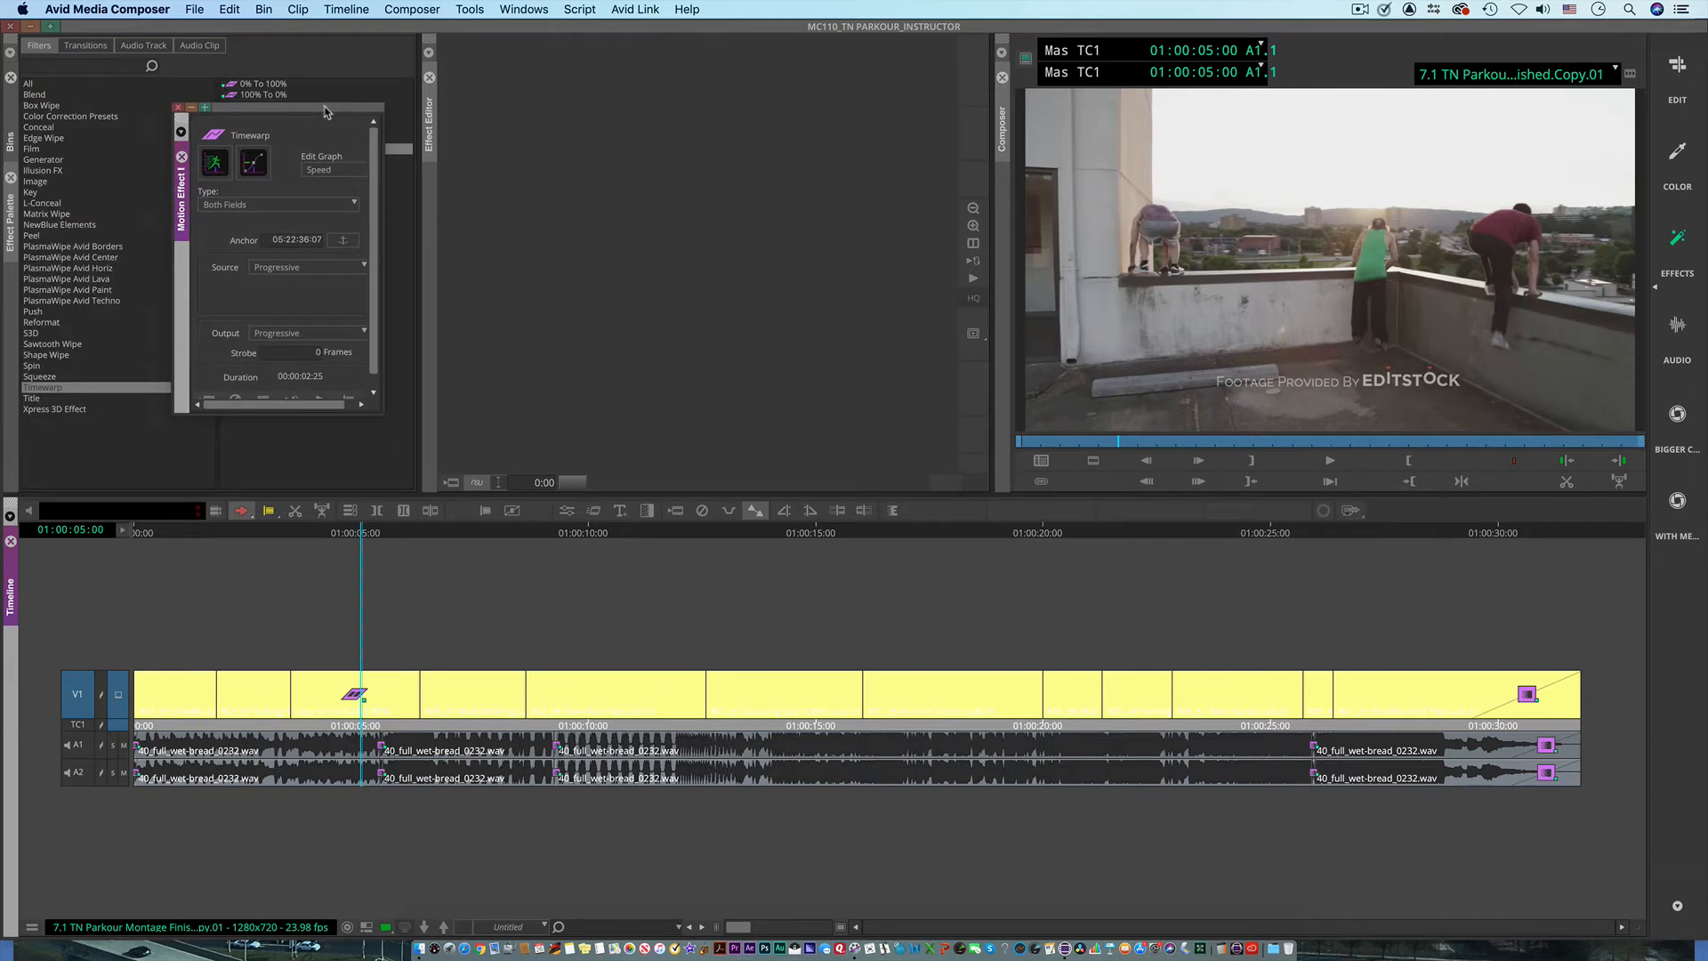
{"action": "left_click", "coordinate": [324, 108]}
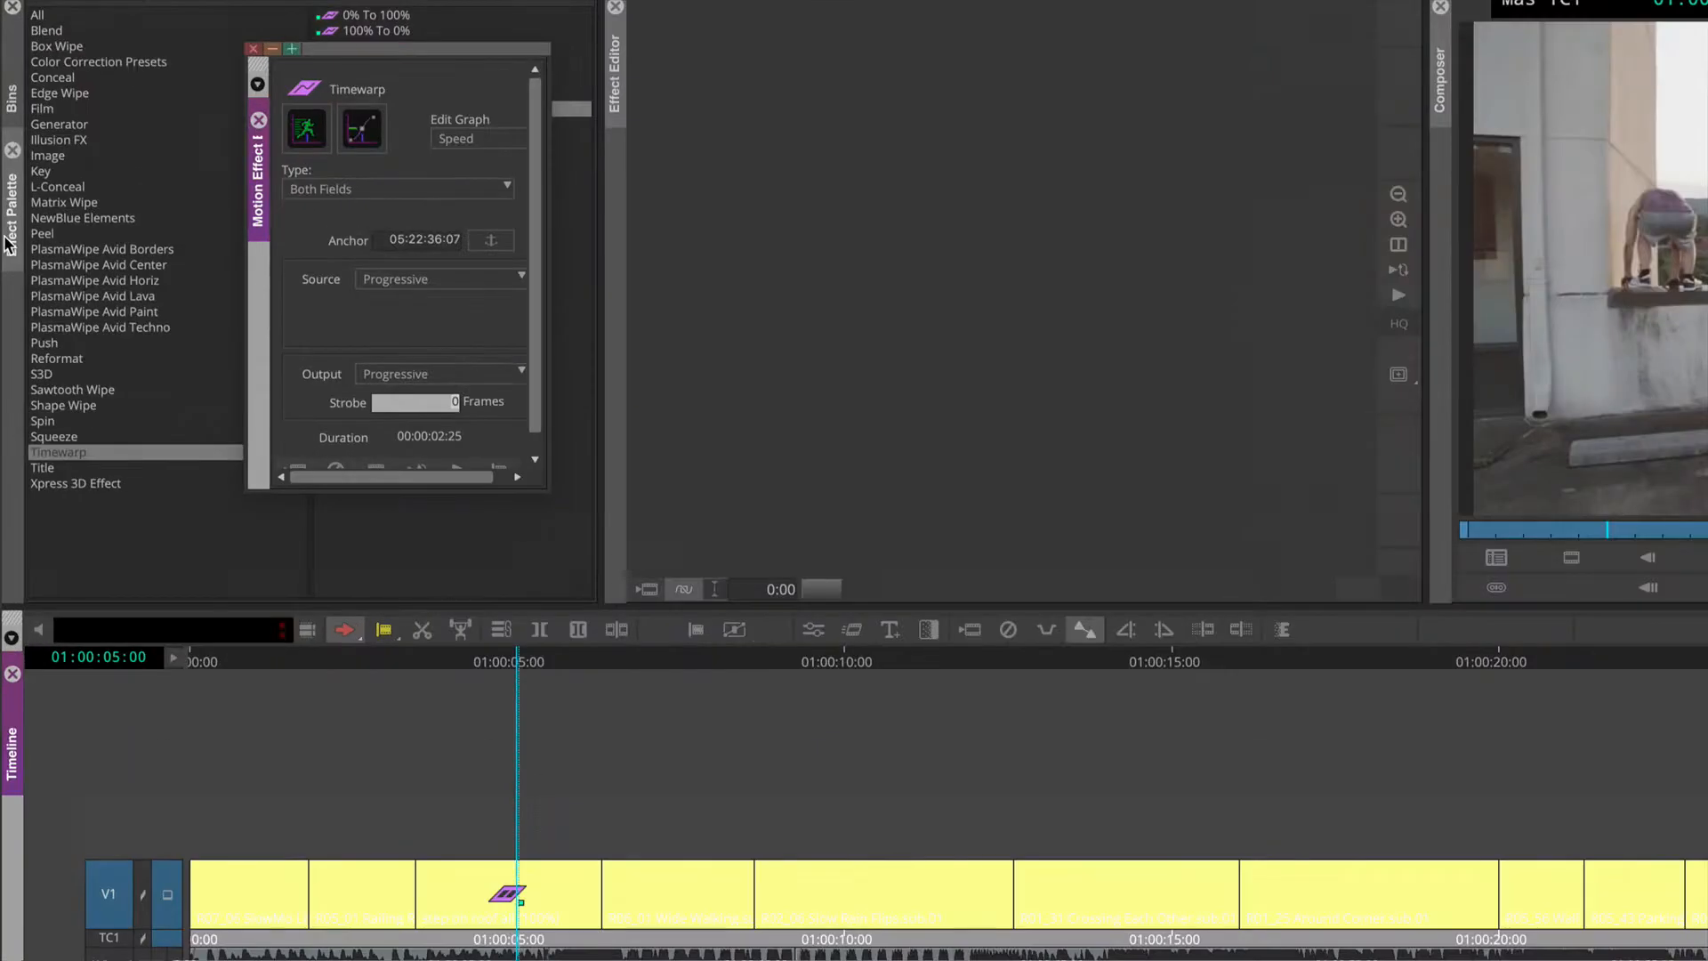
Step: Show both the Speed and Position graphs of the Timewarp and scrub the graph's position indicator to 01:00:04:23
{"action": "left_click", "coordinate": [305, 139]}
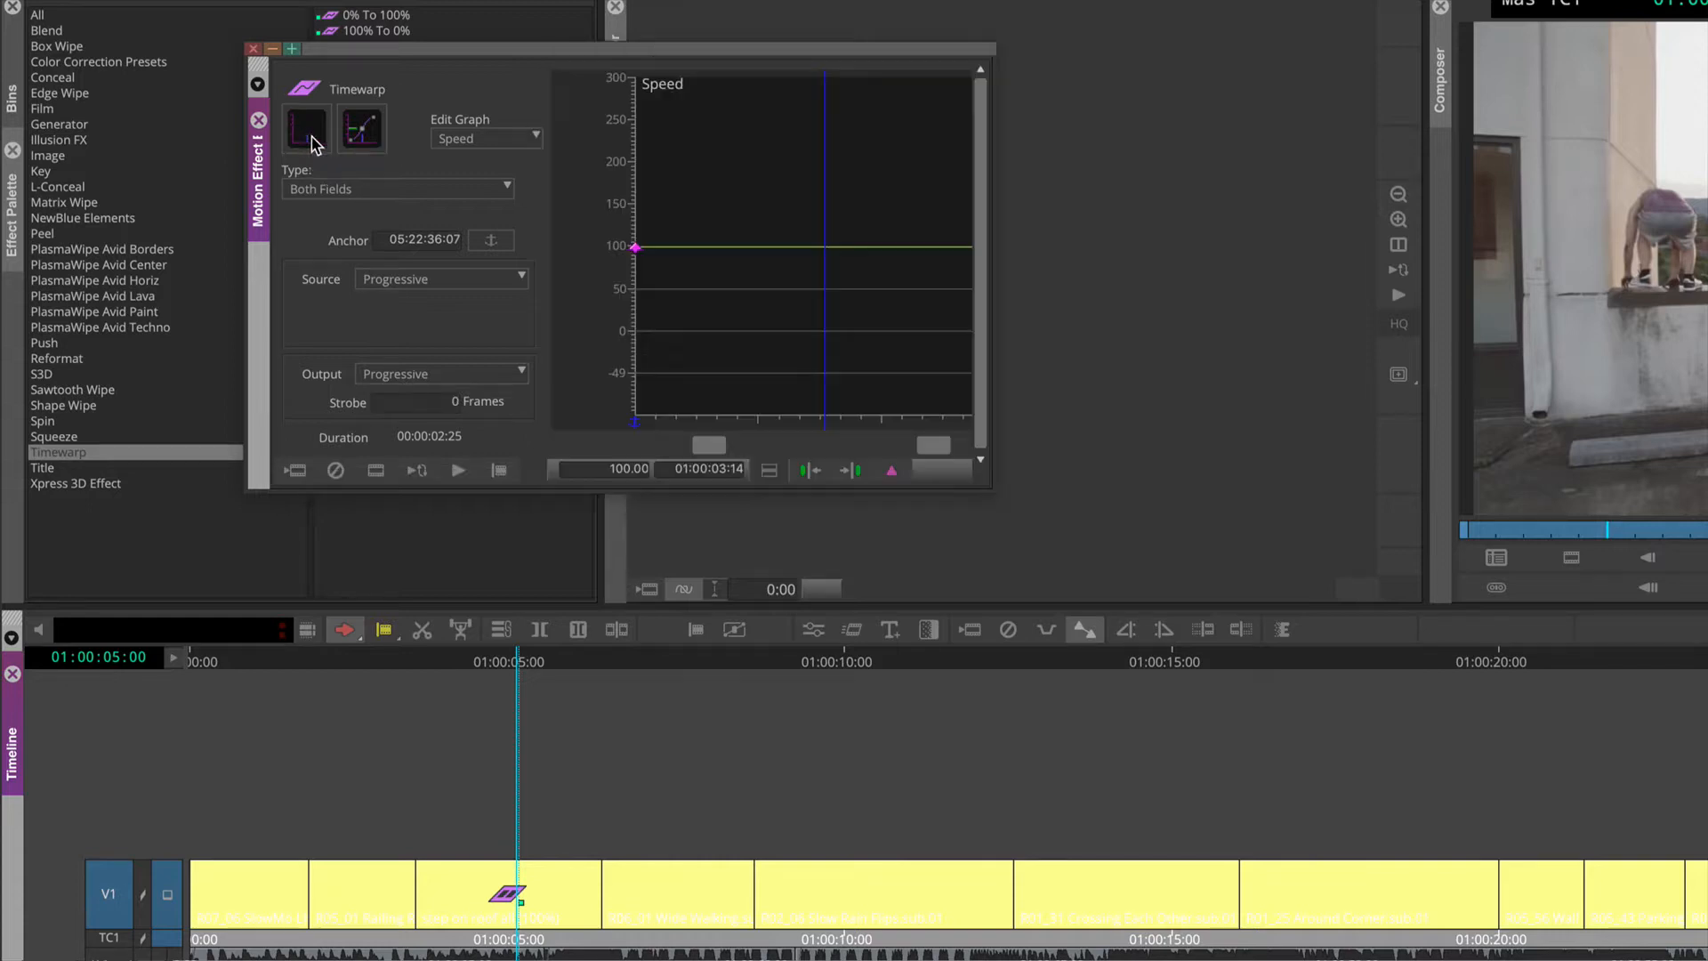
{"action": "left_click", "coordinate": [360, 140]}
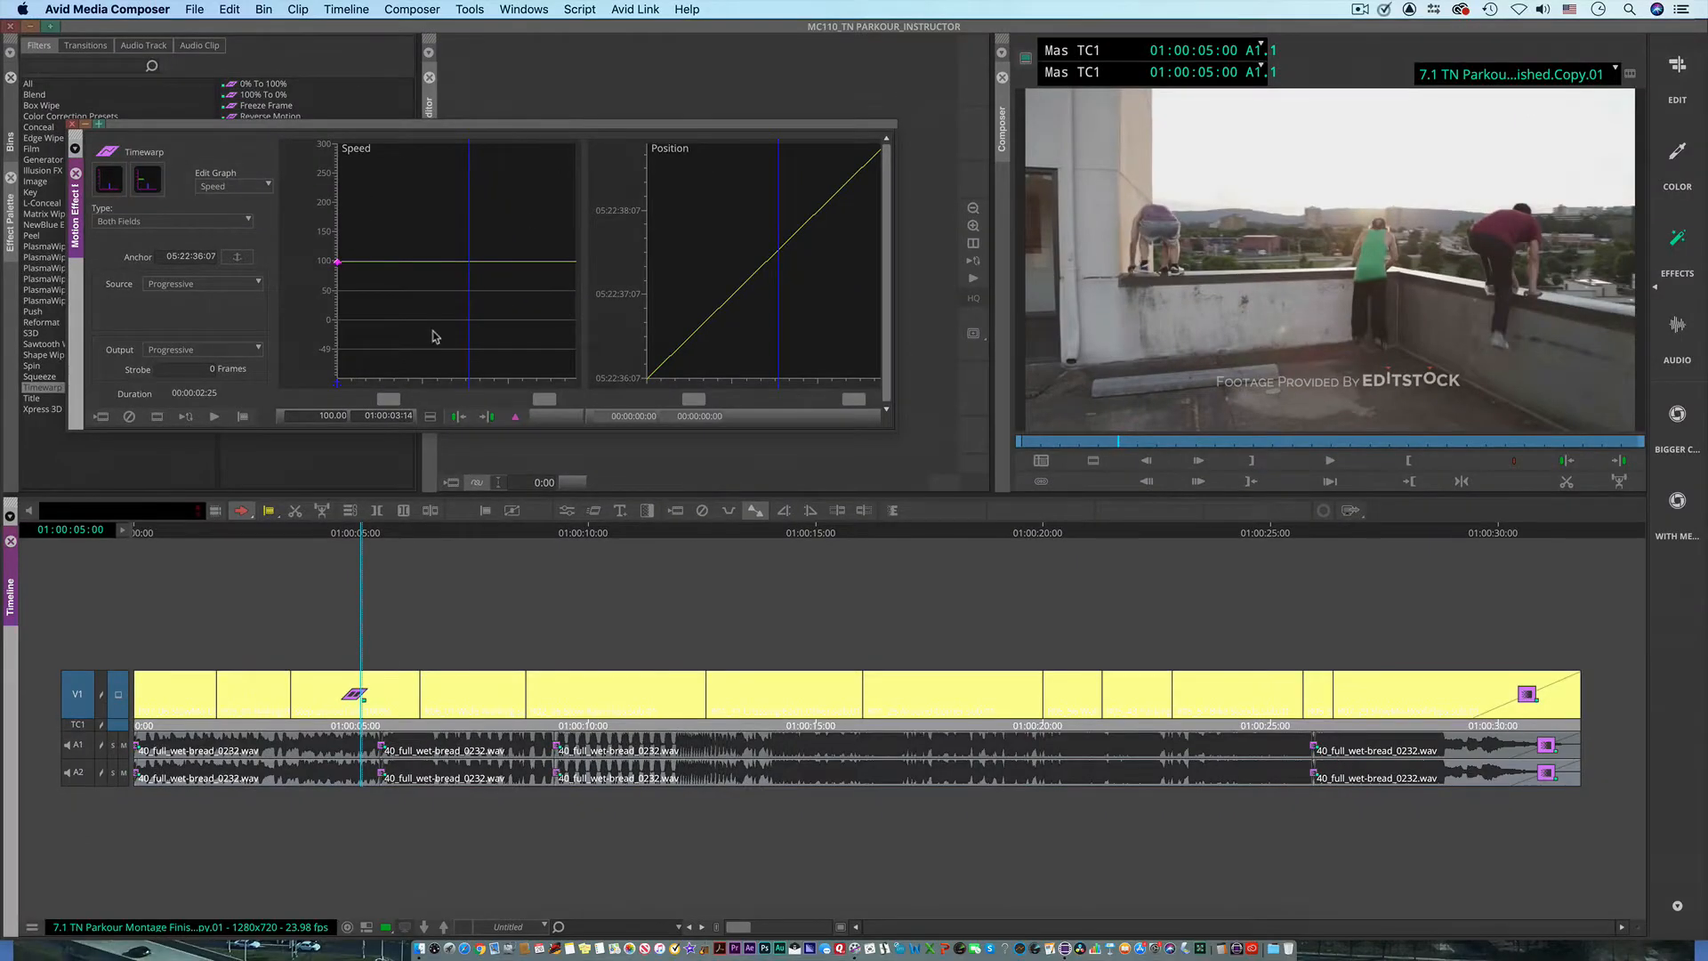
{"action": "mouse_move", "coordinate": [470, 306]}
{"action": "left_mouse_down"}
{"action": "mouse_move", "coordinate": [437, 306]}
{"action": "mouse_move", "coordinate": [488, 317]}
{"action": "mouse_move", "coordinate": [450, 312]}
{"action": "left_mouse_up"}
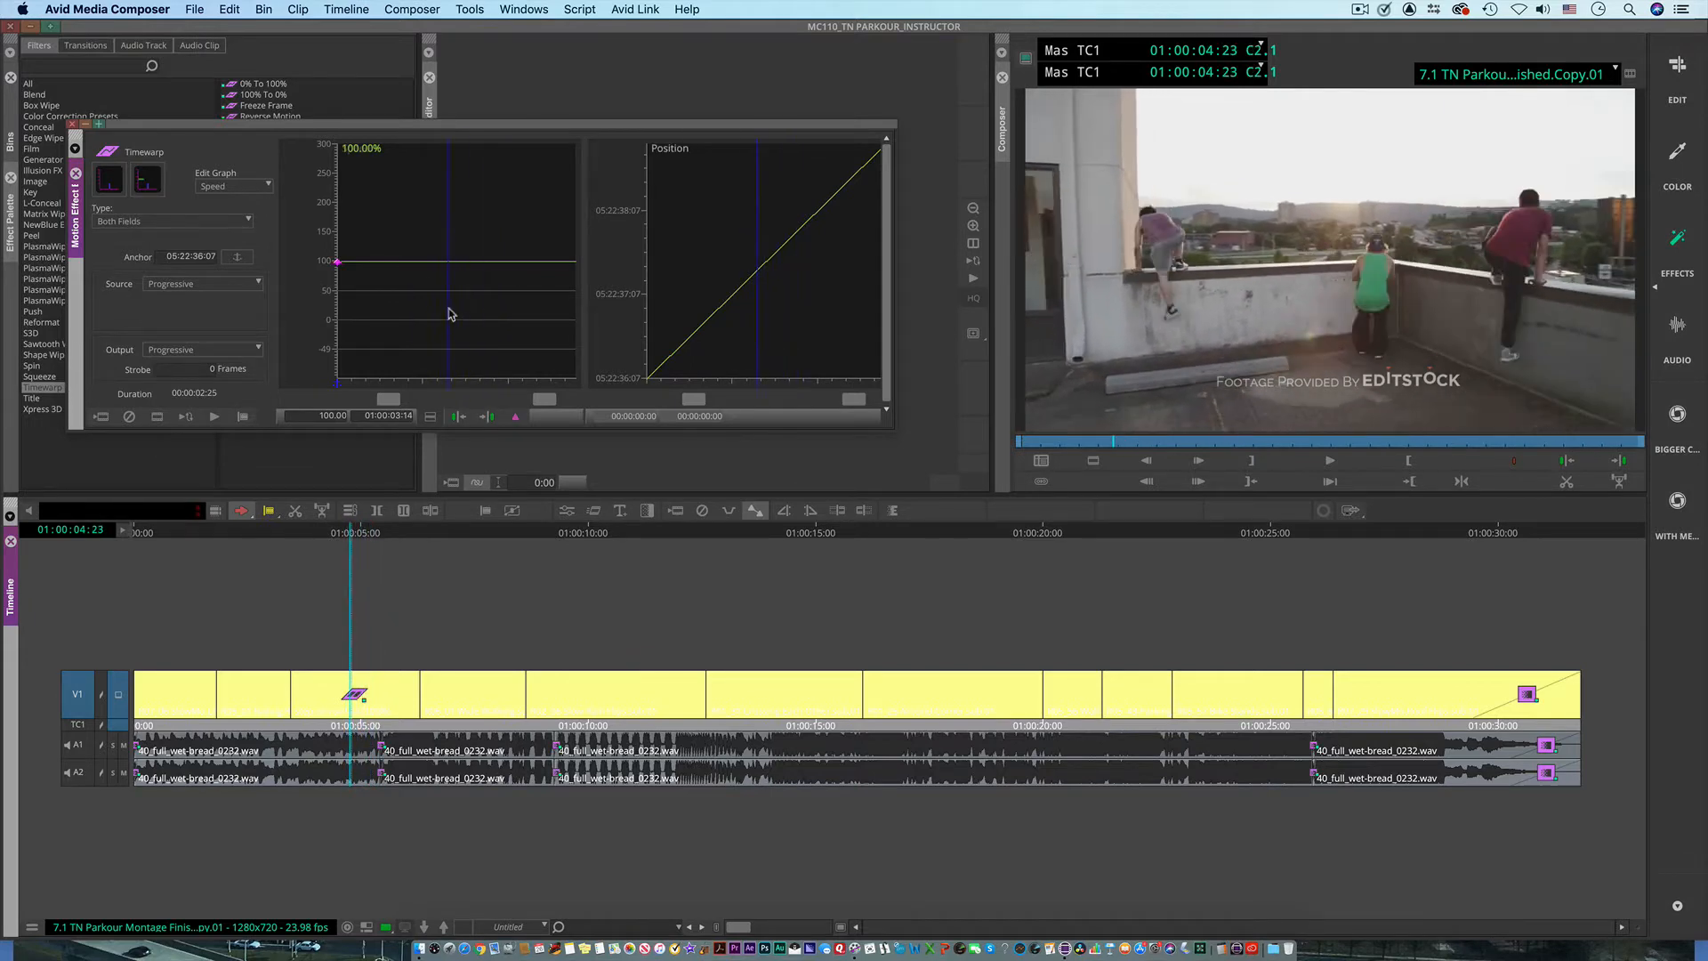
Step: Park the playhead at 01:00:04:21 and add a Speed graph keyframe there, lowered to about 77%
{"action": "left_click", "coordinate": [1115, 444]}
{"action": "mouse_move", "coordinate": [1118, 447]}
{"action": "left_mouse_down"}
{"action": "mouse_move", "coordinate": [1093, 456]}
{"action": "mouse_move", "coordinate": [1113, 455]}
{"action": "left_mouse_up"}
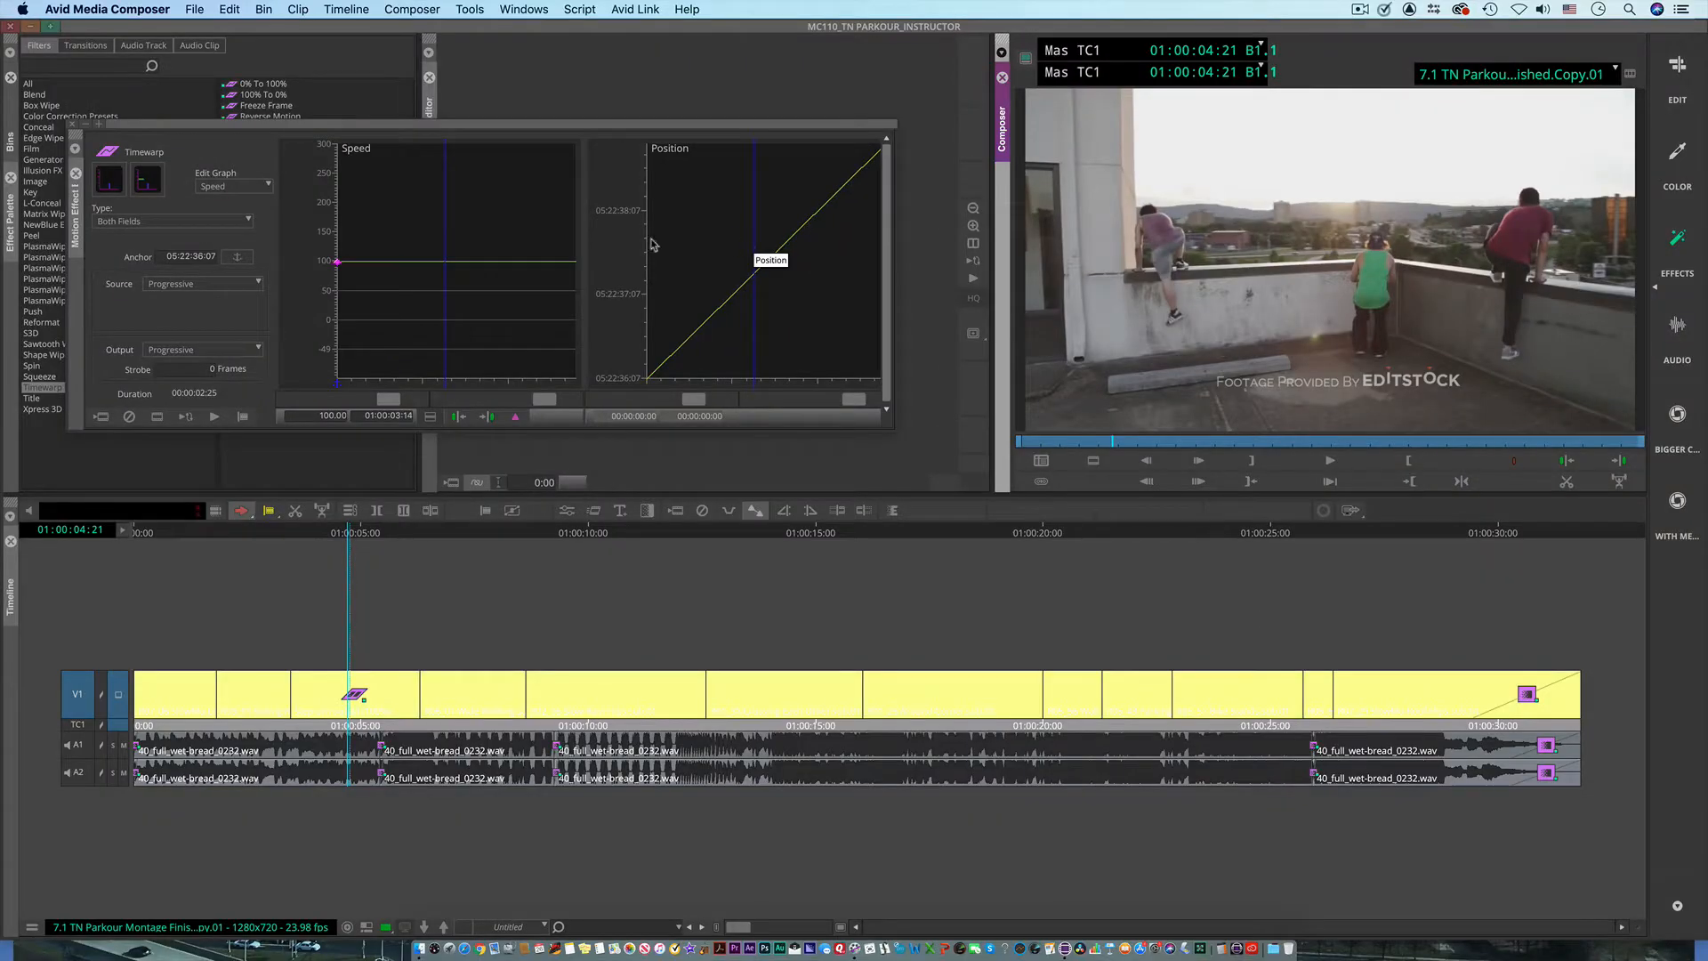
{"action": "left_click", "coordinate": [450, 310]}
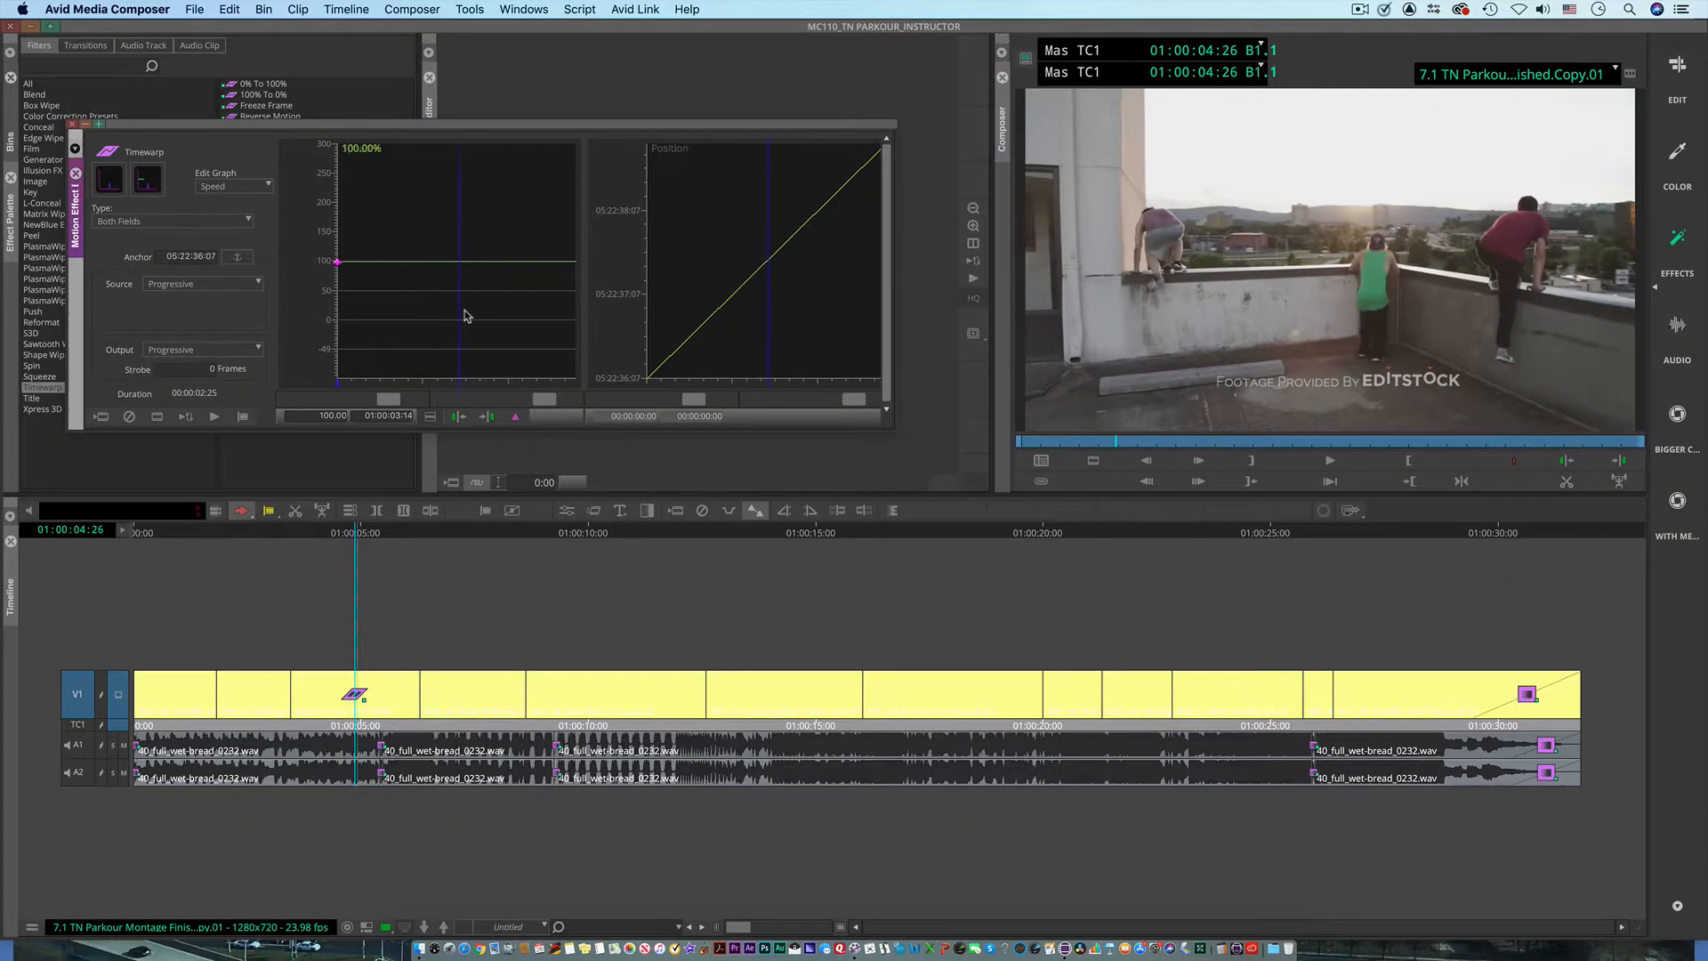
{"action": "left_click", "coordinate": [516, 417]}
{"action": "mouse_move", "coordinate": [445, 266]}
{"action": "left_mouse_down"}
{"action": "mouse_move", "coordinate": [450, 200]}
{"action": "mouse_move", "coordinate": [449, 332]}
{"action": "mouse_move", "coordinate": [450, 274]}
{"action": "left_mouse_up"}
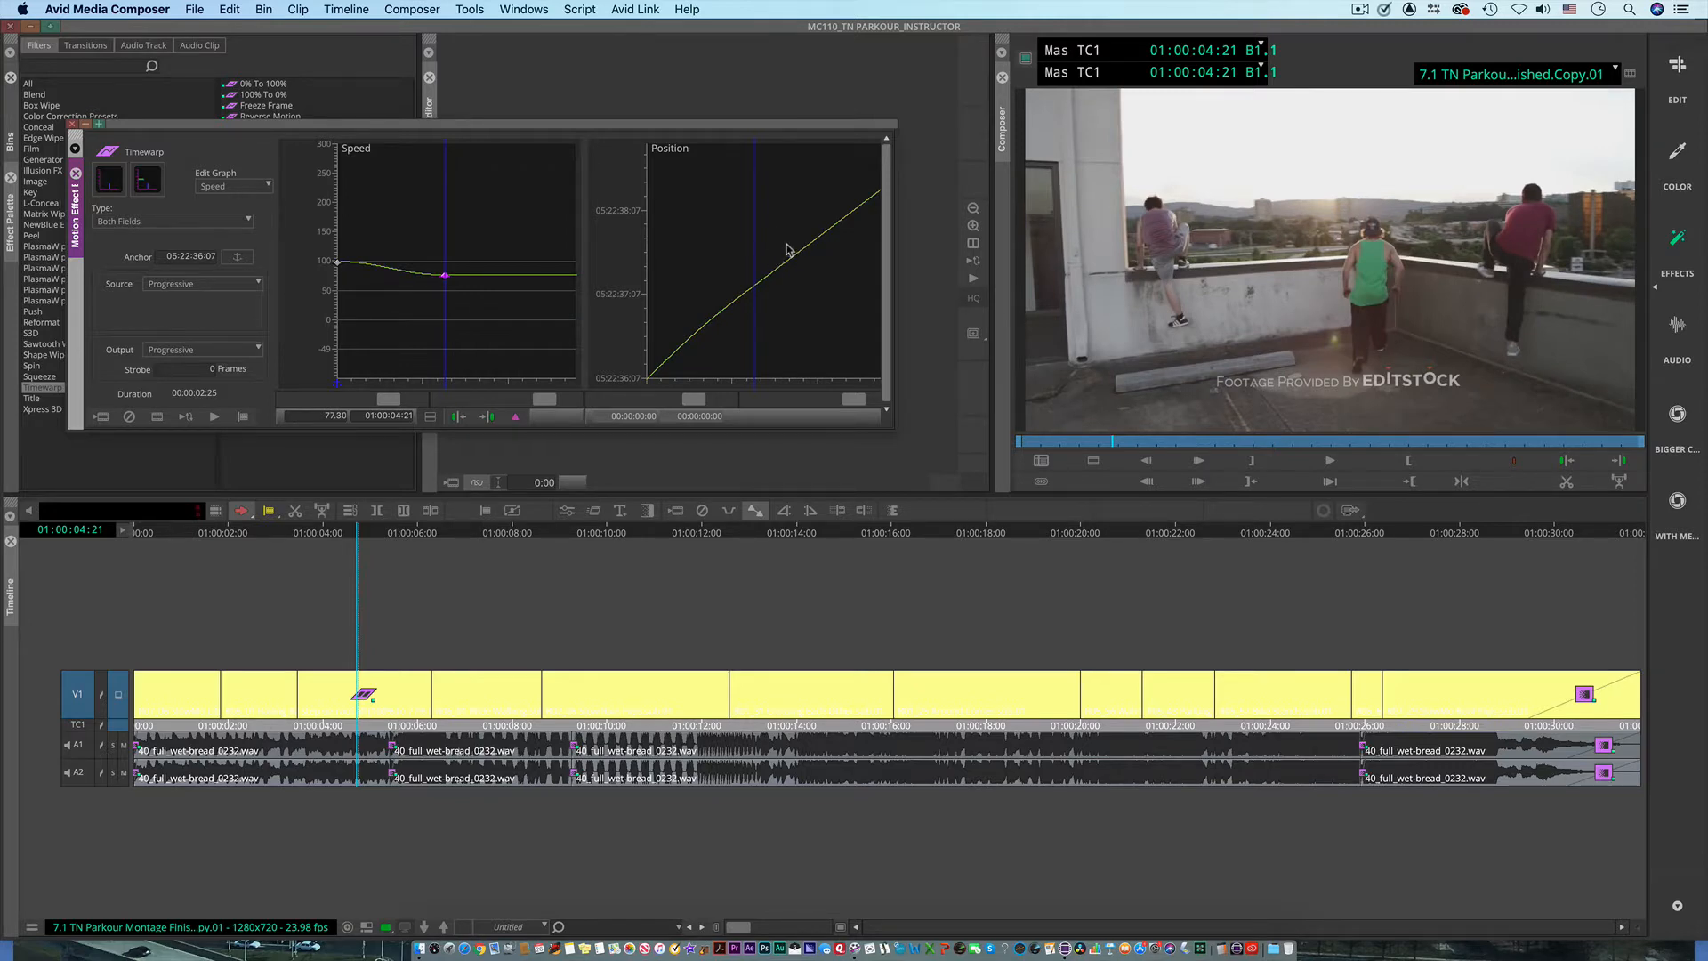
Step: Hide the Position graph and raise the Speed keyframe at 01:00:04:21 to about 206%
{"action": "left_click", "coordinate": [148, 184]}
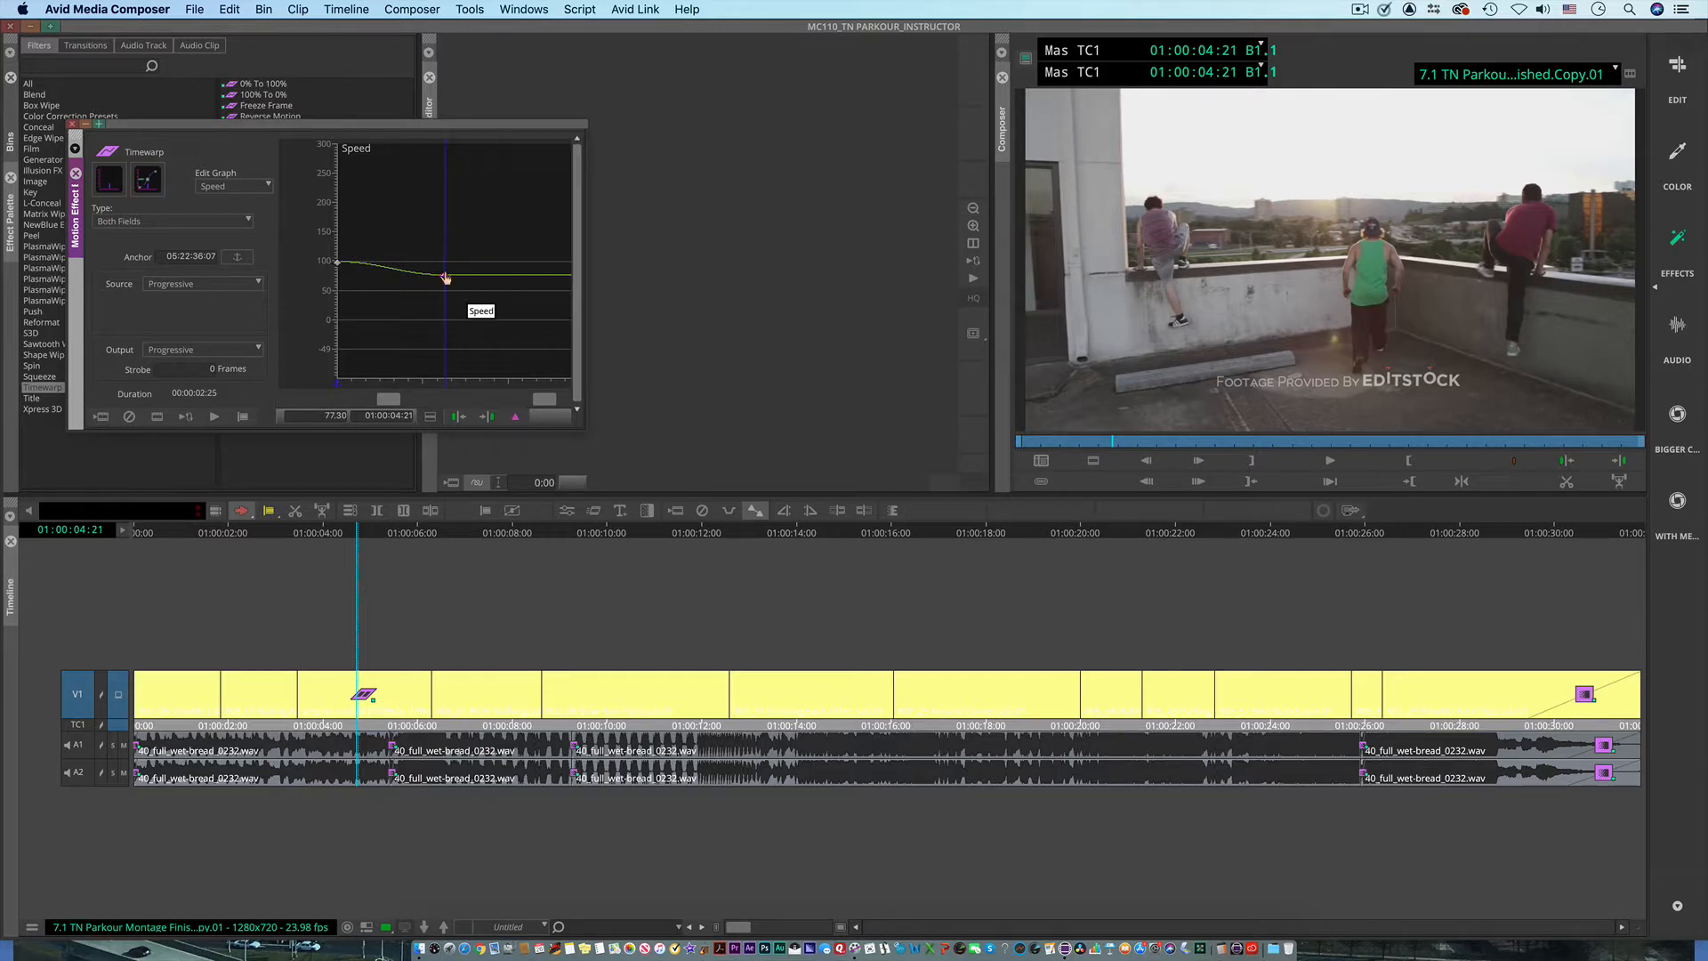
{"action": "left_click_drag", "start_coordinate": [446, 281], "coordinate": [446, 262]}
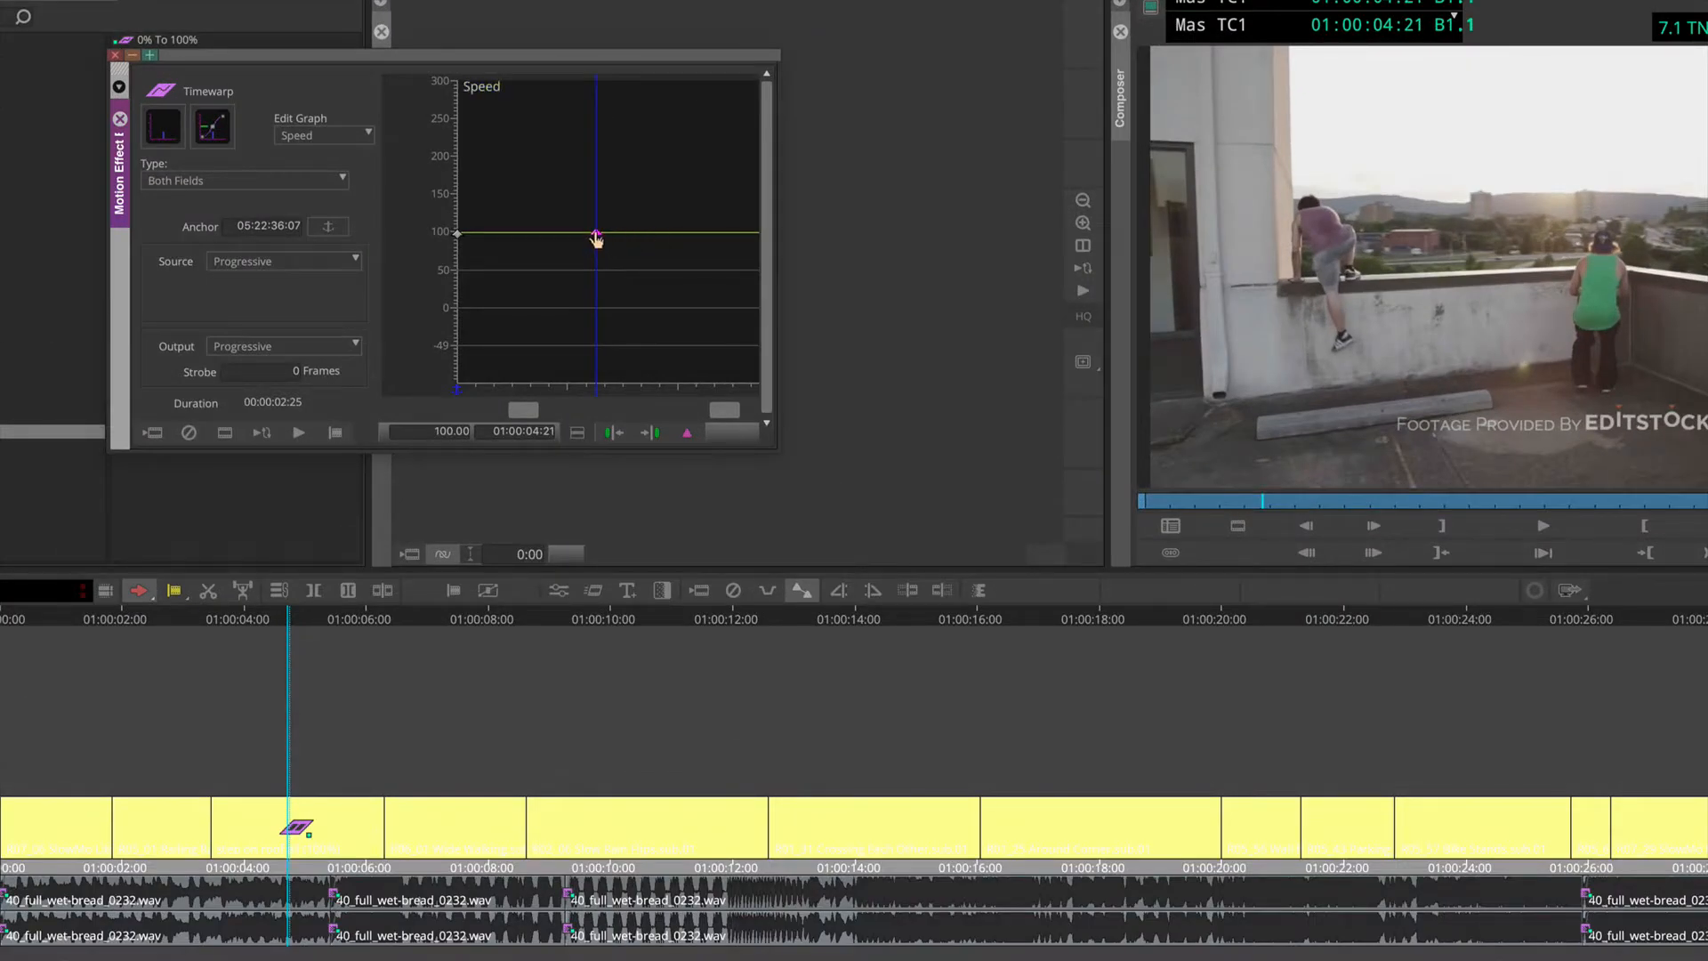
{"action": "left_click_drag", "start_coordinate": [596, 239], "coordinate": [609, 182]}
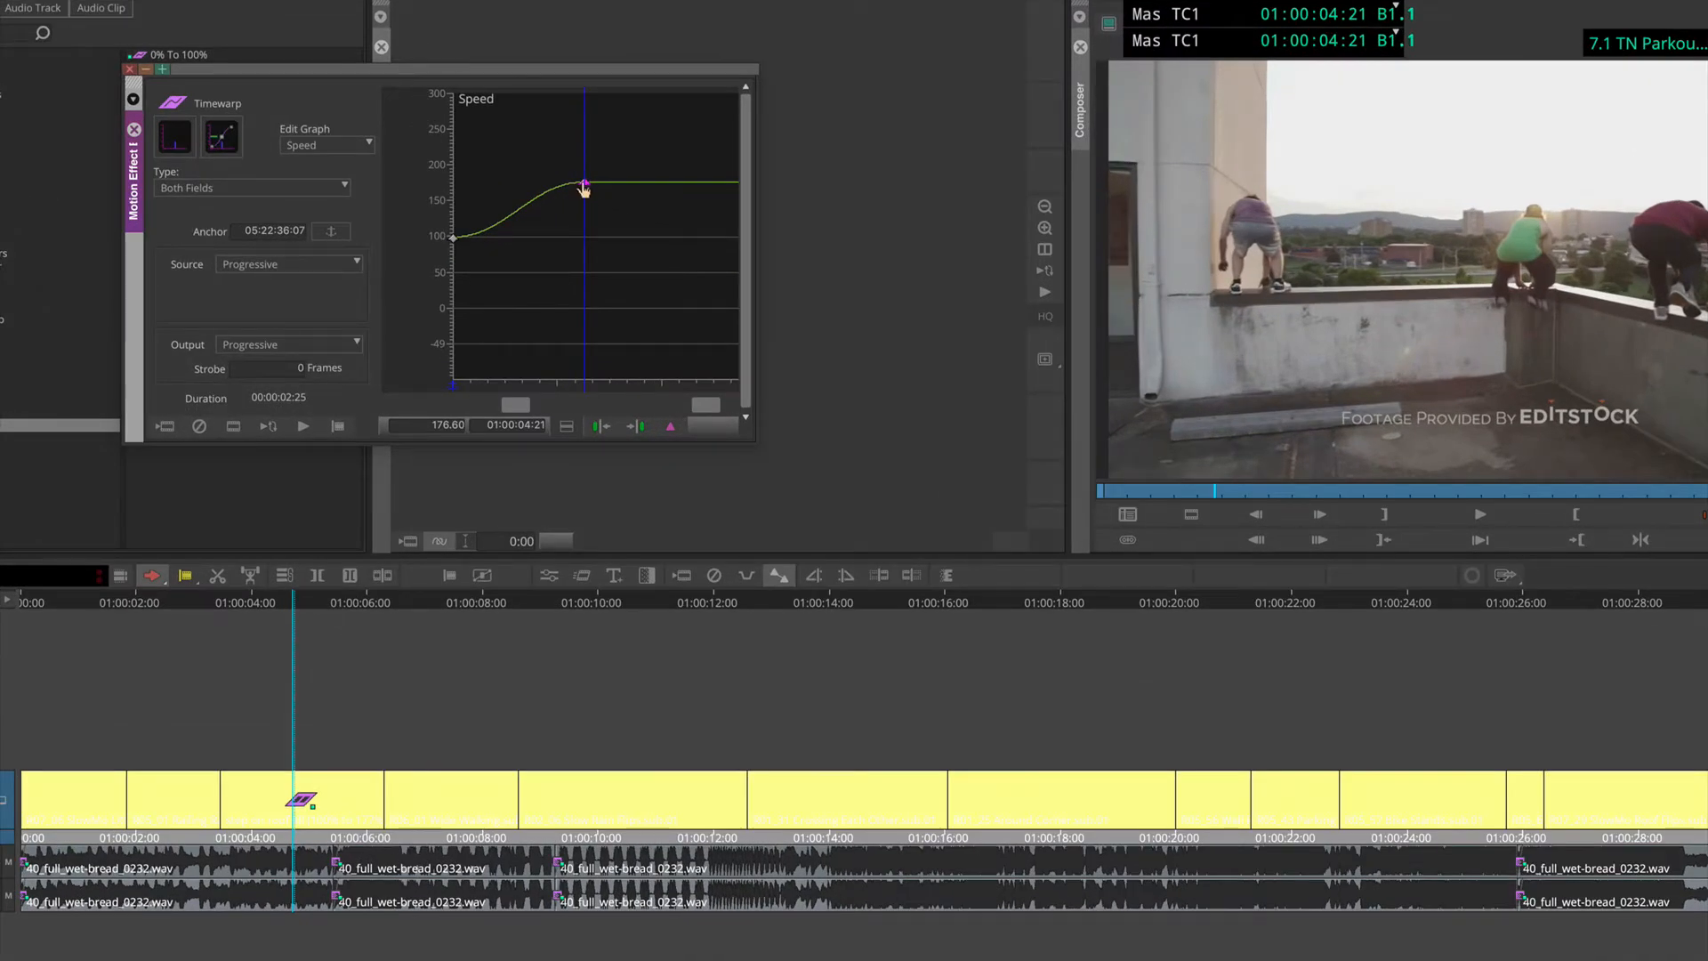
{"action": "left_click_drag", "start_coordinate": [584, 190], "coordinate": [586, 161]}
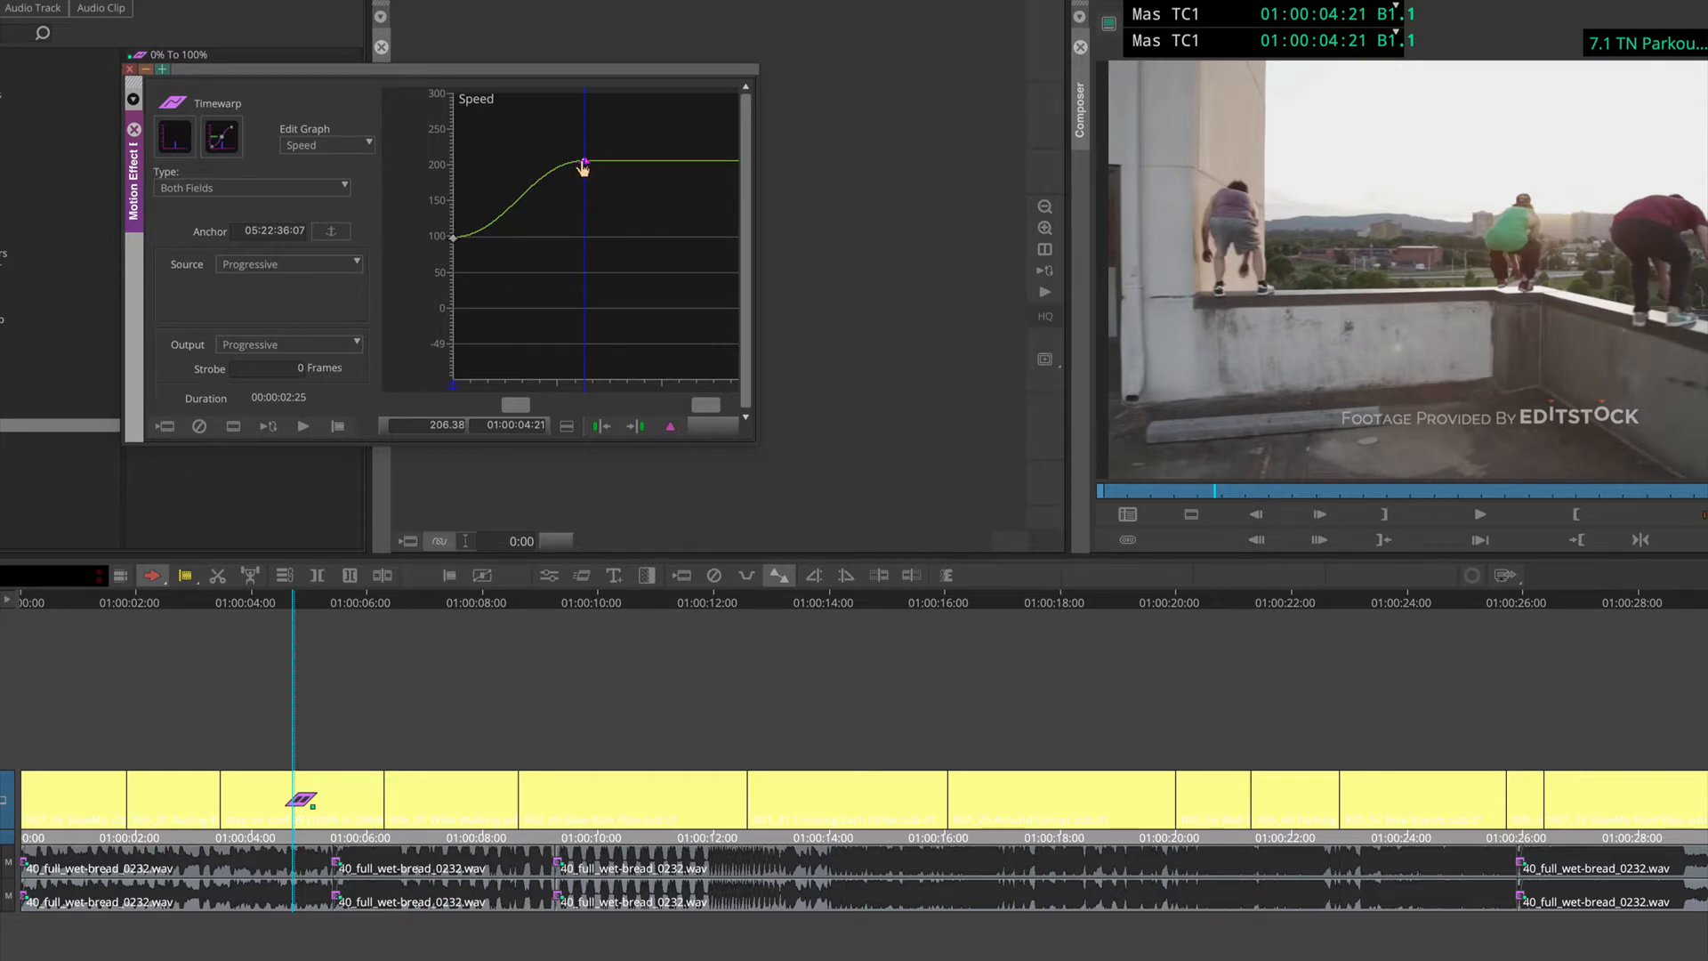
Step: Change the Speed keyframe at 01:00:04:21 to Linear interpolation and lower it to about 35%
{"action": "right_click", "coordinate": [584, 163]}
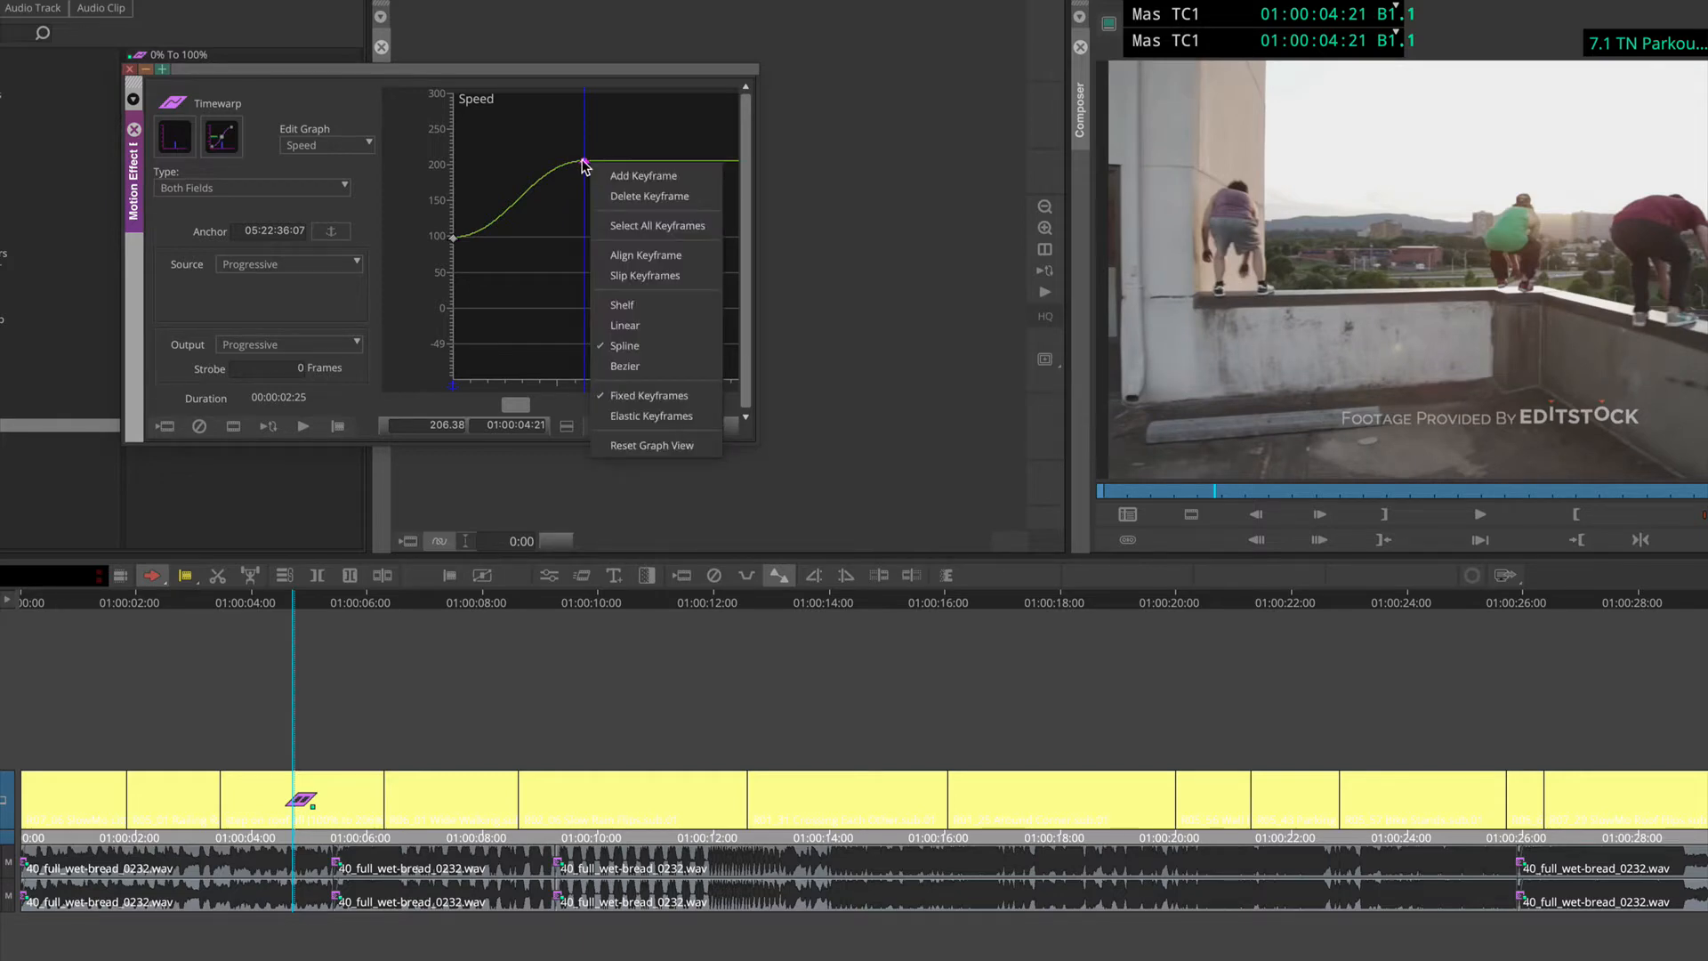
{"action": "left_click", "coordinate": [642, 326]}
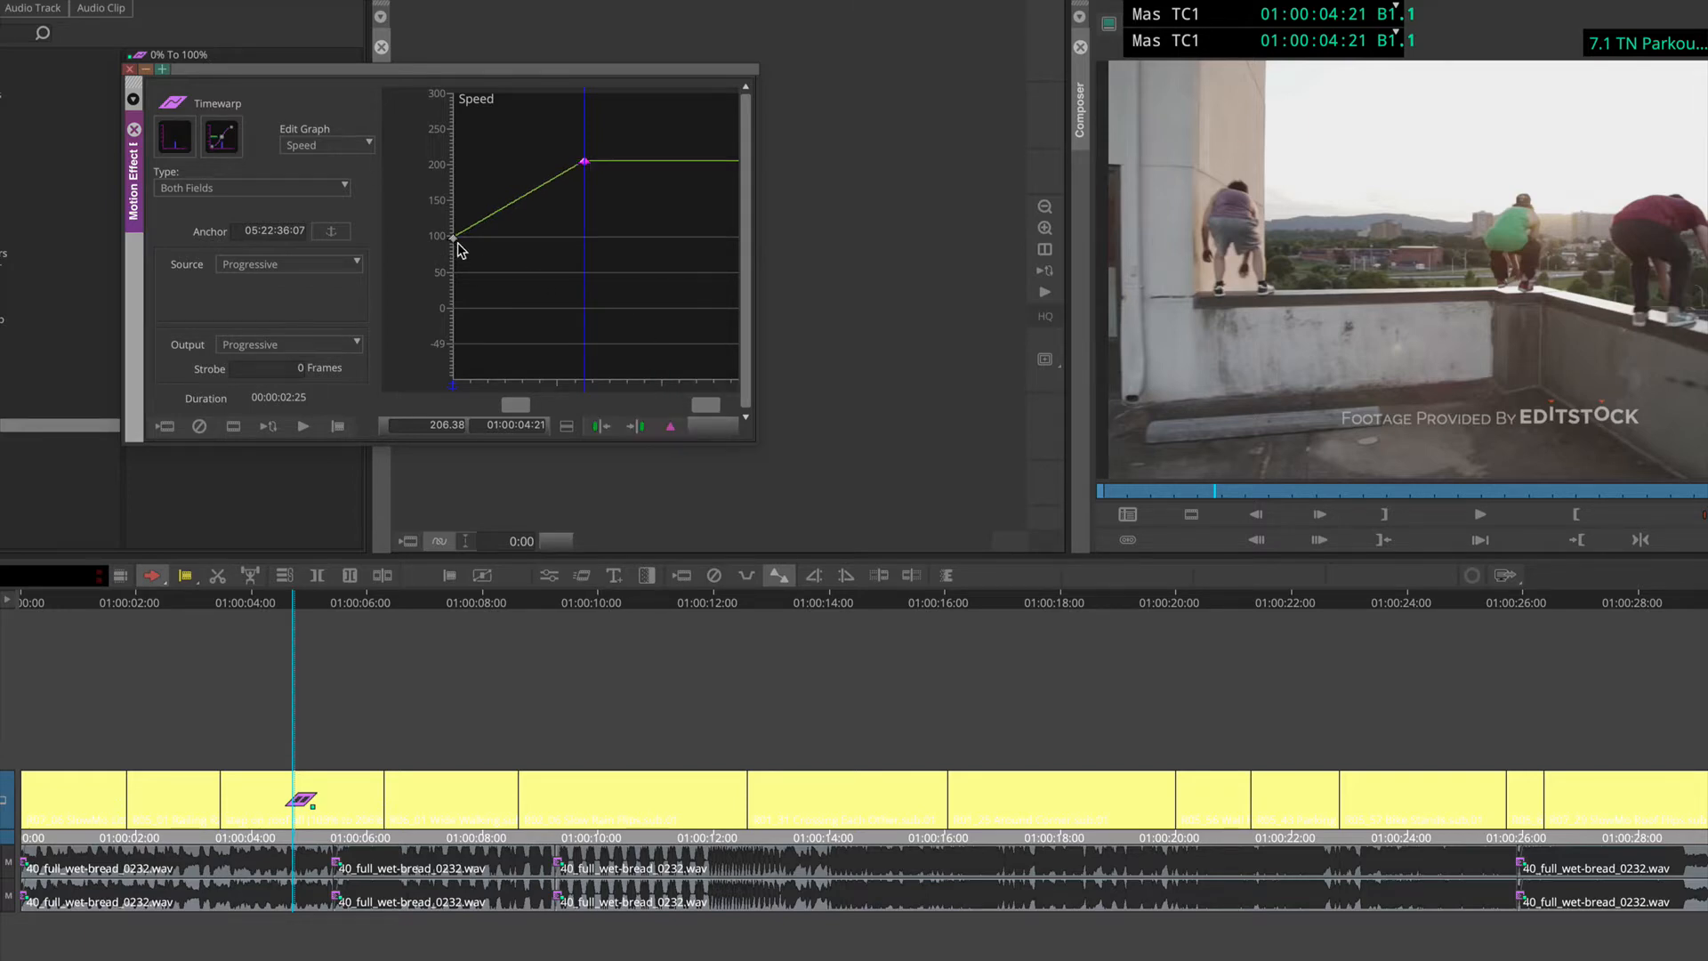
{"action": "left_click_drag", "start_coordinate": [463, 248], "coordinate": [584, 284]}
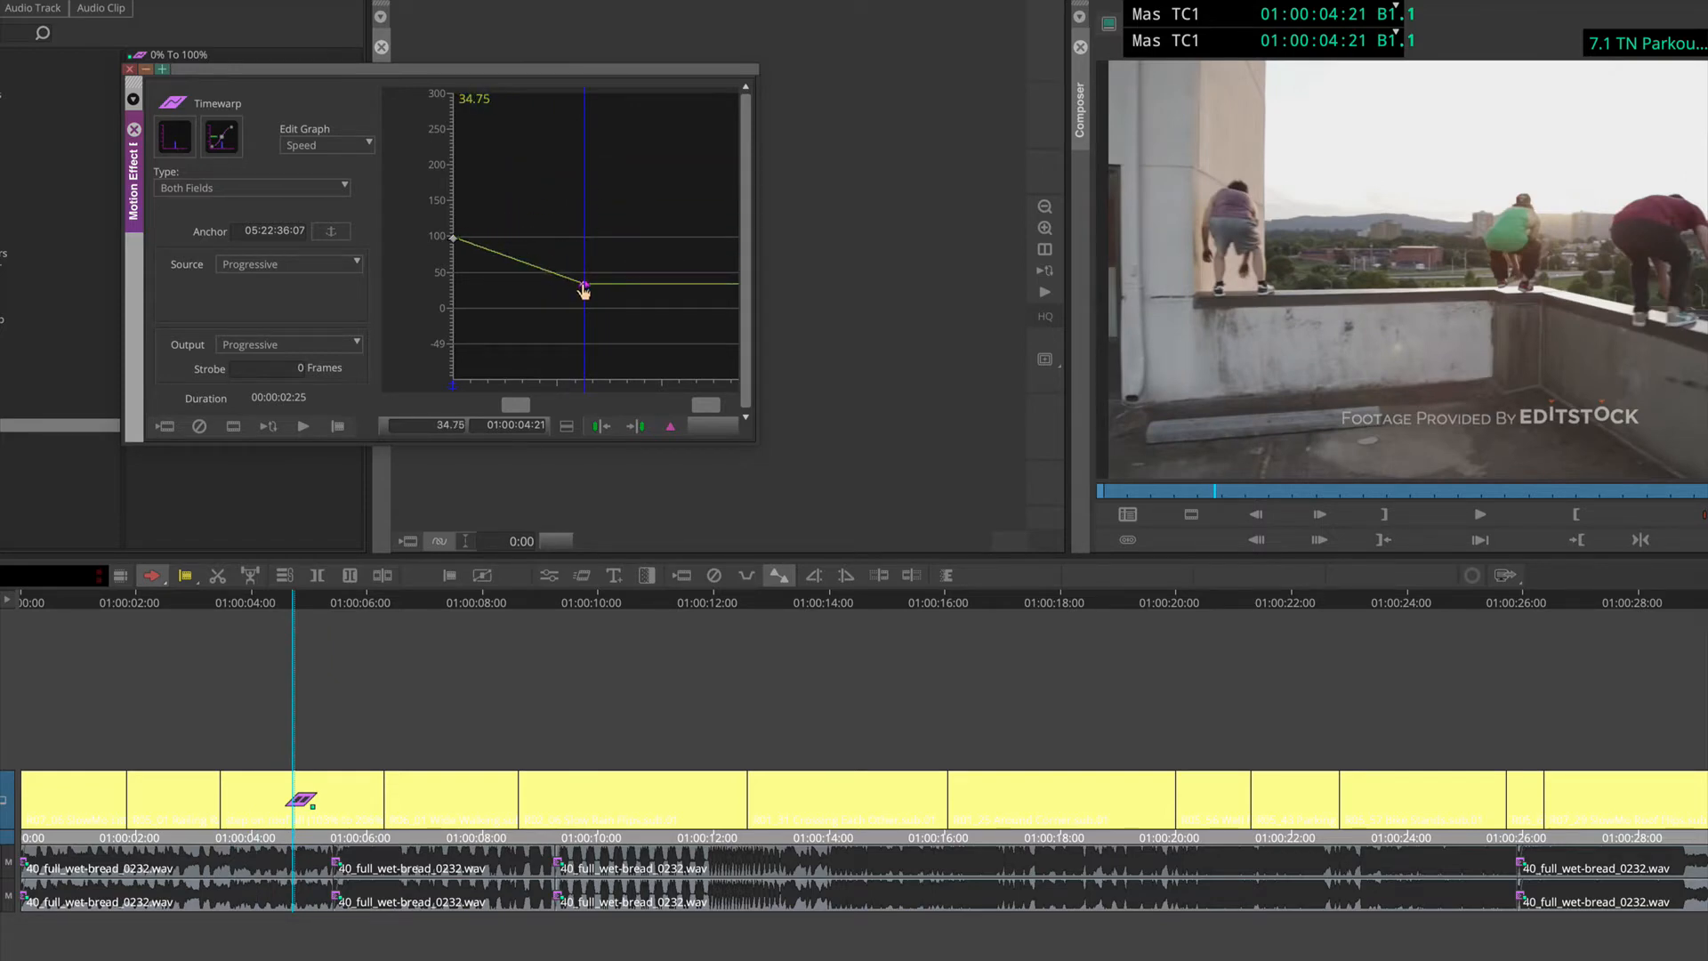
Step: Change the keyframe at 01:00:04:21 to Shelf interpolation and set its speed to 50%
{"action": "right_click", "coordinate": [584, 285]}
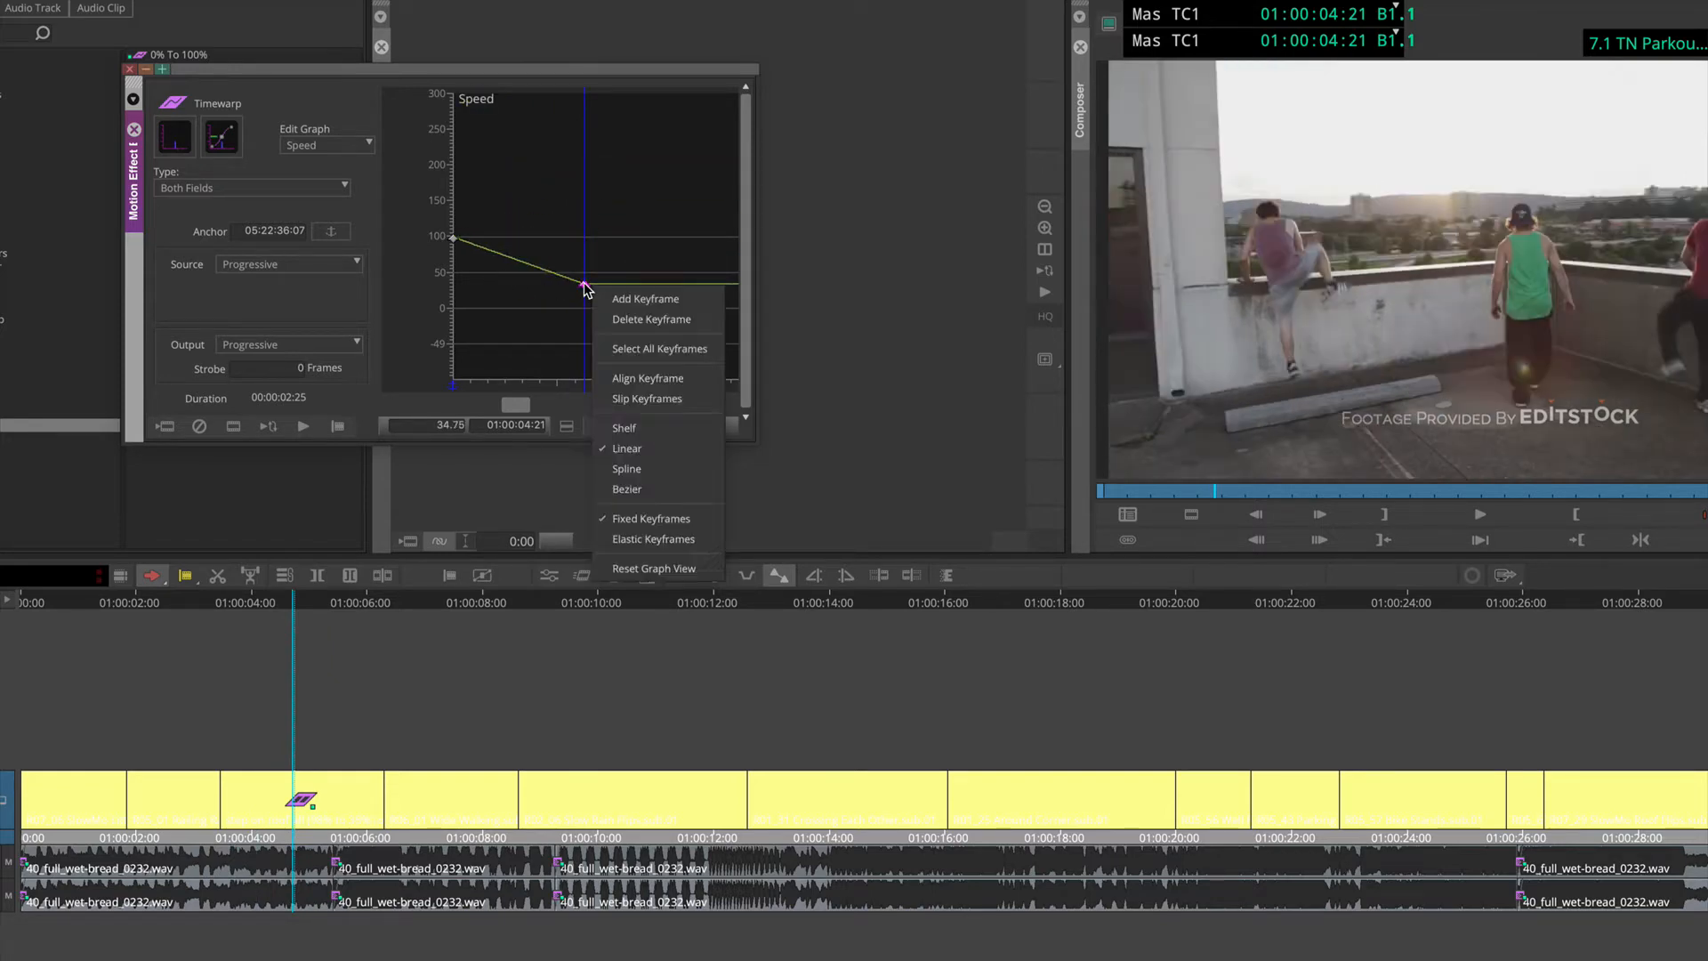
{"action": "left_click", "coordinate": [639, 426]}
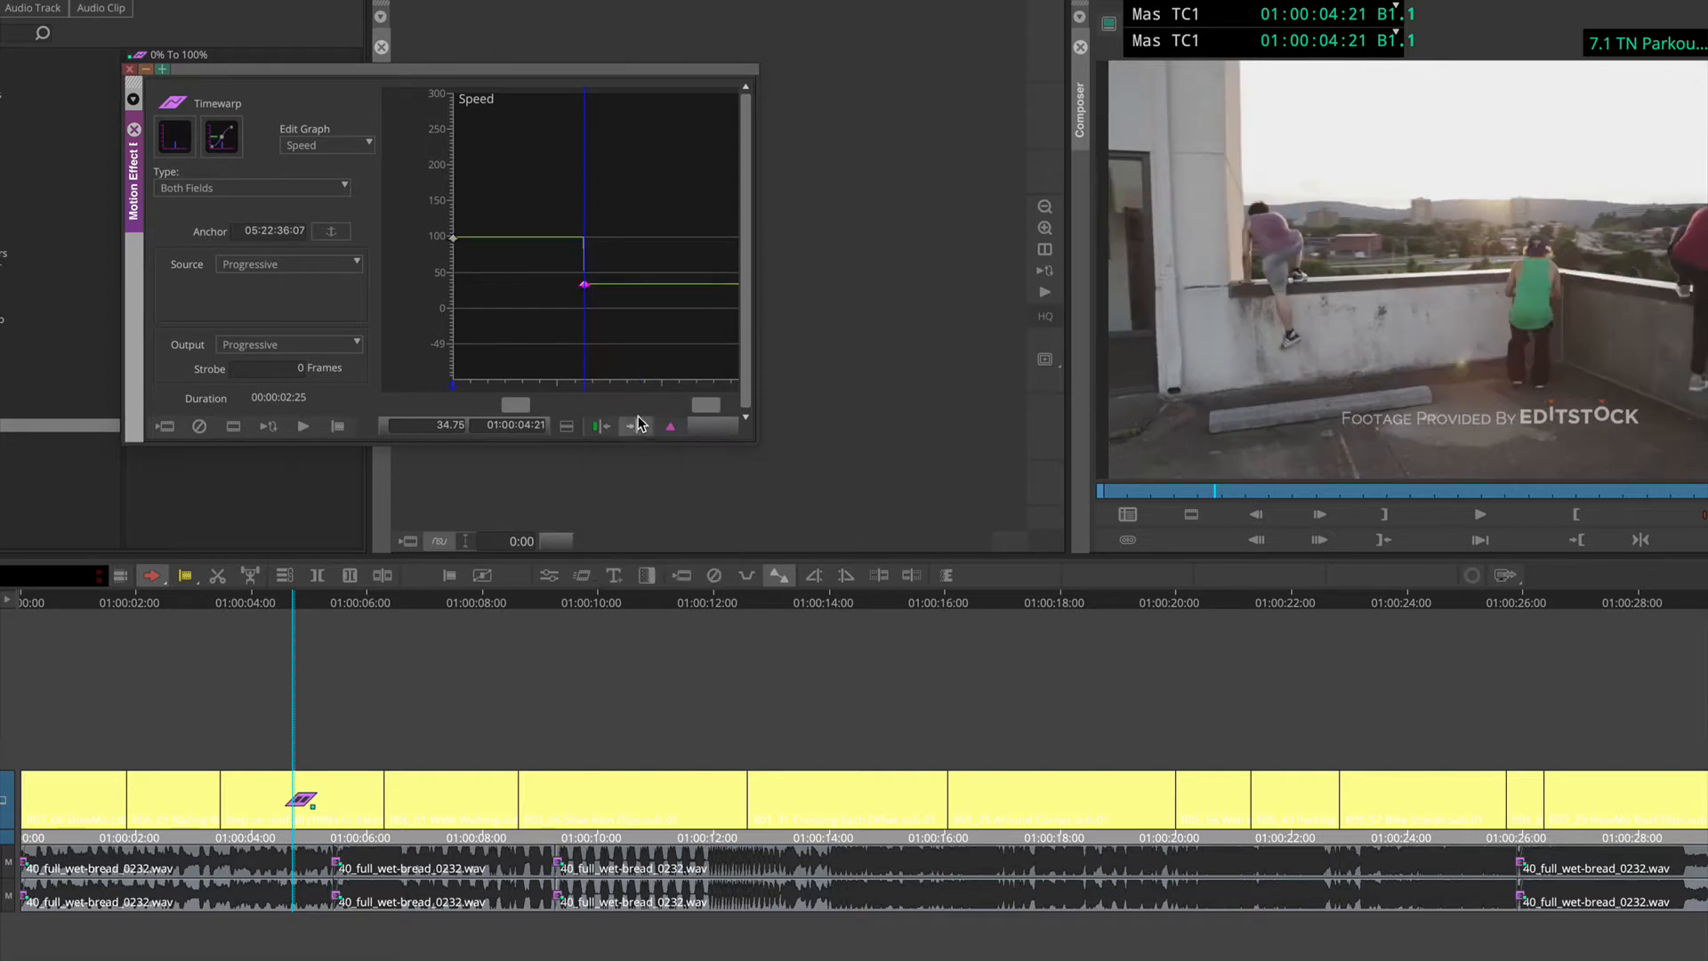
{"action": "mouse_move", "coordinate": [609, 284]}
{"action": "left_mouse_down"}
{"action": "mouse_move", "coordinate": [444, 274]}
{"action": "mouse_move", "coordinate": [586, 285]}
{"action": "left_mouse_up"}
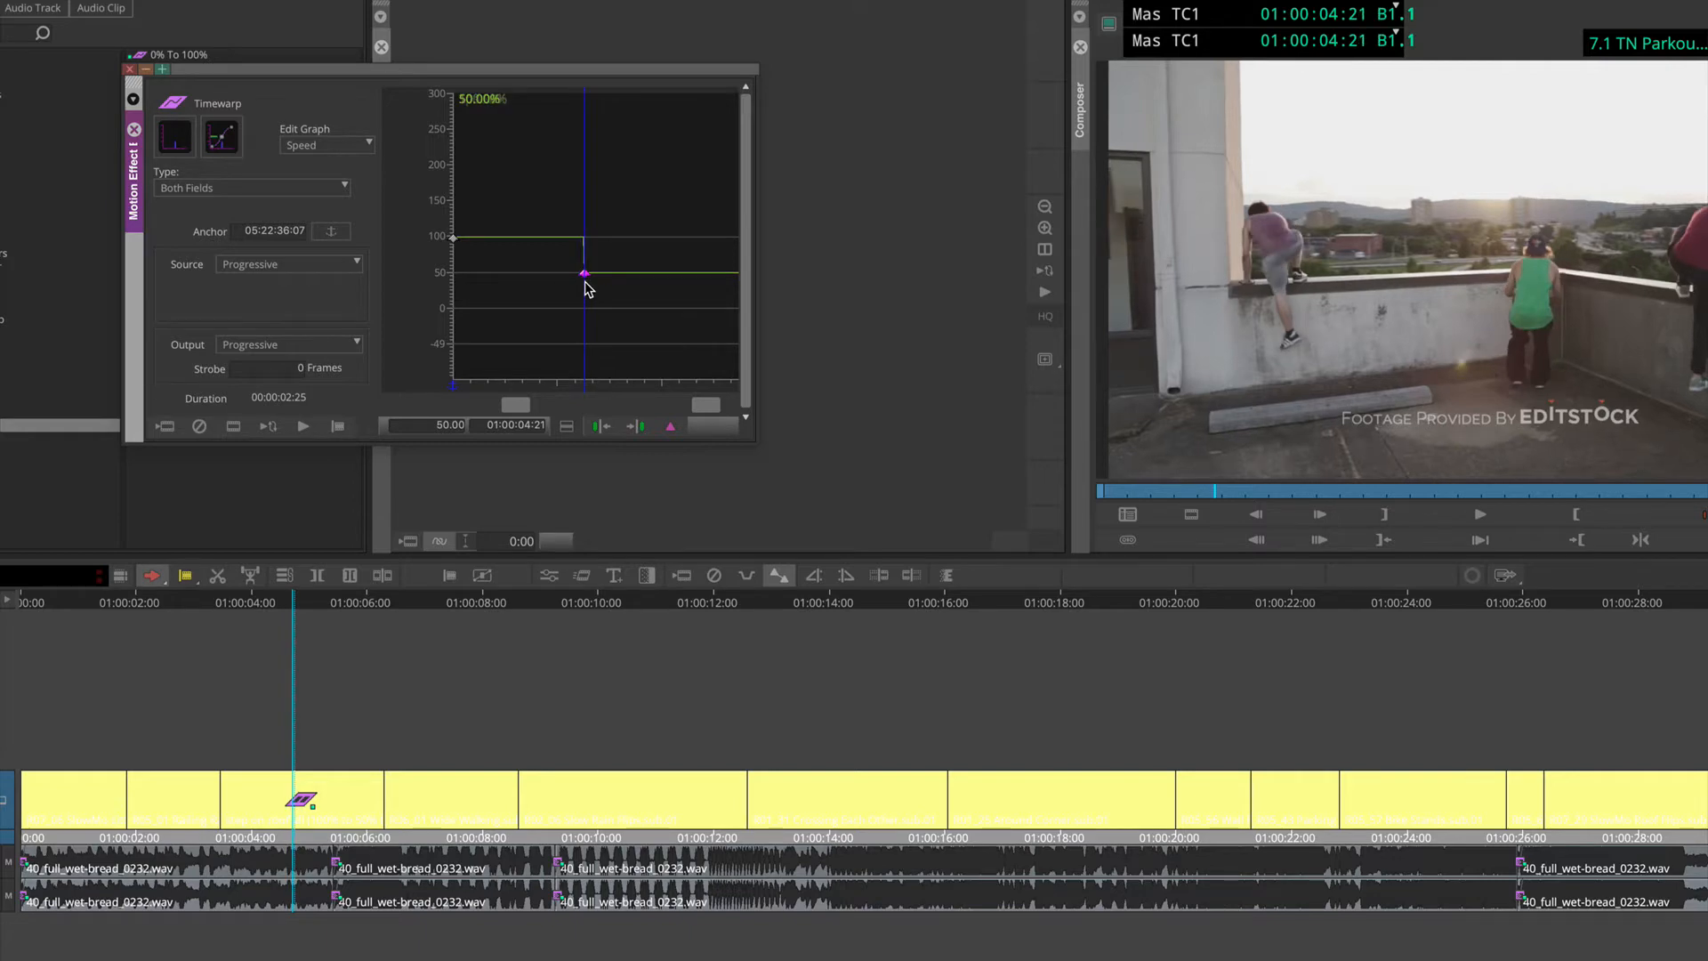
Step: Play the start of the Timewarp clip up to the Shelf keyframe and park the playhead at 01:00:04:10
{"action": "left_click_drag", "start_coordinate": [586, 286], "coordinate": [521, 279]}
{"action": "key", "text": "space"}
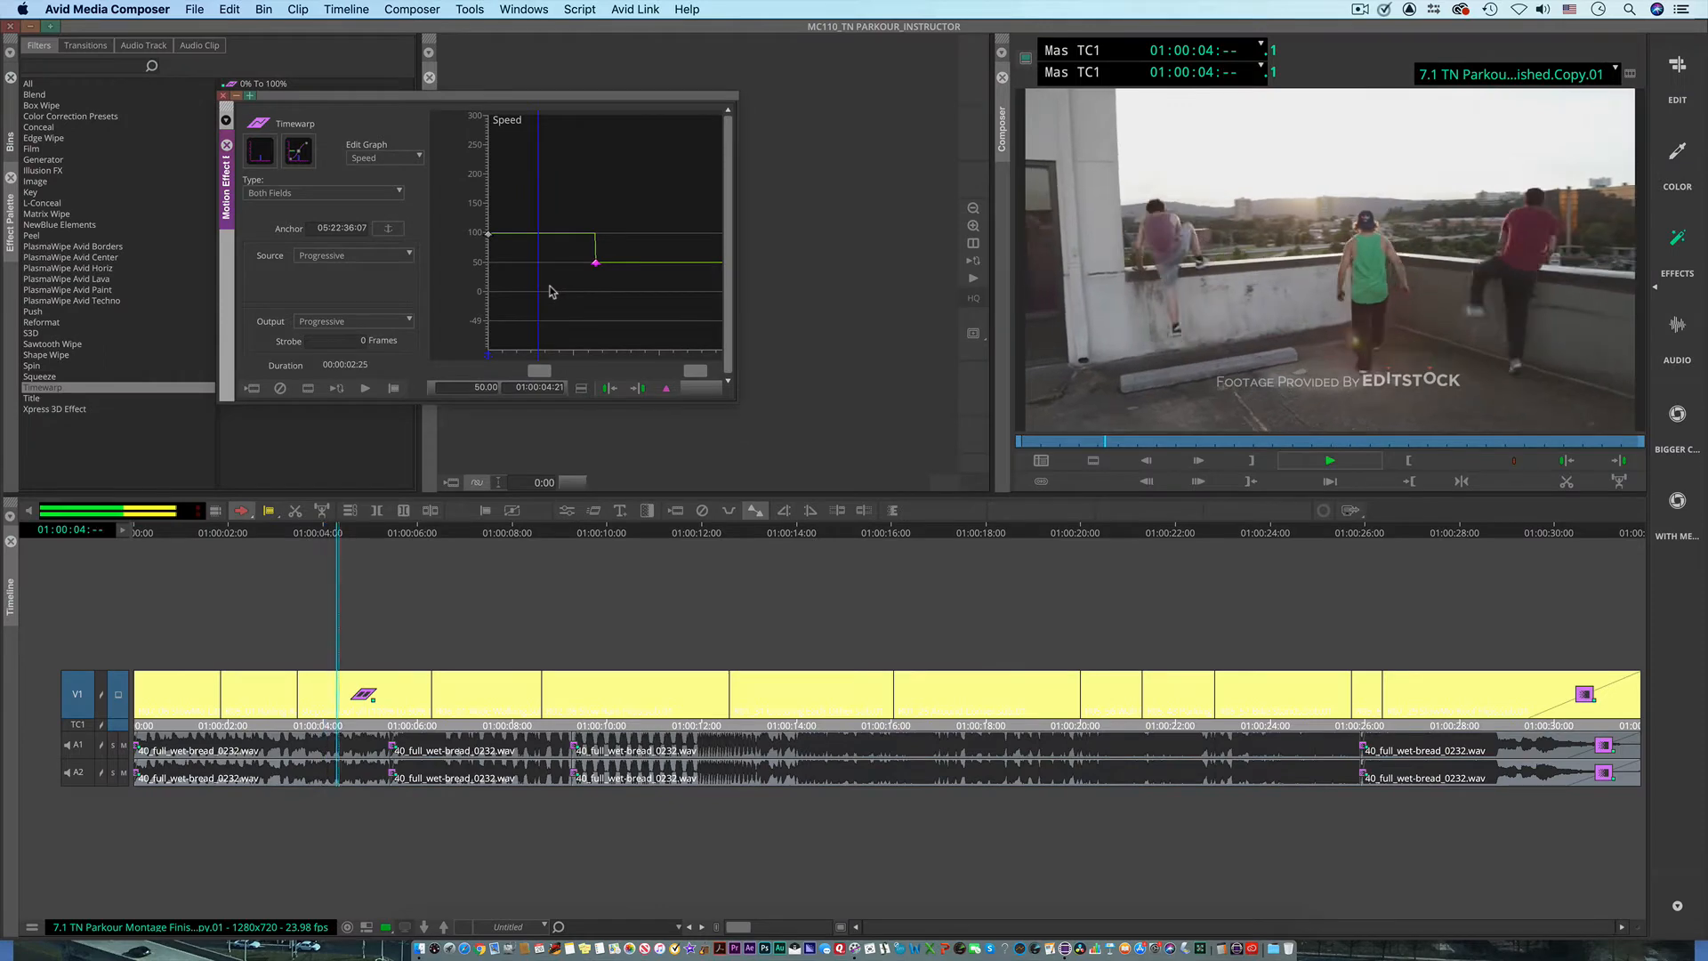
{"action": "mouse_move", "coordinate": [567, 282]}
{"action": "left_mouse_down"}
{"action": "mouse_move", "coordinate": [597, 284]}
{"action": "mouse_move", "coordinate": [564, 286]}
{"action": "left_mouse_up"}
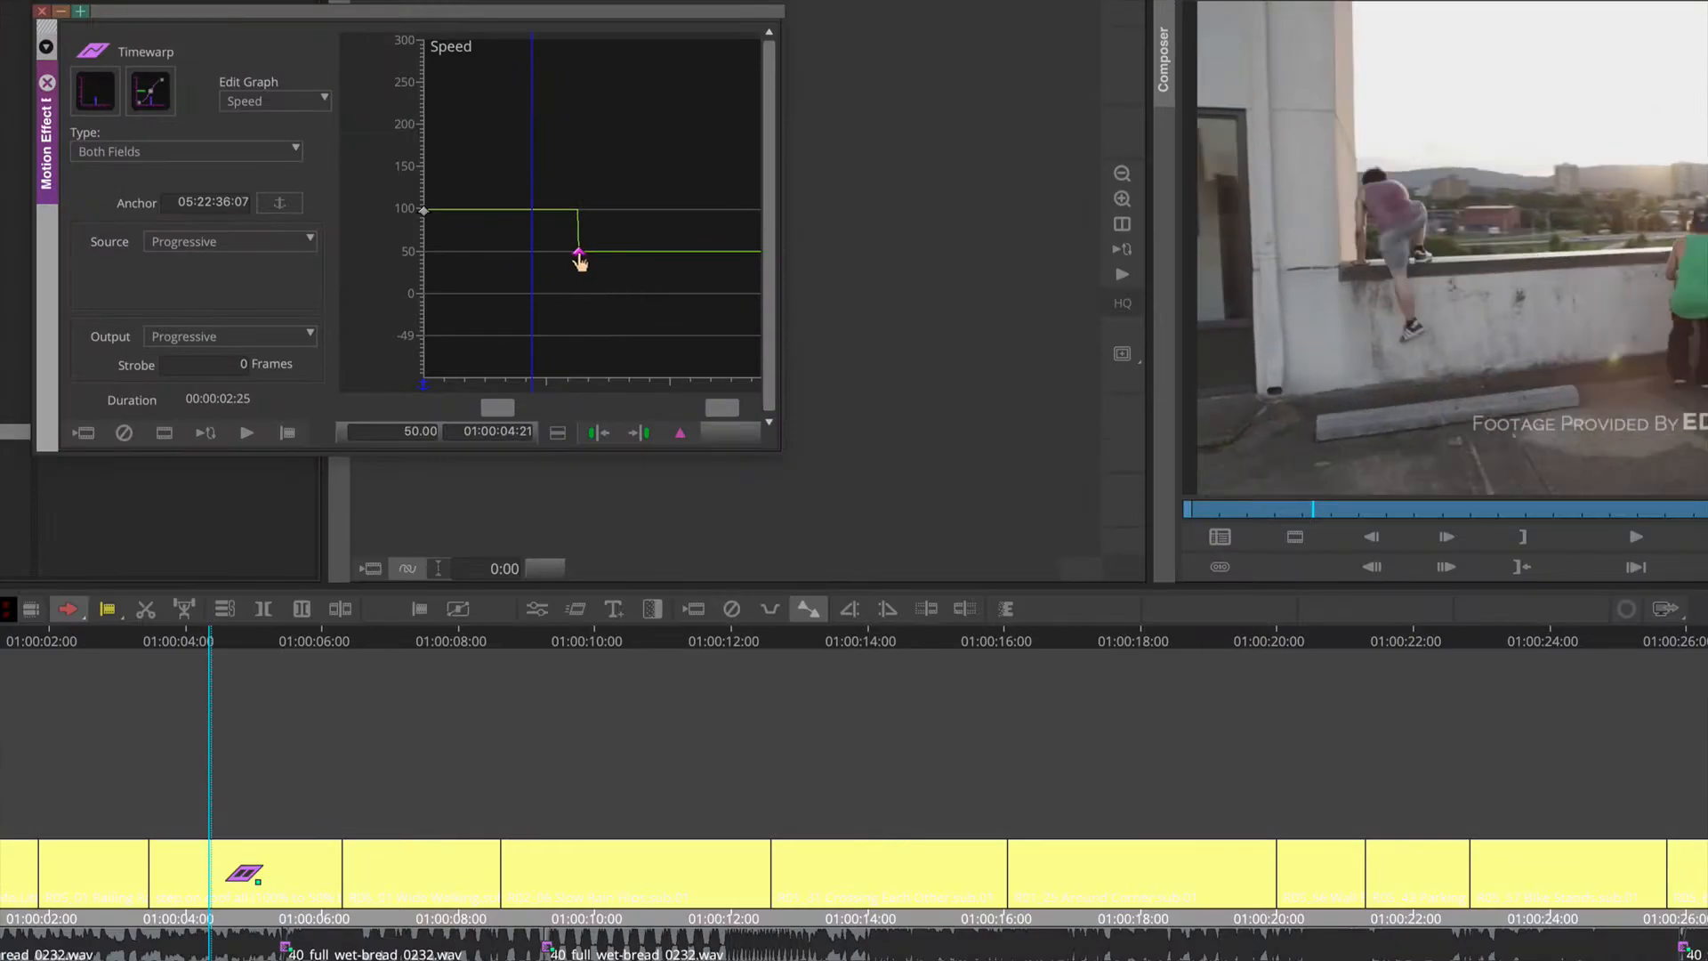
Step: Set the speed of the Shelf keyframe at 01:00:04:21 to 0 to freeze the image
{"action": "left_click_drag", "start_coordinate": [595, 264], "coordinate": [586, 304]}
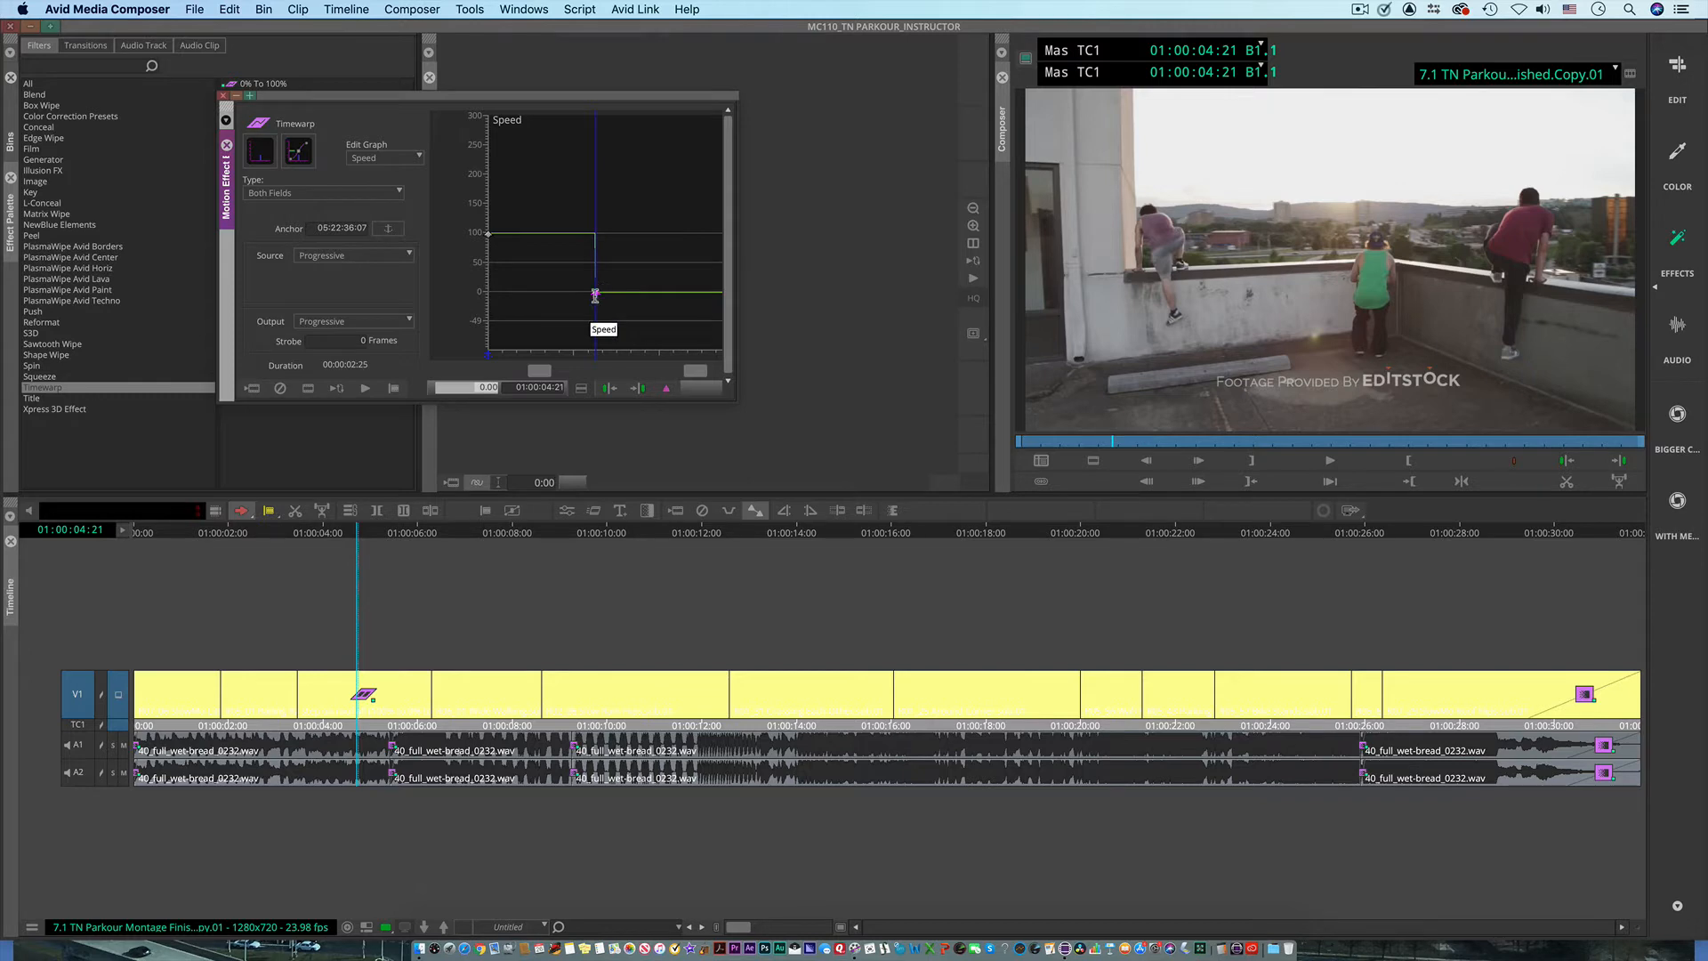
{"action": "left_click_drag", "start_coordinate": [597, 299], "coordinate": [598, 256]}
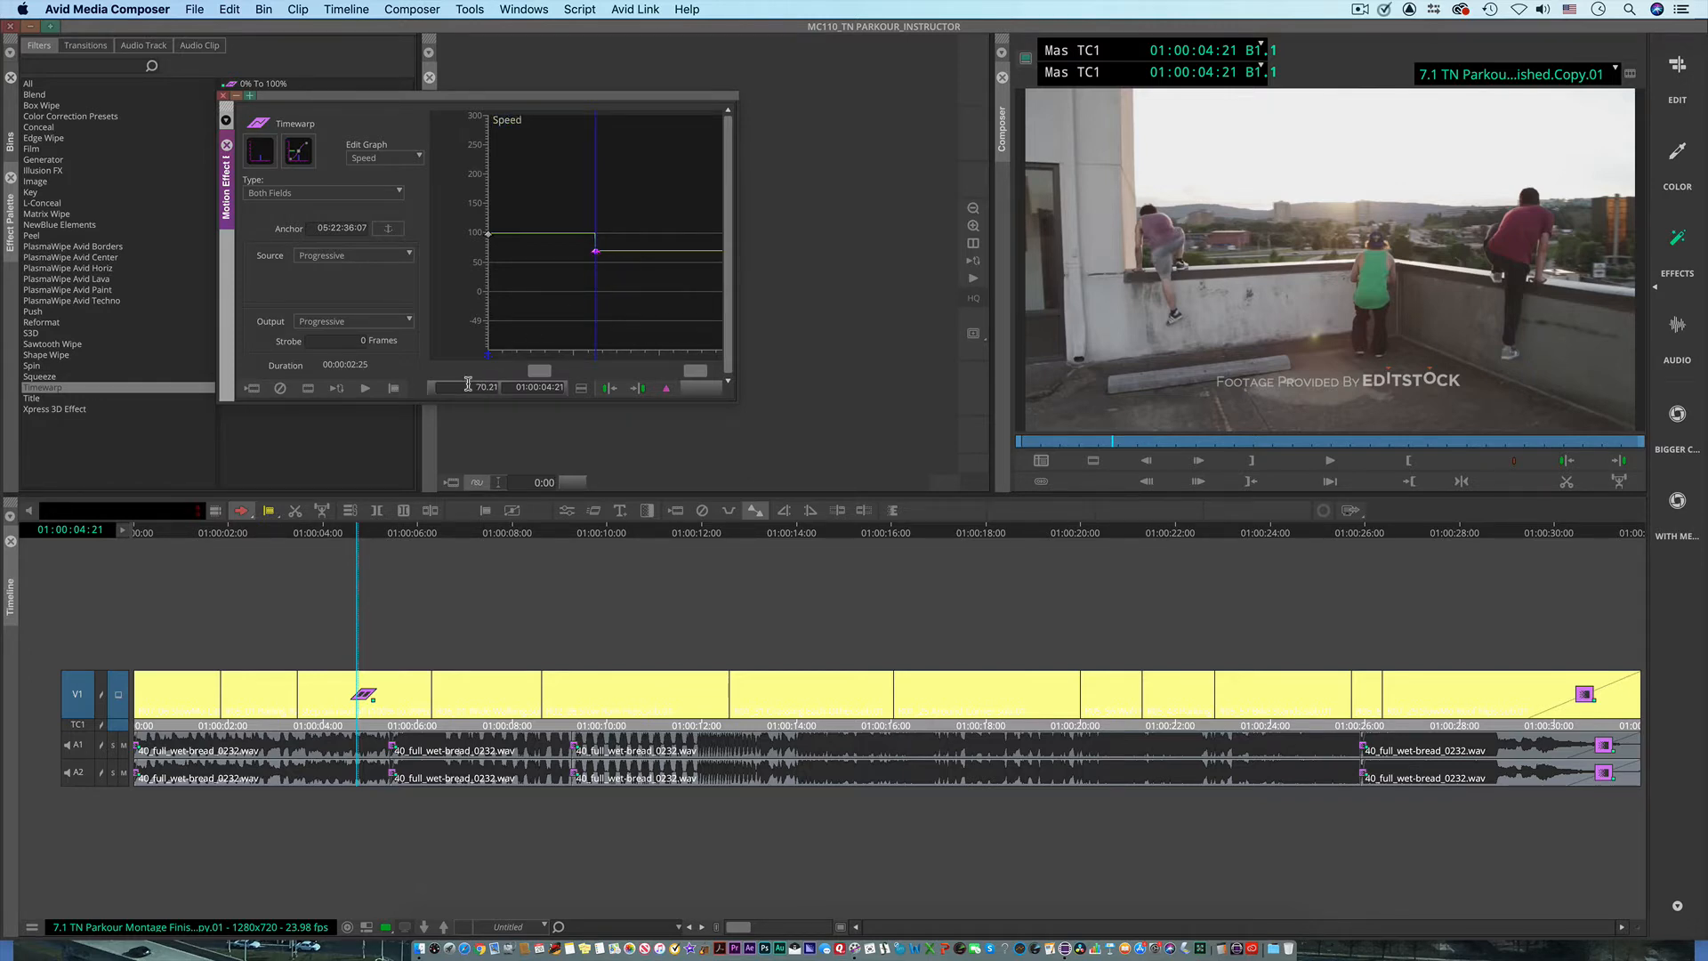
{"action": "left_click_drag", "start_coordinate": [468, 385], "coordinate": [505, 388]}
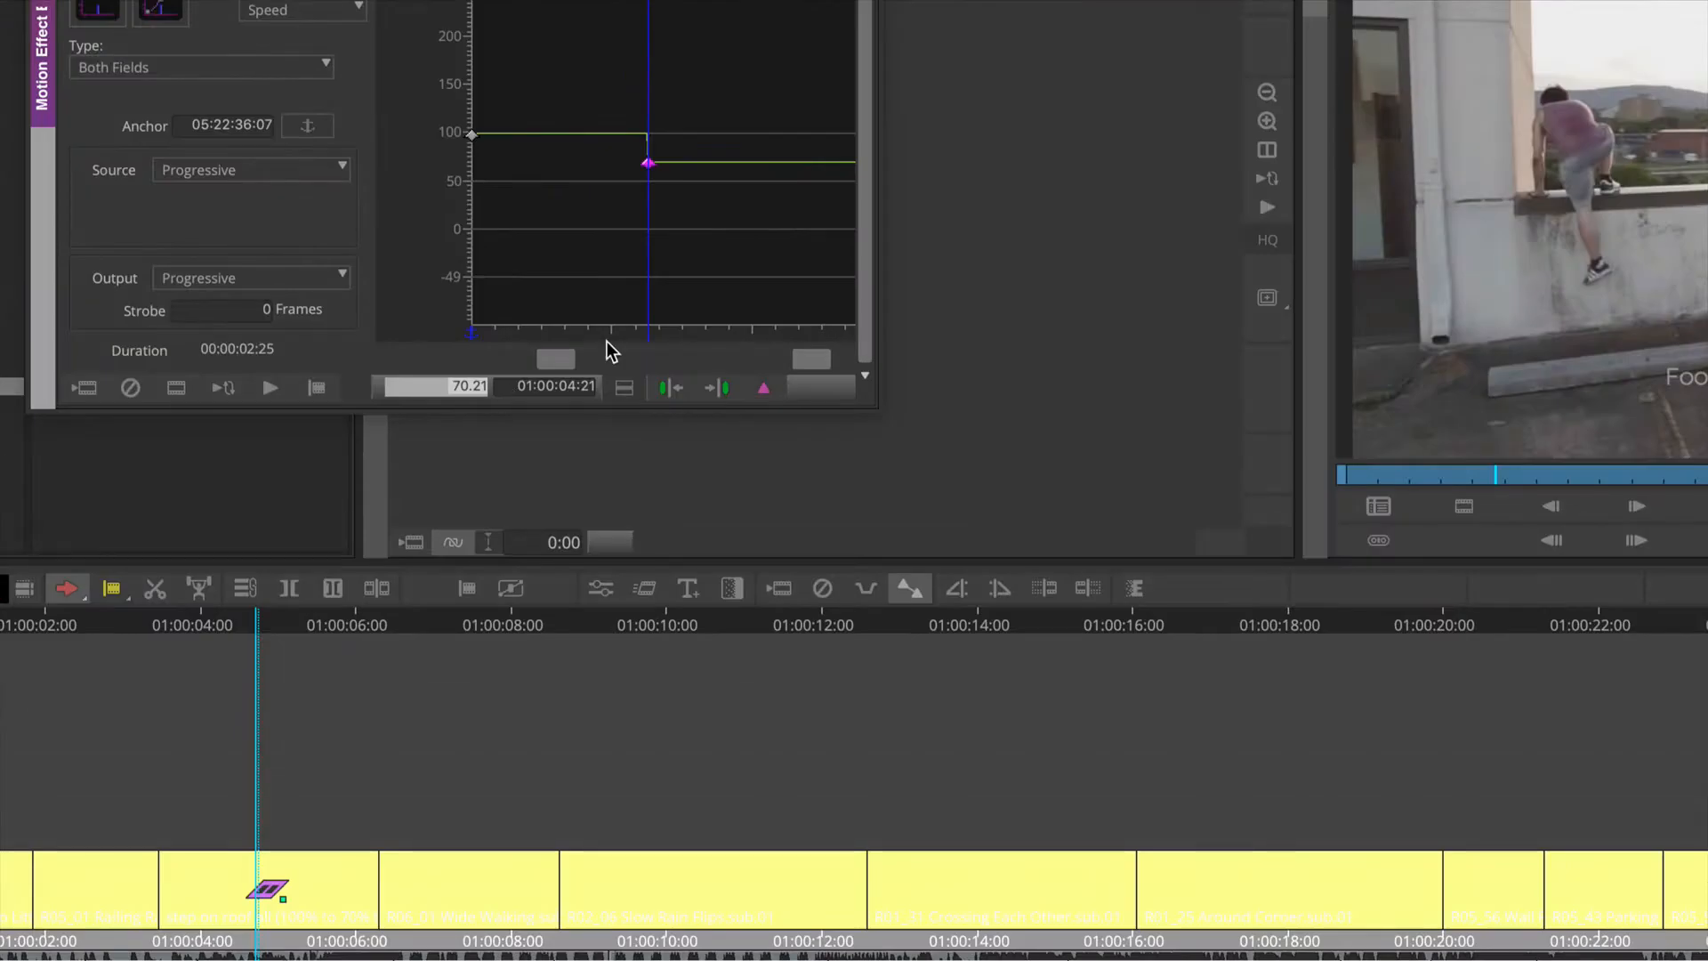
{"action": "key", "text": "BackSpace"}
{"action": "key", "text": "Return"}
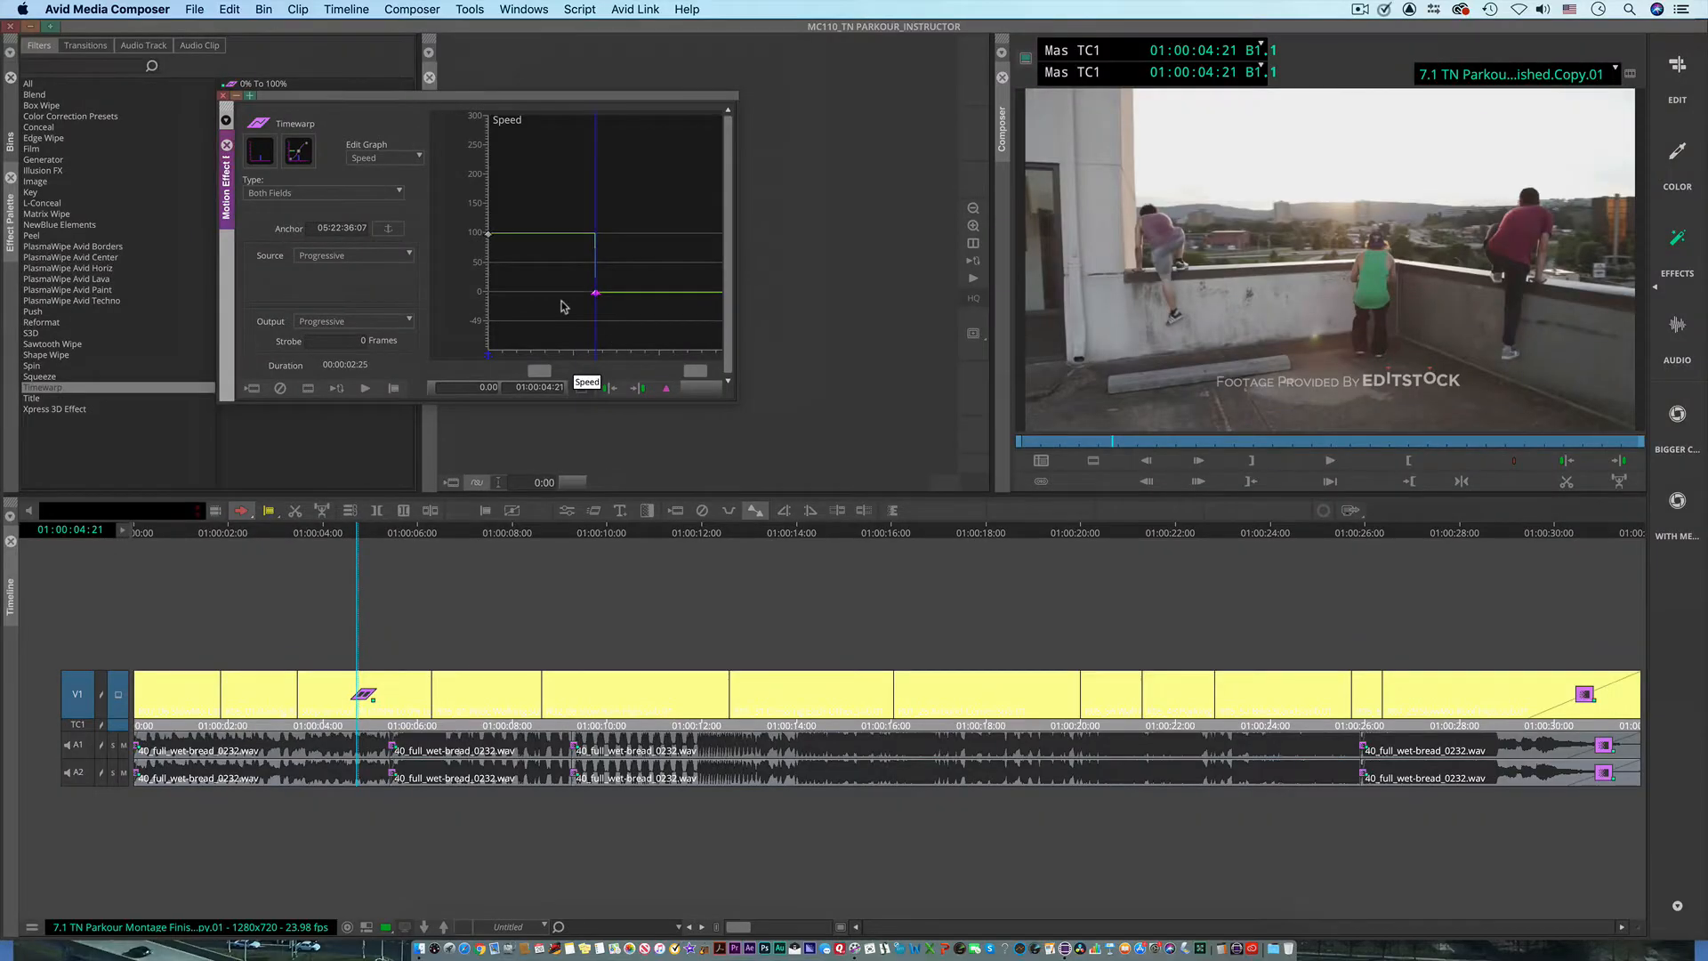
Step: Play the clip from 01:00:03:16 to preview the freeze and park the playhead at 01:00:04:03
{"action": "left_click_drag", "start_coordinate": [561, 301], "coordinate": [494, 301]}
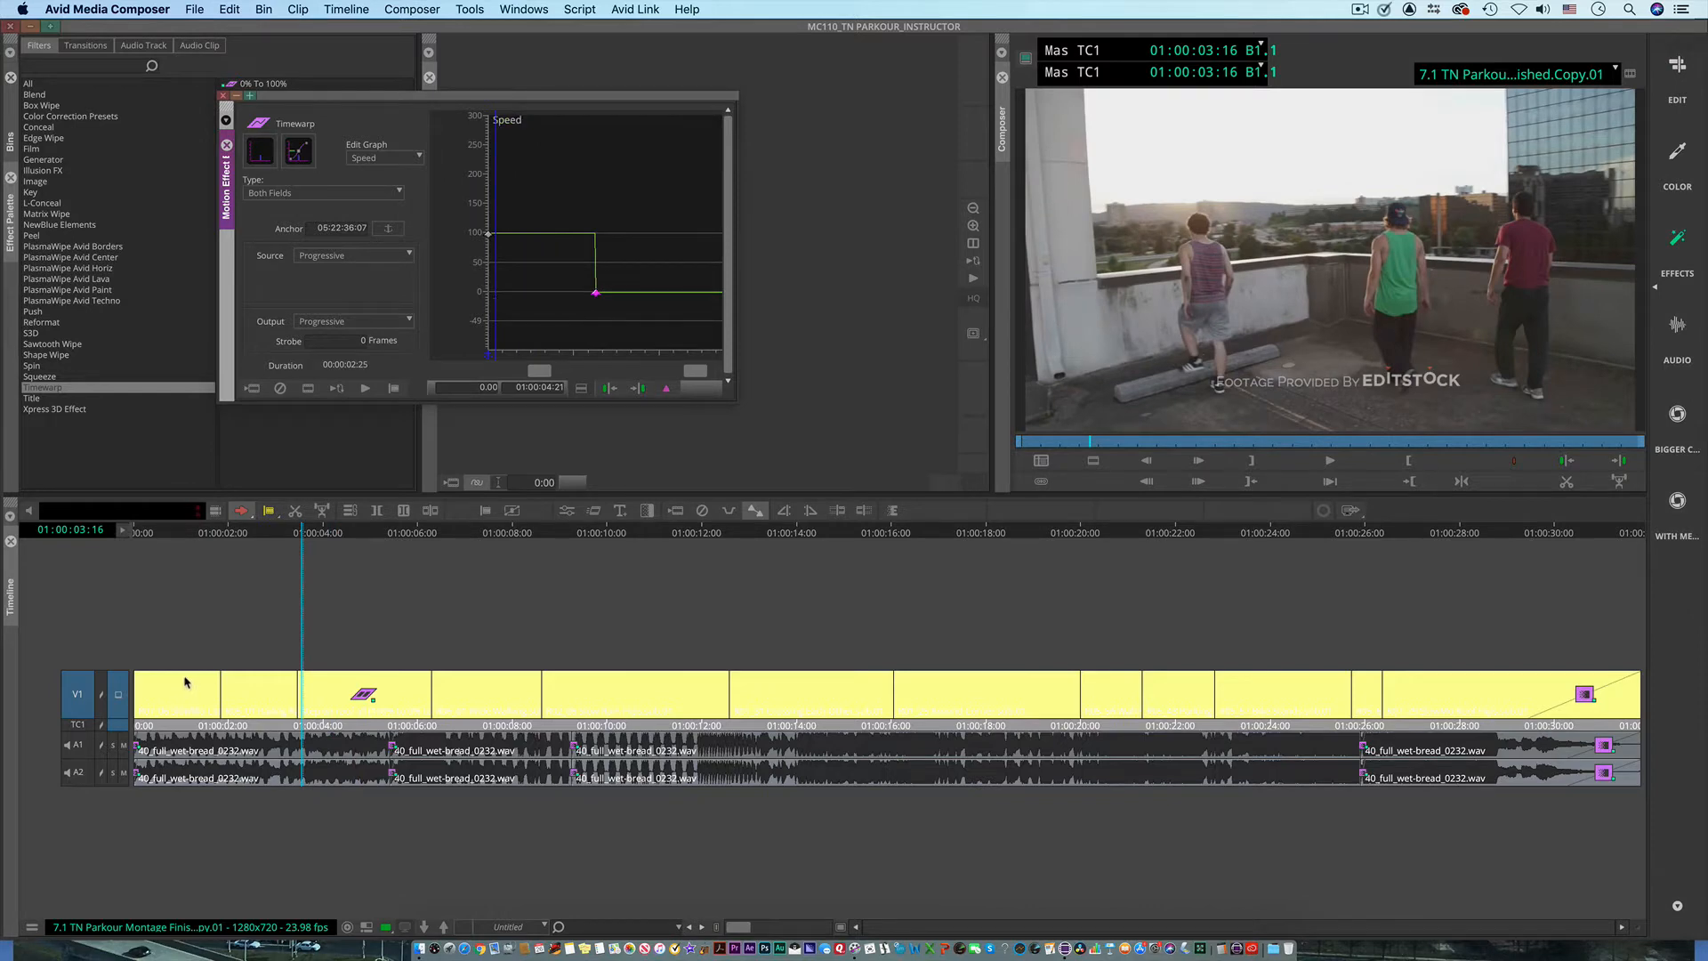
{"action": "key", "text": "space"}
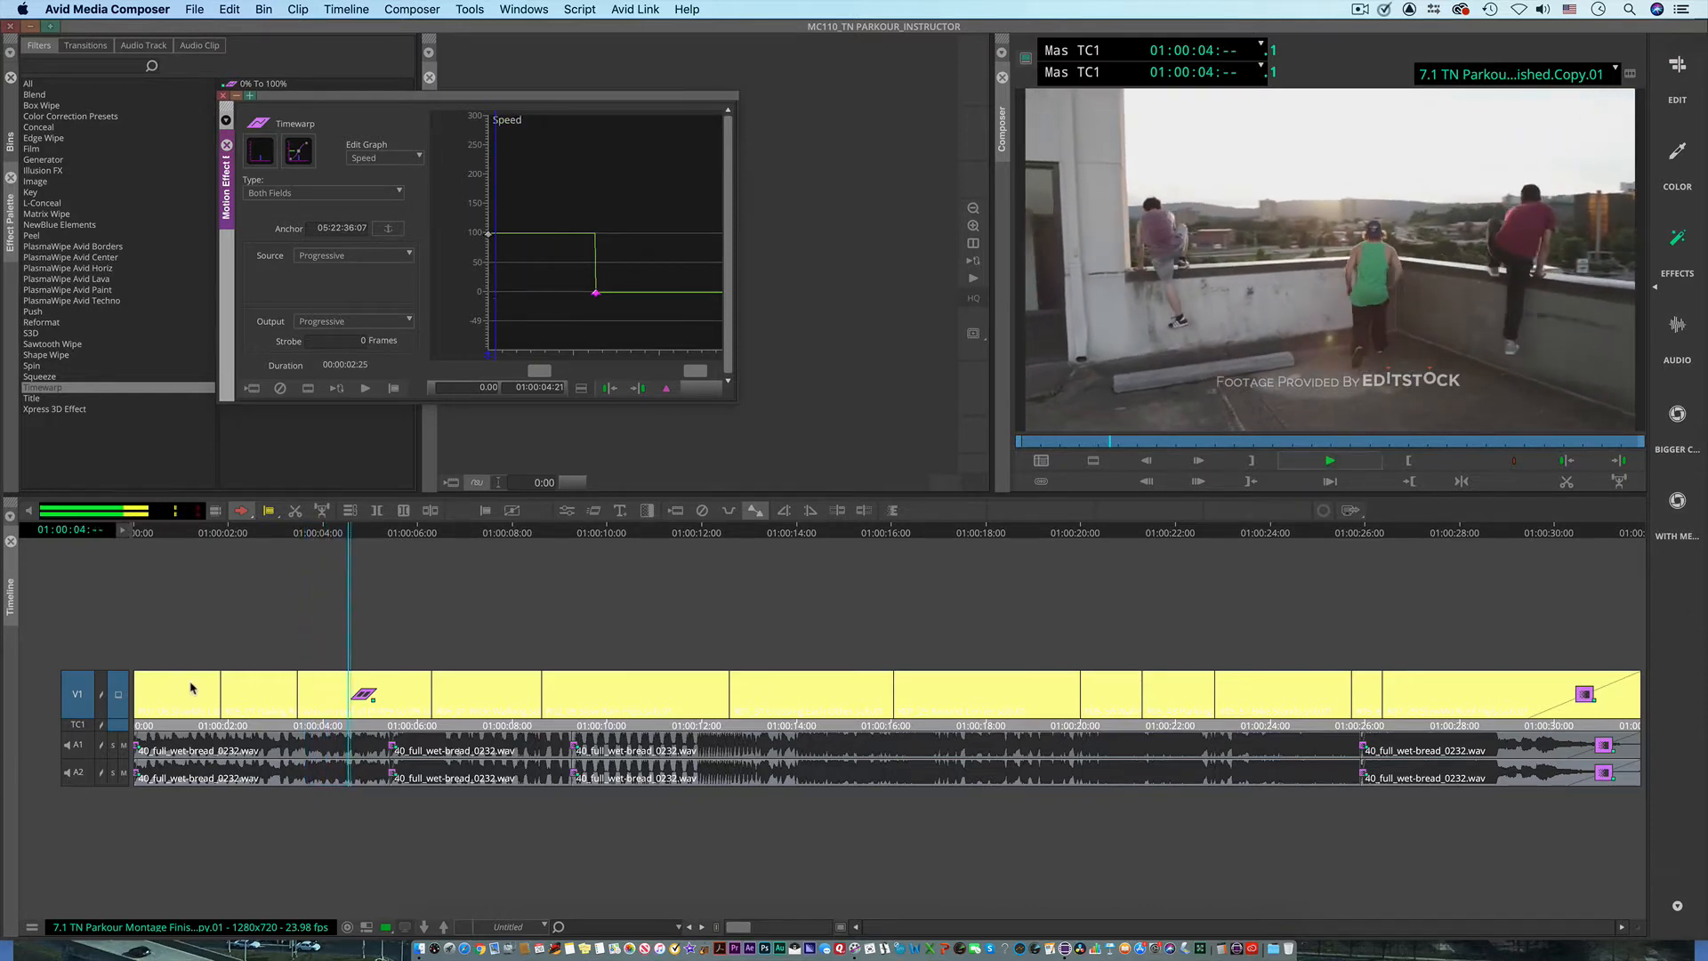
{"action": "key", "text": "space"}
{"action": "mouse_move", "coordinate": [545, 327]}
{"action": "left_mouse_down"}
{"action": "mouse_move", "coordinate": [654, 328]}
{"action": "mouse_move", "coordinate": [525, 342]}
{"action": "mouse_move", "coordinate": [596, 342]}
{"action": "mouse_move", "coordinate": [542, 322]}
{"action": "left_mouse_up"}
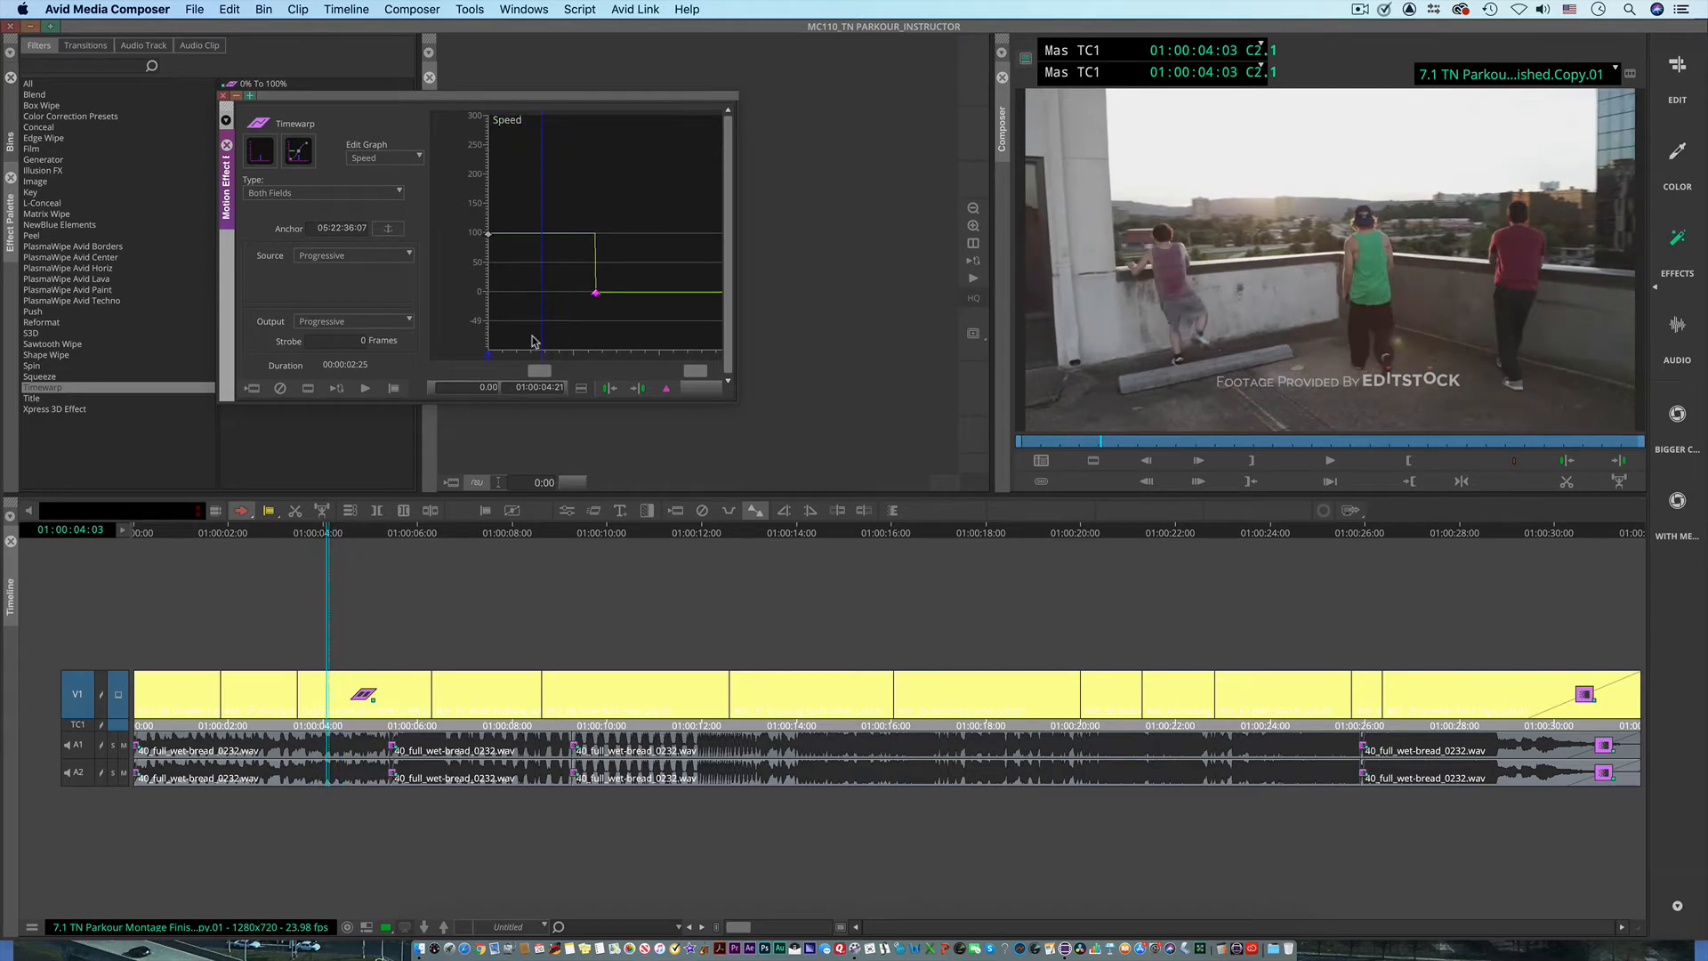
Step: Try Spline, Linear and Bezier interpolation on the 0% keyframe, bending its Bezier handle upward, and return it to Shelf
{"action": "right_click", "coordinate": [596, 296]}
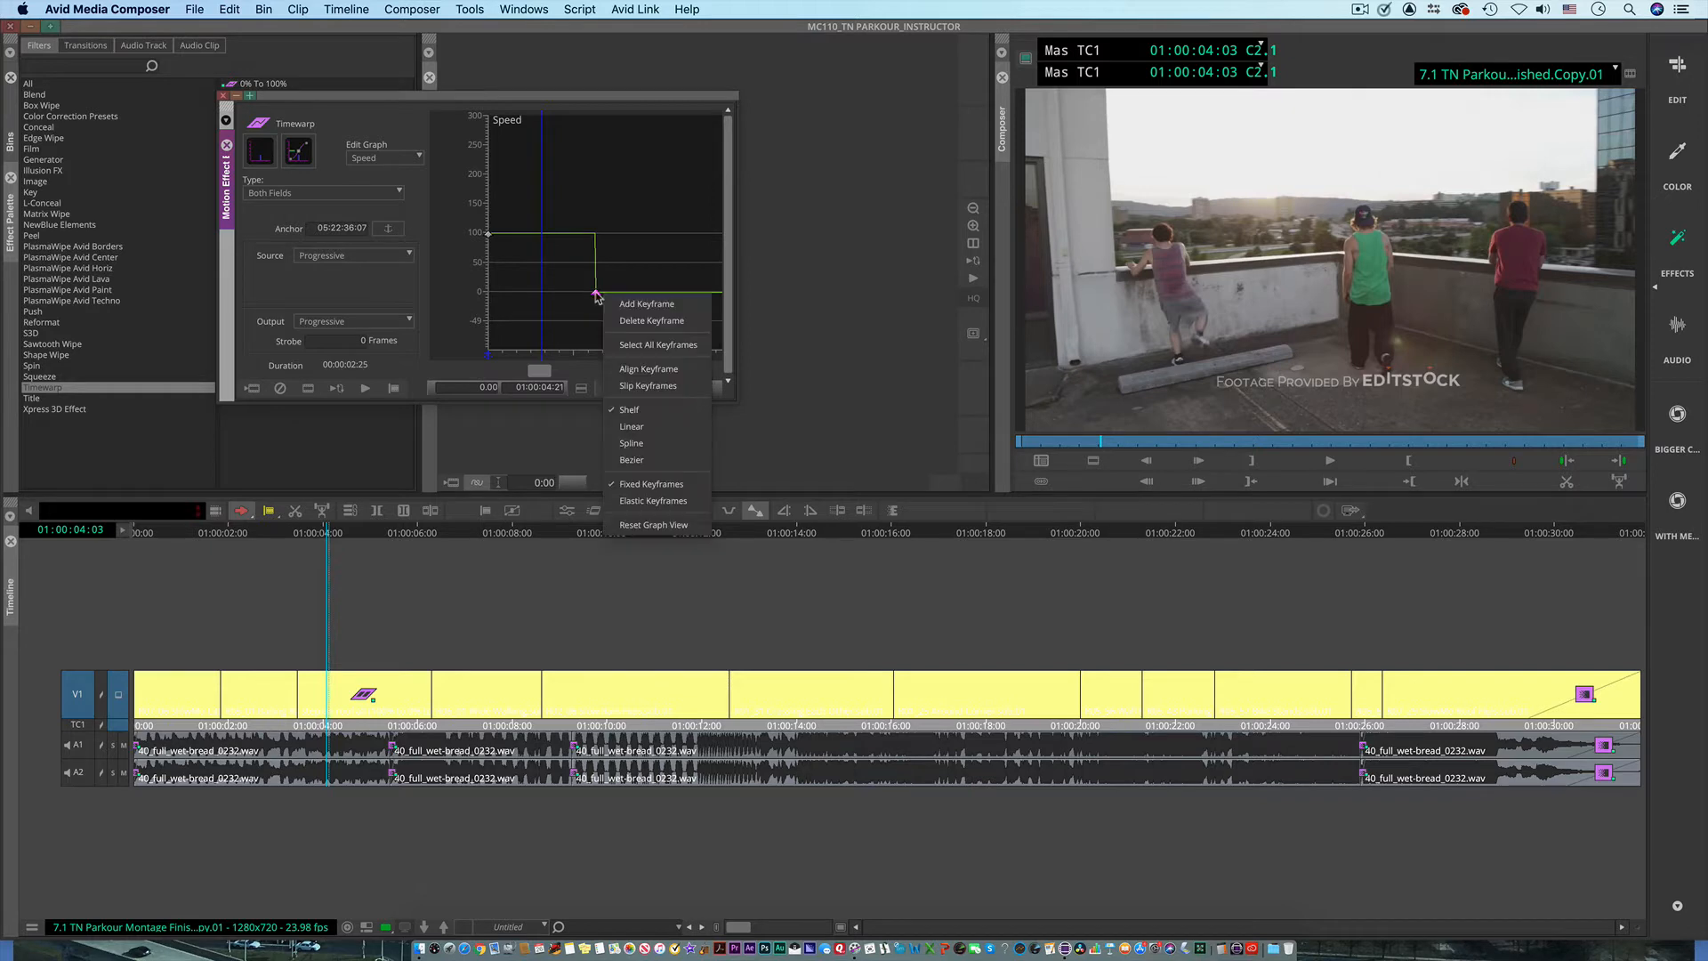
{"action": "left_click", "coordinate": [632, 444]}
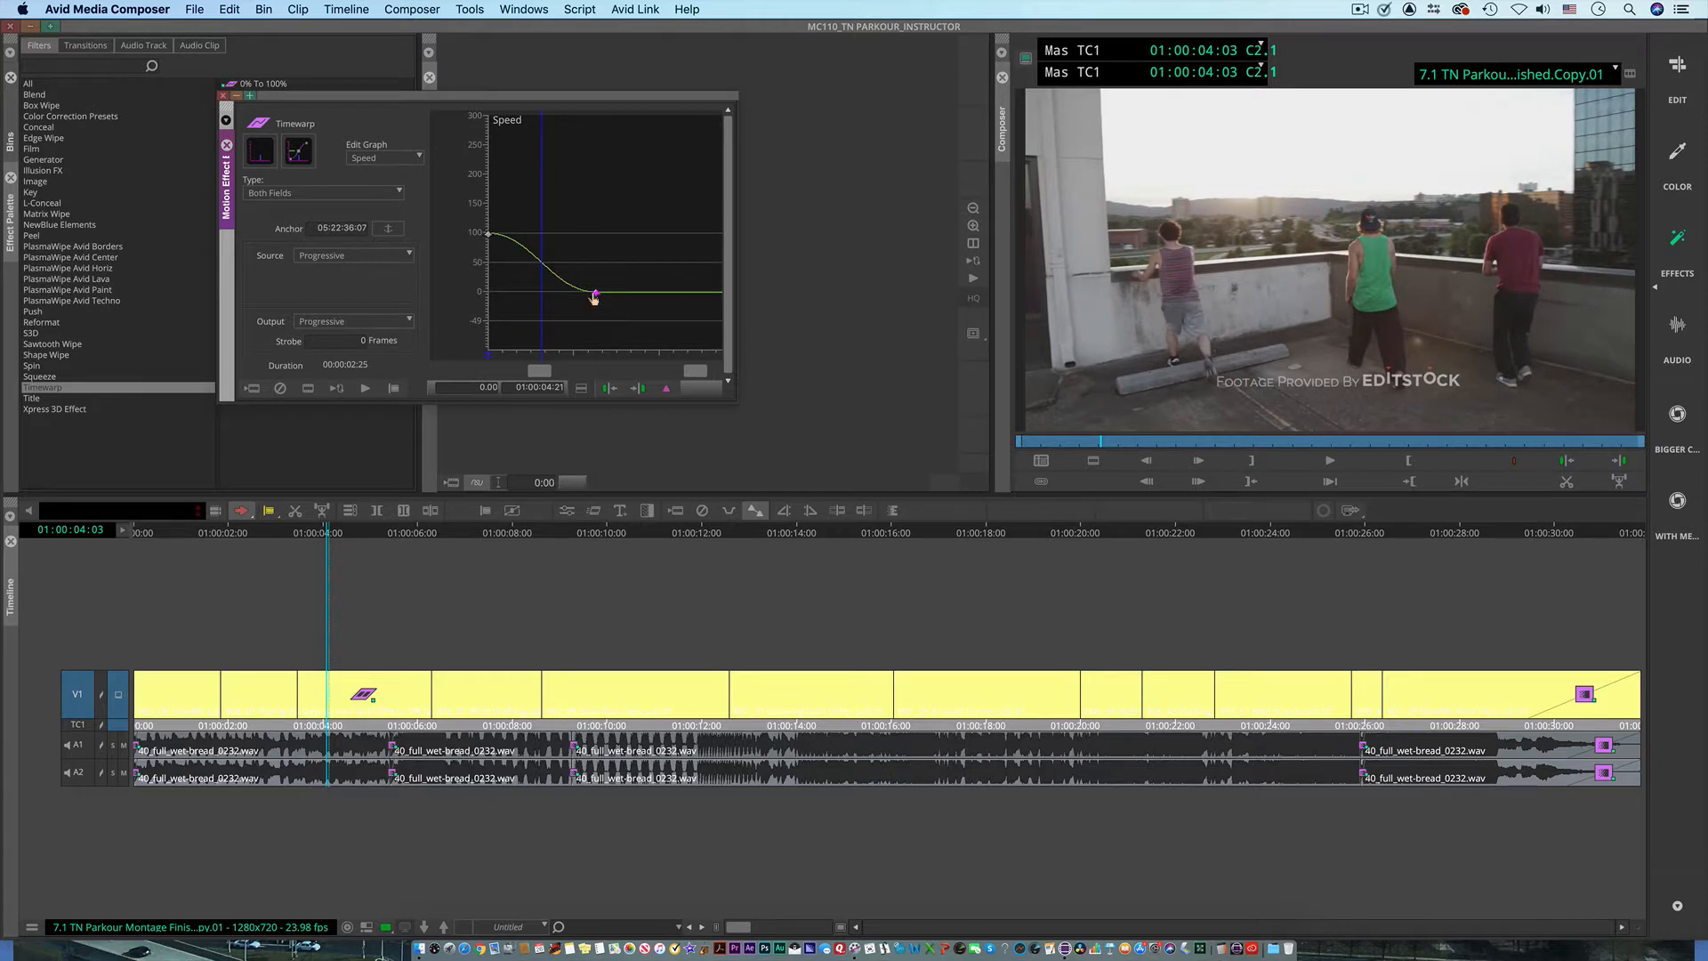
{"action": "right_click", "coordinate": [594, 297]}
{"action": "left_click", "coordinate": [631, 431]}
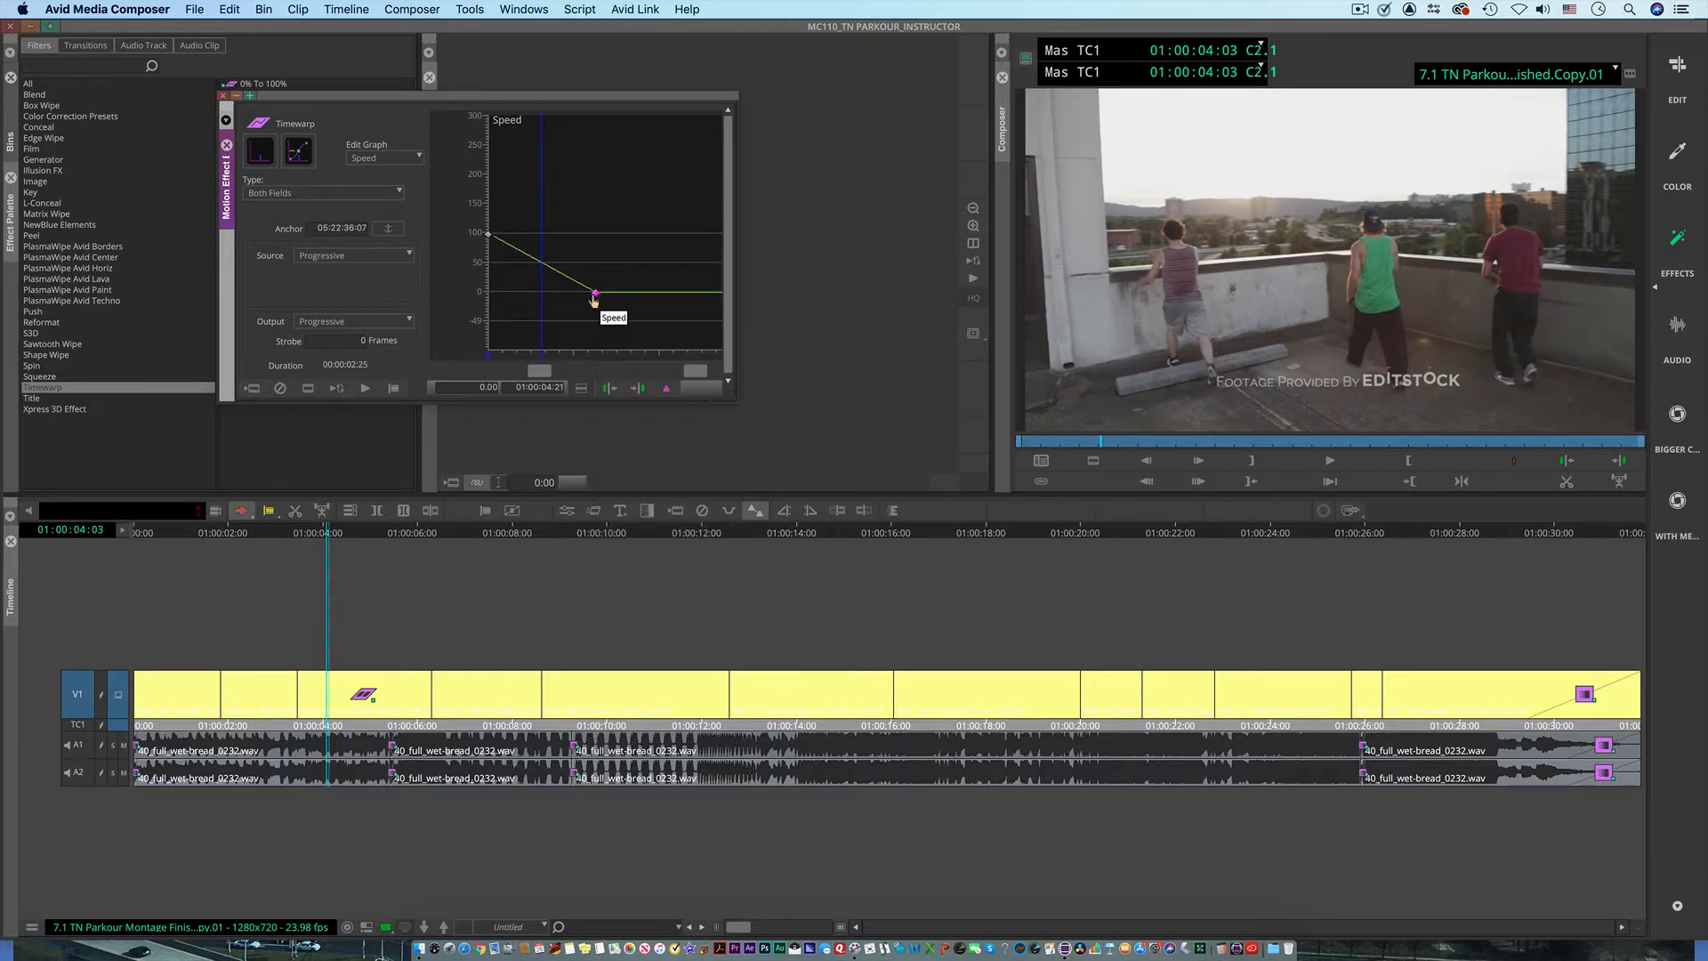
{"action": "right_click", "coordinate": [595, 302]}
{"action": "left_click", "coordinate": [631, 457]}
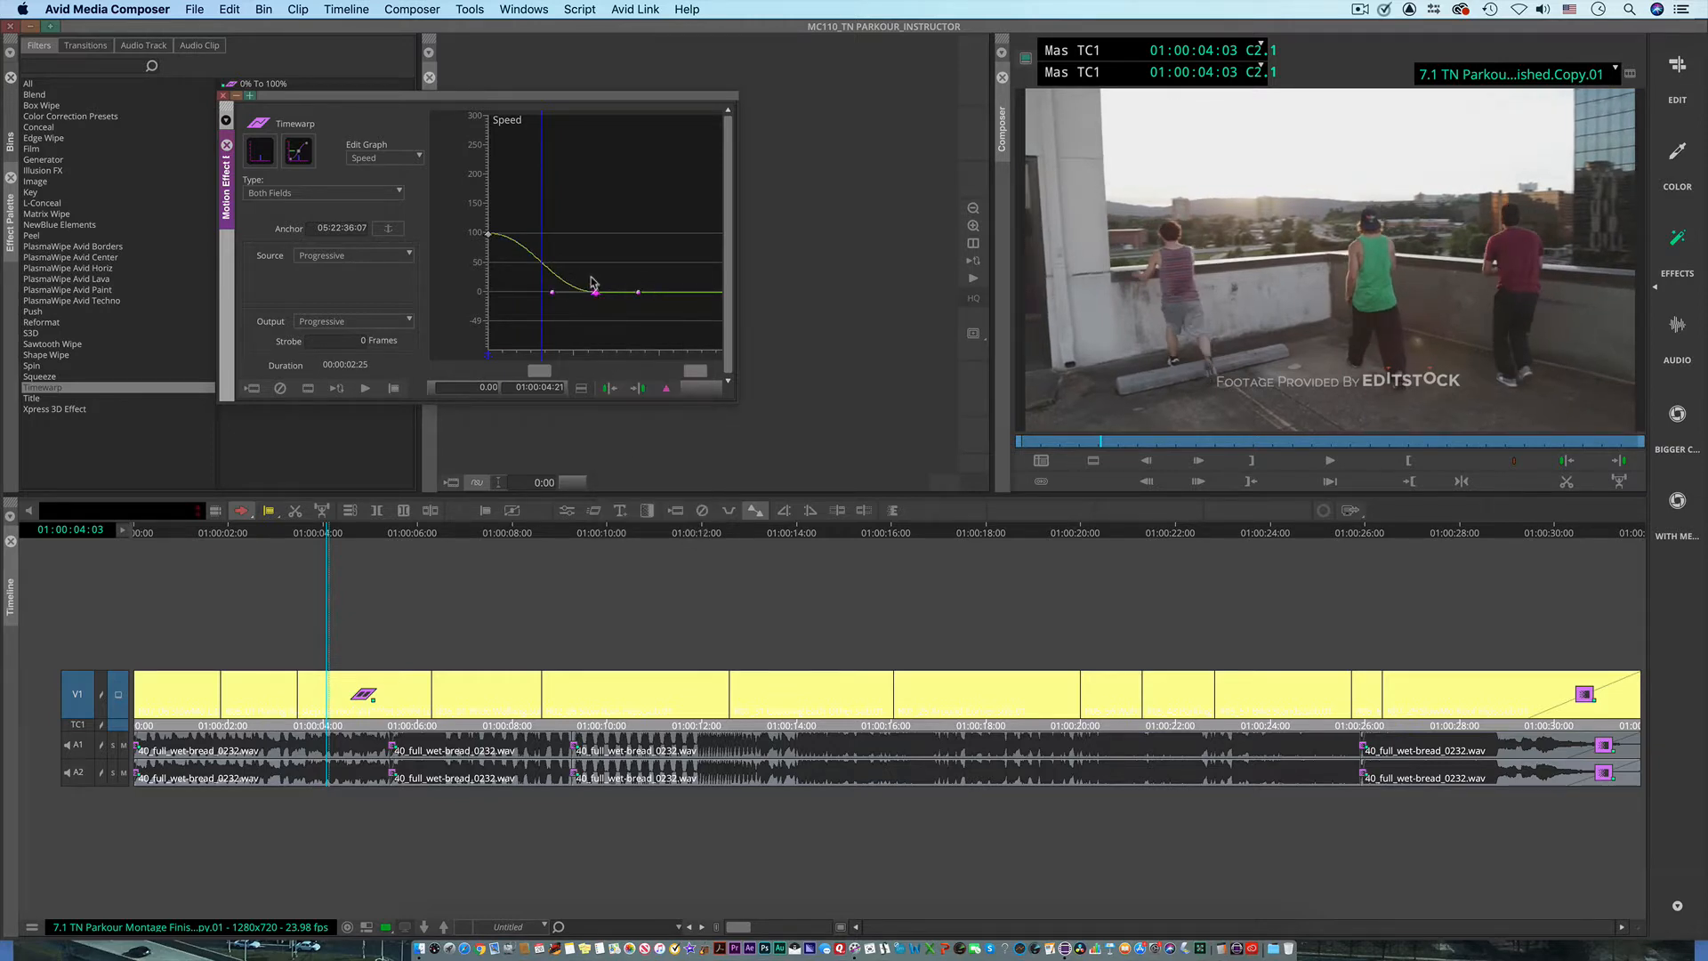
{"action": "mouse_move", "coordinate": [552, 291]}
{"action": "left_mouse_down"}
{"action": "mouse_move", "coordinate": [560, 308]}
{"action": "mouse_move", "coordinate": [580, 265]}
{"action": "mouse_move", "coordinate": [516, 321]}
{"action": "mouse_move", "coordinate": [537, 278]}
{"action": "mouse_move", "coordinate": [521, 258]}
{"action": "mouse_move", "coordinate": [549, 259]}
{"action": "left_mouse_up"}
{"action": "right_click", "coordinate": [596, 297]}
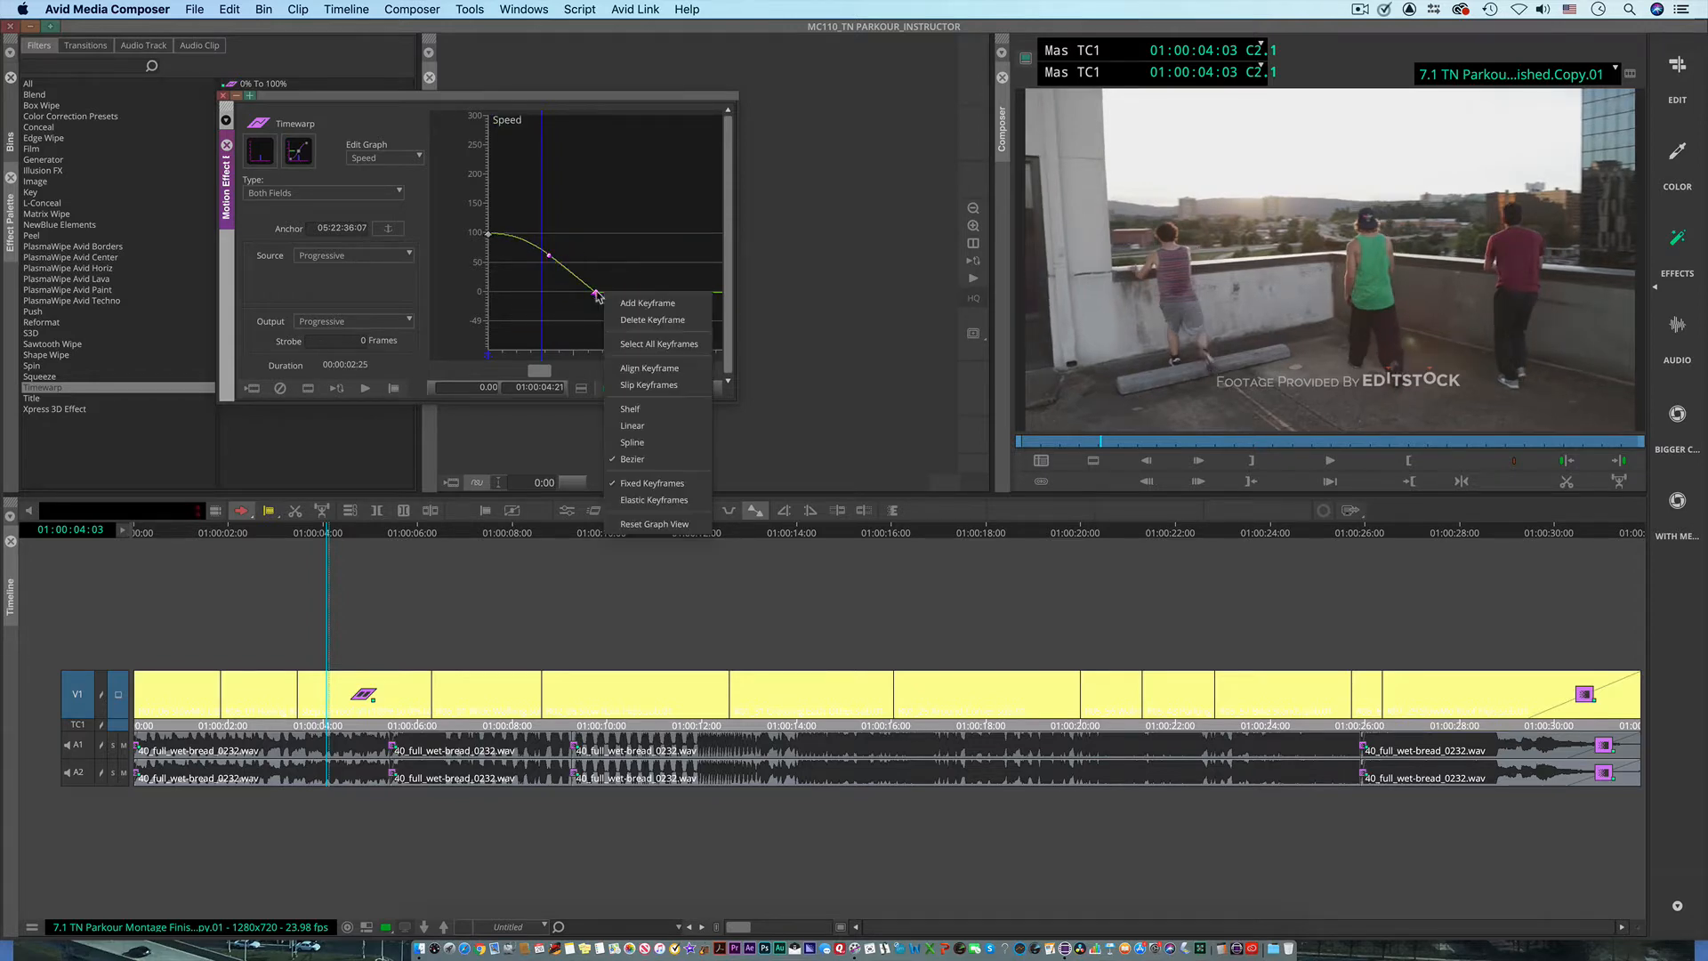
{"action": "left_click", "coordinate": [649, 408]}
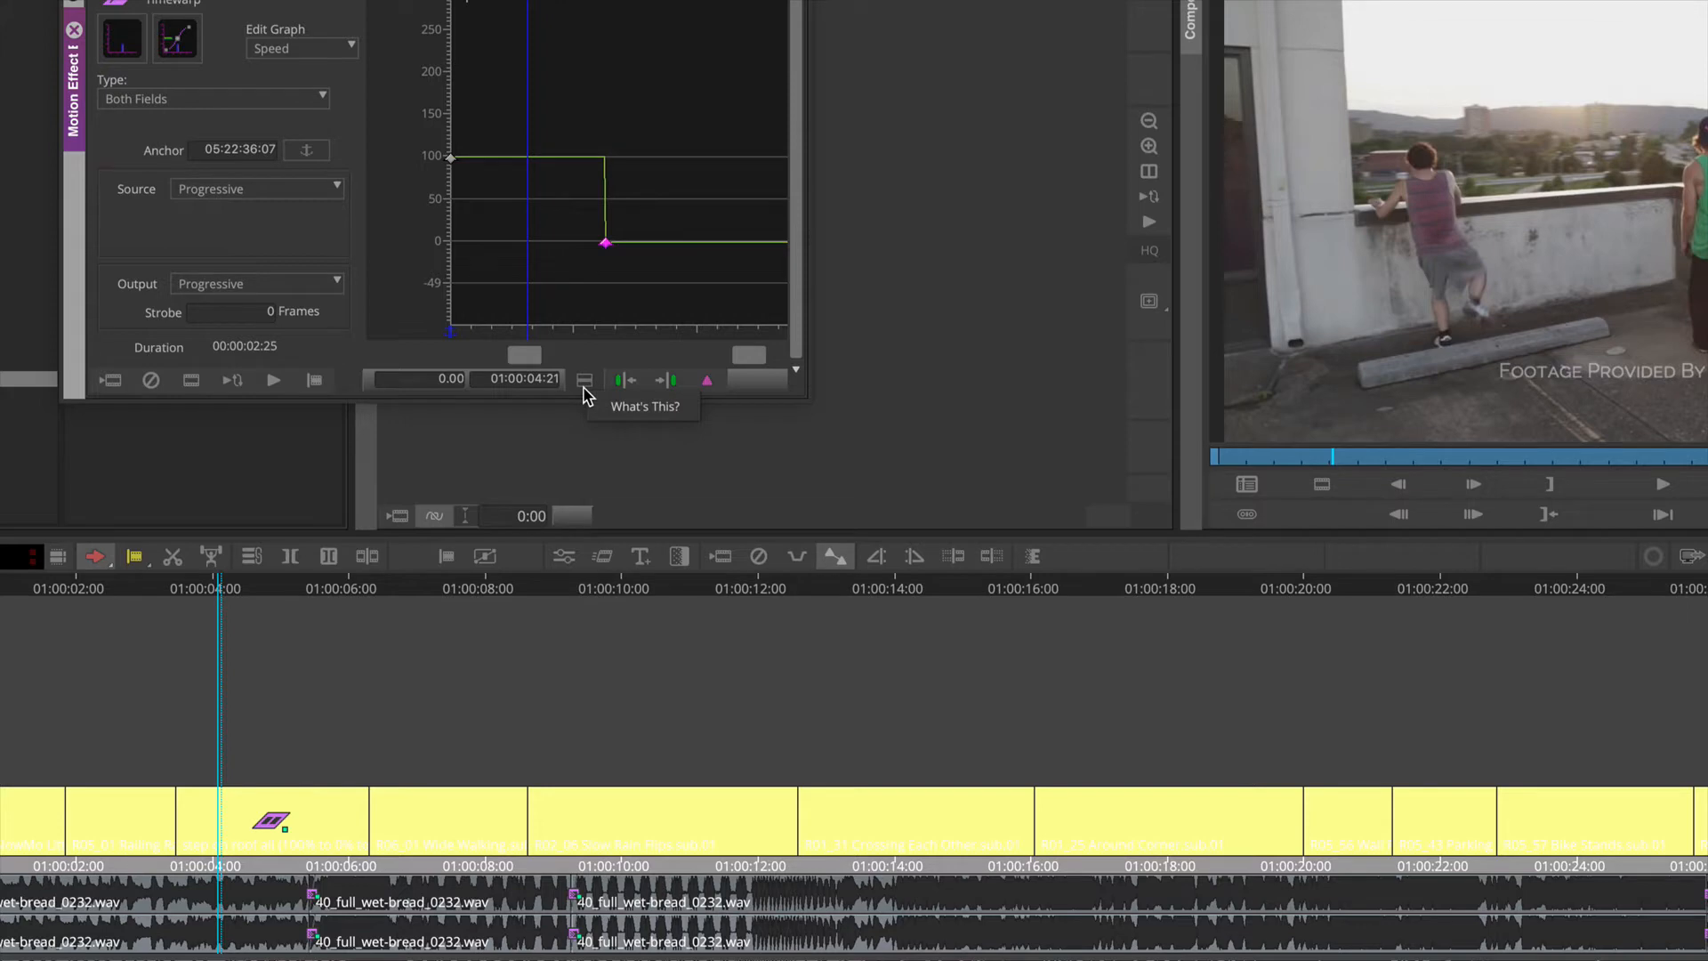
Step: Examine the keyframe editing and interpolation options offered for the 0% keyframe at 01:00:04:21
{"action": "left_click", "coordinate": [585, 381]}
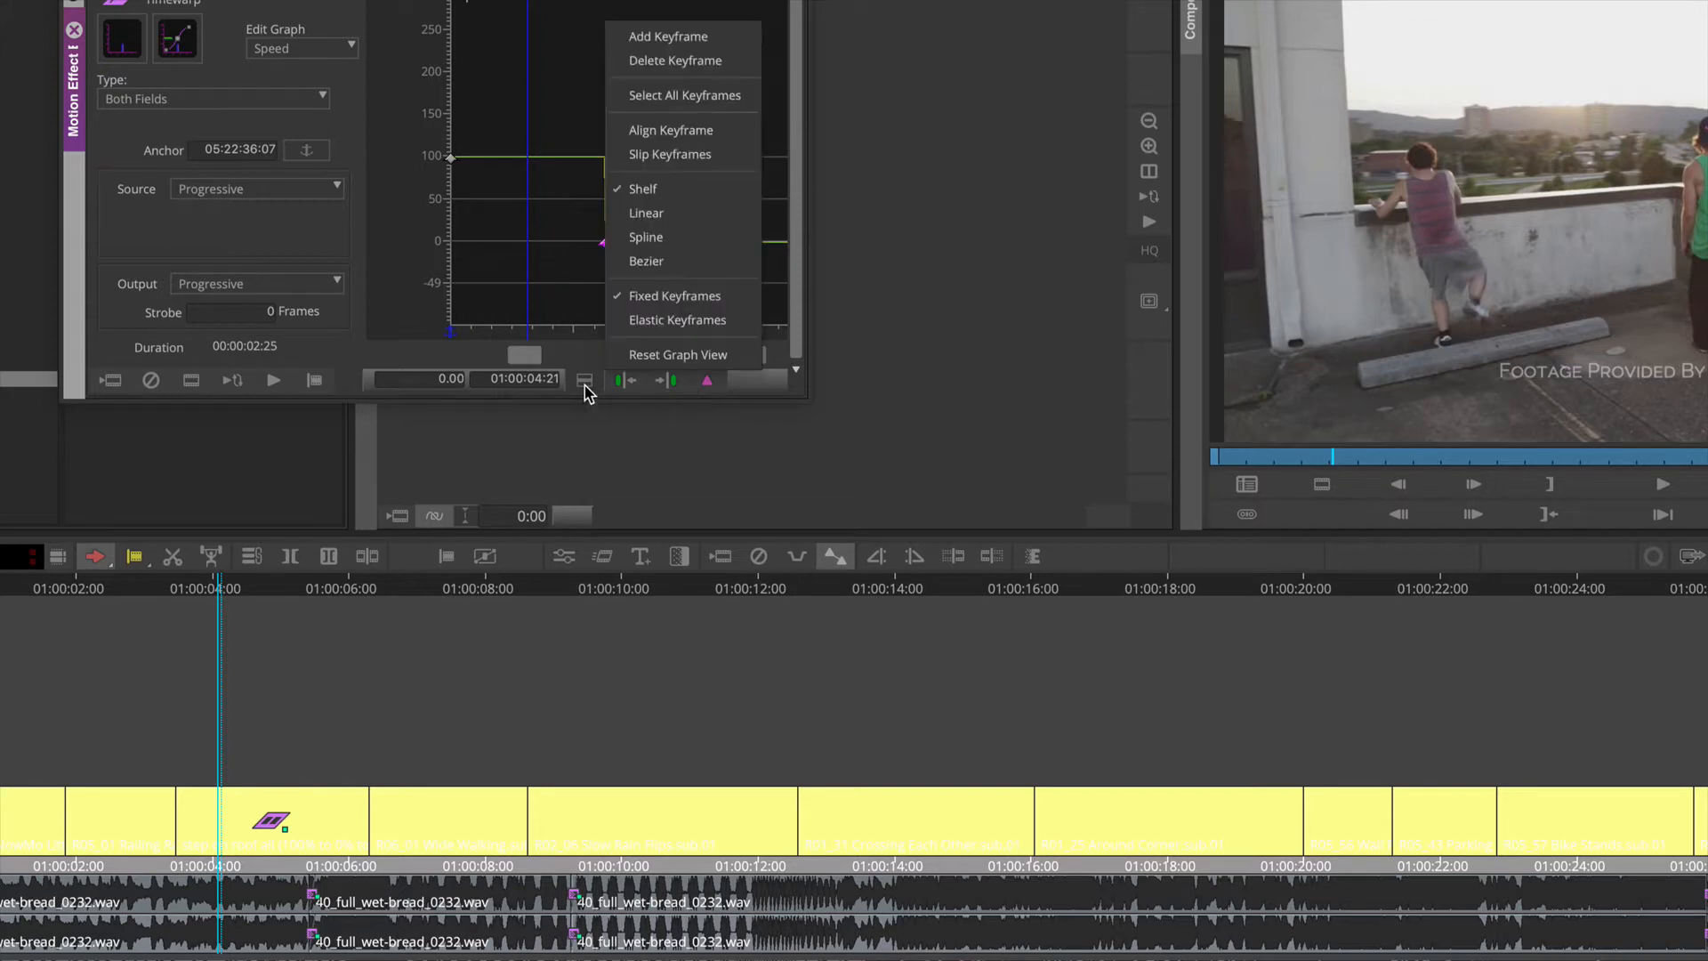
{"action": "left_click", "coordinate": [650, 214]}
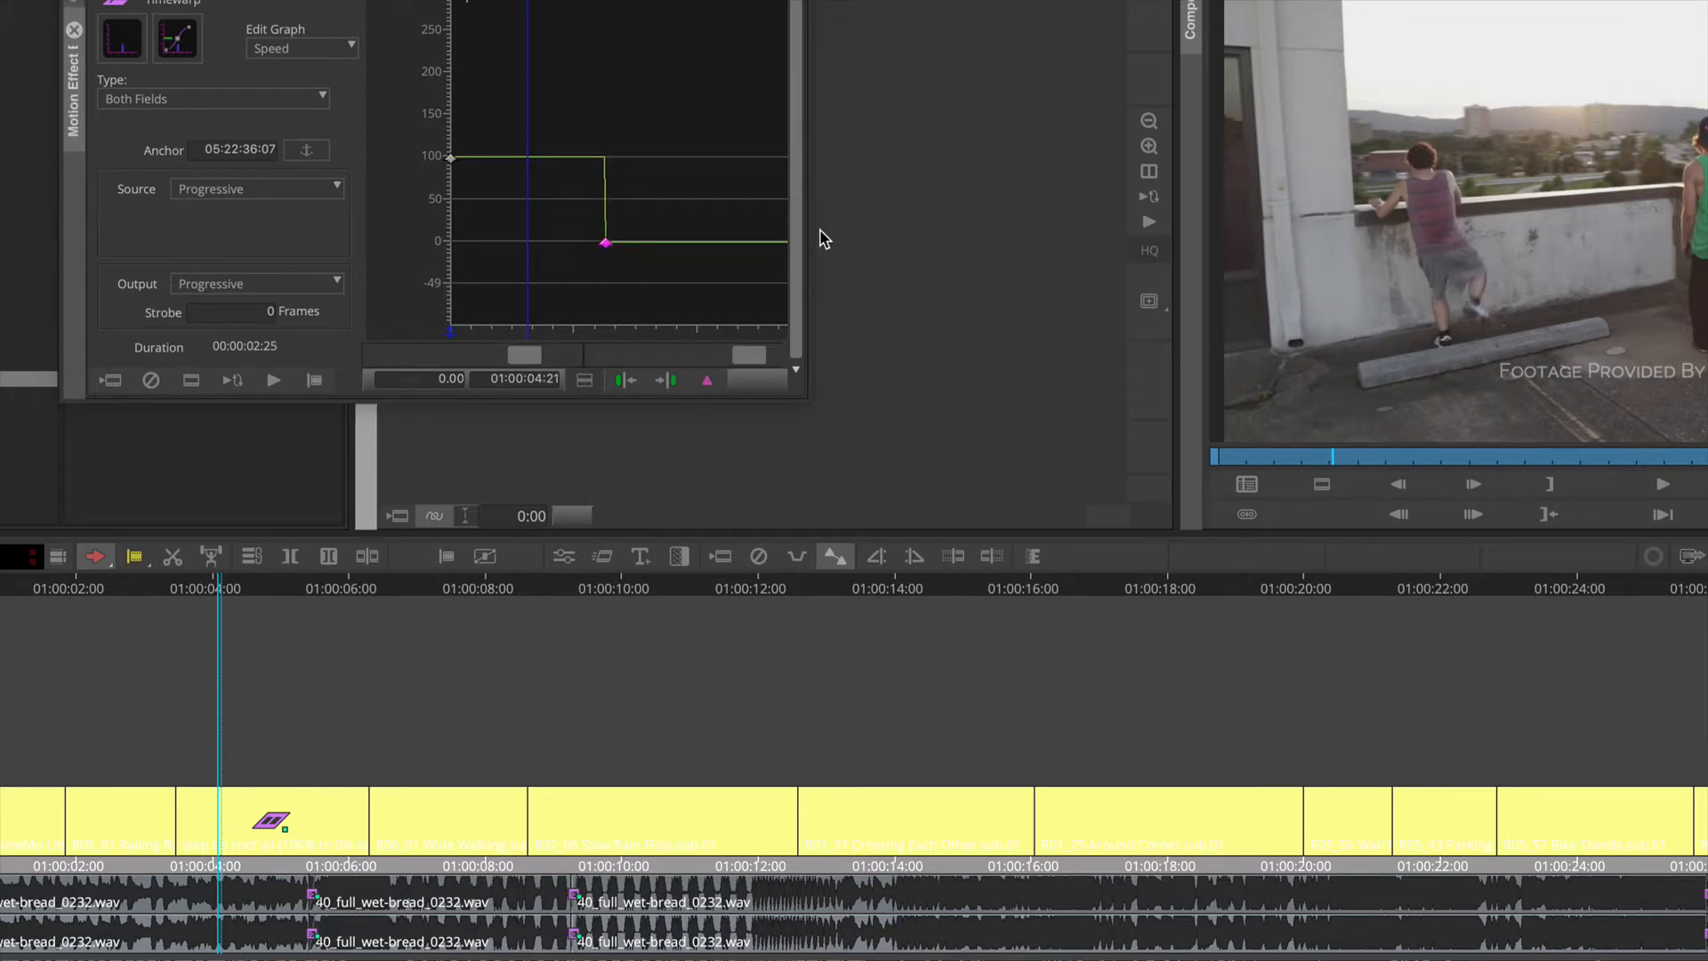
{"action": "left_click", "coordinate": [585, 381]}
{"action": "left_click", "coordinate": [605, 244]}
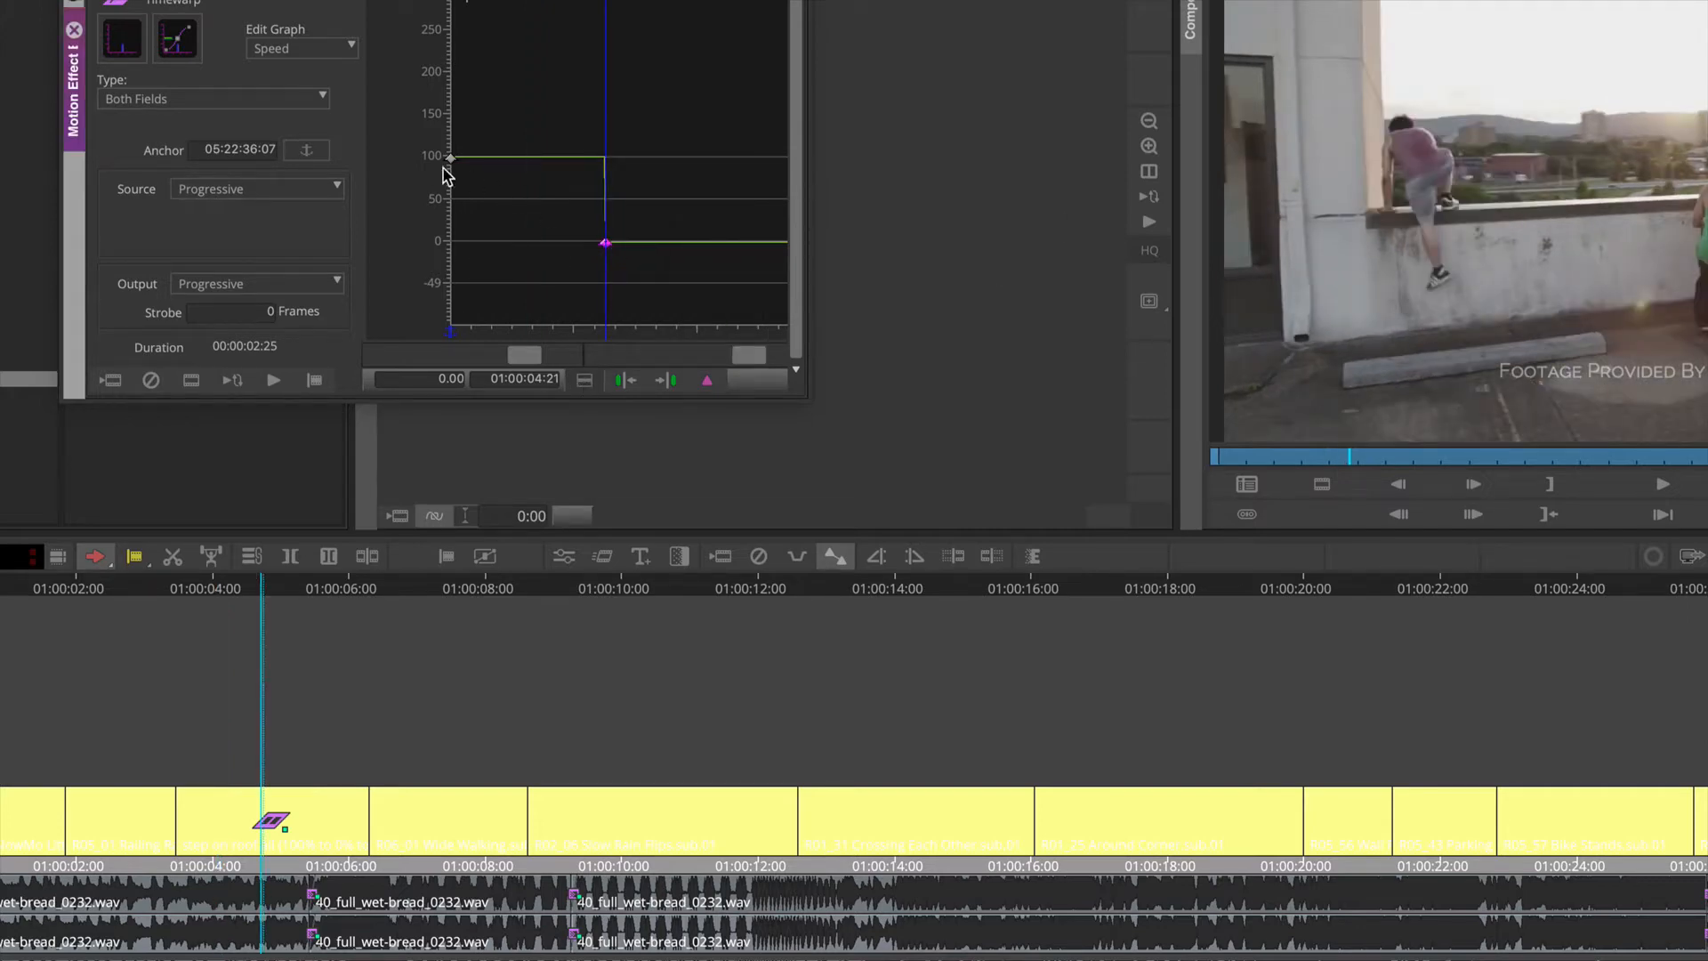
{"action": "right_click", "coordinate": [606, 246]}
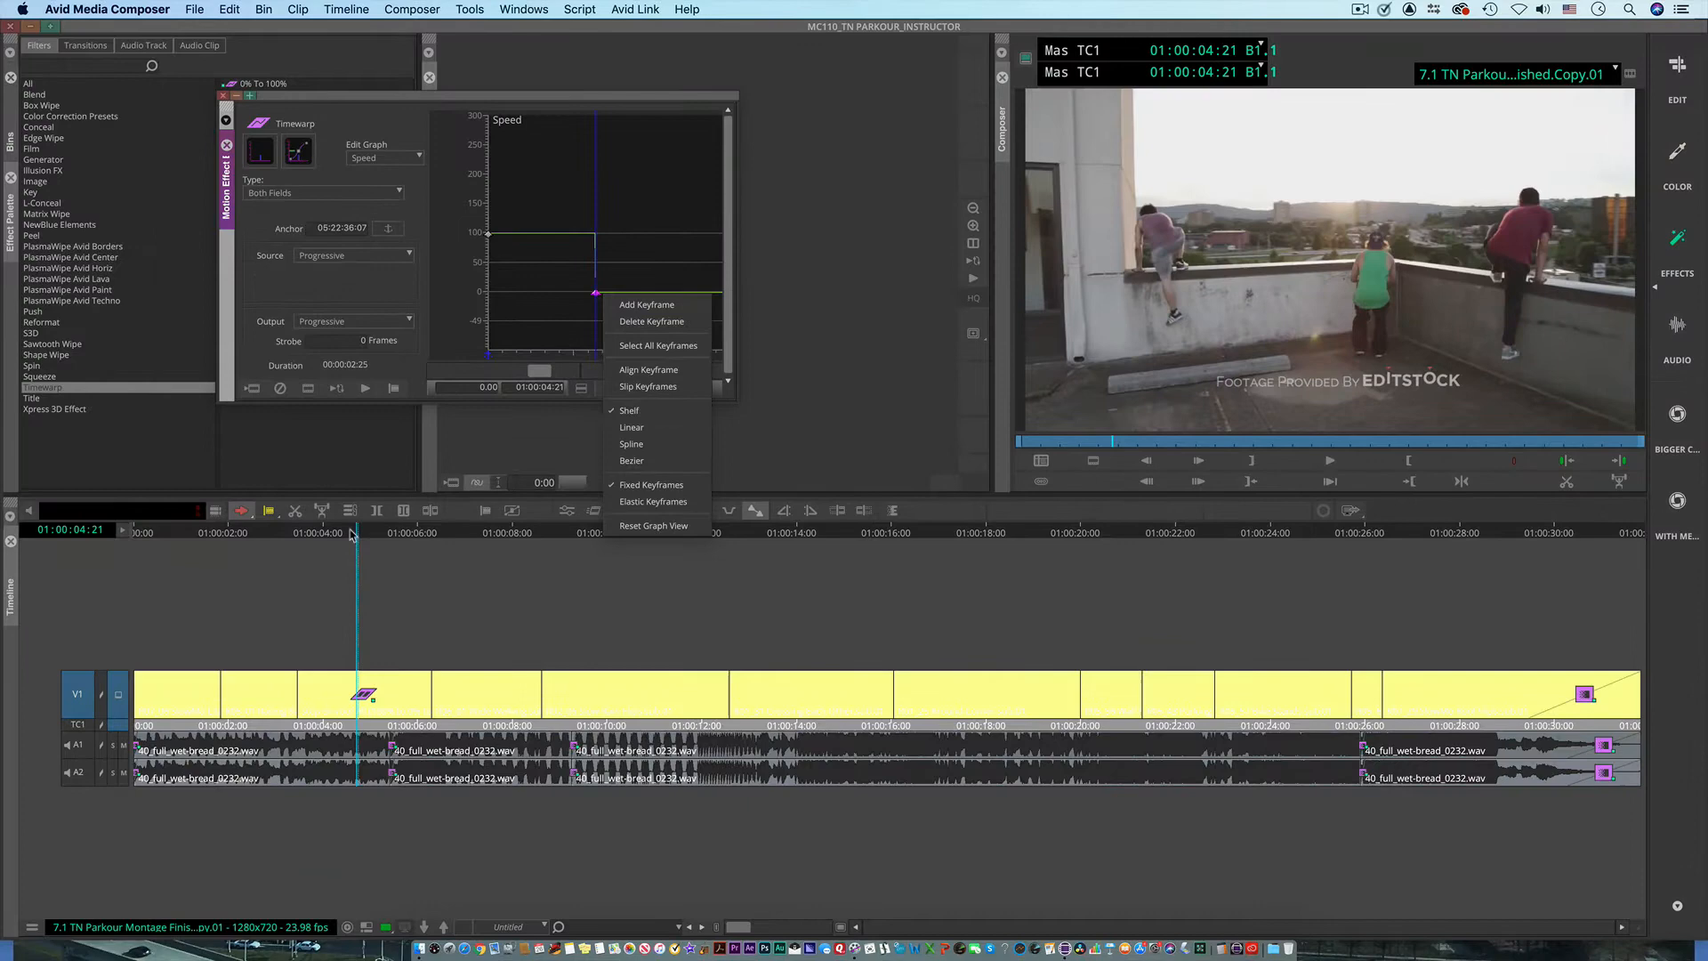
Step: Add a Speed keyframe at 01:00:05:01, try a value of 100, and set it to -100 to play the clip in reverse
{"action": "left_click", "coordinate": [197, 598]}
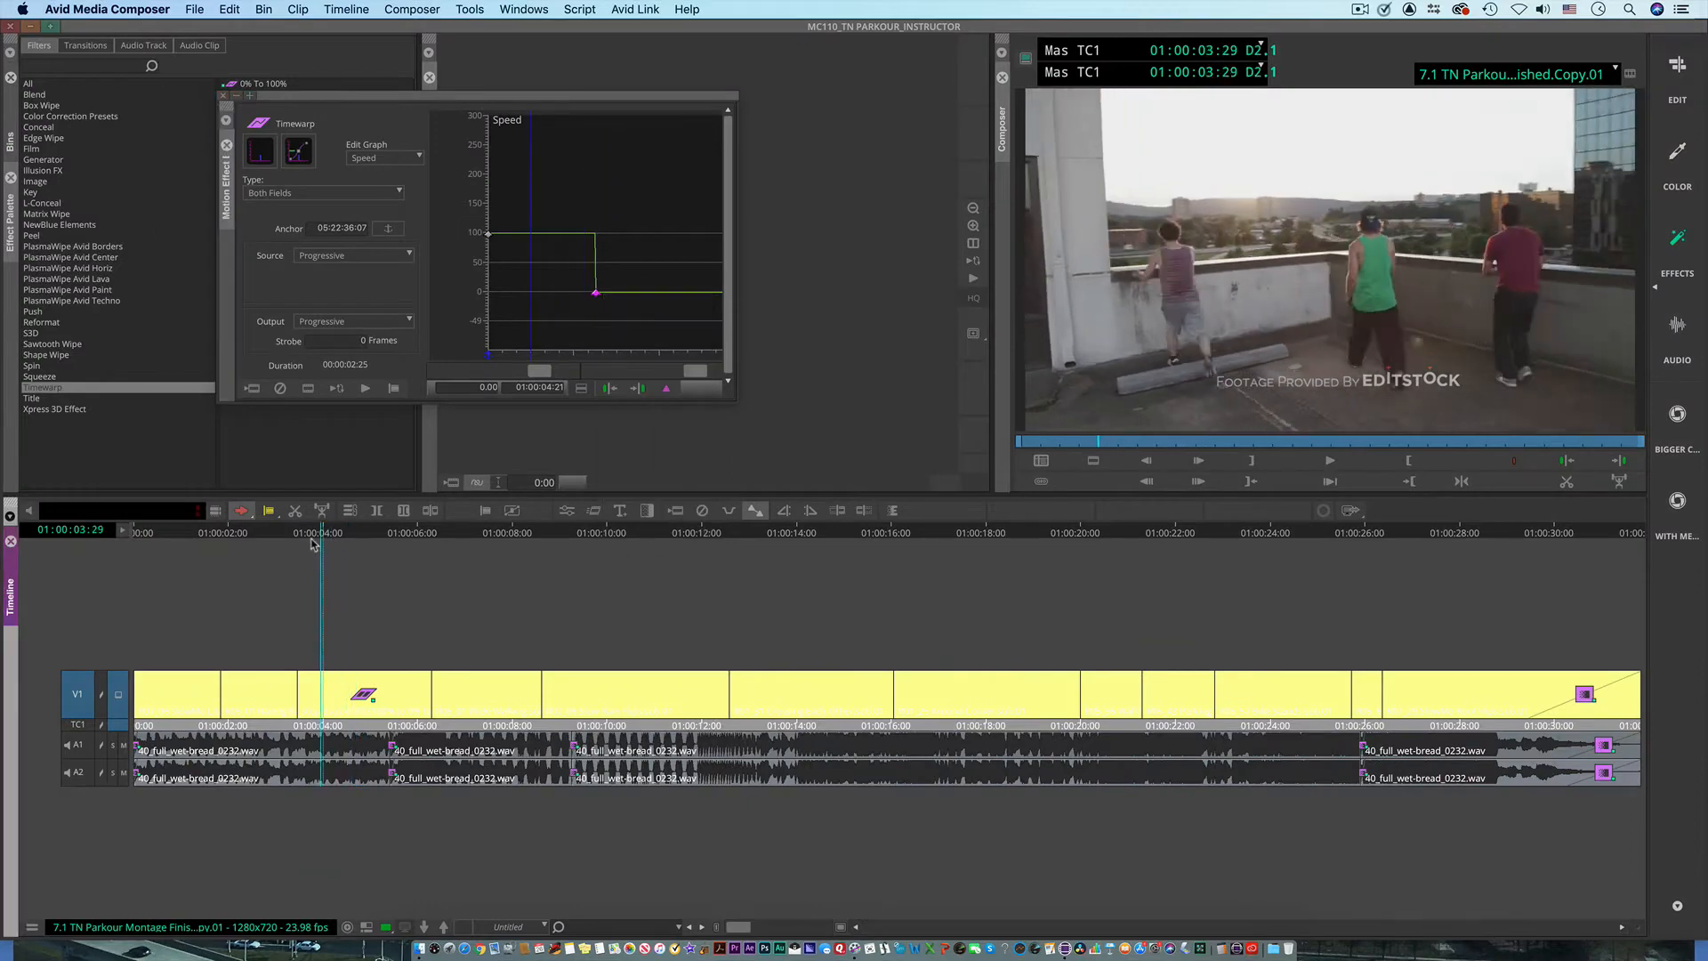
{"action": "left_click_drag", "start_coordinate": [313, 544], "coordinate": [358, 545]}
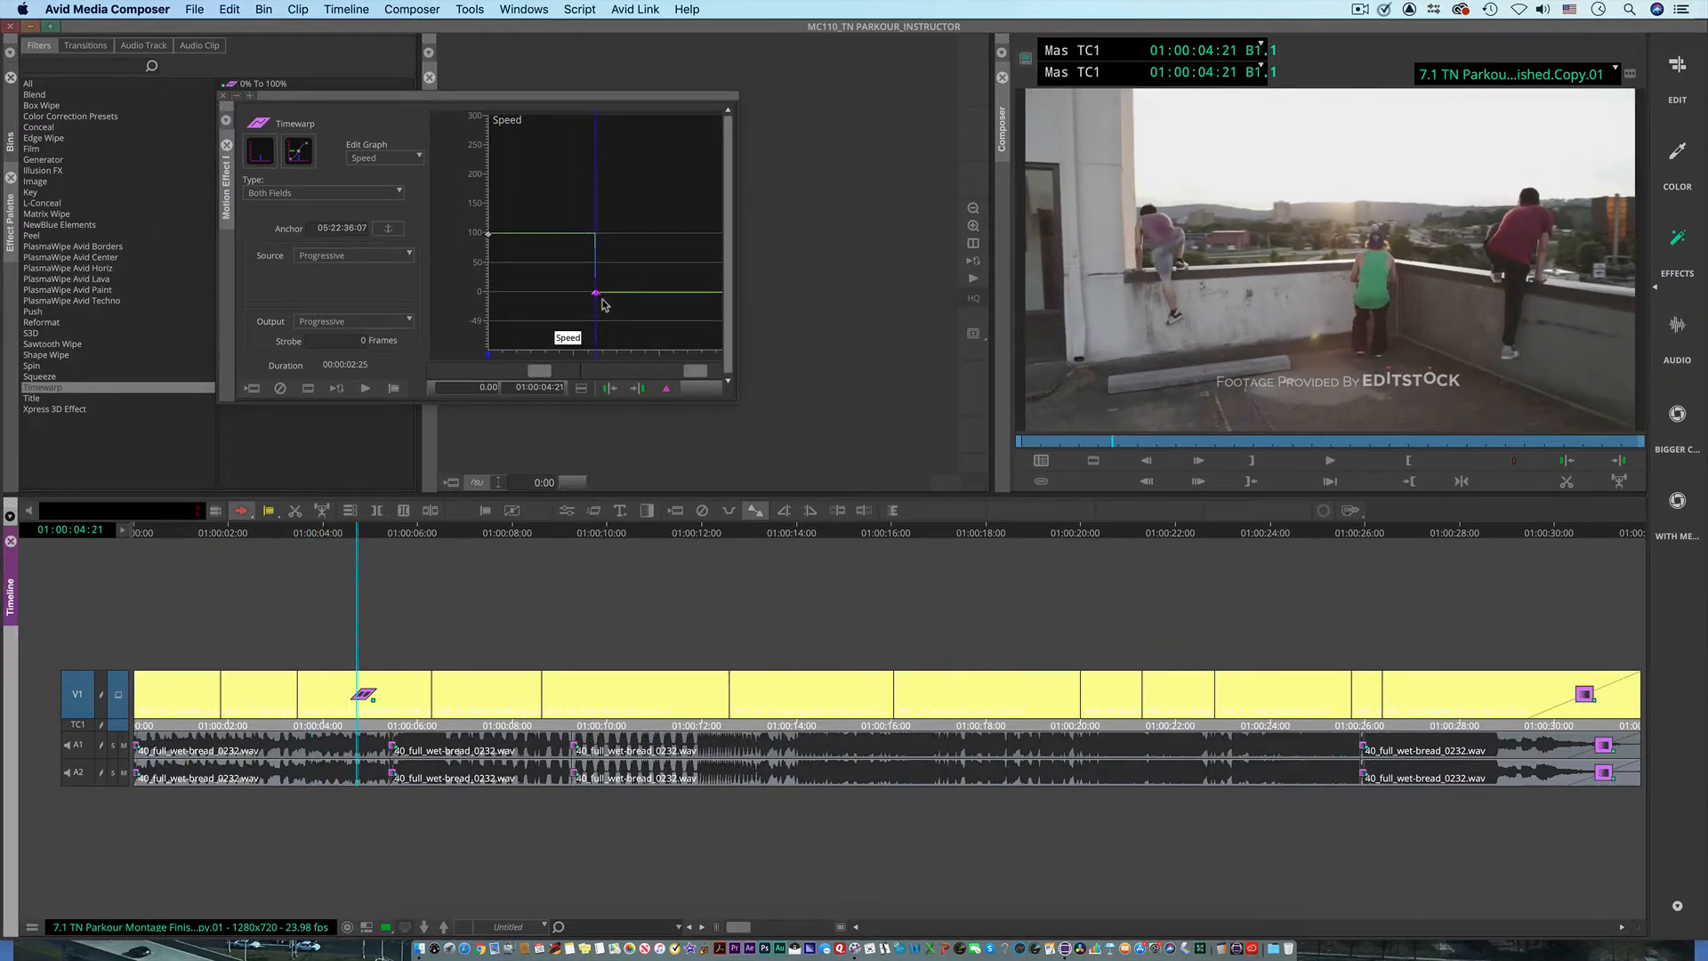
{"action": "left_click_drag", "start_coordinate": [602, 304], "coordinate": [630, 321]}
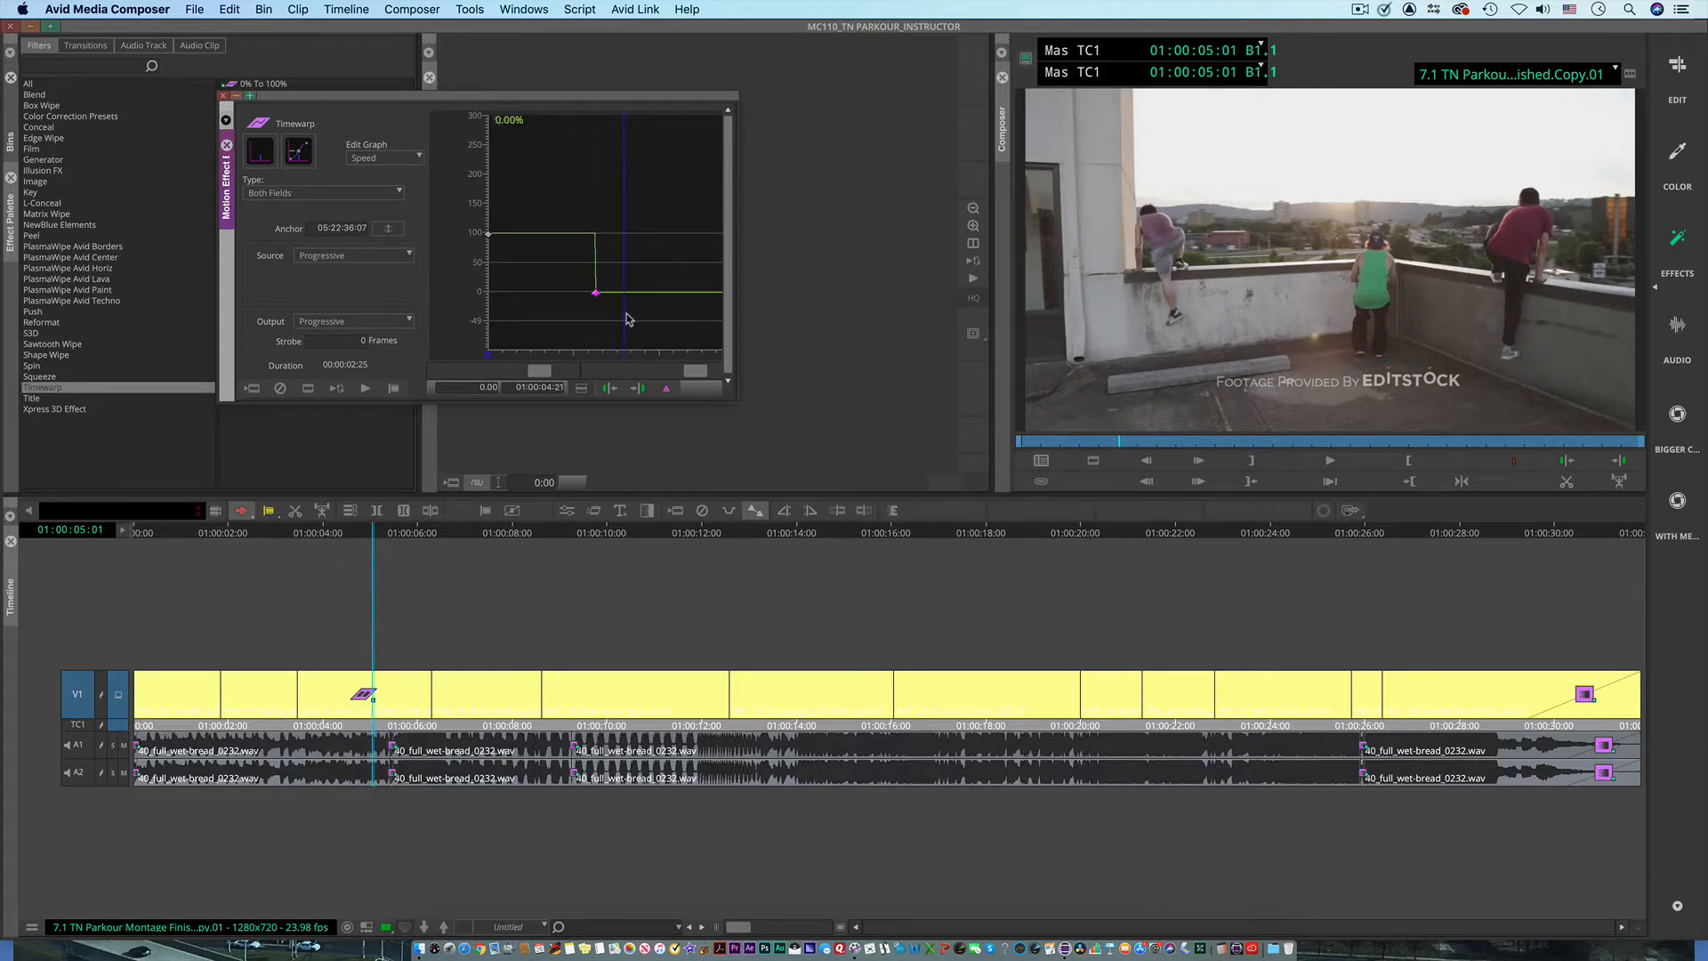
{"action": "left_click", "coordinate": [666, 388]}
{"action": "left_click", "coordinate": [480, 389]}
{"action": "type", "text": "100"}
{"action": "key", "text": "Return"}
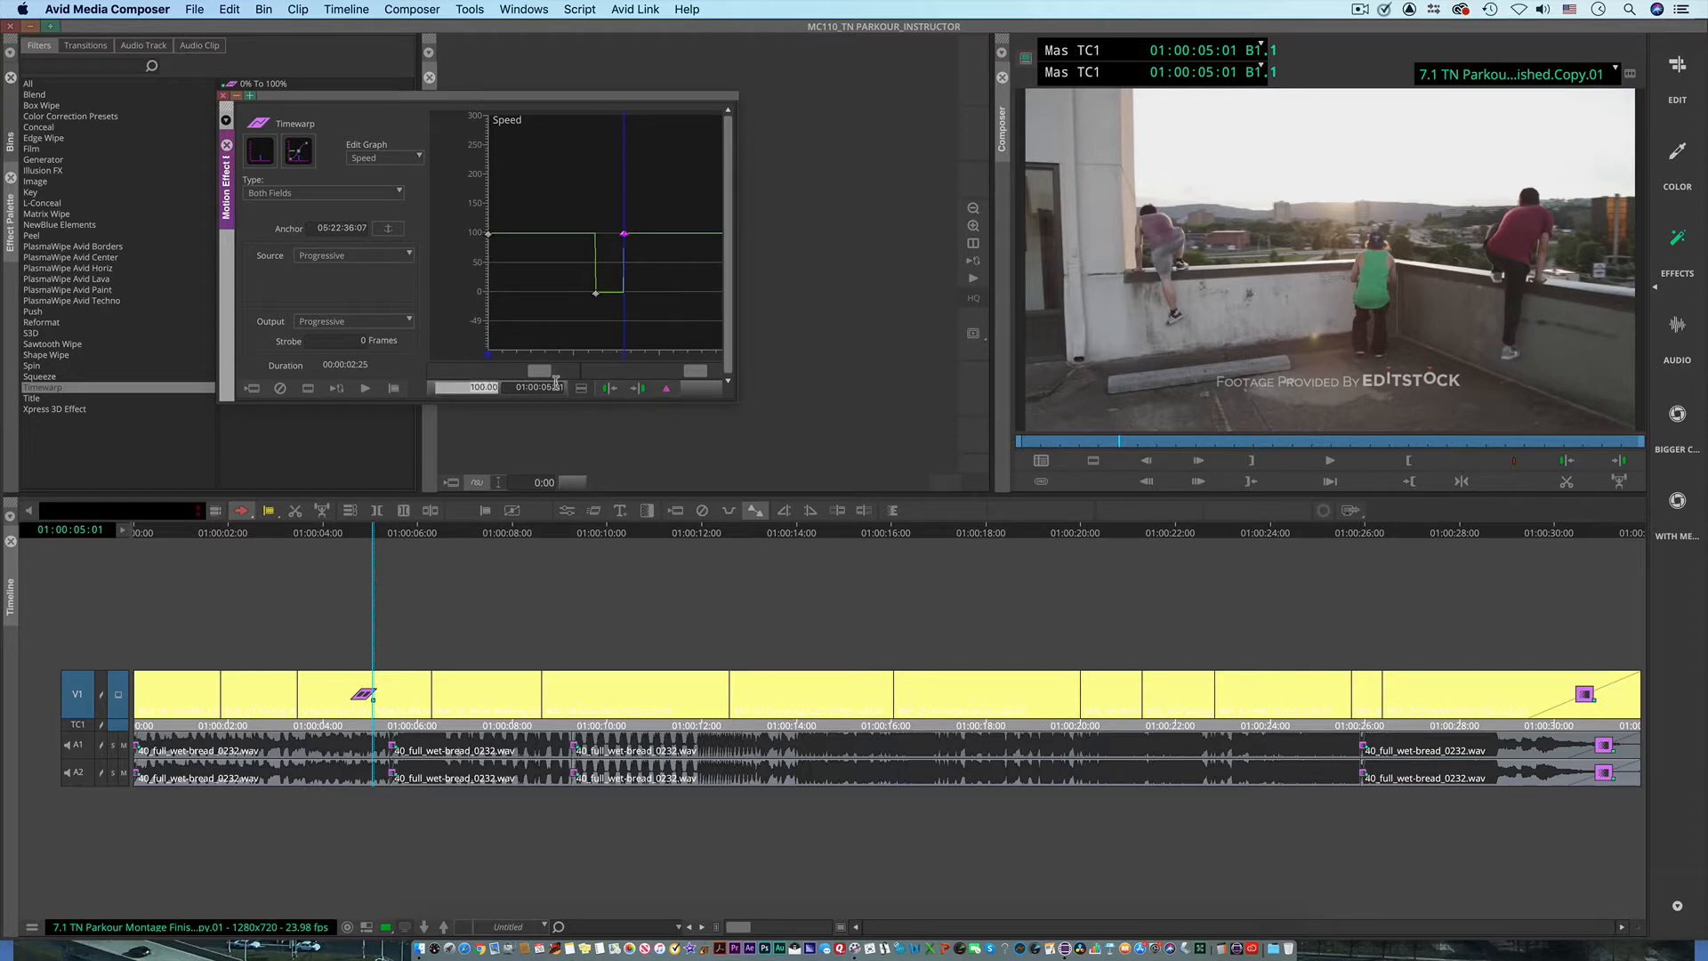
{"action": "type", "text": "-100"}
{"action": "key", "text": "Return"}
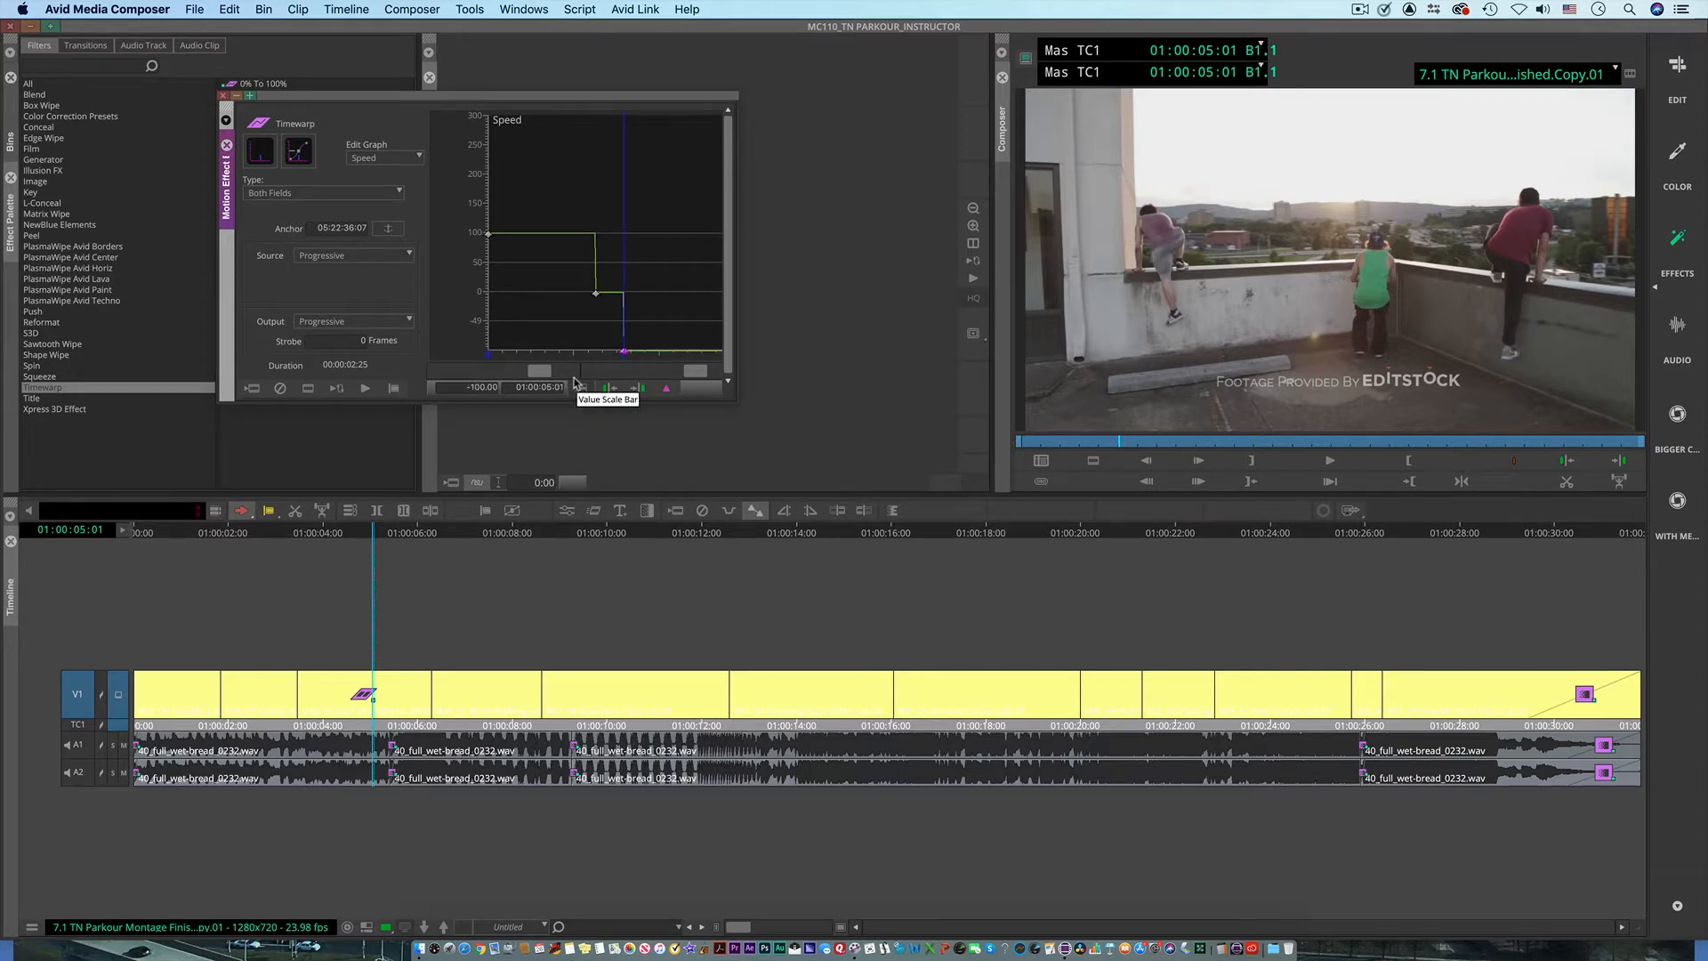
Step: Add a Speed keyframe at 01:00:05:14 and raise it to 0 to freeze the image after the reverse section
{"action": "left_click", "coordinate": [659, 347]}
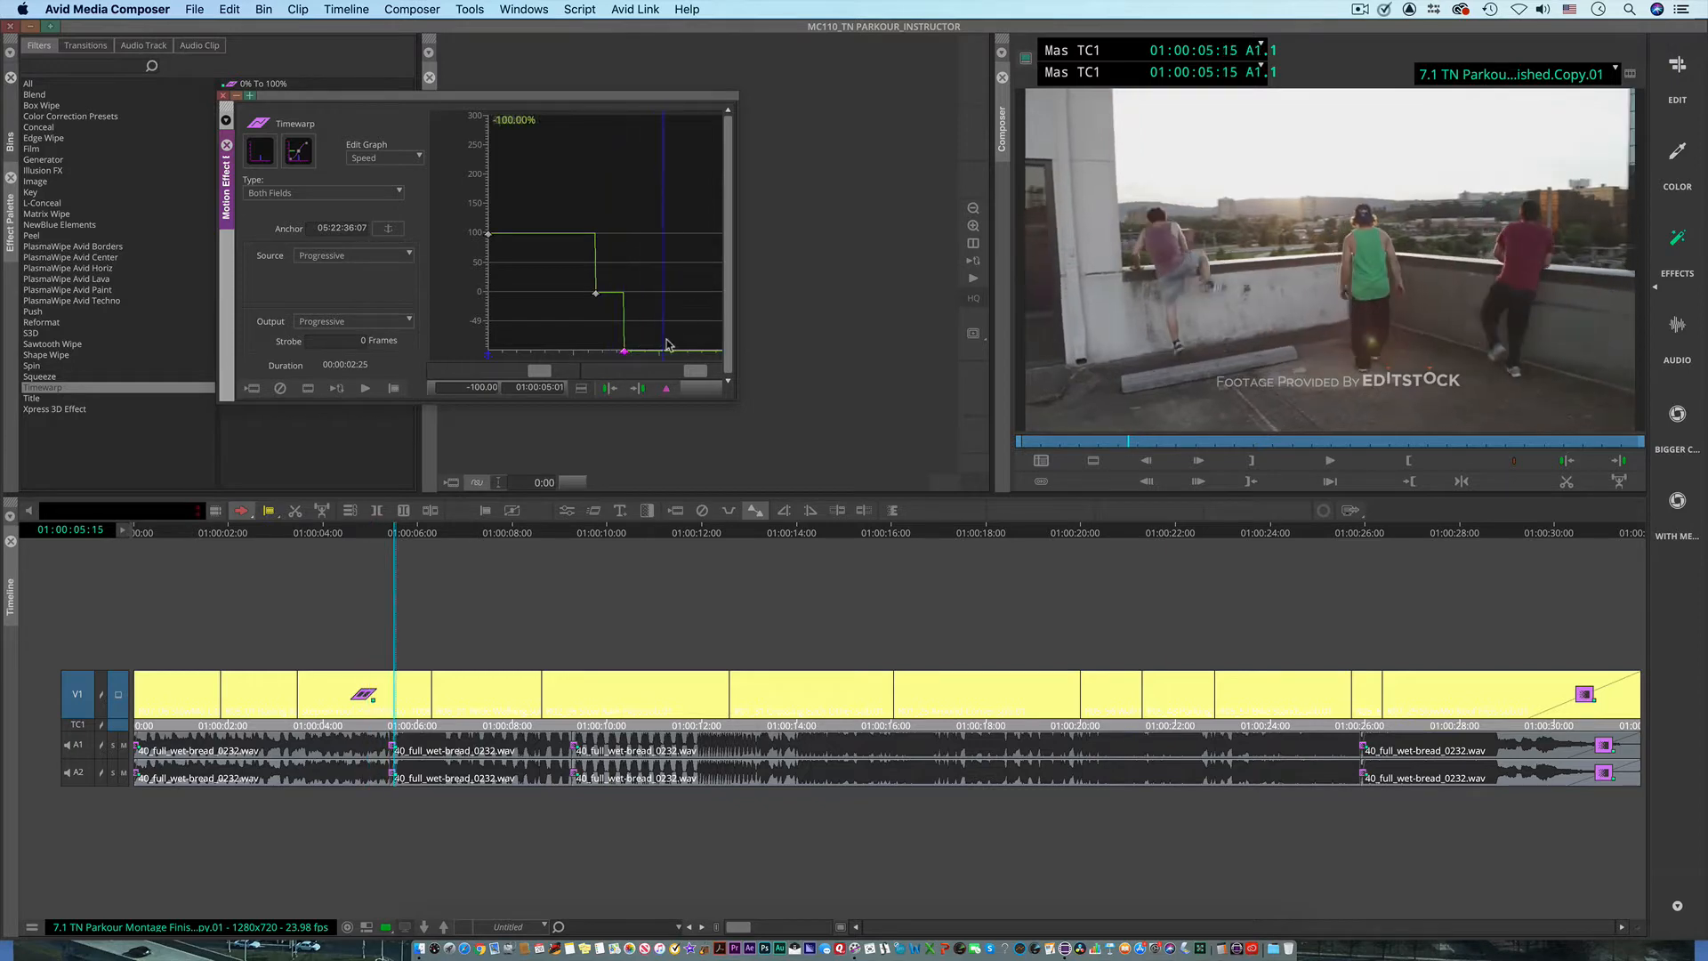
{"action": "left_click", "coordinate": [668, 392]}
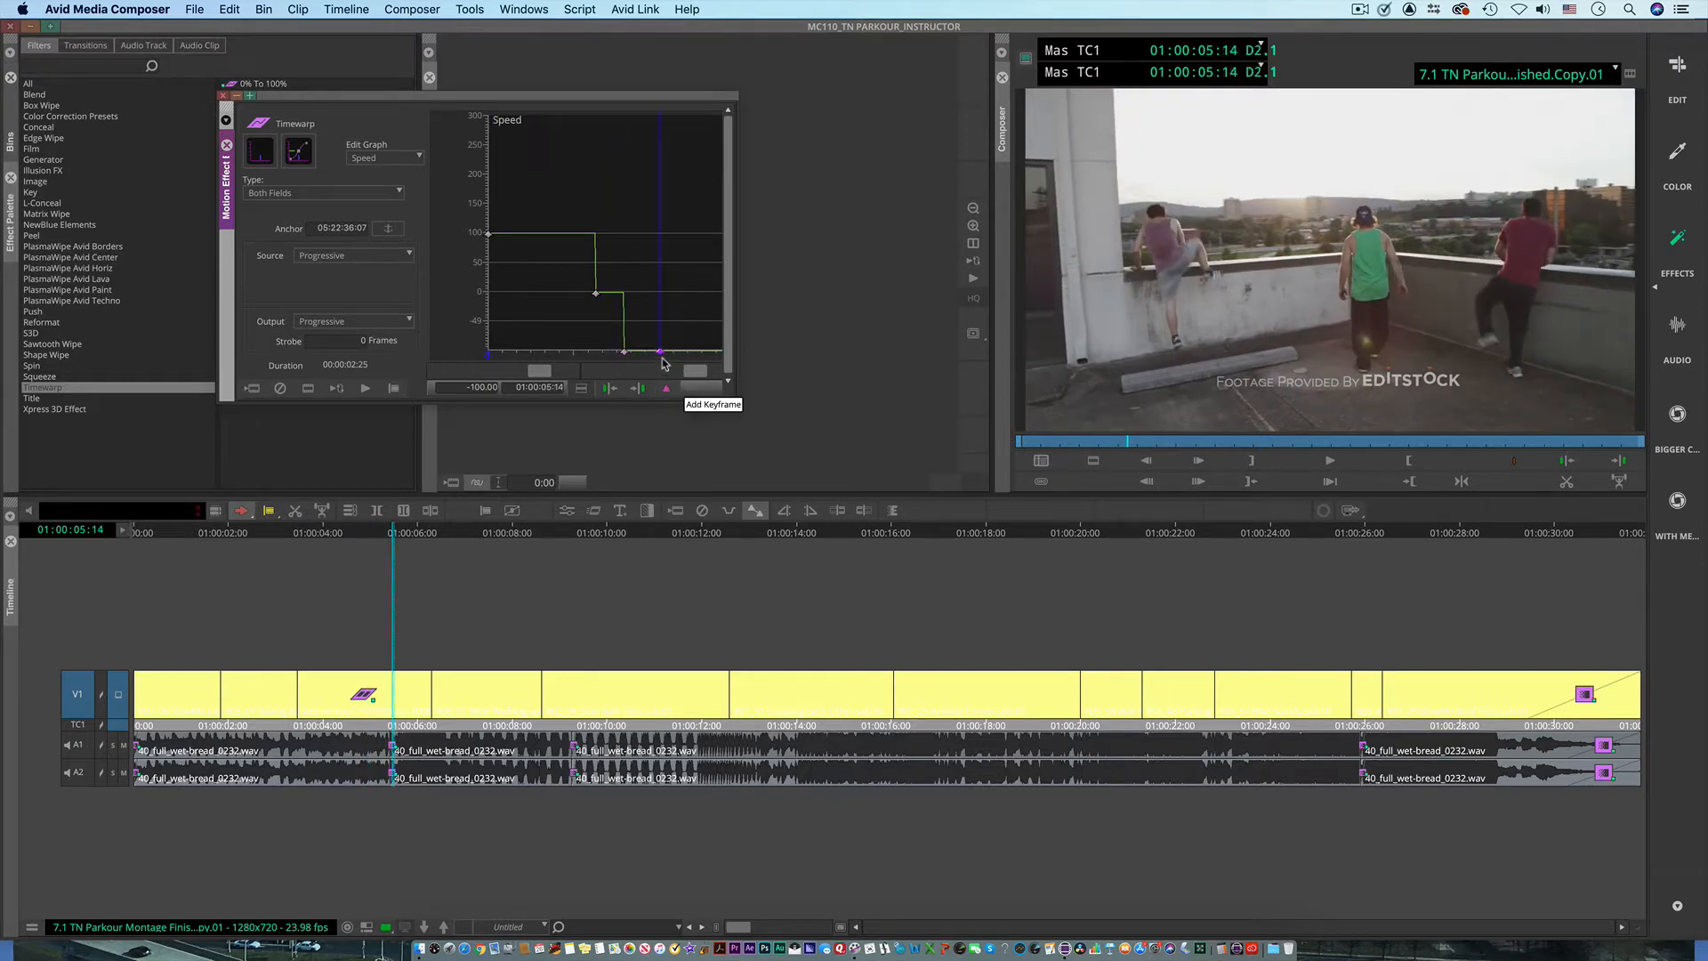
{"action": "left_click_drag", "start_coordinate": [659, 354], "coordinate": [664, 303]}
Step: Play the clip from its start to preview the forward, freeze and reverse sections, and park the playhead at 01:00:04:25
{"action": "left_click_drag", "start_coordinate": [570, 353], "coordinate": [457, 348]}
{"action": "key", "text": "space"}
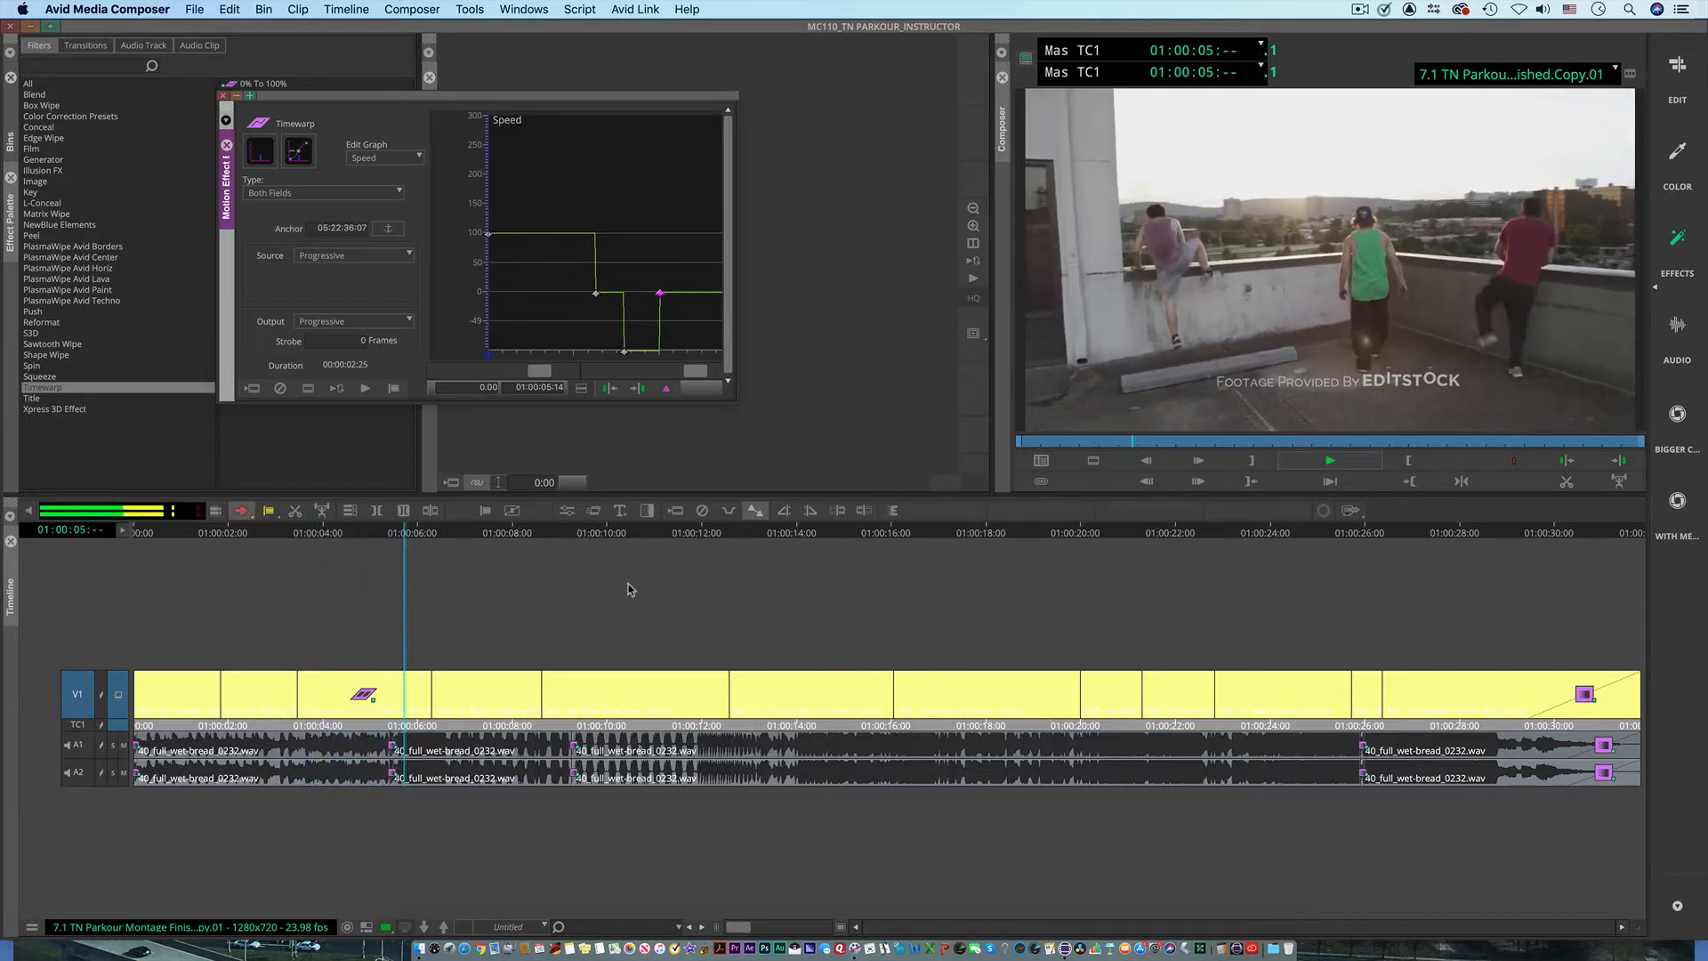
{"action": "key", "text": "space"}
{"action": "left_click_drag", "start_coordinate": [425, 536], "coordinate": [363, 545]}
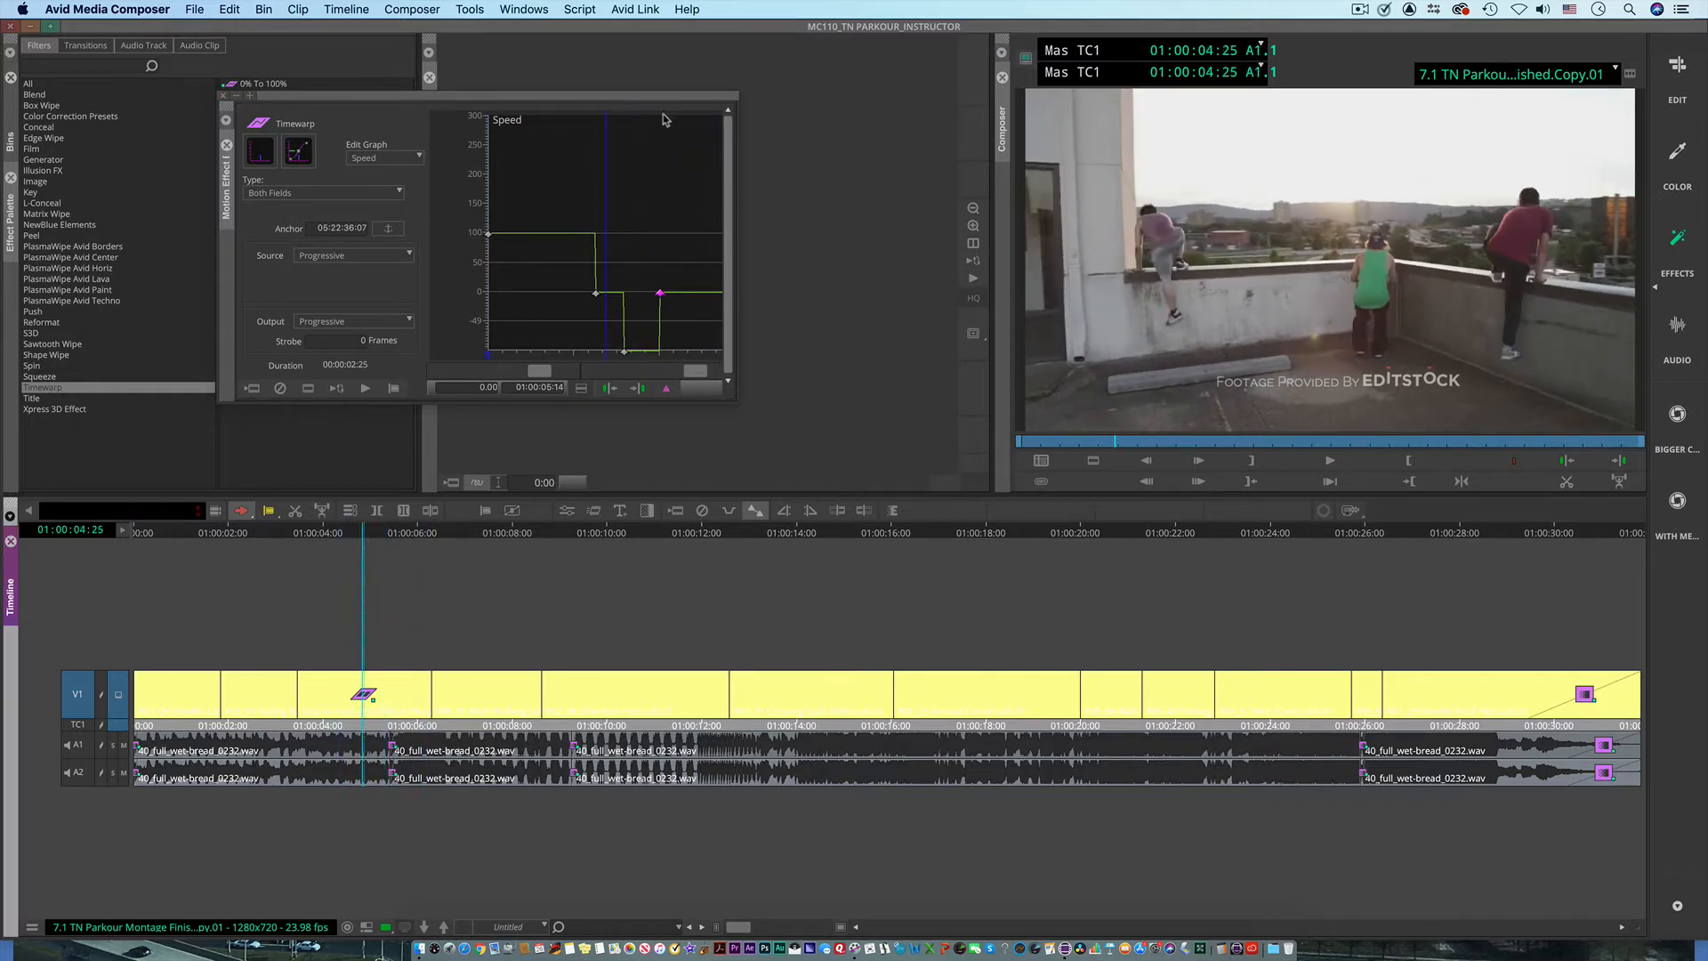
Step: Raise the speed of the first keyframe at 01:00:03:14 to 200
{"action": "left_click", "coordinate": [488, 236]}
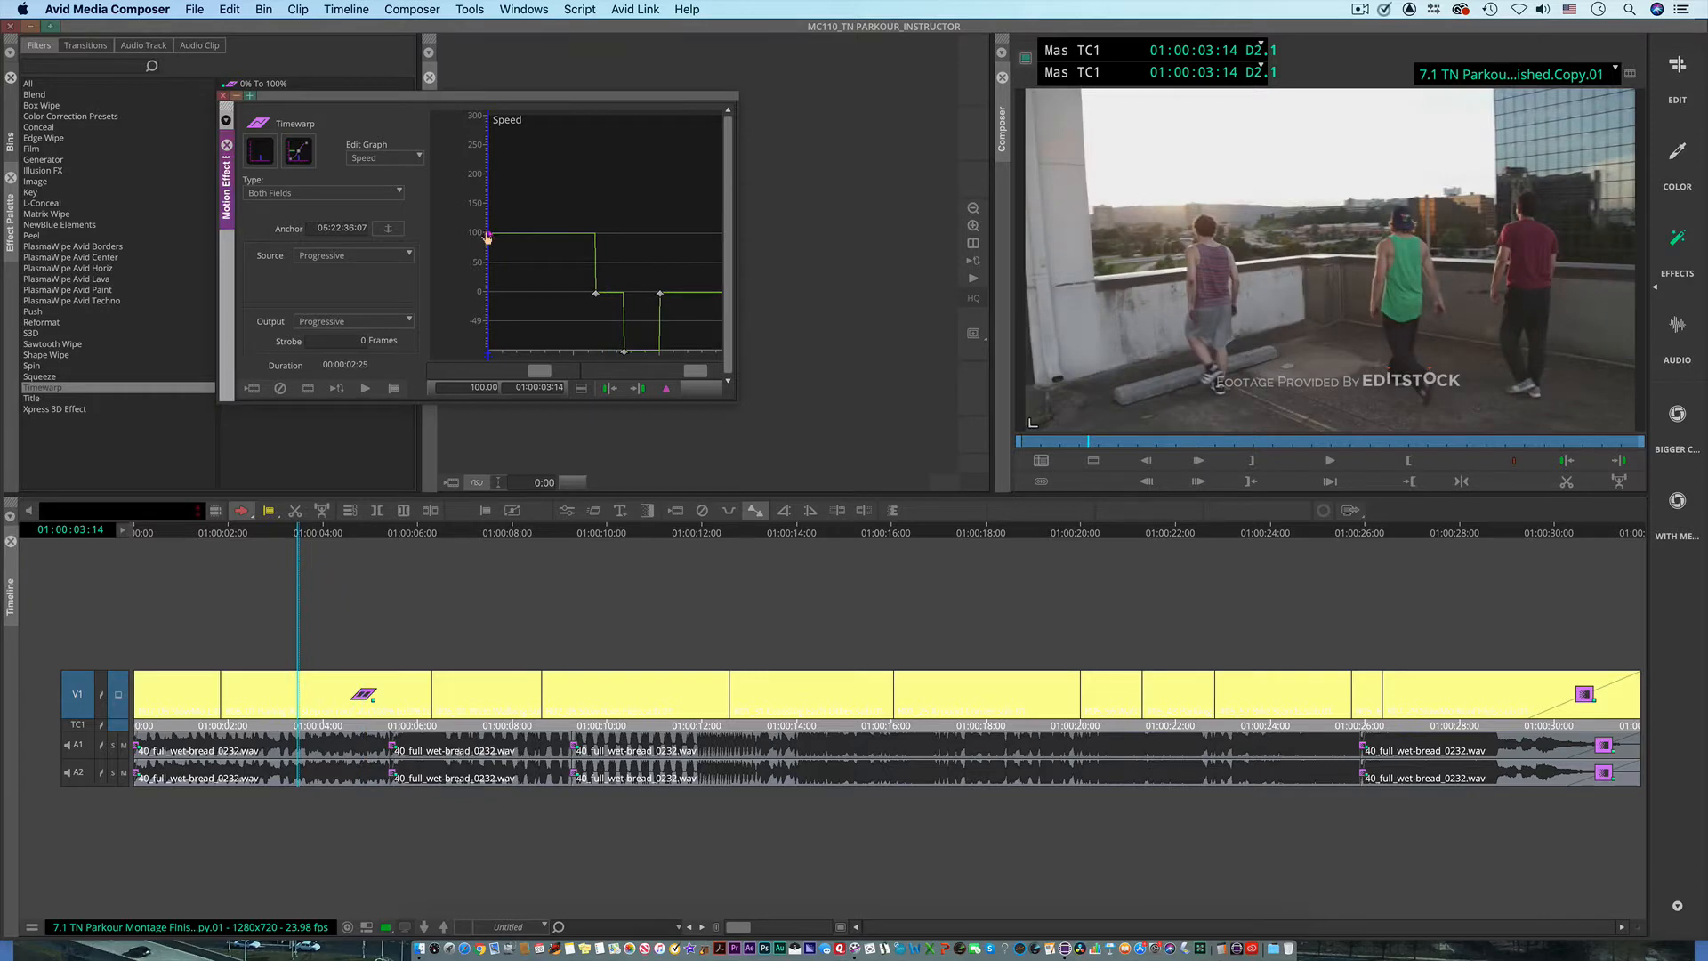
{"action": "left_click_drag", "start_coordinate": [488, 236], "coordinate": [488, 173]}
{"action": "left_click", "coordinate": [456, 388]}
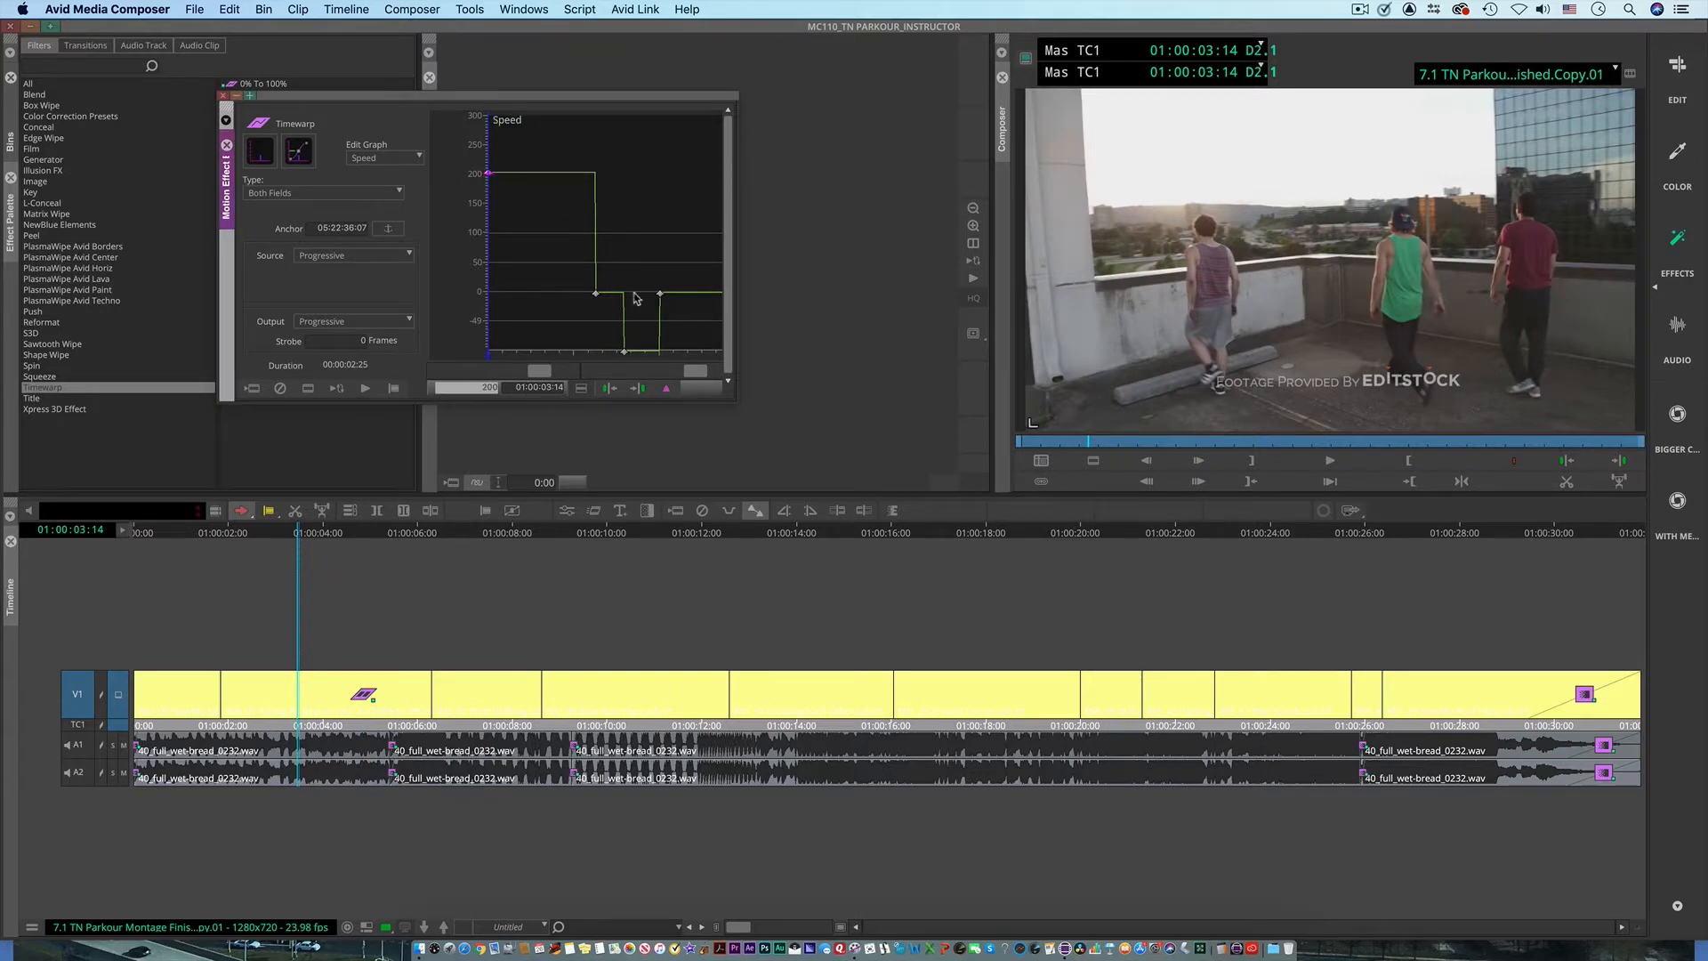
Step: Shift the freeze keyframe to 01:00:04:08, the reverse keyframe to 01:00:04:19 and the second freeze keyframe to 01:00:04:29
{"action": "left_click", "coordinate": [595, 294]}
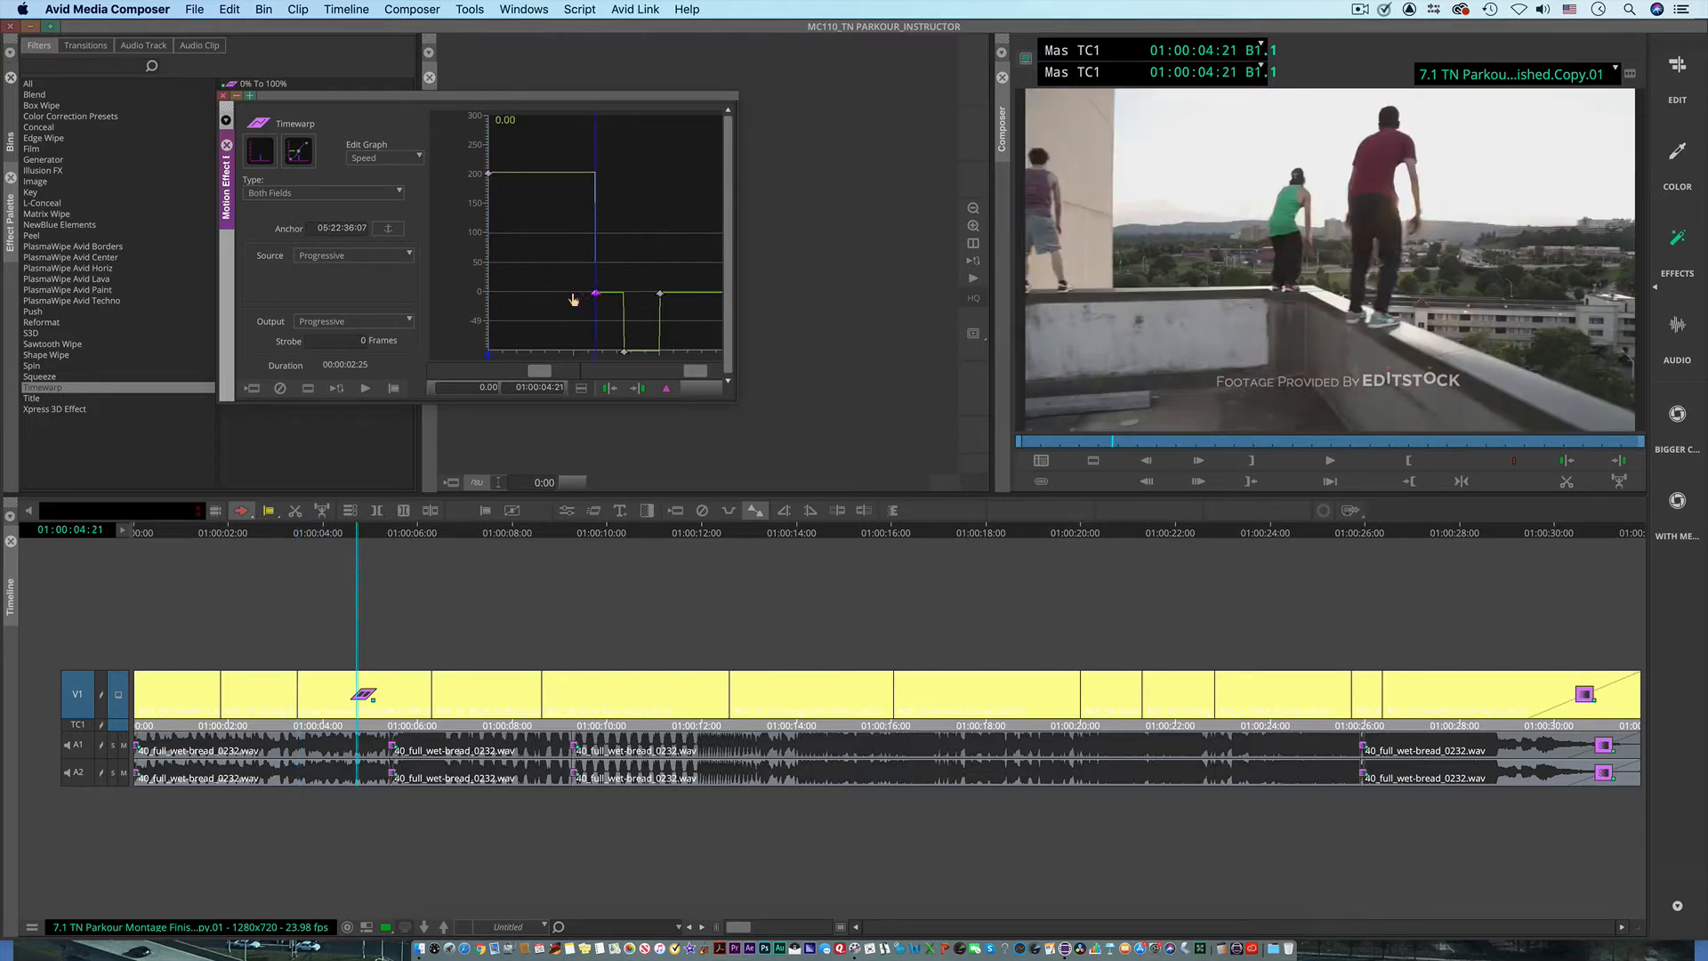
{"action": "left_click_drag", "start_coordinate": [595, 295], "coordinate": [556, 296]}
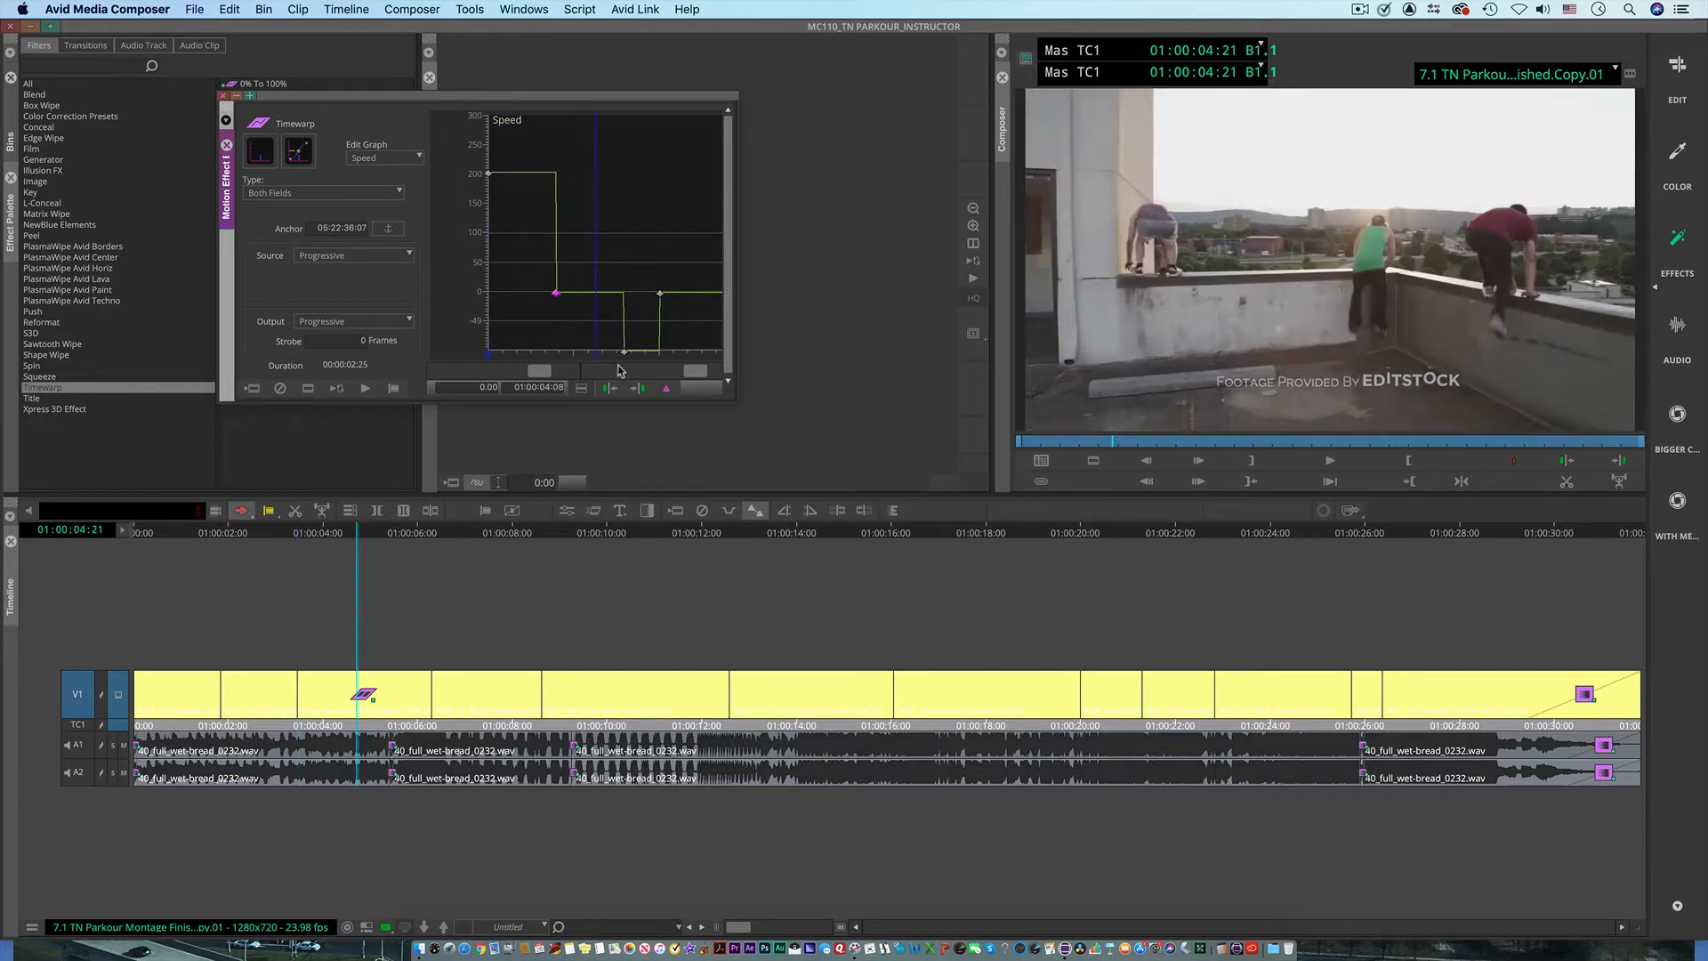
{"action": "left_click_drag", "start_coordinate": [623, 353], "coordinate": [588, 352]}
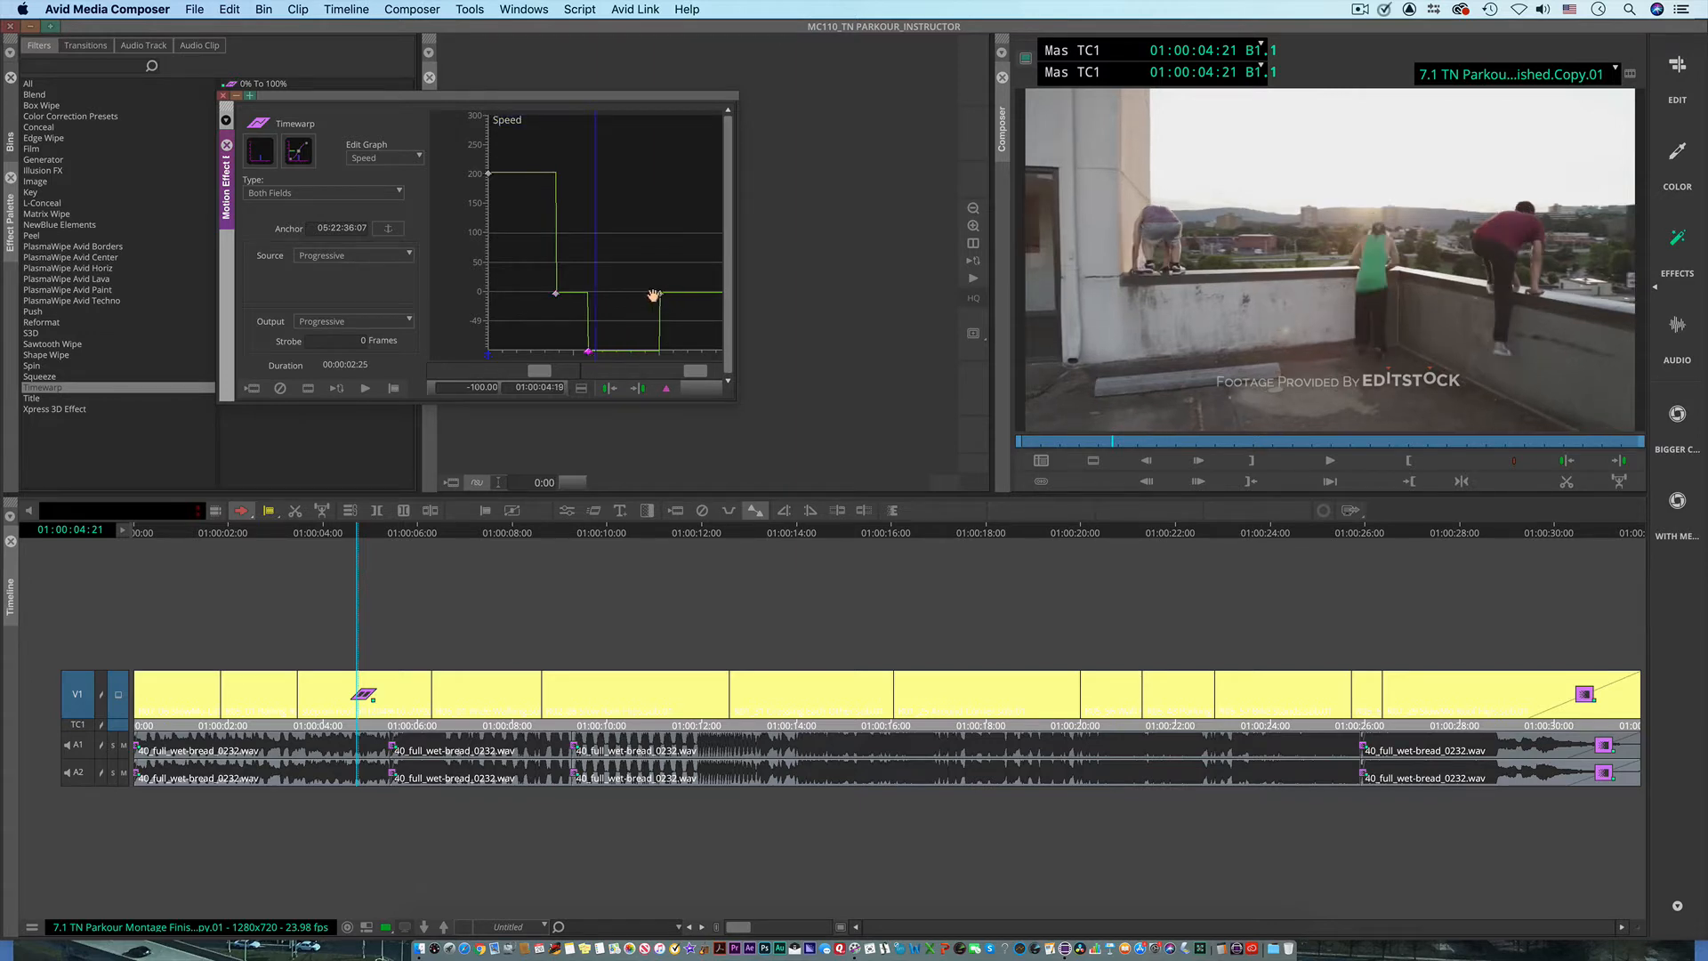
{"action": "left_click_drag", "start_coordinate": [656, 296], "coordinate": [561, 332]}
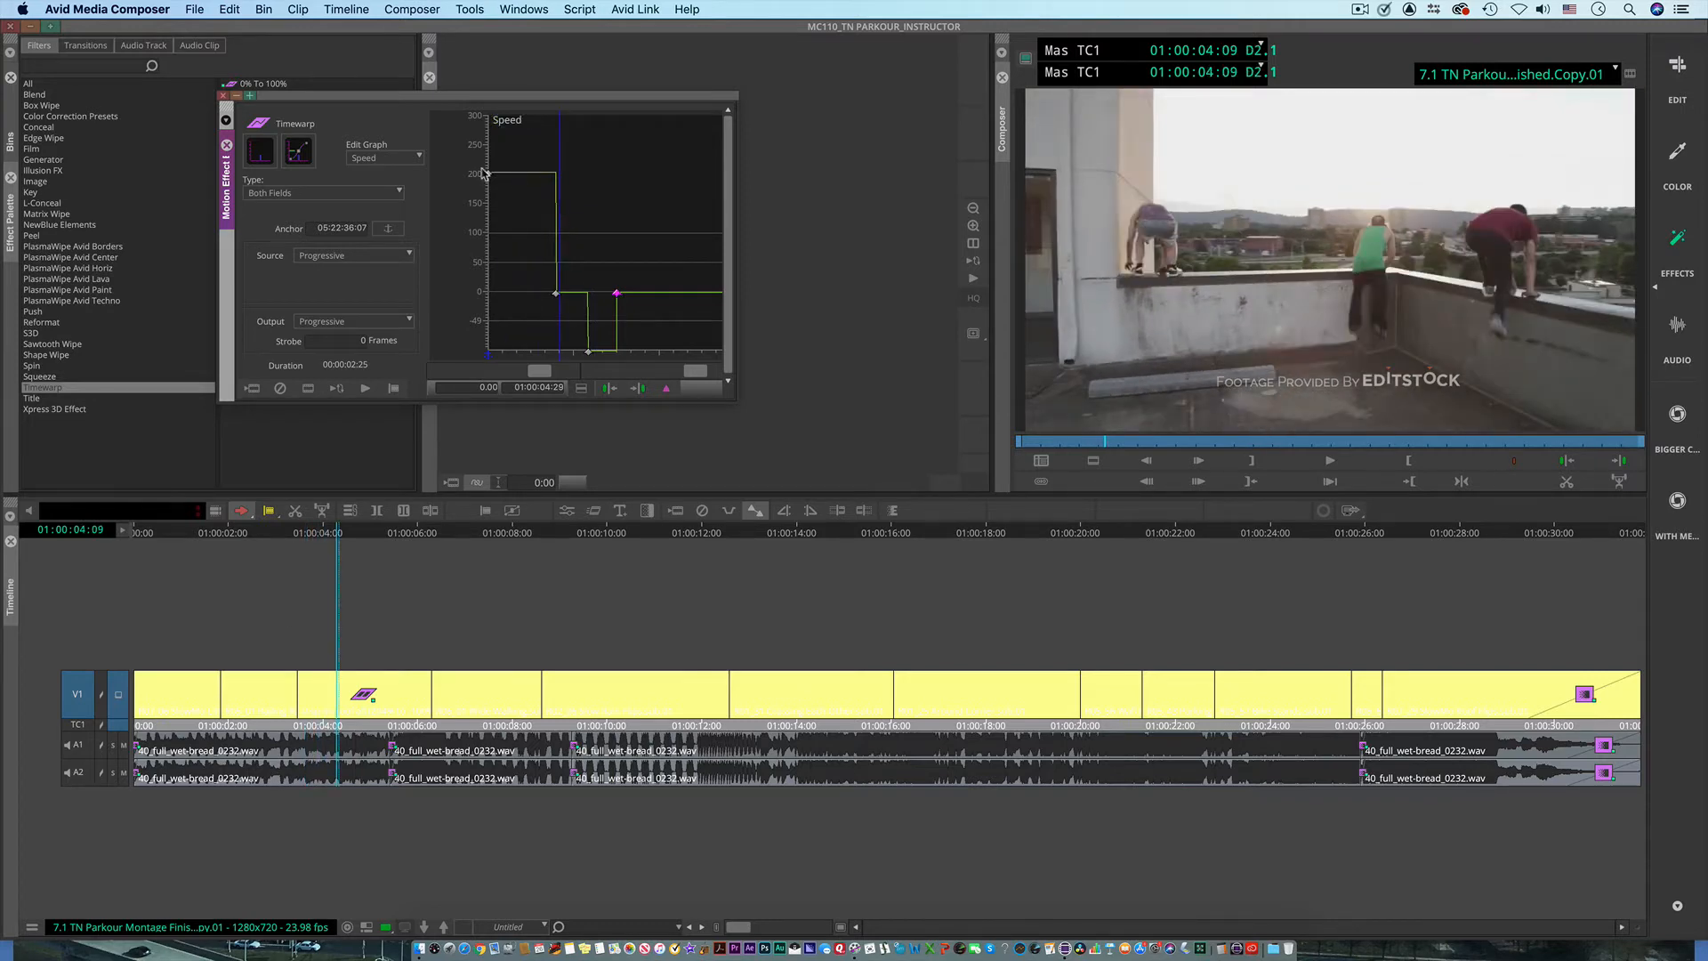
Step: Raise the first keyframe's speed to about 250 and add a final keyframe at 01:00:05:18, also at about 250
{"action": "left_click_drag", "start_coordinate": [489, 179], "coordinate": [488, 148]}
{"action": "mouse_move", "coordinate": [505, 311]}
{"action": "left_mouse_down"}
{"action": "mouse_move", "coordinate": [640, 328]}
{"action": "mouse_move", "coordinate": [610, 337]}
{"action": "mouse_move", "coordinate": [633, 300]}
{"action": "mouse_move", "coordinate": [591, 340]}
{"action": "mouse_move", "coordinate": [692, 342]}
{"action": "mouse_move", "coordinate": [637, 297]}
{"action": "mouse_move", "coordinate": [675, 308]}
{"action": "mouse_move", "coordinate": [689, 147]}
{"action": "mouse_move", "coordinate": [493, 319]}
{"action": "left_mouse_up"}
{"action": "left_click", "coordinate": [669, 392]}
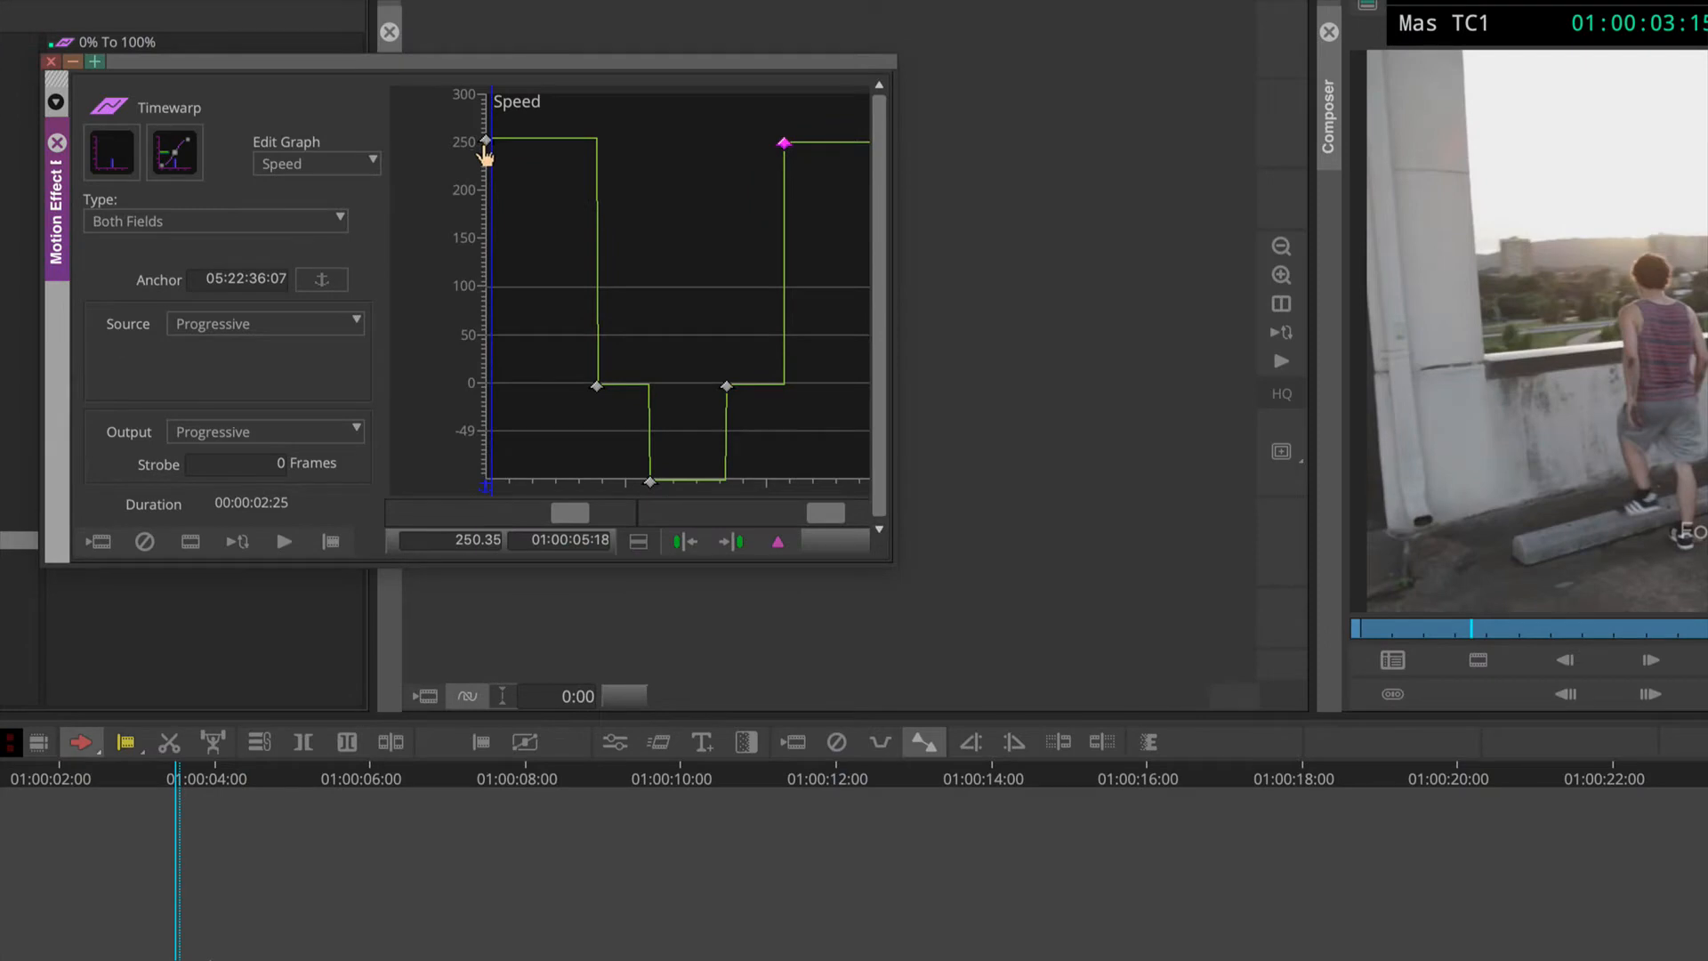
Step: Set the speed of both the first keyframe at 01:00:03:14 and the last keyframe at 01:00:05:18 to exactly 250
{"action": "left_click_drag", "start_coordinate": [485, 156], "coordinate": [778, 211]}
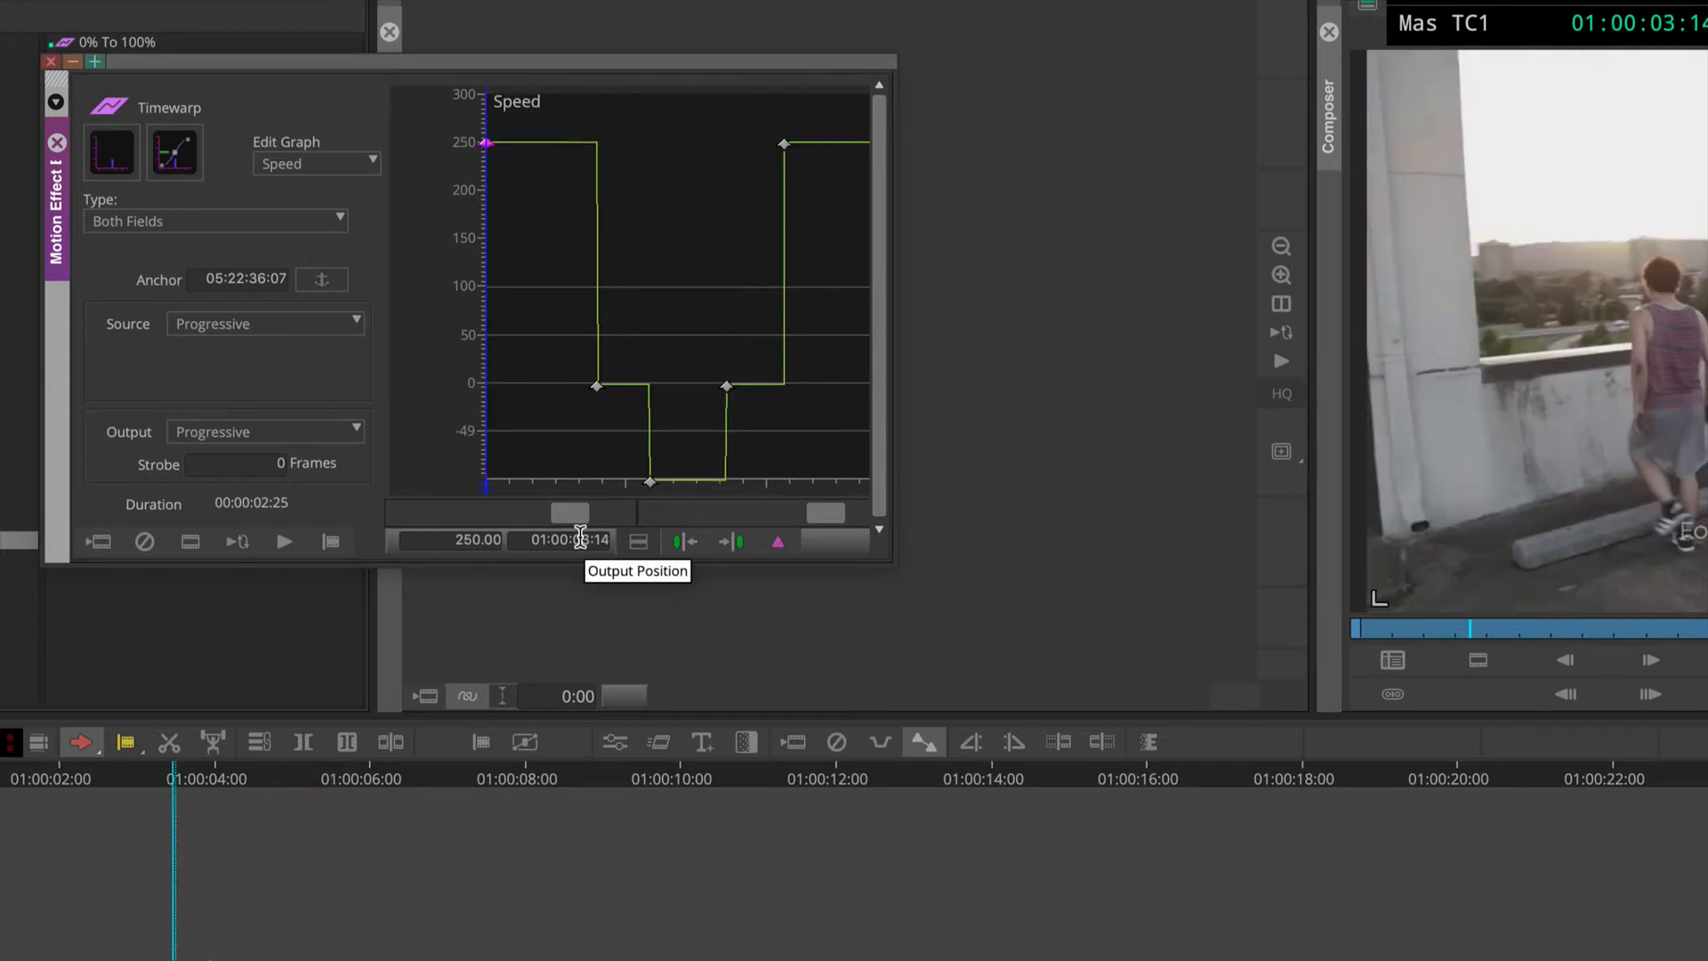
{"action": "left_click", "coordinate": [783, 144]}
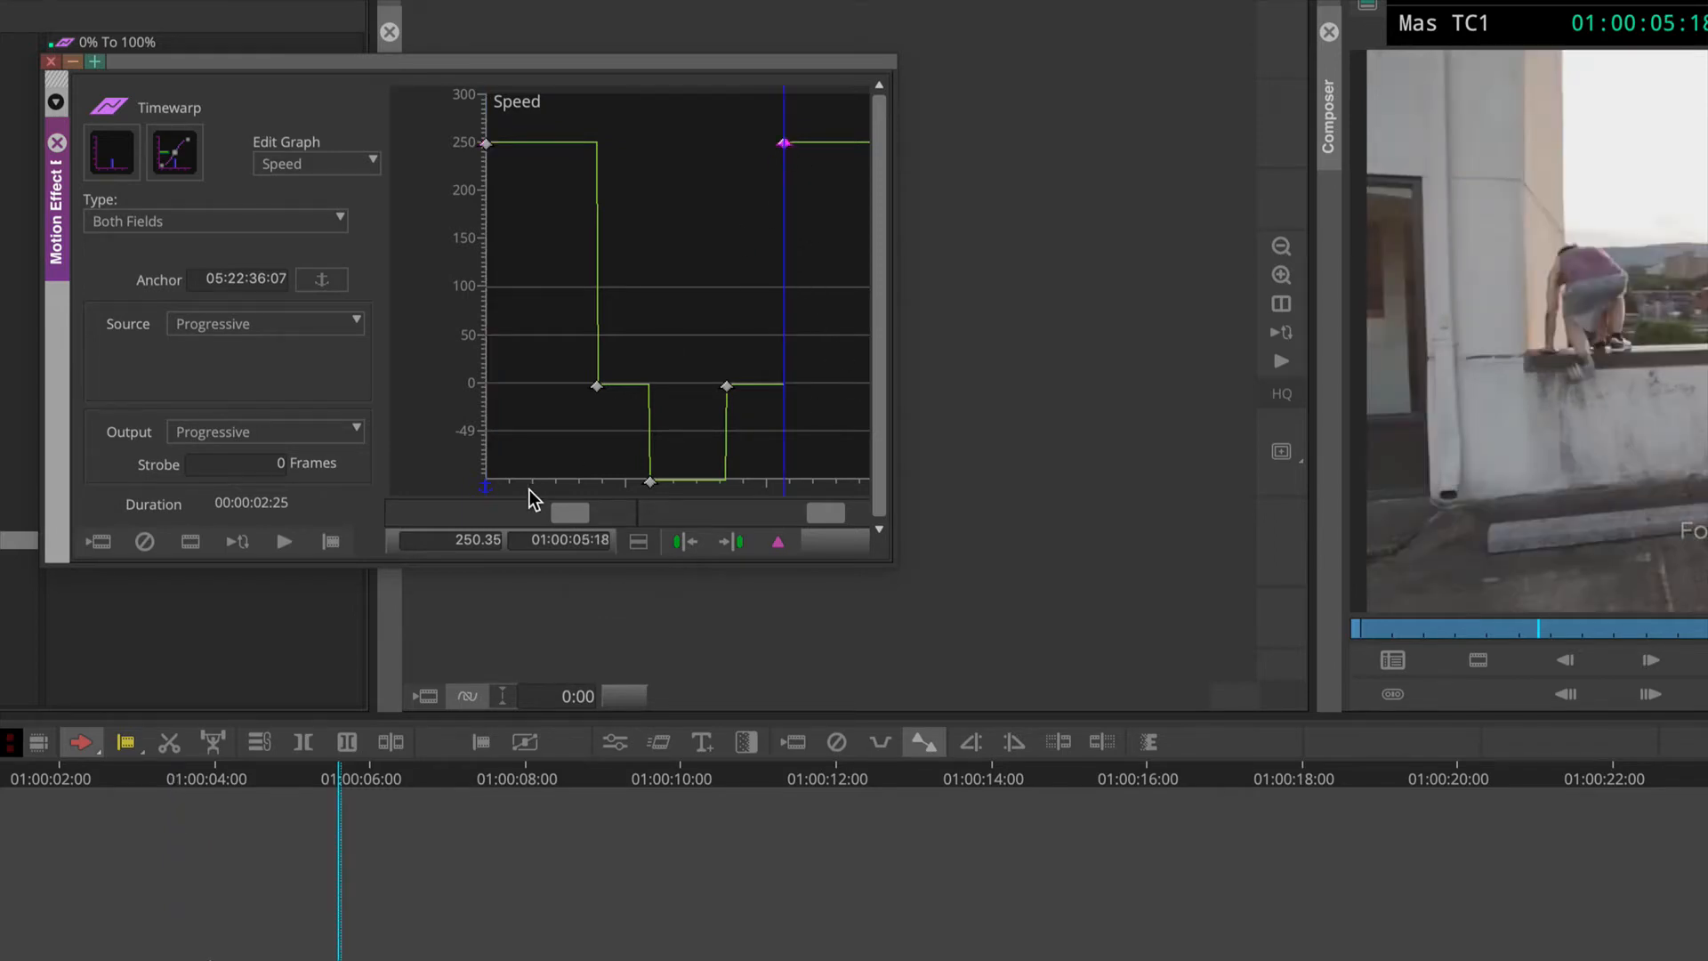
{"action": "left_click", "coordinate": [445, 540]}
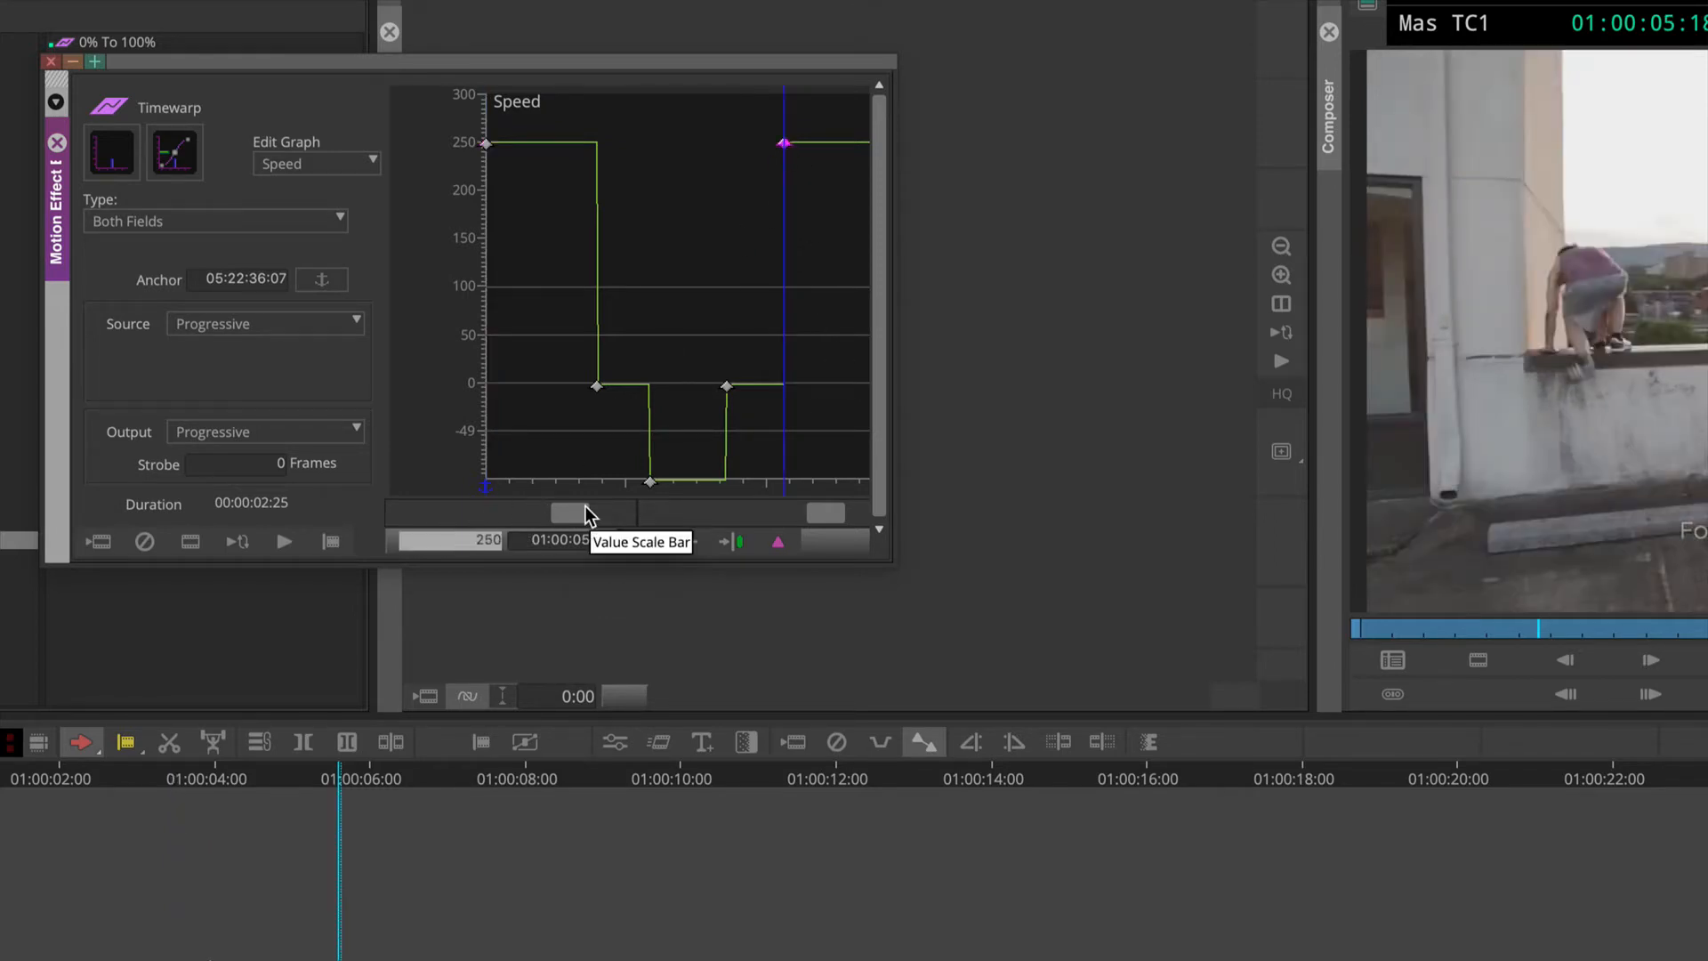
{"action": "key", "text": "Return"}
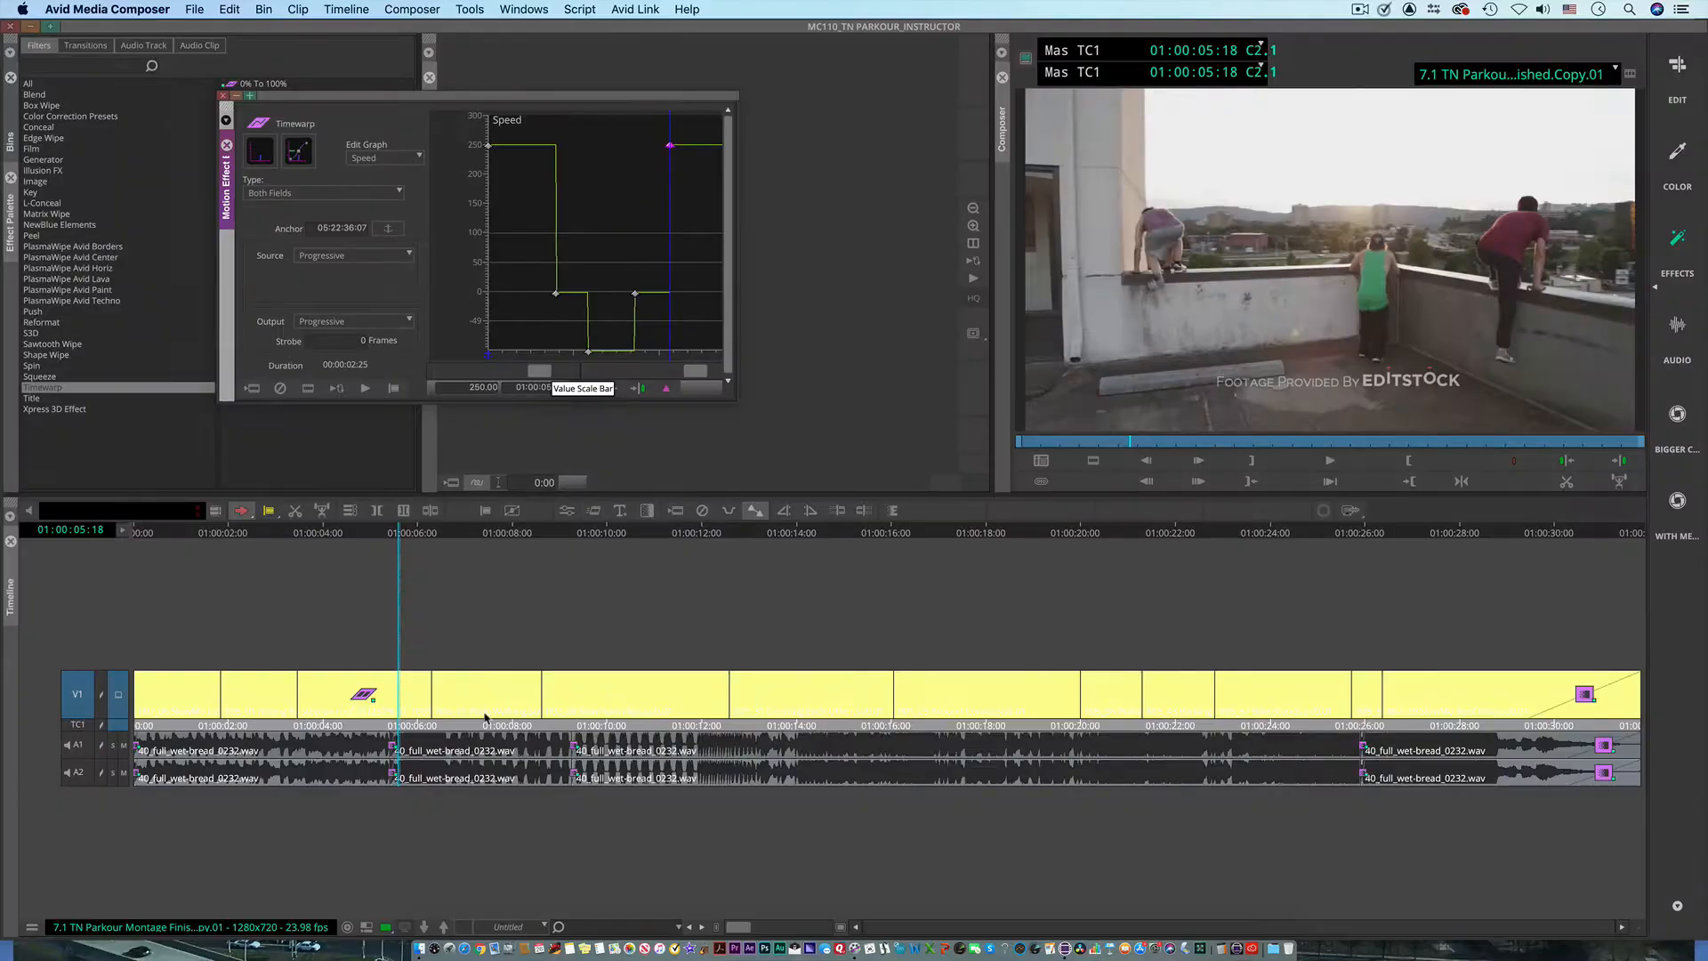
Step: Play the retimed clip from its start through to 01:00:06:06 to preview the finished speed changes
{"action": "left_click", "coordinate": [254, 791]}
{"action": "left_click_drag", "start_coordinate": [344, 537], "coordinate": [312, 541]}
{"action": "key", "text": "space"}
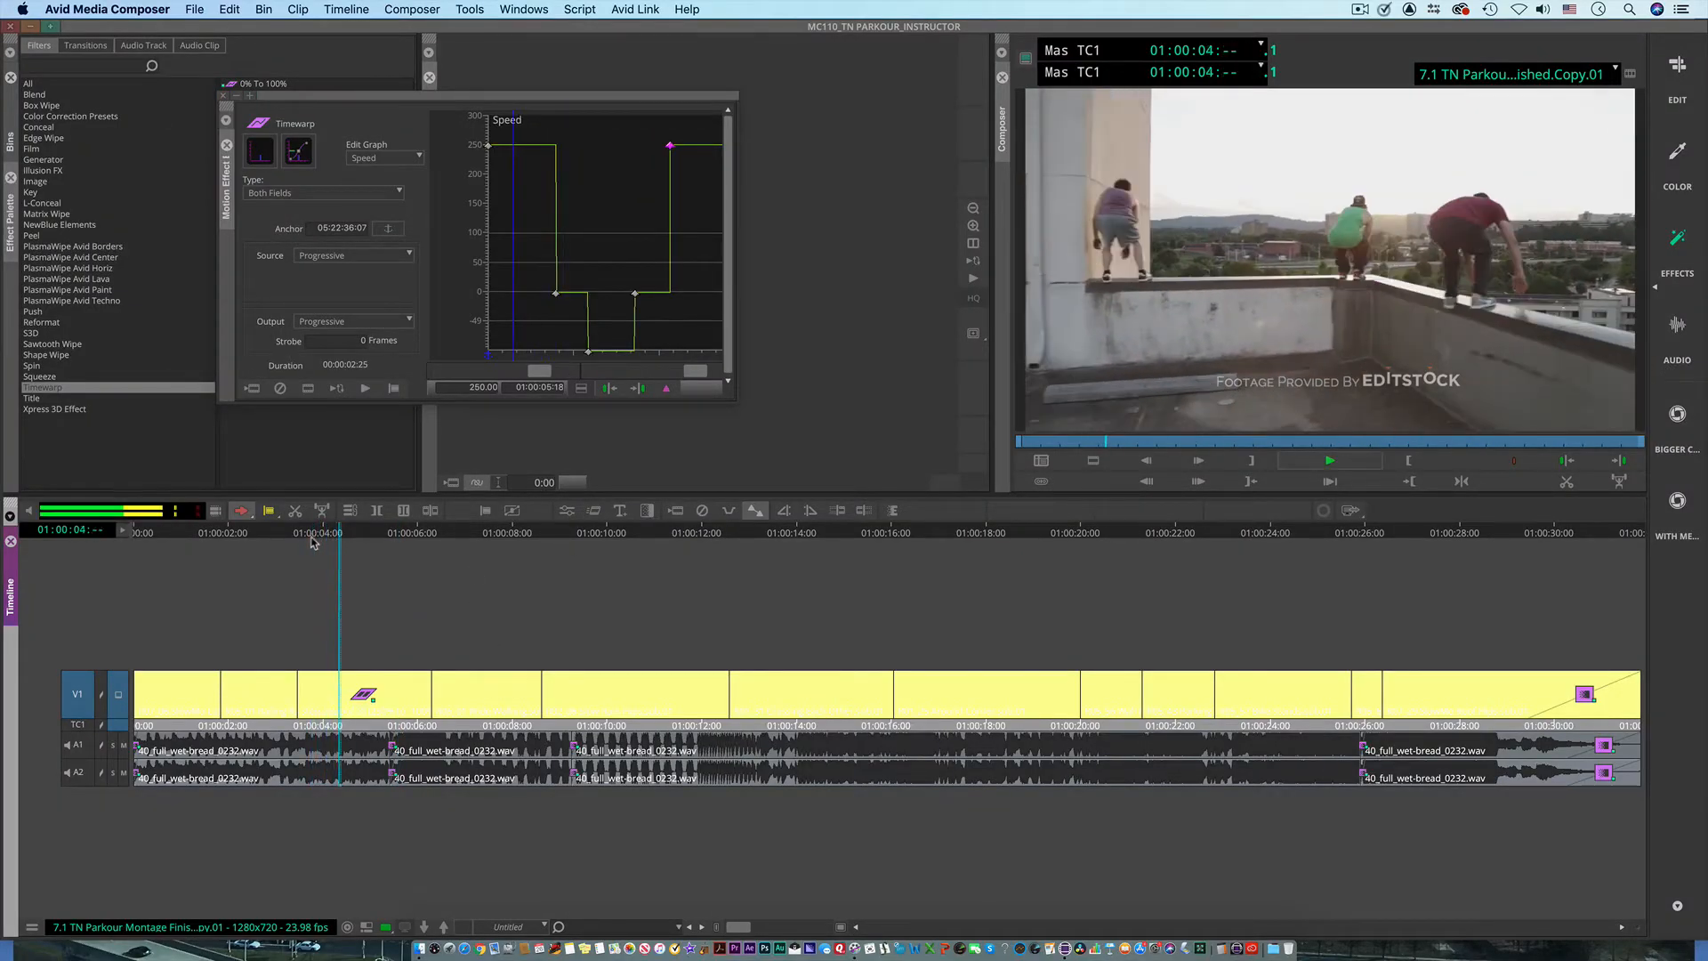
{"action": "key", "text": "space"}
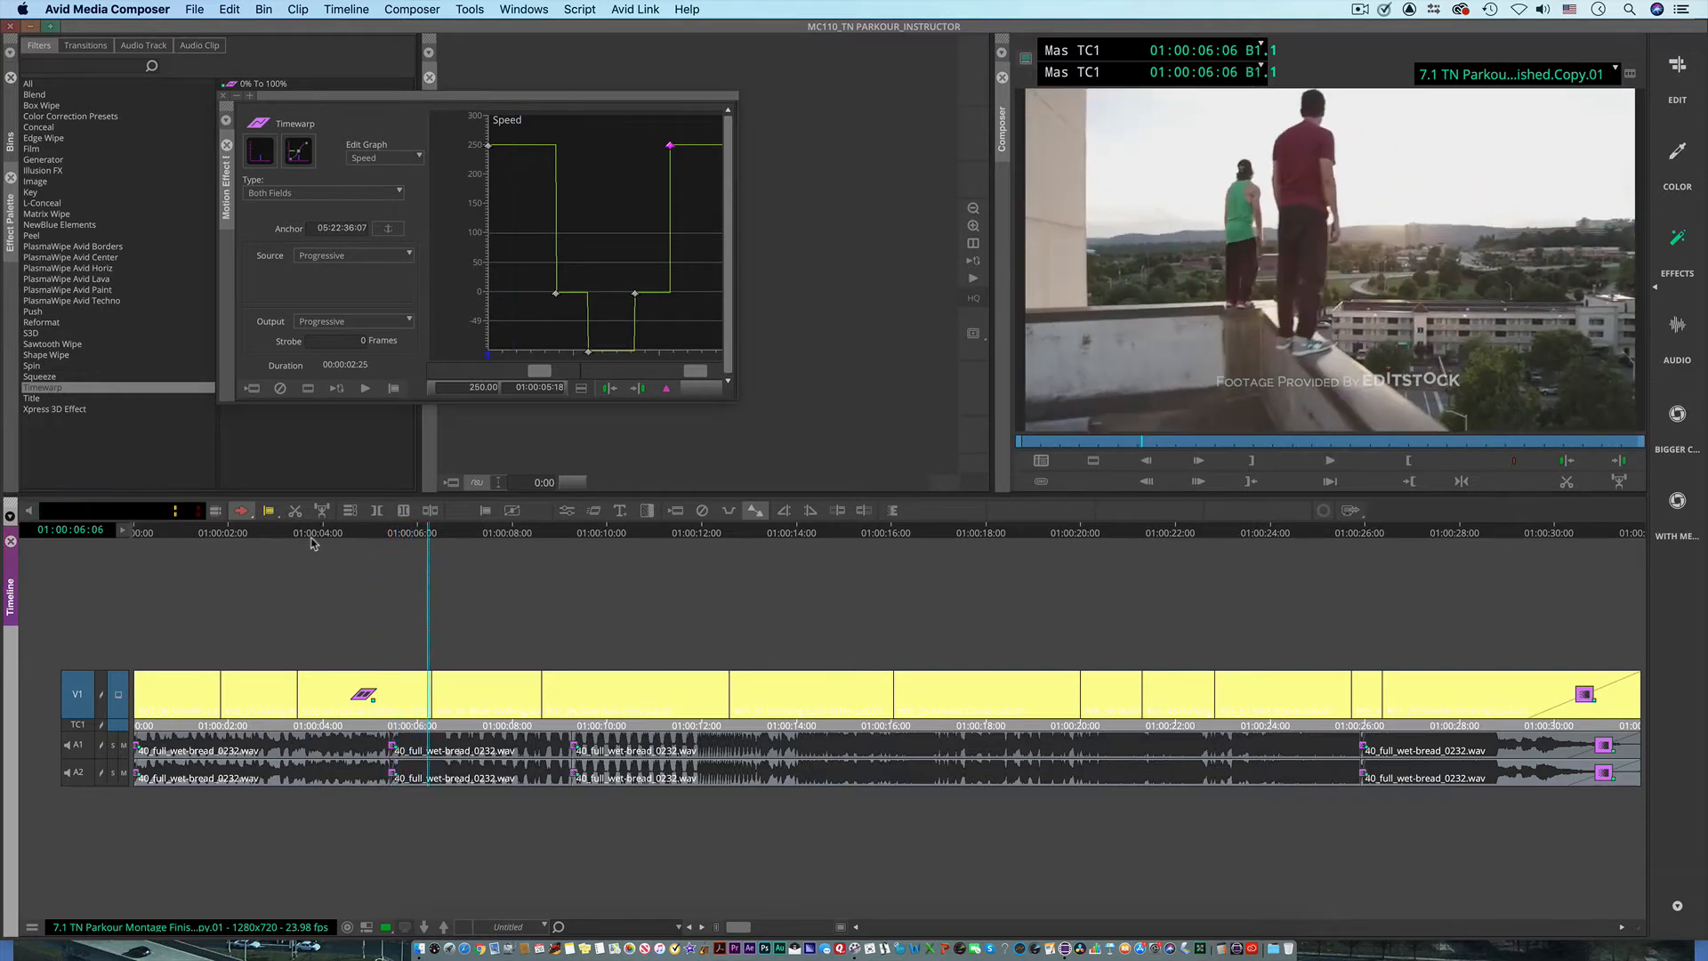
Step: Move the playhead to 01:00:09:23 in the rain flip clip and close the Motion Effect Editor
{"action": "left_click_drag", "start_coordinate": [422, 542], "coordinate": [596, 627]}
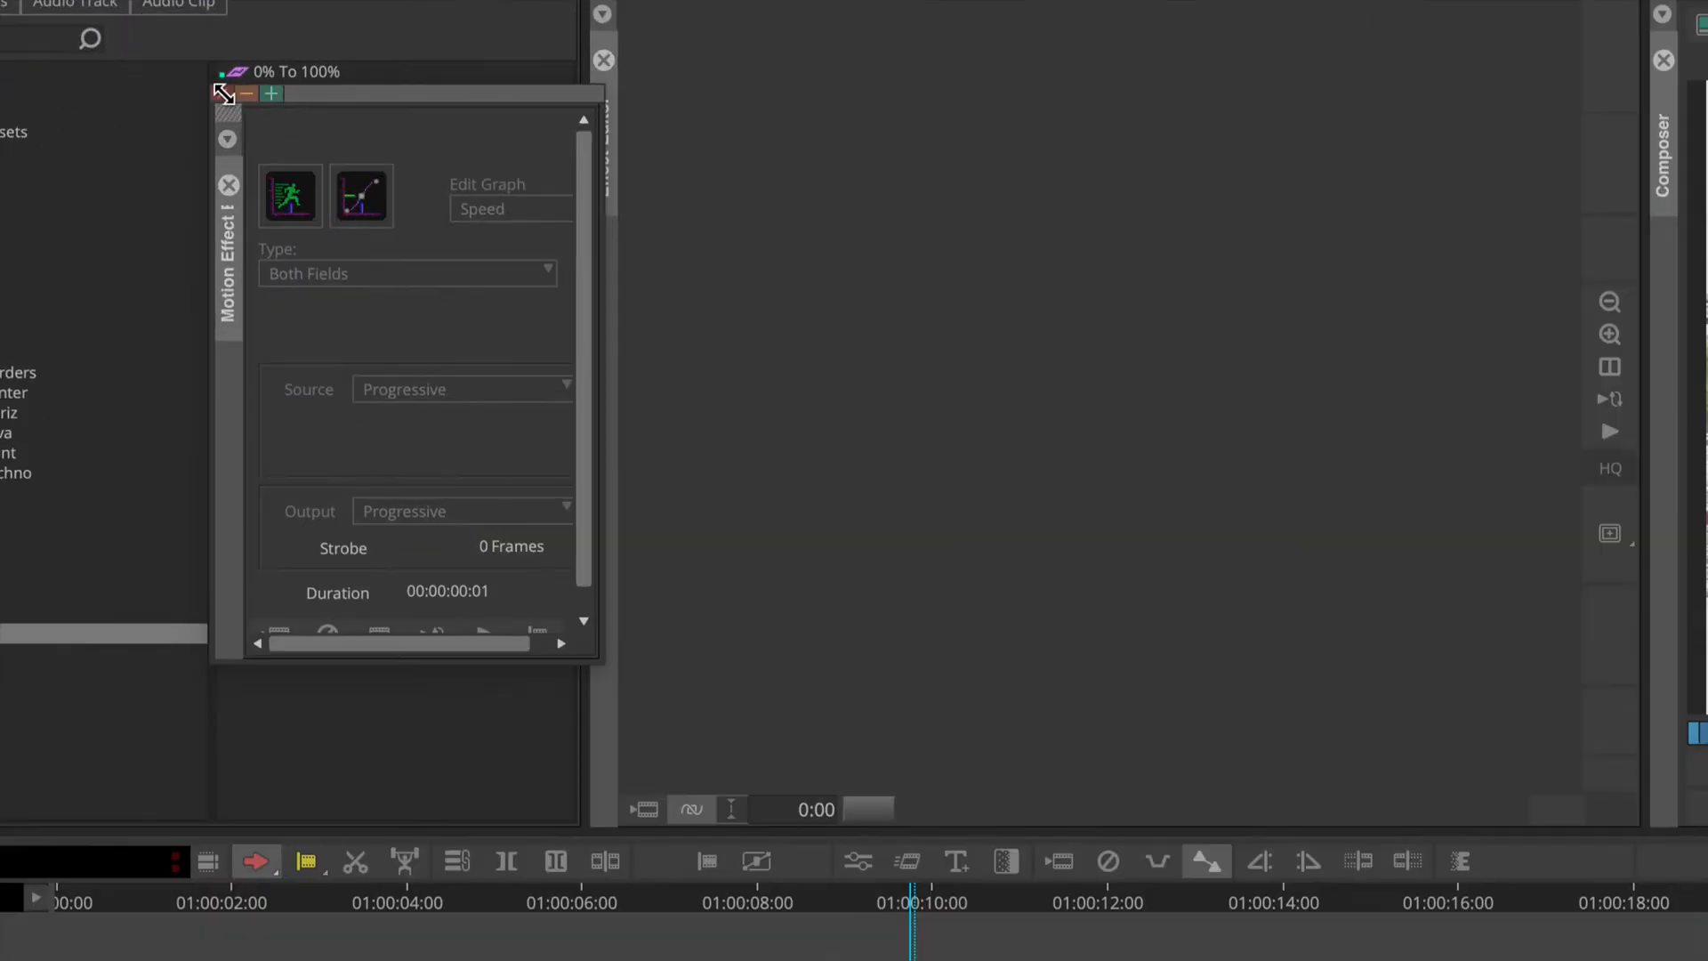
{"action": "left_click", "coordinate": [225, 96]}
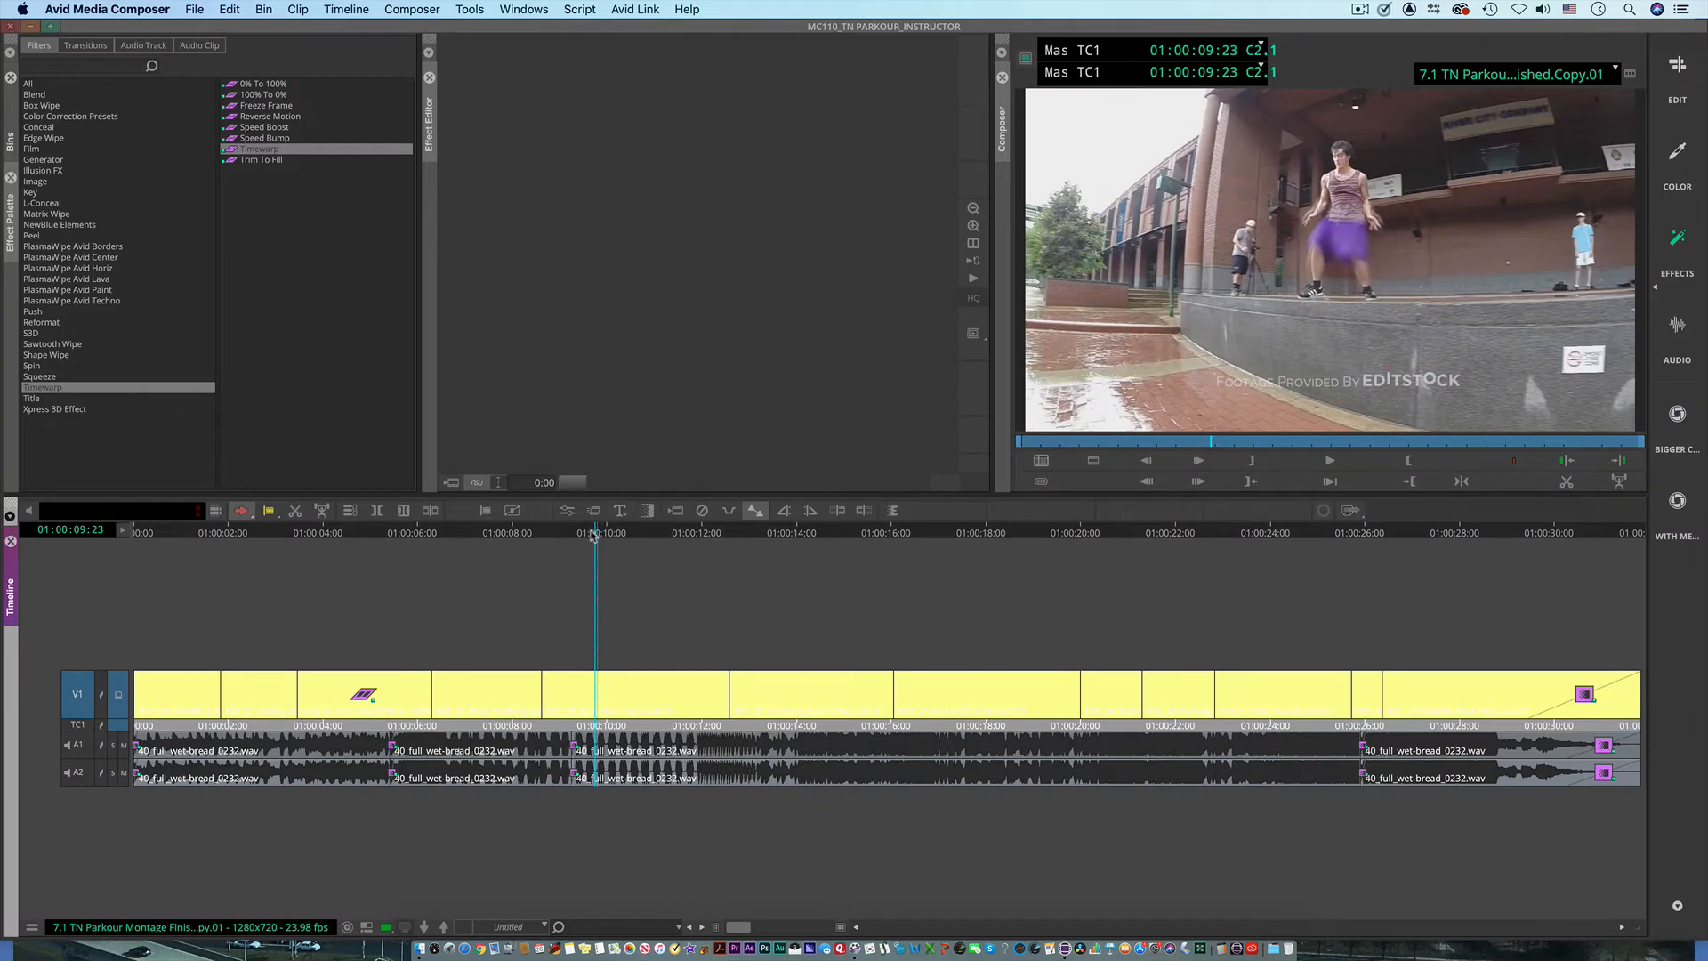
{"action": "left_click", "coordinate": [830, 928]}
Step: Review the rain flip clip by scrubbing through it, and park the playhead on its first frame at 01:00:08:19
{"action": "left_click_drag", "start_coordinate": [554, 544], "coordinate": [699, 543]}
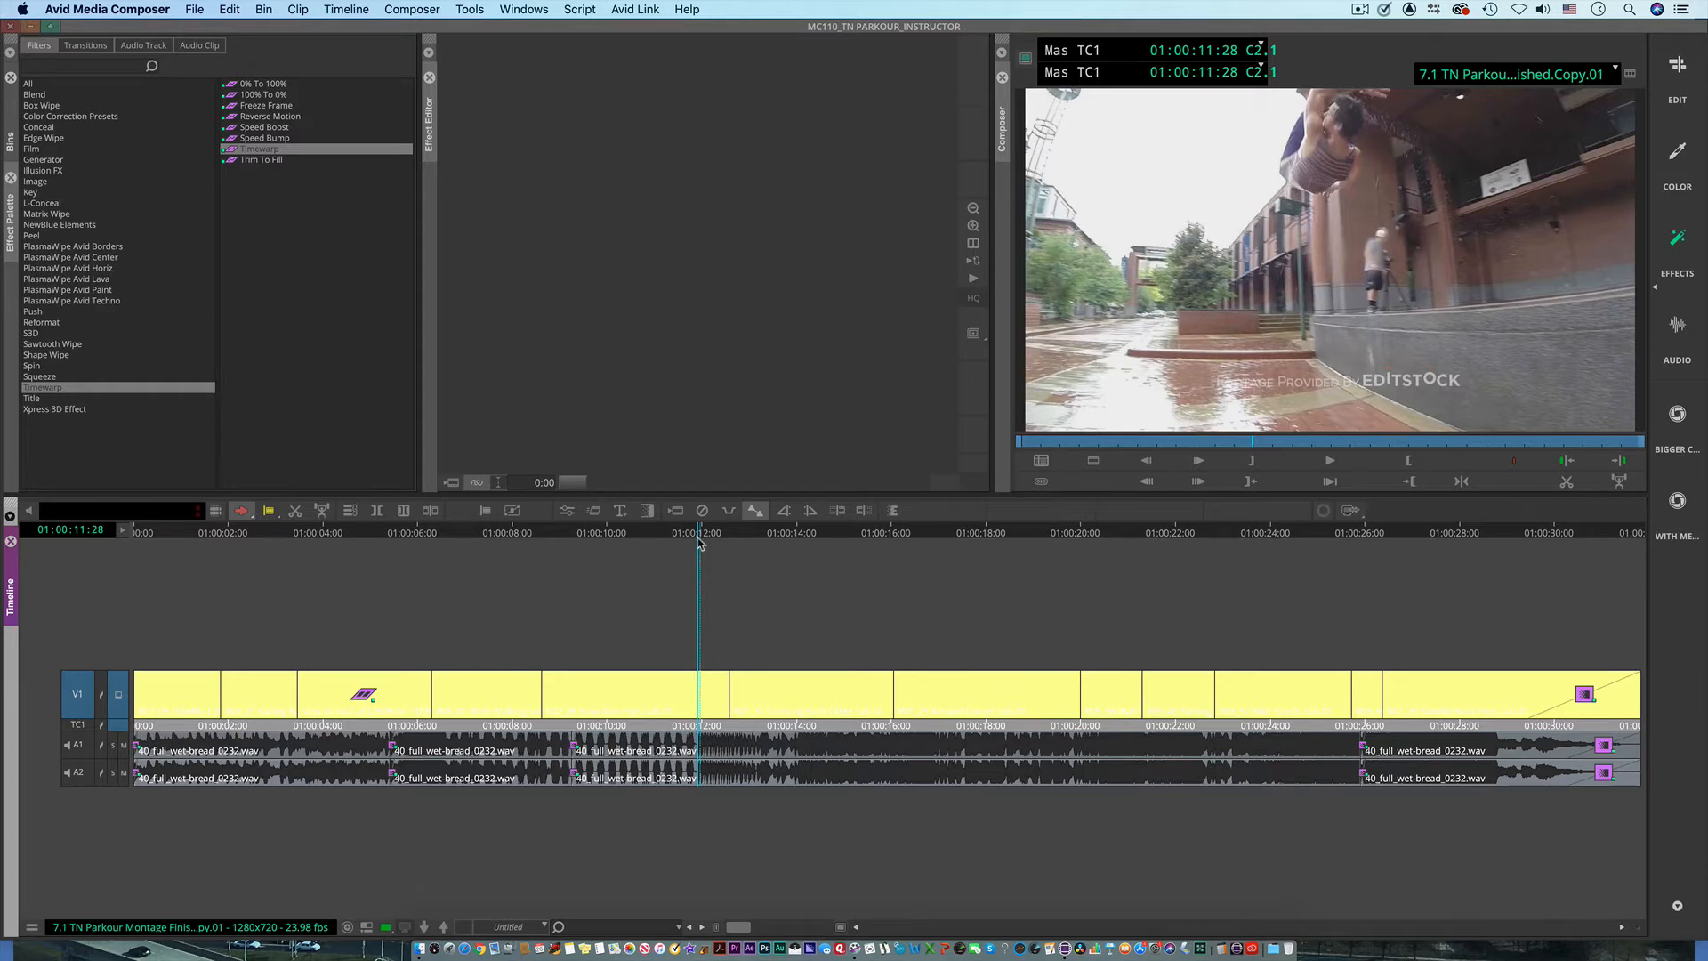
{"action": "left_click_drag", "start_coordinate": [699, 543], "coordinate": [548, 563]}
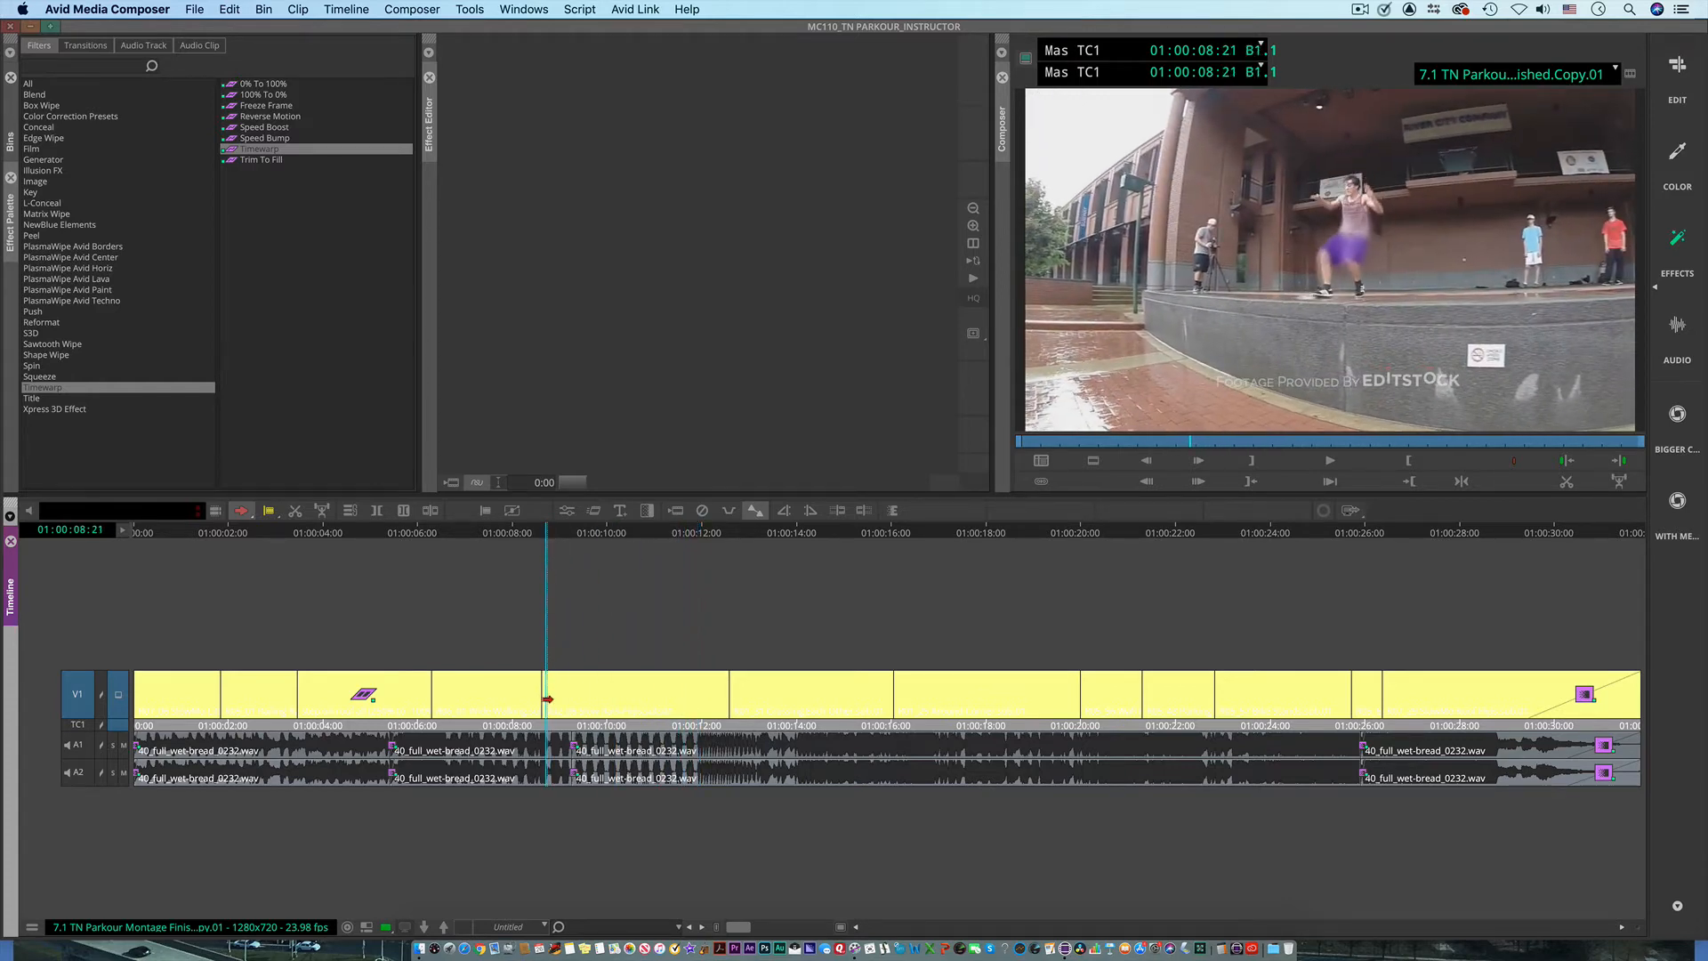
{"action": "key", "text": "space"}
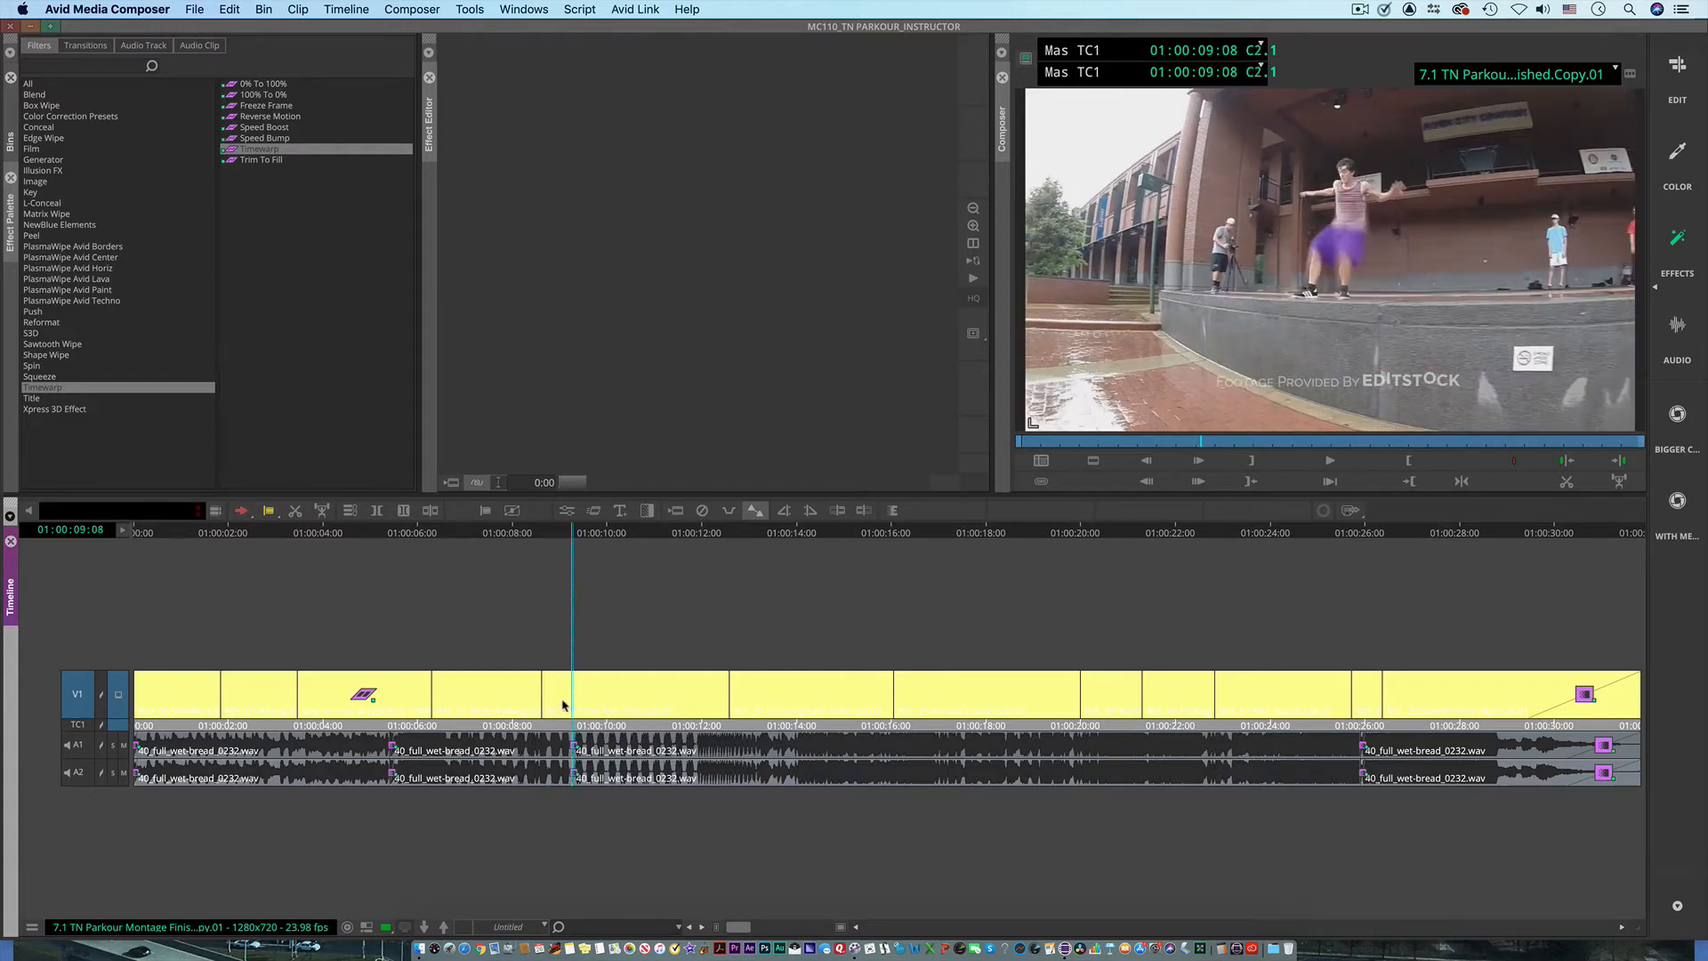
{"action": "left_click", "coordinate": [543, 706]}
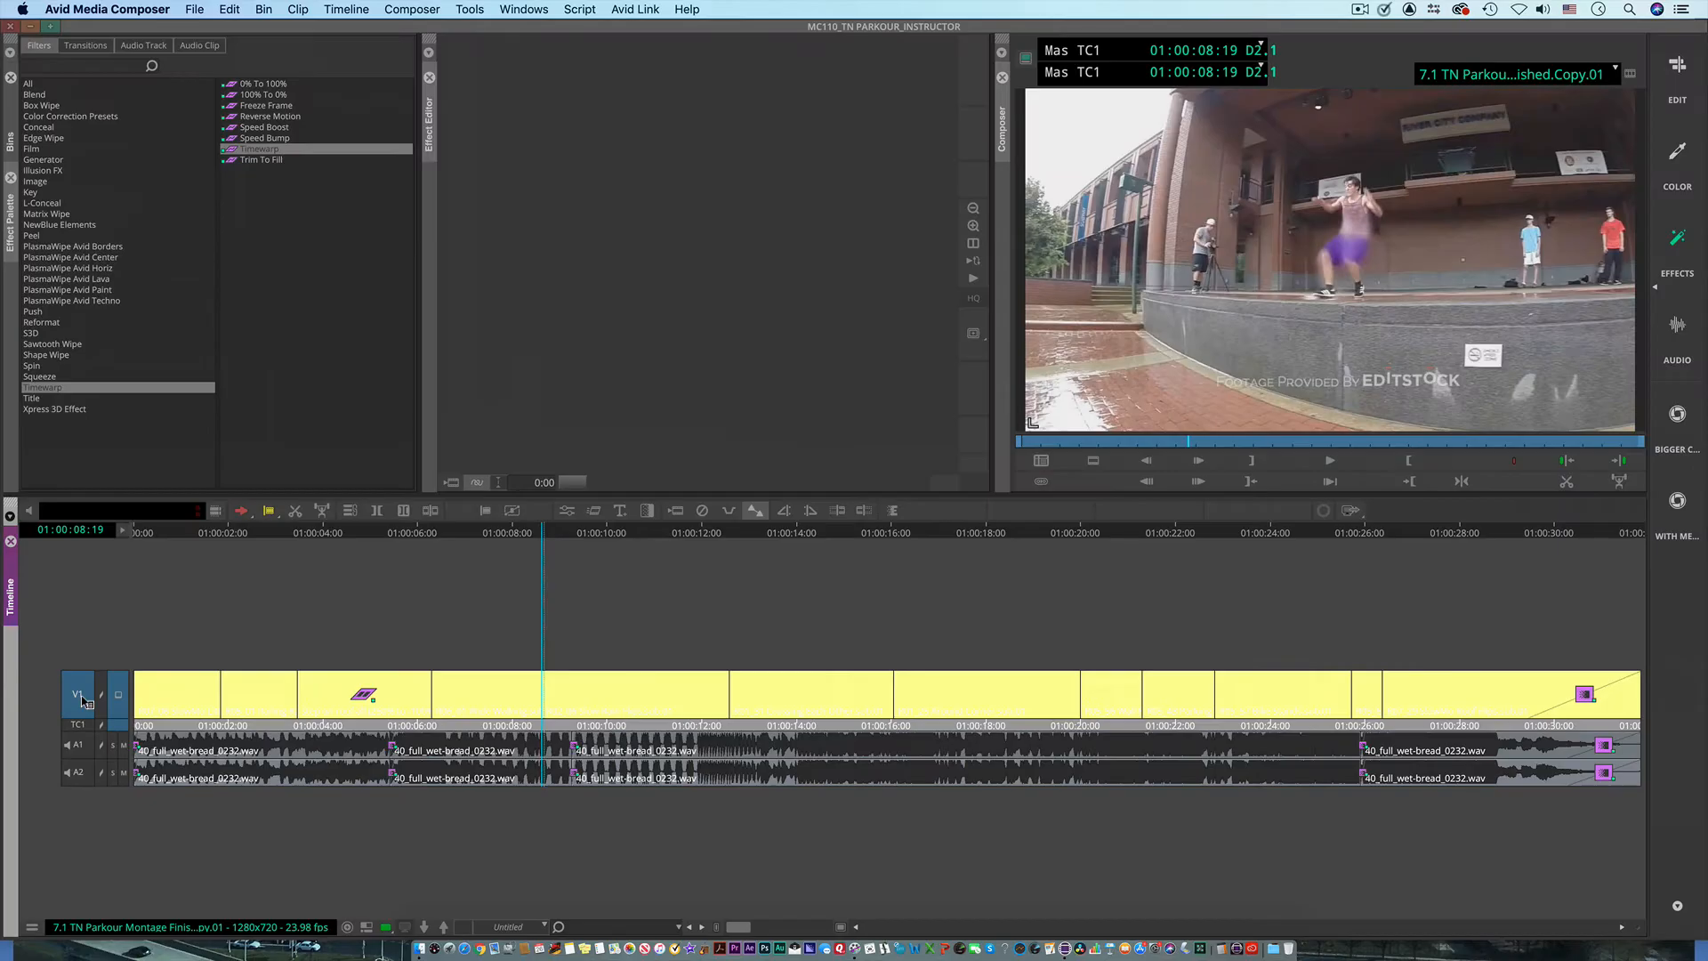
Step: Match-frame track V1 to view the source clip R02_06 Slow Rain Flips.sub.01, and close its pop-up monitor
{"action": "right_click", "coordinate": [78, 699]}
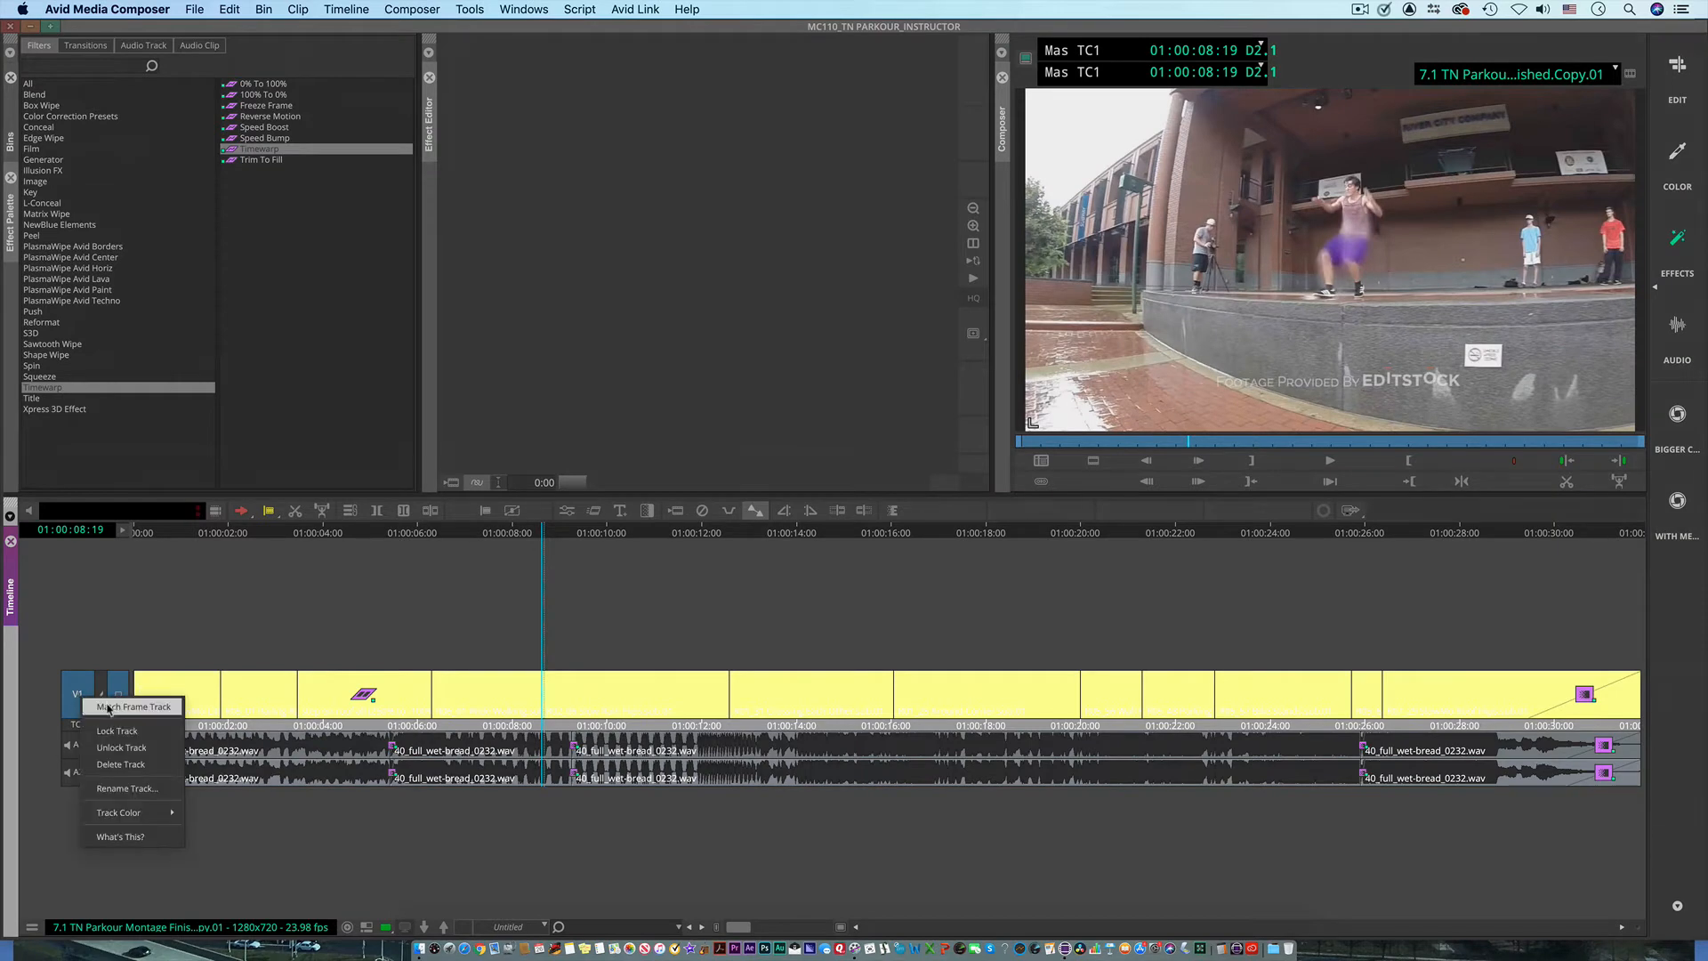
{"action": "left_click", "coordinate": [108, 707]}
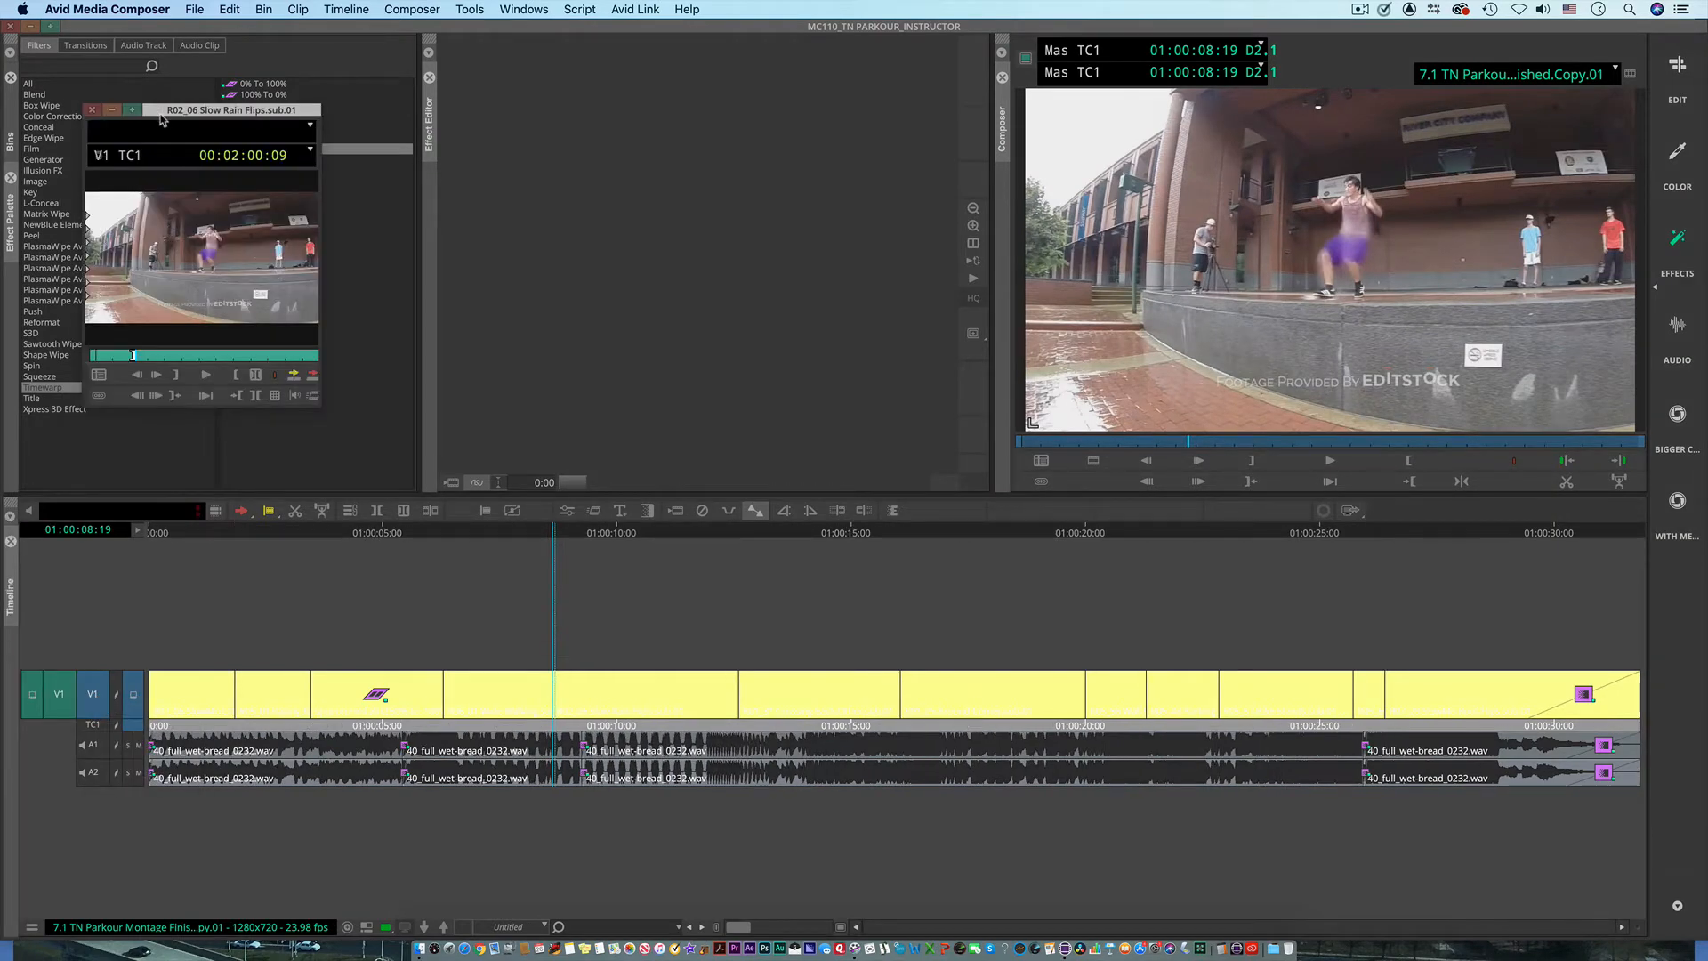
{"action": "left_click_drag", "start_coordinate": [161, 120], "coordinate": [476, 122]}
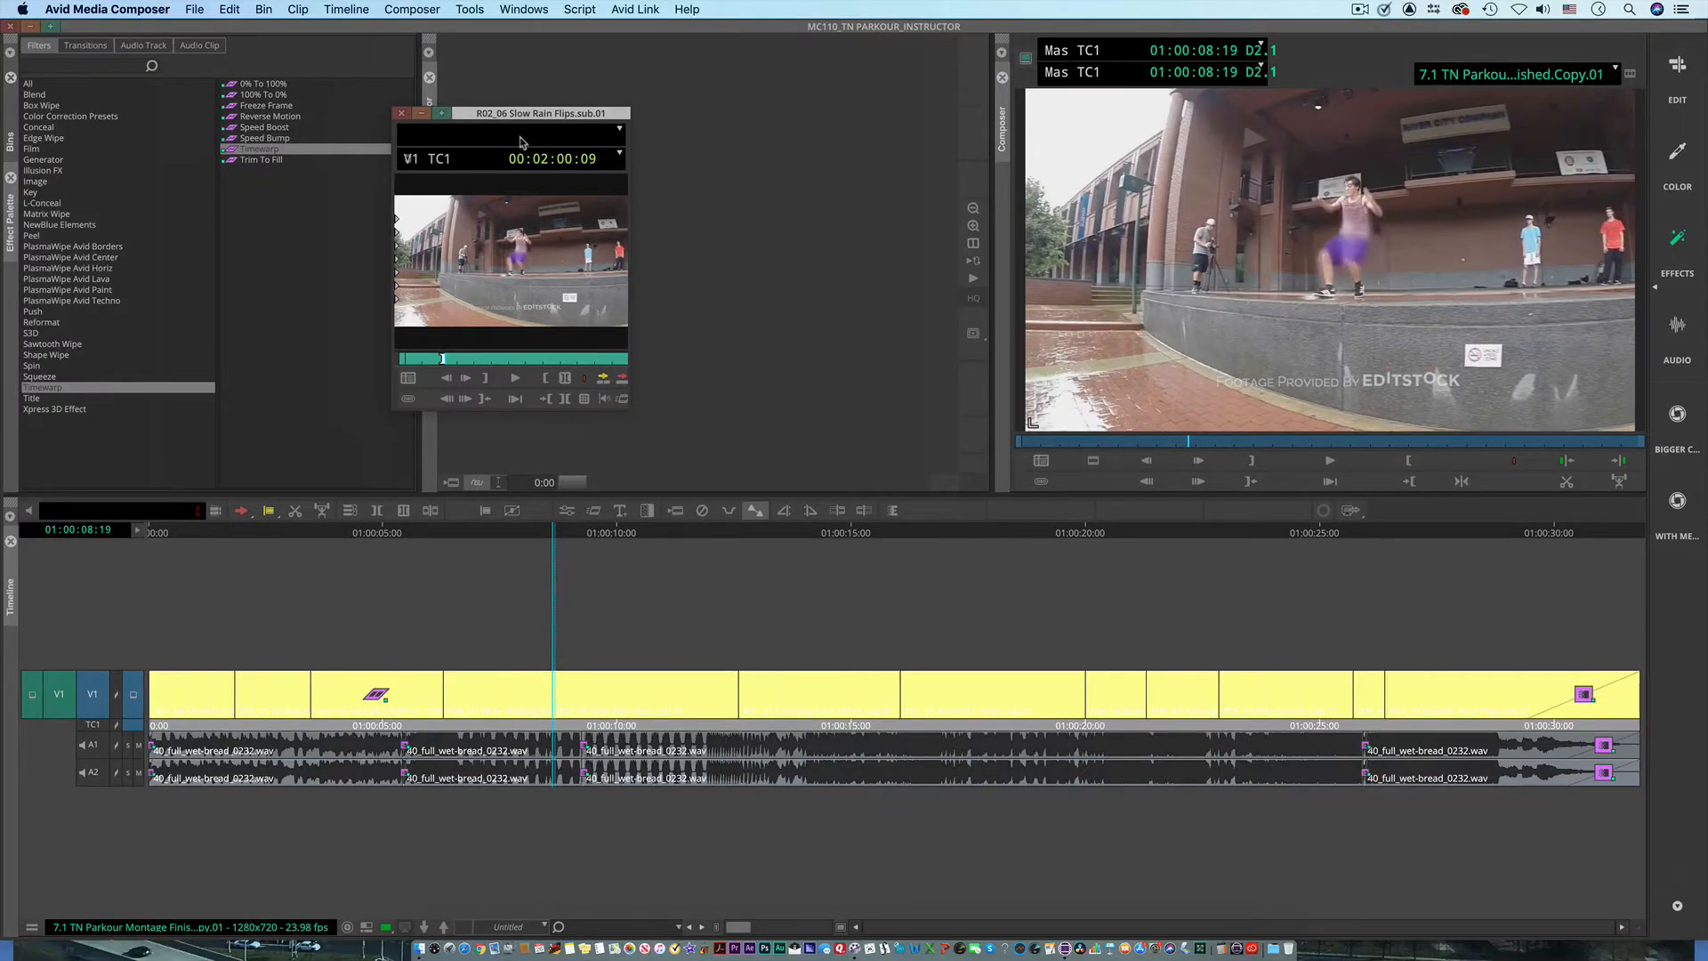
{"action": "left_click", "coordinate": [400, 113]}
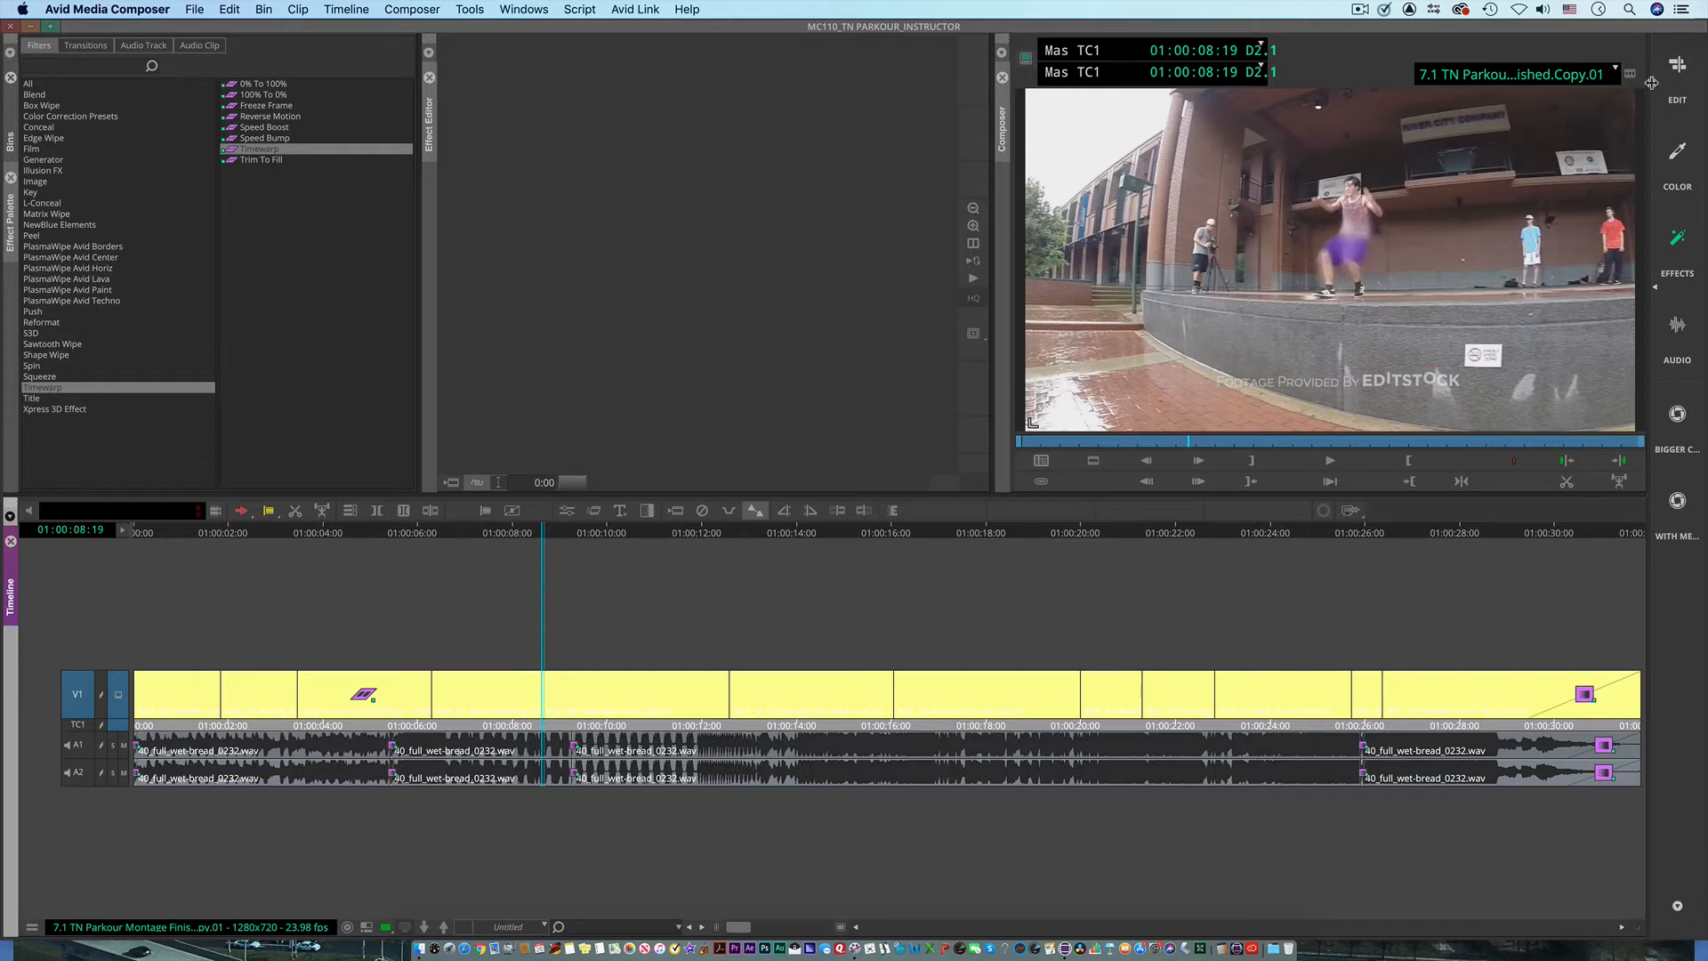
Step: Switch to the Edit workspace, narrow the bin to widen the Composer, and return to the Effects workspace
{"action": "left_click", "coordinate": [1680, 71]}
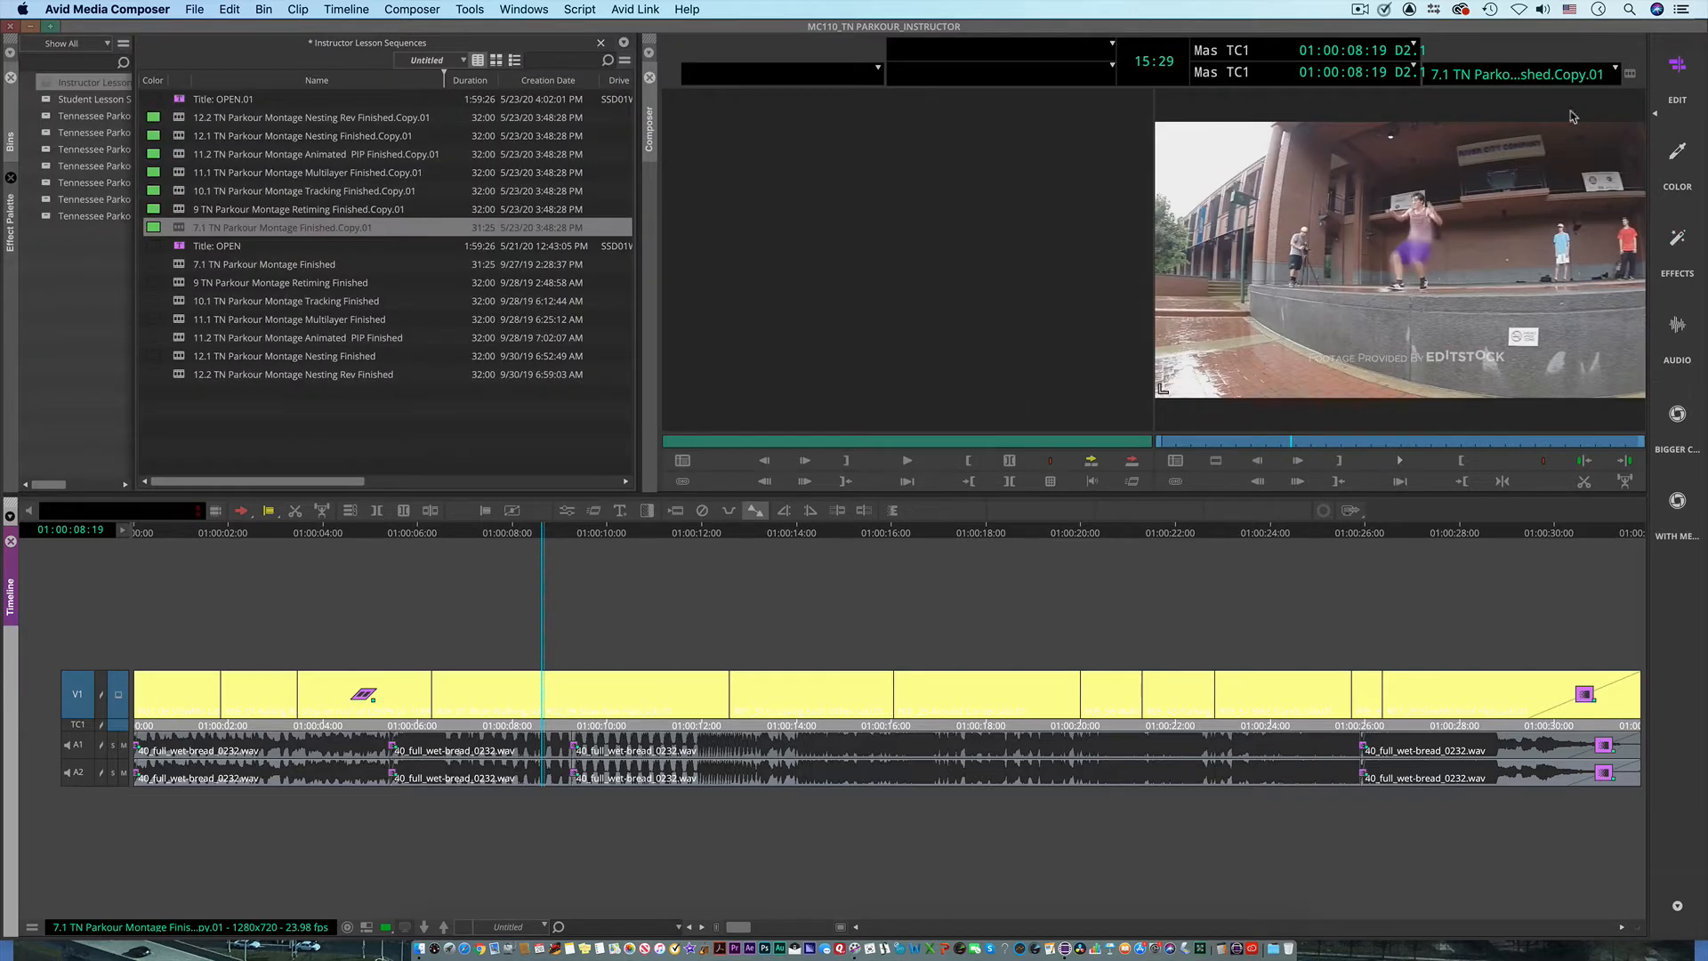
{"action": "left_click_drag", "start_coordinate": [639, 312], "coordinate": [316, 320]}
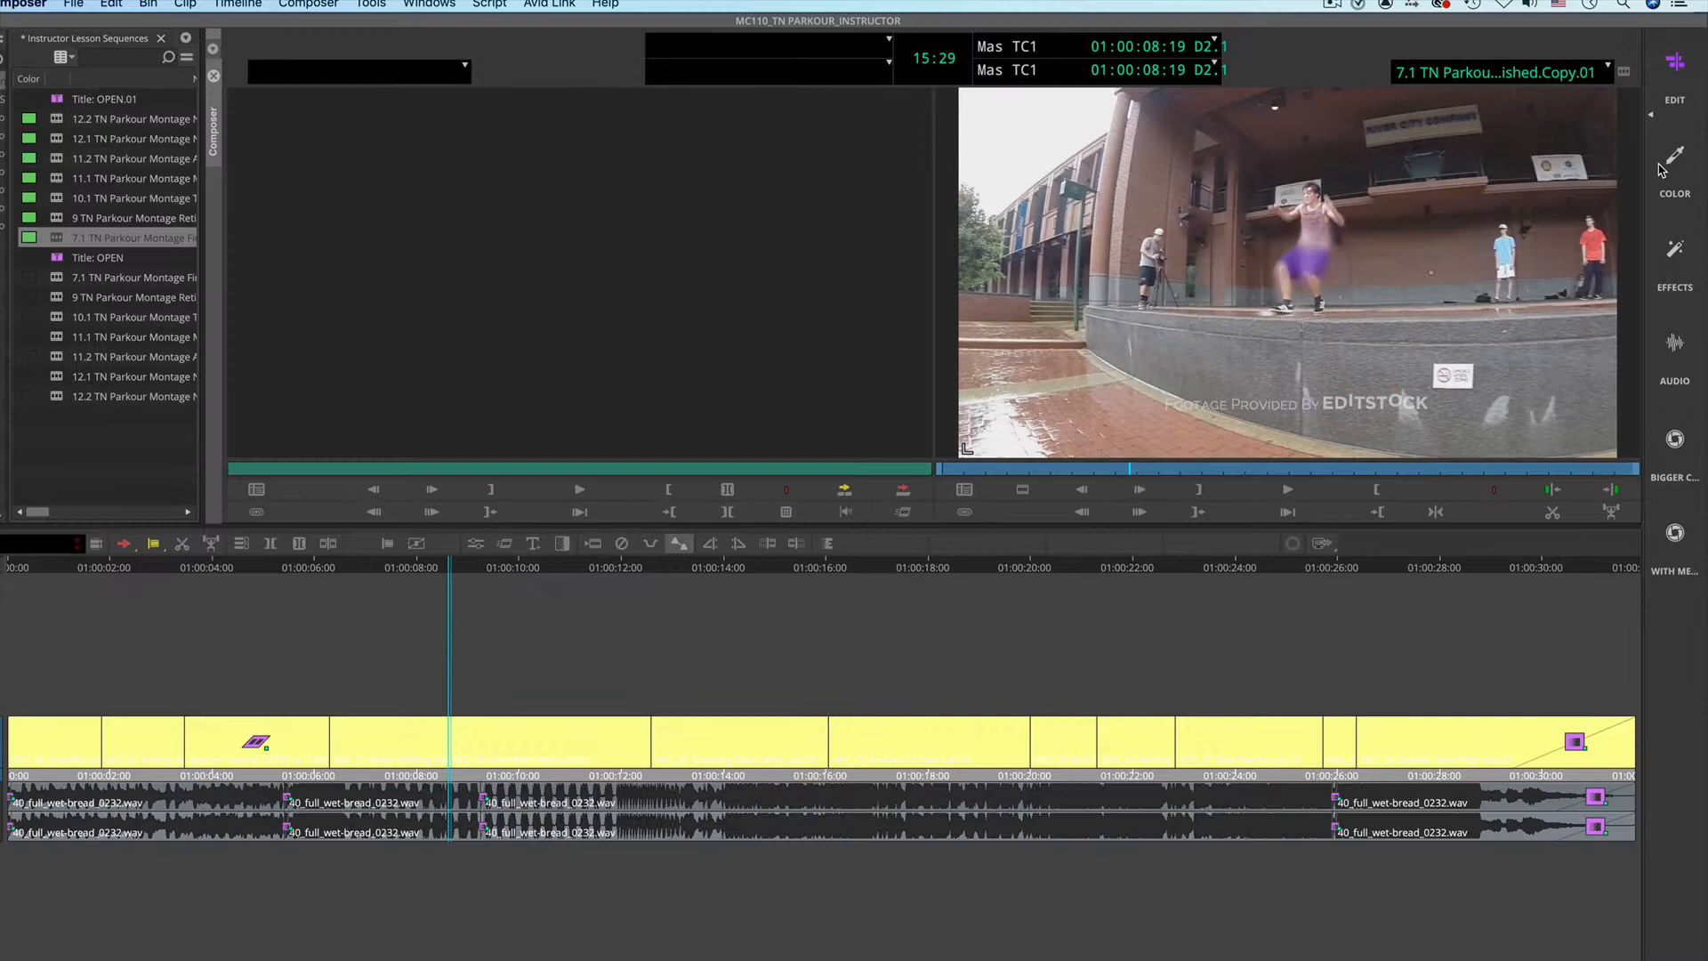
{"action": "left_click", "coordinate": [1672, 169]}
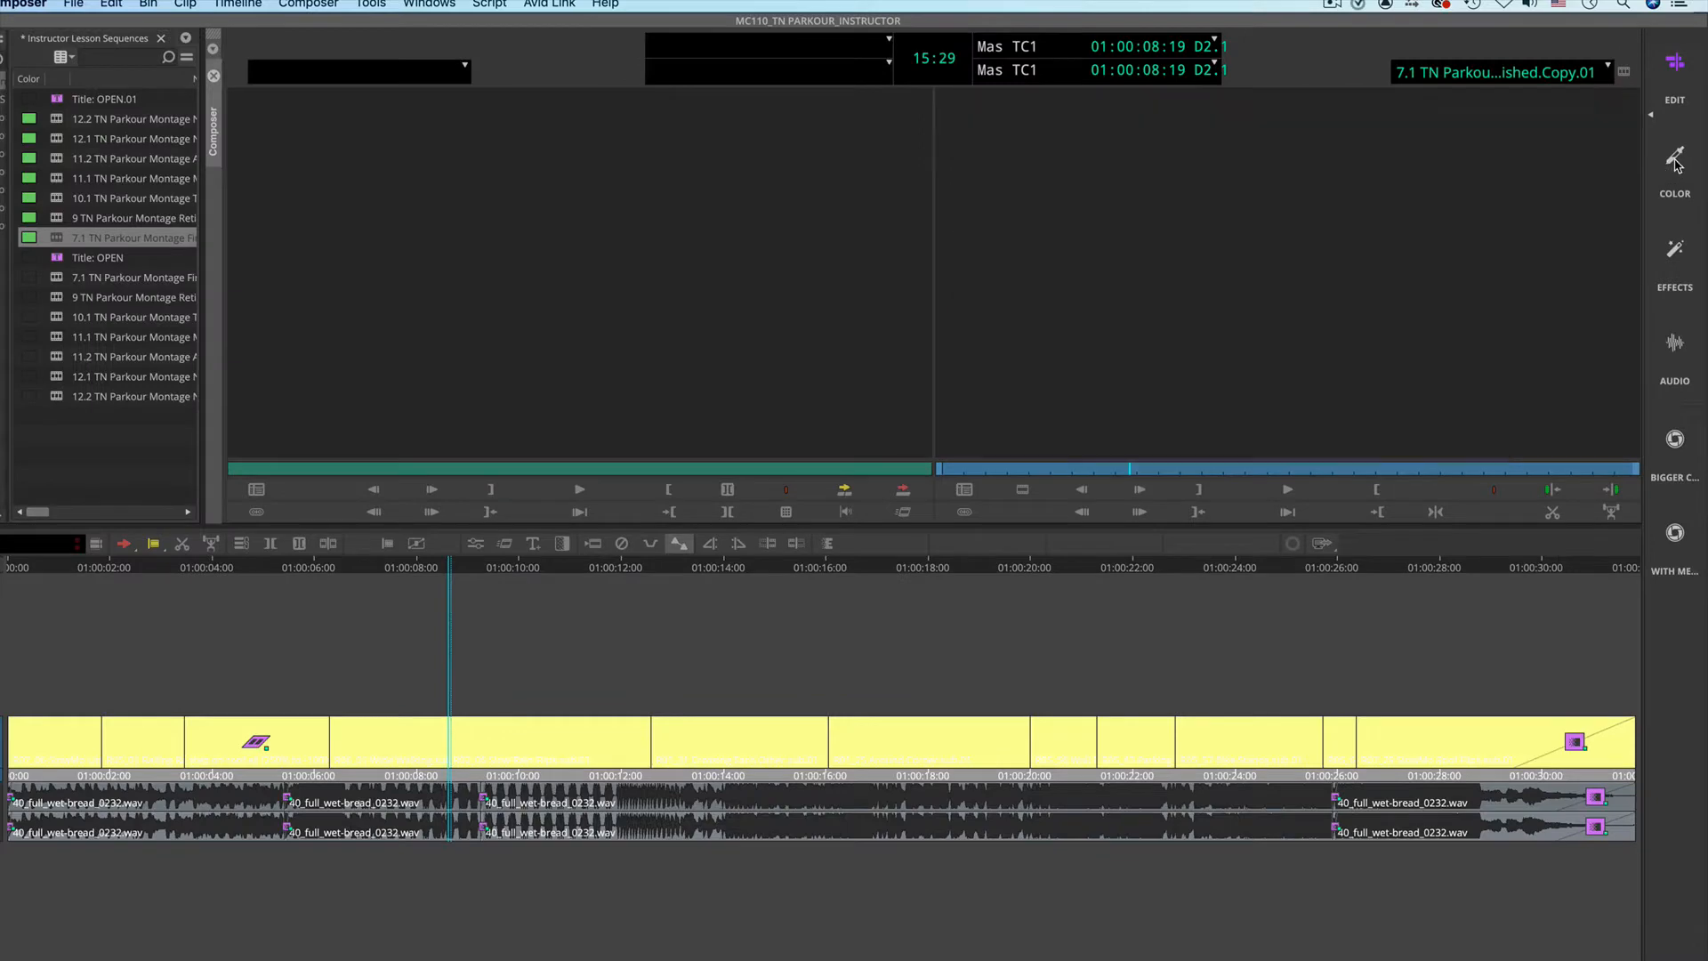
{"action": "left_click", "coordinate": [1677, 275]}
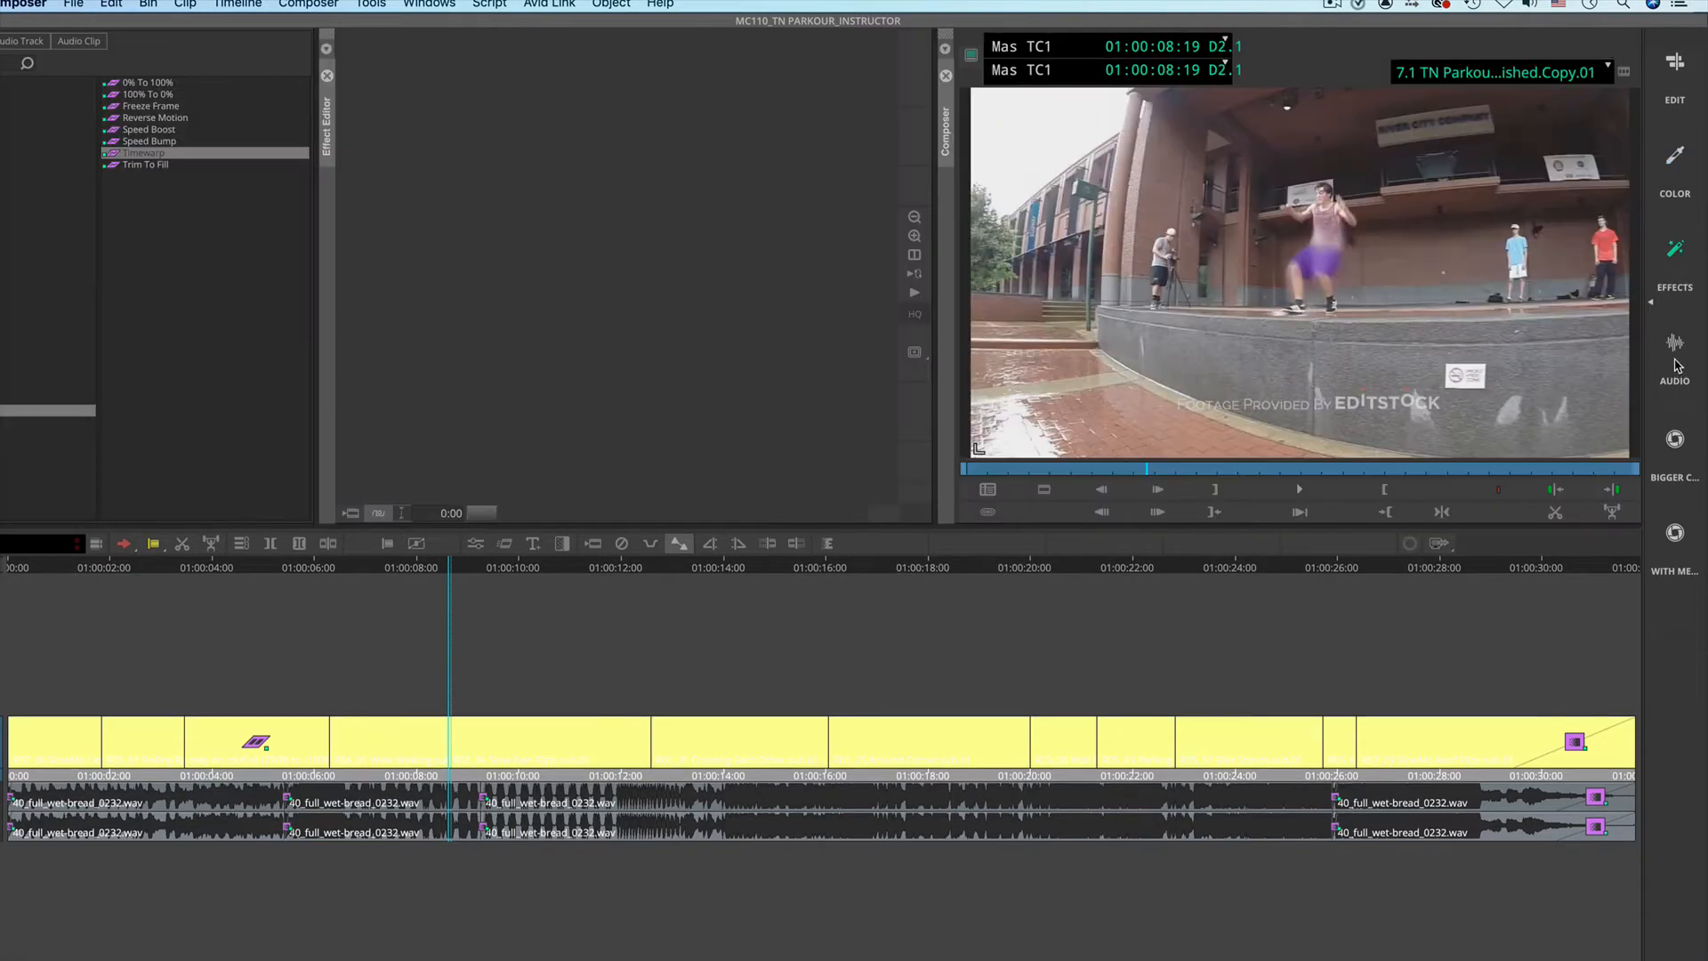
Step: Switch to the Audio workspace and on to the Edit workspace, and narrow the bin to widen the Composer
{"action": "left_click", "coordinate": [1676, 366]}
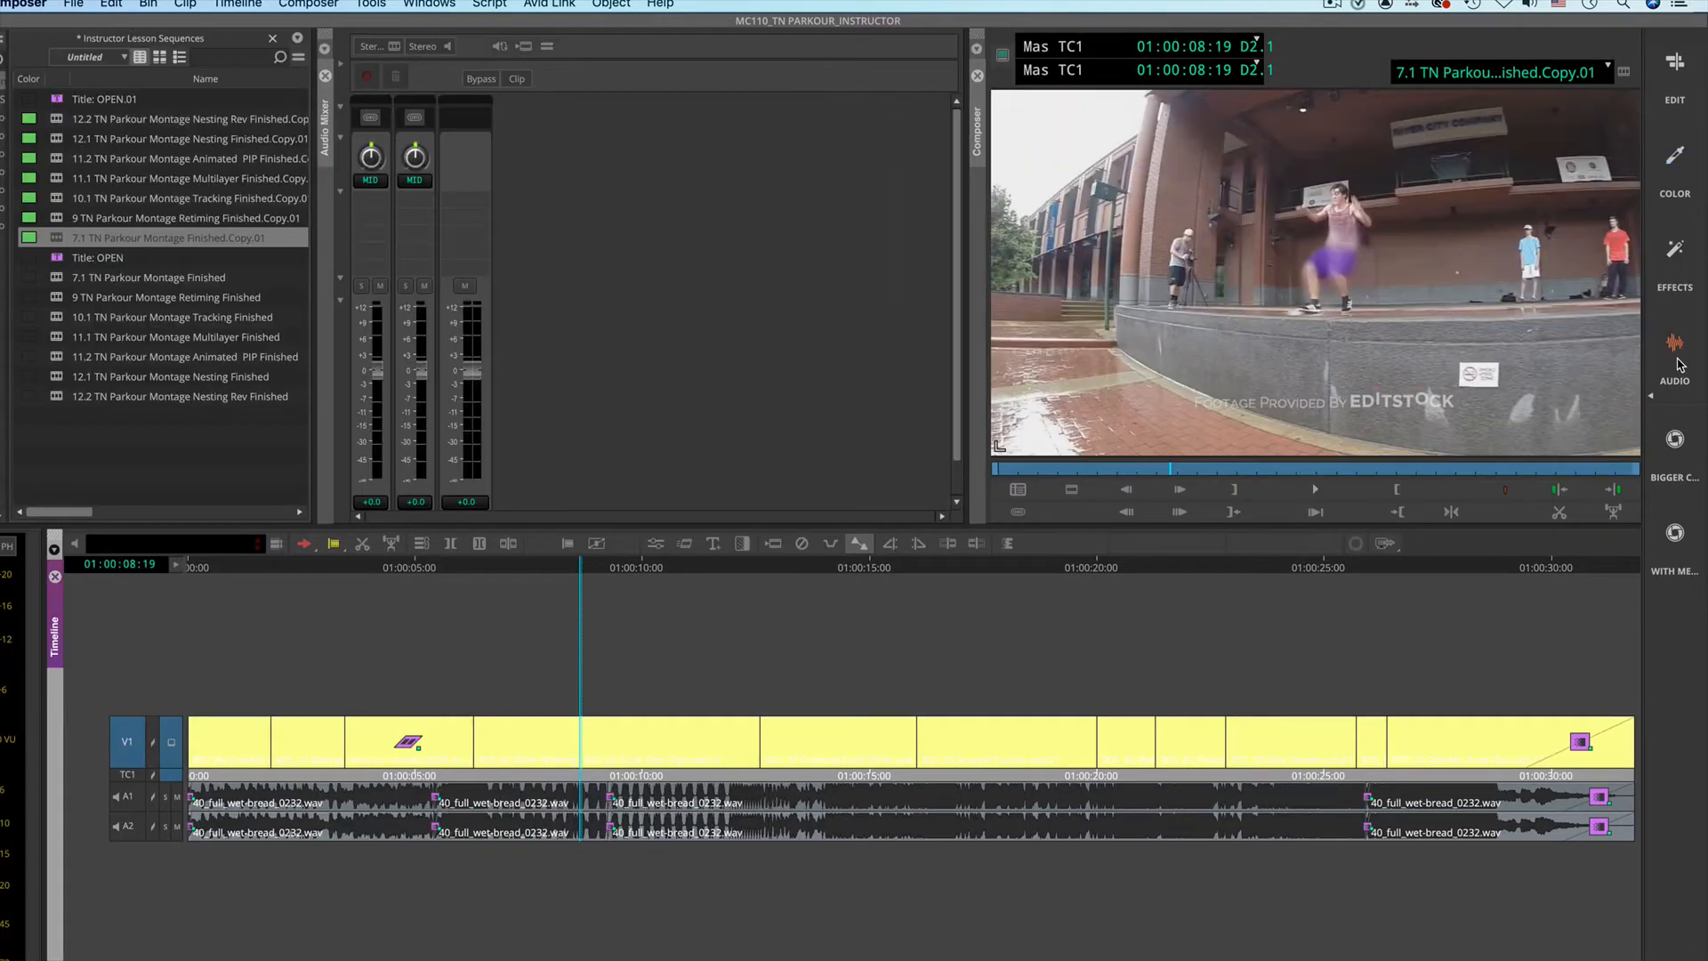
{"action": "left_click", "coordinate": [1678, 84]}
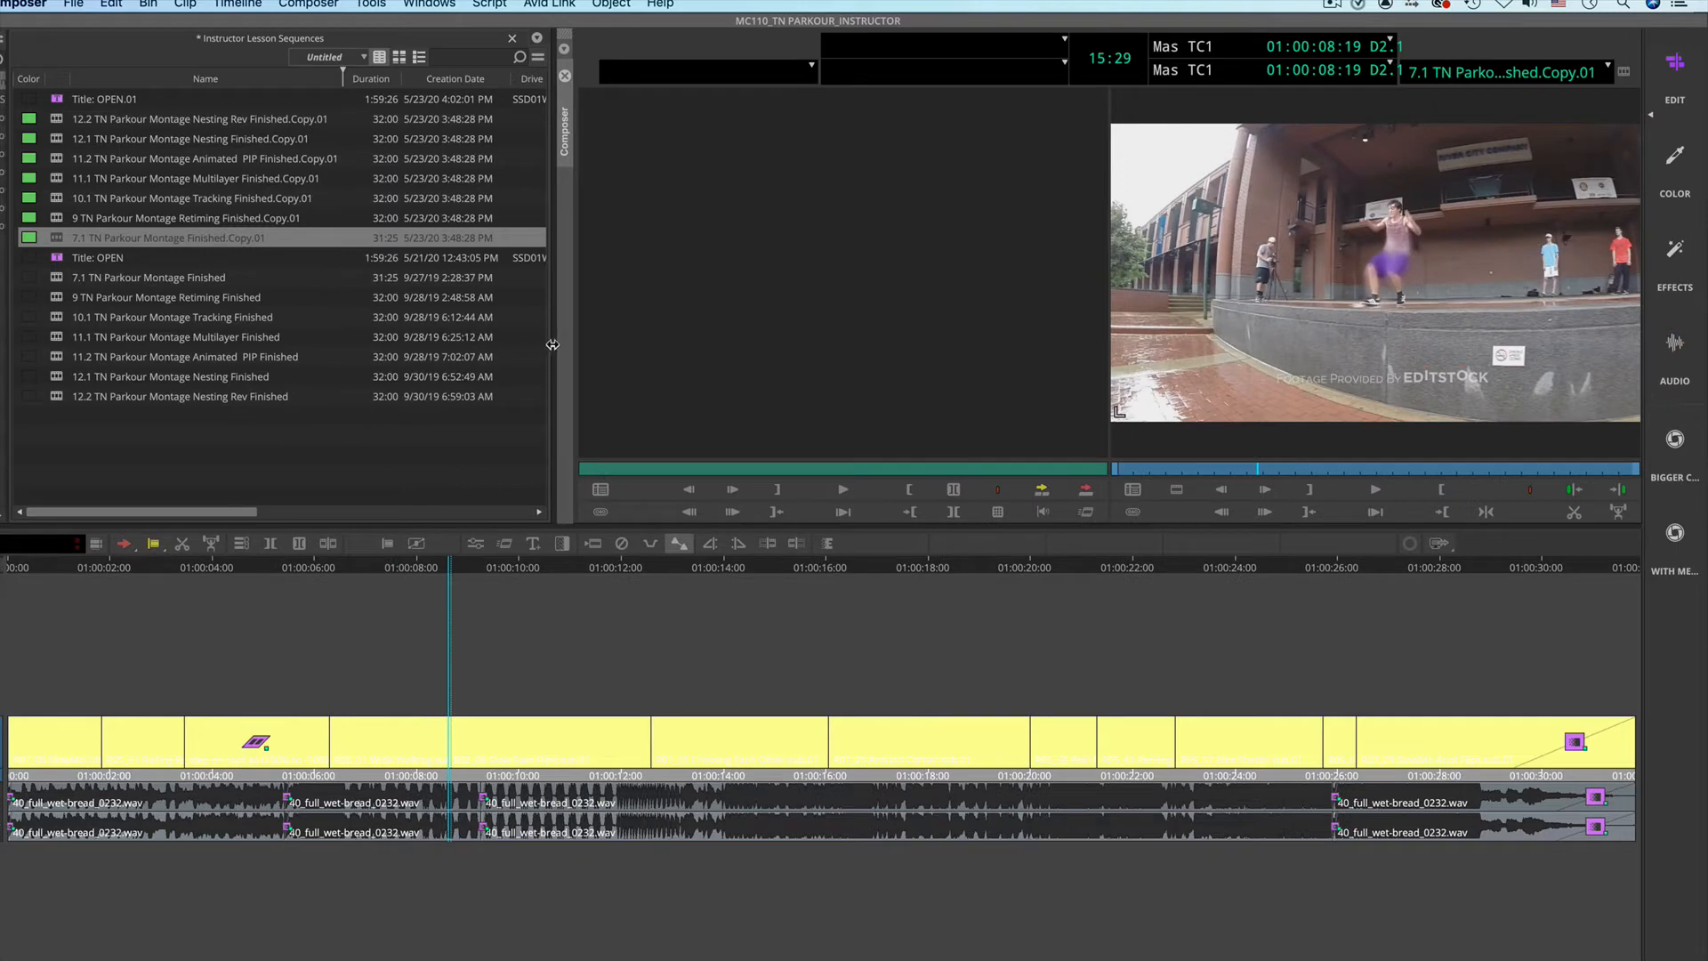
{"action": "left_click_drag", "start_coordinate": [551, 340], "coordinate": [233, 338]}
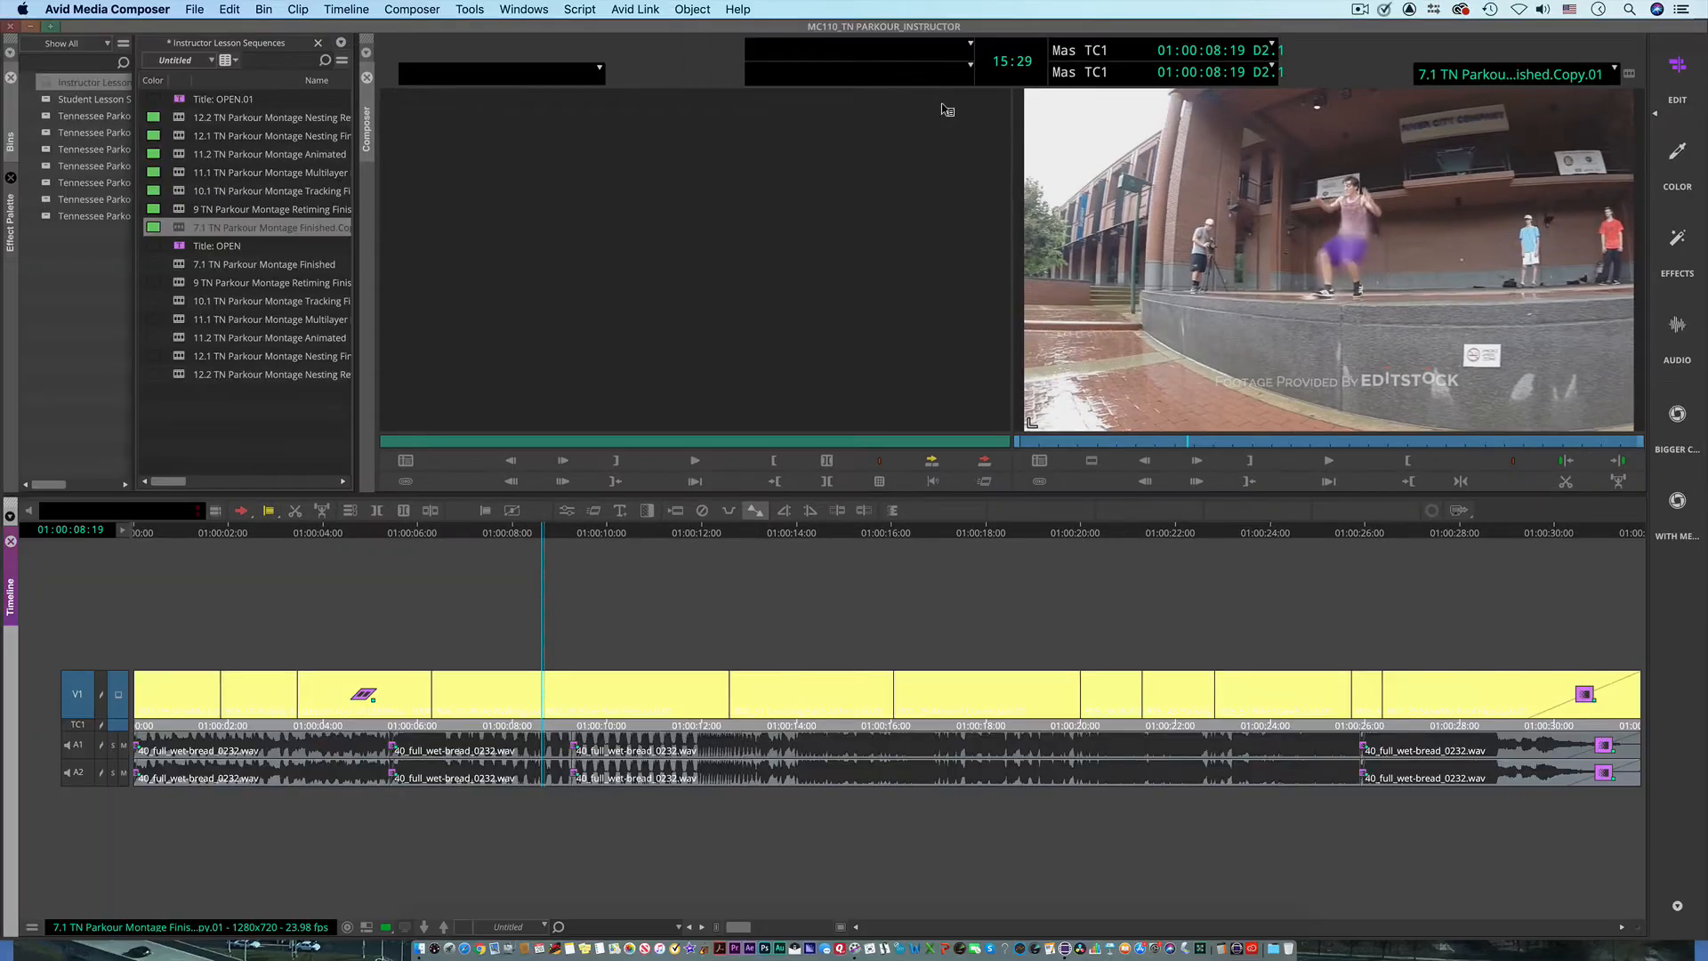
Step: Create a new workspace from the current layout and name it WEBINAR Workspace
{"action": "left_click", "coordinate": [523, 9]}
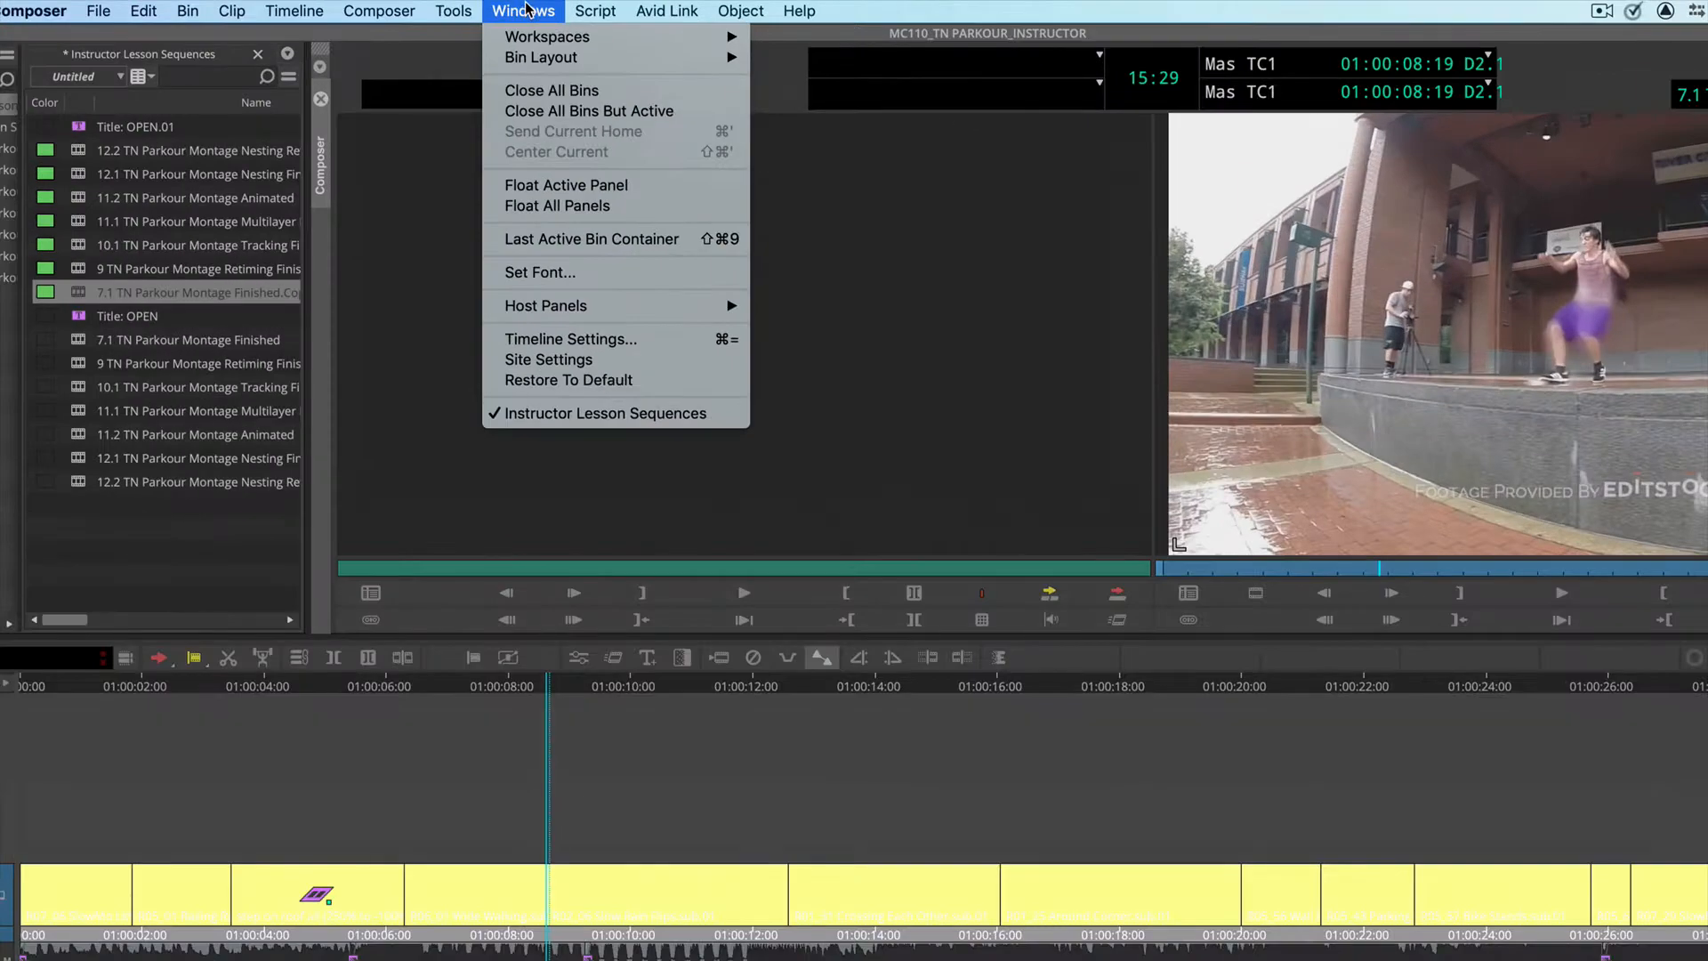
{"action": "mouse_move", "coordinate": [569, 37]}
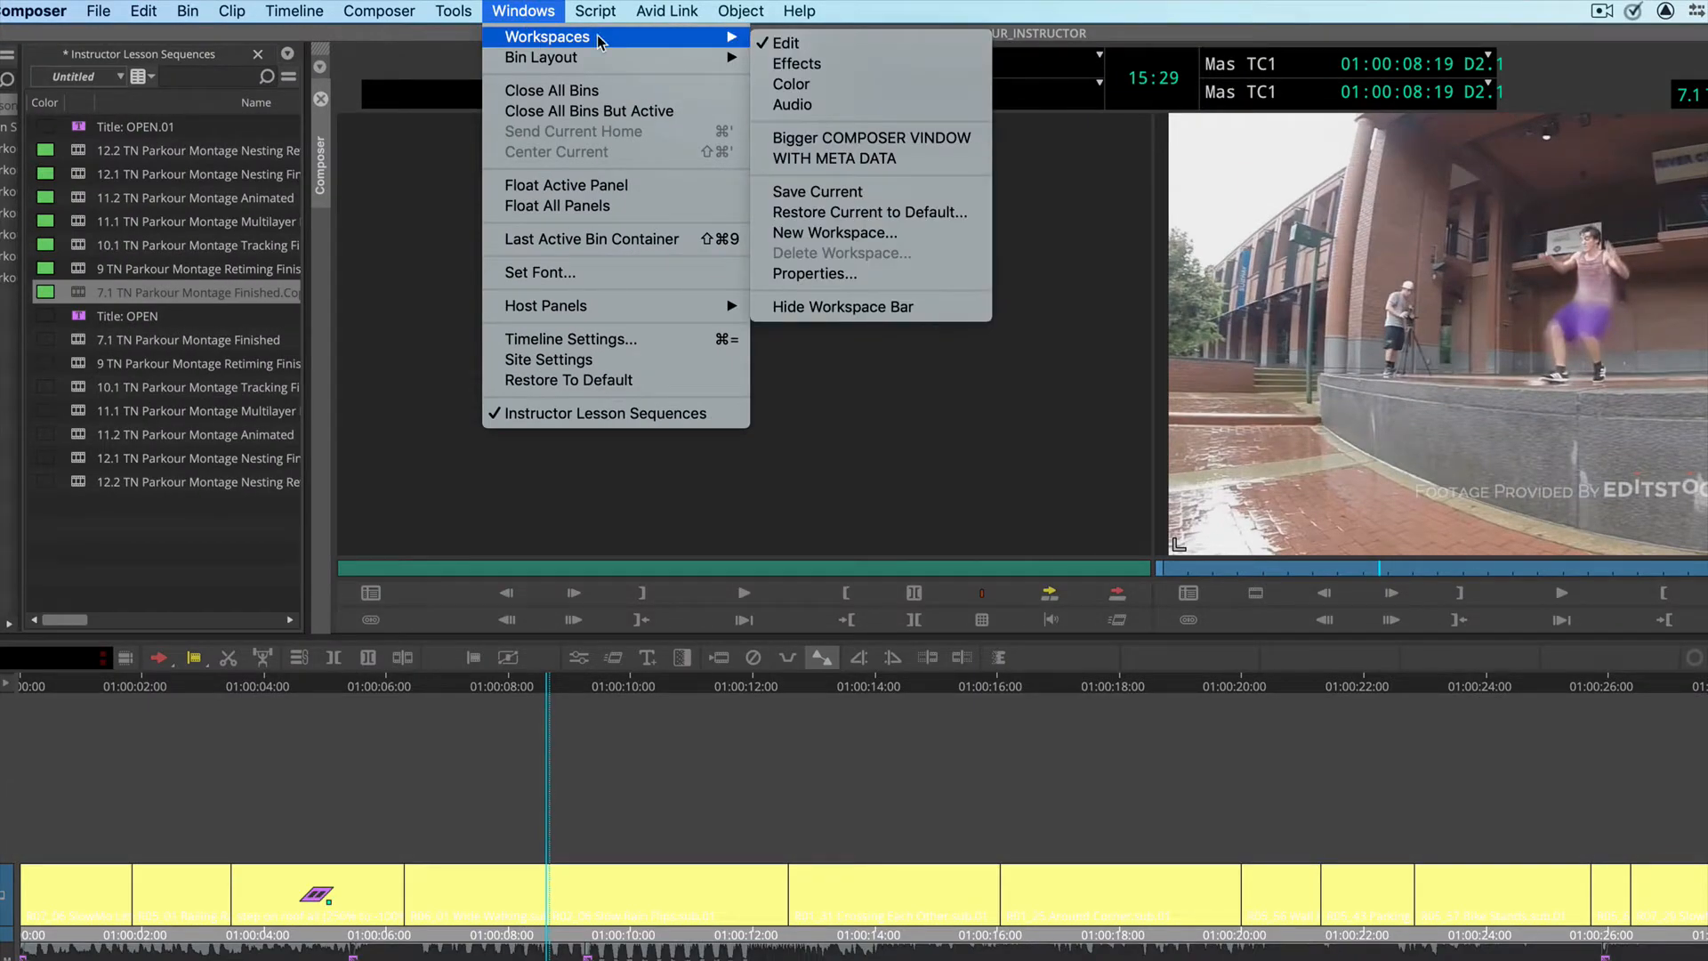
{"action": "left_click", "coordinate": [903, 241]}
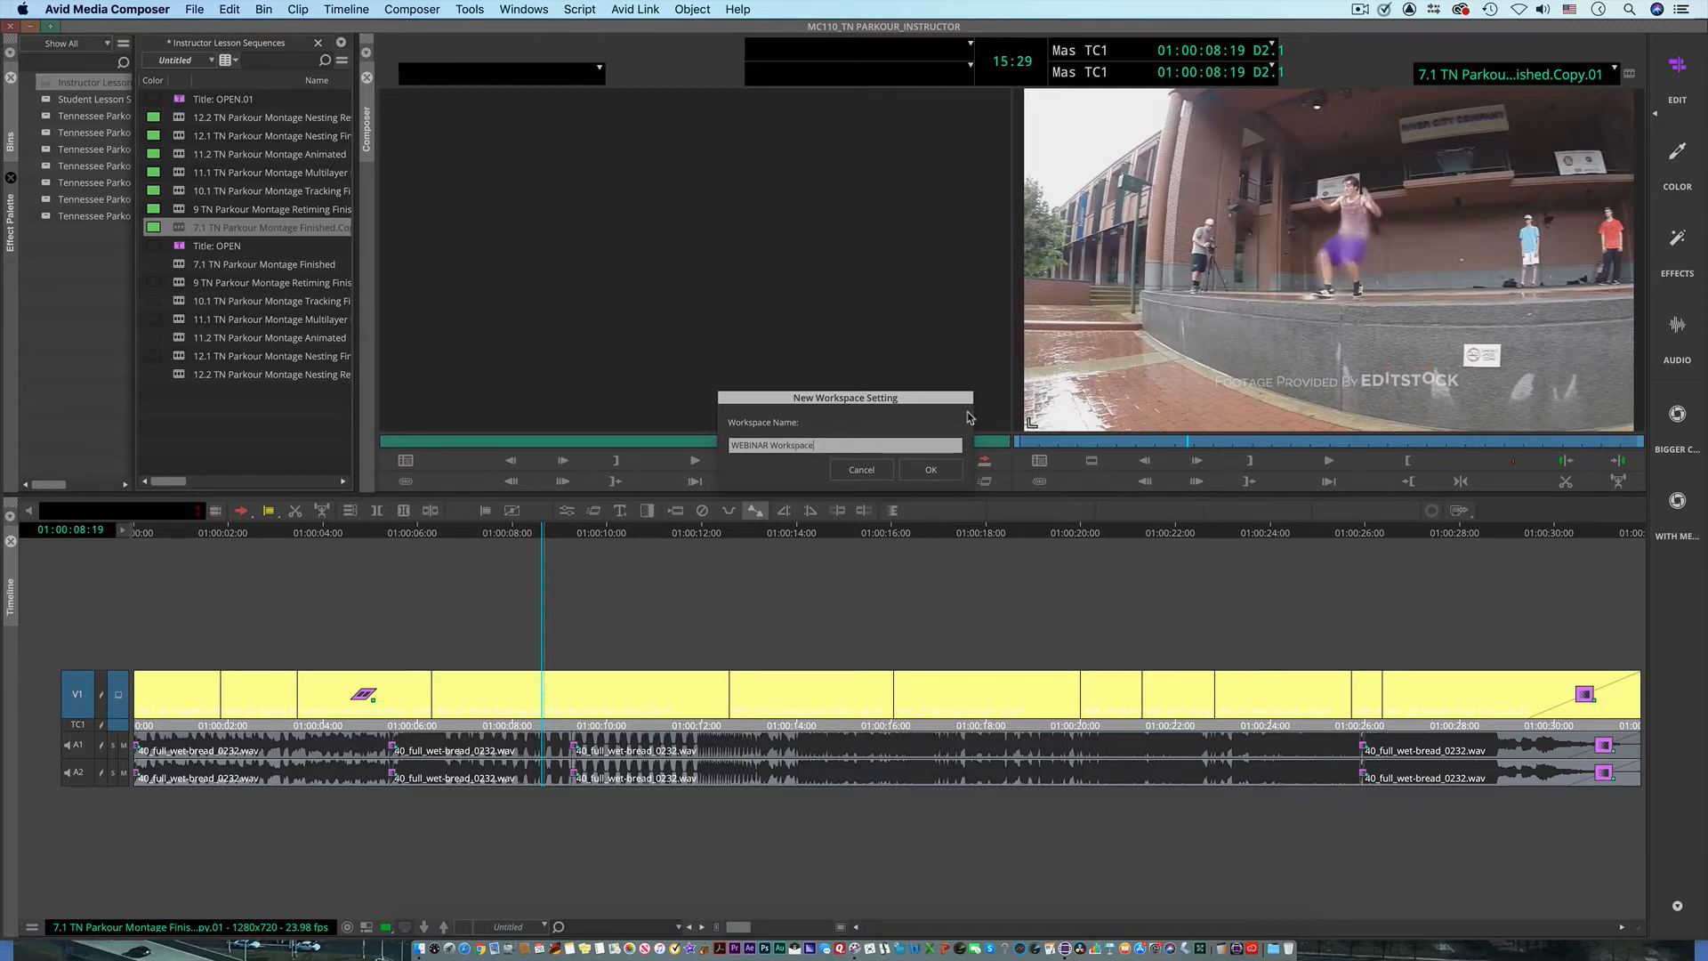
{"action": "left_click", "coordinate": [935, 471]}
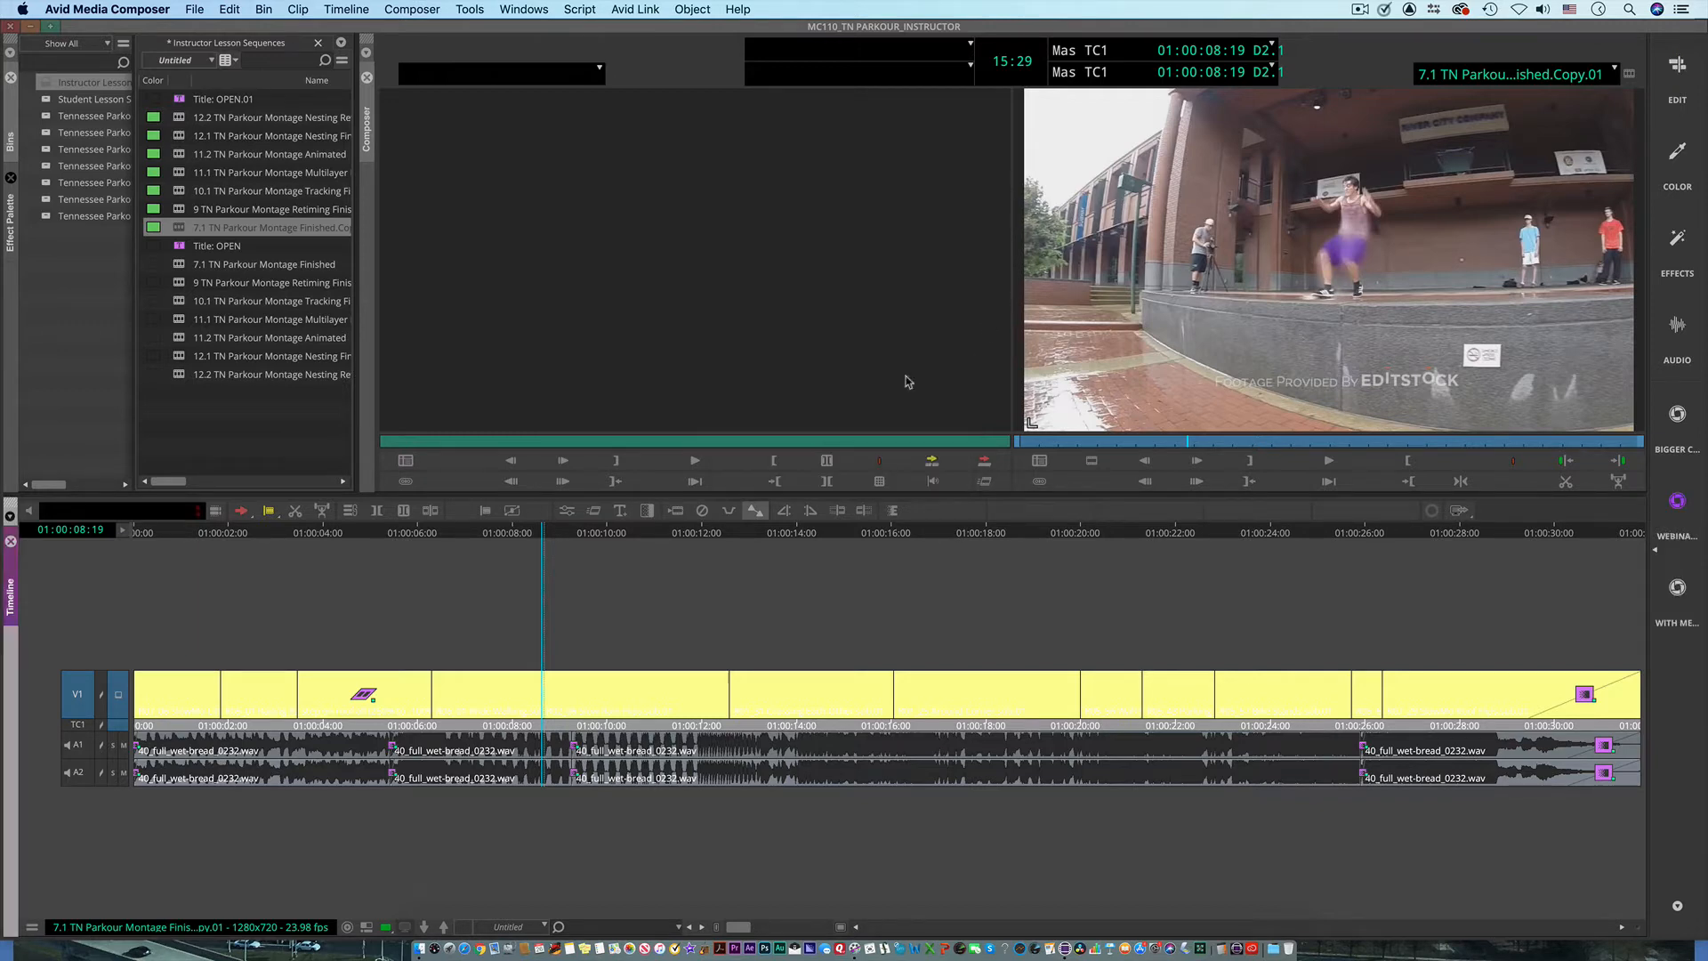
Step: Park the playhead at 01:00:10:14 and mark the rain flip clip to check its duration, then clear the marks
{"action": "left_click_drag", "start_coordinate": [614, 562], "coordinate": [629, 596]}
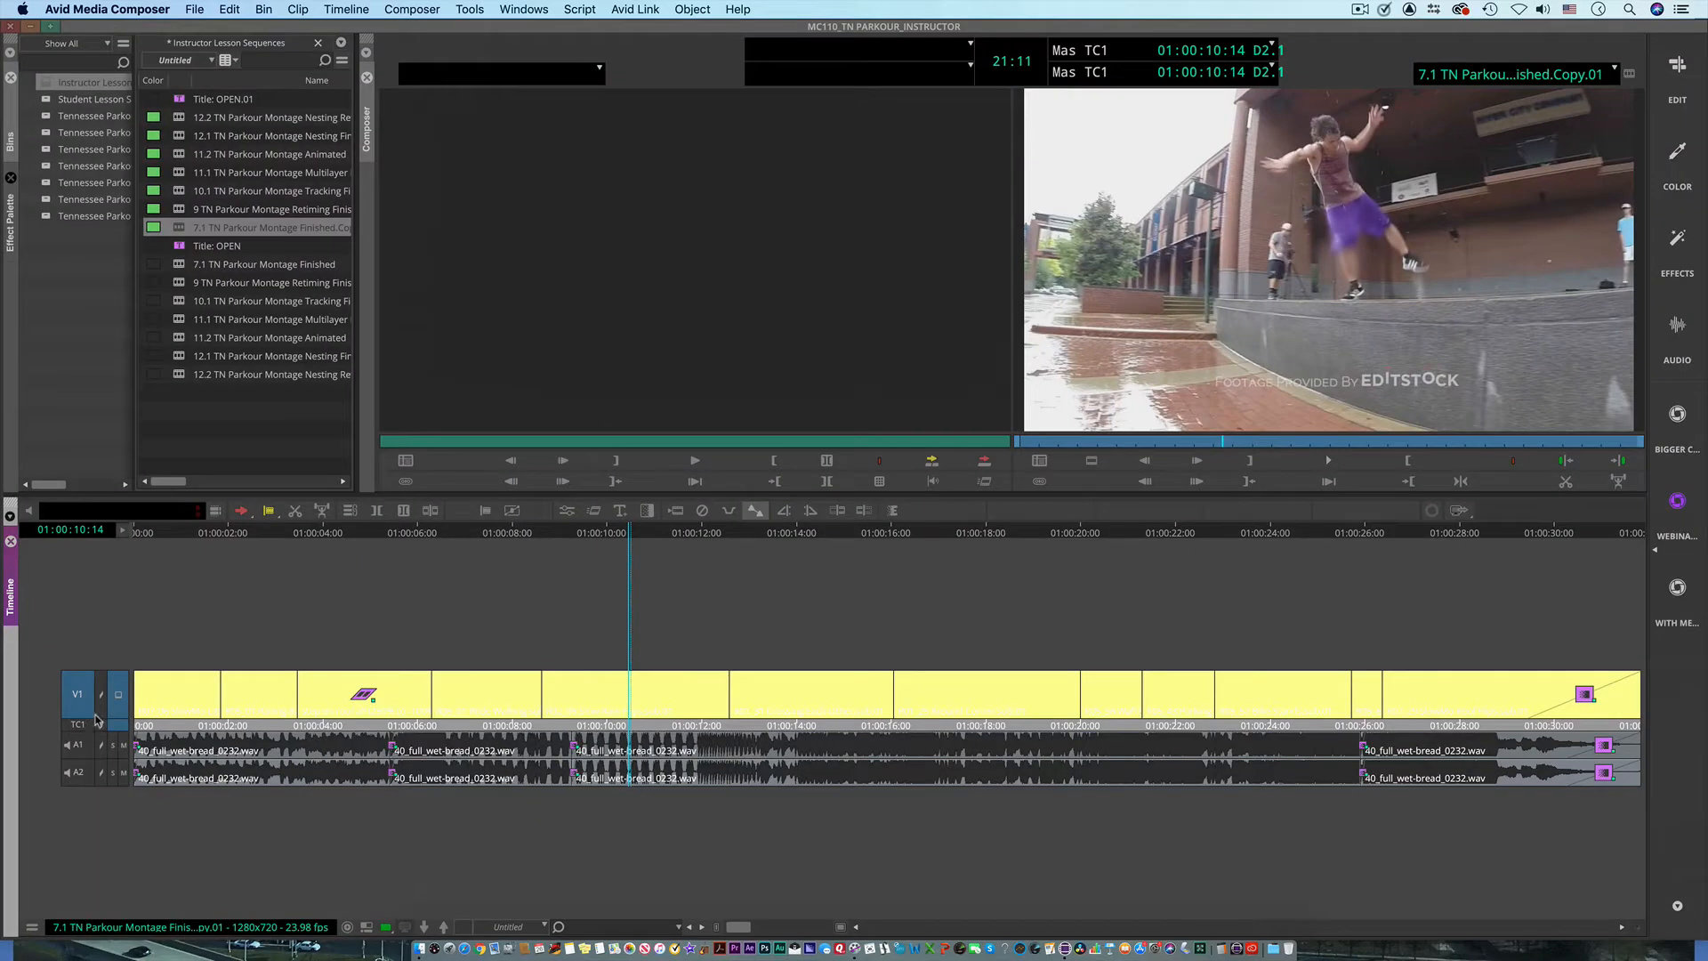
{"action": "key", "text": "t"}
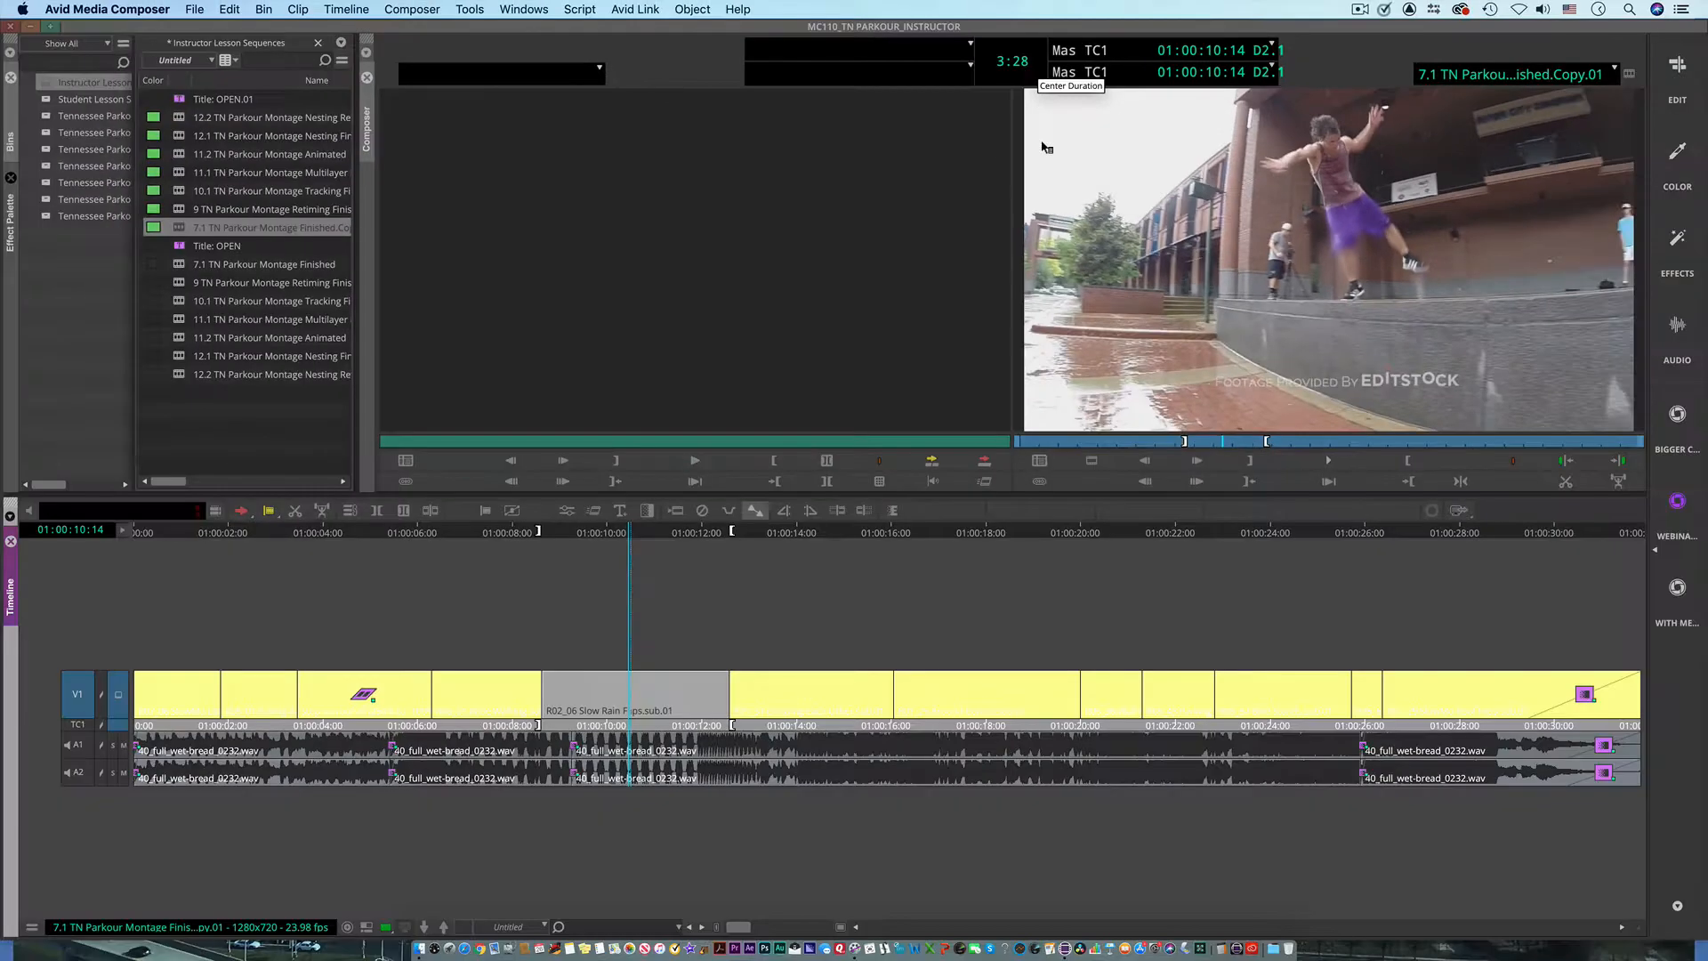
{"action": "left_click", "coordinate": [518, 667]}
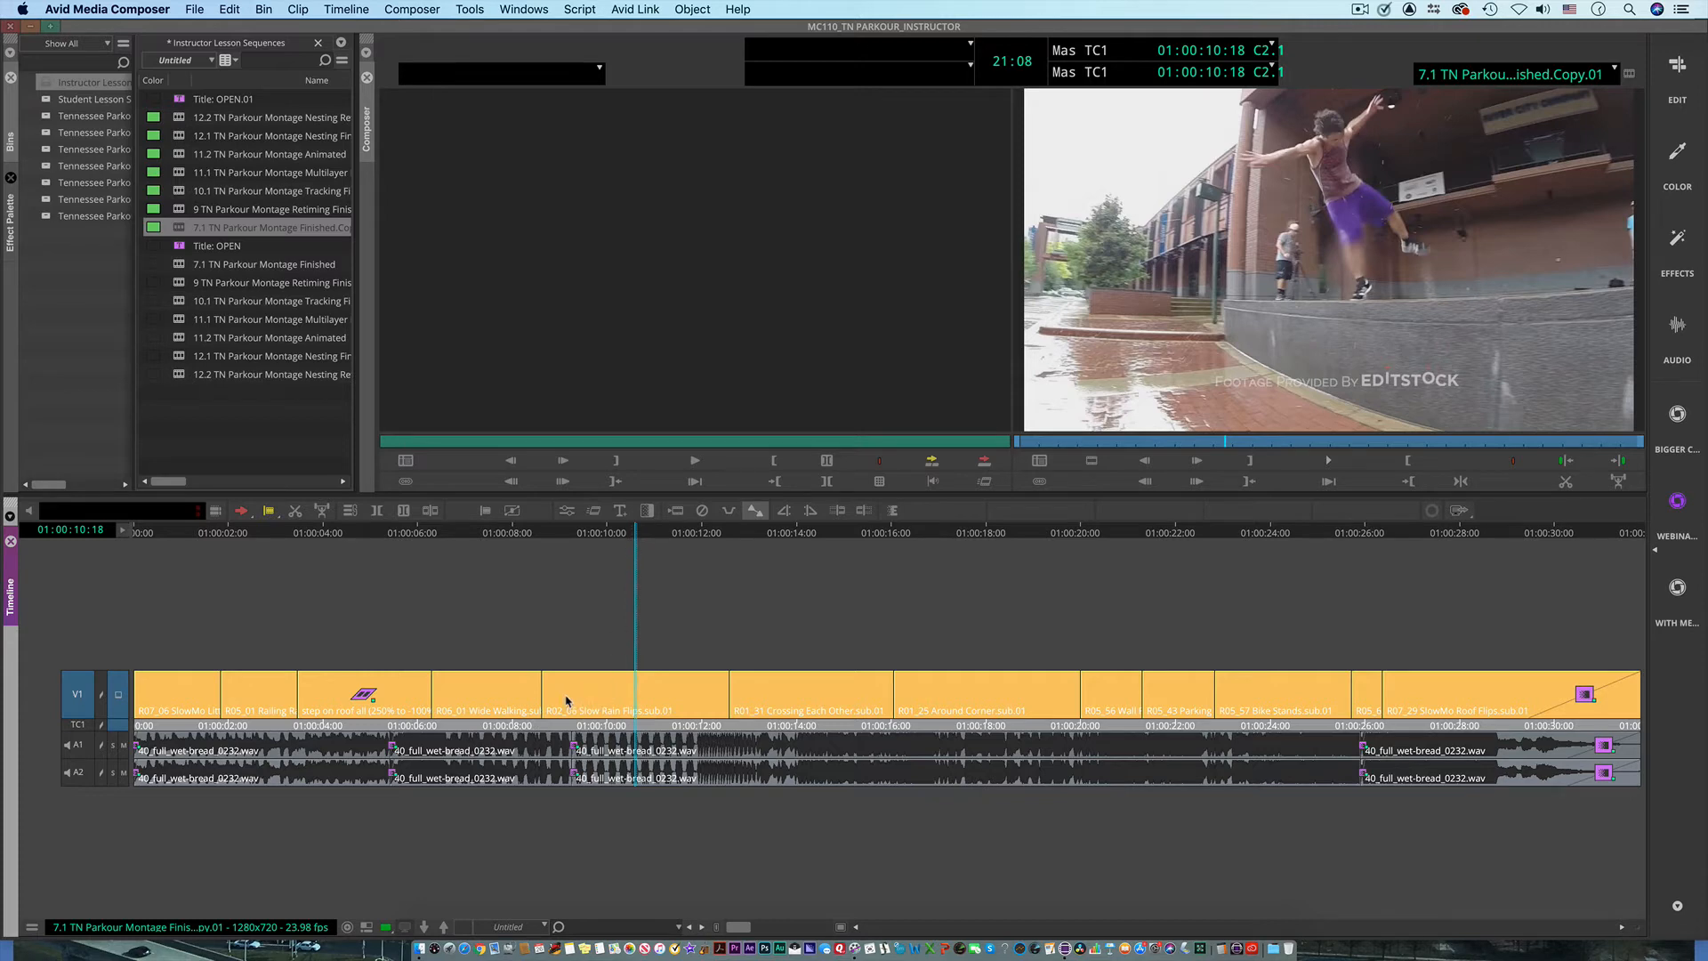
Step: Return the playhead to the rain flip clip's first frame and match-frame track V1 to load its source clip
{"action": "left_click", "coordinate": [566, 701]}
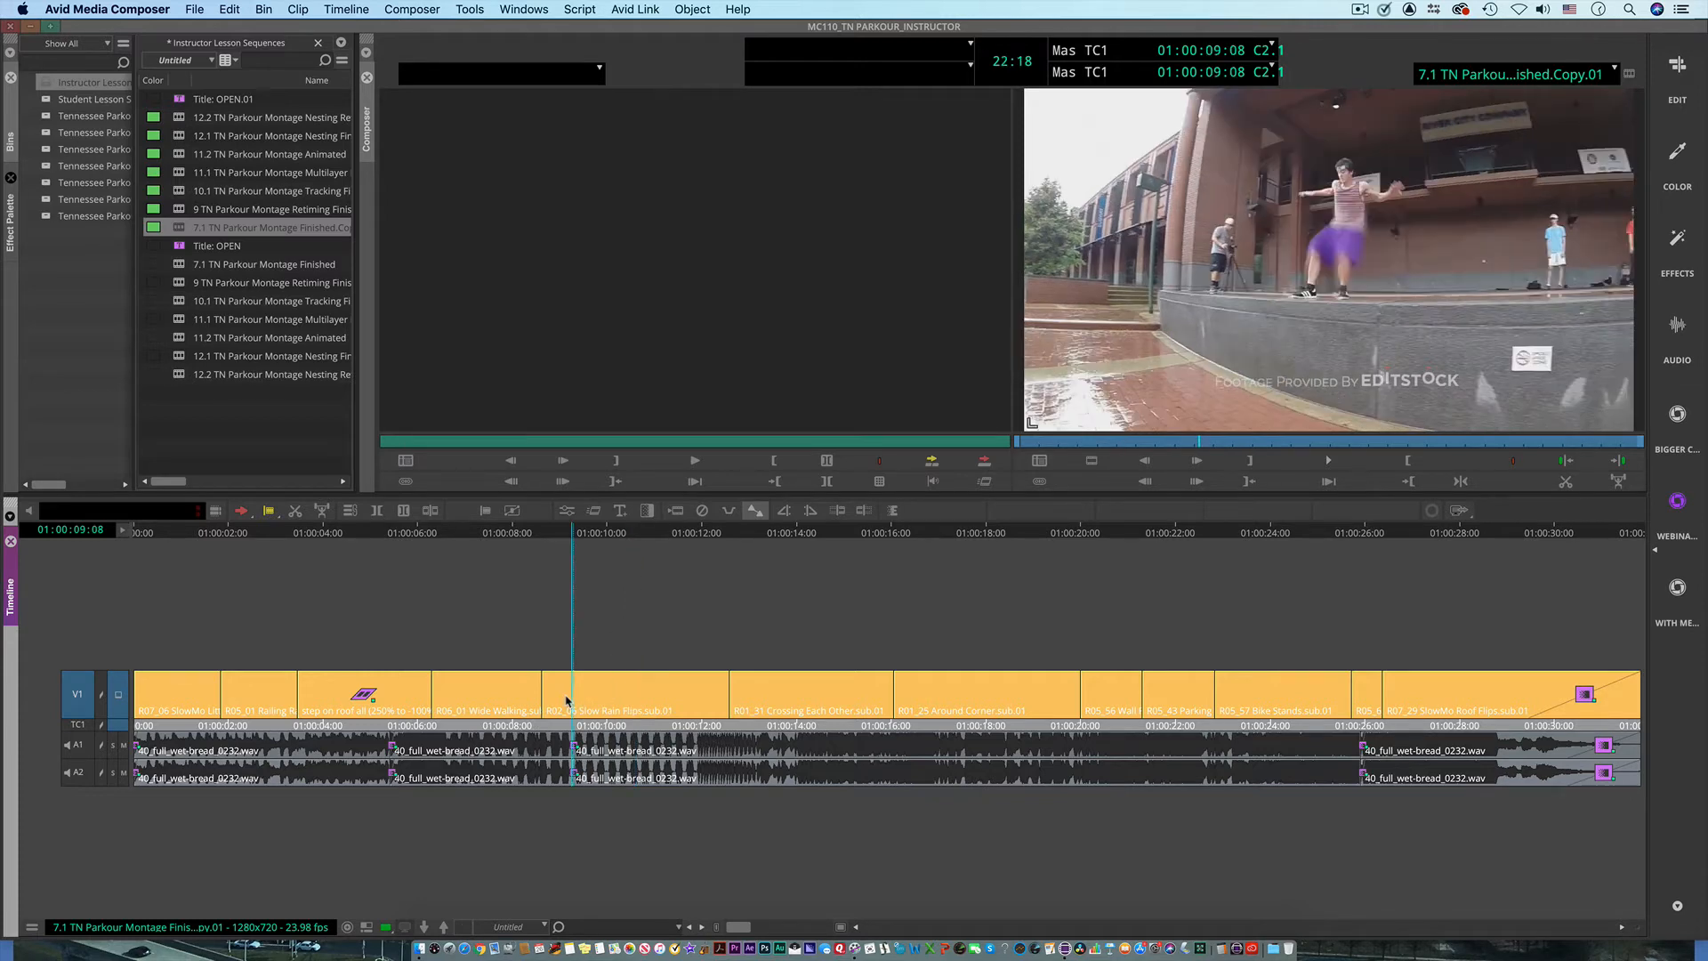
{"action": "key", "text": "a"}
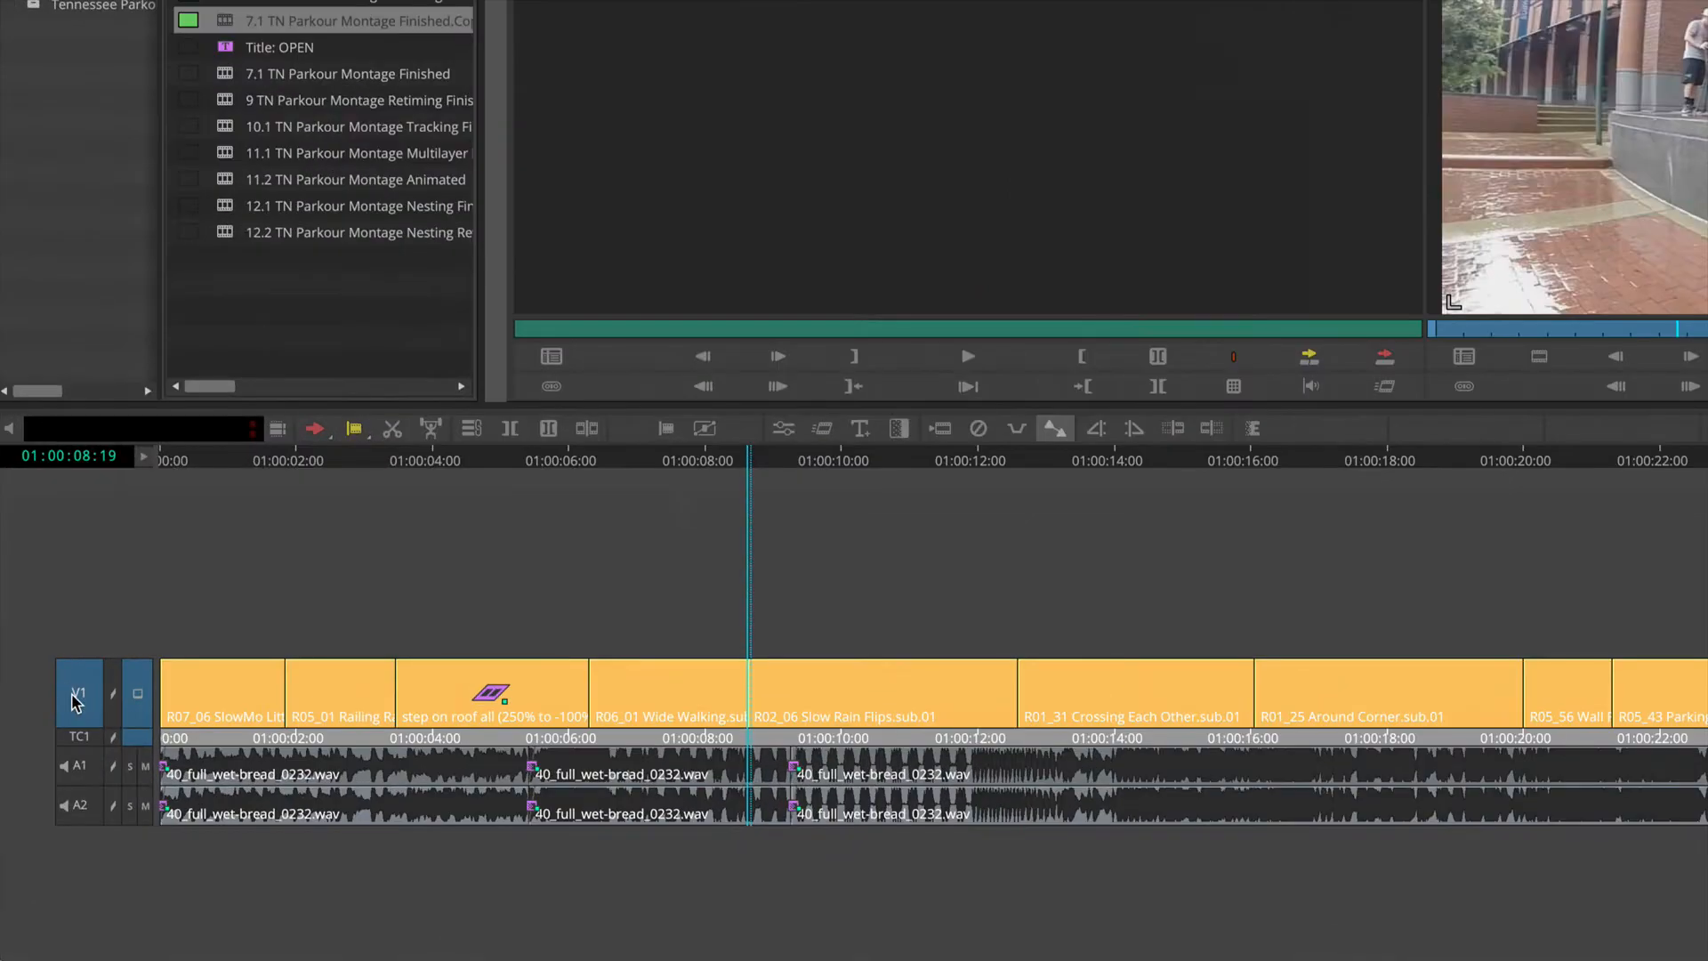
{"action": "right_click", "coordinate": [75, 703]}
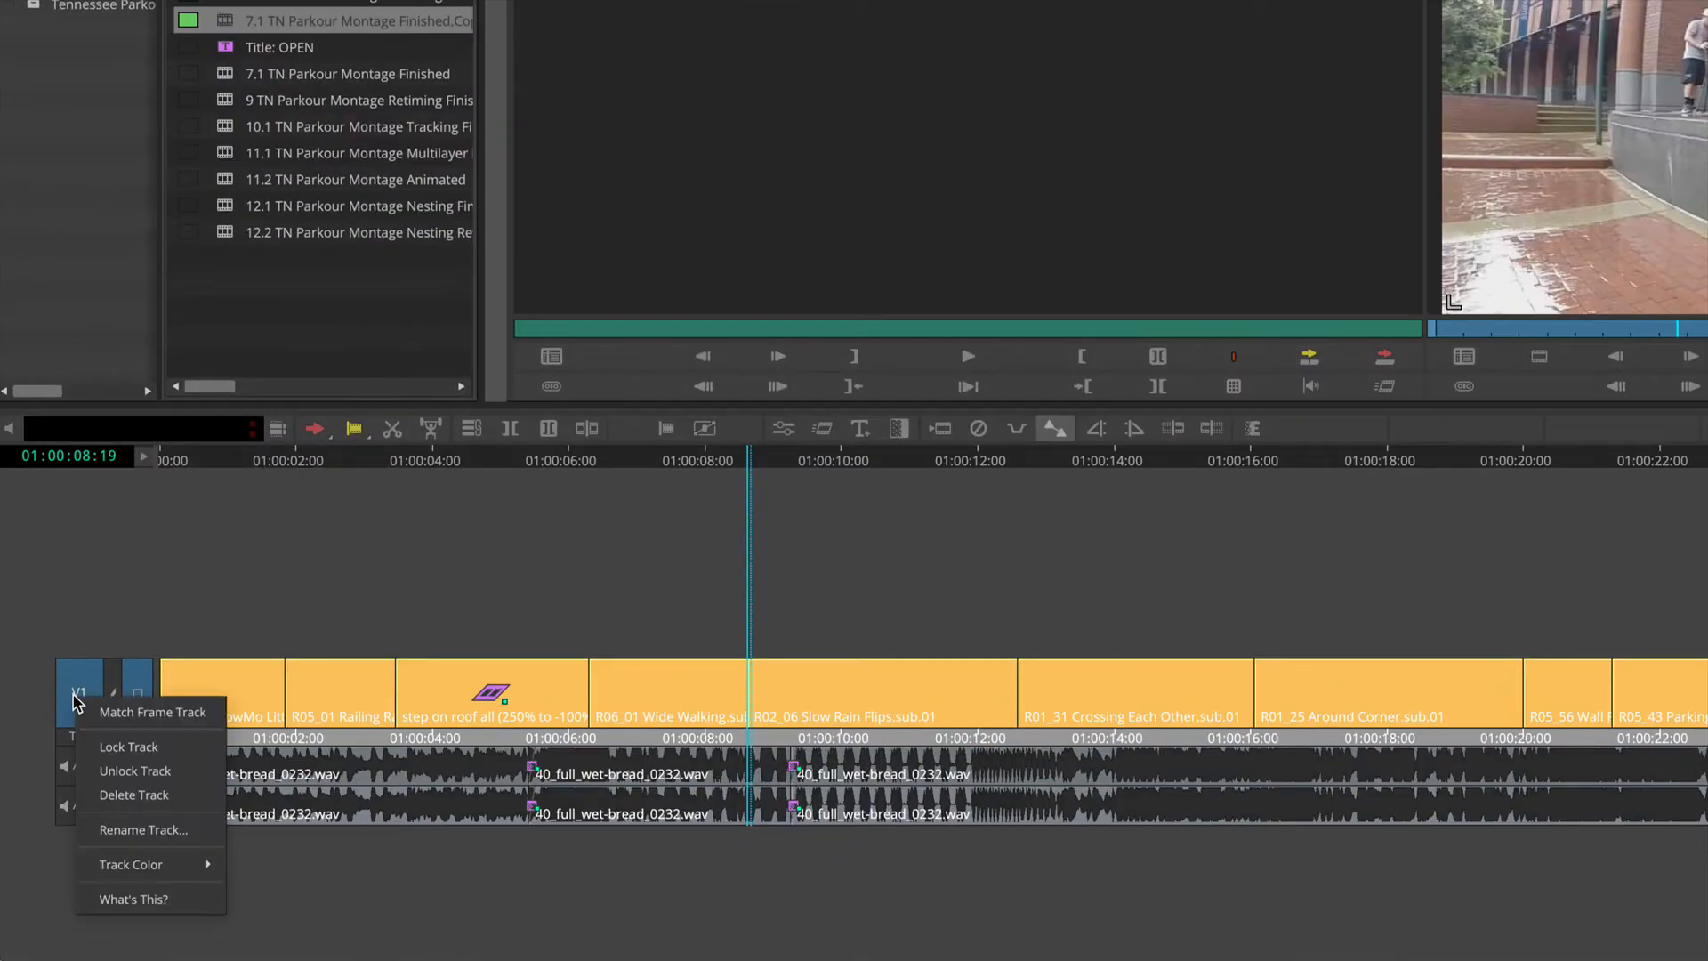
{"action": "left_click", "coordinate": [133, 712]}
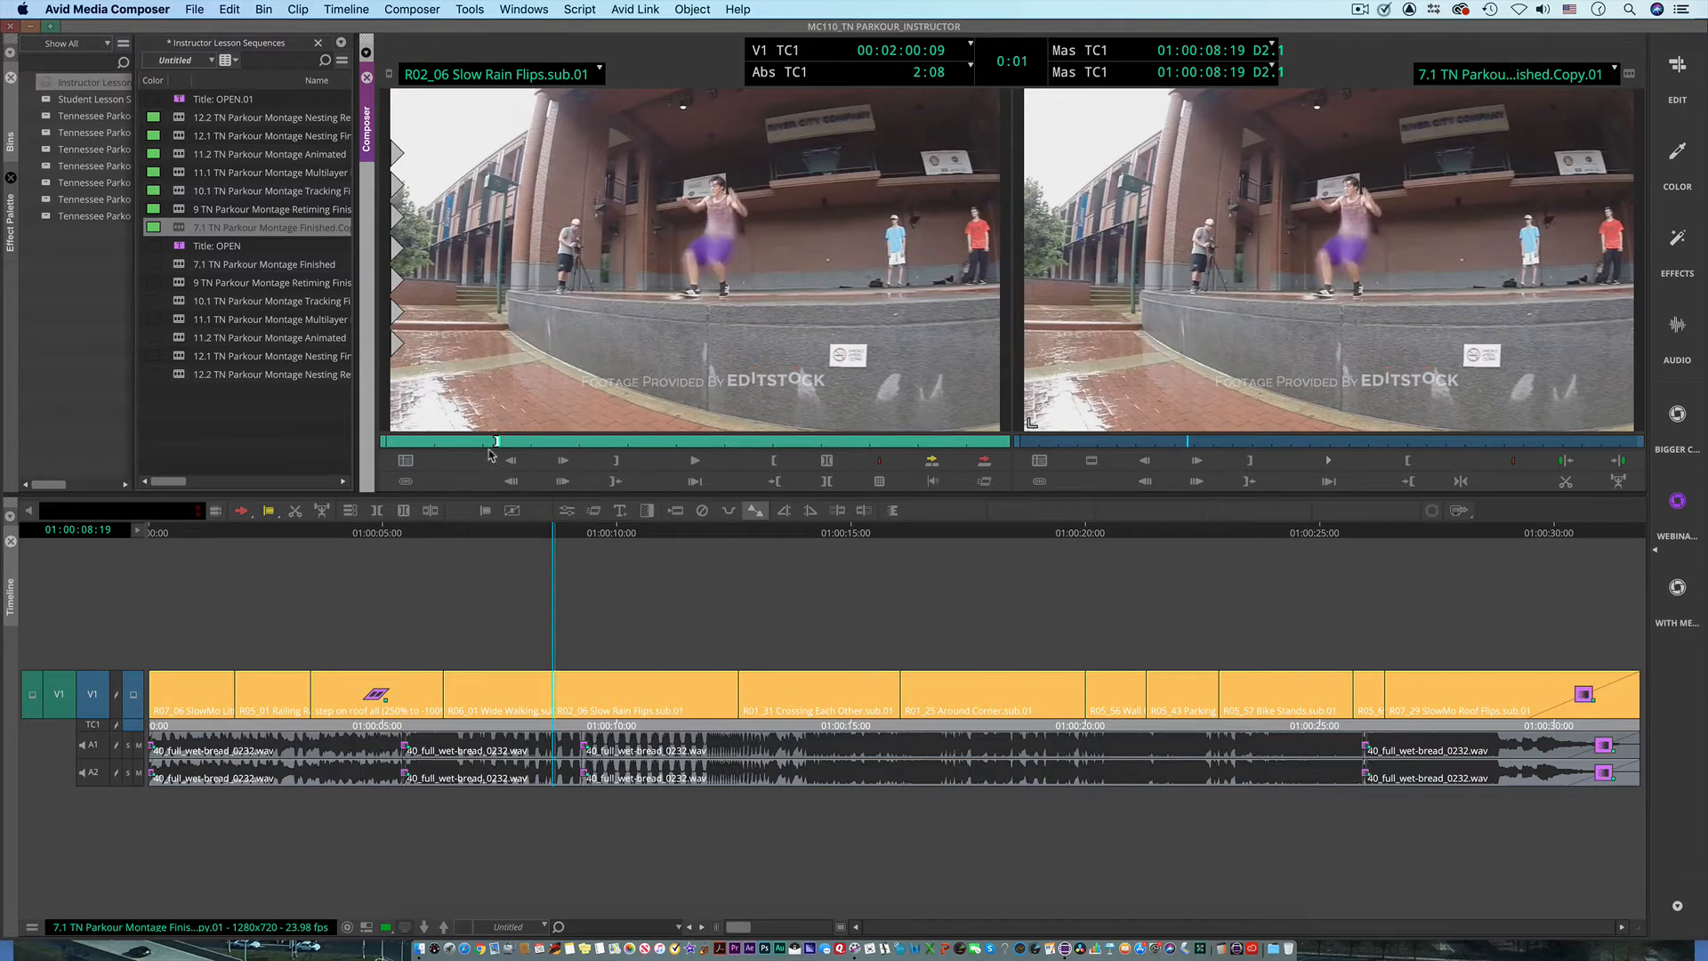
Step: Scrub the source clip to 00:02:03:14 and set the second source tracking display to Duration
{"action": "left_click_drag", "start_coordinate": [498, 442], "coordinate": [654, 495]}
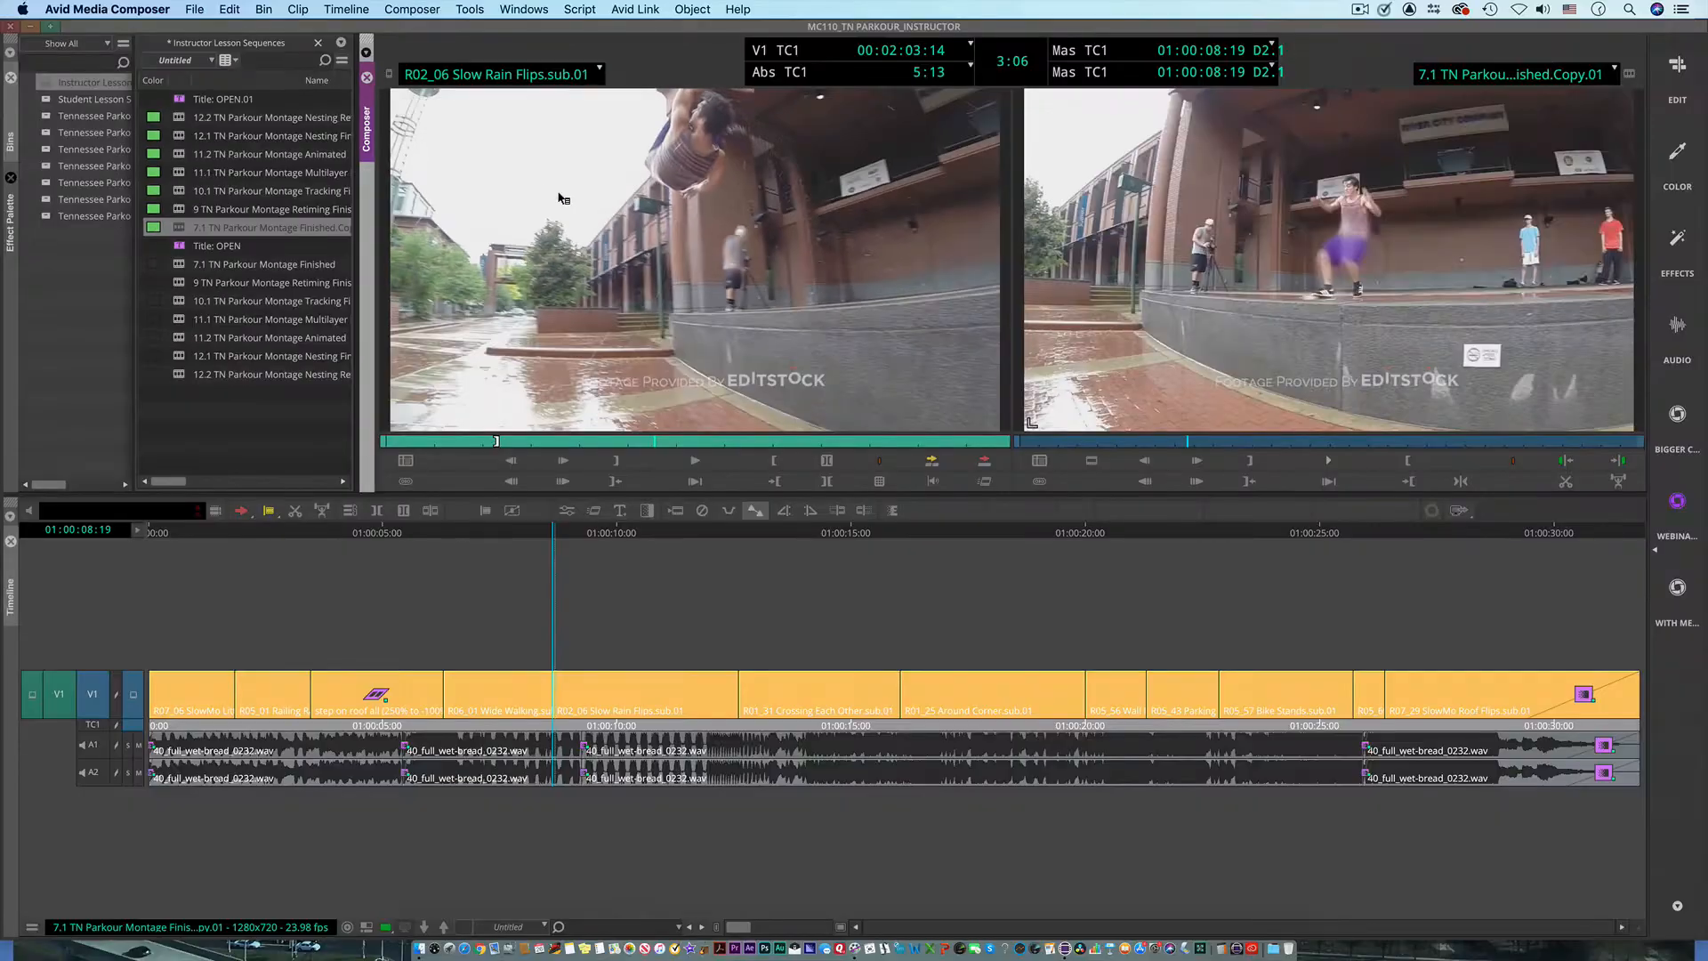
{"action": "left_click", "coordinate": [1318, 54]}
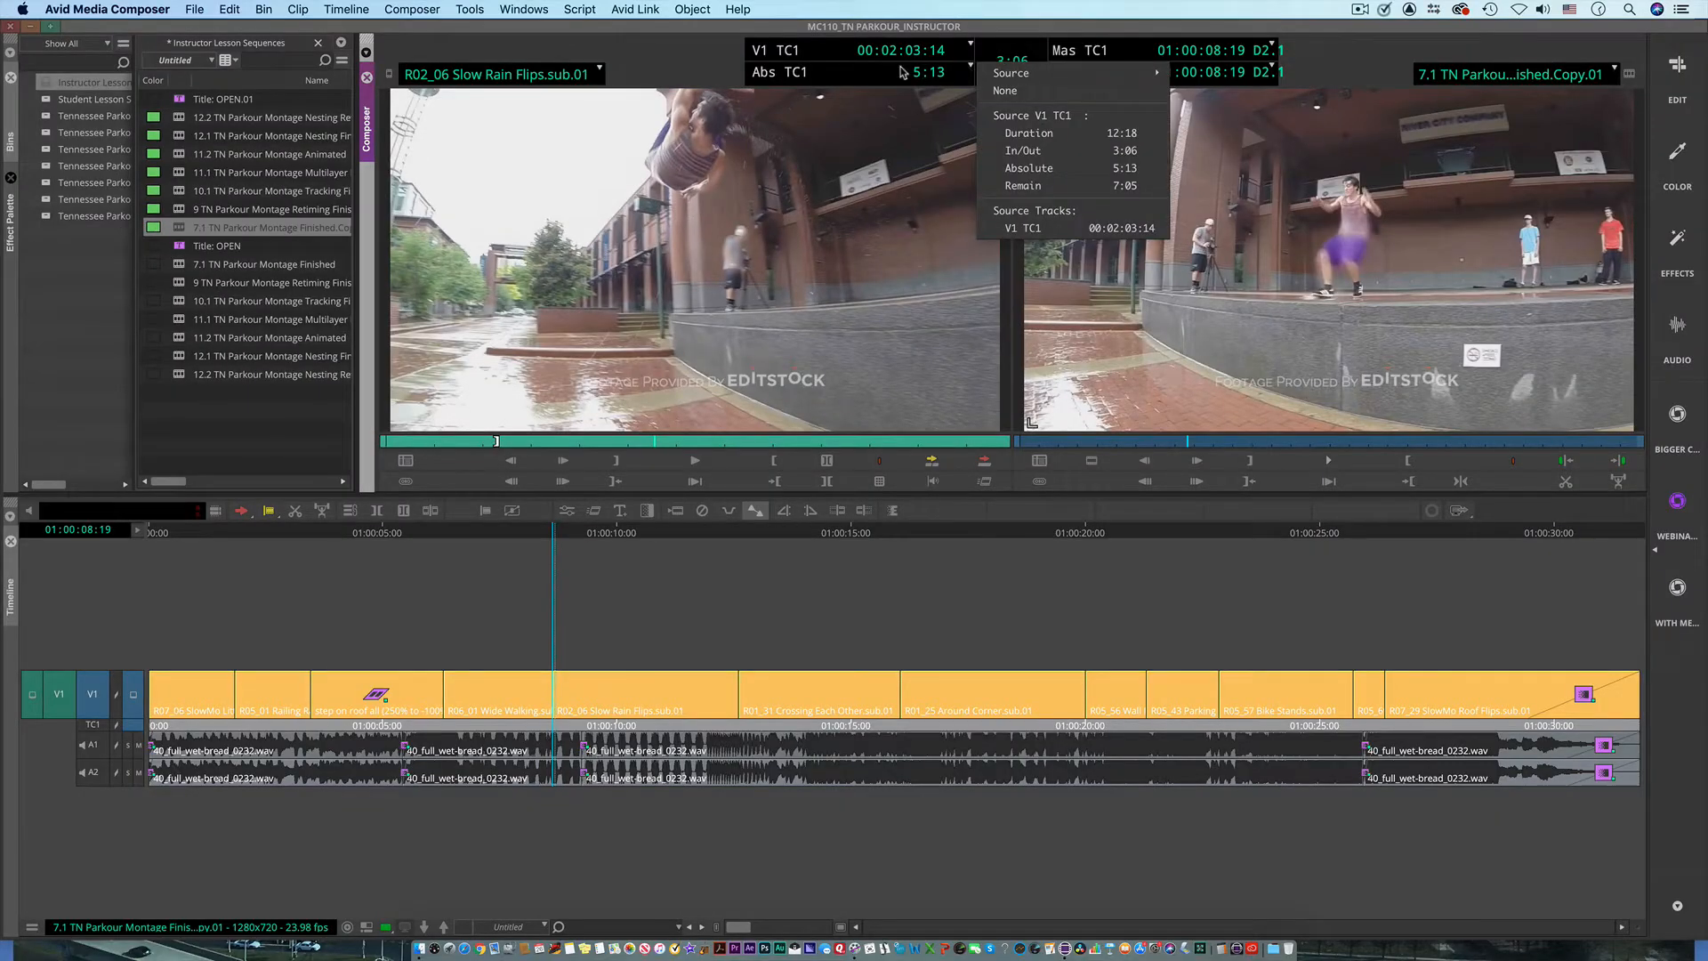
{"action": "left_click", "coordinate": [1063, 134]}
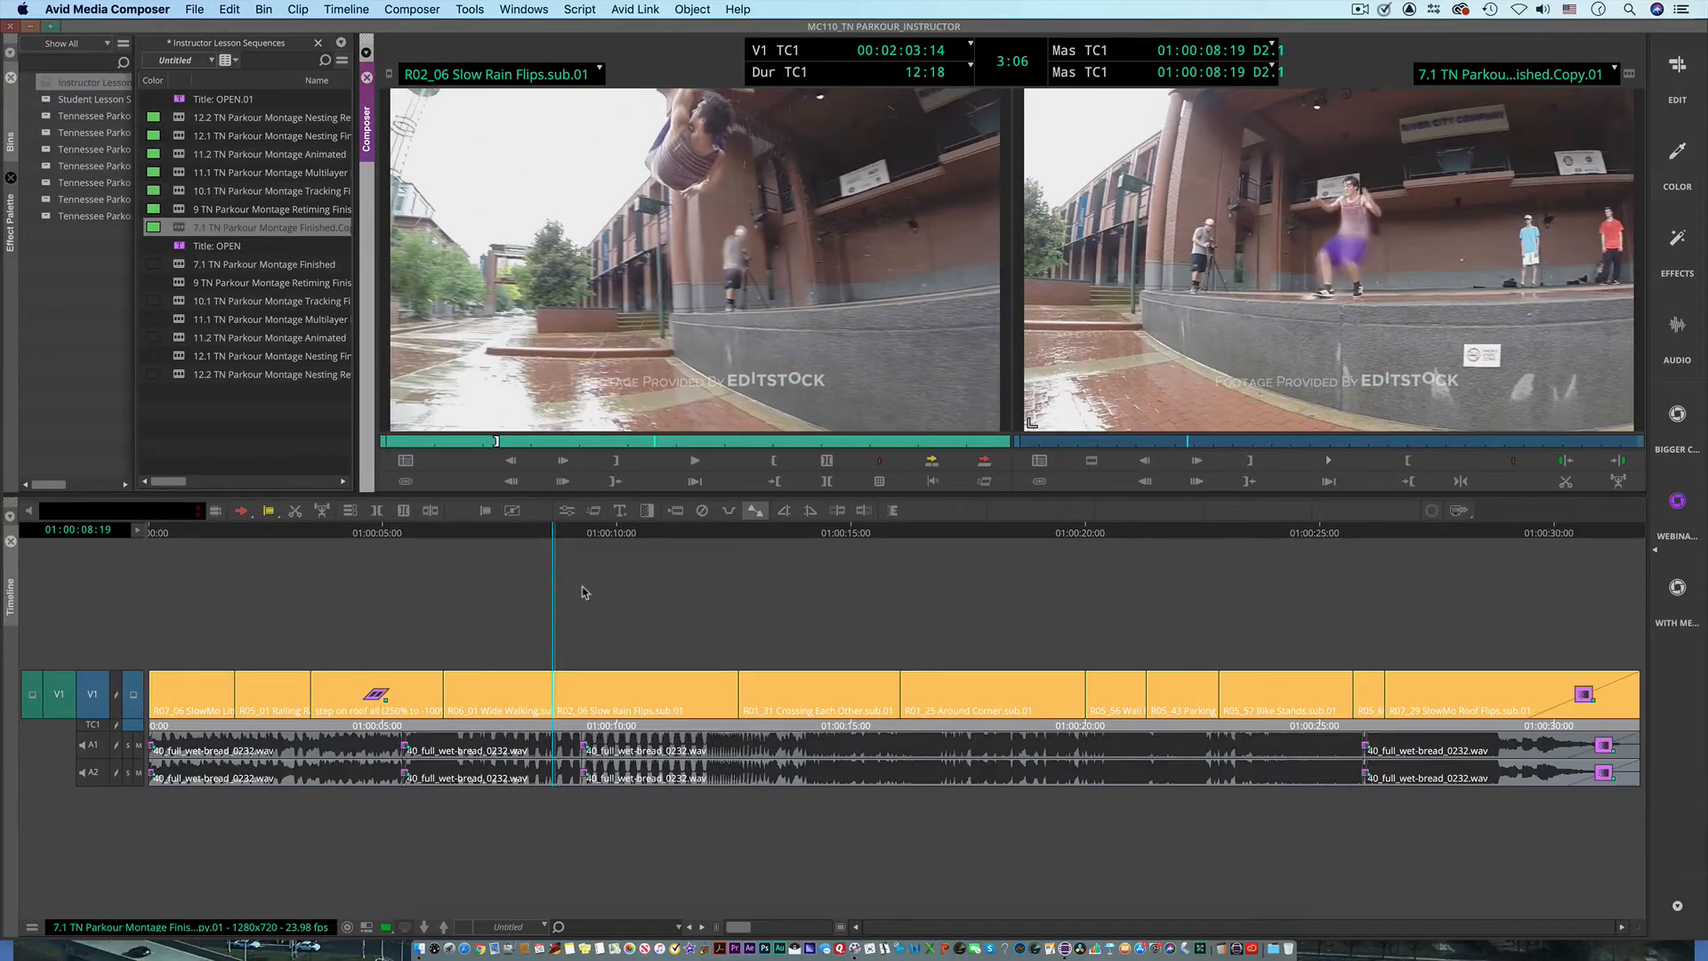
Step: Scrub the sequence to 01:00:09:28, and clear the source monitor and its clip menu
{"action": "left_click", "coordinate": [580, 534]}
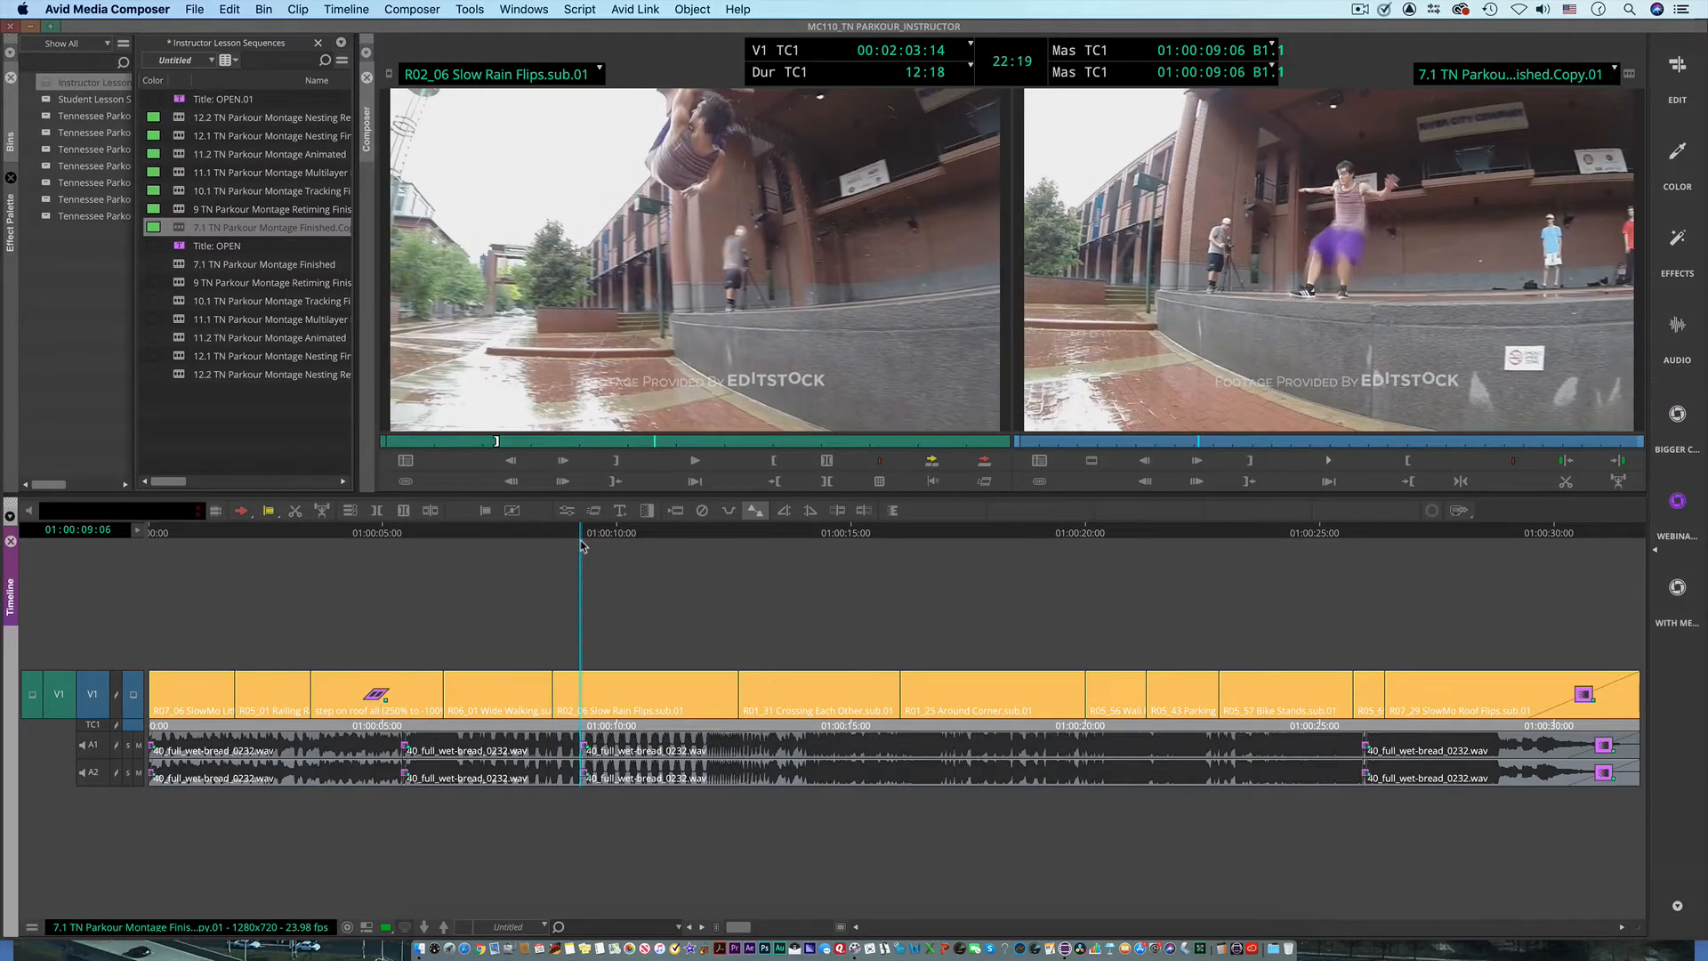
{"action": "left_click_drag", "start_coordinate": [580, 544], "coordinate": [614, 541]}
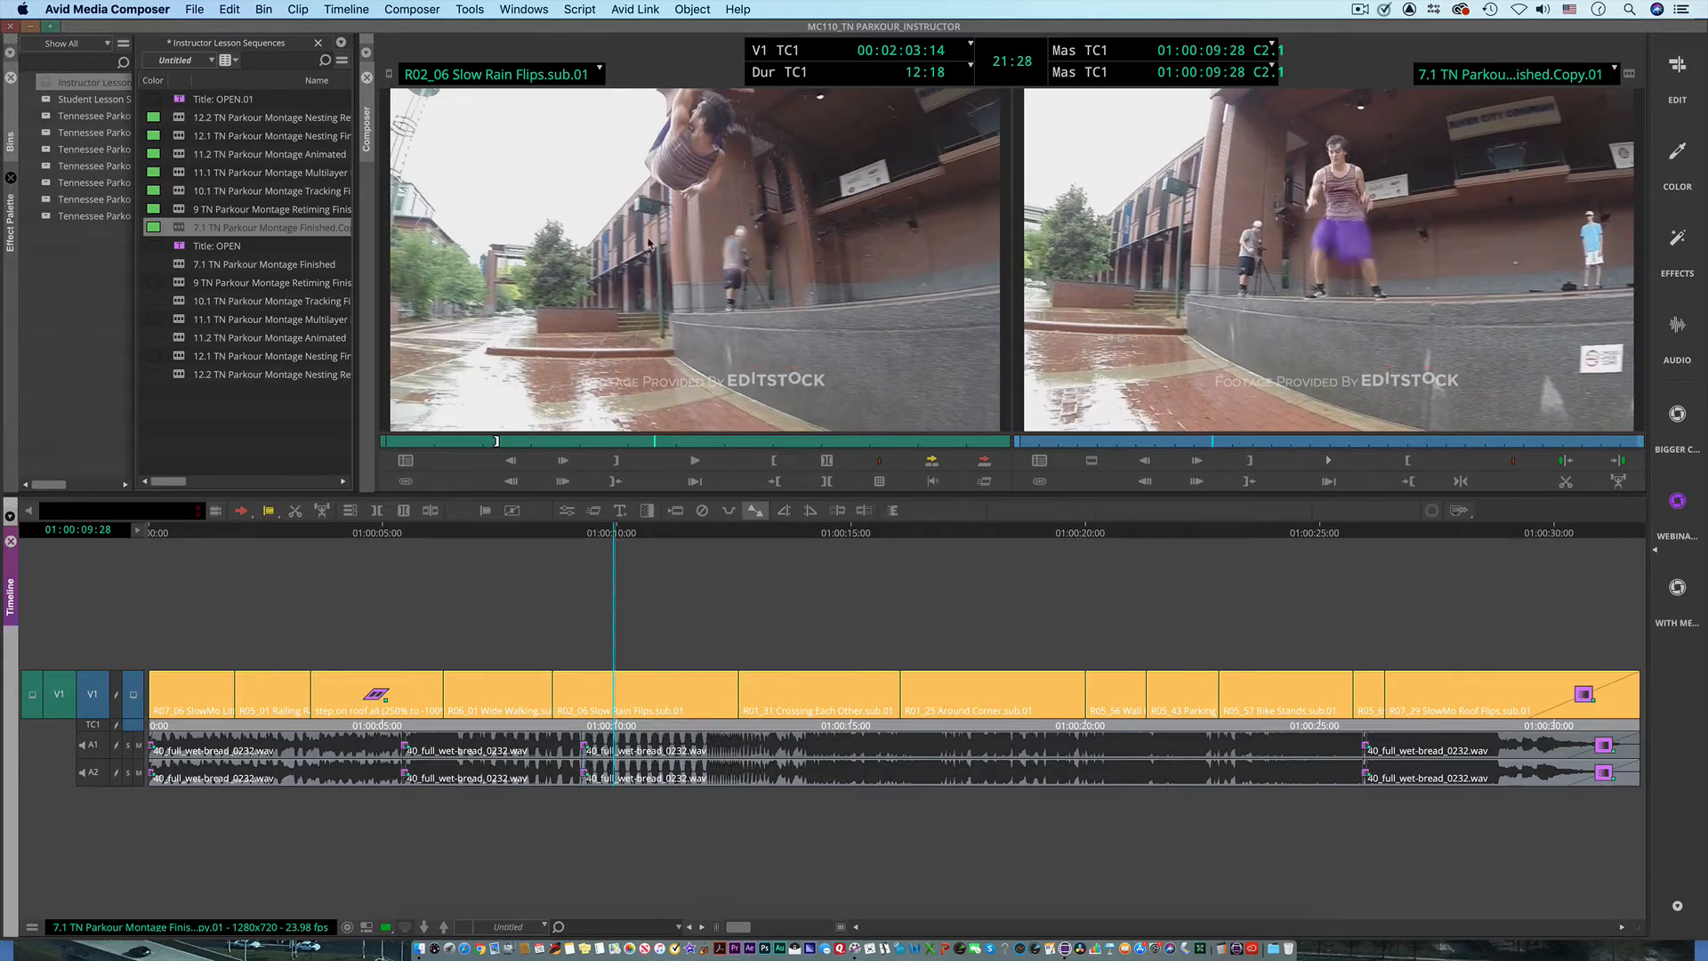
{"action": "left_click", "coordinate": [597, 73]}
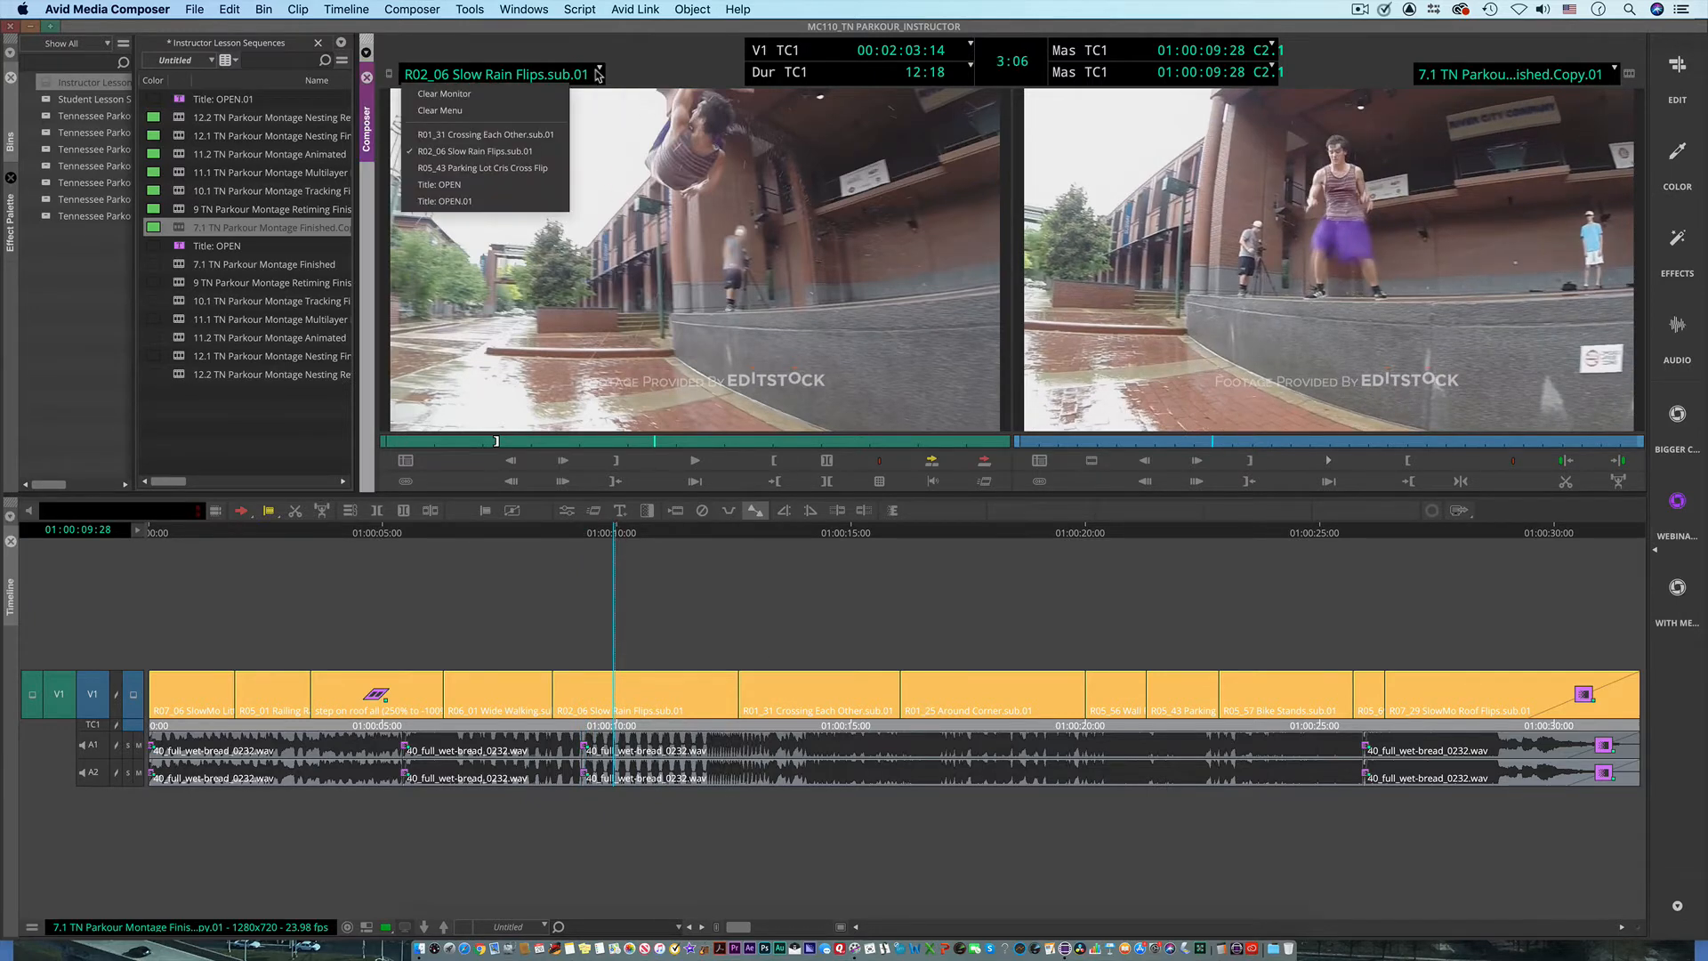
{"action": "left_click", "coordinate": [551, 96]}
{"action": "left_click", "coordinate": [599, 68]}
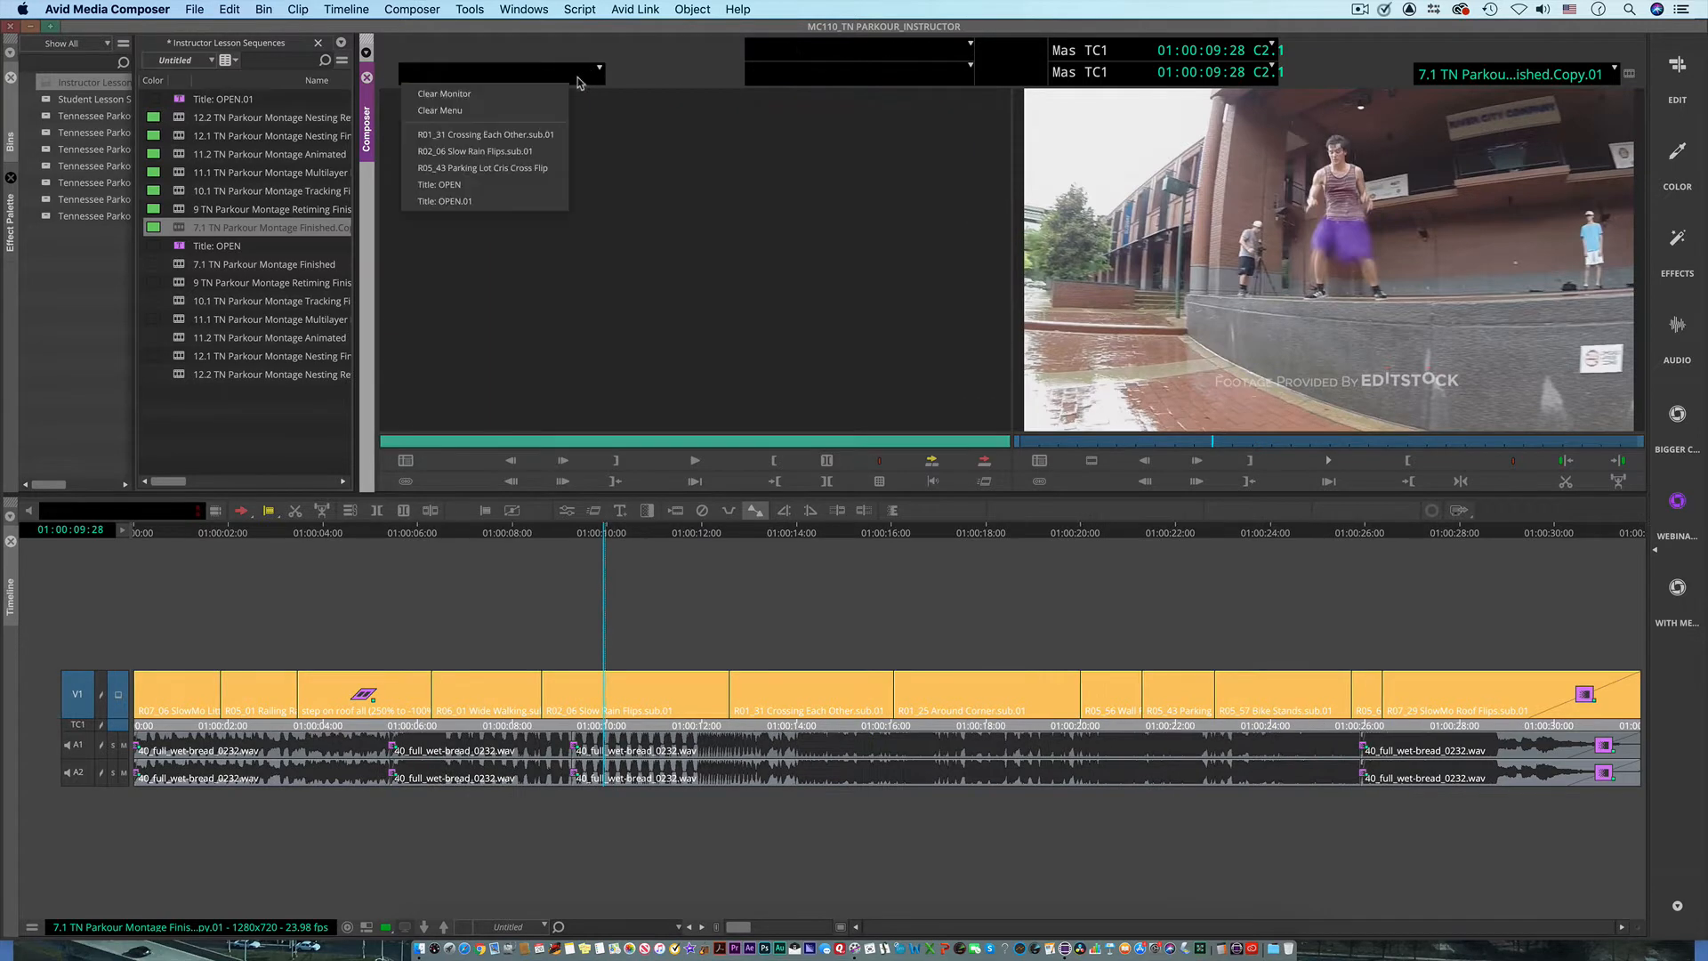
{"action": "left_click", "coordinate": [525, 111]}
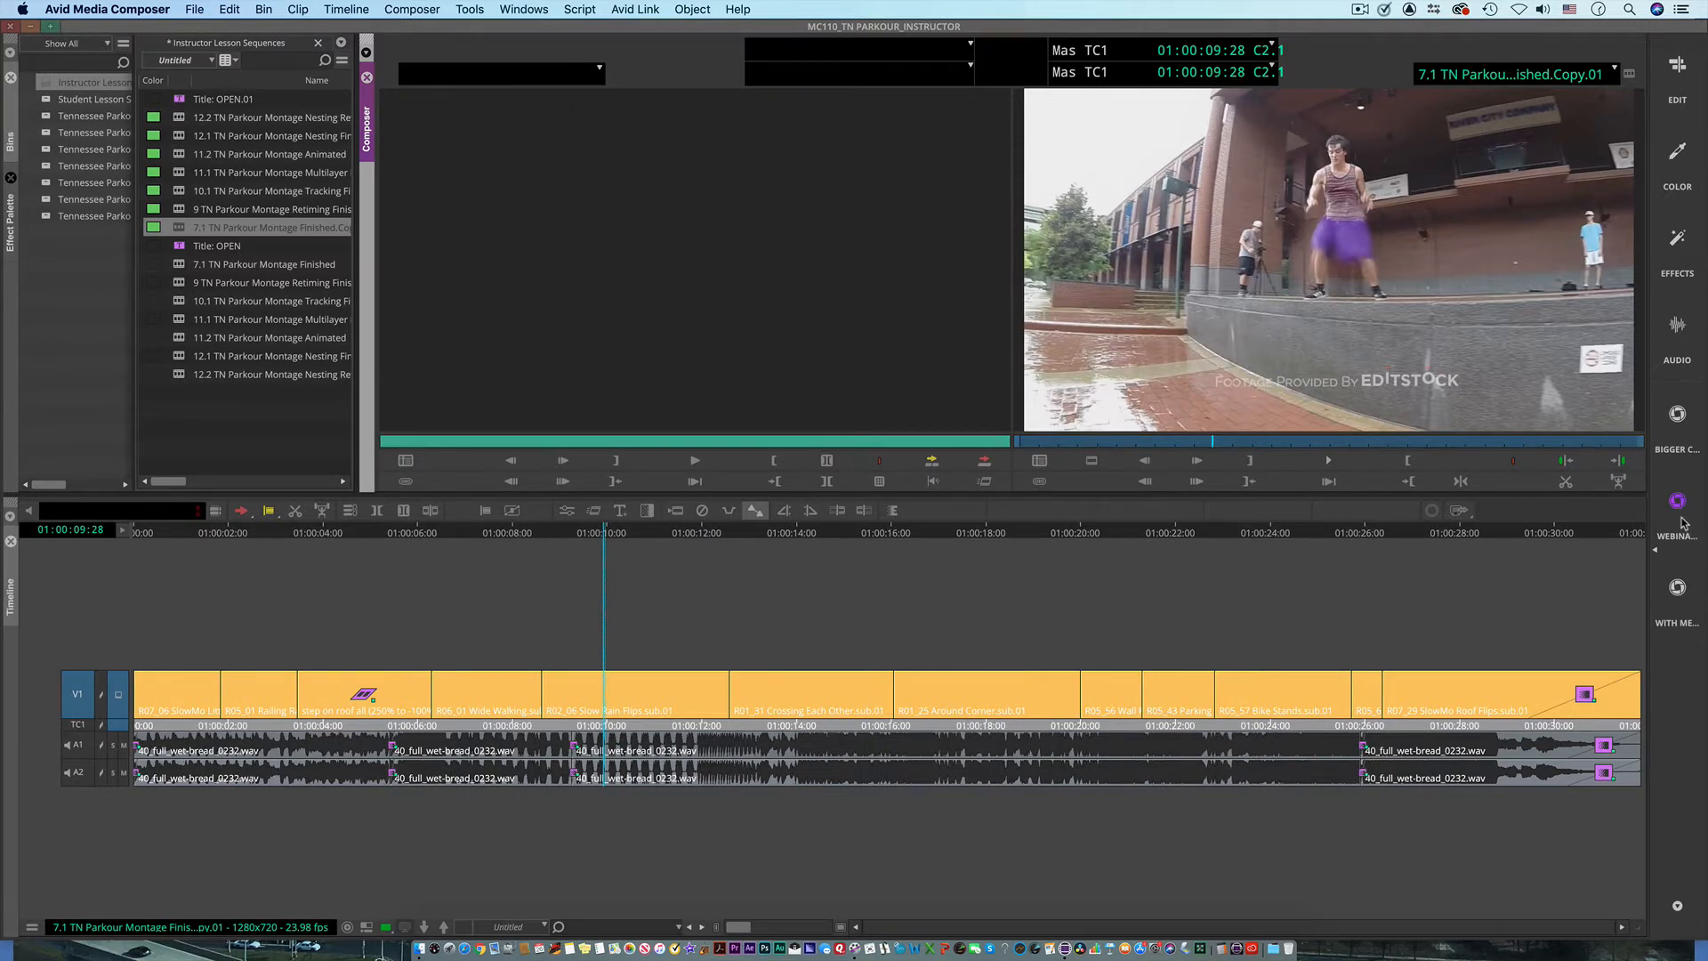
Step: Switch to the Edit workspace and back to the WEBINAR Workspace to compare their layouts
{"action": "left_click", "coordinate": [1678, 86]}
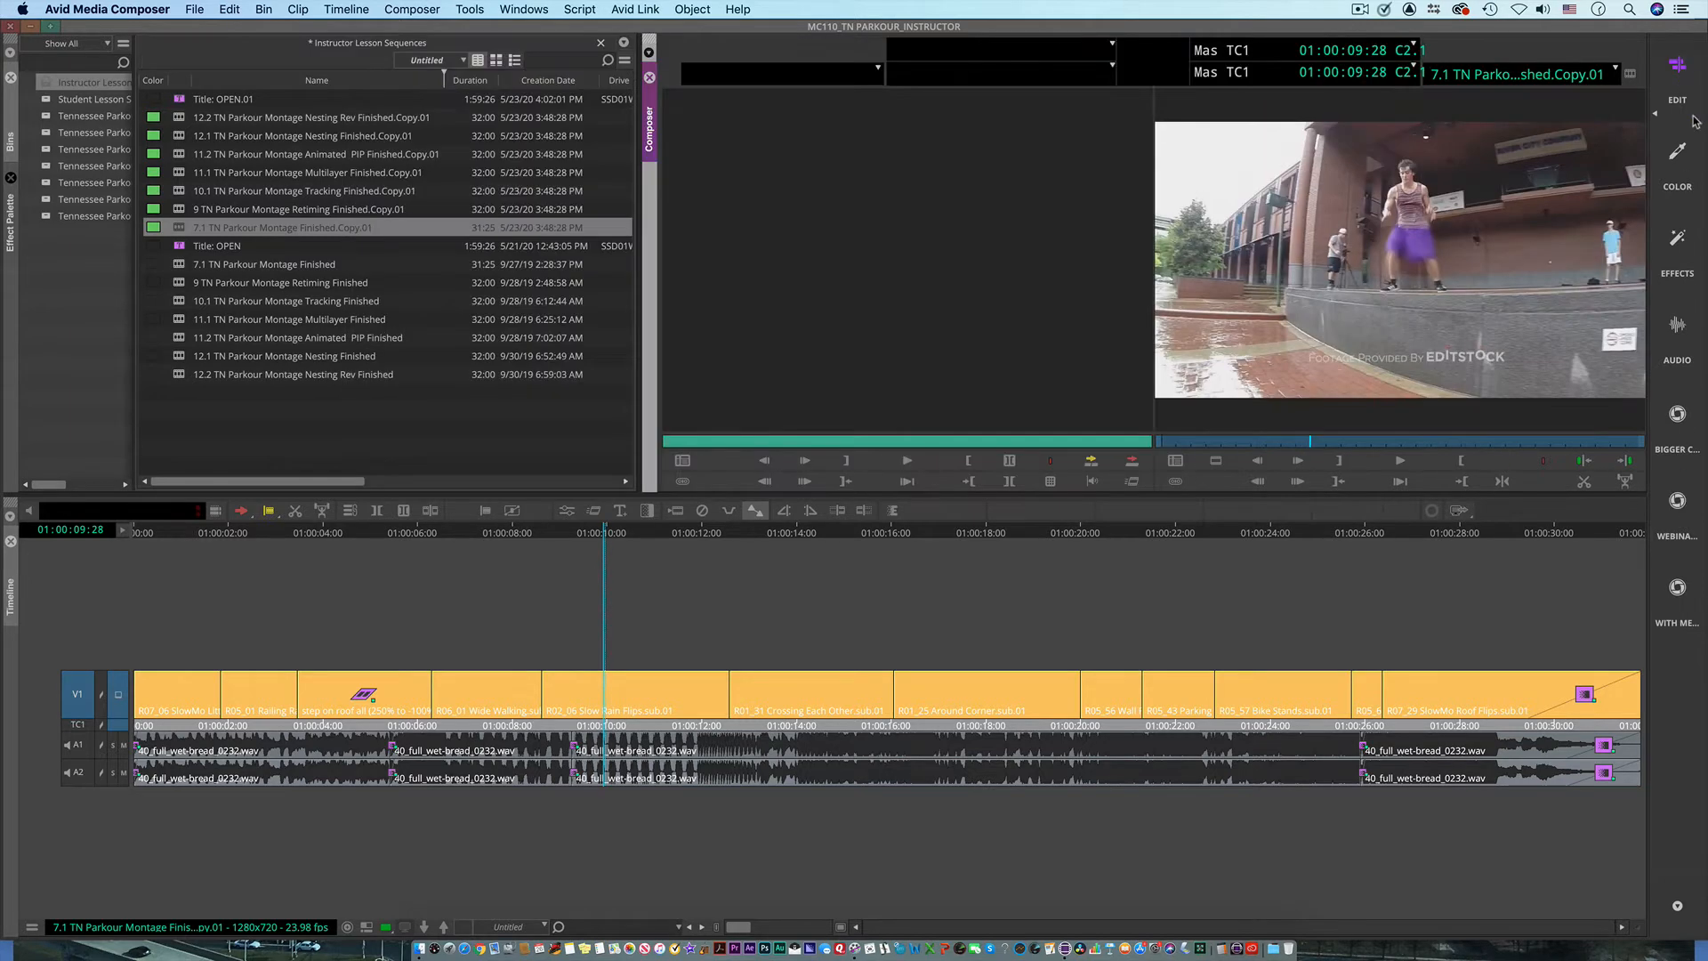
{"action": "left_click", "coordinate": [1689, 511]}
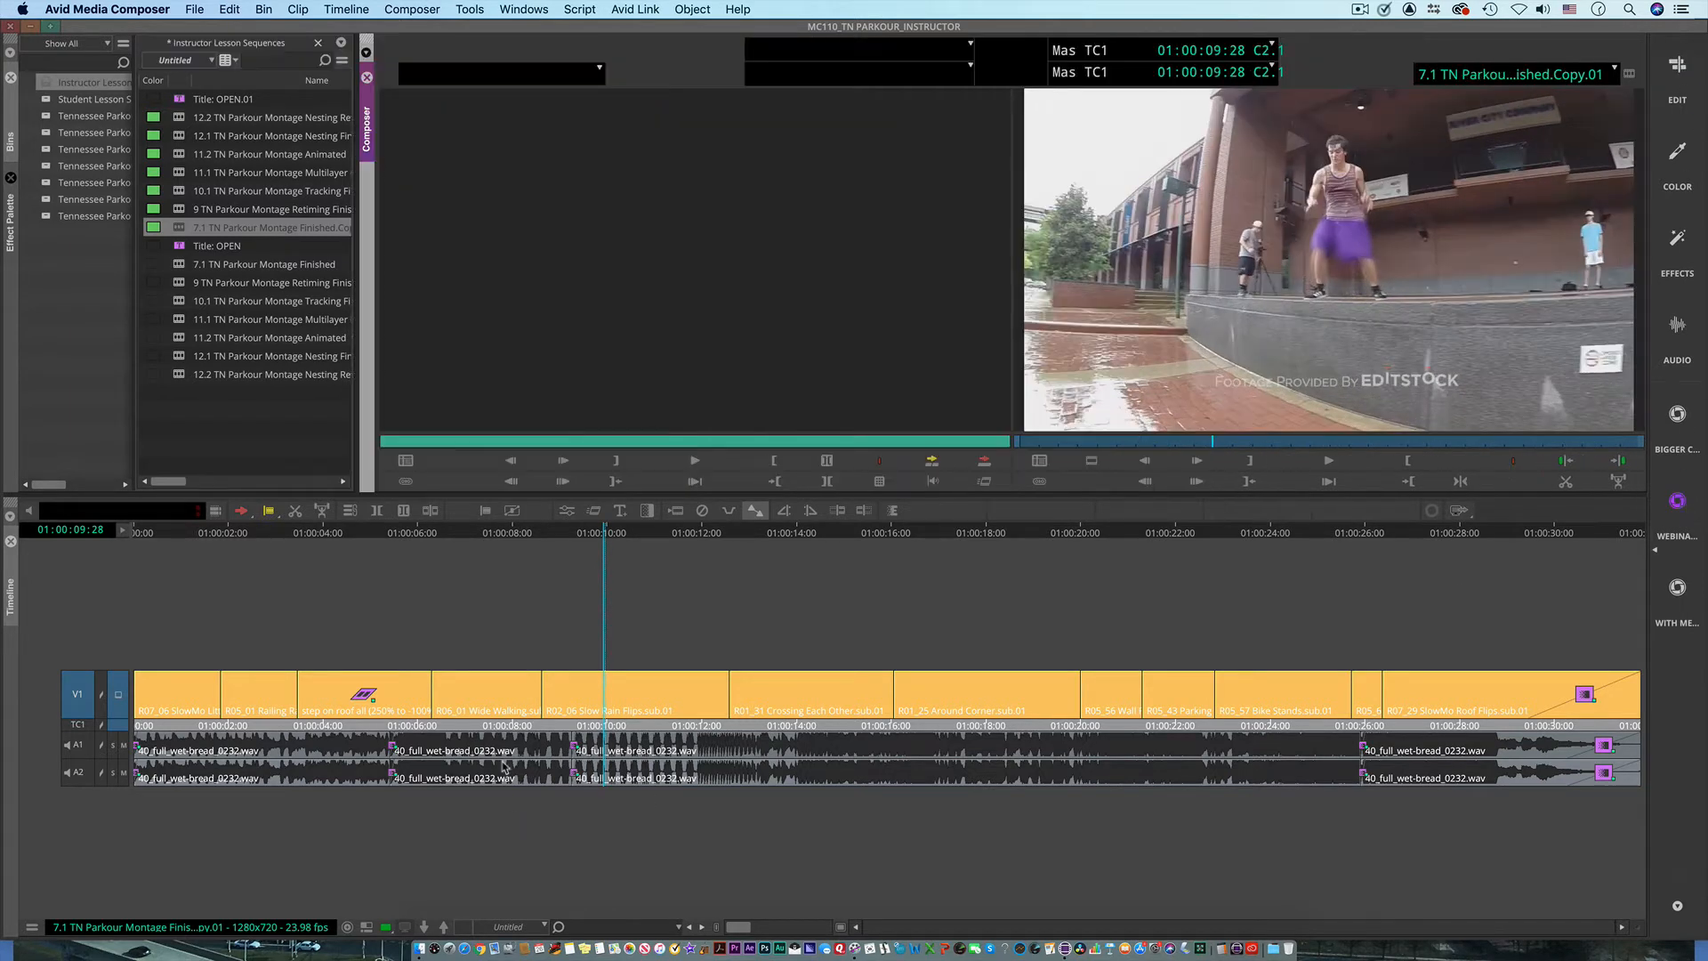
Step: Apply the Timewarp effect to the R02_06 Slow Rain Flips.sub.01 clip on V1
{"action": "left_click", "coordinate": [623, 539]}
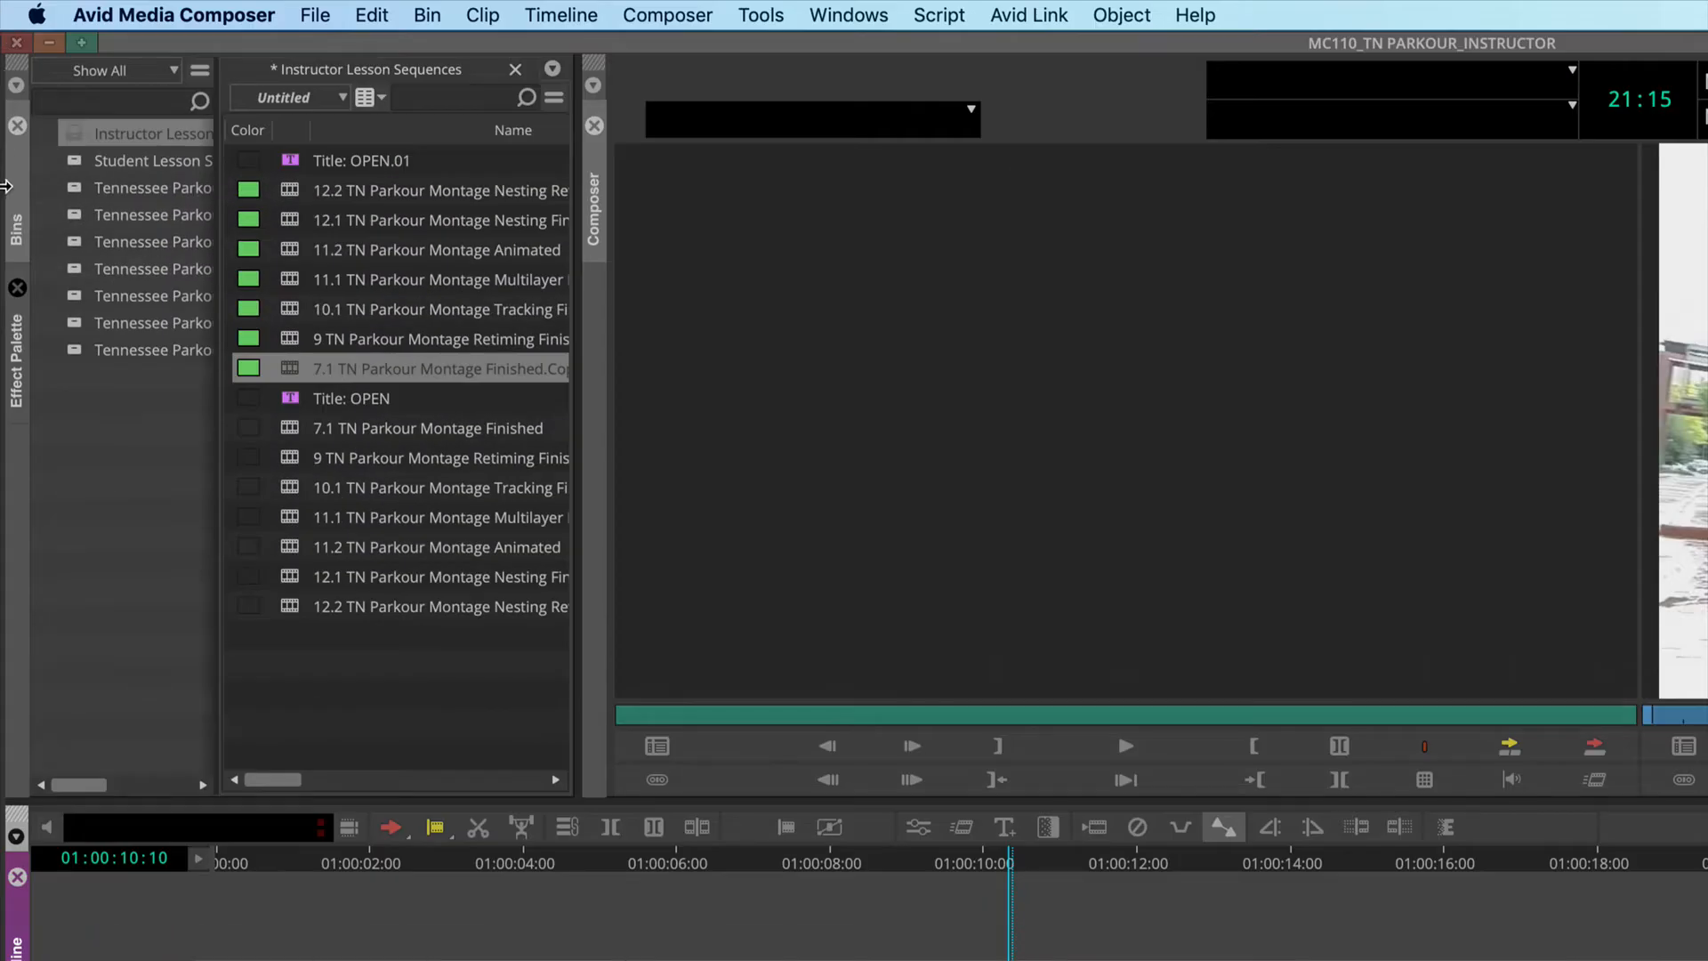
{"action": "left_click", "coordinate": [16, 361]}
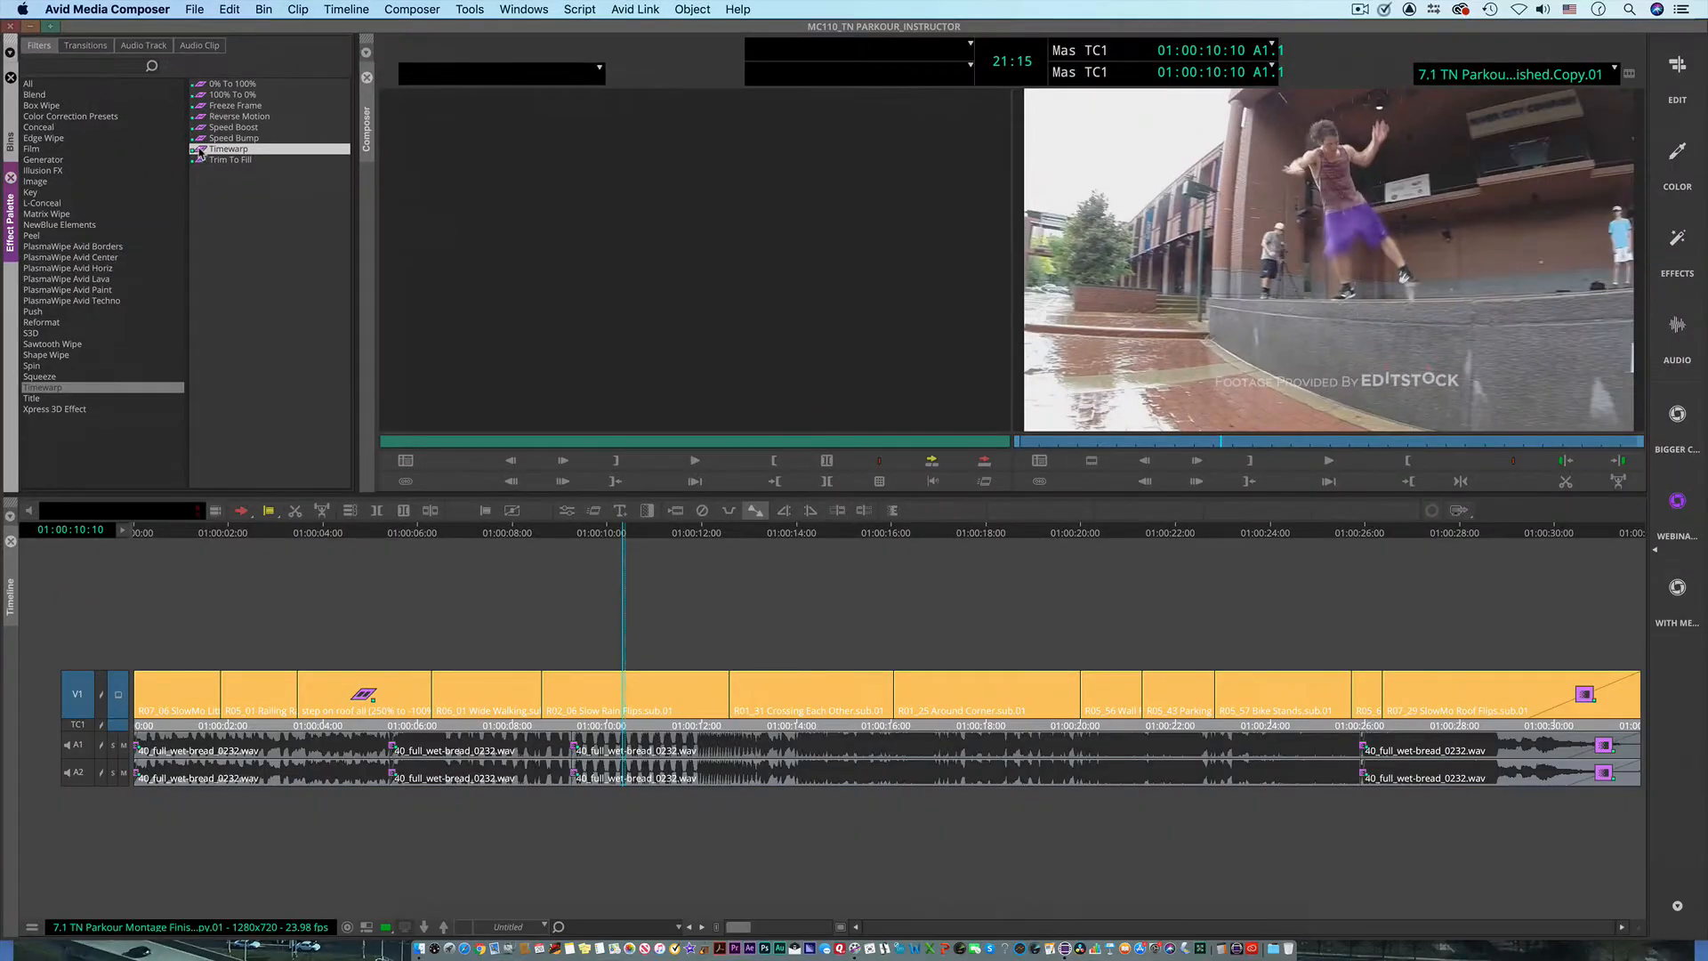
{"action": "left_click_drag", "start_coordinate": [572, 668], "coordinate": [625, 689]}
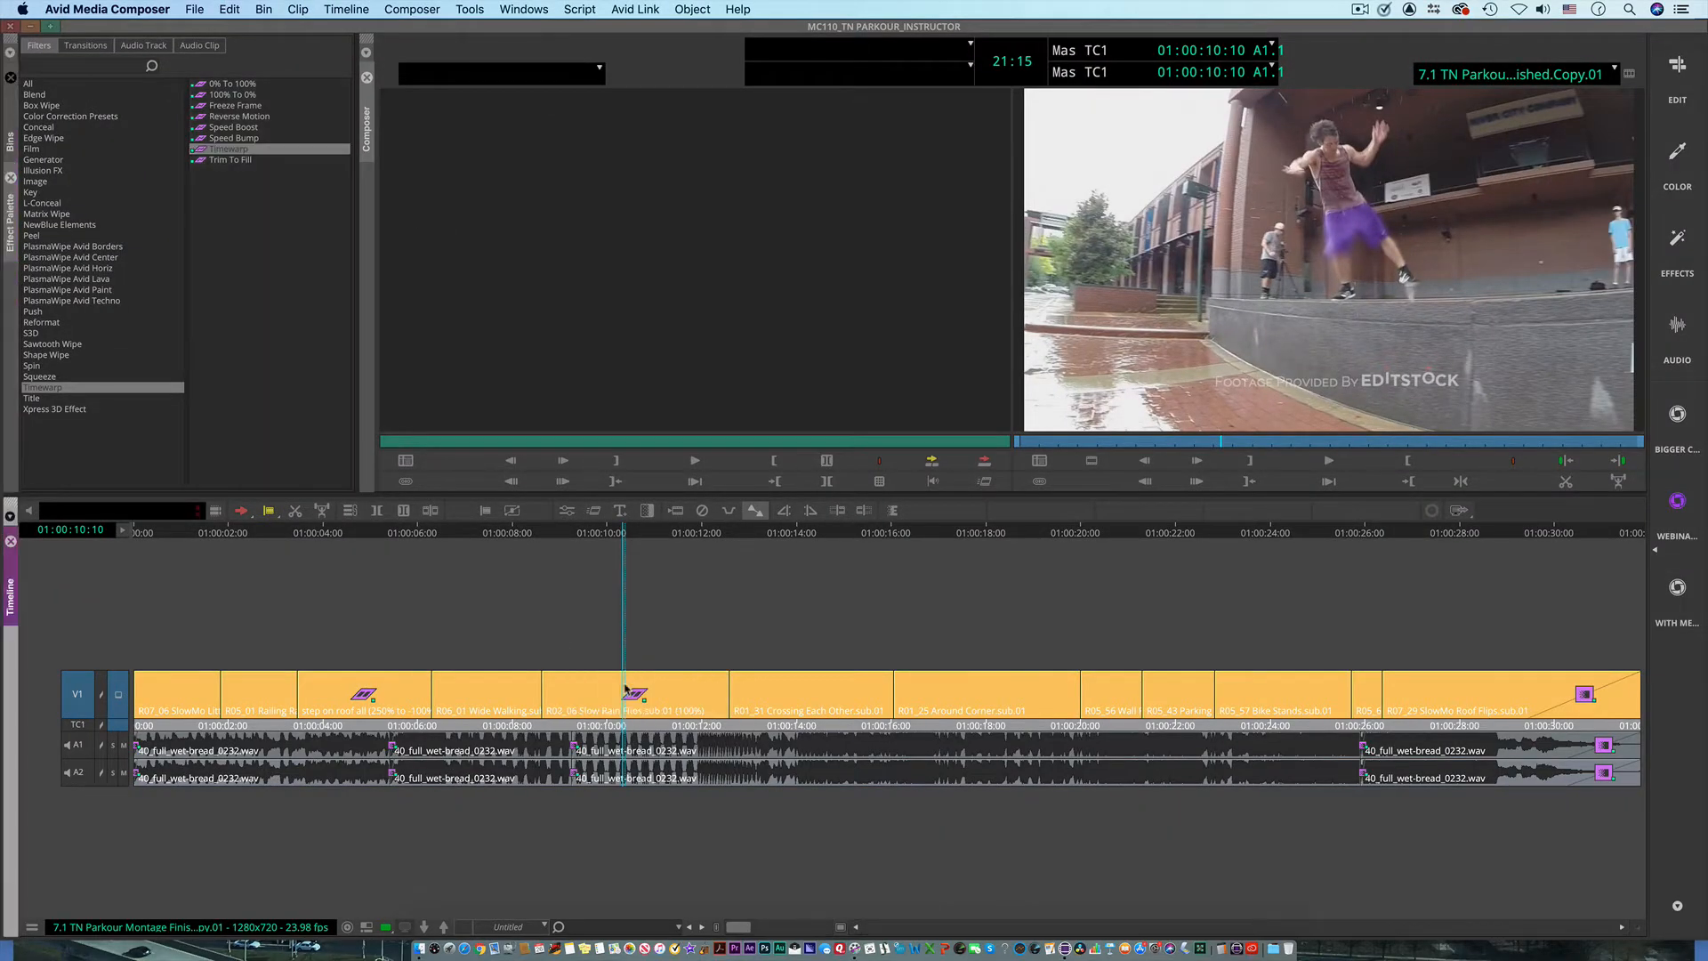
Step: Scrub the rain flip clip to 01:00:10:15, and view the Effects workspace before returning to the WEBINAR Workspace
{"action": "mouse_move", "coordinate": [620, 545]}
{"action": "left_mouse_down"}
{"action": "mouse_move", "coordinate": [545, 545]}
{"action": "mouse_move", "coordinate": [644, 551]}
{"action": "left_mouse_up"}
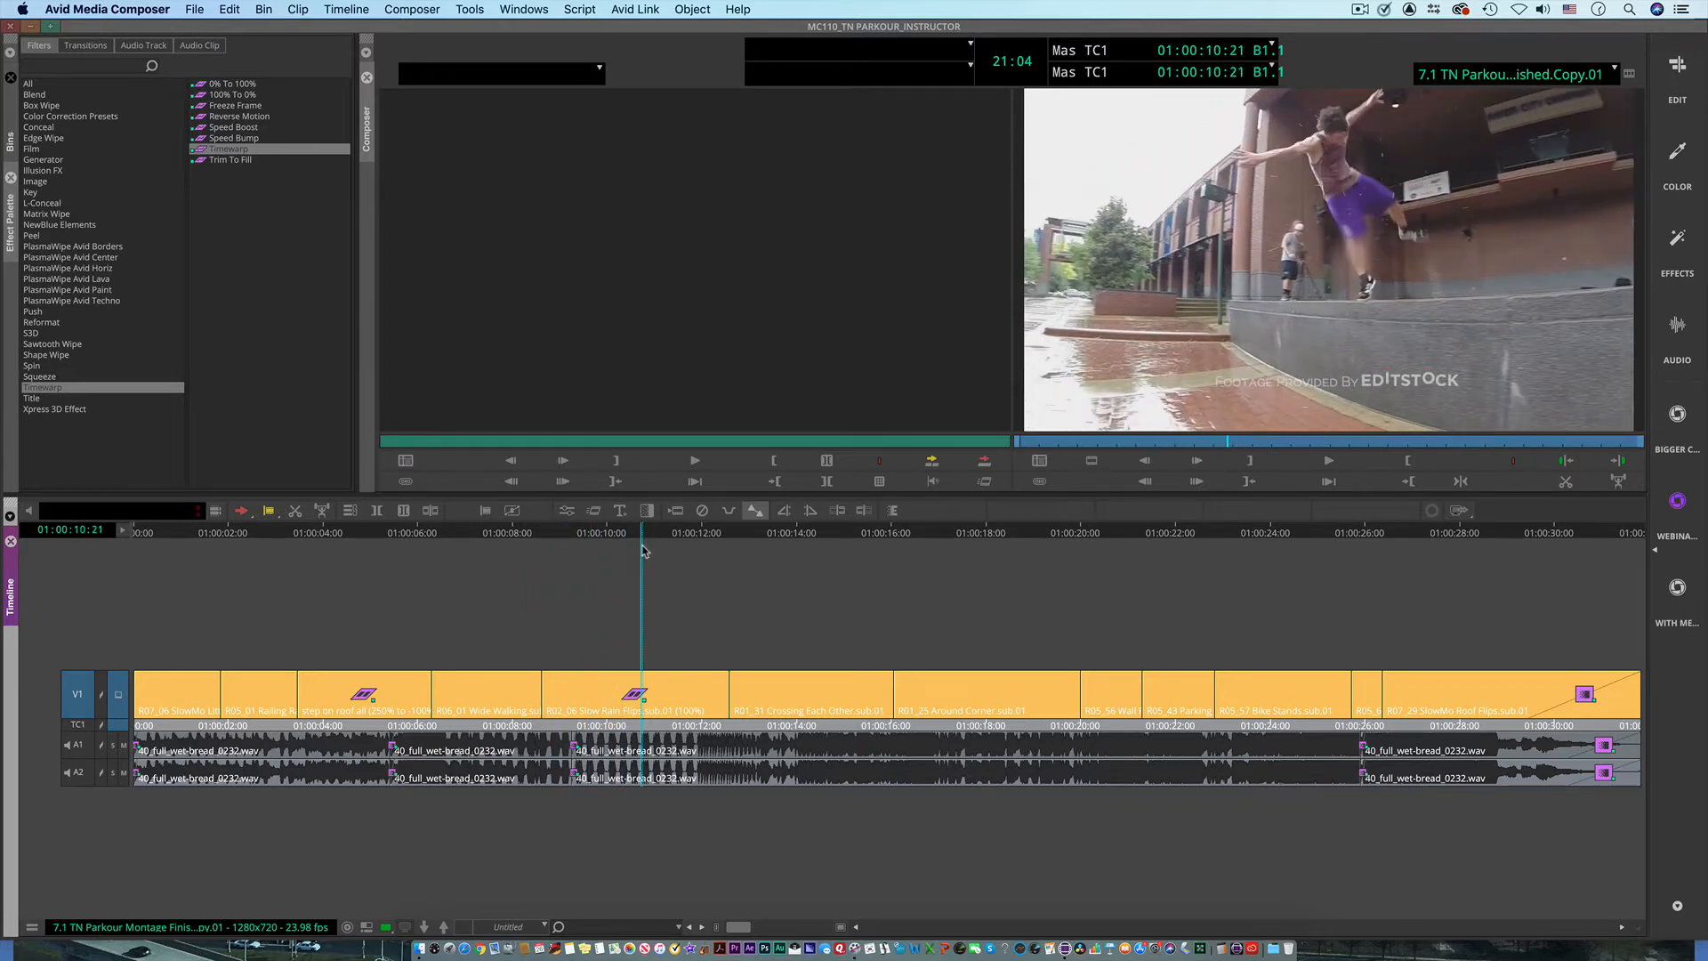
{"action": "mouse_move", "coordinate": [644, 551]}
{"action": "left_mouse_down"}
{"action": "mouse_move", "coordinate": [705, 556]}
{"action": "mouse_move", "coordinate": [633, 563]}
{"action": "left_mouse_up"}
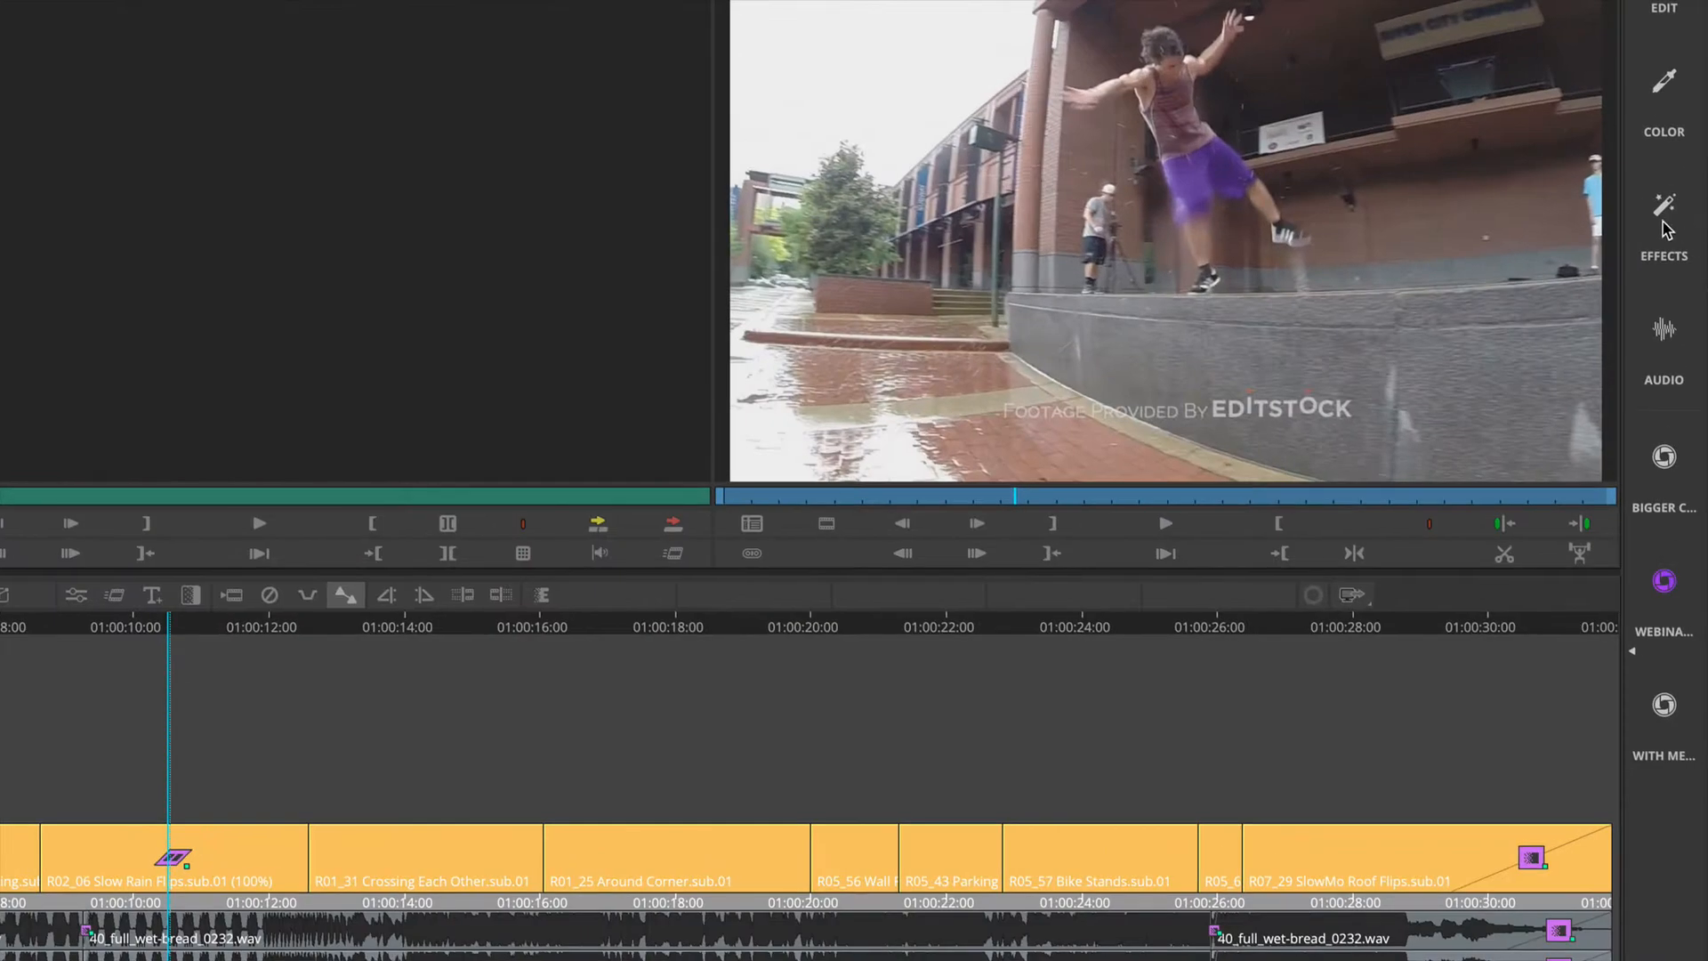
{"action": "left_click", "coordinate": [1664, 223]}
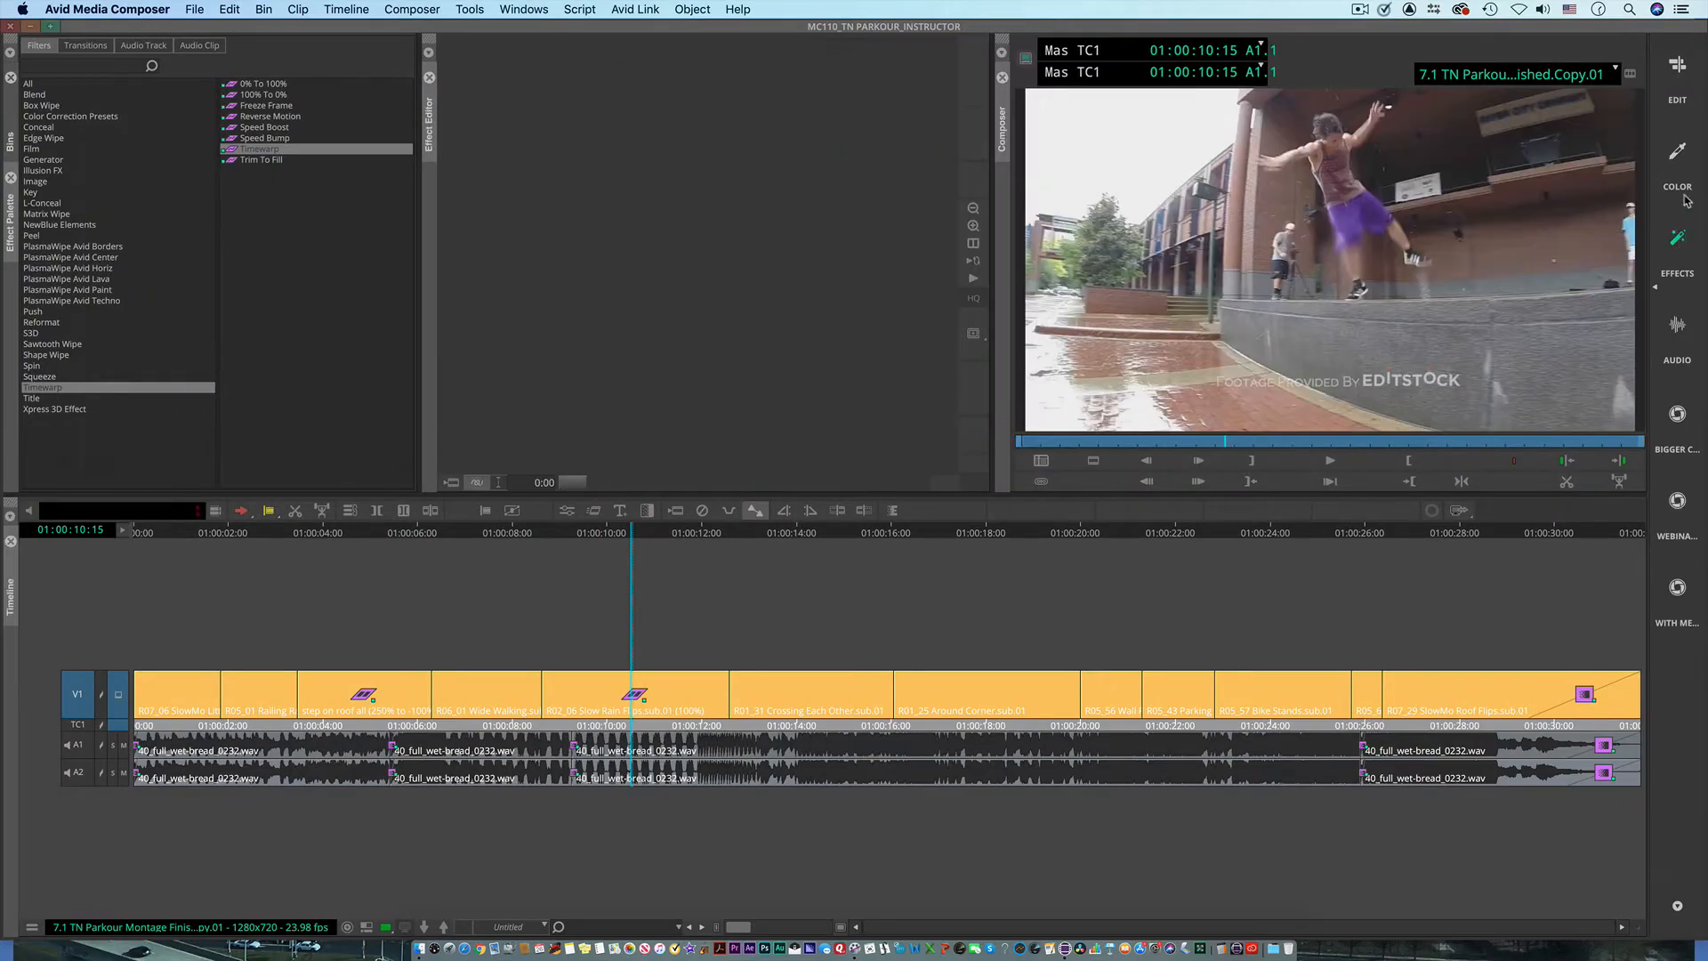
{"action": "left_click", "coordinate": [1680, 524]}
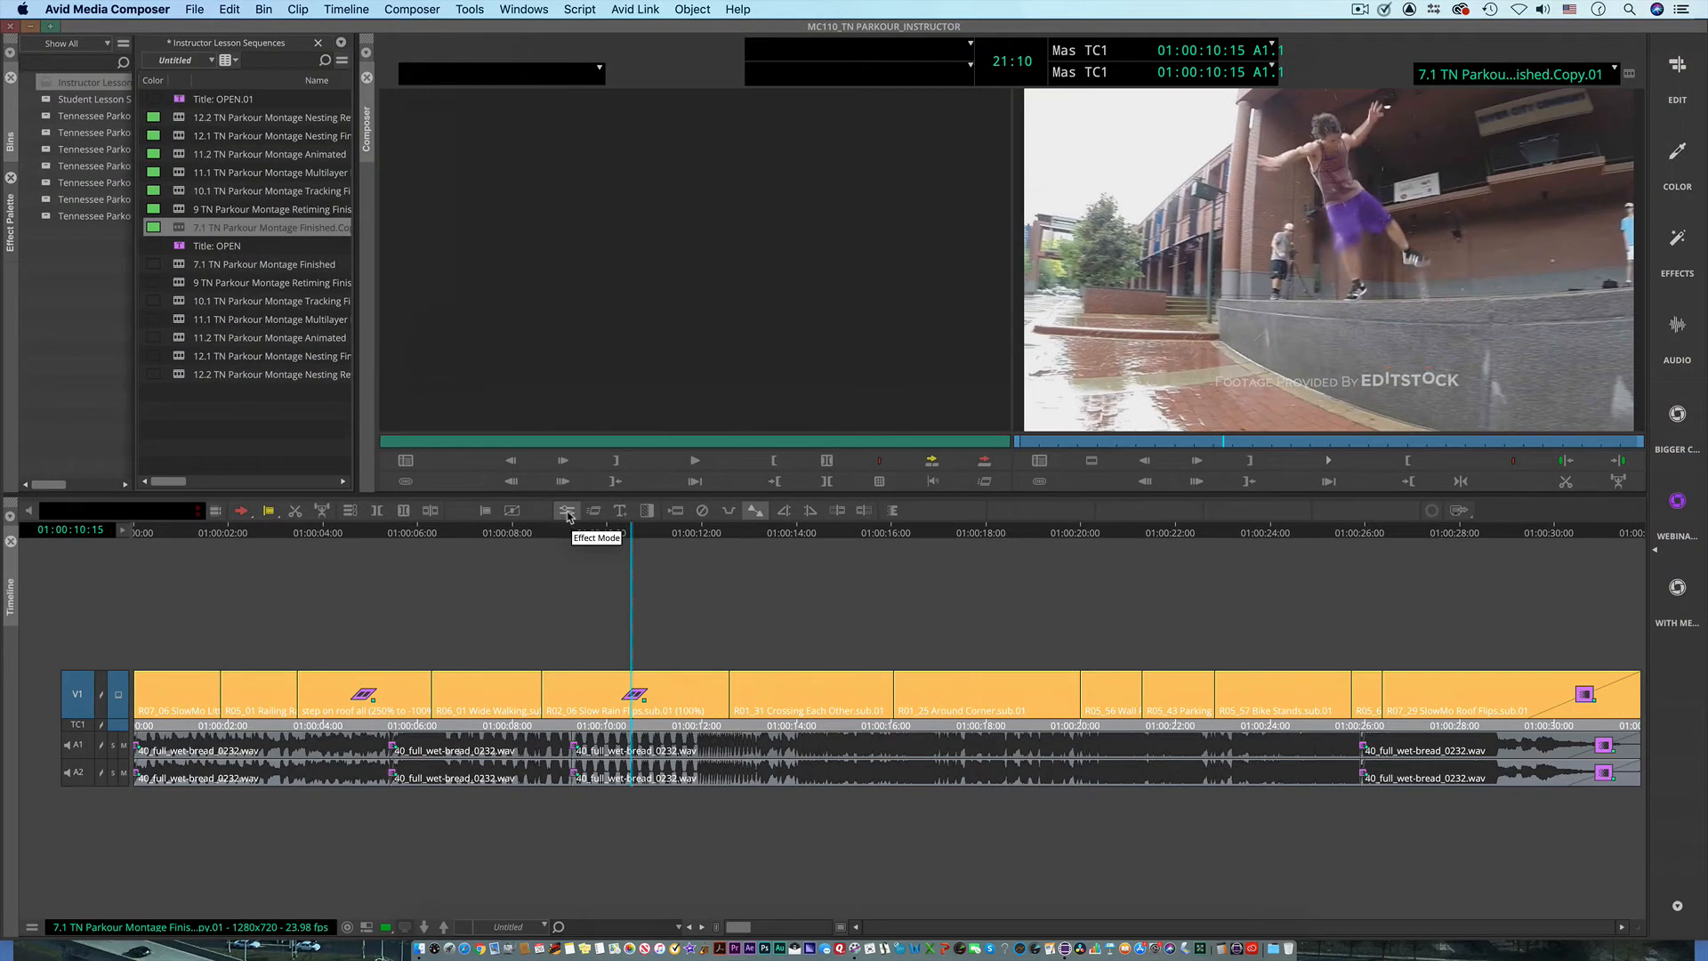
Step: Open the rain flip Timewarp in the Motion Effect Editor with its Speed graph shown, and select the first keyframe
{"action": "left_click", "coordinate": [567, 512]}
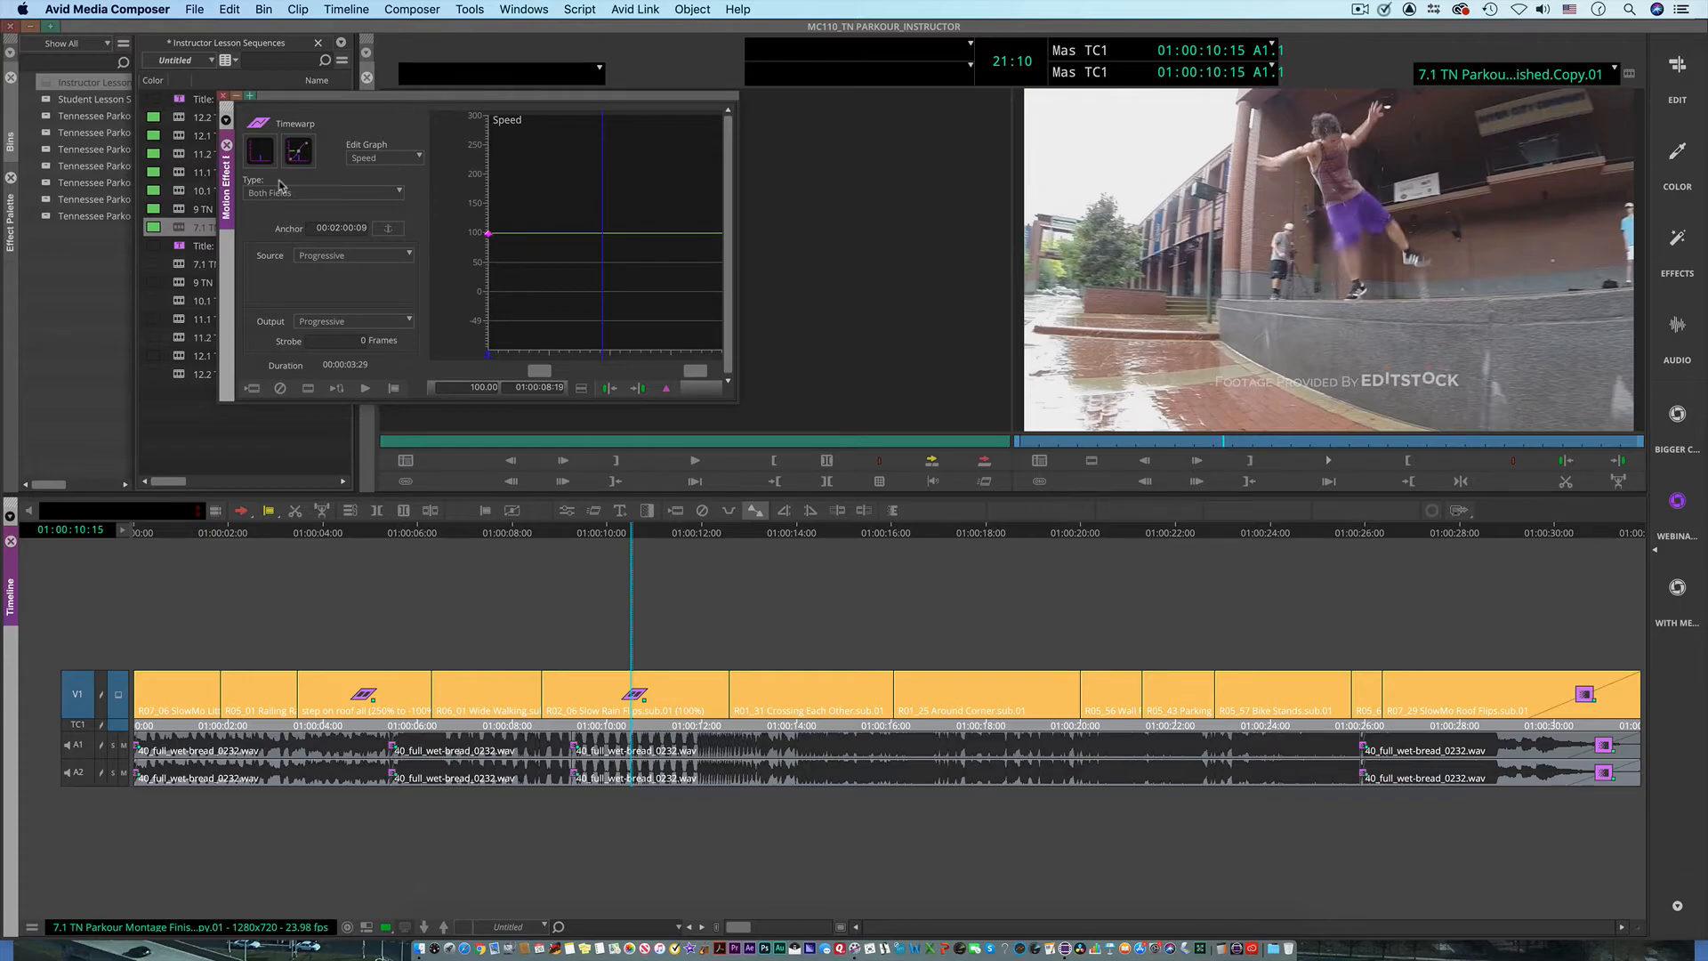
{"action": "left_click", "coordinate": [262, 153]}
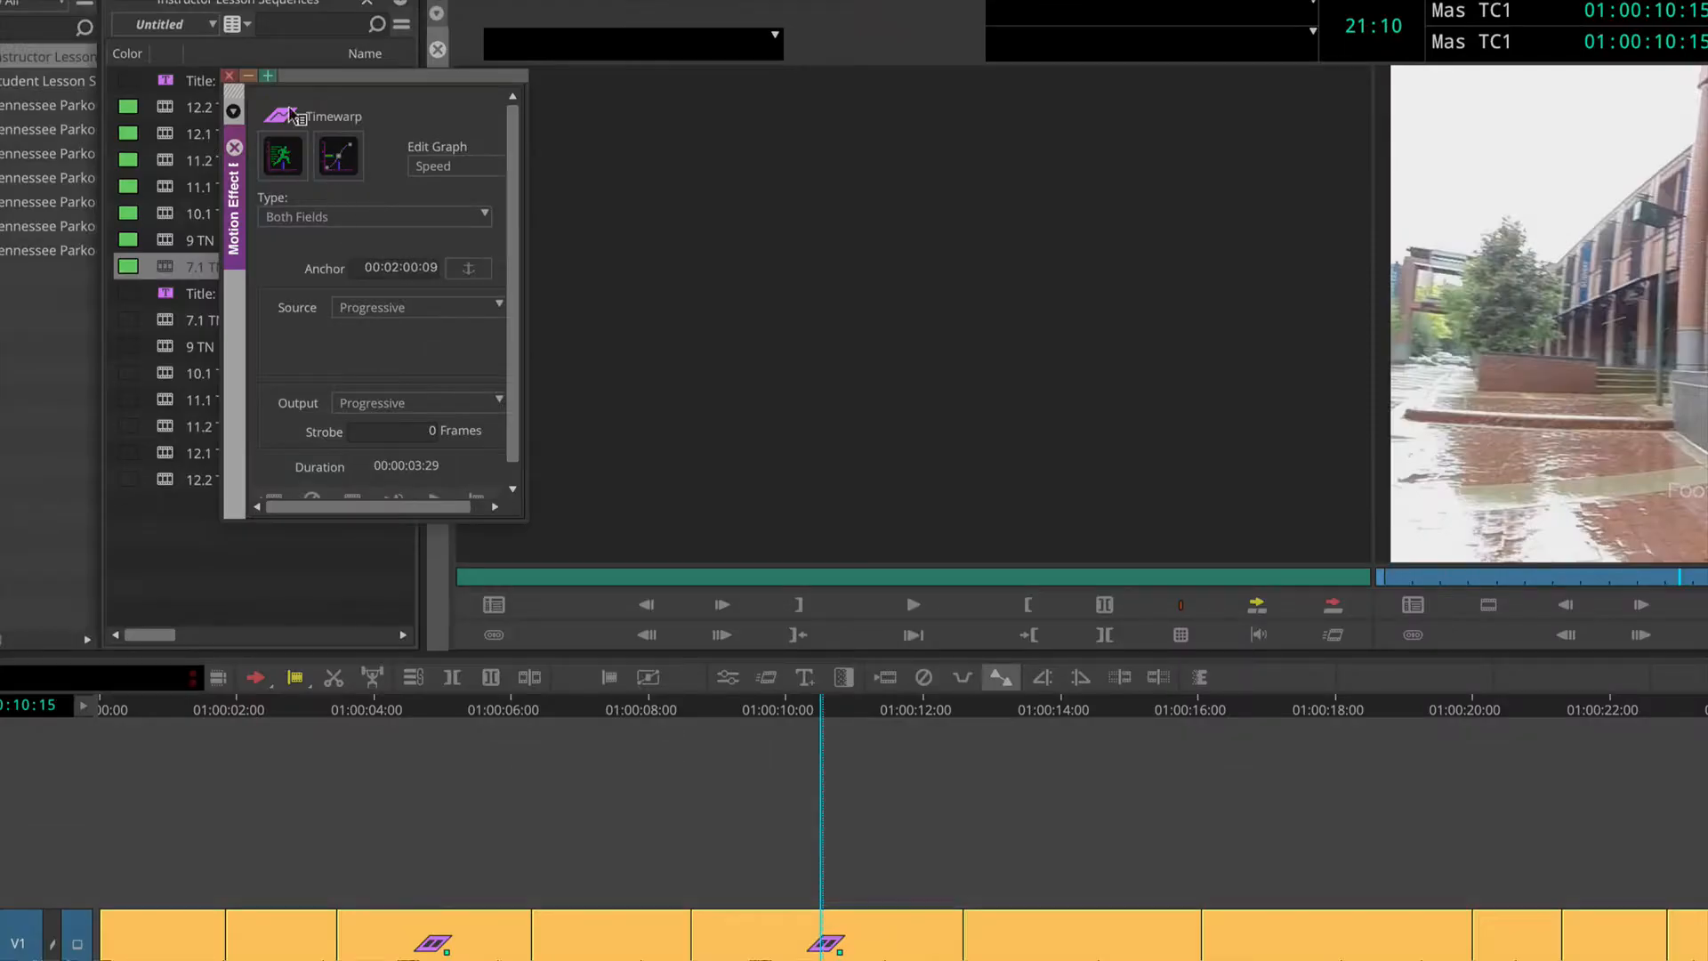
{"action": "left_click", "coordinate": [283, 160]}
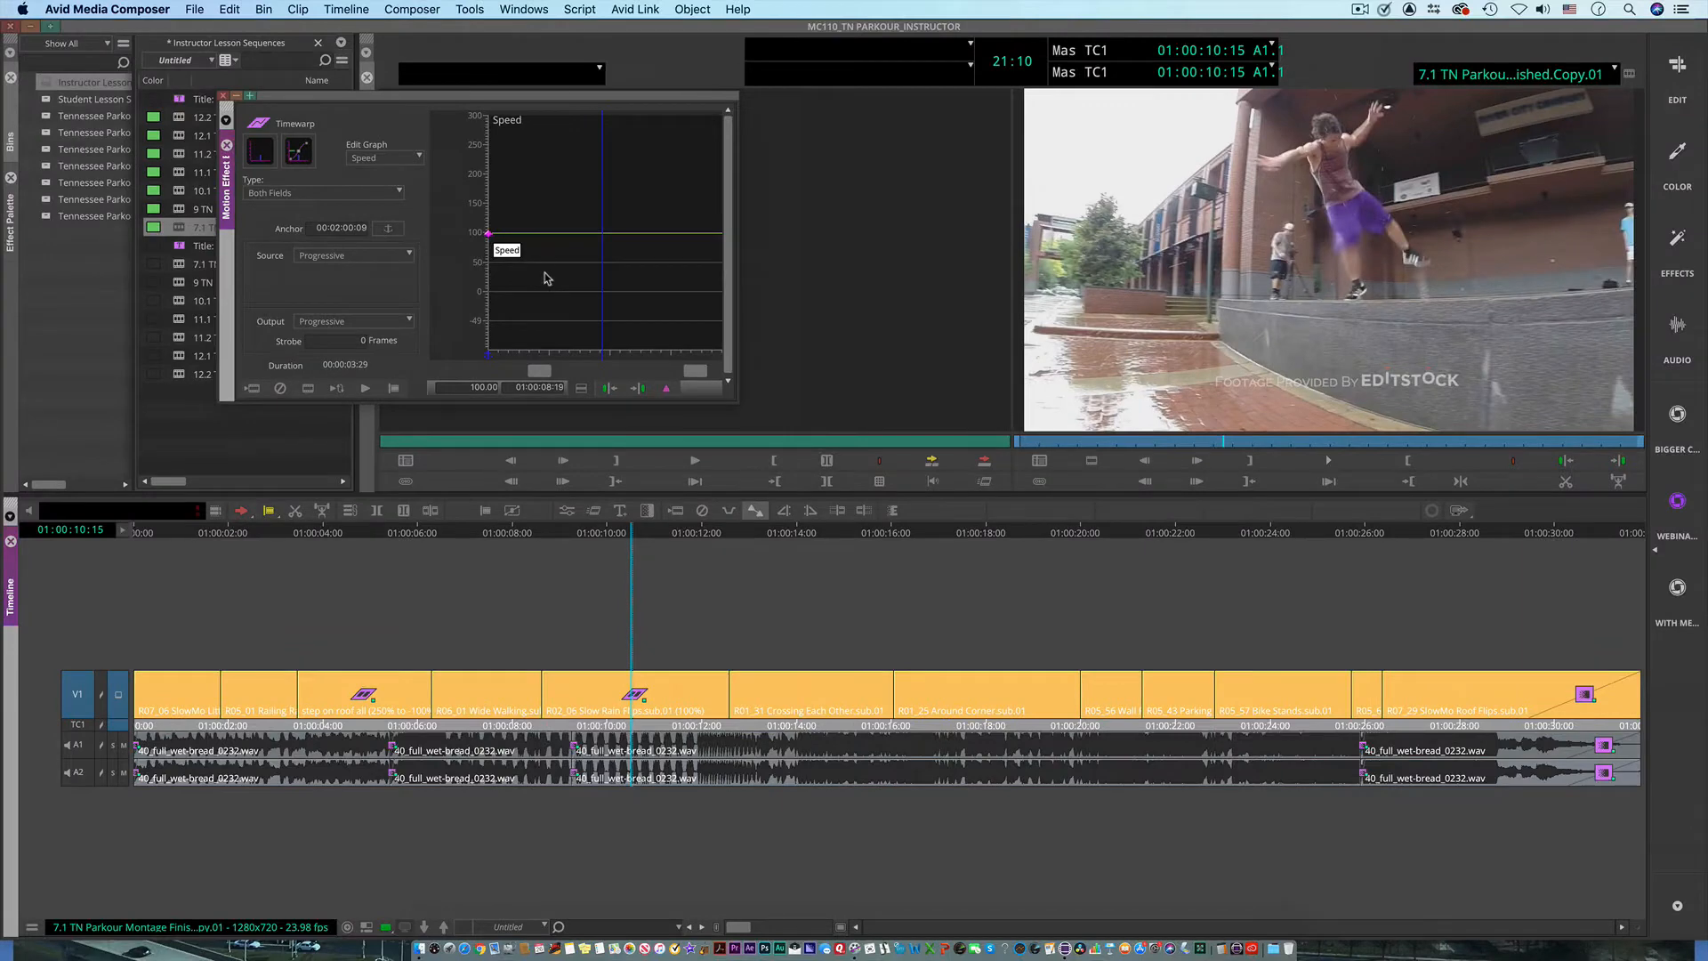
{"action": "left_click", "coordinate": [486, 236]}
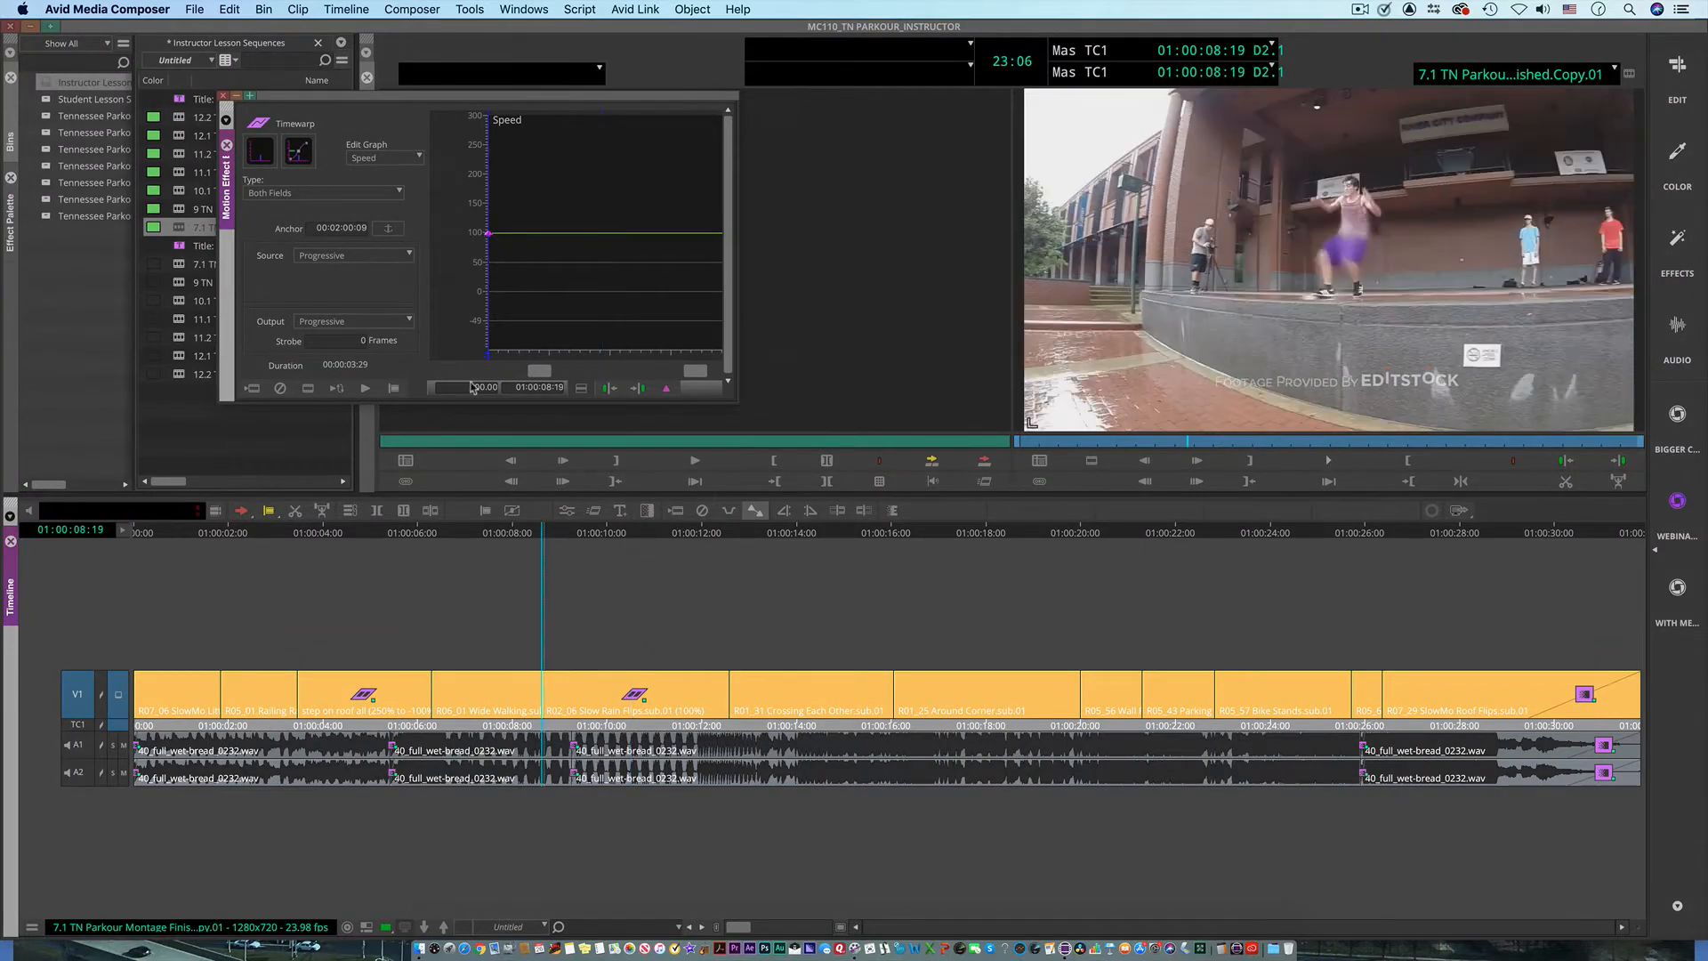
Step: Set the rain flip Timewarp's first keyframe speed to 300, play the sped-up clip, and return to its start at 01:00:08:19
{"action": "left_click_drag", "start_coordinate": [467, 389], "coordinate": [523, 385]}
{"action": "type", "text": "300"}
{"action": "key", "text": "Return"}
{"action": "key", "text": "space"}
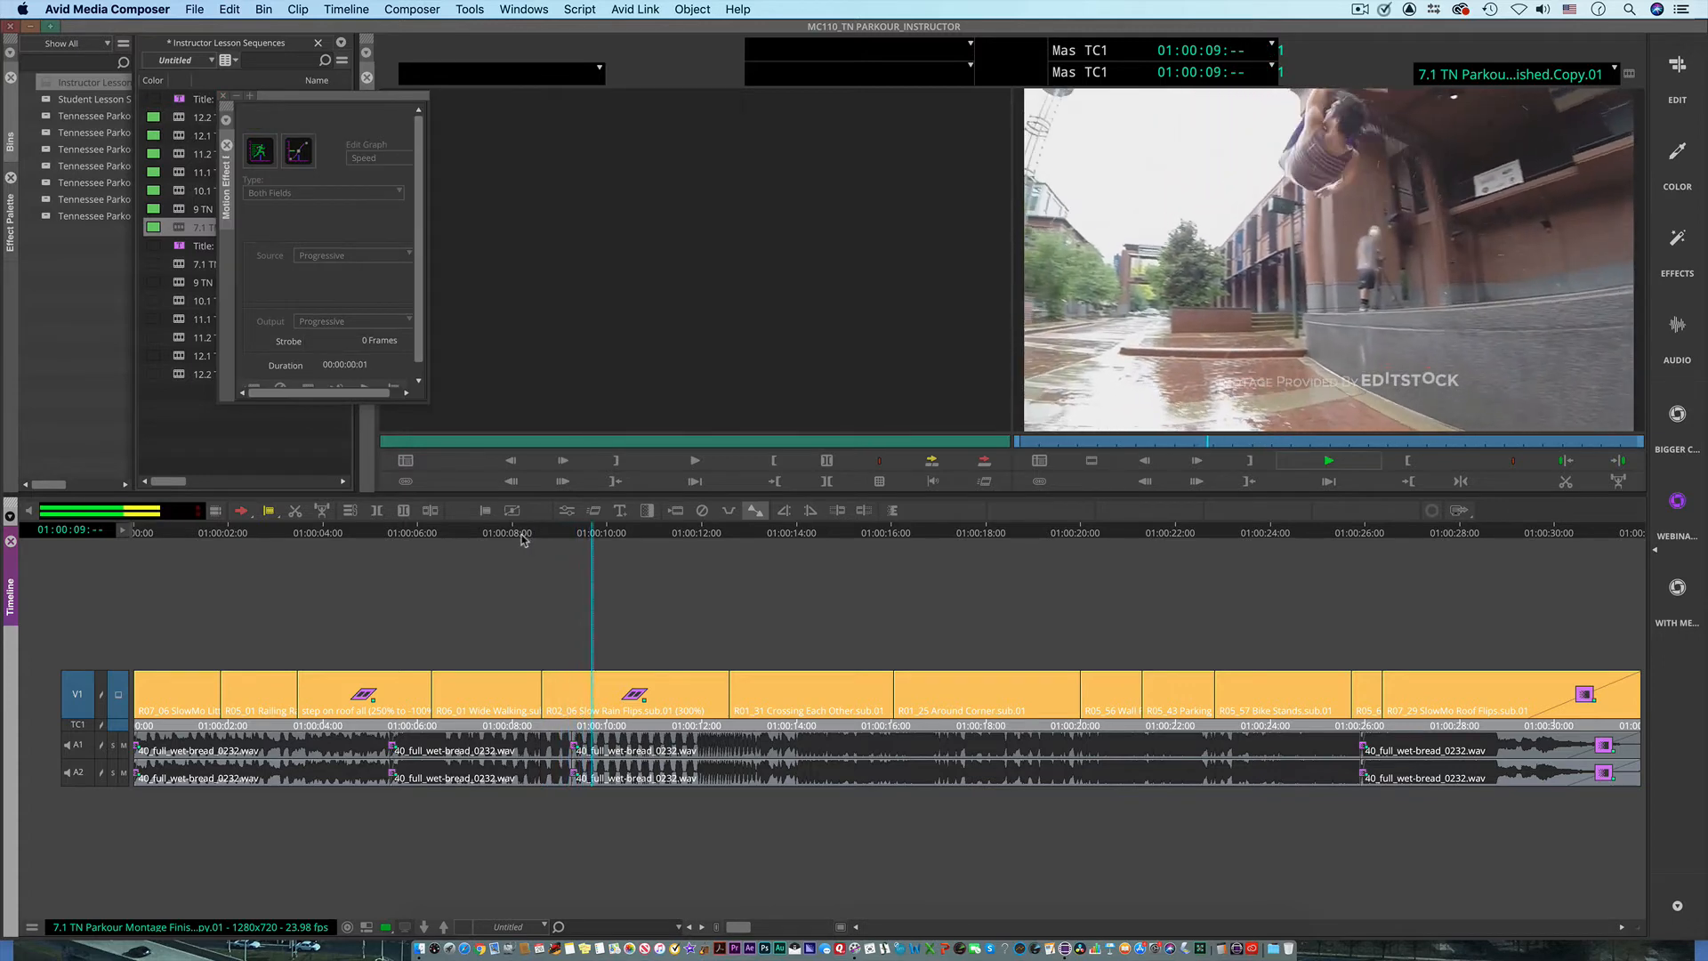
{"action": "left_click", "coordinate": [579, 552]}
{"action": "left_click", "coordinate": [543, 564]}
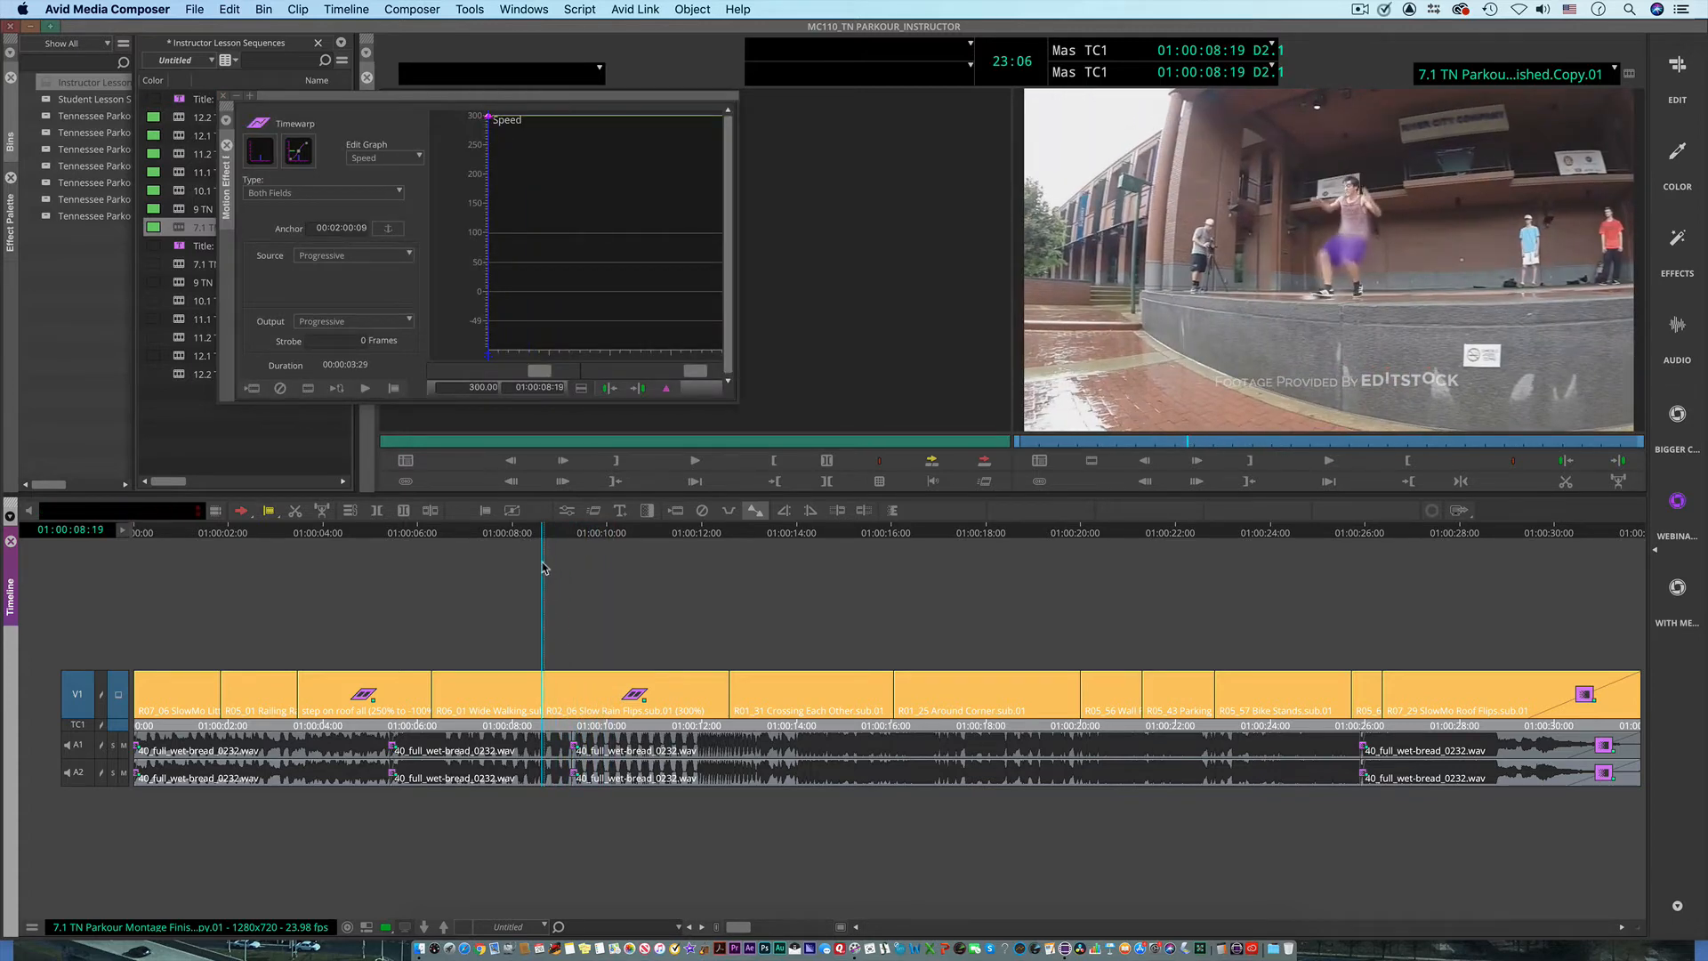
Step: In the Edit workspace, match frame the rain flip clip from V1, play its source footage, and compare the sequence at 01:00:09:14
{"action": "left_click", "coordinate": [1680, 72]}
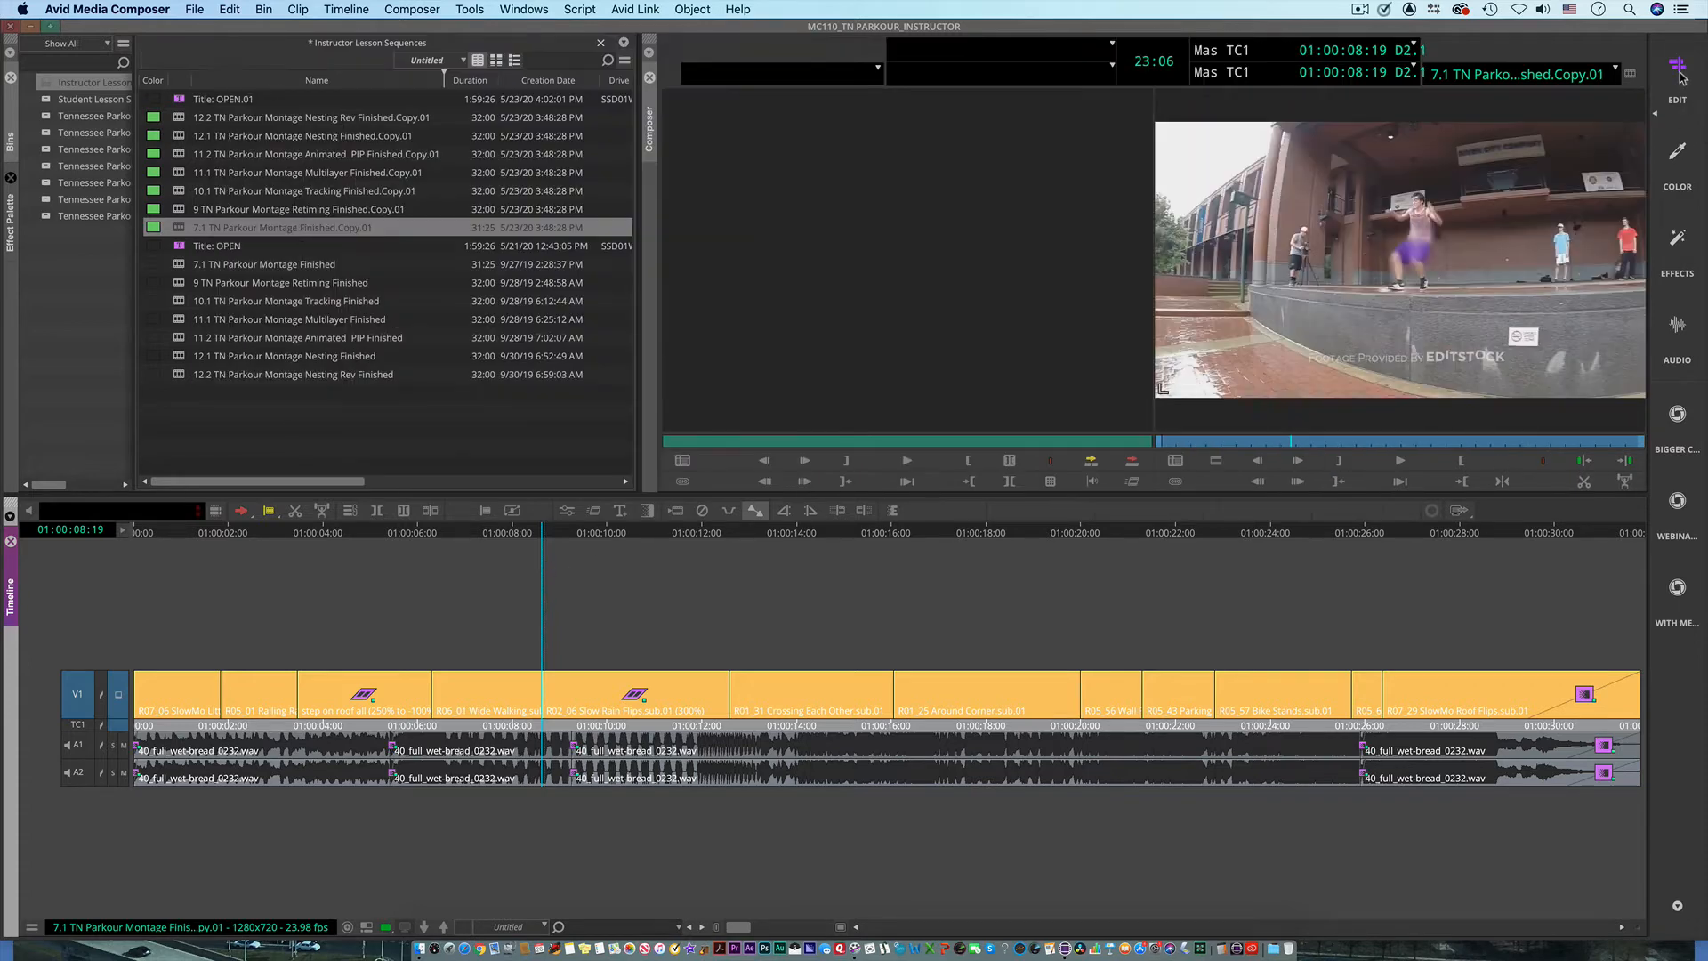
{"action": "right_click", "coordinate": [80, 694]}
{"action": "left_click", "coordinate": [98, 706]}
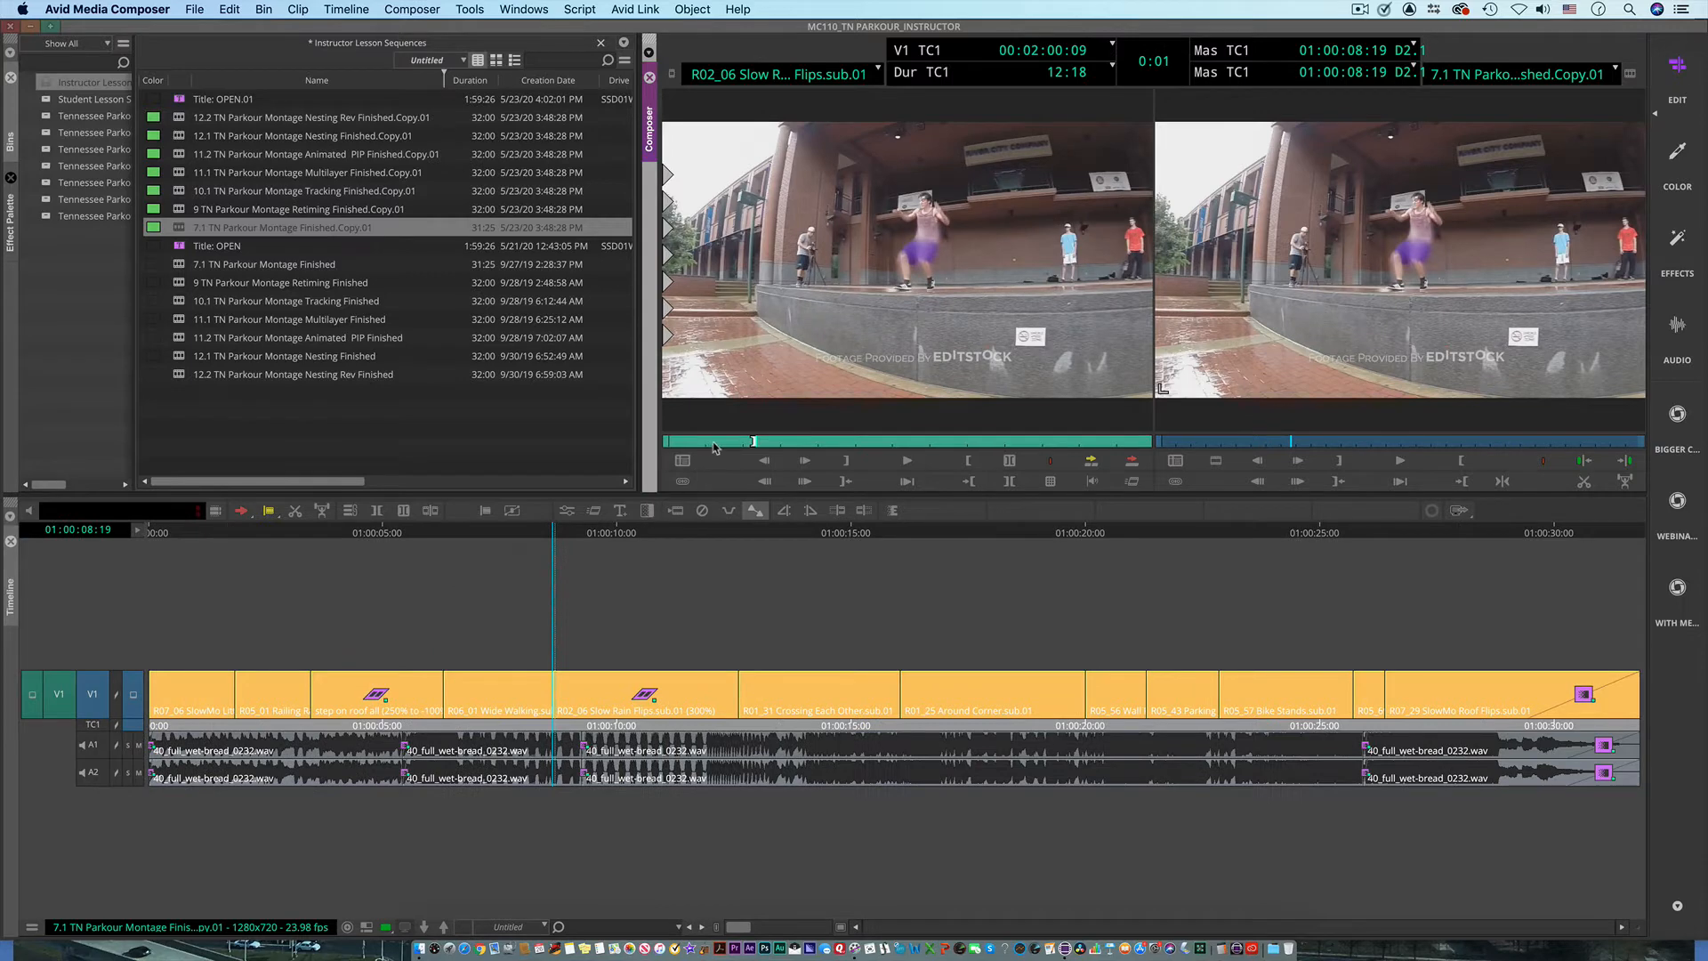
{"action": "key", "text": "space"}
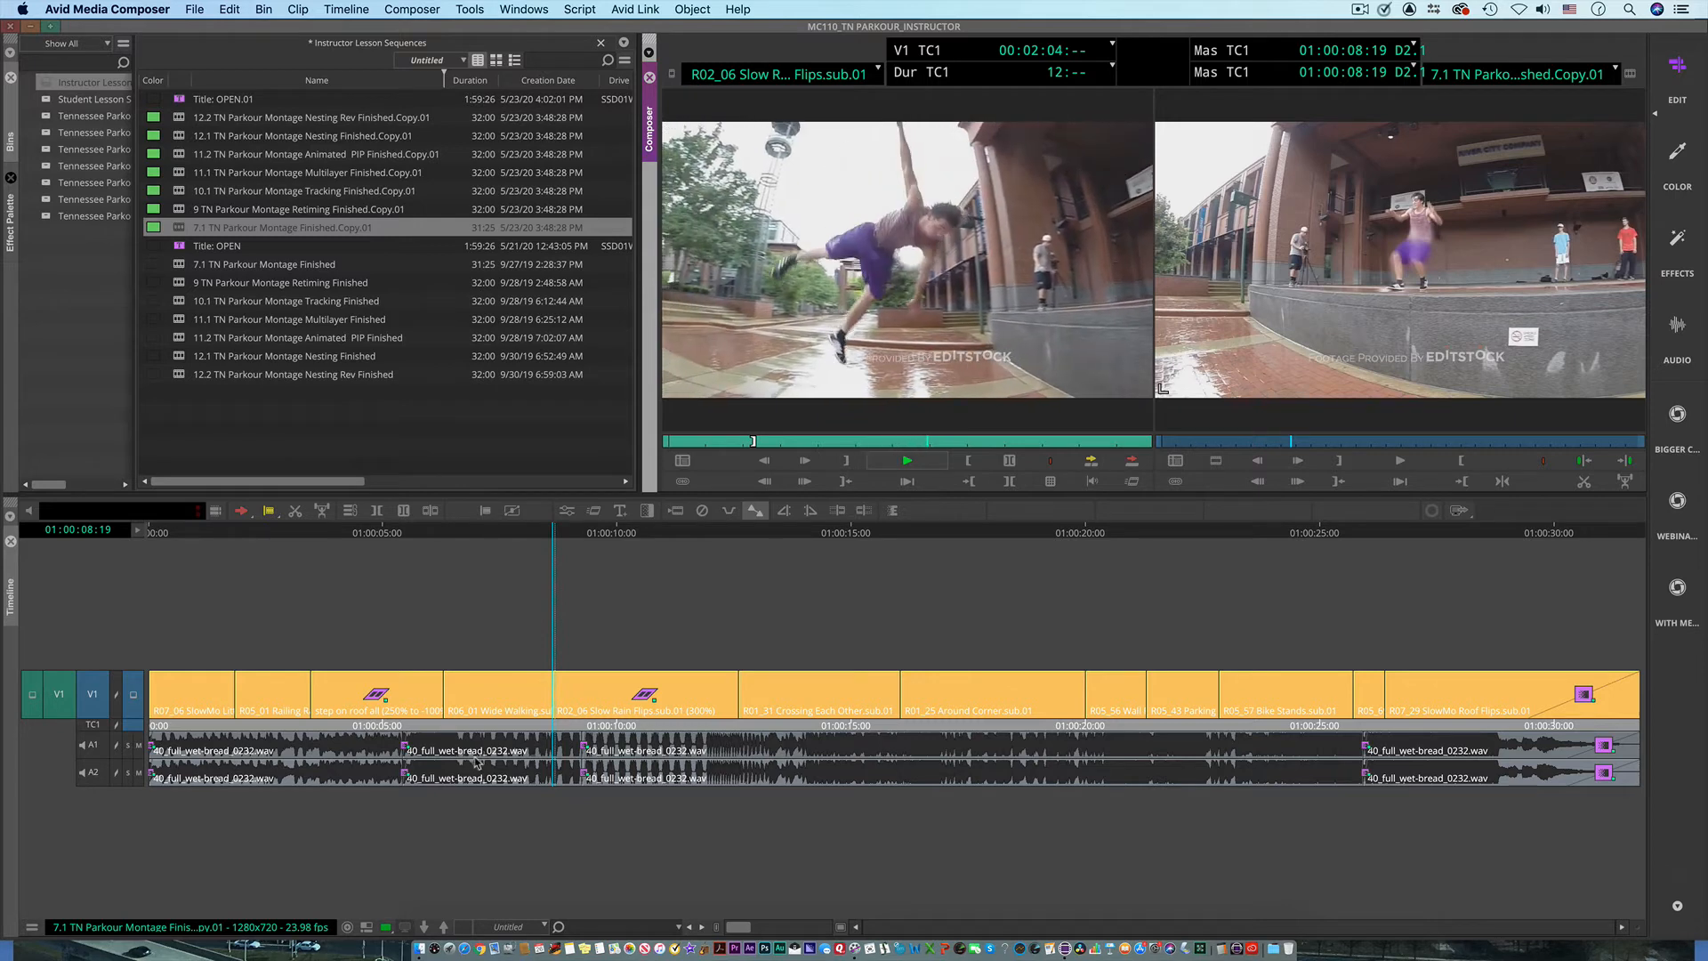
{"action": "key", "text": "space"}
{"action": "left_click", "coordinate": [570, 698]}
{"action": "left_click", "coordinate": [592, 697]}
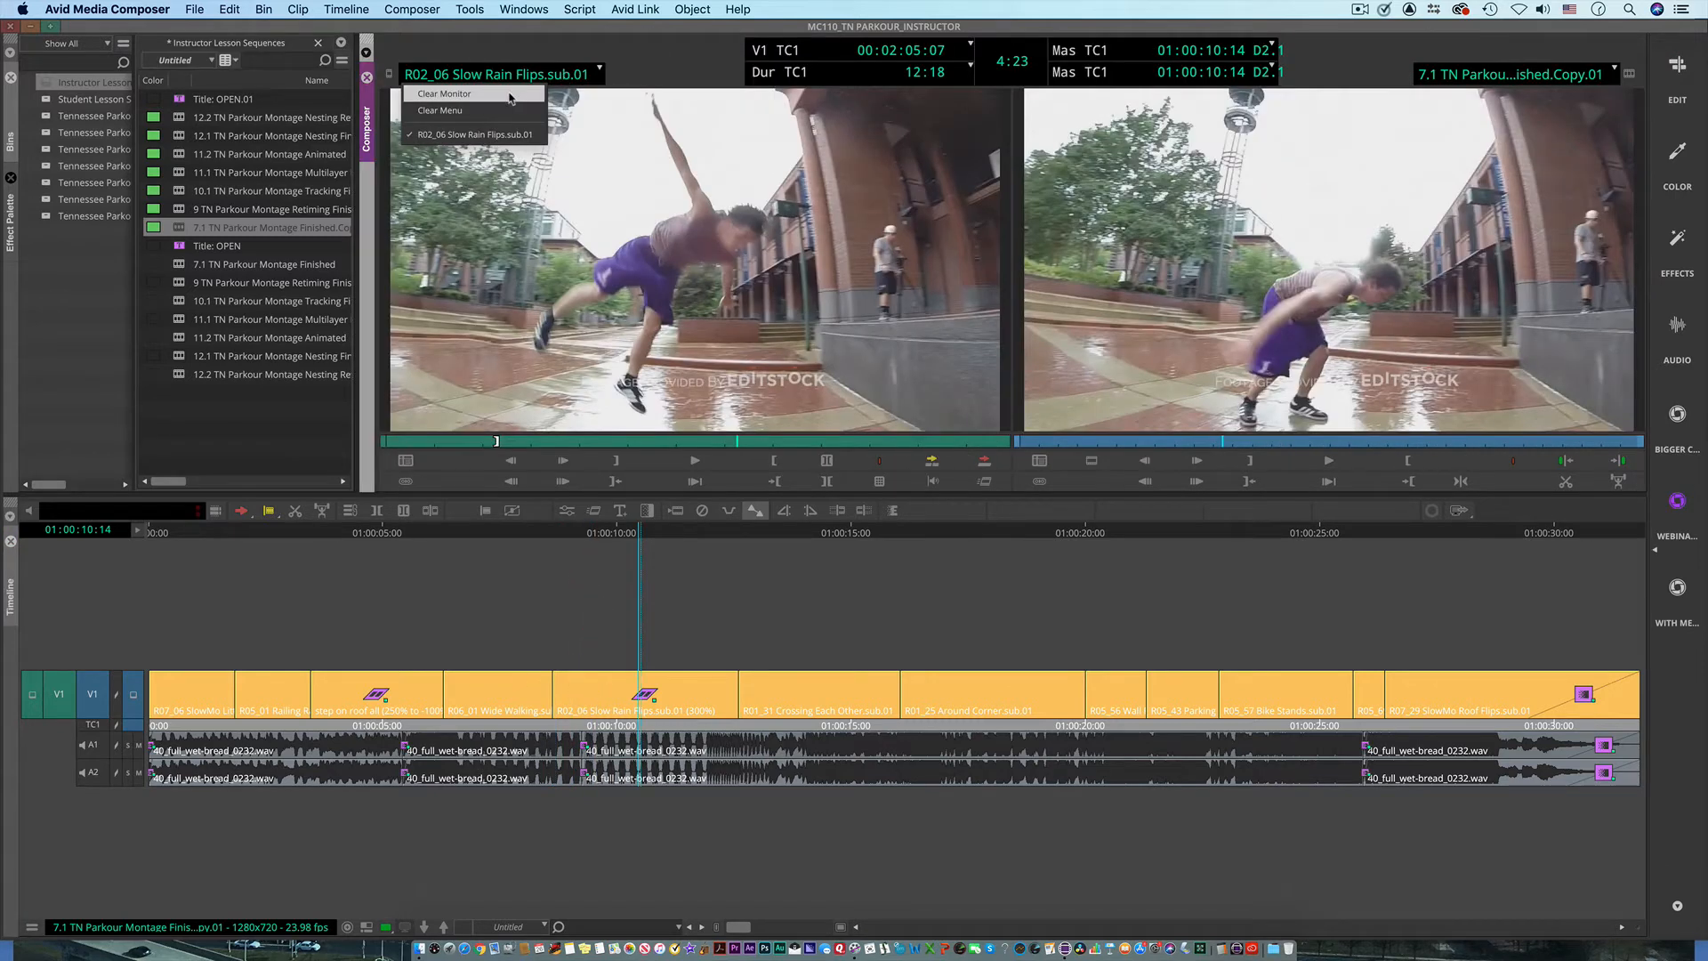
Step: Return to the WEBINAR Workspace, reopen the rain flip Timewarp's Speed graph, and add a keyframe at 01:00:09:29
{"action": "left_click", "coordinate": [520, 93]}
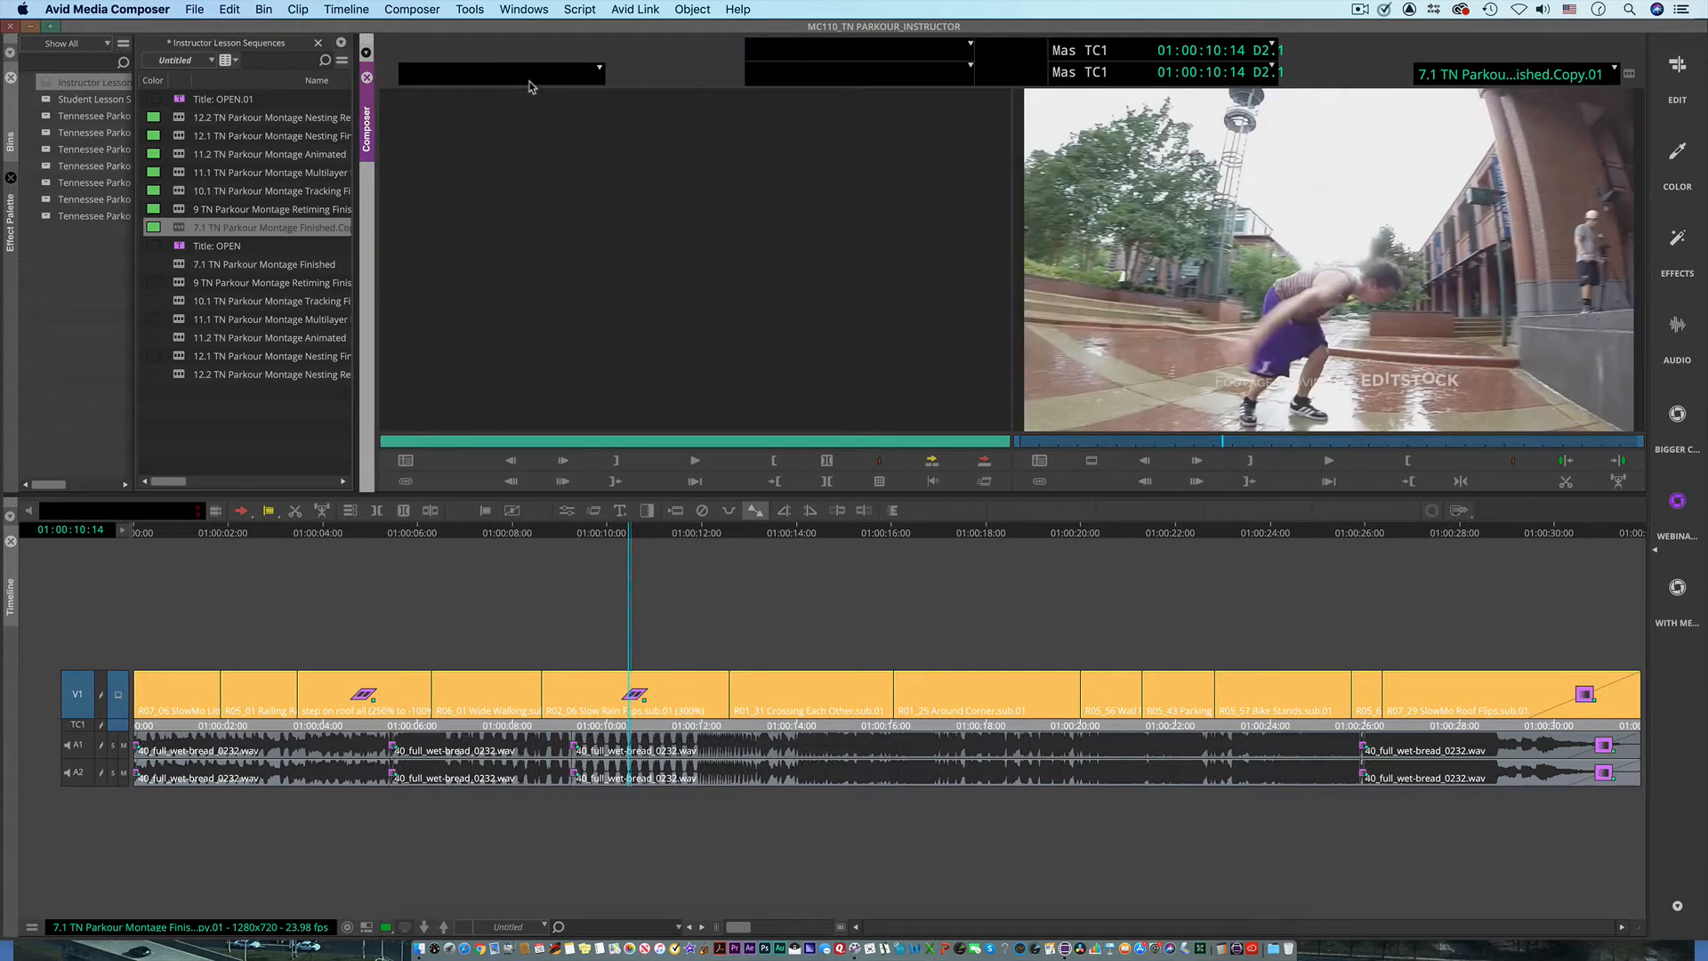
{"action": "left_click", "coordinate": [528, 78]}
{"action": "left_click", "coordinate": [496, 110]}
{"action": "mouse_move", "coordinate": [636, 537]}
{"action": "left_mouse_down"}
{"action": "mouse_move", "coordinate": [599, 537]}
{"action": "mouse_move", "coordinate": [643, 554]}
{"action": "left_mouse_up"}
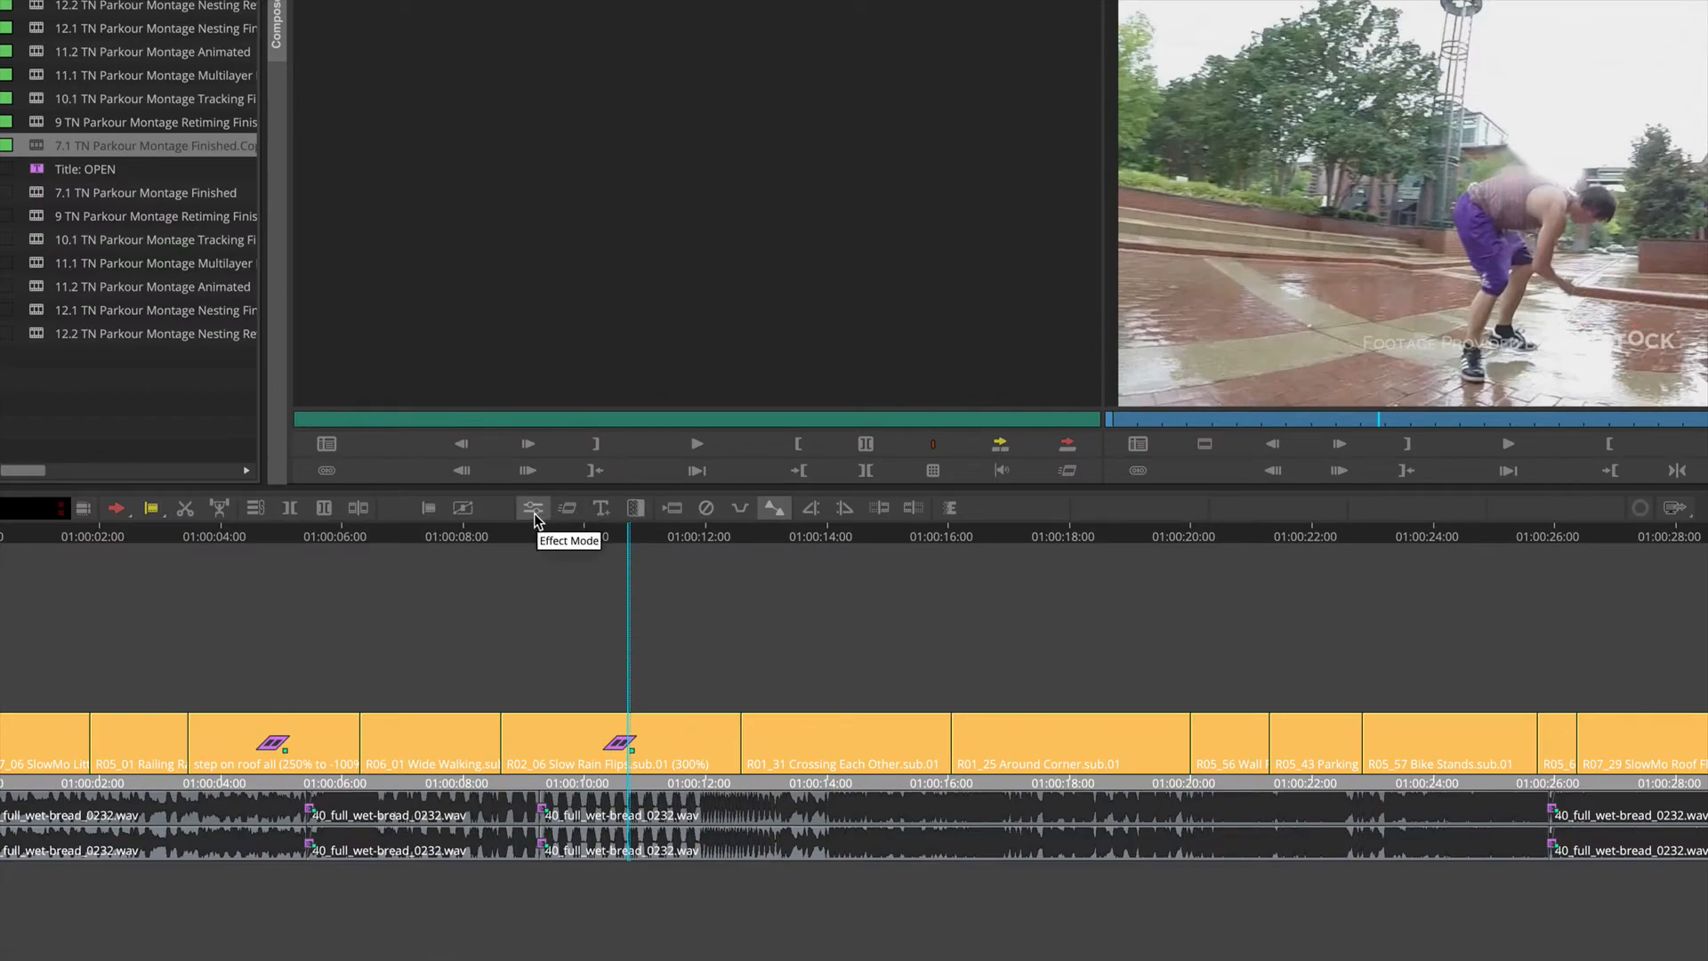
{"action": "left_click", "coordinate": [535, 519]}
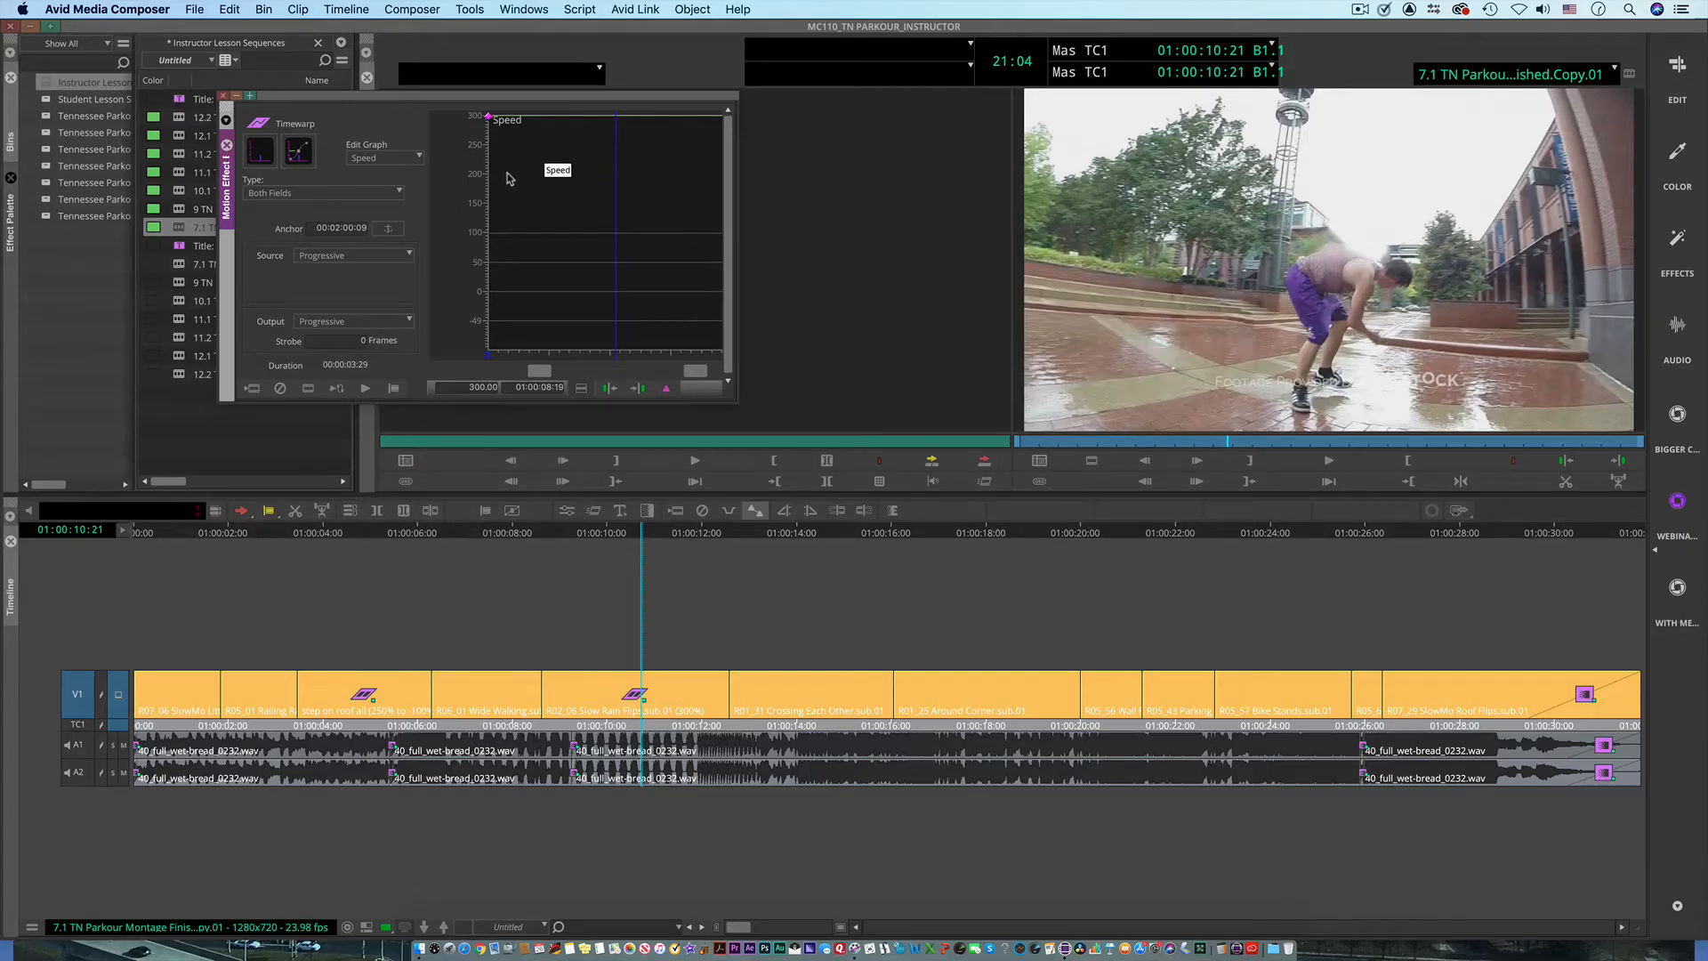
{"action": "left_click_drag", "start_coordinate": [625, 149], "coordinate": [570, 234]}
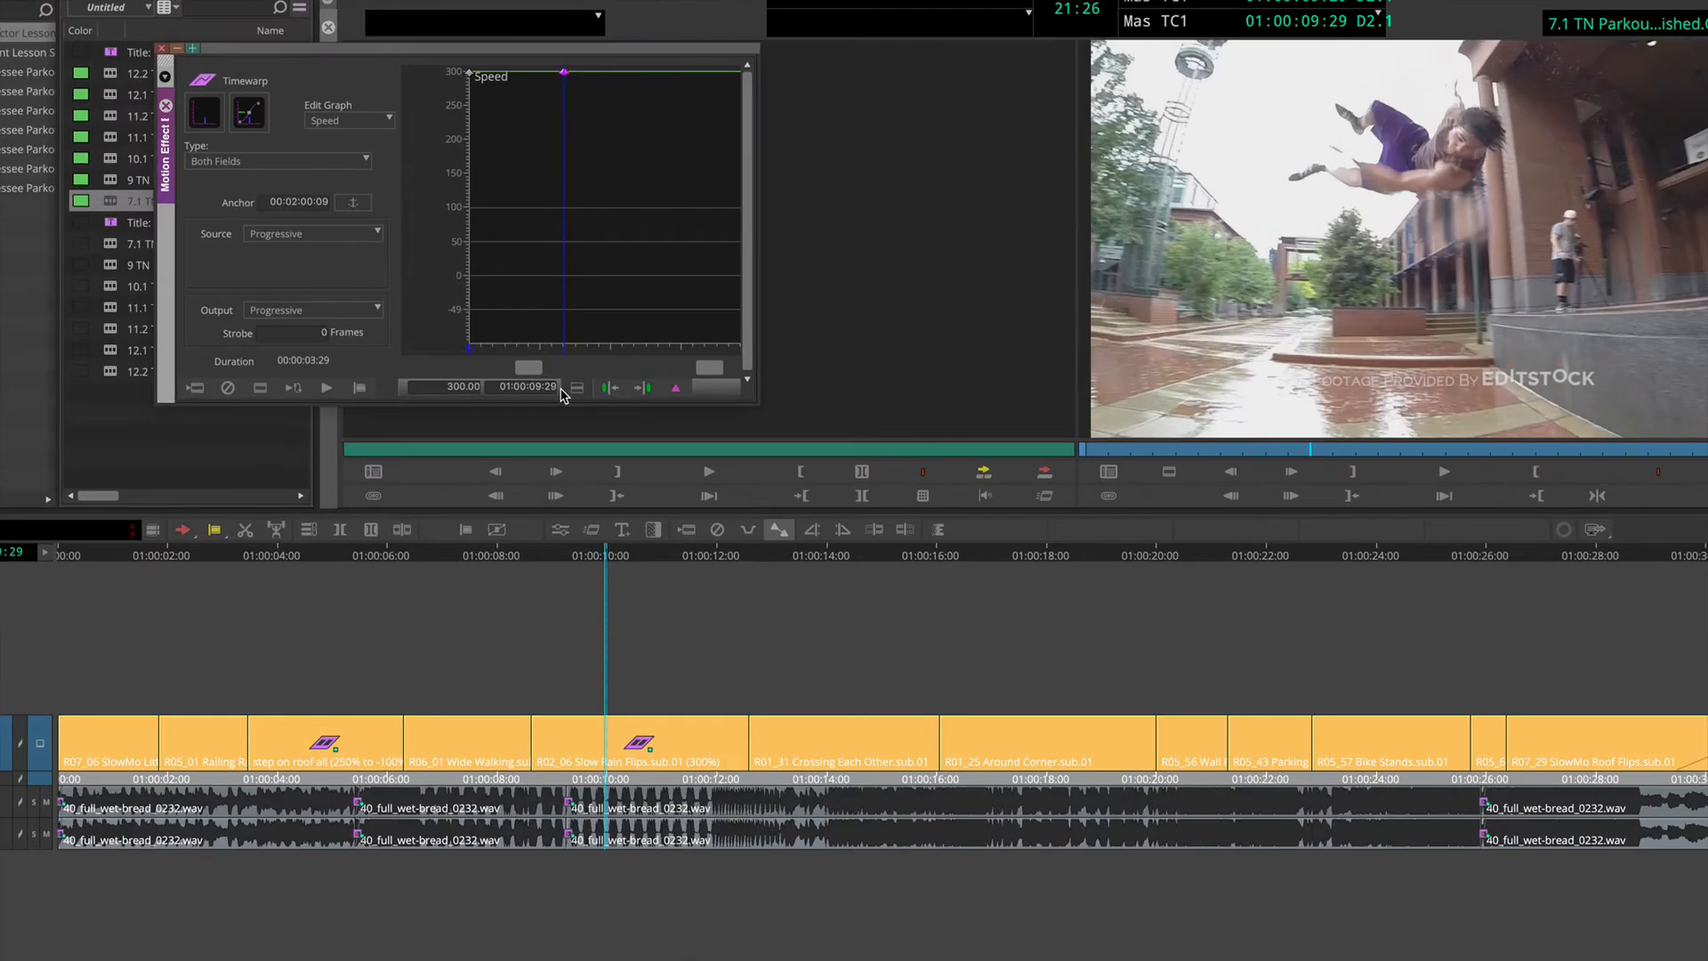
Step: Change the Speed graph to Shelf interpolation and set the 01:00:09:29 keyframe's speed to 0
{"action": "left_click", "coordinate": [578, 389]}
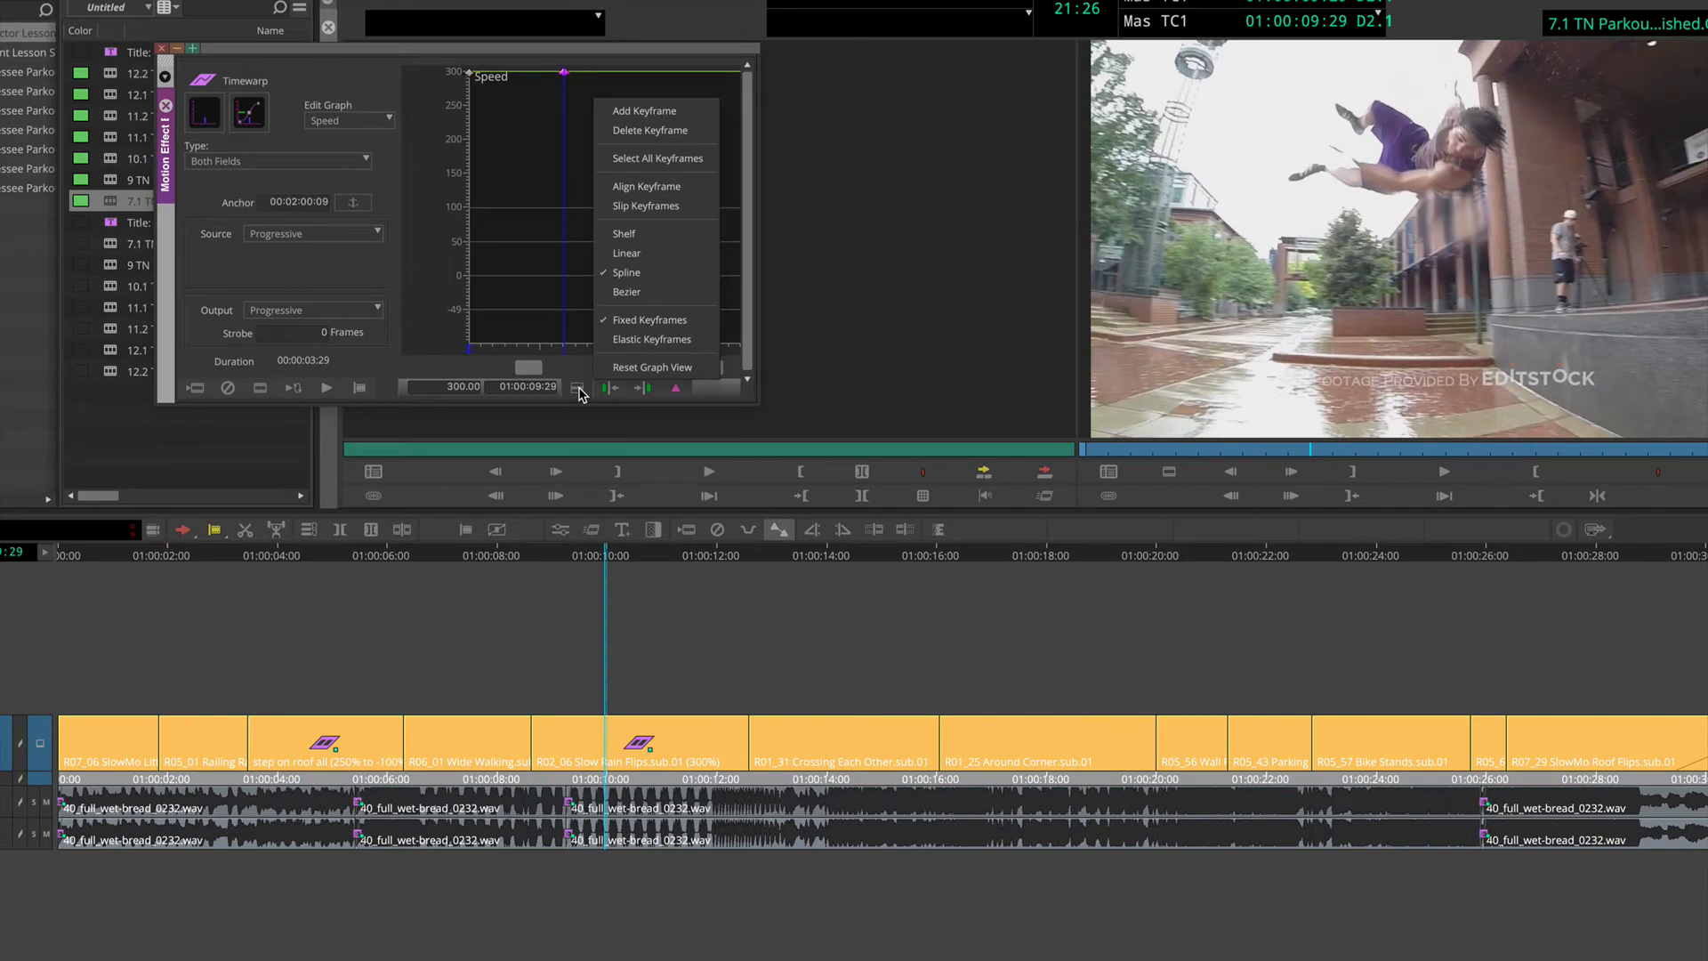
{"action": "left_click", "coordinate": [657, 240]}
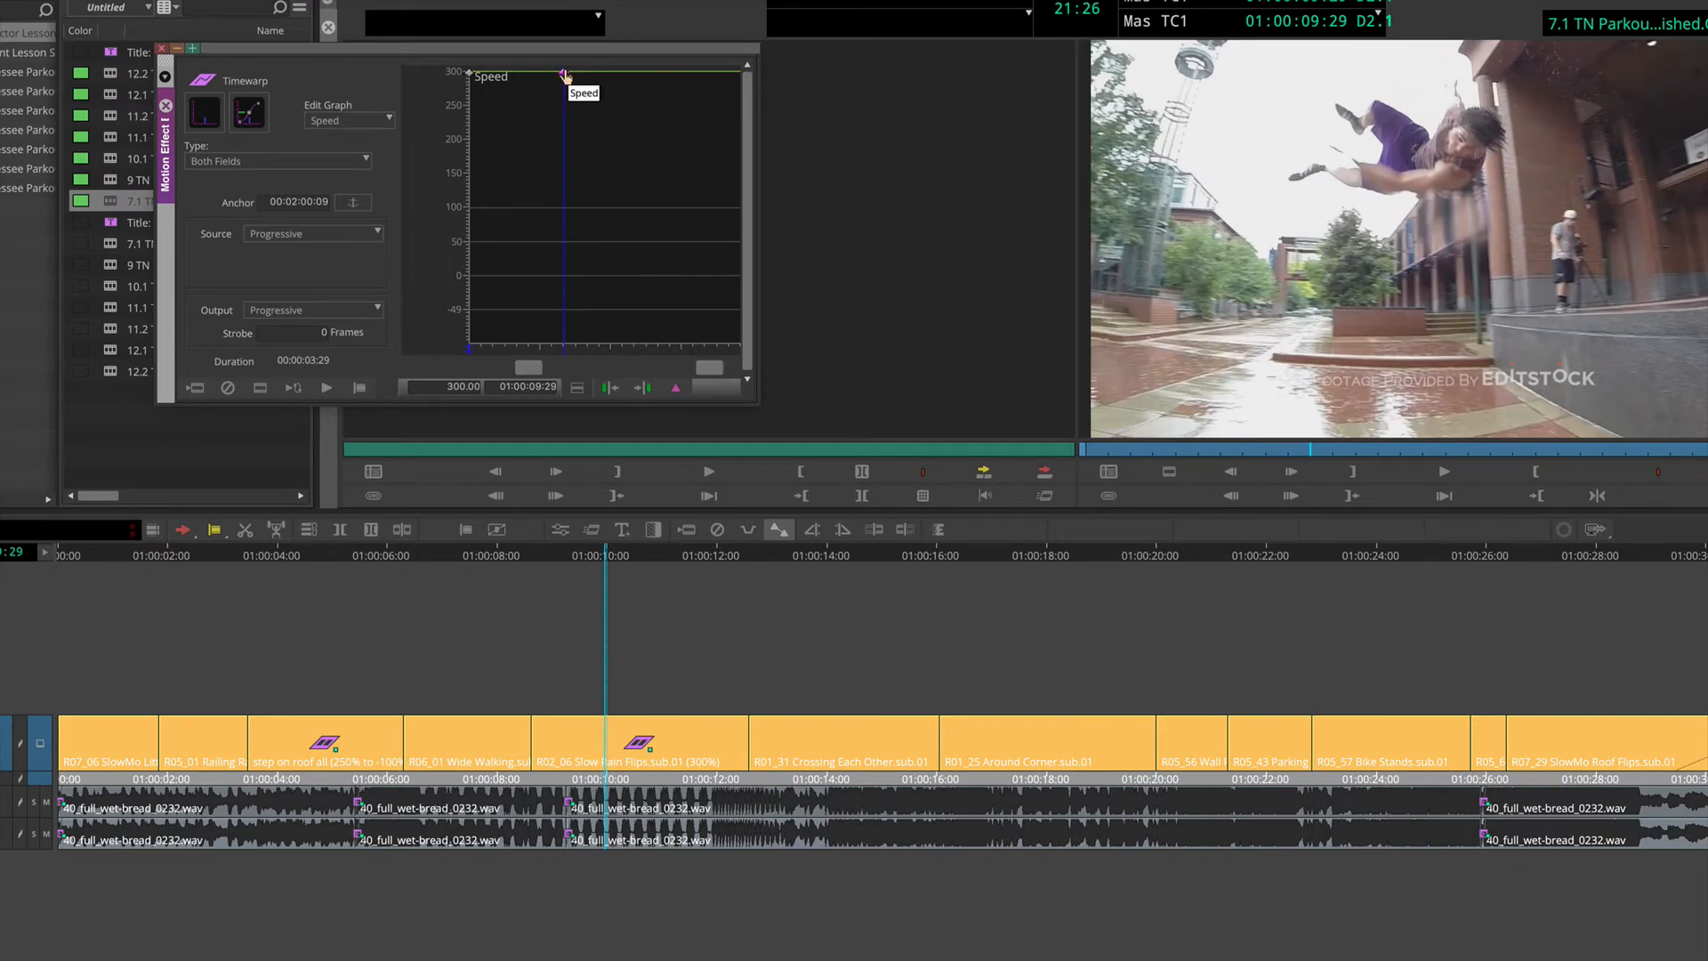
{"action": "left_click", "coordinate": [440, 385]}
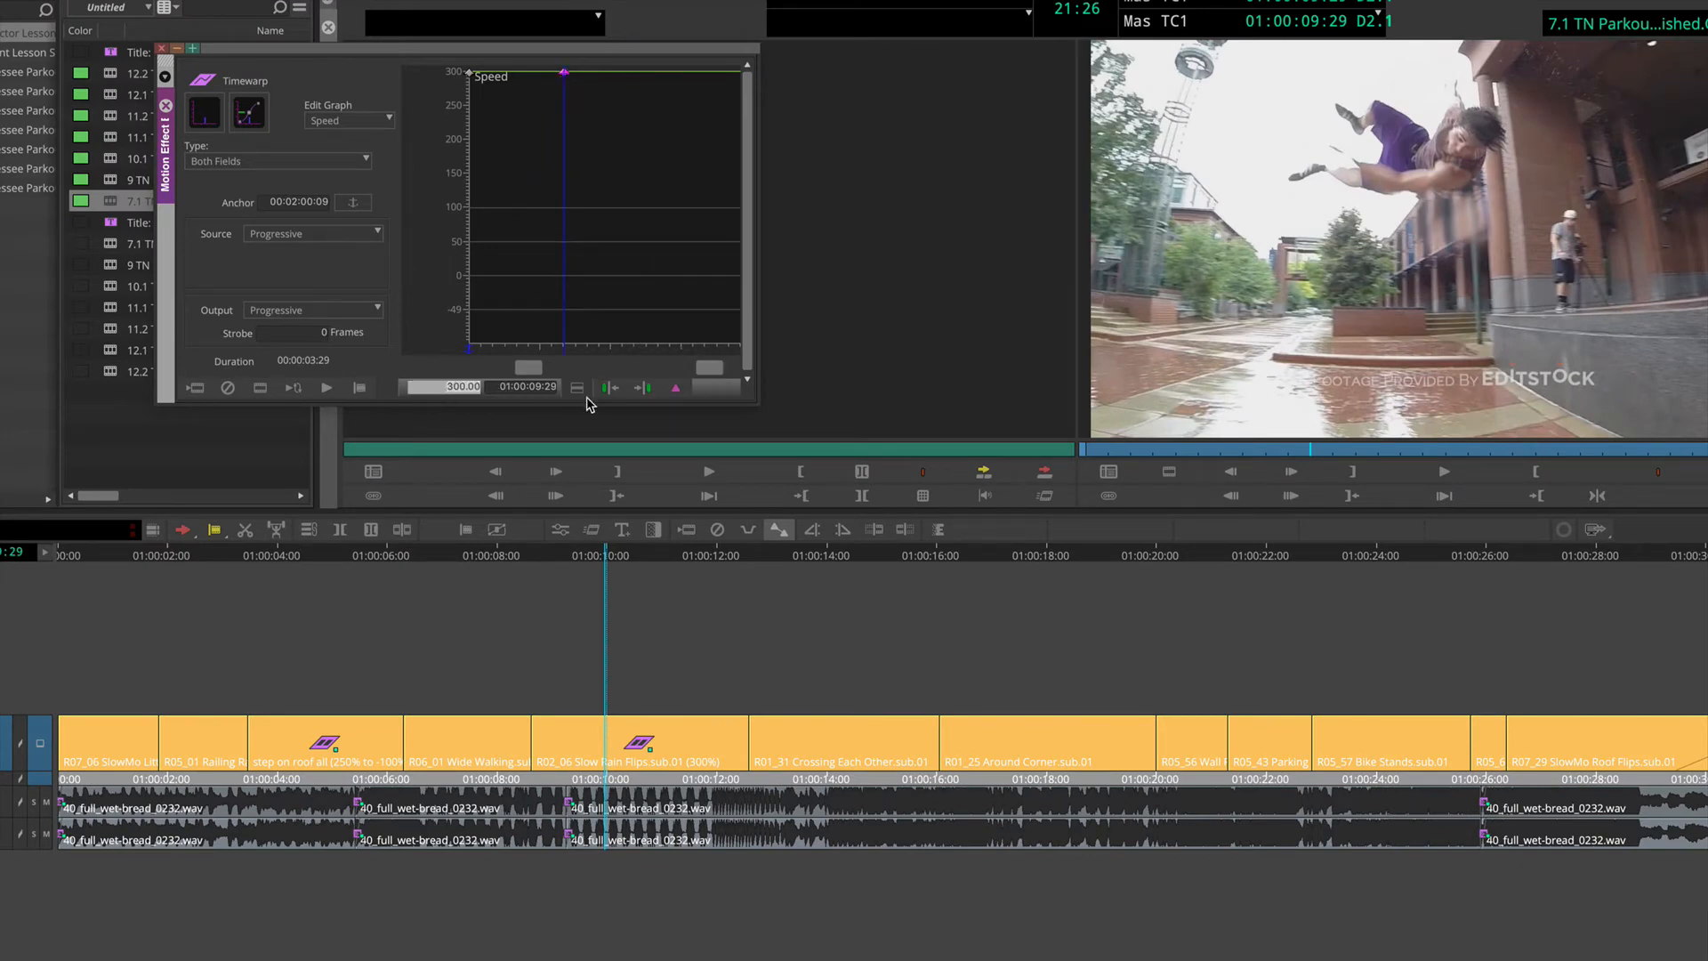
{"action": "type", "text": "0"}
{"action": "key", "text": "Return"}
{"action": "left_click_drag", "start_coordinate": [496, 301], "coordinate": [565, 332]}
Step: Advance frame by frame to 01:00:10:10, add a speed keyframe there, and set it to -300
{"action": "left_click", "coordinate": [1290, 472]}
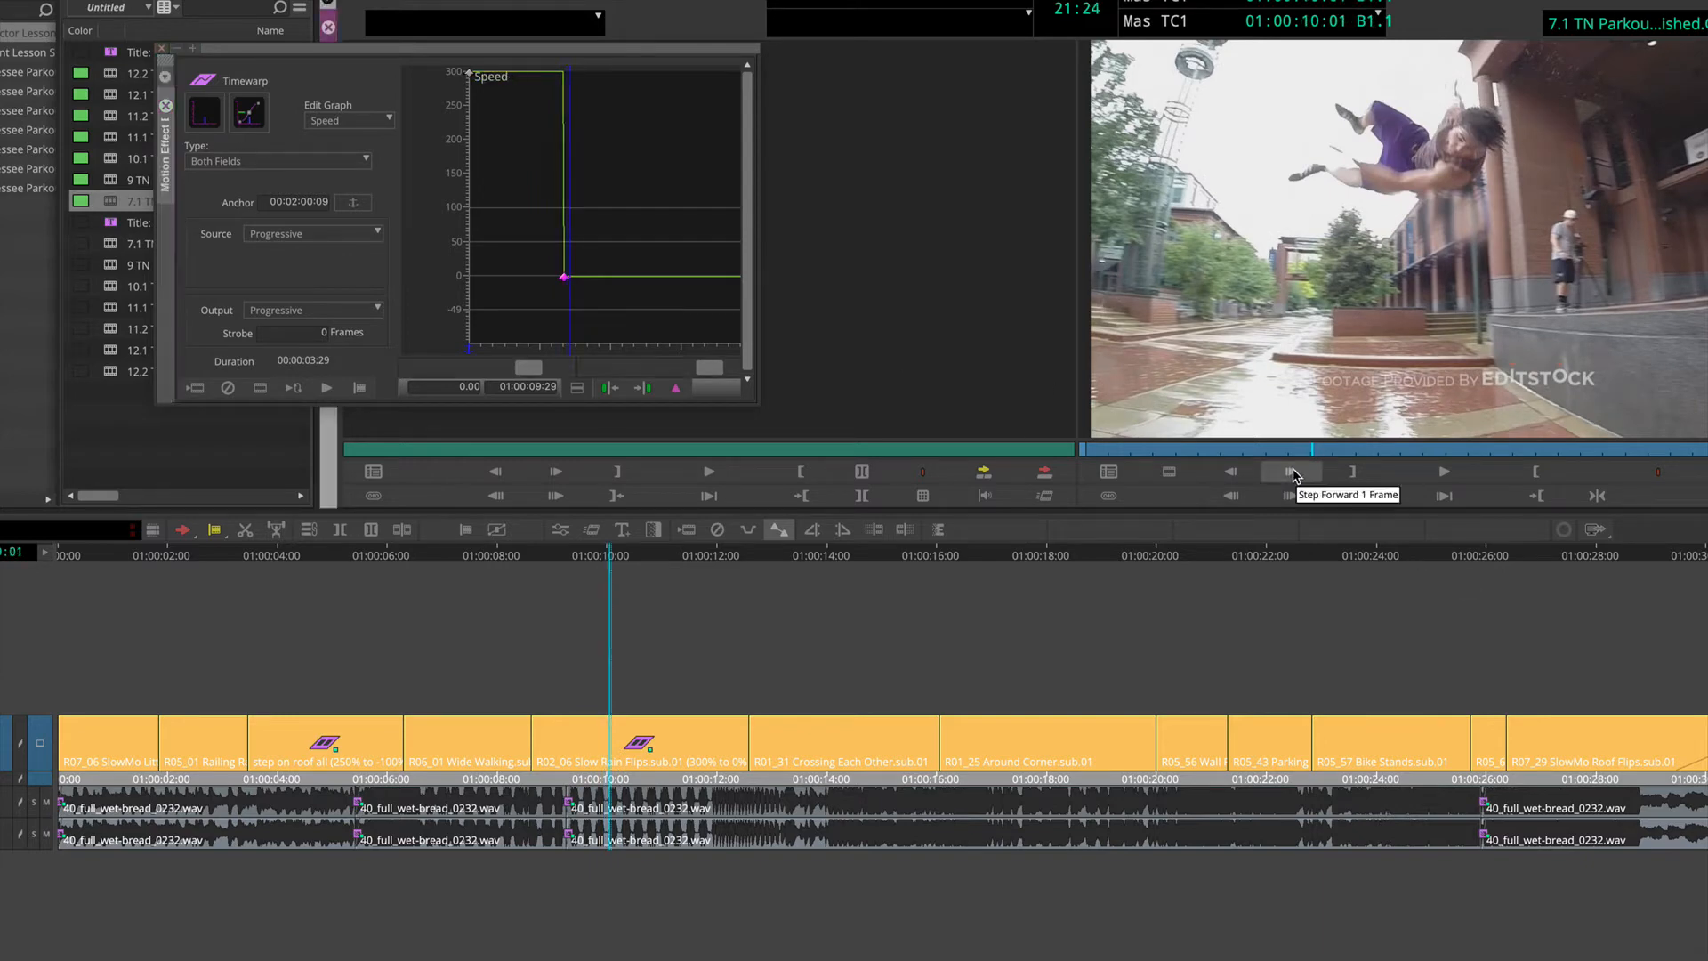
{"action": "left_click", "coordinate": [1291, 472]}
{"action": "left_click", "coordinate": [1291, 472]}
{"action": "left_click", "coordinate": [1292, 473]}
{"action": "left_click", "coordinate": [1292, 472]}
{"action": "left_click", "coordinate": [1292, 473]}
{"action": "left_click", "coordinate": [1292, 472]}
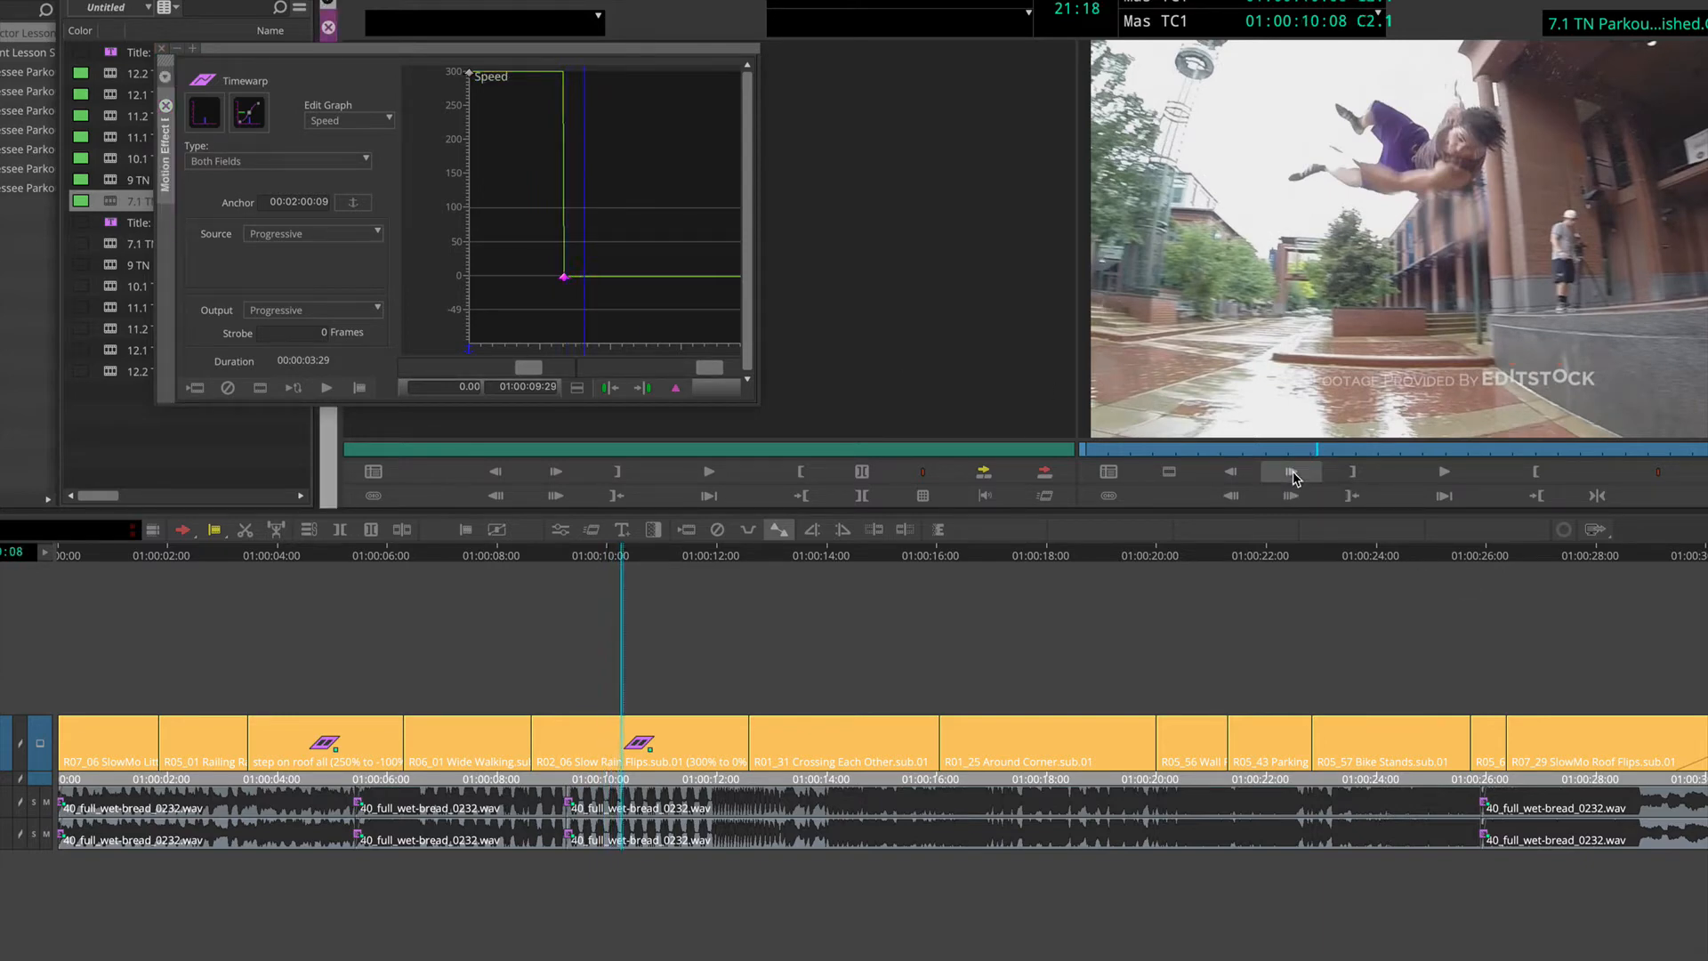
{"action": "left_click", "coordinate": [1292, 473]}
{"action": "left_click", "coordinate": [1292, 473]}
{"action": "left_click", "coordinate": [676, 388]}
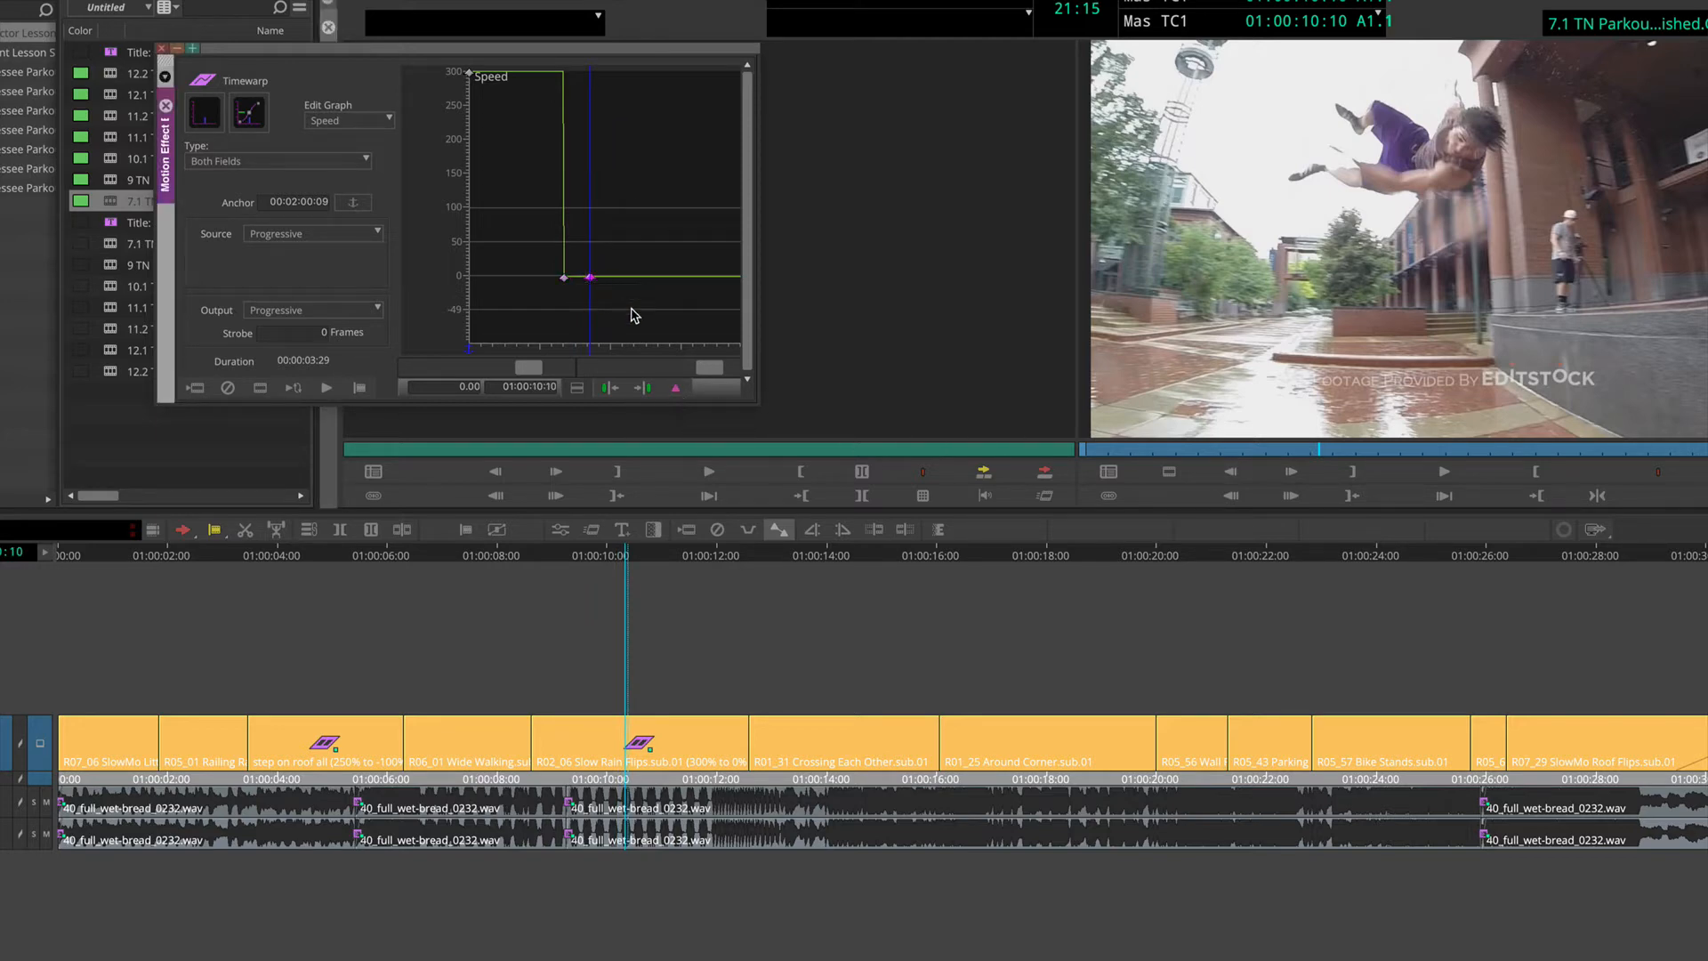
{"action": "left_click", "coordinate": [448, 386]}
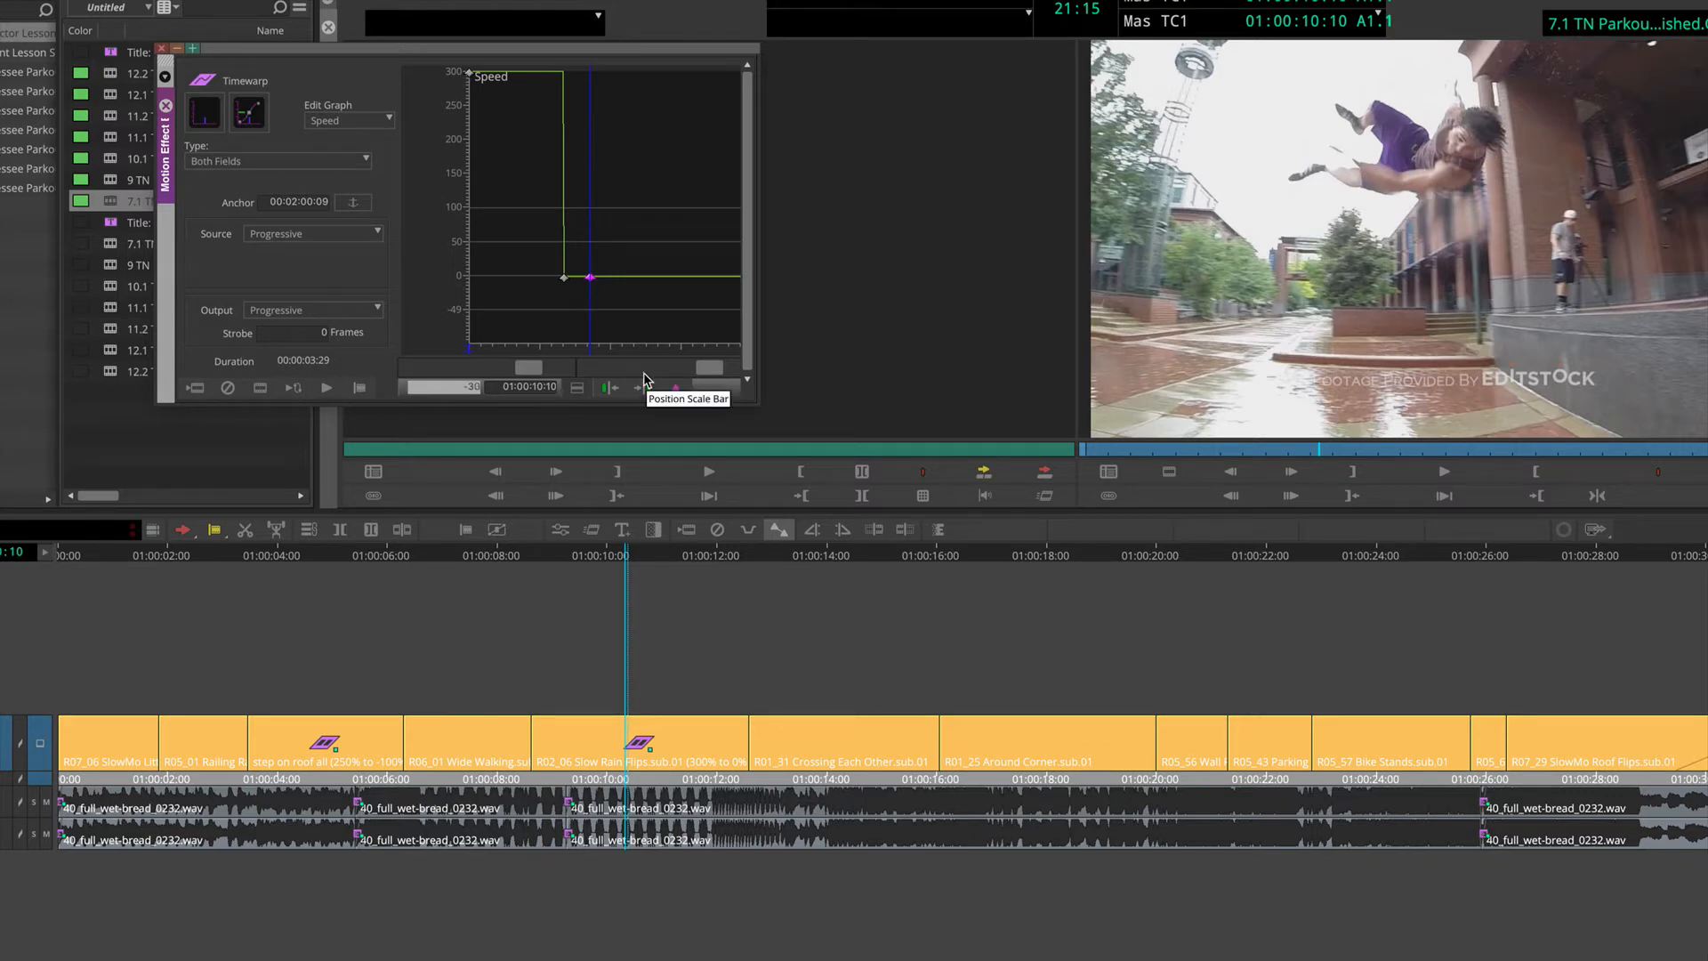
{"action": "key", "text": "Return"}
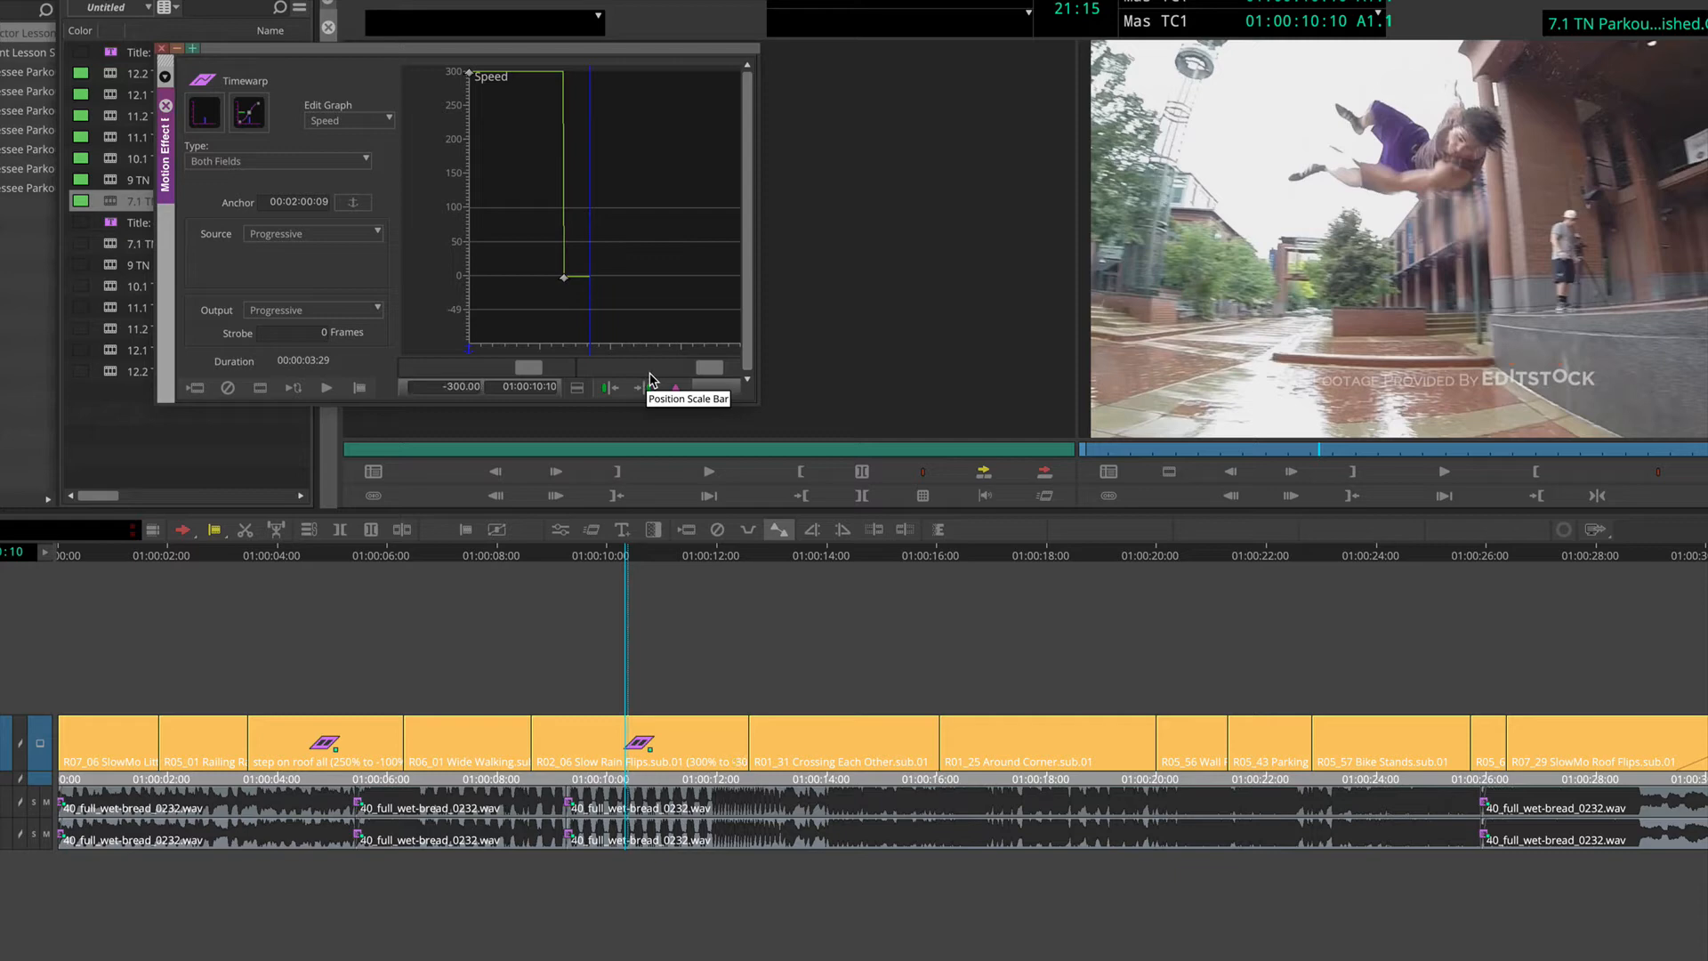
Step: Play back the reversed motion, and add a speed keyframe at 01:00:10:29 set to 300
{"action": "left_click", "coordinate": [526, 304]}
{"action": "key", "text": "space"}
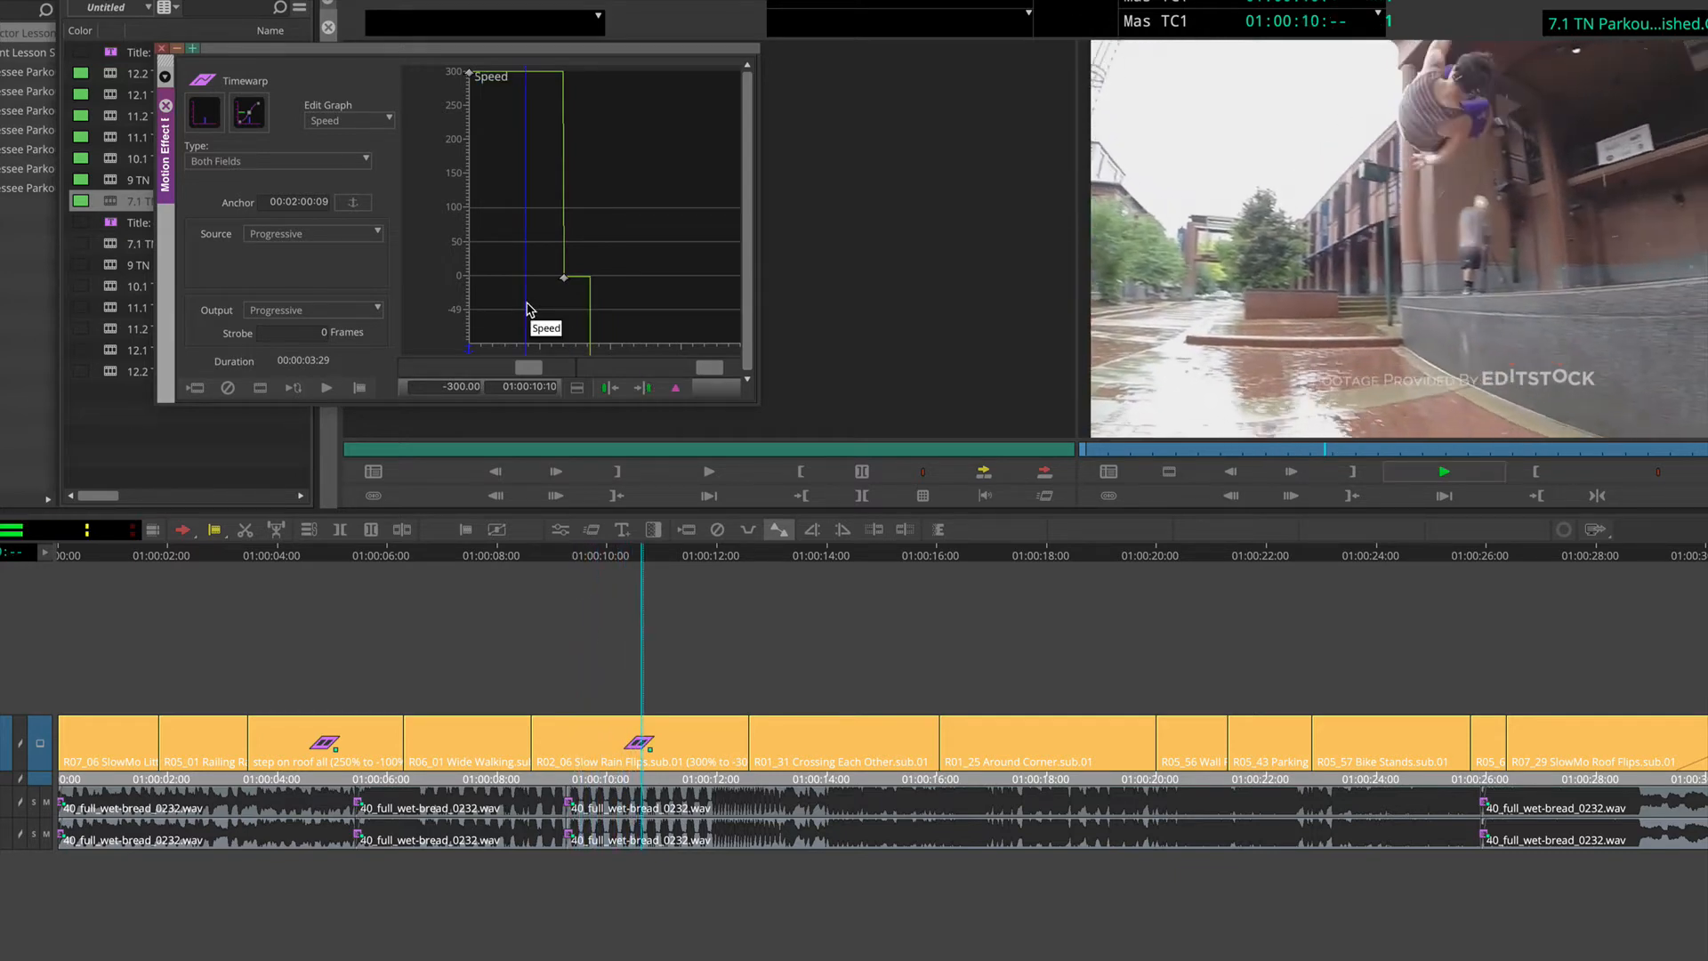
{"action": "key", "text": "space"}
{"action": "left_click_drag", "start_coordinate": [608, 324], "coordinate": [633, 326]}
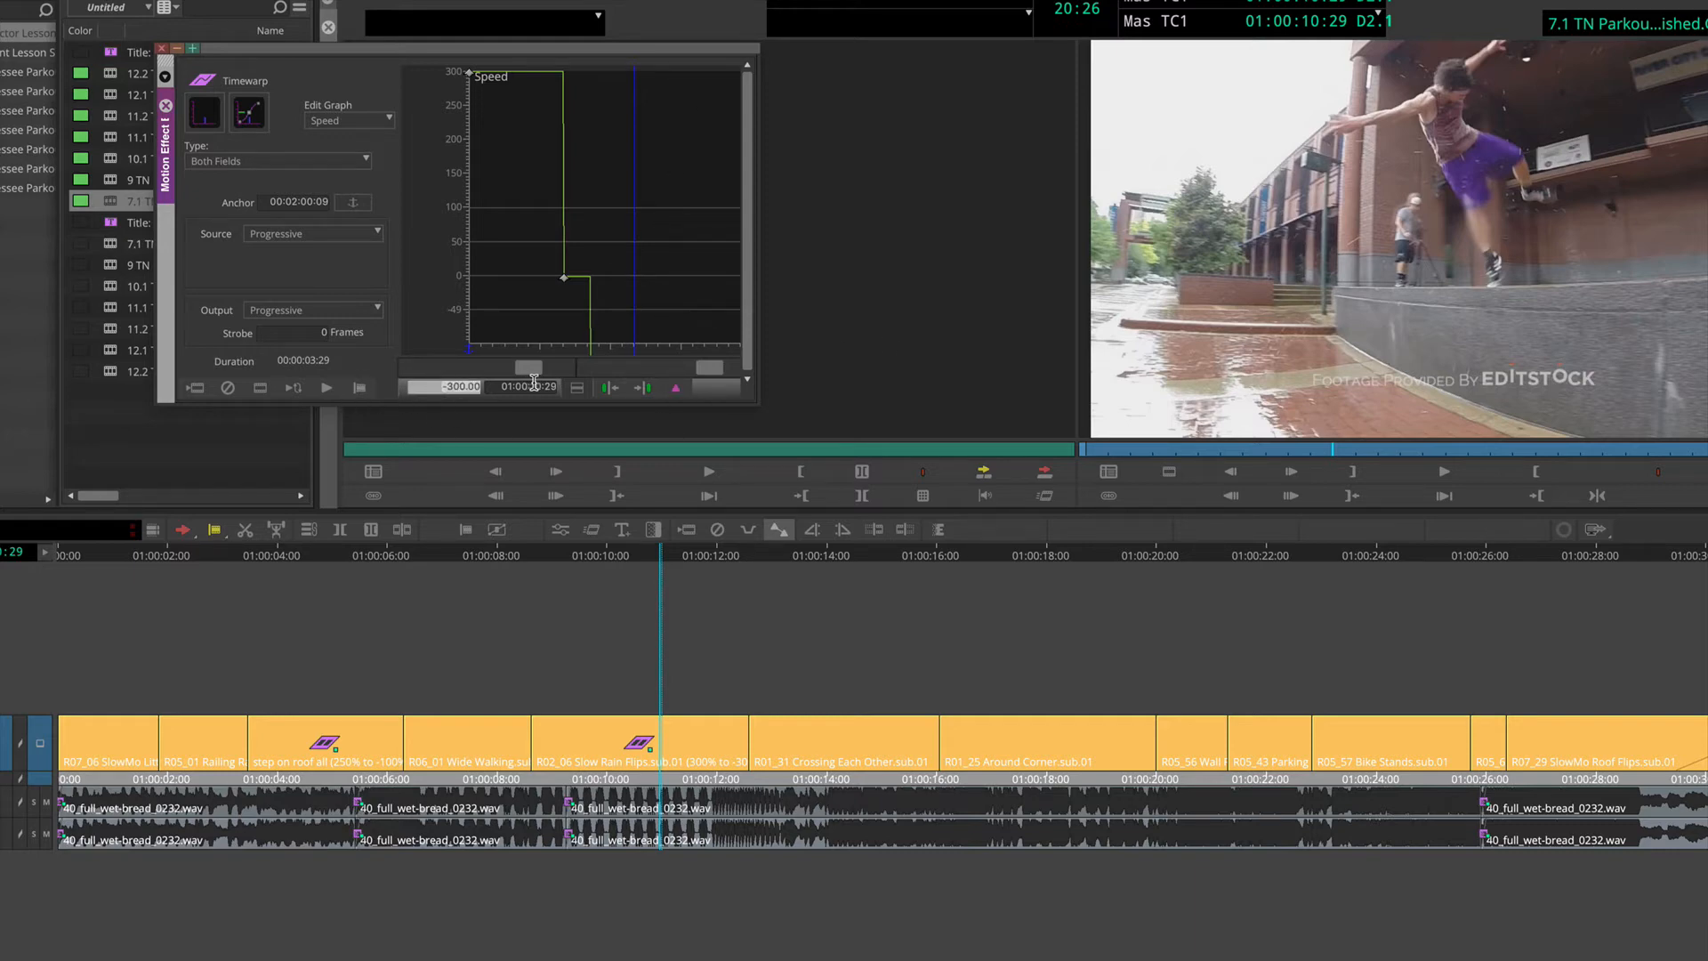
{"action": "type", "text": "300"}
{"action": "key", "text": "Return"}
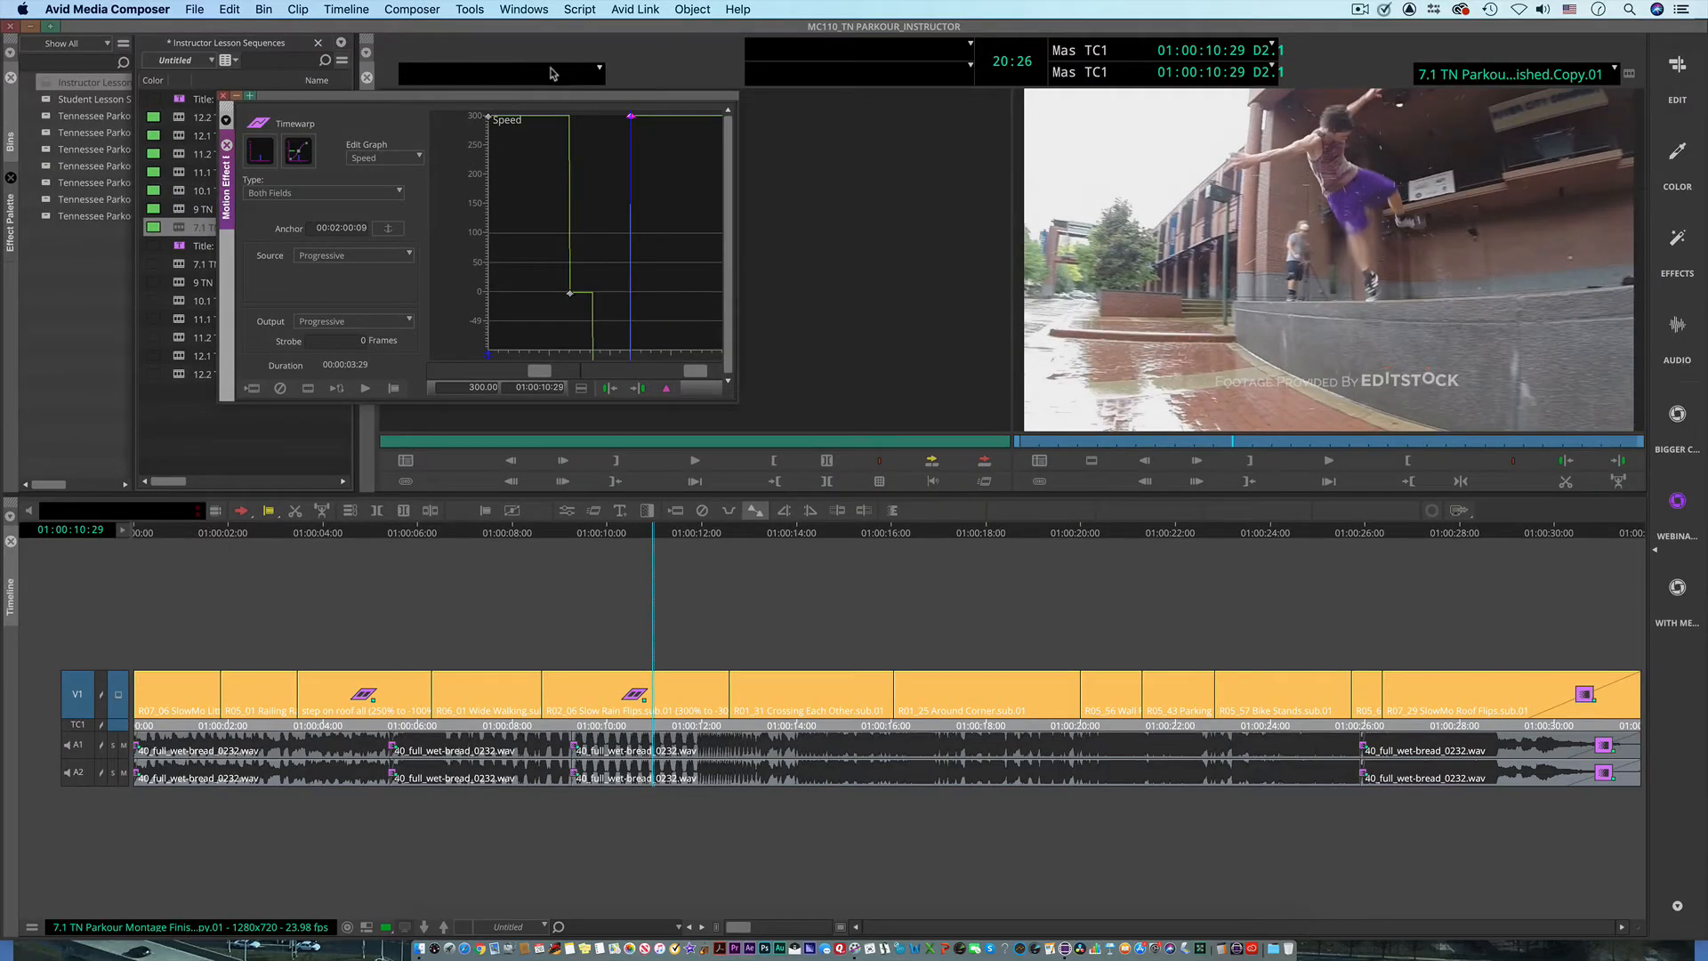
Step: Reposition the Motion Effect Editor and rescale the Speed graph vertically to fit all four keyframes
{"action": "left_click_drag", "start_coordinate": [527, 95], "coordinate": [502, 93]}
{"action": "left_click_drag", "start_coordinate": [500, 280], "coordinate": [534, 310]}
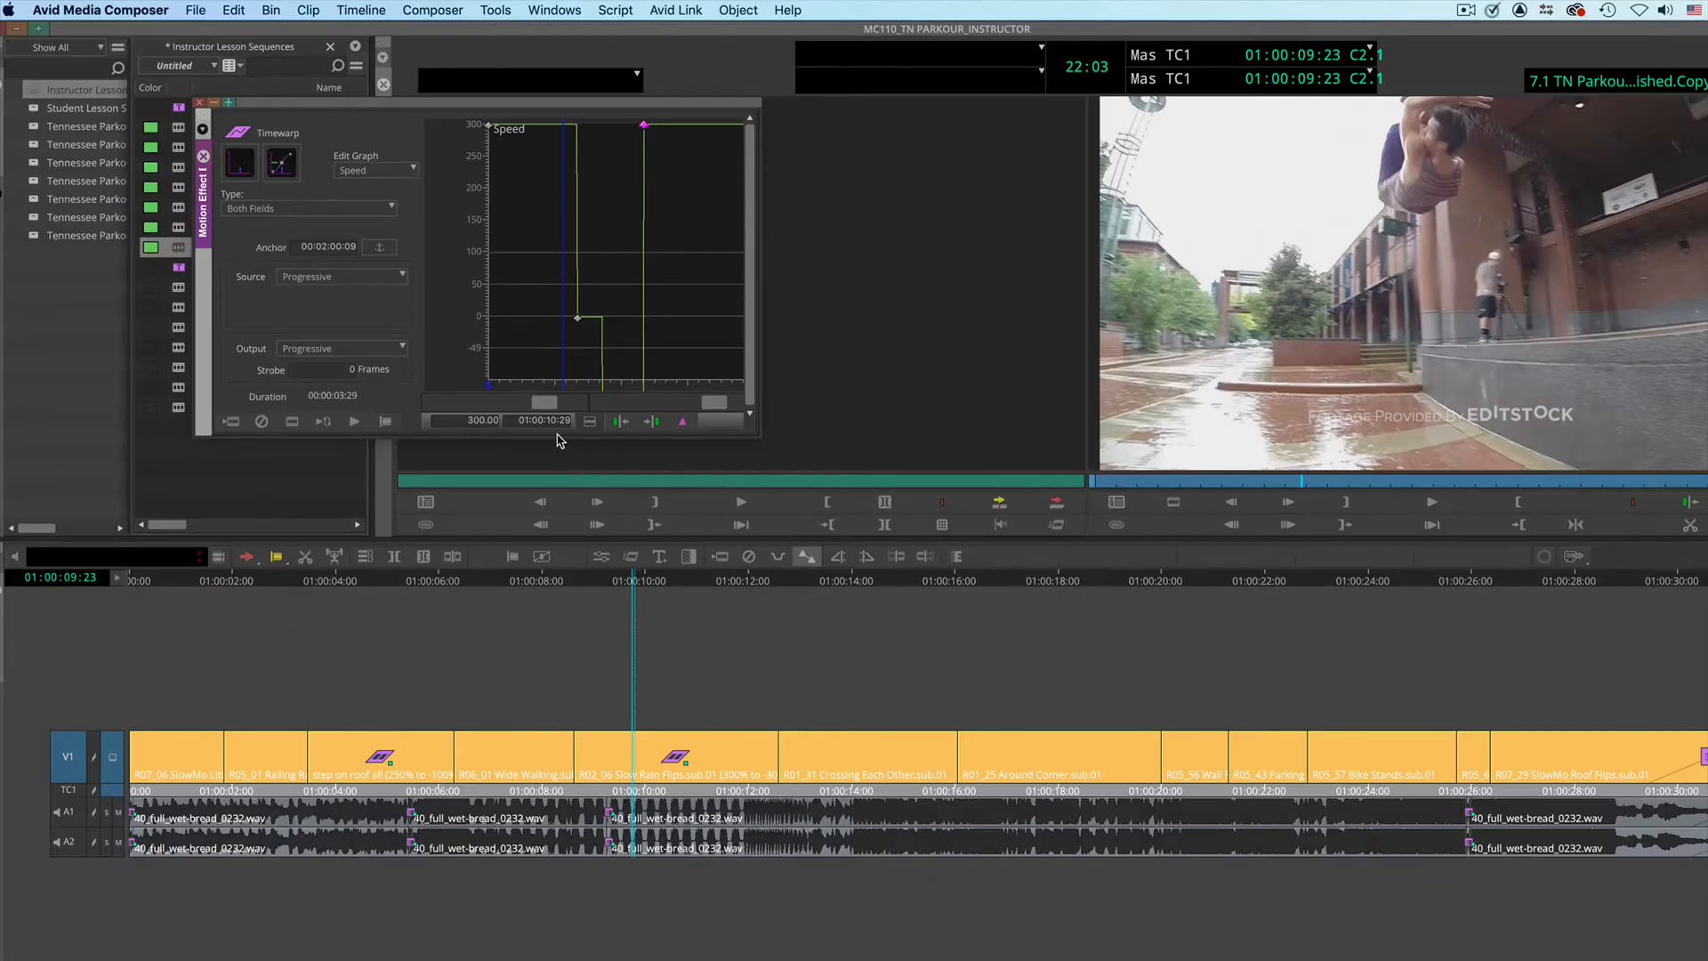
{"action": "left_click_drag", "start_coordinate": [544, 402], "coordinate": [436, 405]}
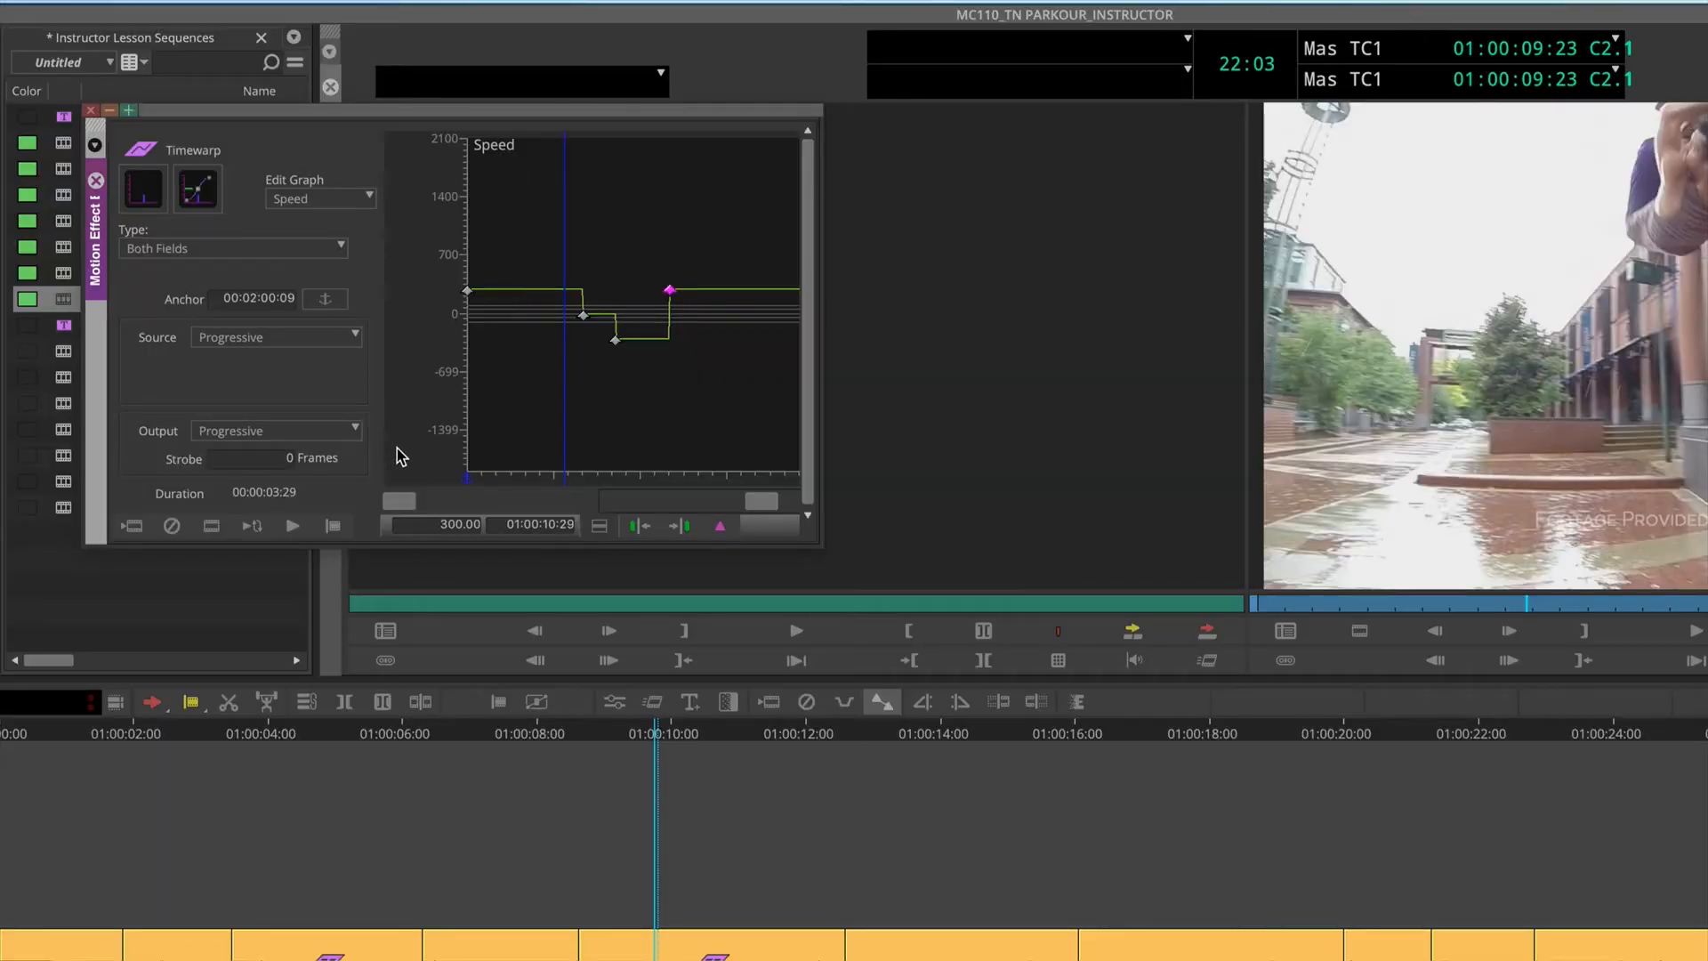
{"action": "left_click_drag", "start_coordinate": [408, 501], "coordinate": [360, 504]}
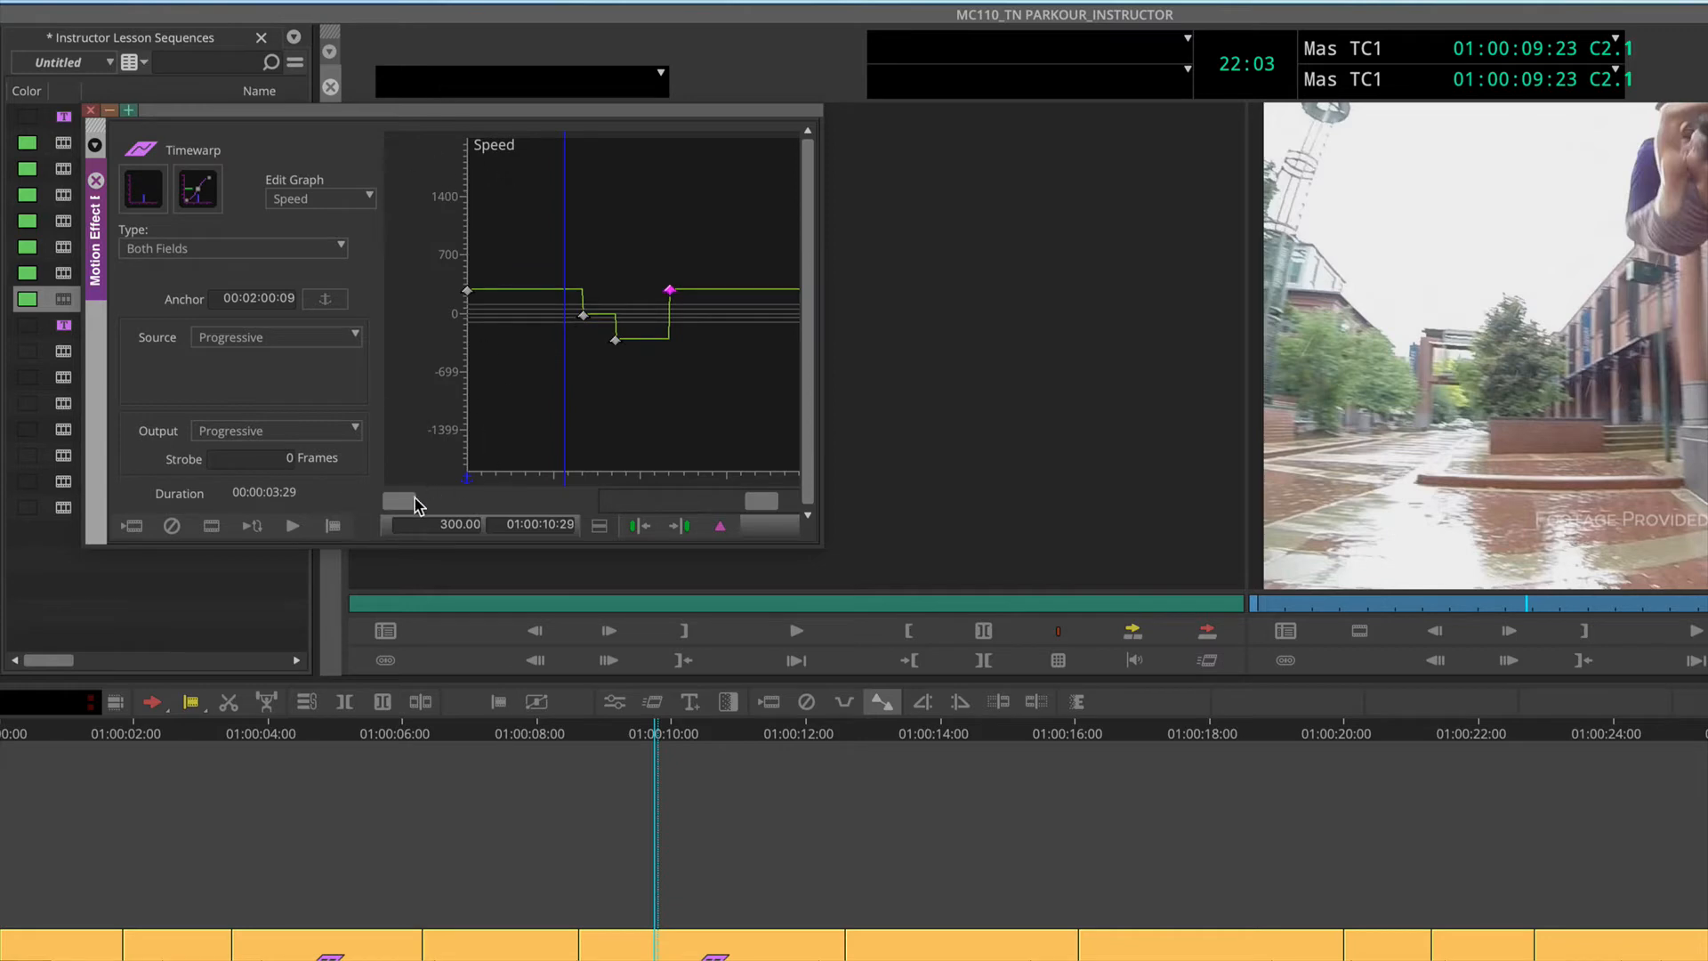
{"action": "left_click_drag", "start_coordinate": [401, 499], "coordinate": [505, 523]}
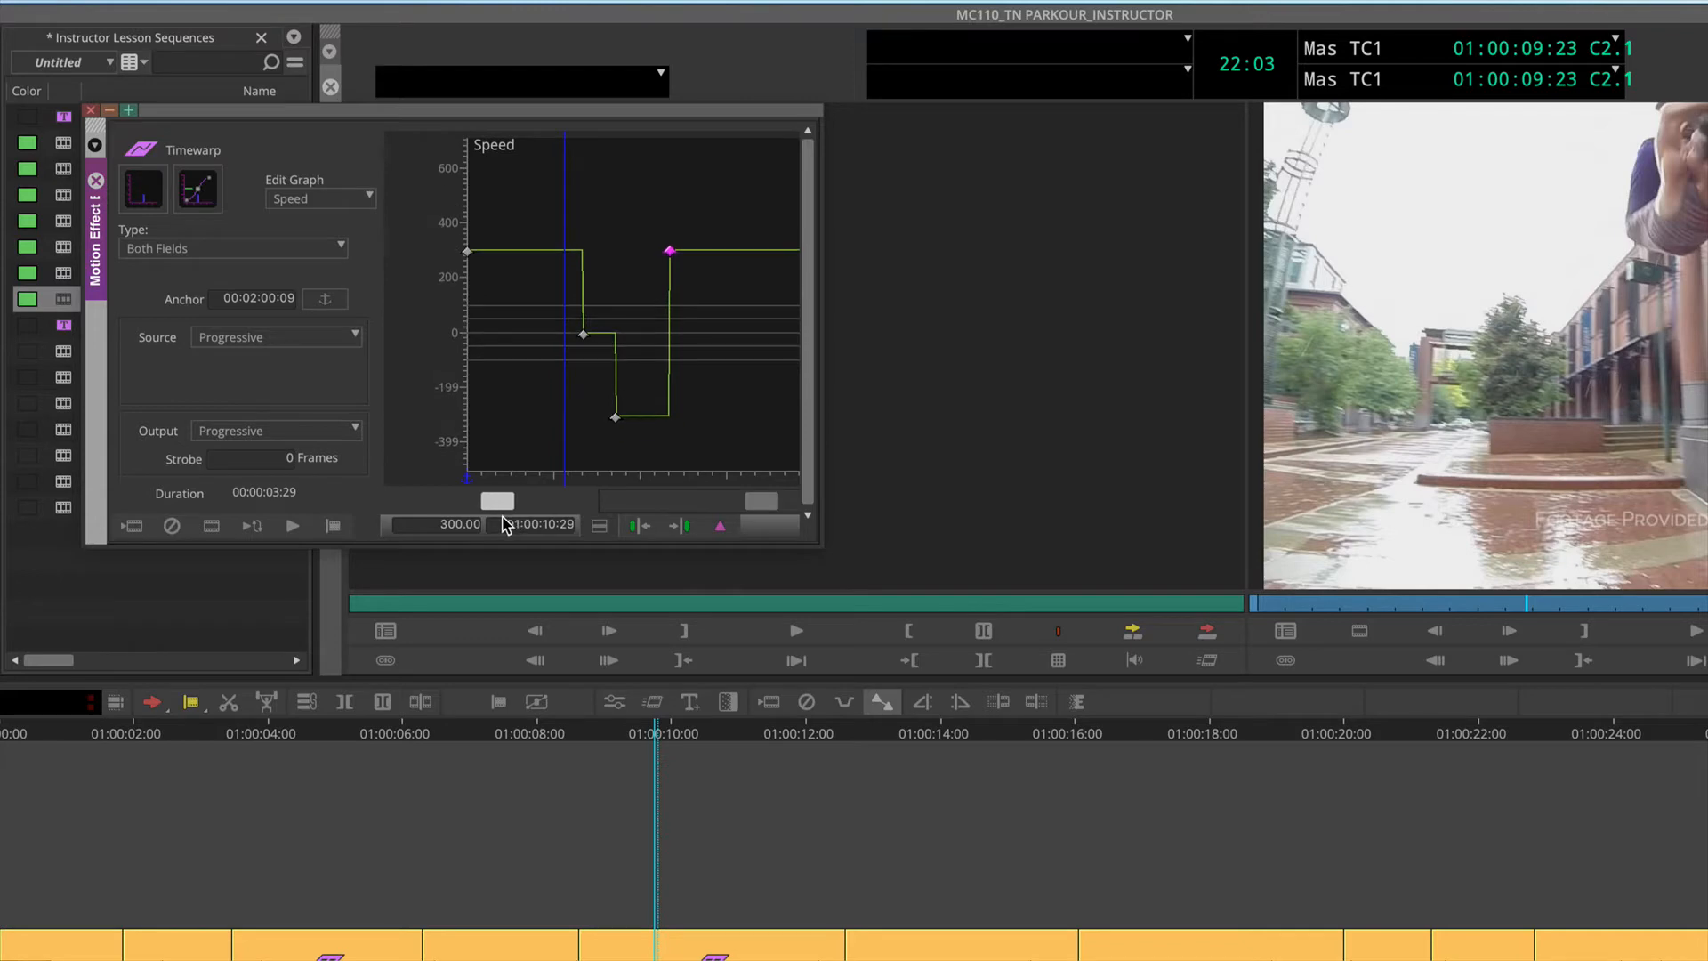
Step: Review the first three speed keyframes in turn, and play the retimed clip from 01:00:08:19
{"action": "left_click", "coordinate": [467, 256]}
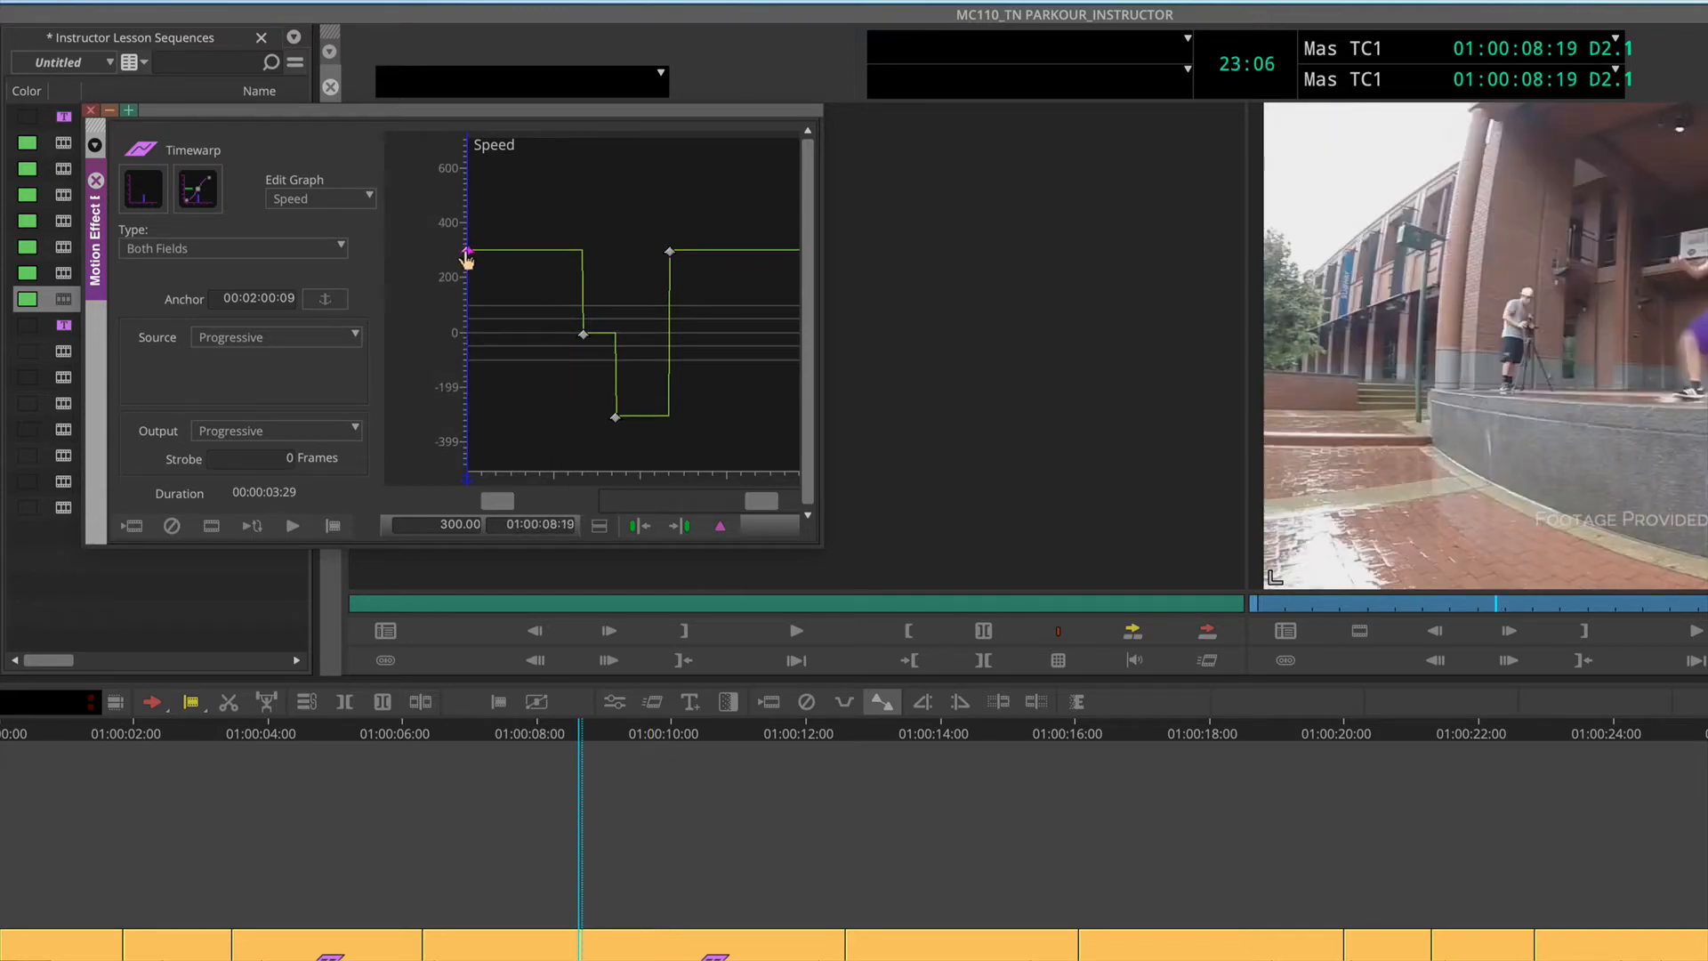
{"action": "left_click", "coordinate": [584, 336]}
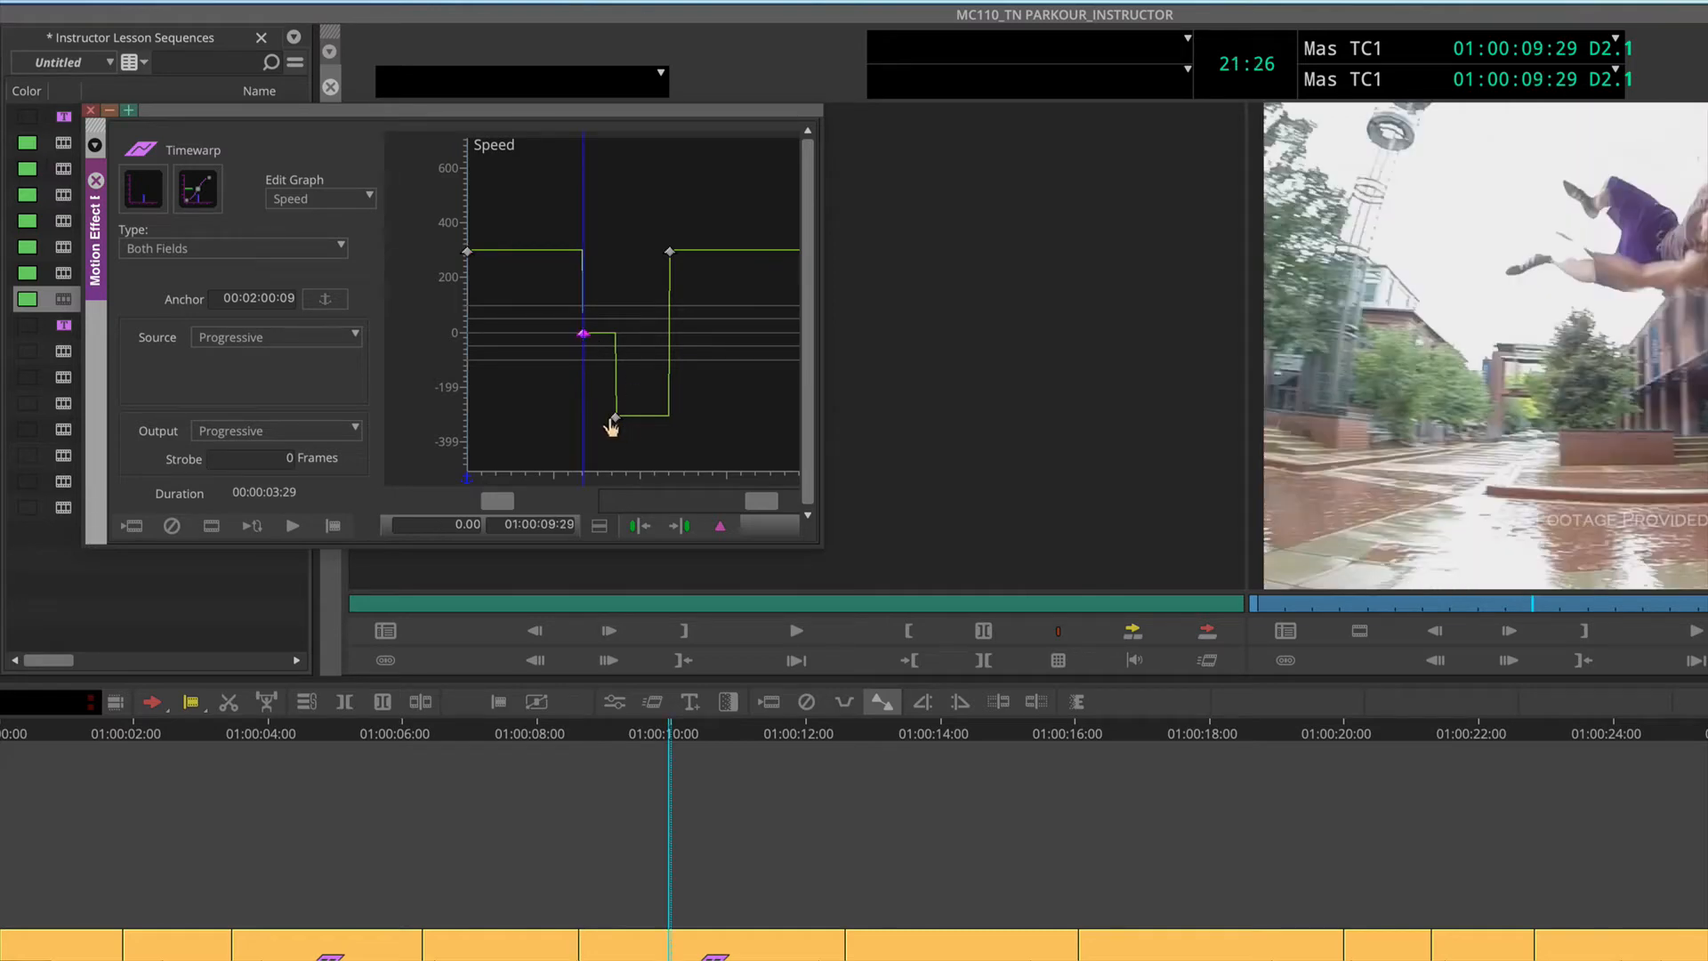
{"action": "left_click", "coordinate": [618, 416]}
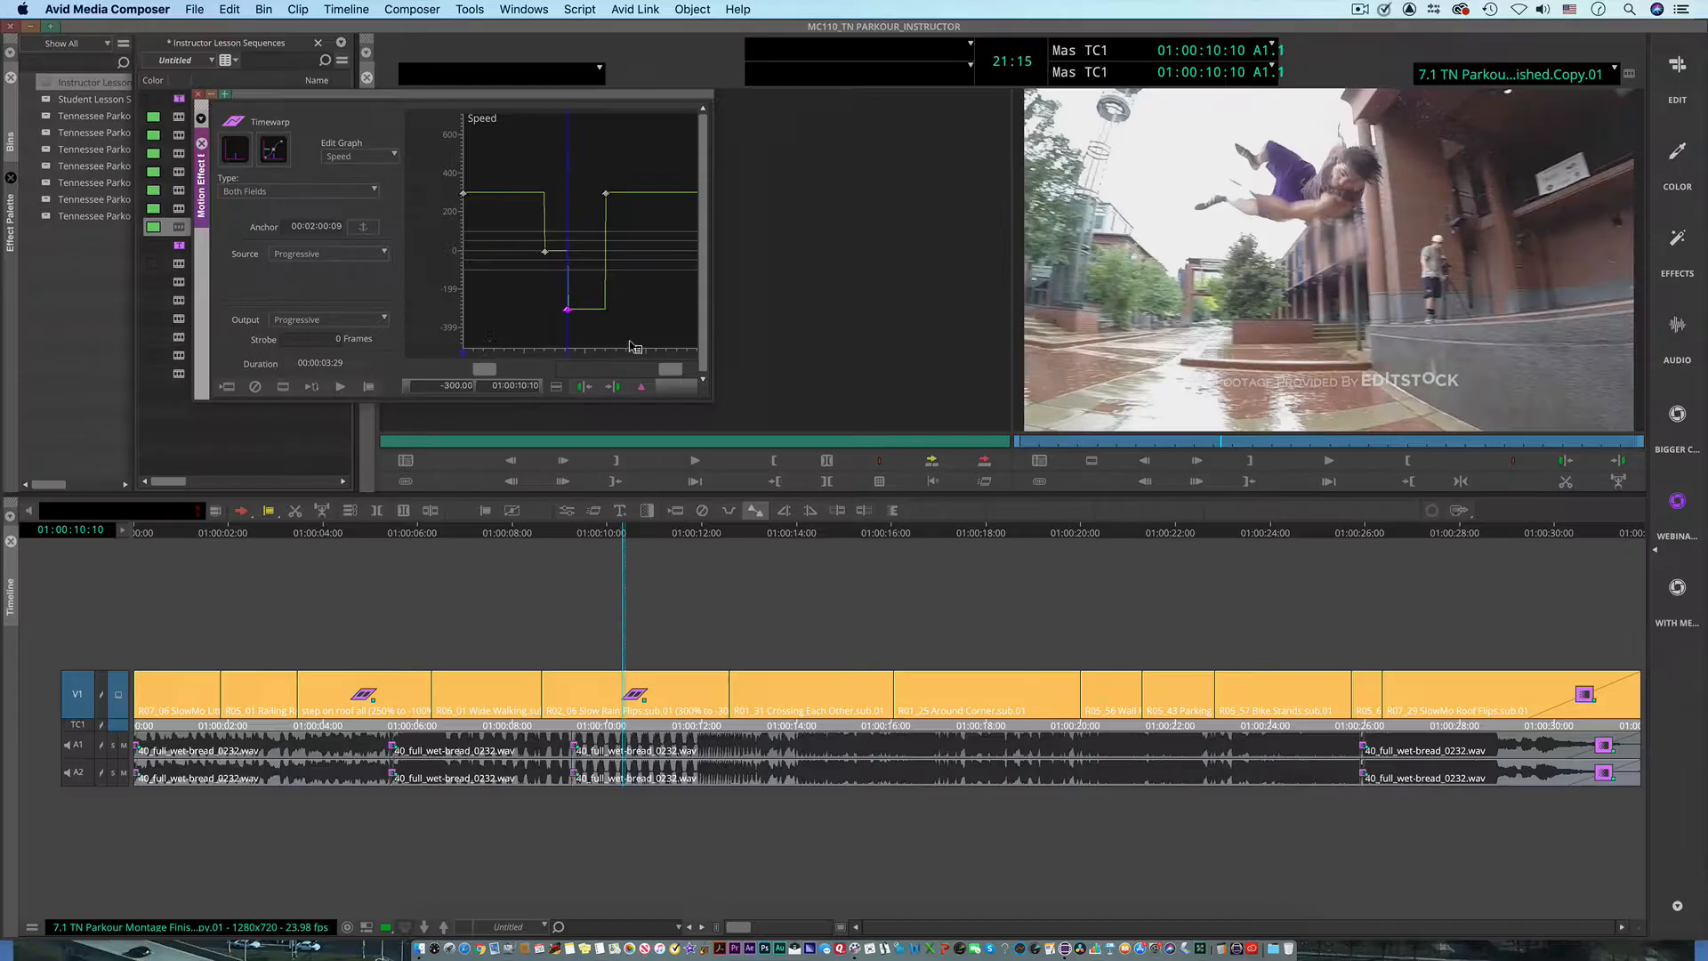
{"action": "left_click", "coordinate": [520, 446]}
{"action": "left_click_drag", "start_coordinate": [505, 331], "coordinate": [466, 337]}
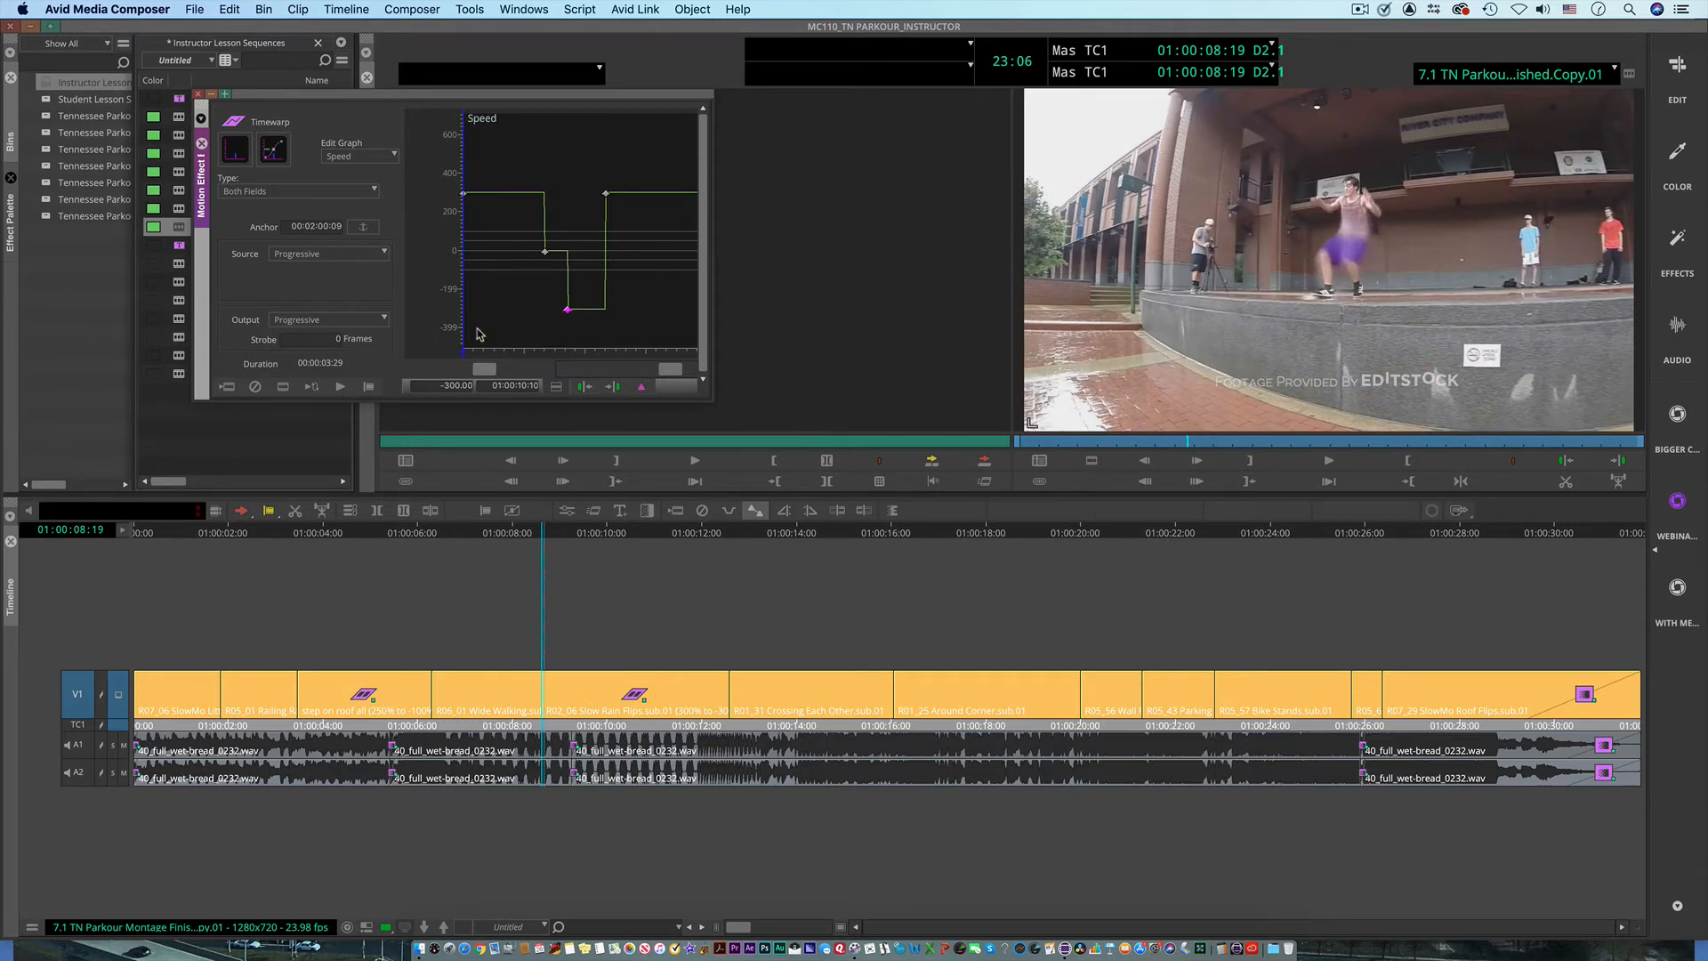
{"action": "key", "text": "space"}
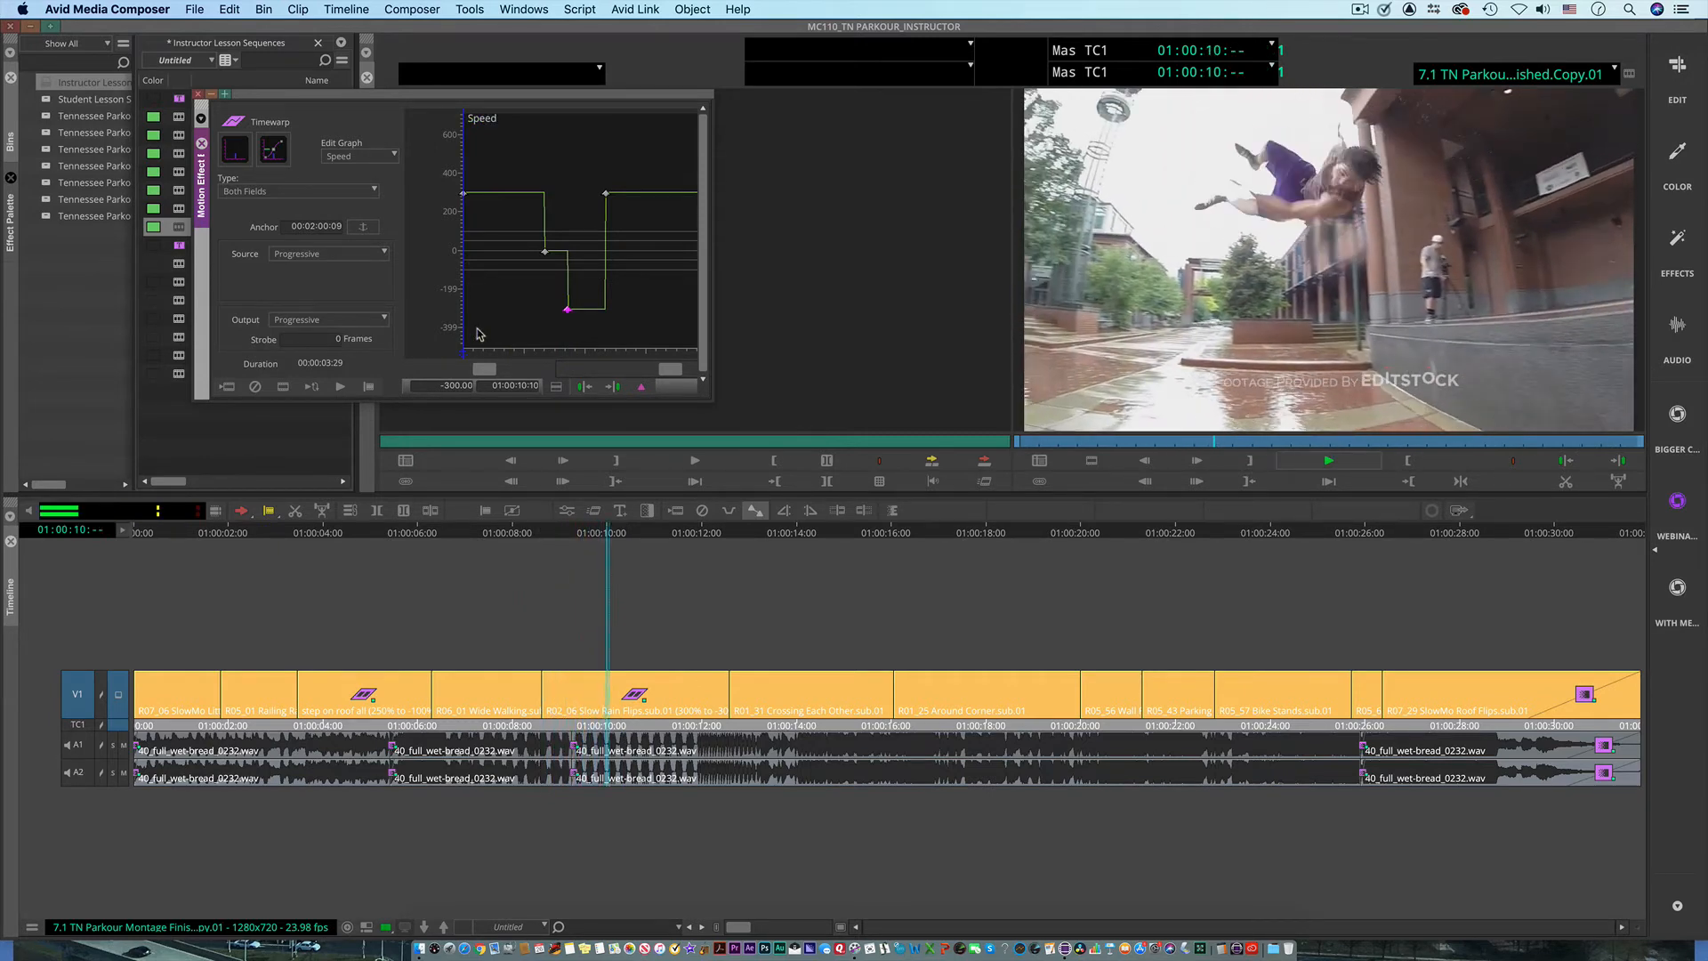
{"action": "key", "text": "space"}
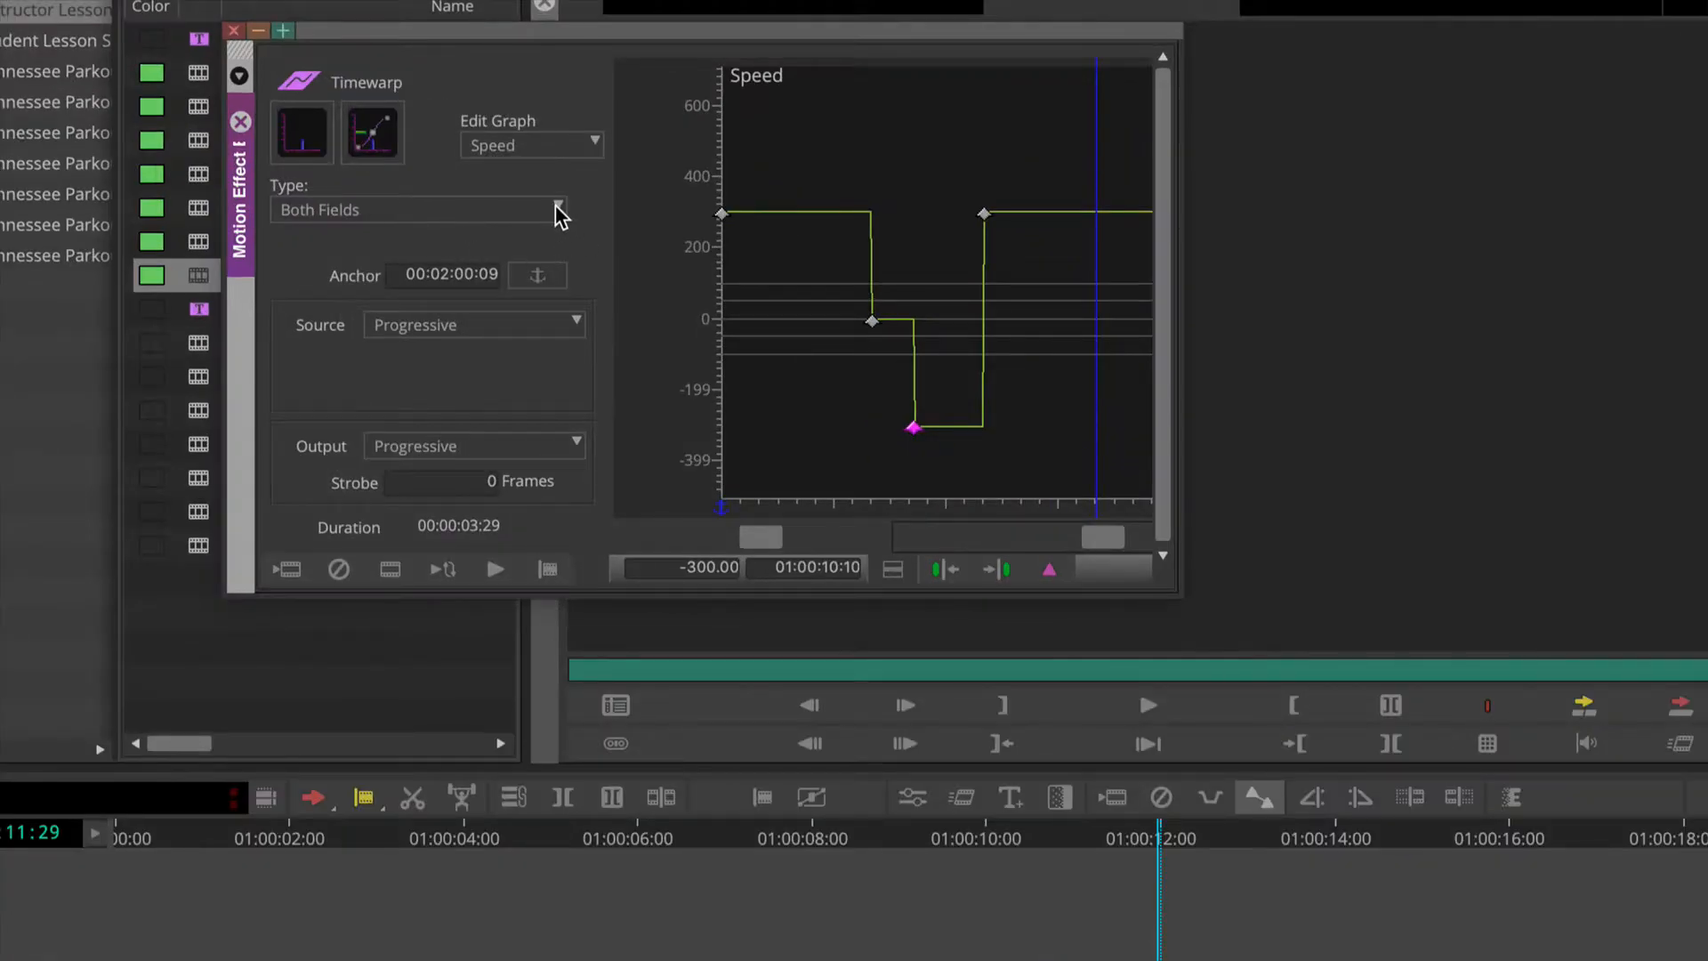
Step: Set the rain flip Timewarp's rendering type to Interpolated Field
{"action": "left_click", "coordinate": [375, 191]}
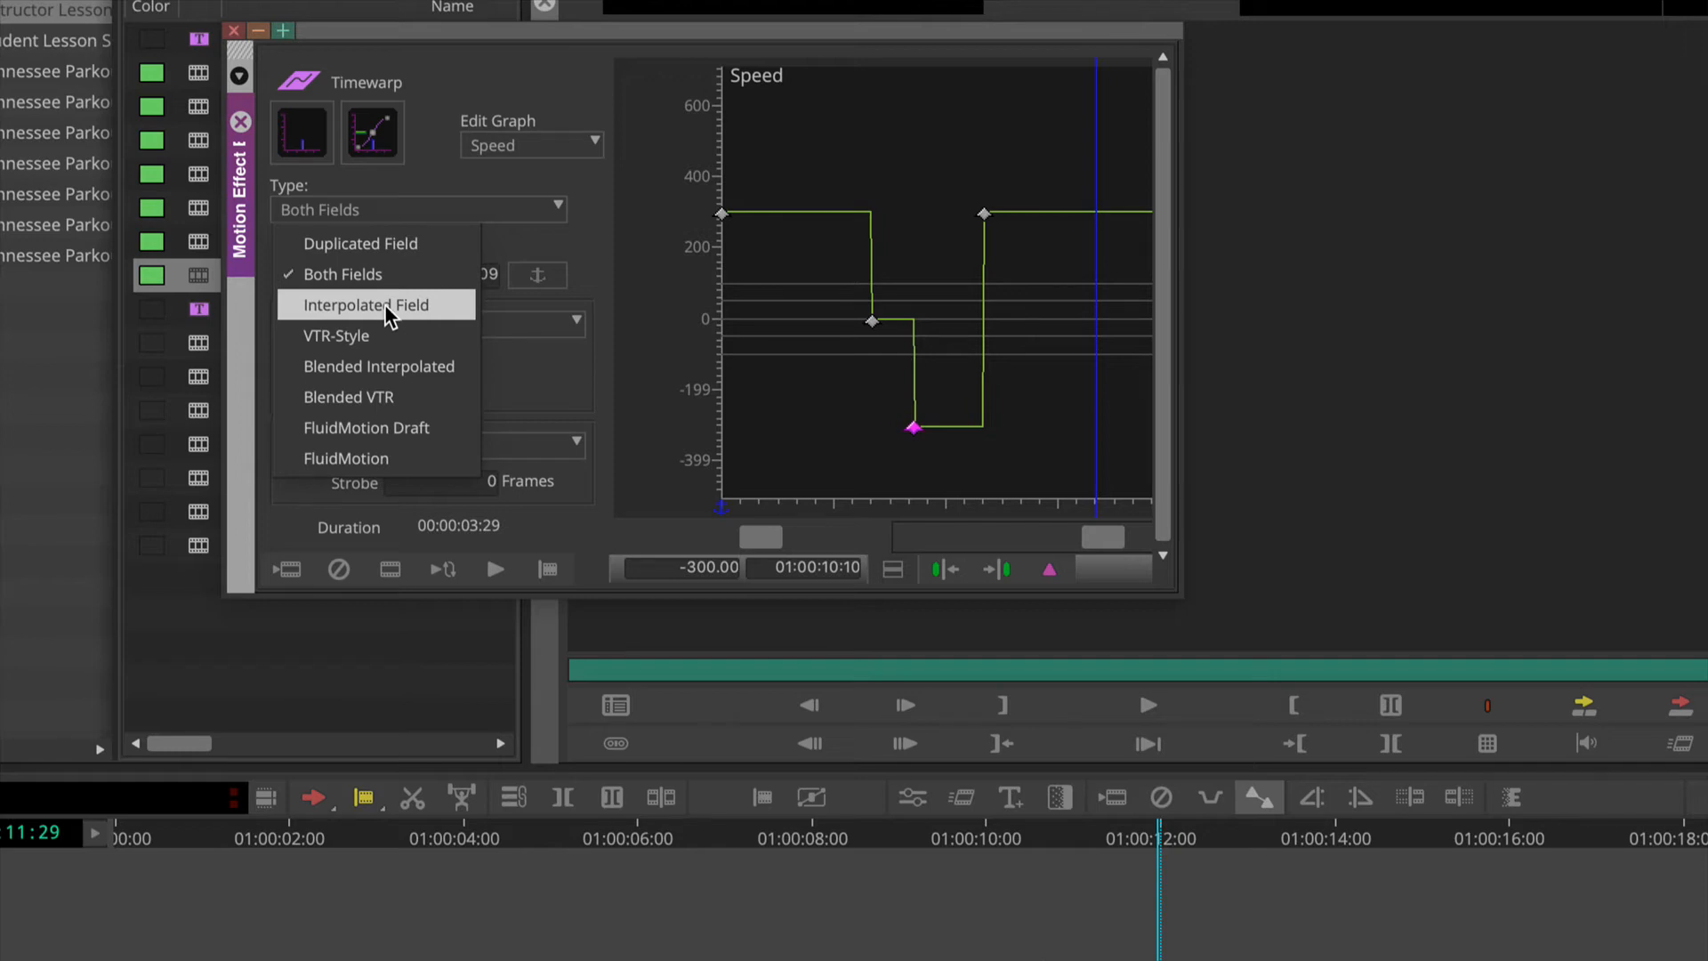
{"action": "left_click", "coordinate": [386, 306]}
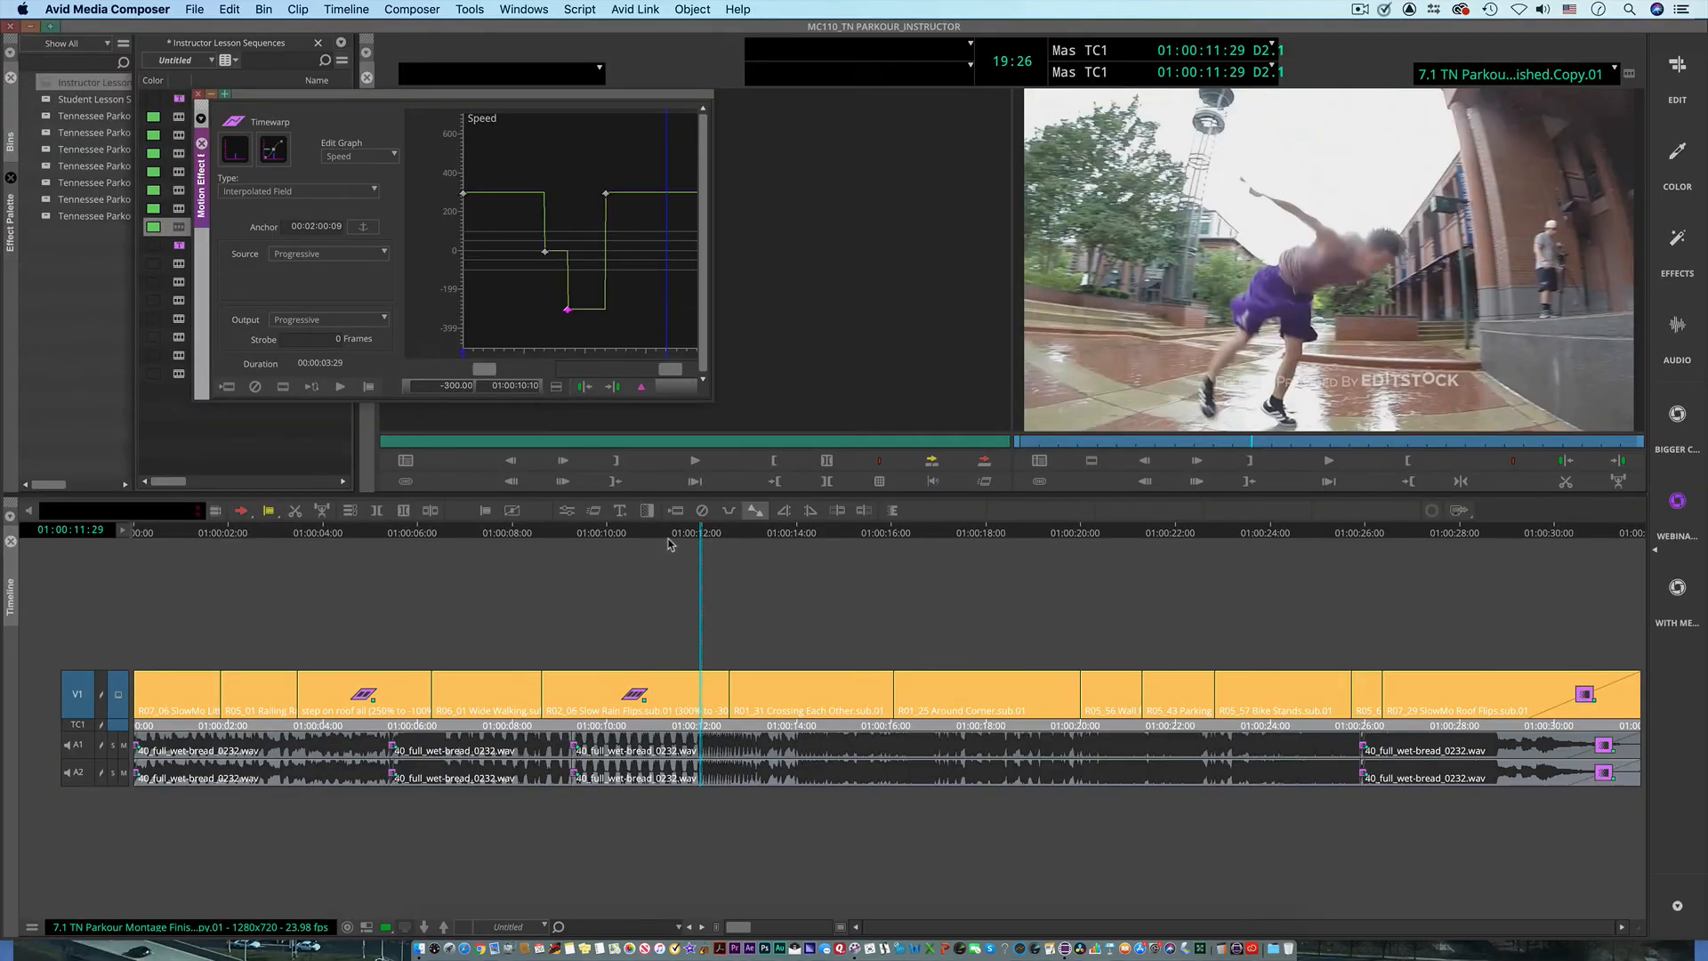
Step: Switch the timeline's video quality to Draft Quality and return it to Full Quality
{"action": "left_click_drag", "start_coordinate": [685, 536], "coordinate": [549, 548]}
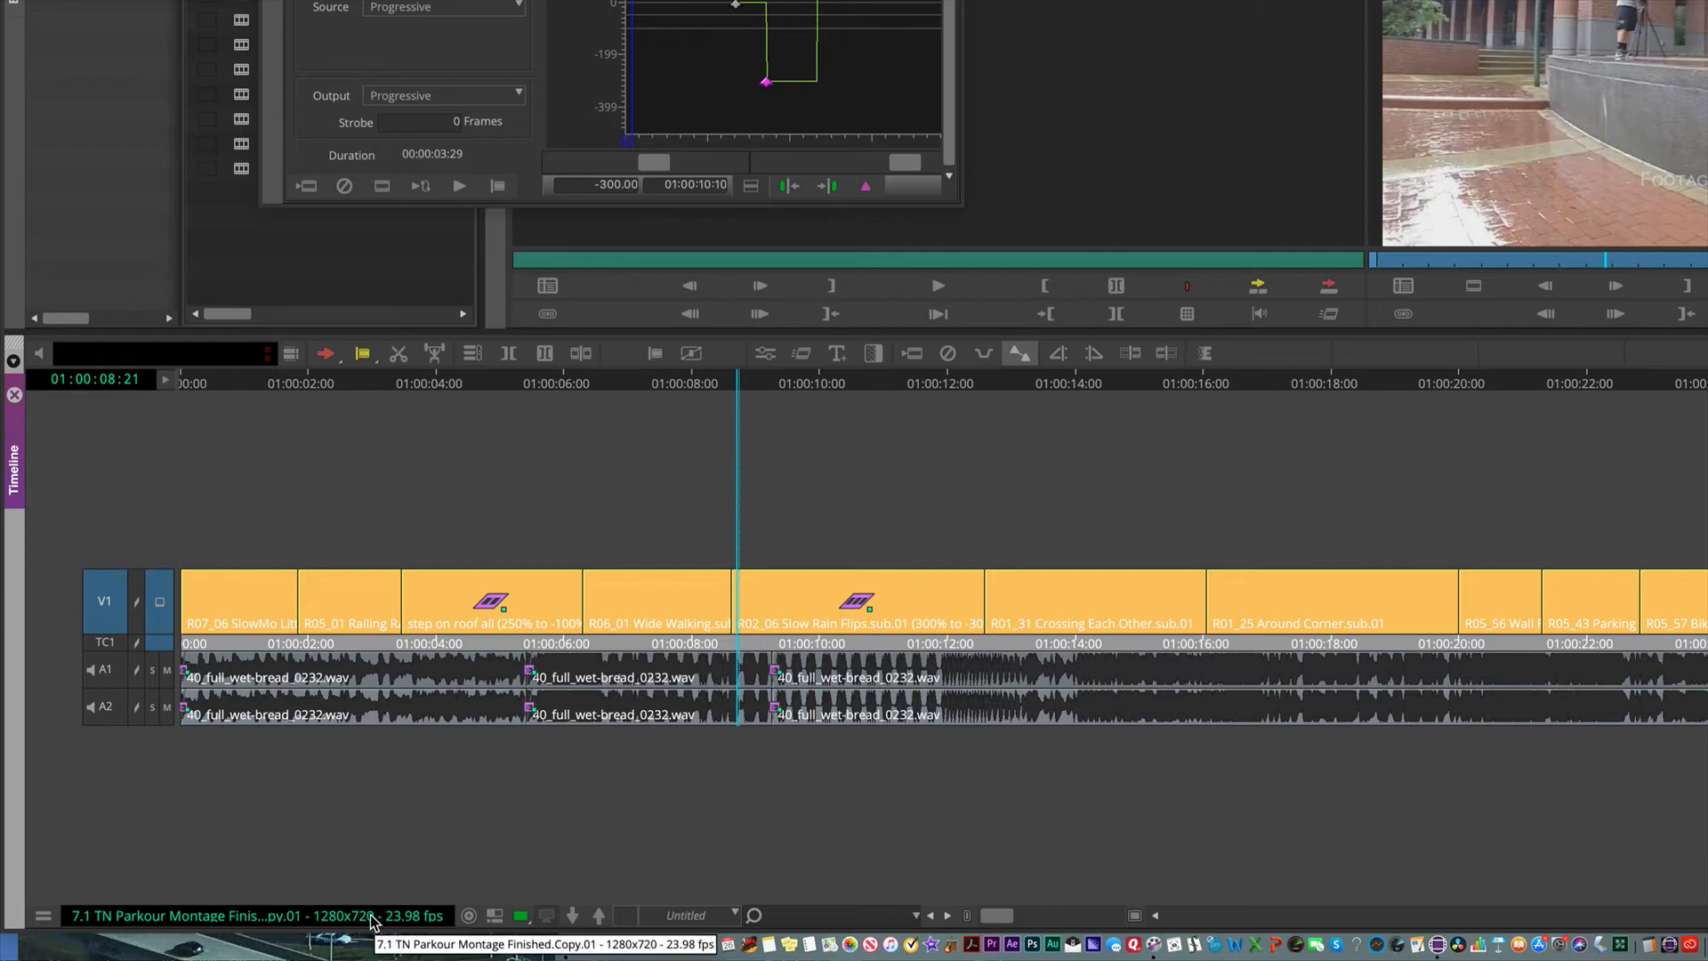
{"action": "left_click", "coordinate": [521, 916]}
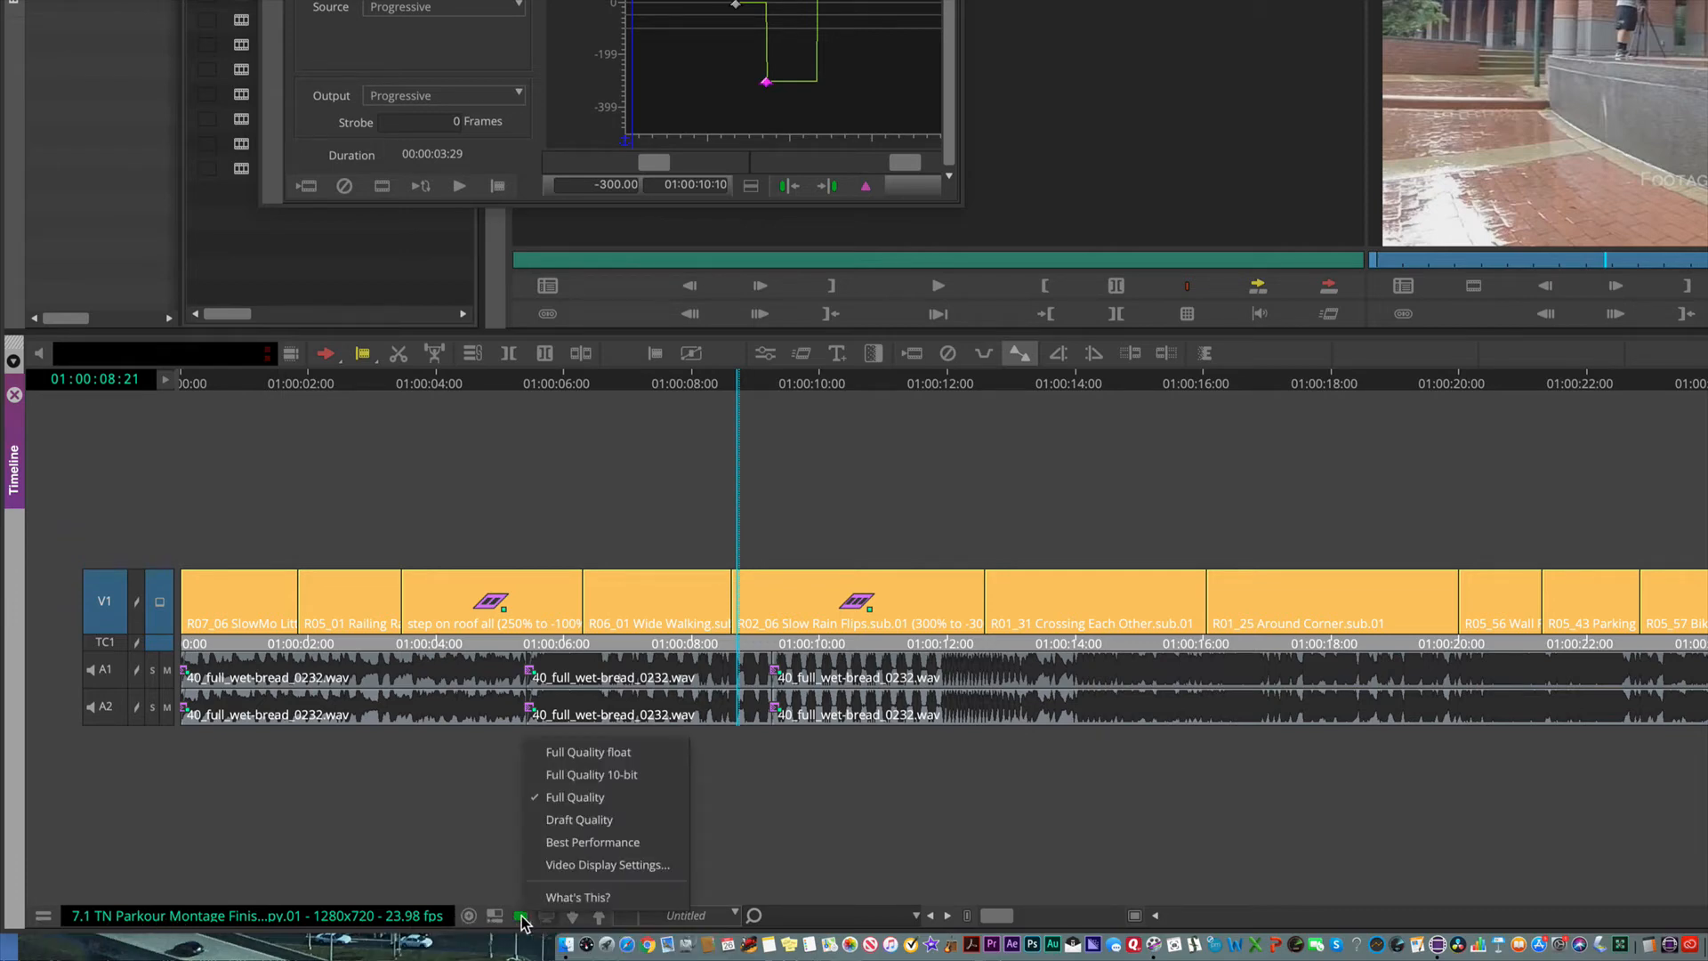
{"action": "left_click", "coordinate": [637, 826]}
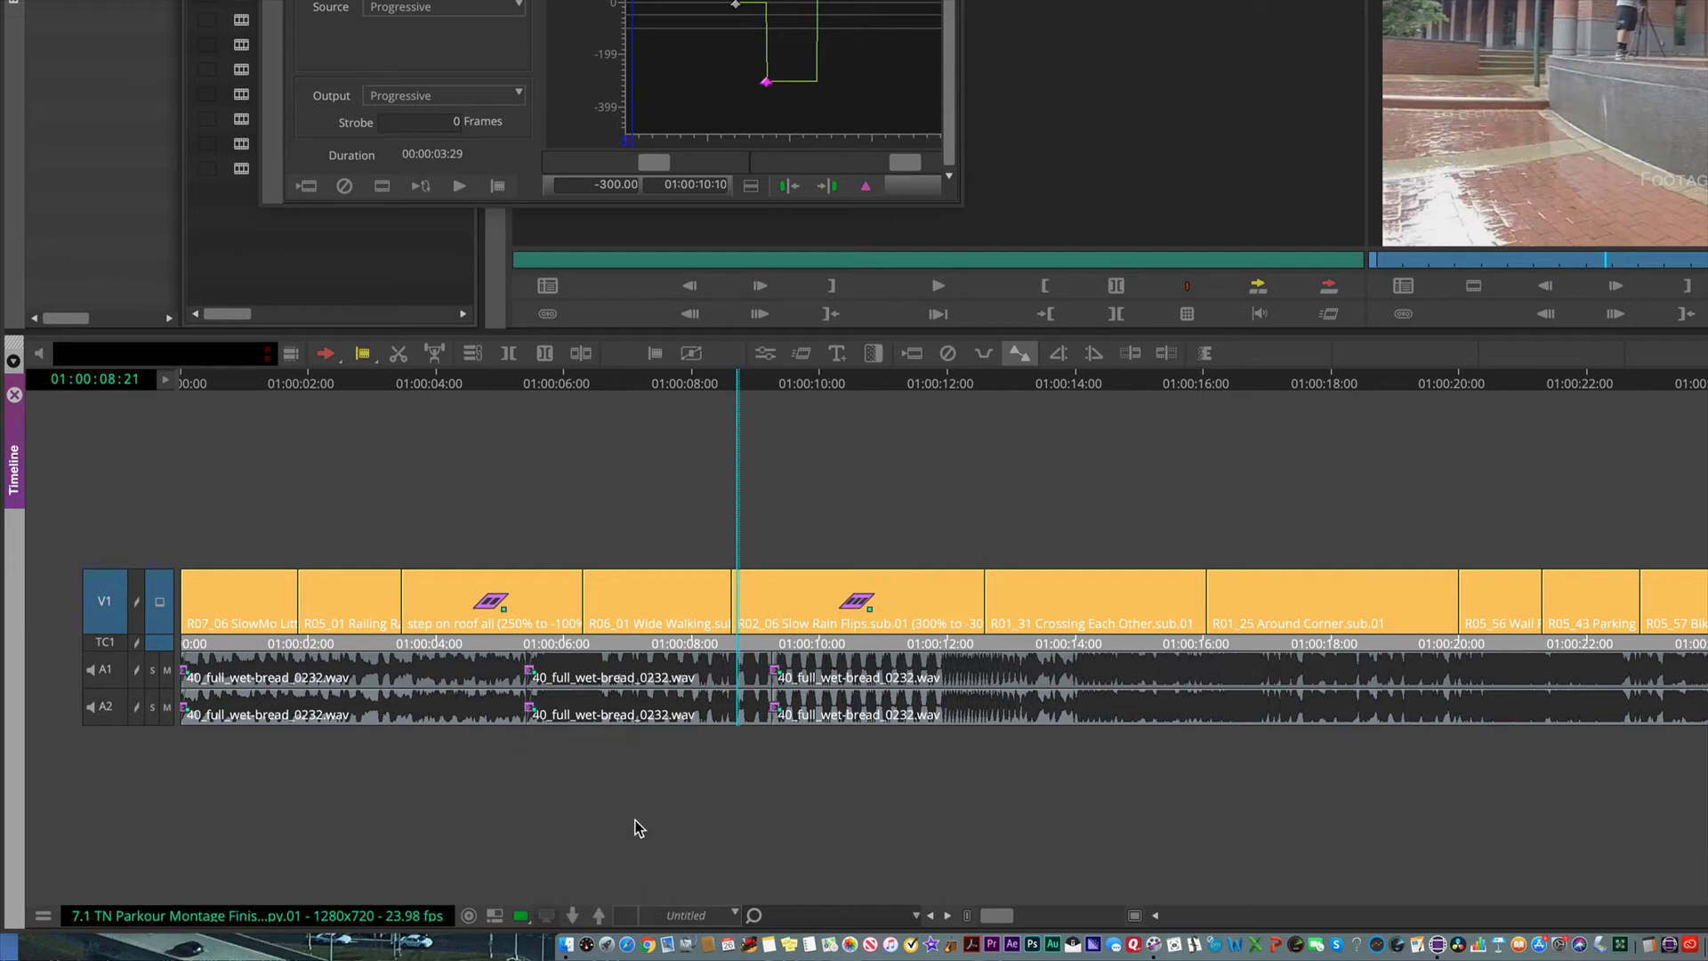
{"action": "left_click", "coordinate": [521, 917]}
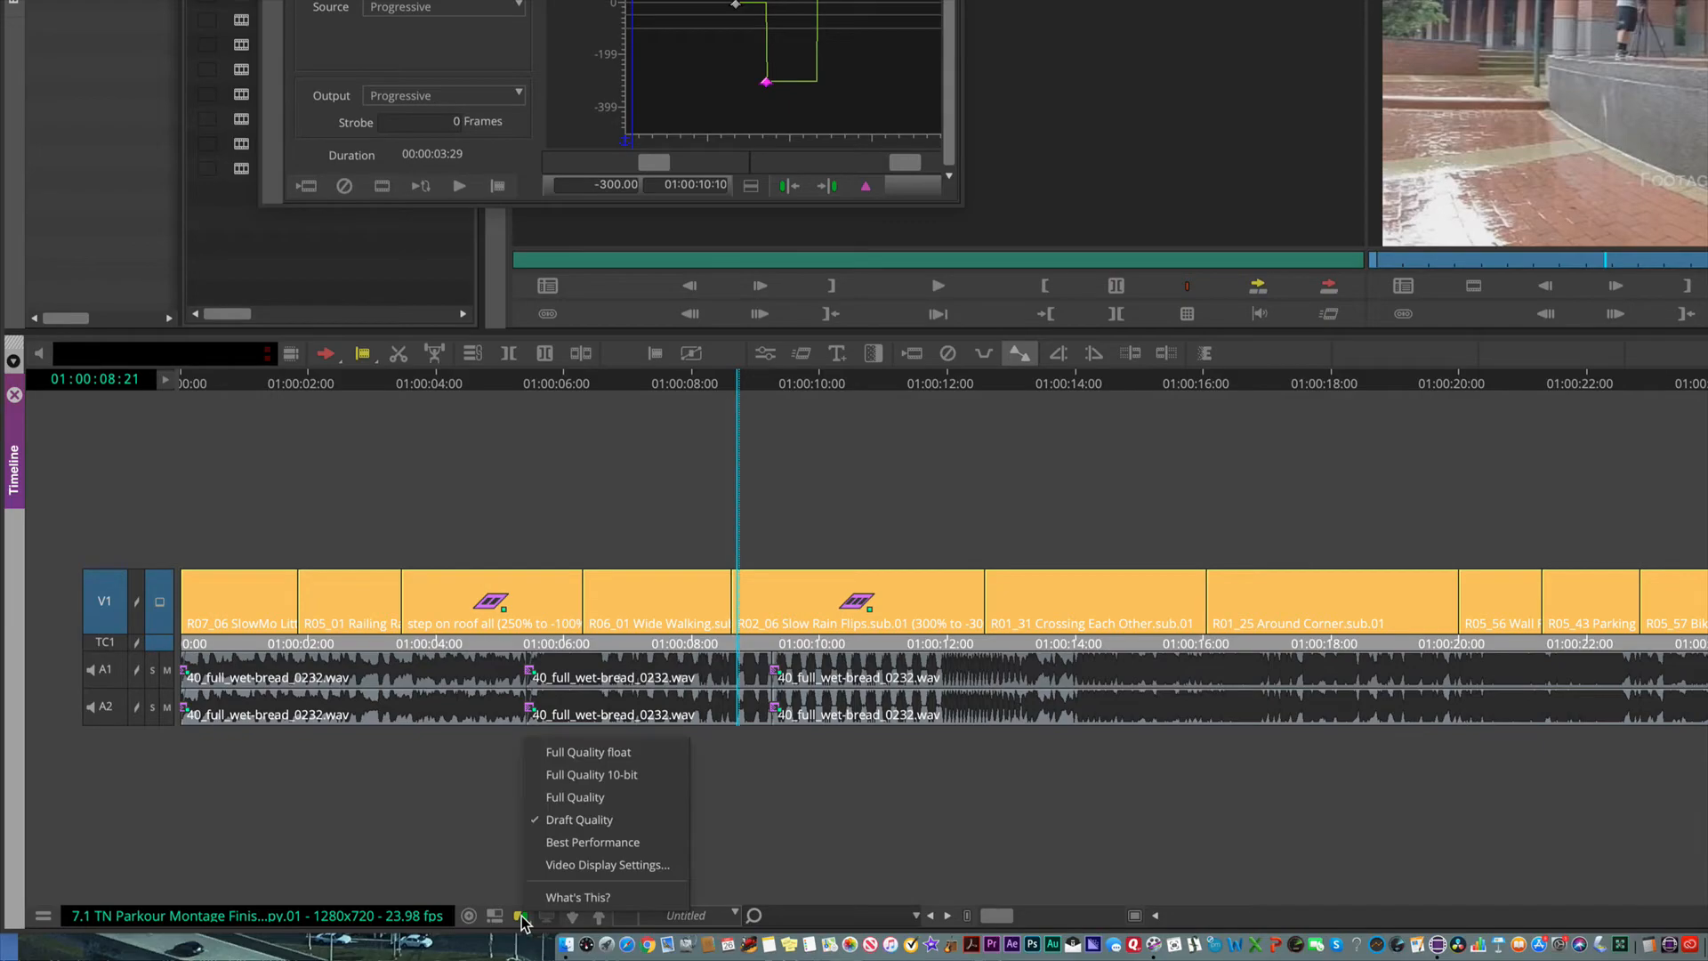
{"action": "left_click", "coordinate": [561, 797]}
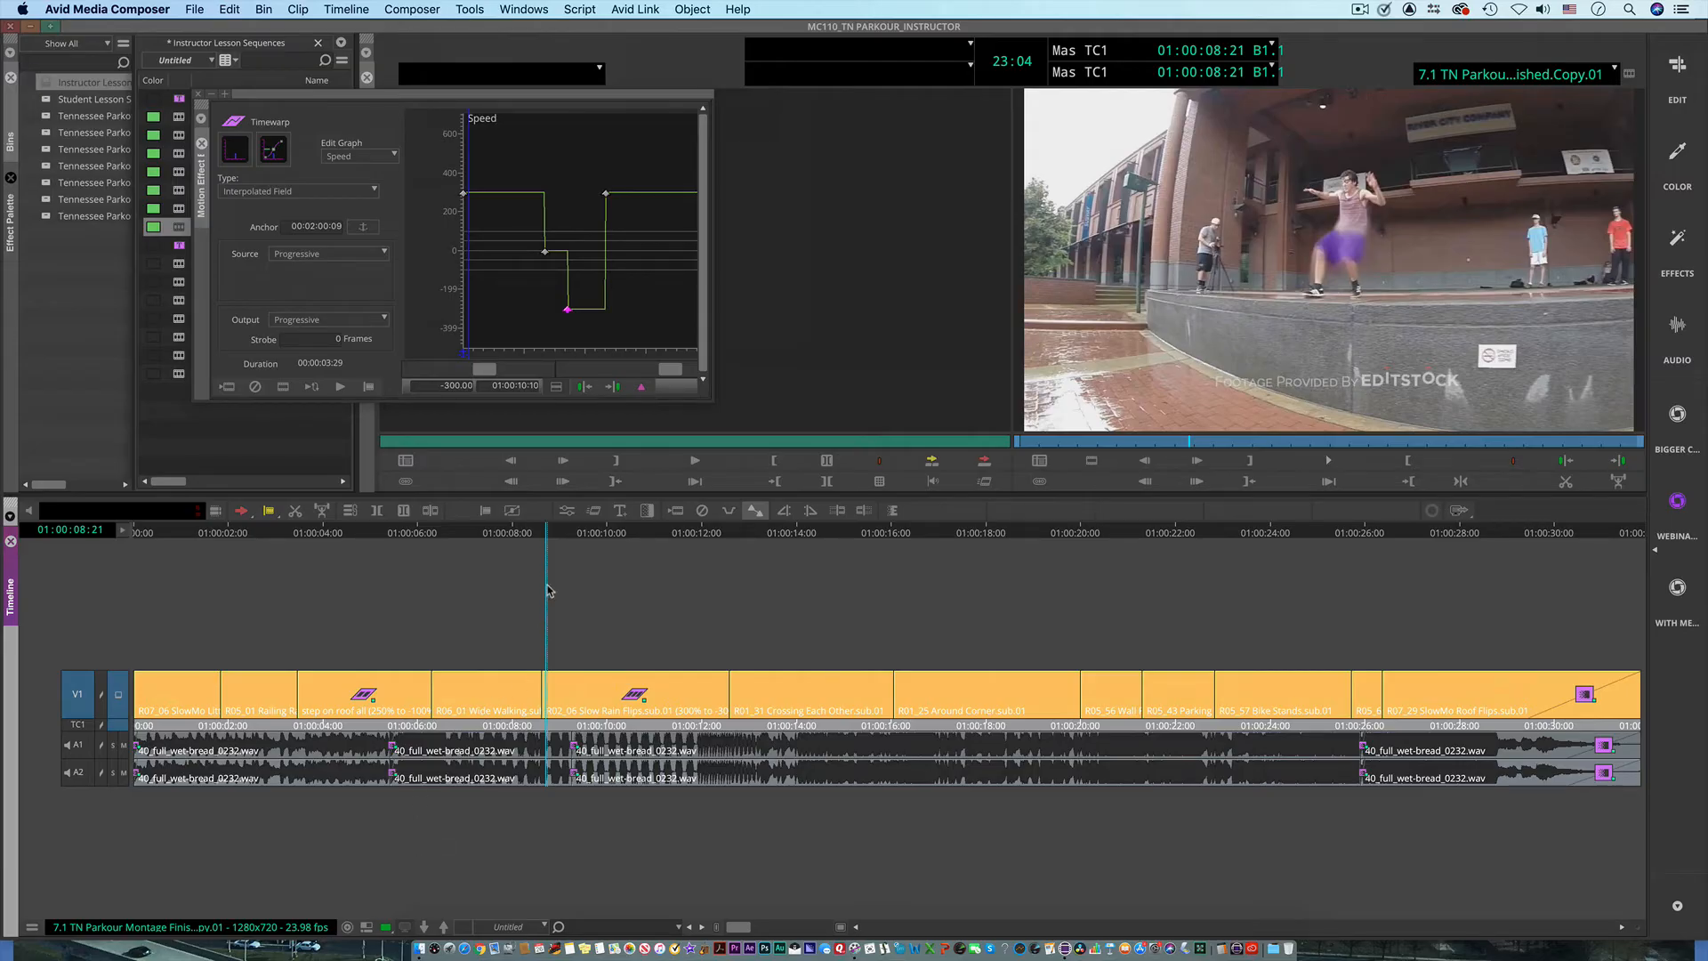
Step: Play the retimed rain flip clip full screen from 01:00:08:16, then exit full-screen playback
{"action": "left_click_drag", "start_coordinate": [545, 527], "coordinate": [540, 528]}
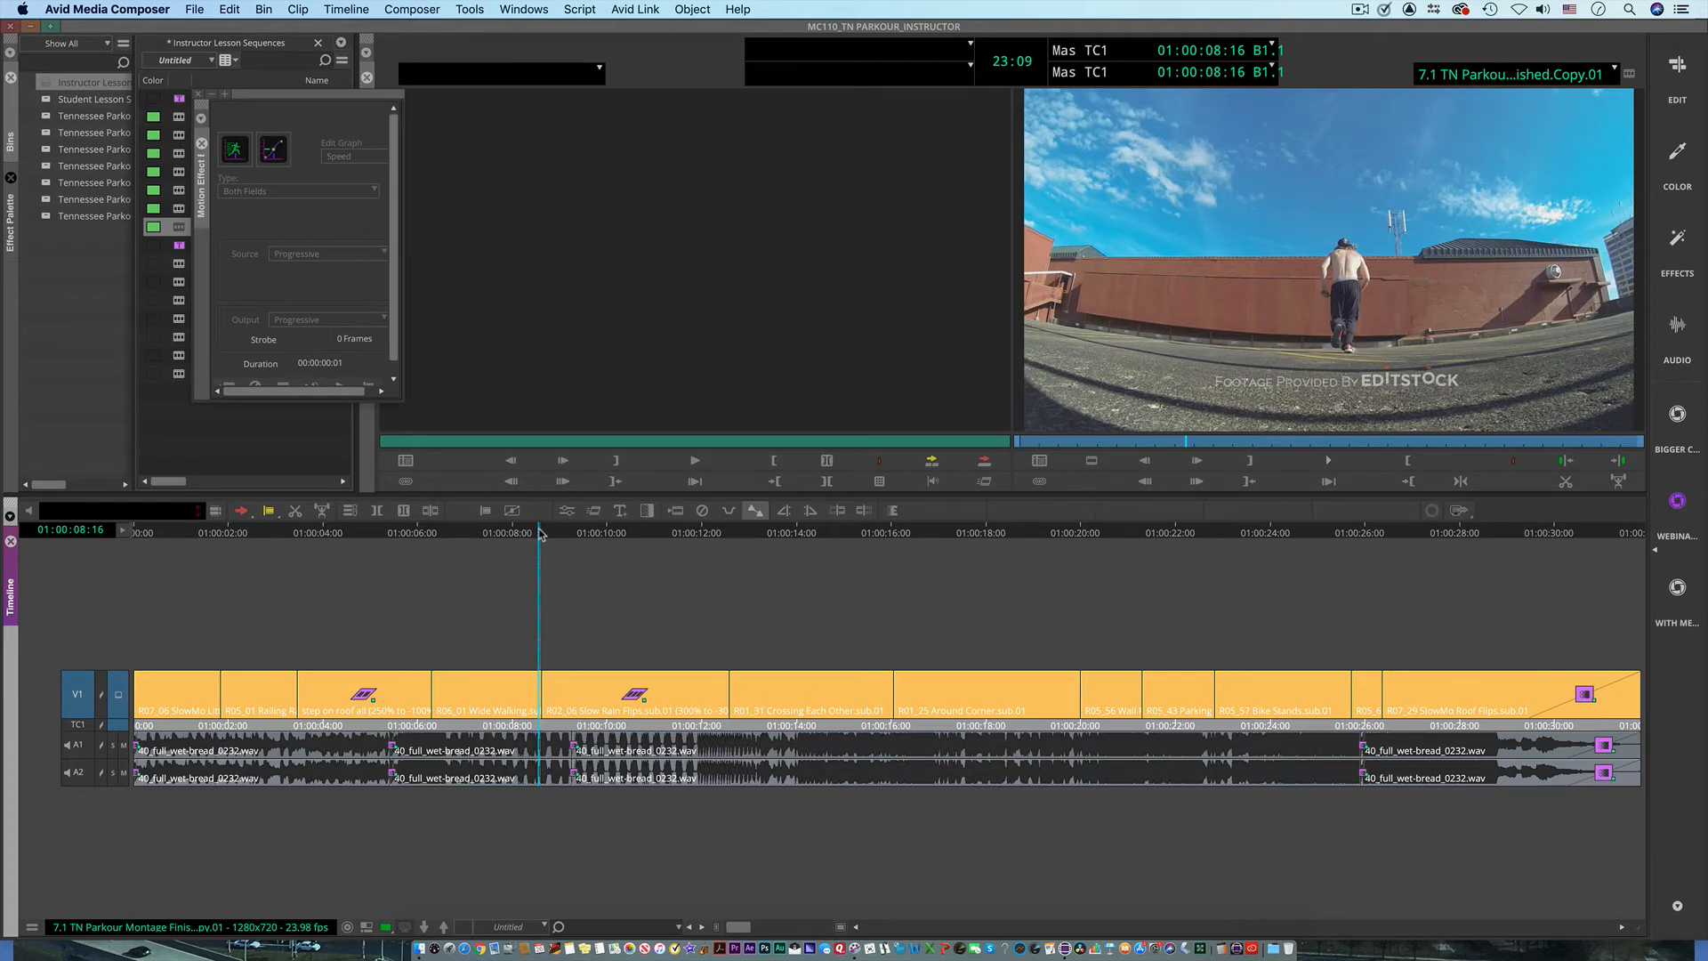
{"action": "key", "text": "super+F12"}
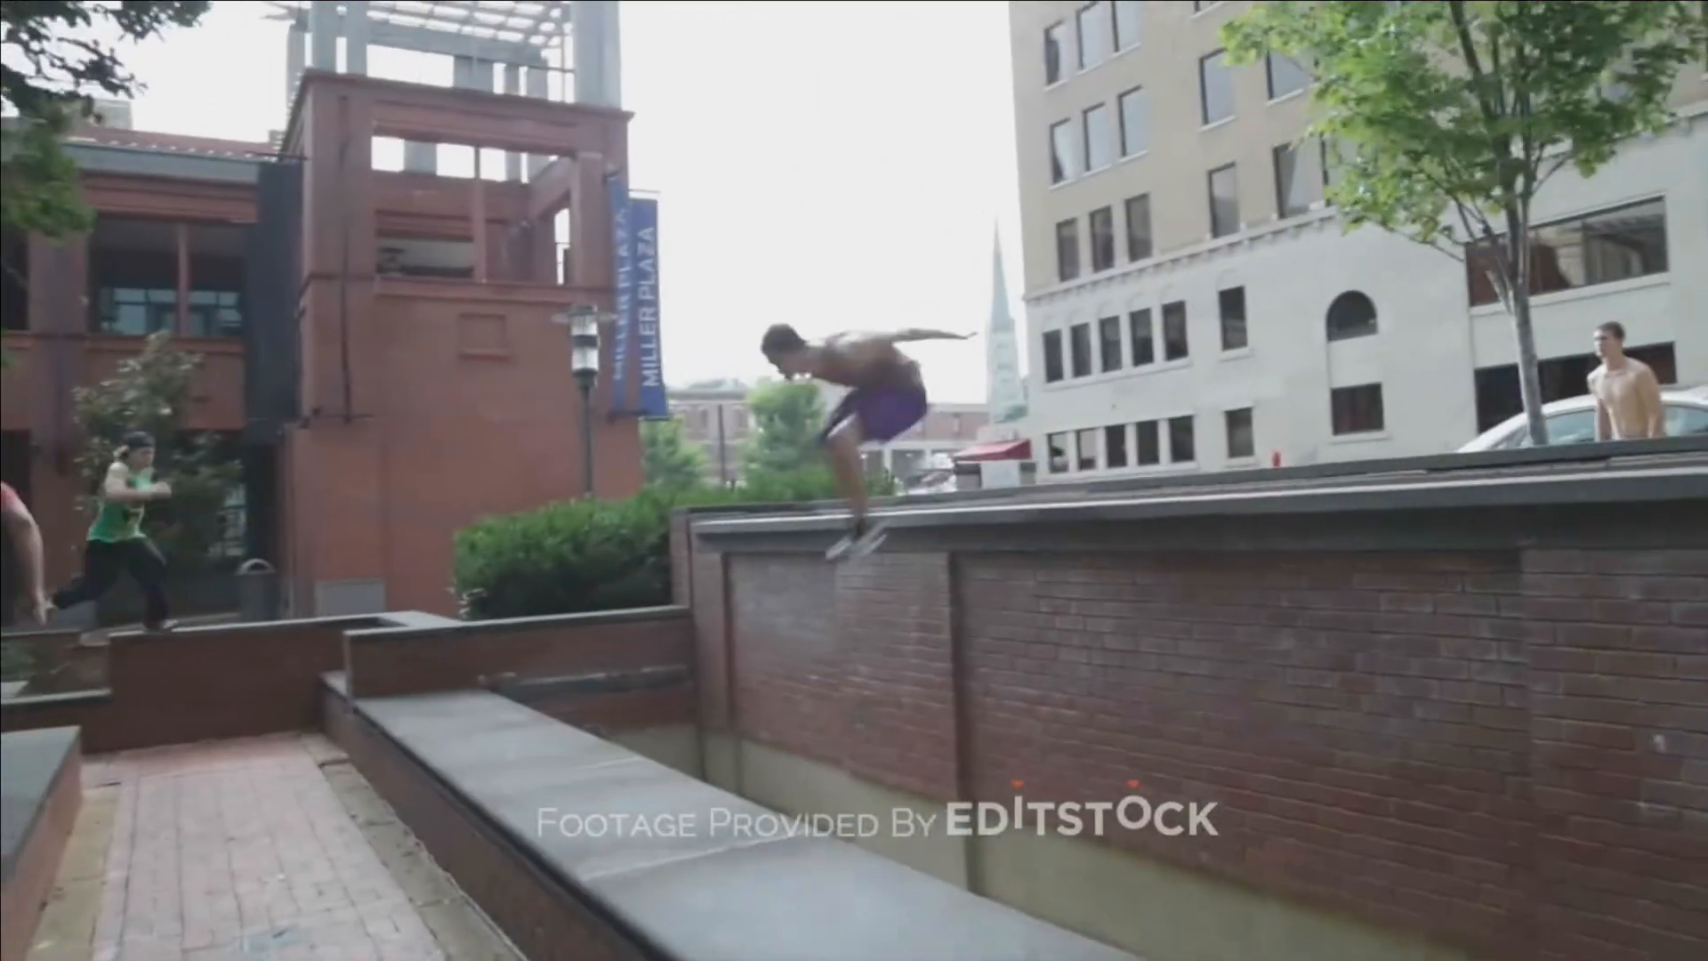
{"action": "key", "text": "Escape"}
{"action": "key", "text": "Left"}
{"action": "key", "text": "Left"}
{"action": "key", "text": "Left"}
{"action": "key", "text": "Left"}
{"action": "key", "text": "Left"}
{"action": "key", "text": "Left"}
{"action": "key", "text": "Left"}
{"action": "key", "text": "Left"}
{"action": "key", "text": "Left"}
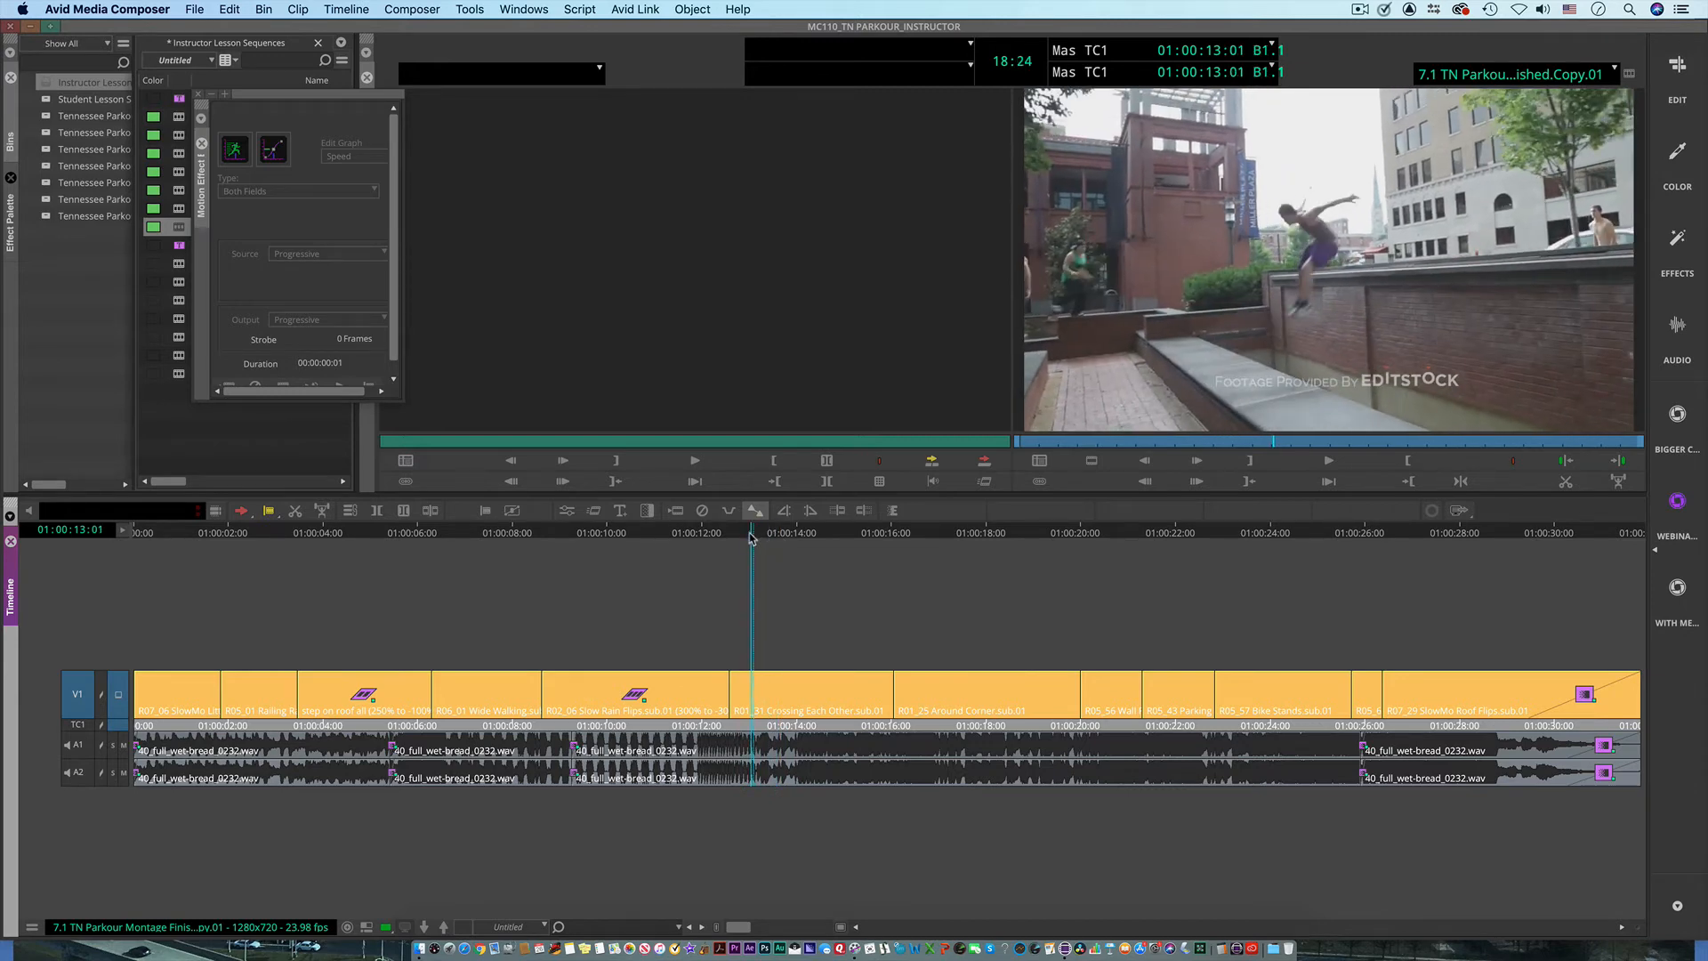
Step: Play the R01_31 Crossing Each Other clip from 01:00:12:20, and close the Motion Effect Editor with the playhead at 01:00:13:15
{"action": "left_click_drag", "start_coordinate": [752, 538], "coordinate": [736, 572]}
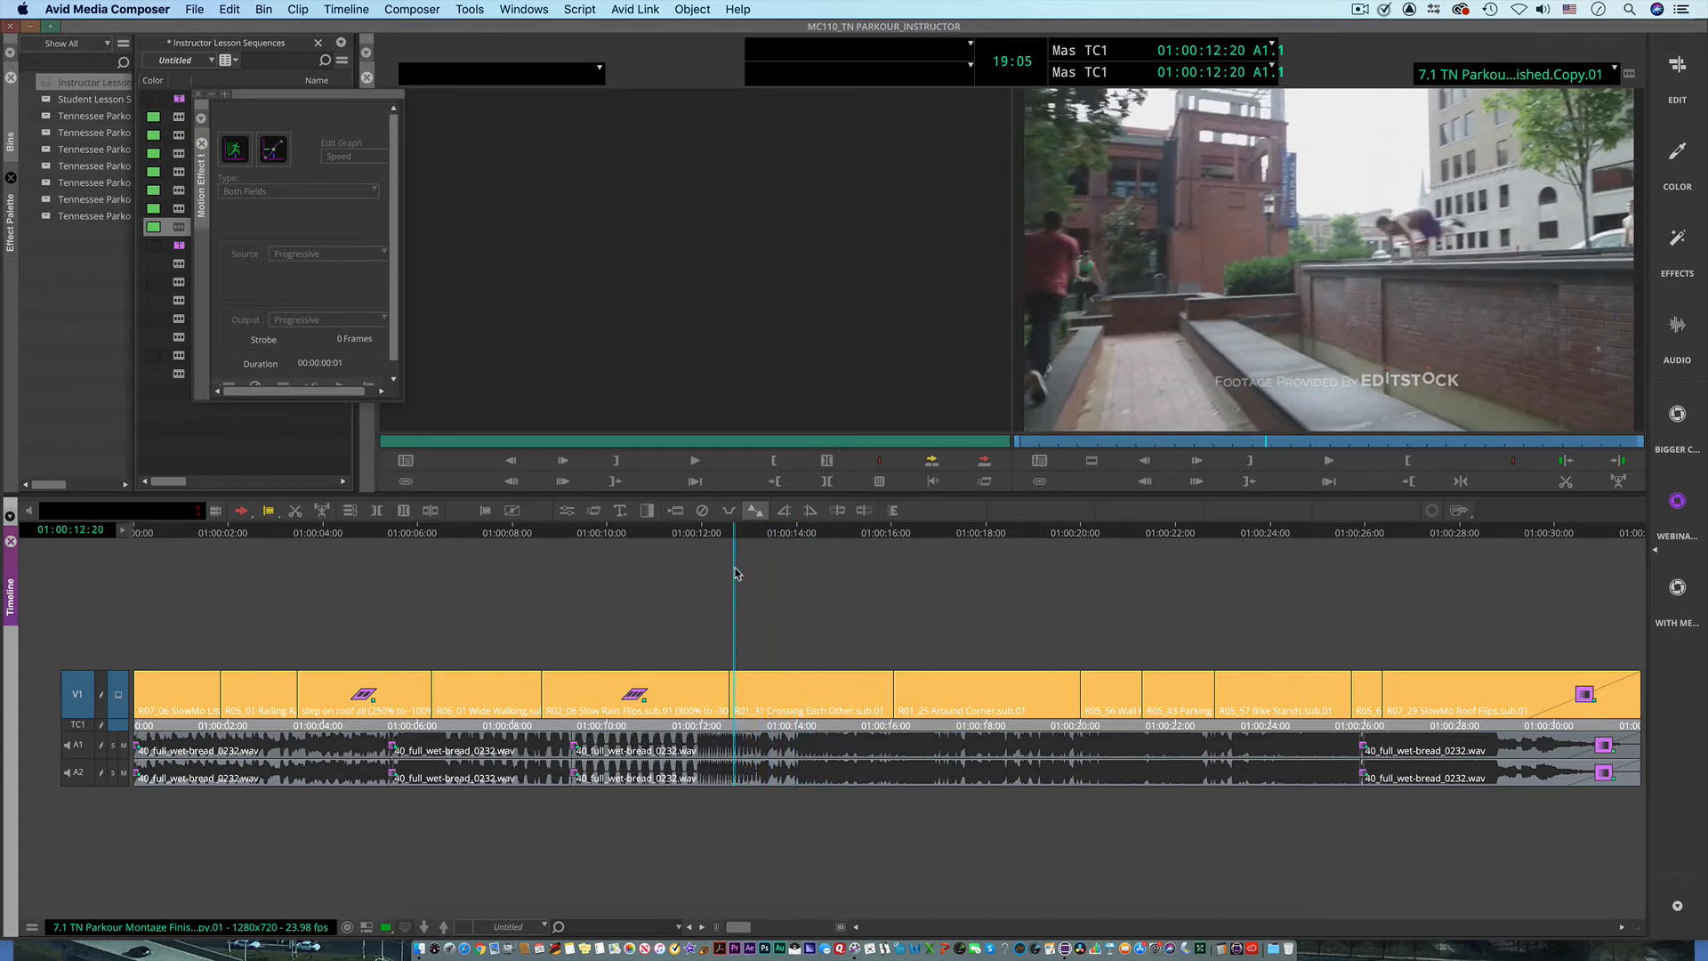
{"action": "key", "text": "space"}
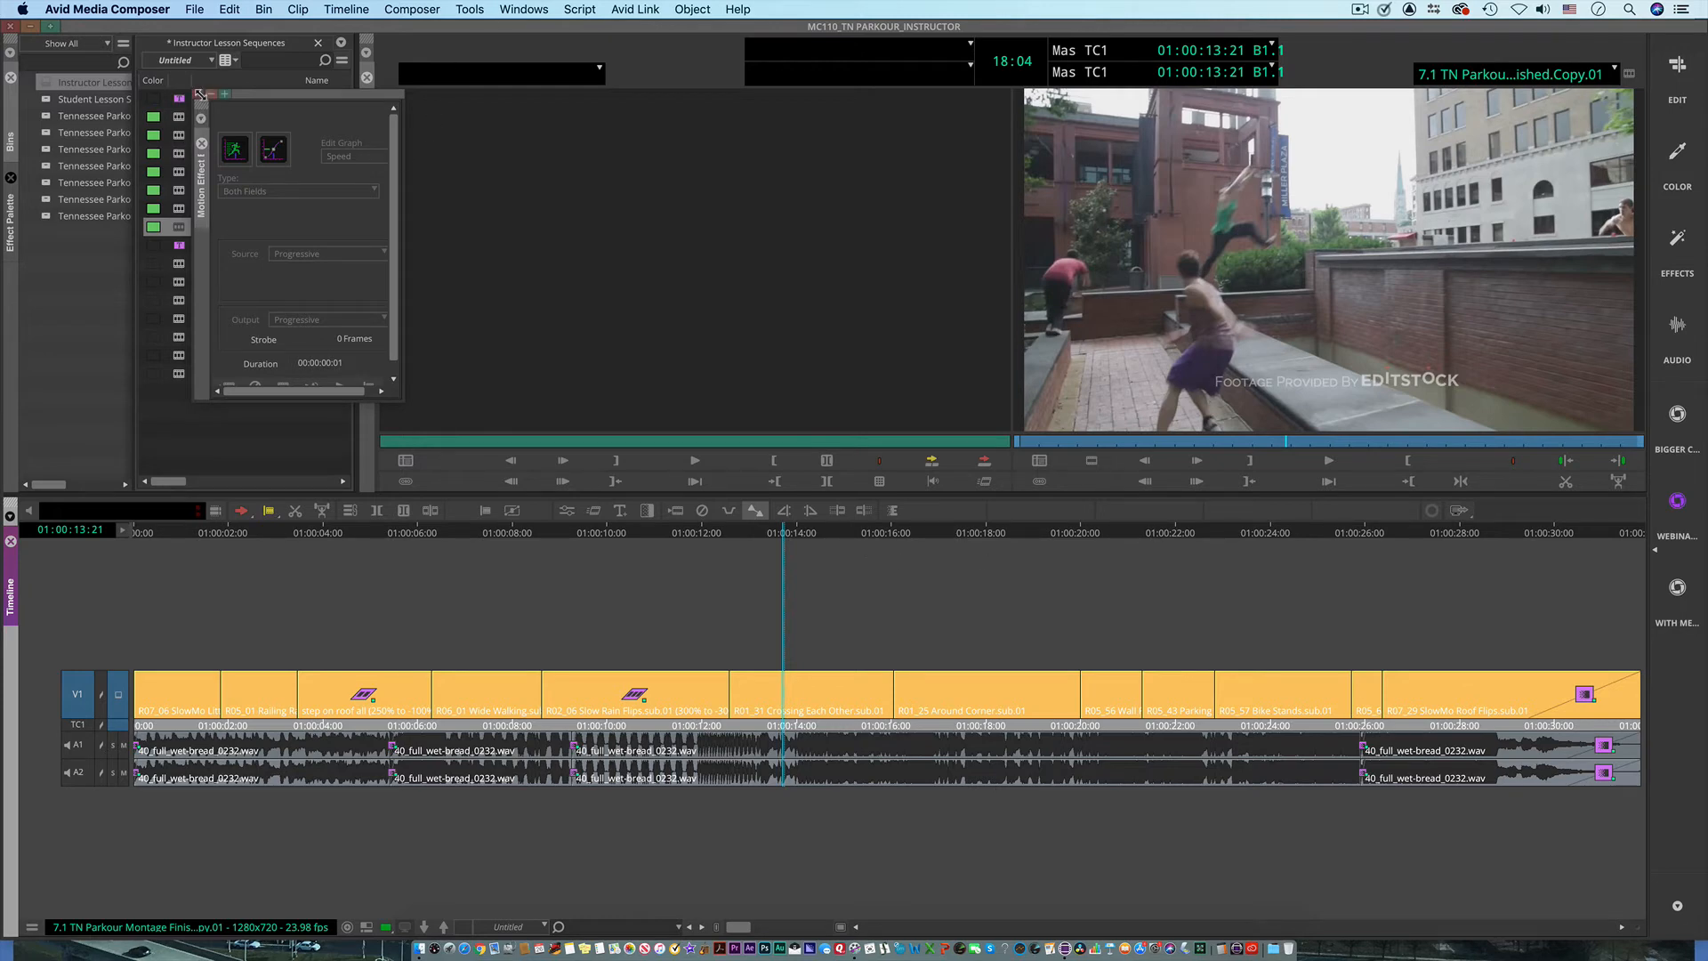
{"action": "left_click_drag", "start_coordinate": [196, 92], "coordinate": [201, 93]}
{"action": "mouse_move", "coordinate": [790, 536]}
{"action": "left_mouse_down"}
{"action": "mouse_move", "coordinate": [736, 541]}
{"action": "mouse_move", "coordinate": [831, 541]}
{"action": "mouse_move", "coordinate": [774, 547]}
{"action": "left_mouse_up"}
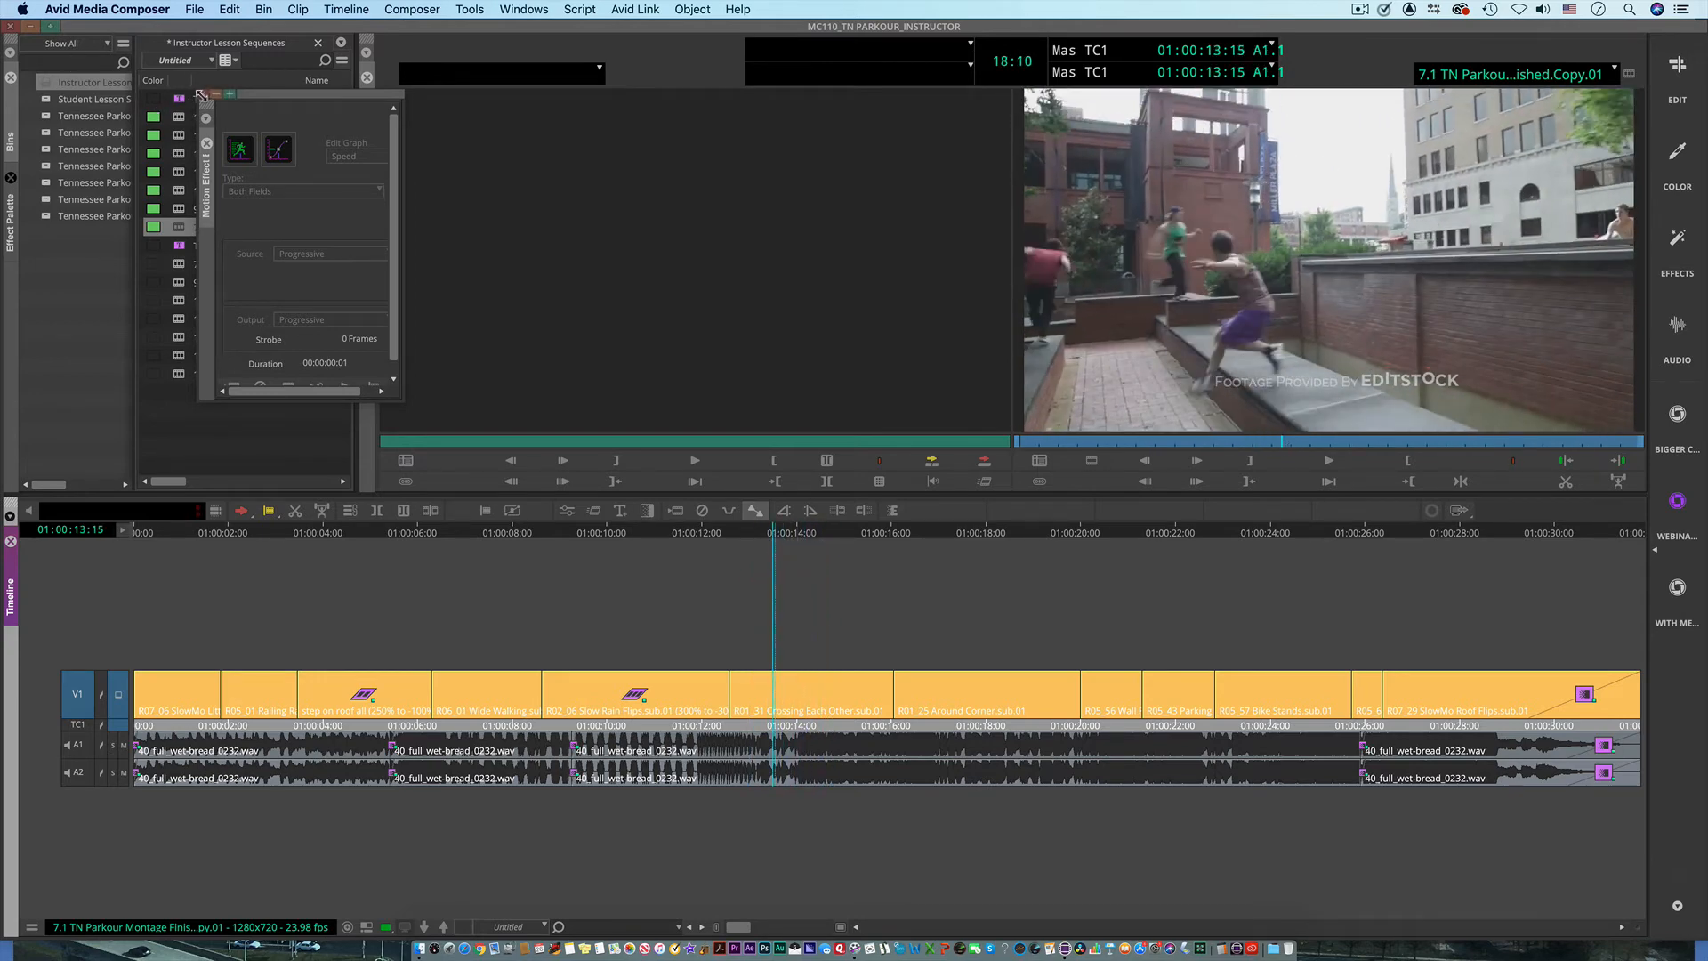
{"action": "left_click", "coordinate": [202, 94]}
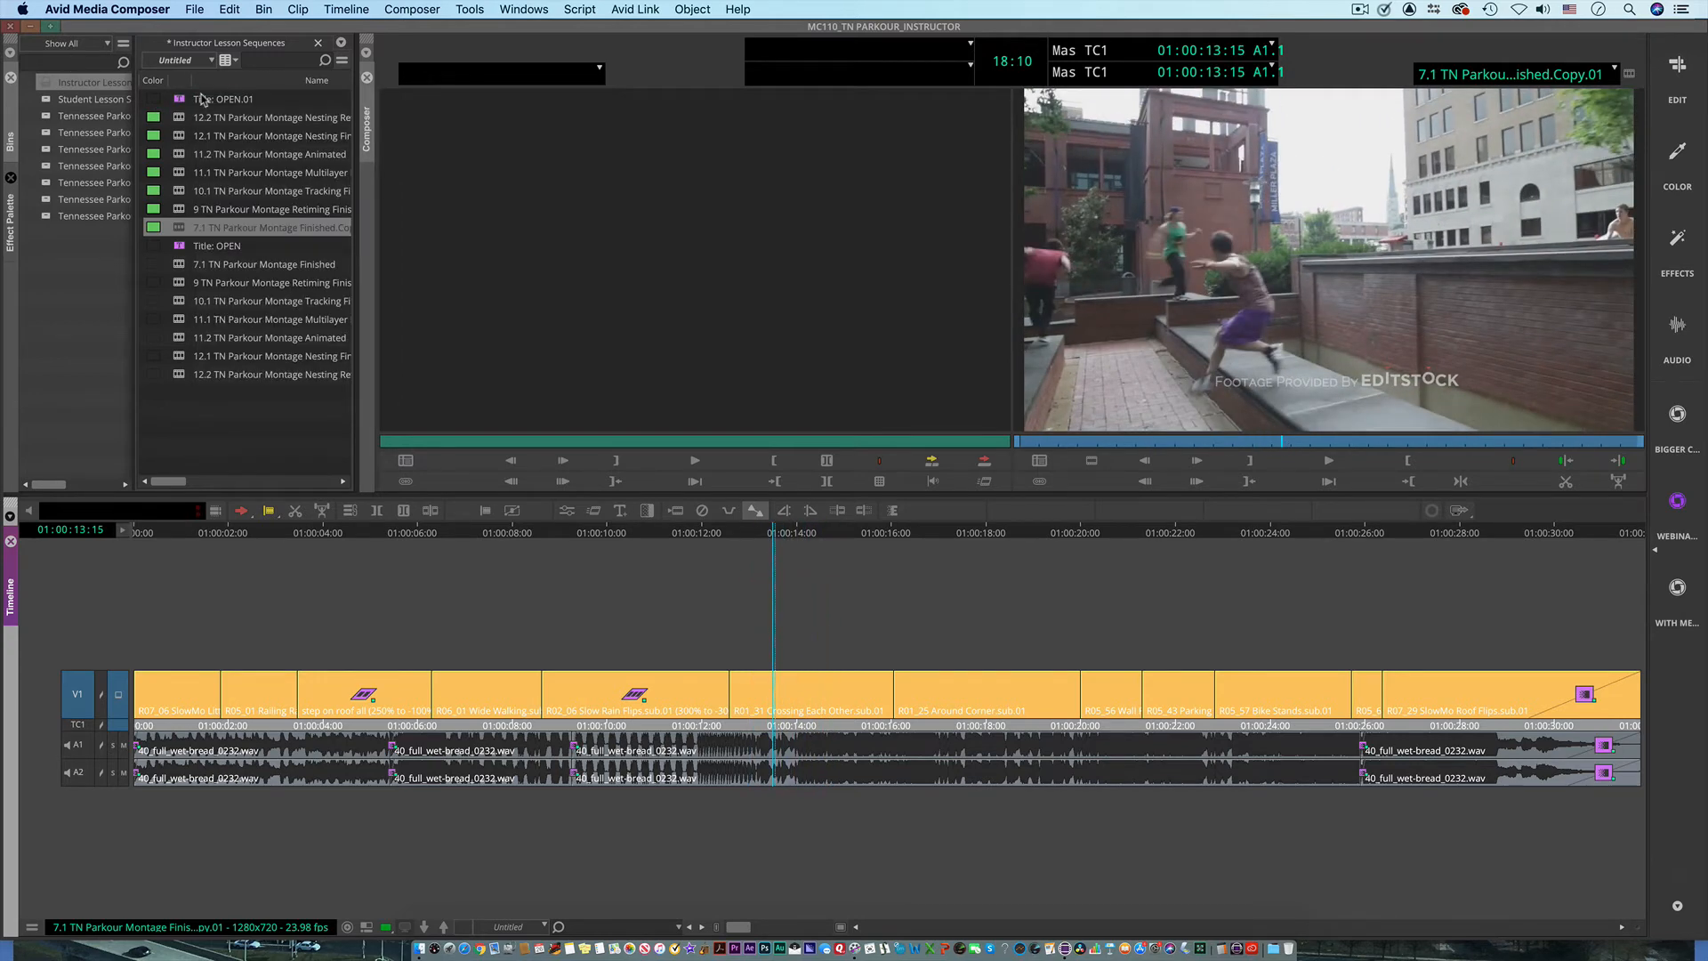
Step: Apply the Freeze Frame Timewarp preset from the Effect Palette to the R01_31 Crossing Each Other clip
{"action": "left_click", "coordinate": [9, 233]}
{"action": "left_click", "coordinate": [271, 141]}
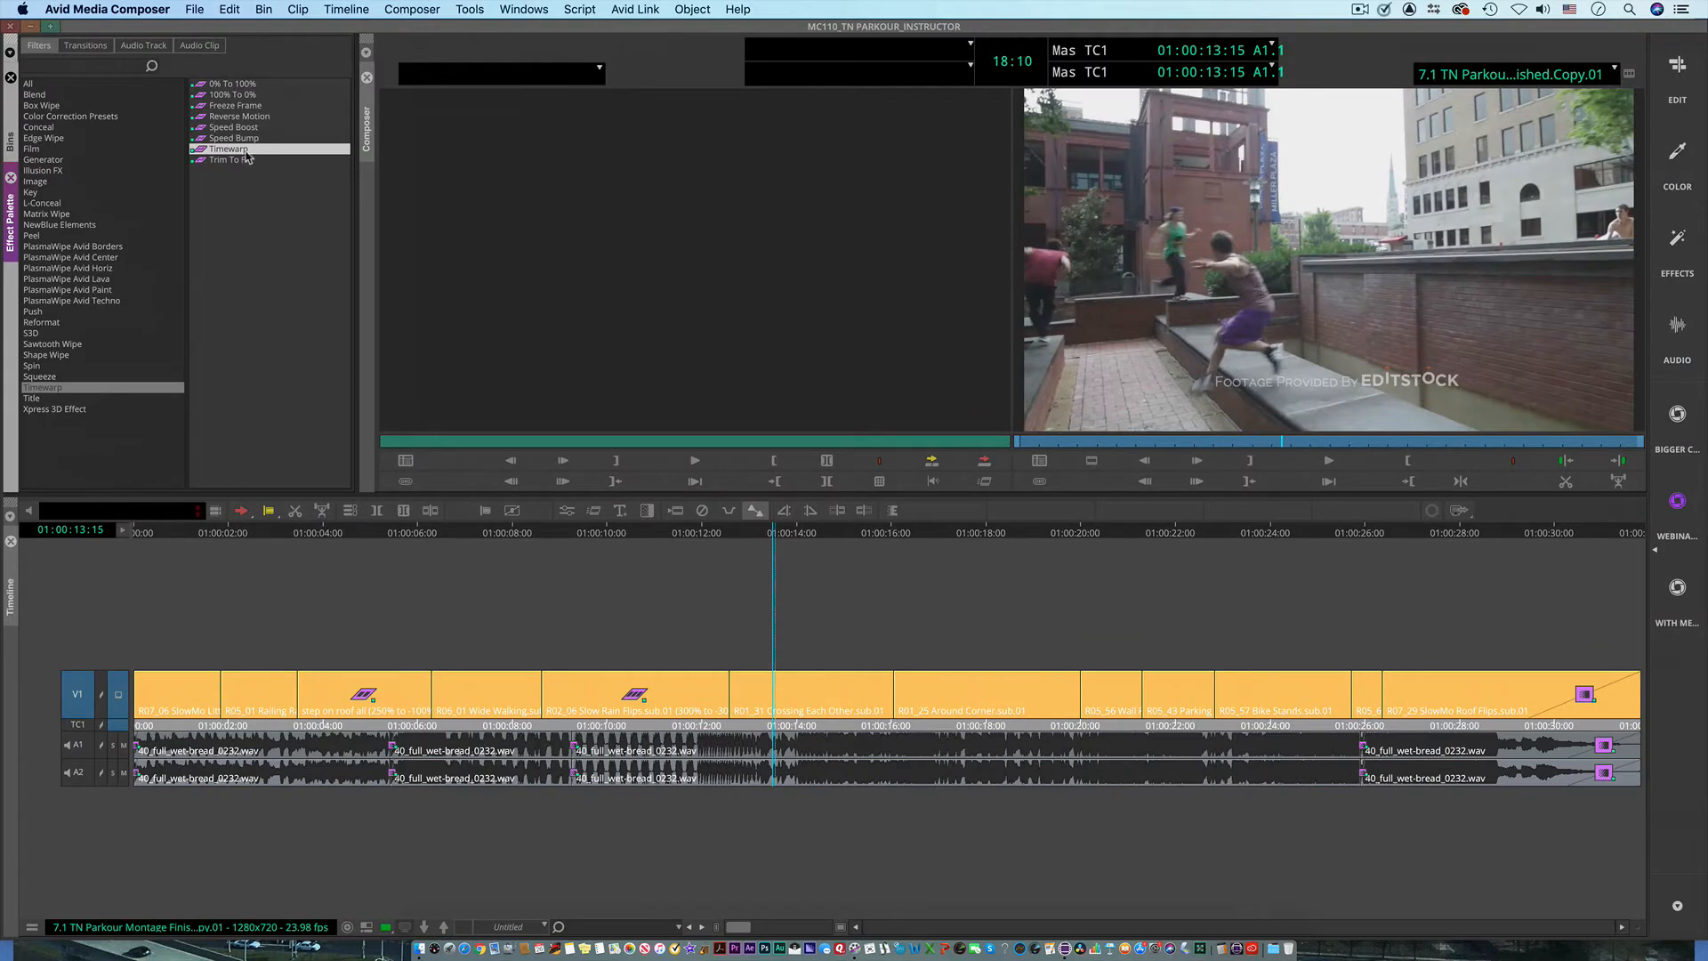
{"action": "left_click_drag", "start_coordinate": [201, 113], "coordinate": [776, 697]}
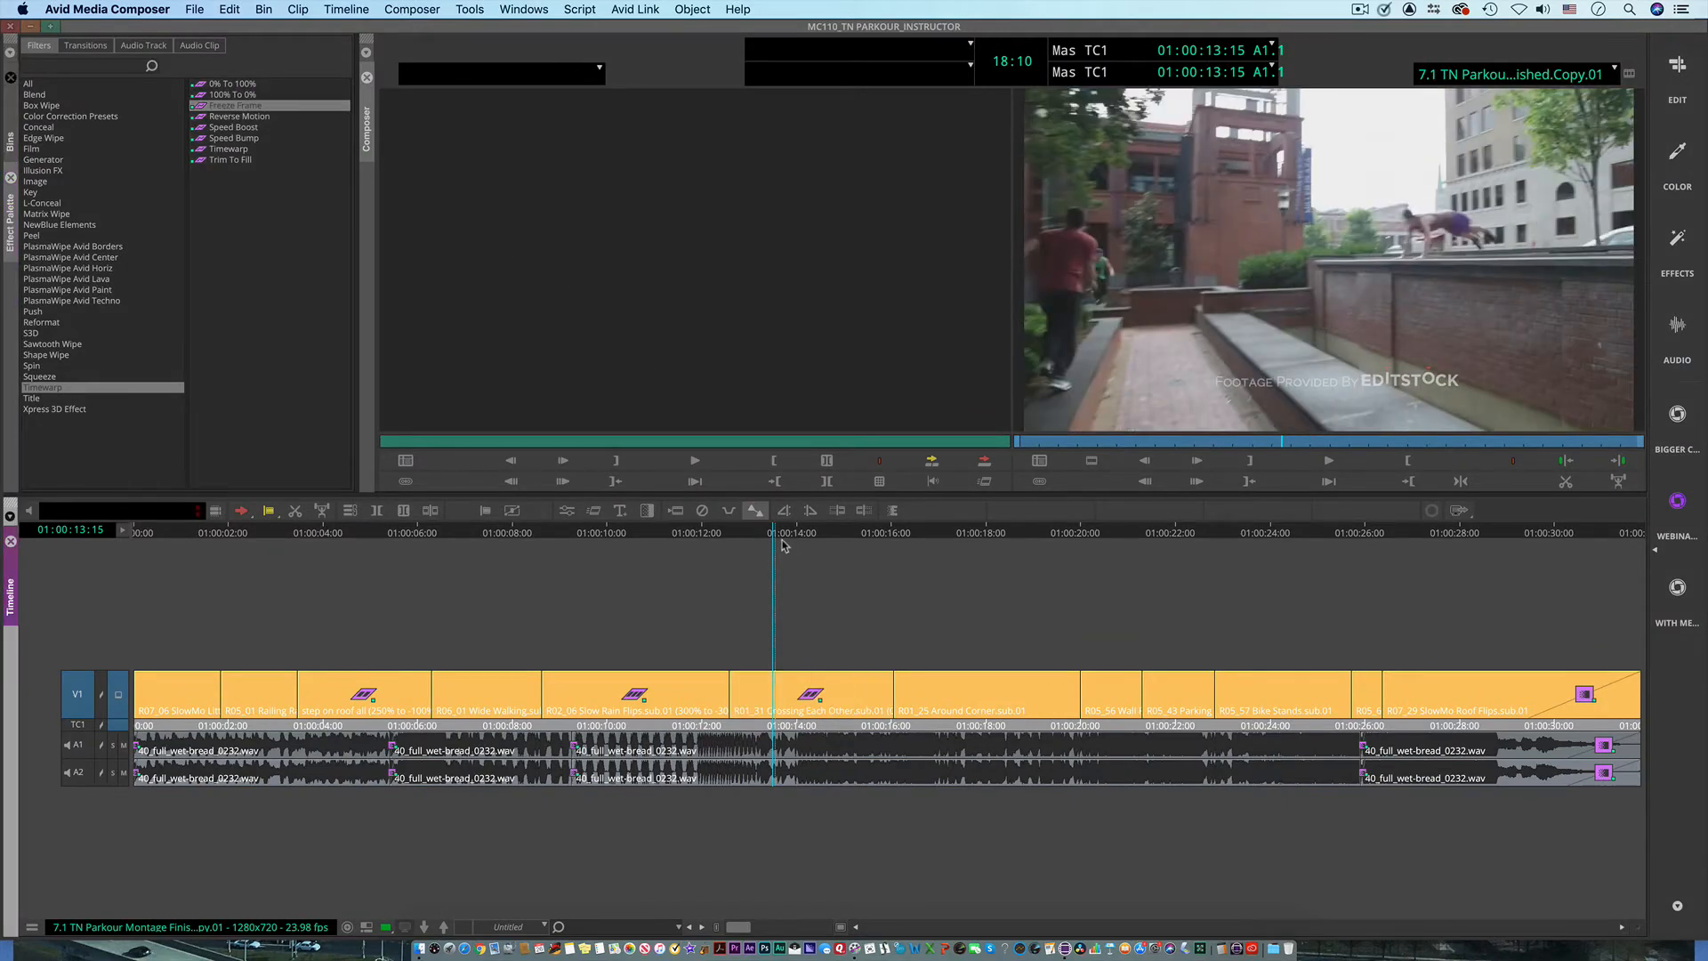
Step: Play the frozen Crossing Each Other clip, and return to its start at 01:00:12:18
{"action": "left_click_drag", "start_coordinate": [777, 540], "coordinate": [728, 540]}
{"action": "key", "text": "space"}
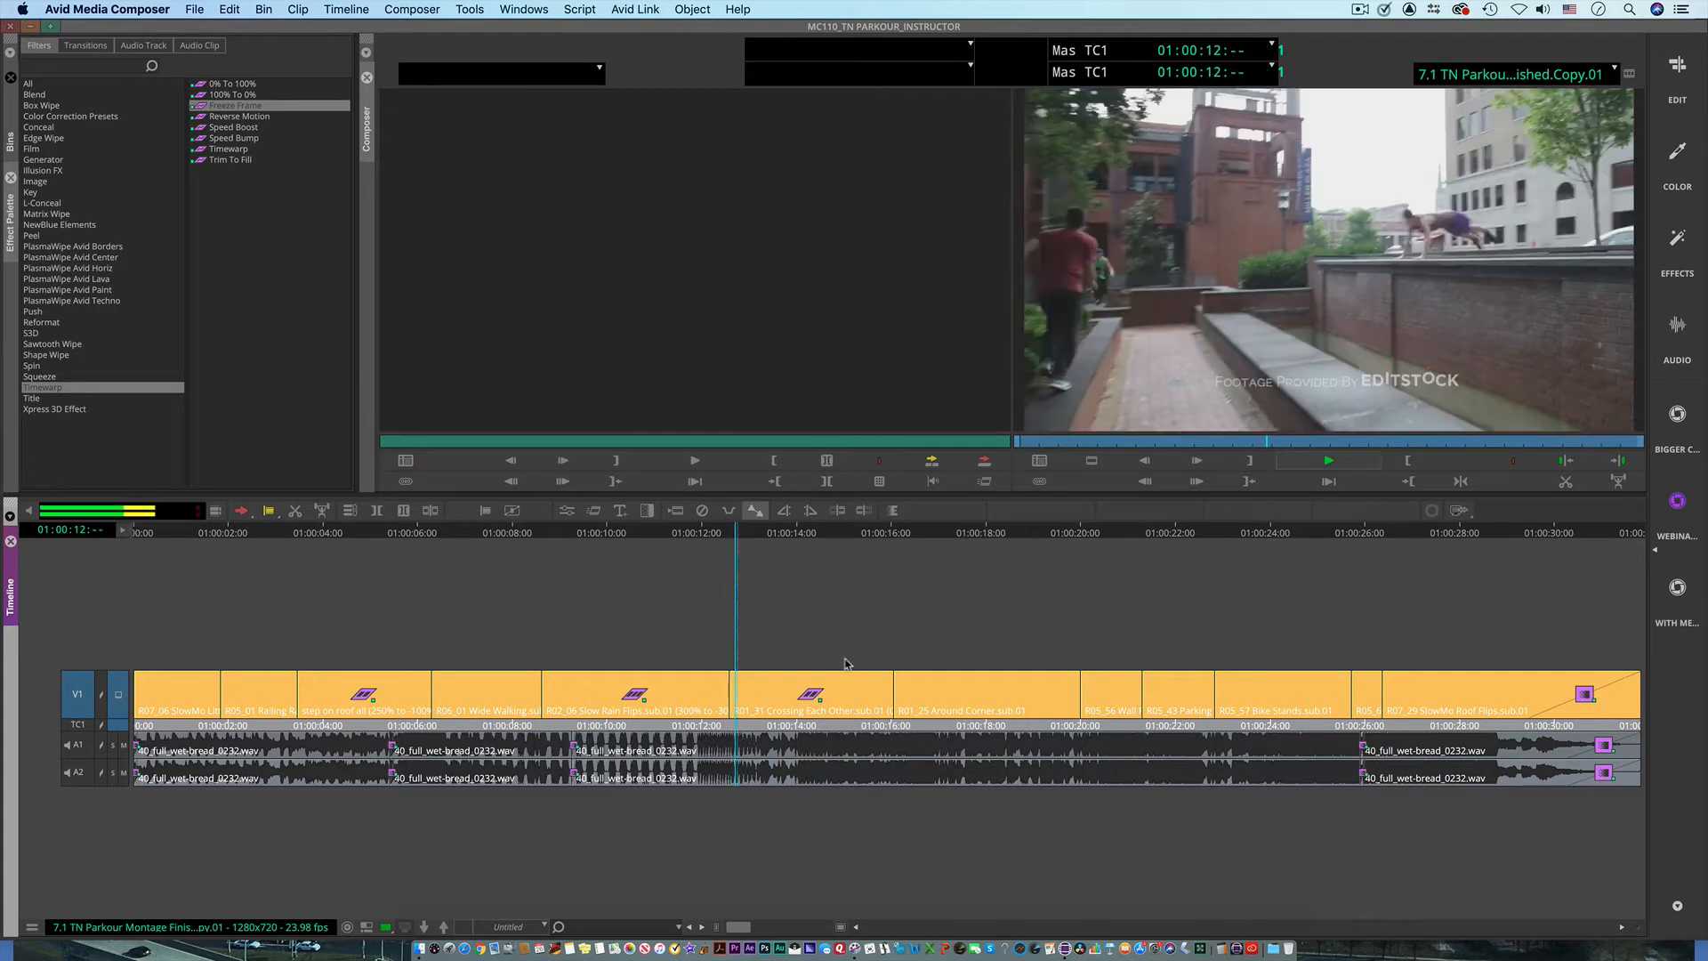
{"action": "key", "text": "space"}
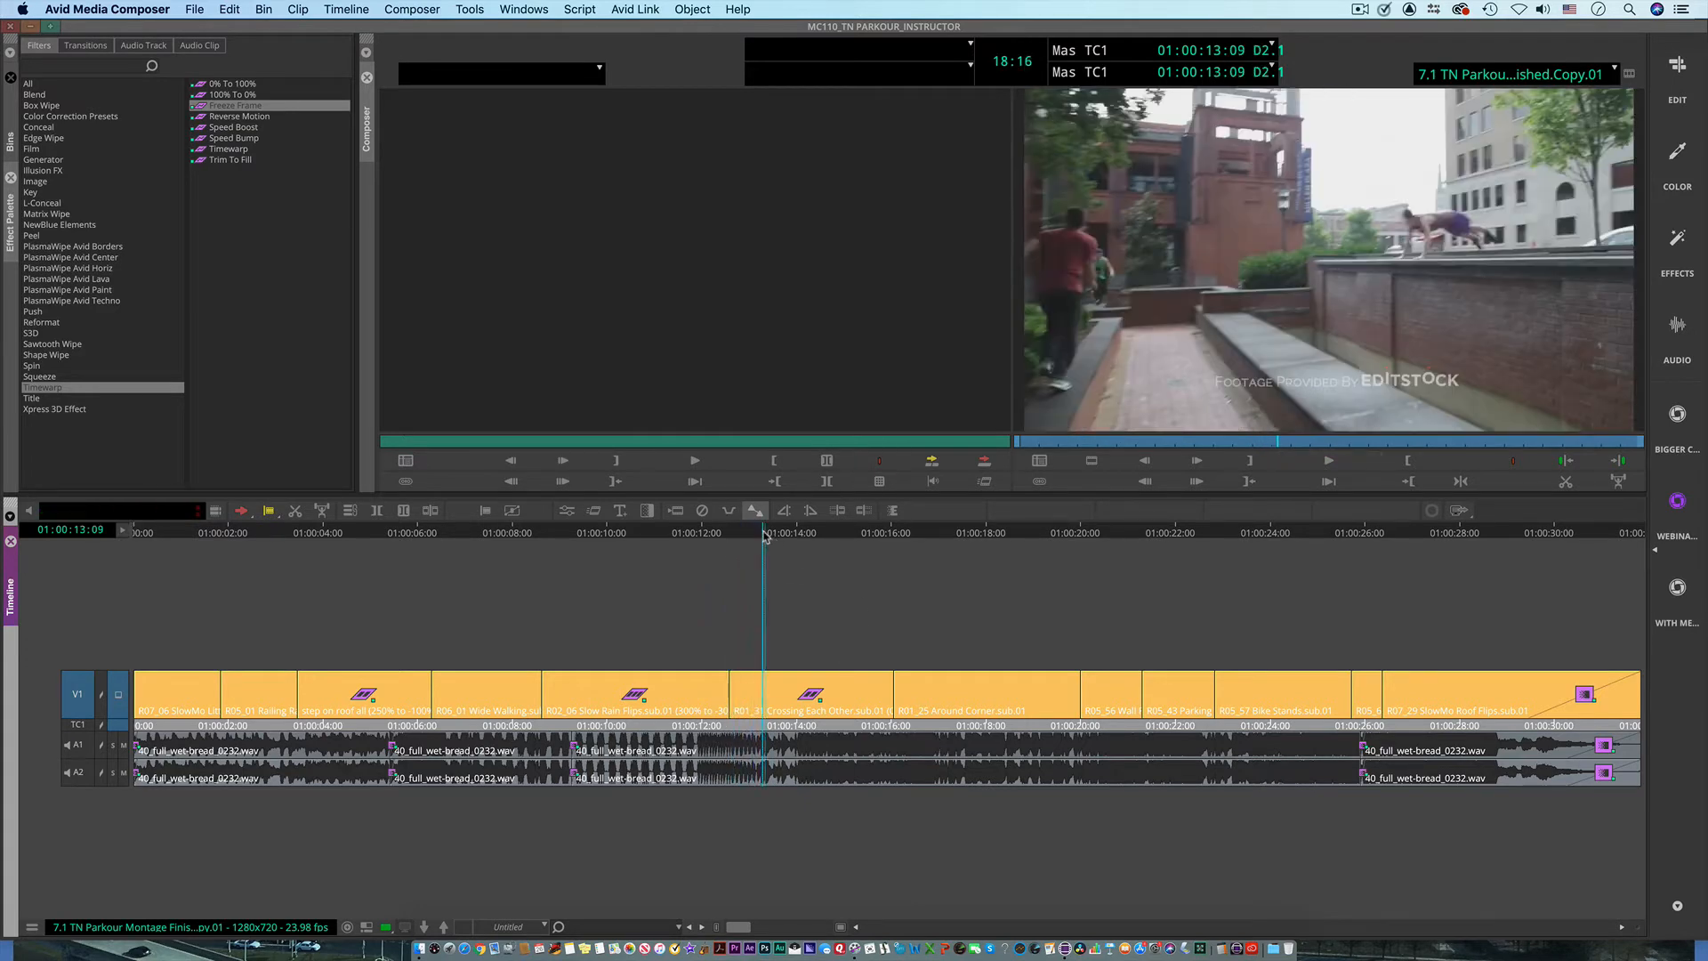
{"action": "left_click_drag", "start_coordinate": [763, 537], "coordinate": [730, 553]}
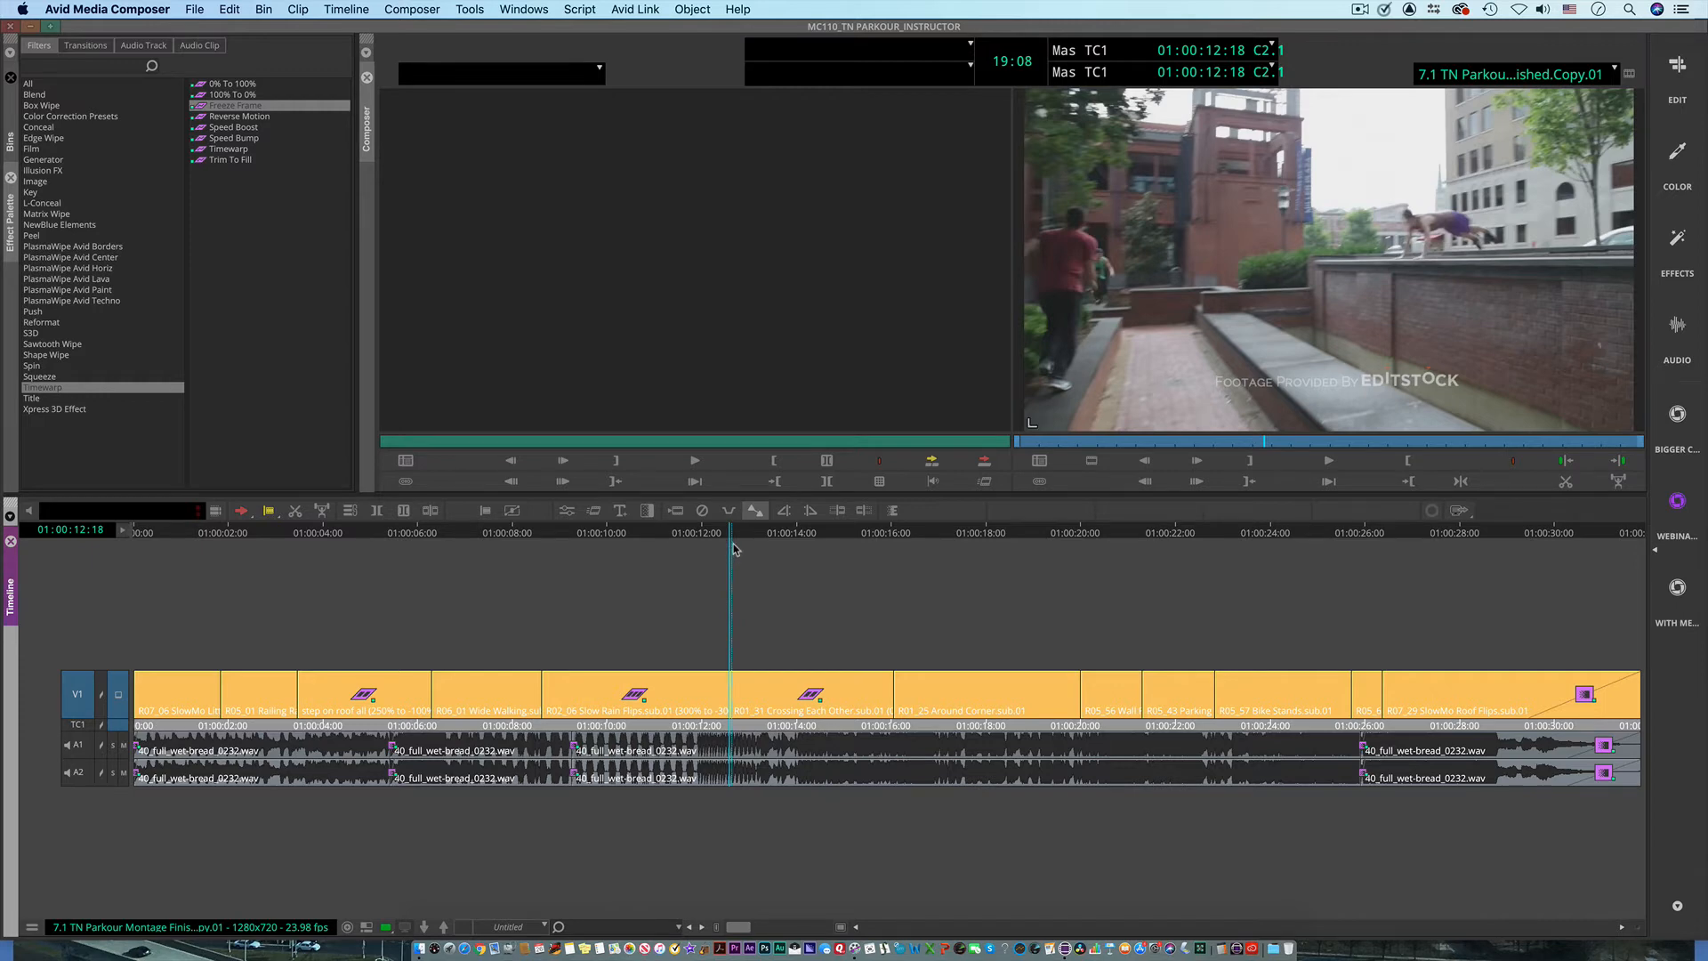
{"action": "key", "text": "space"}
Step: Undo the Freeze Frame effect on the Crossing Each Other clip and redo it
{"action": "key", "text": "super+z"}
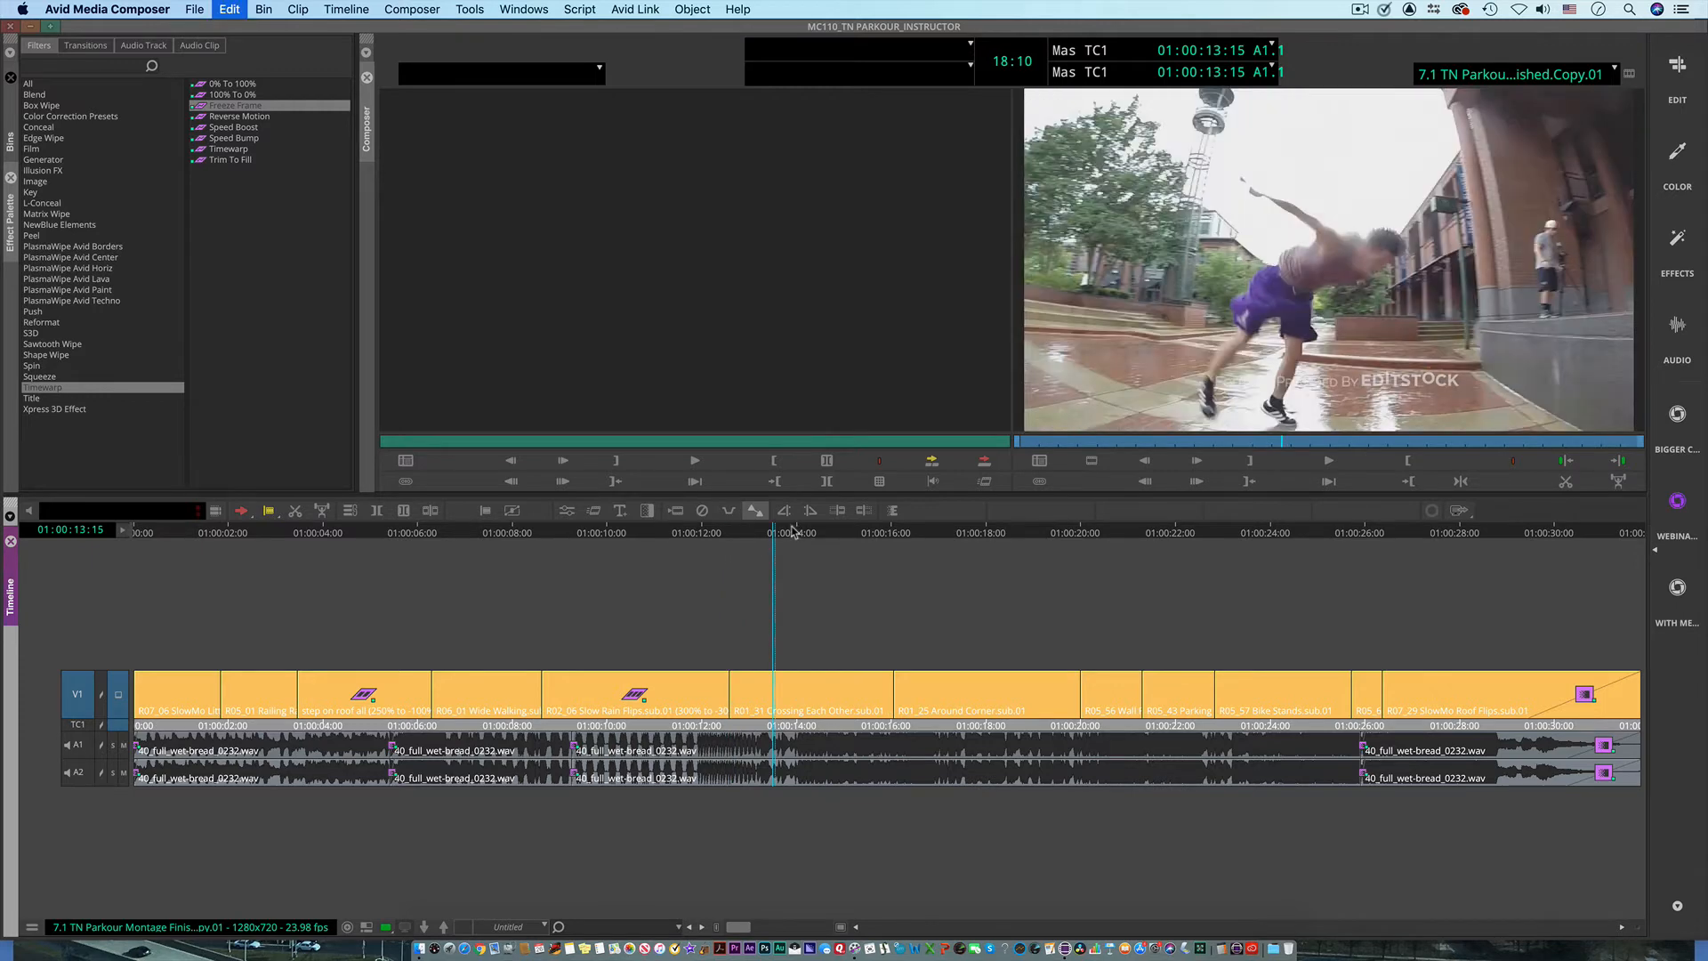
{"action": "key", "text": "super+r"}
{"action": "key", "text": "super+r"}
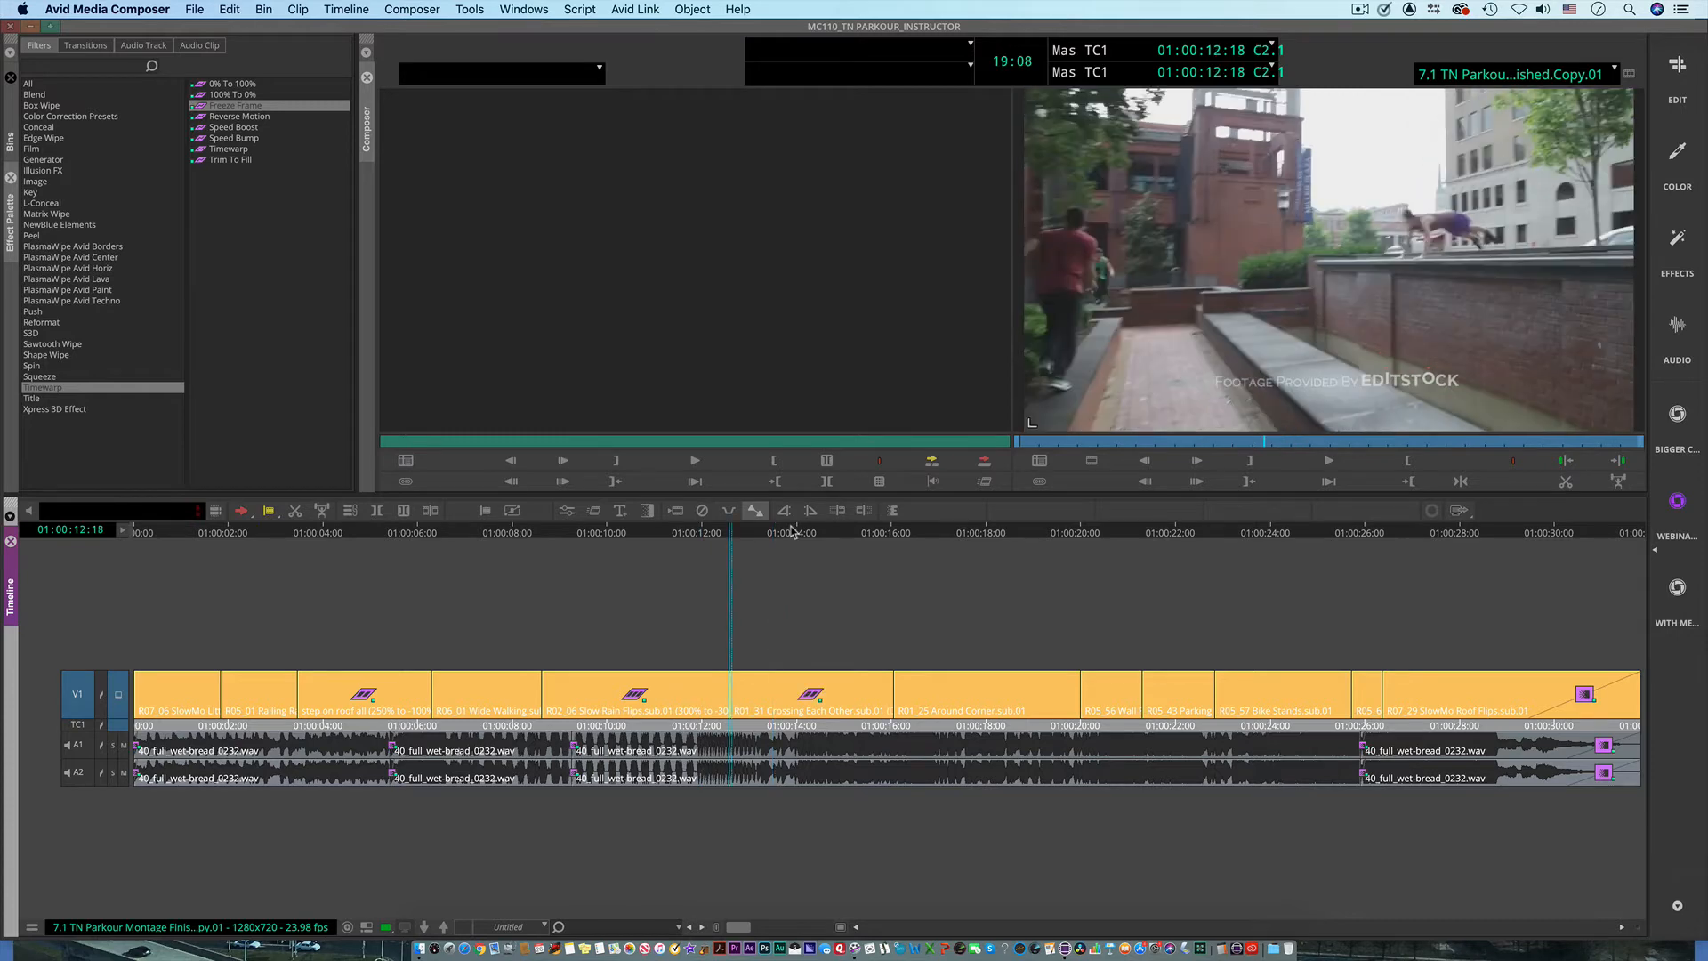
Step: Remove the Freeze Frame effect from the Crossing Each Other clip, and scrub through the clip to 01:00:15:08
{"action": "left_click", "coordinate": [806, 533]}
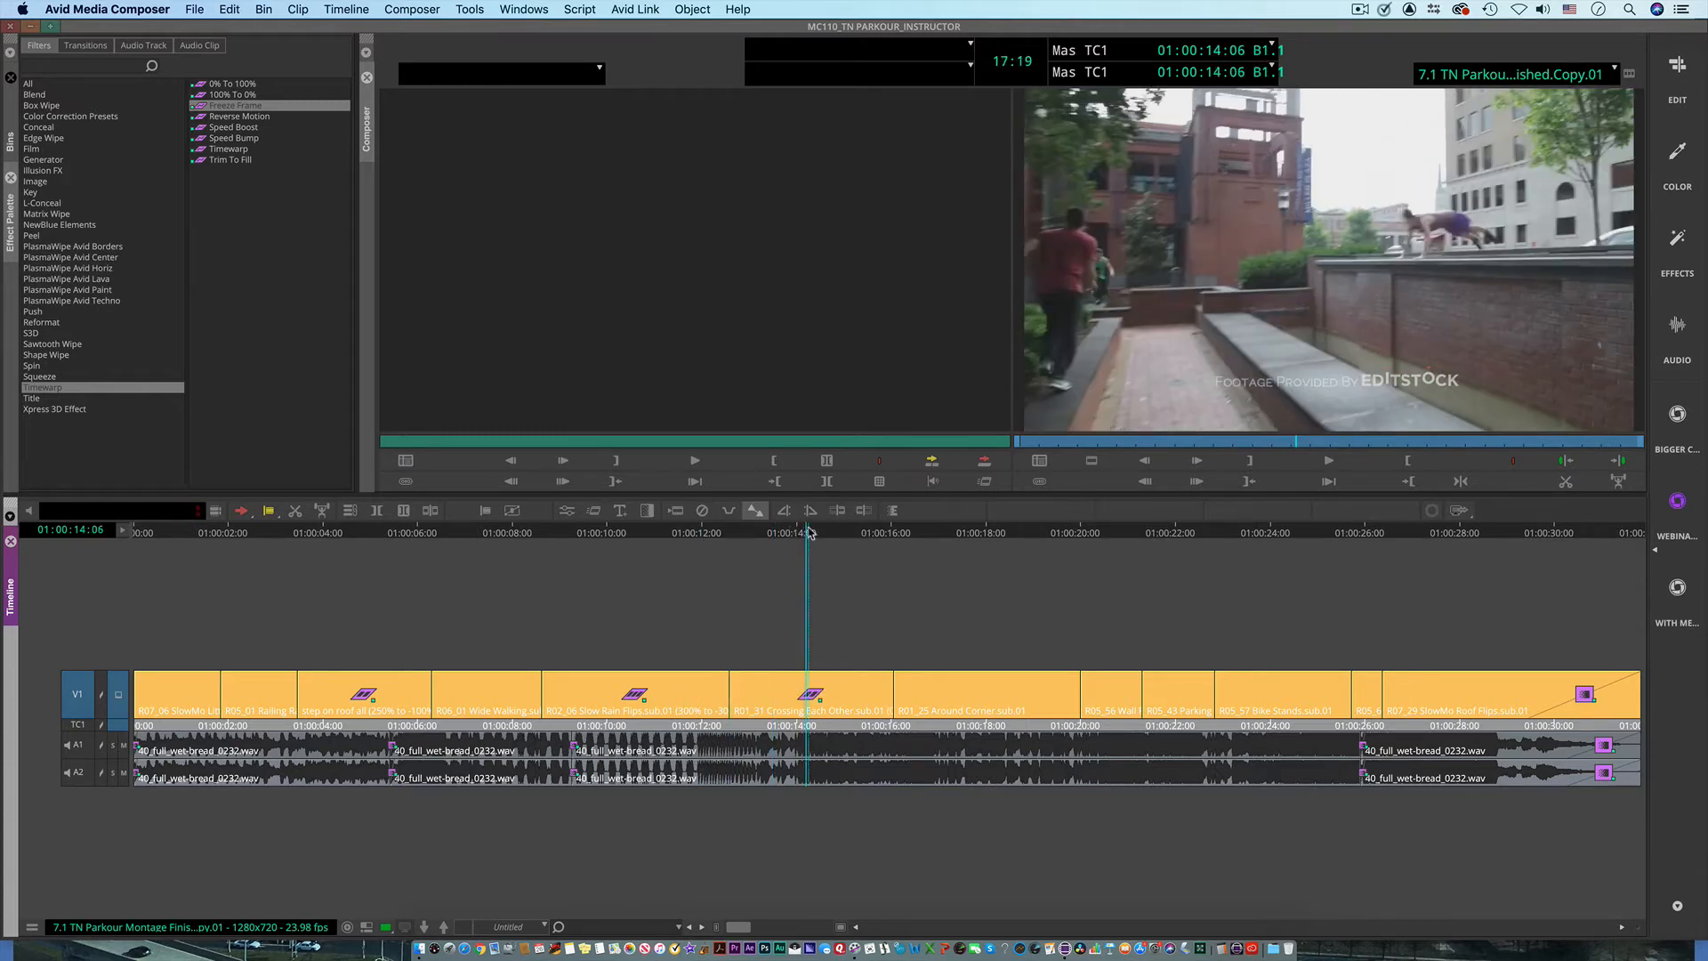
{"action": "left_click", "coordinate": [702, 511]}
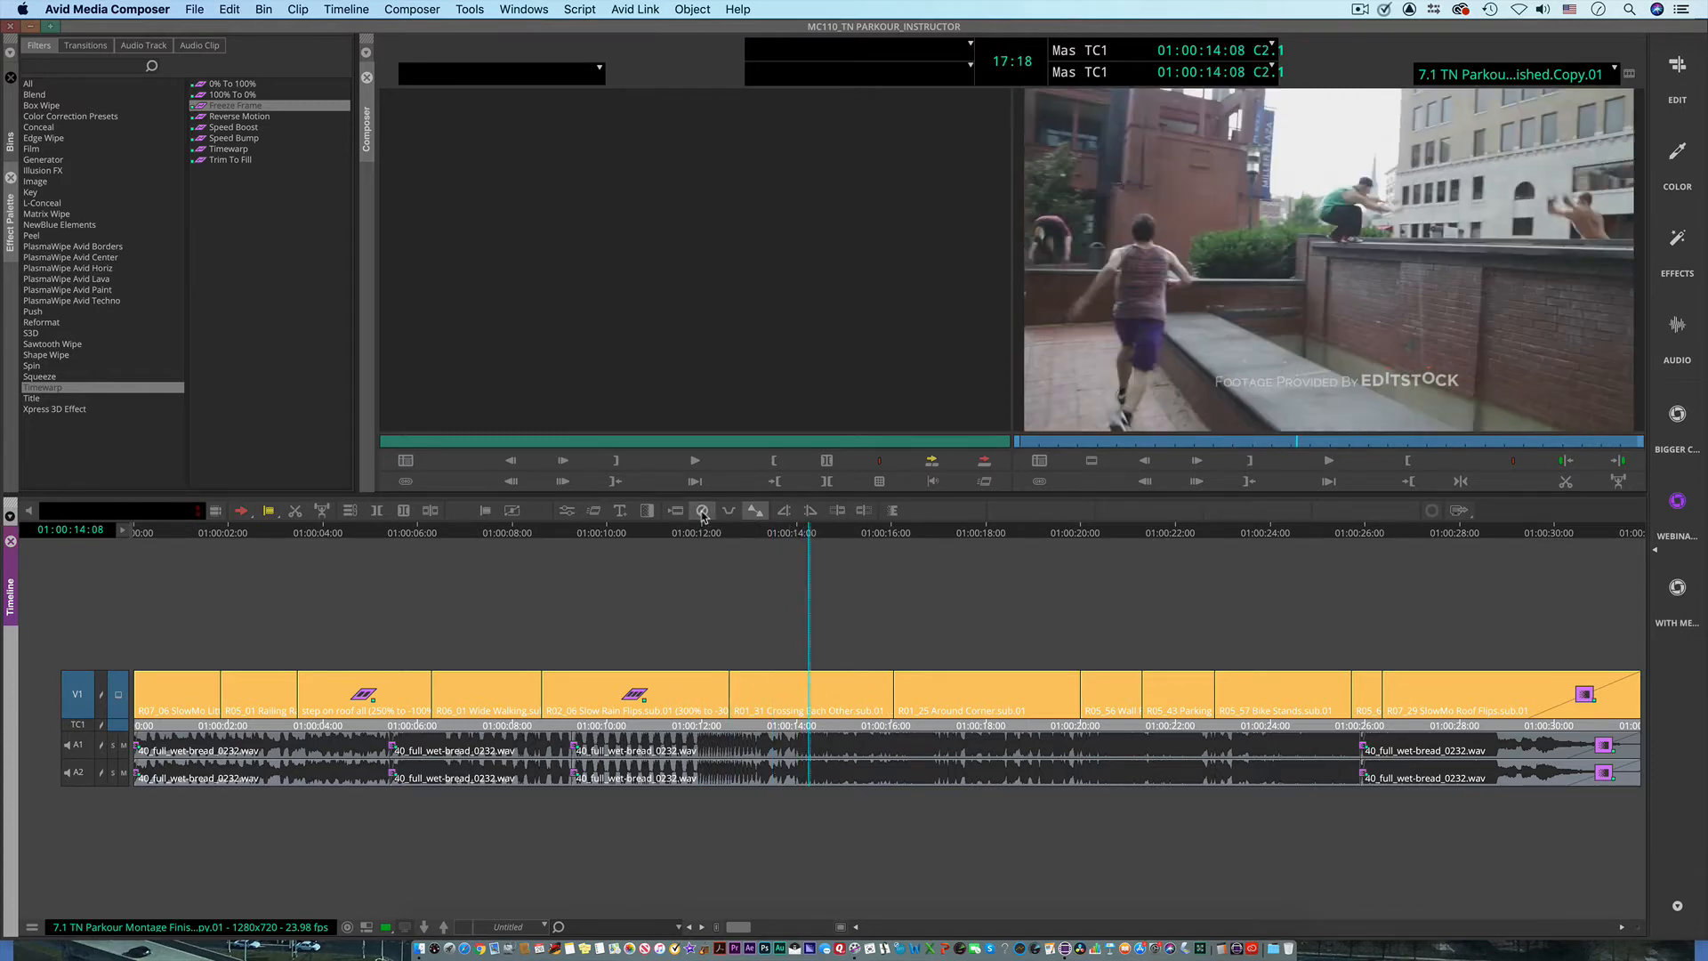
{"action": "left_click", "coordinate": [756, 554]}
{"action": "left_click_drag", "start_coordinate": [753, 553], "coordinate": [860, 594]}
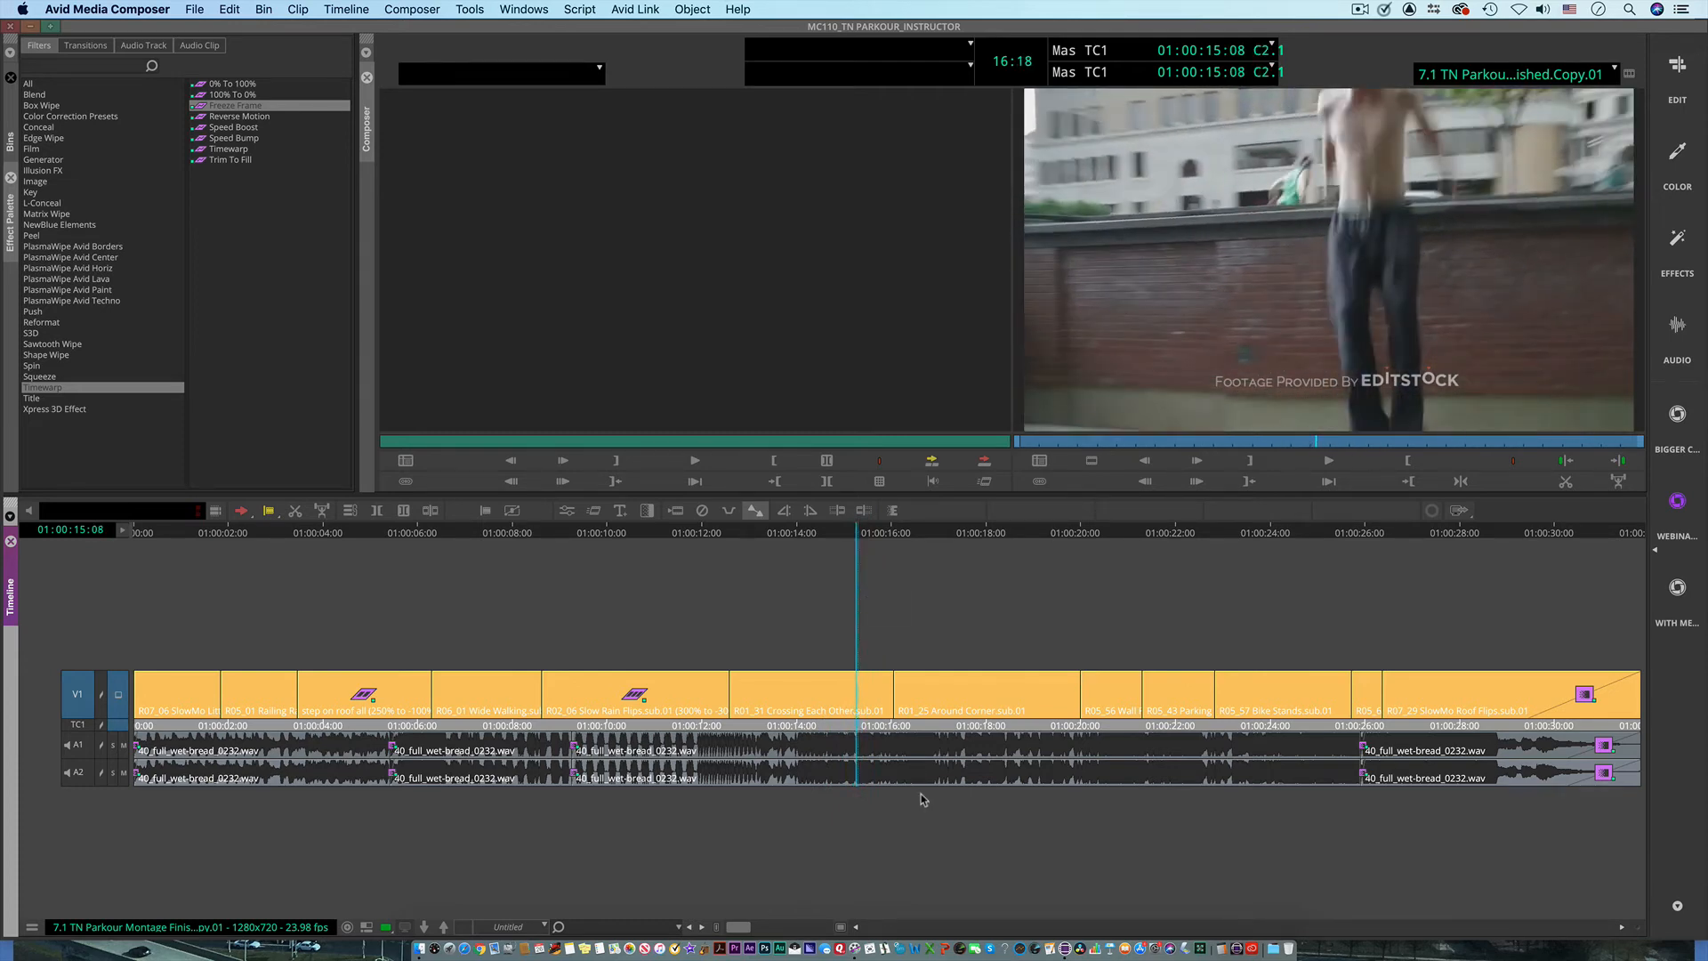
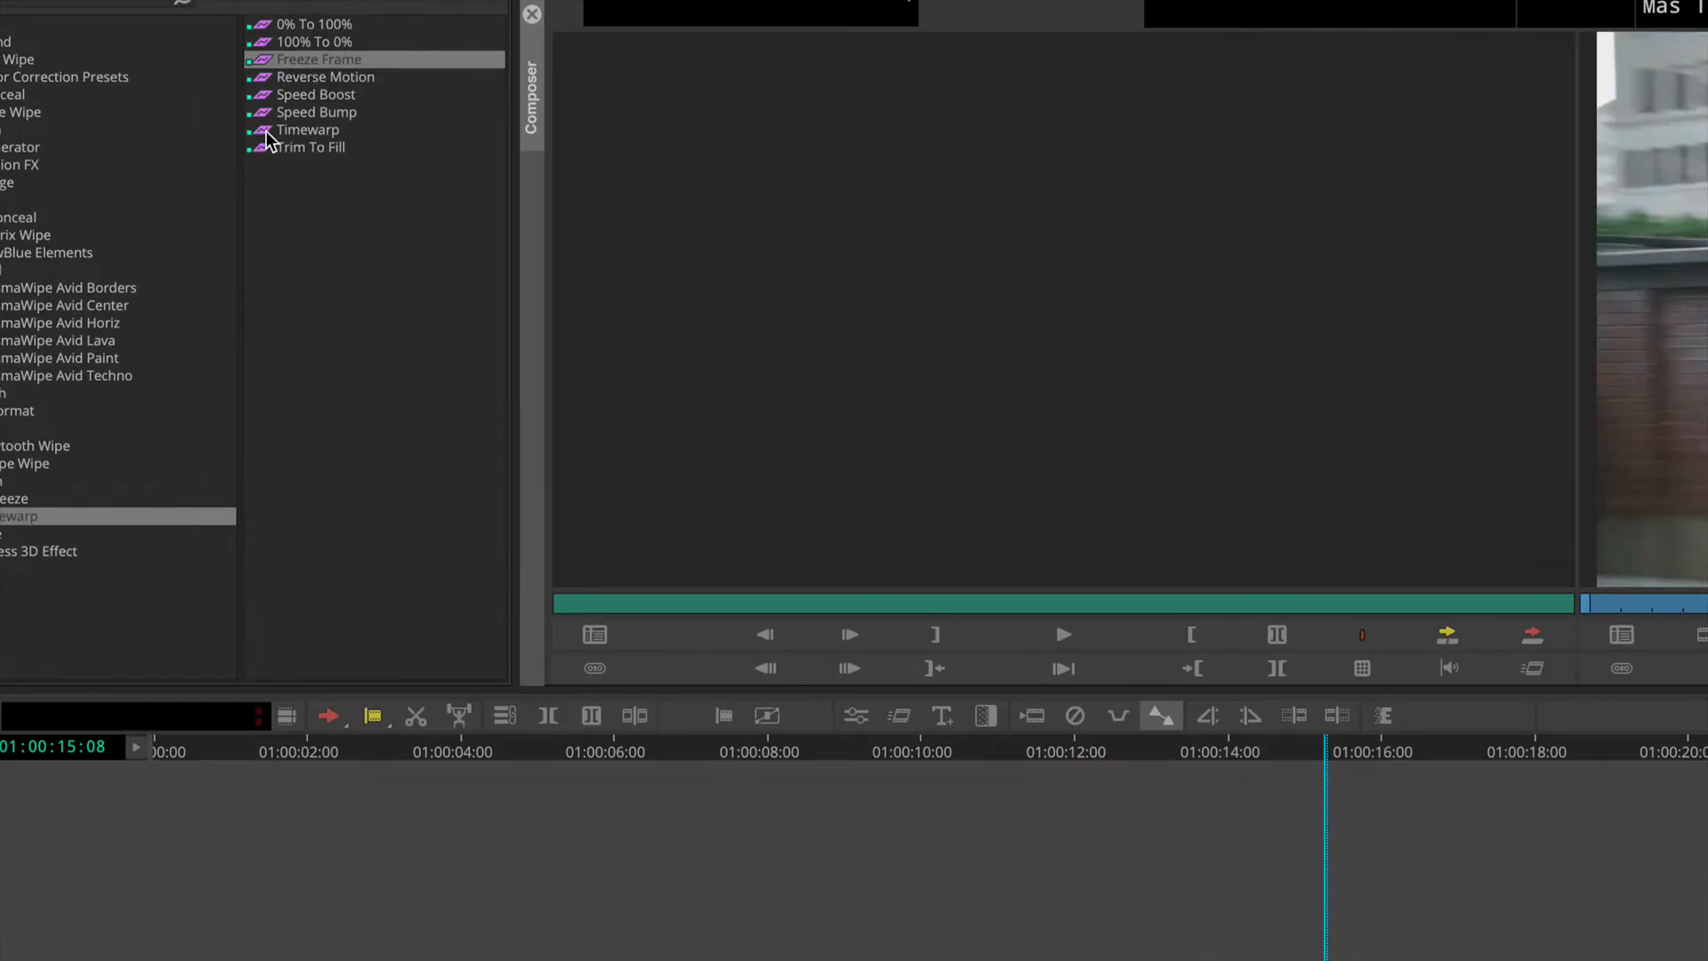
Step: Apply the Timewarp preset to the R01_31 Crossing Each Other clip and open the effect in the Motion Effect Editor
{"action": "left_click", "coordinate": [202, 151]}
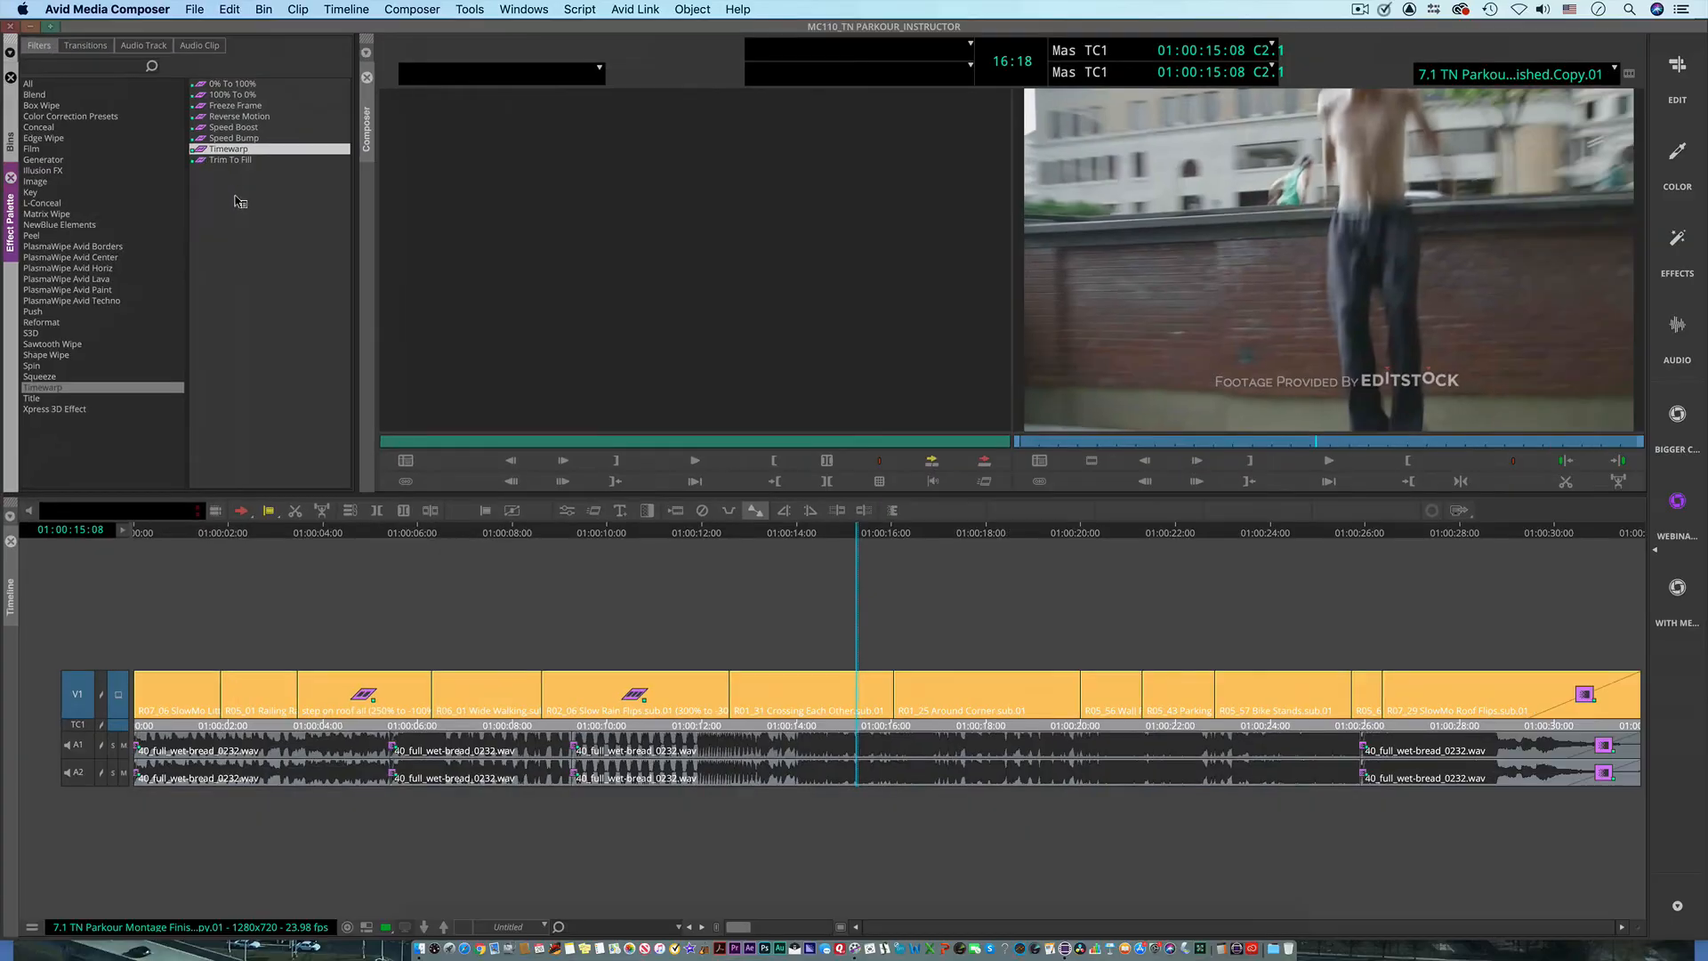
{"action": "left_click", "coordinate": [826, 690]}
{"action": "left_click", "coordinate": [810, 692]}
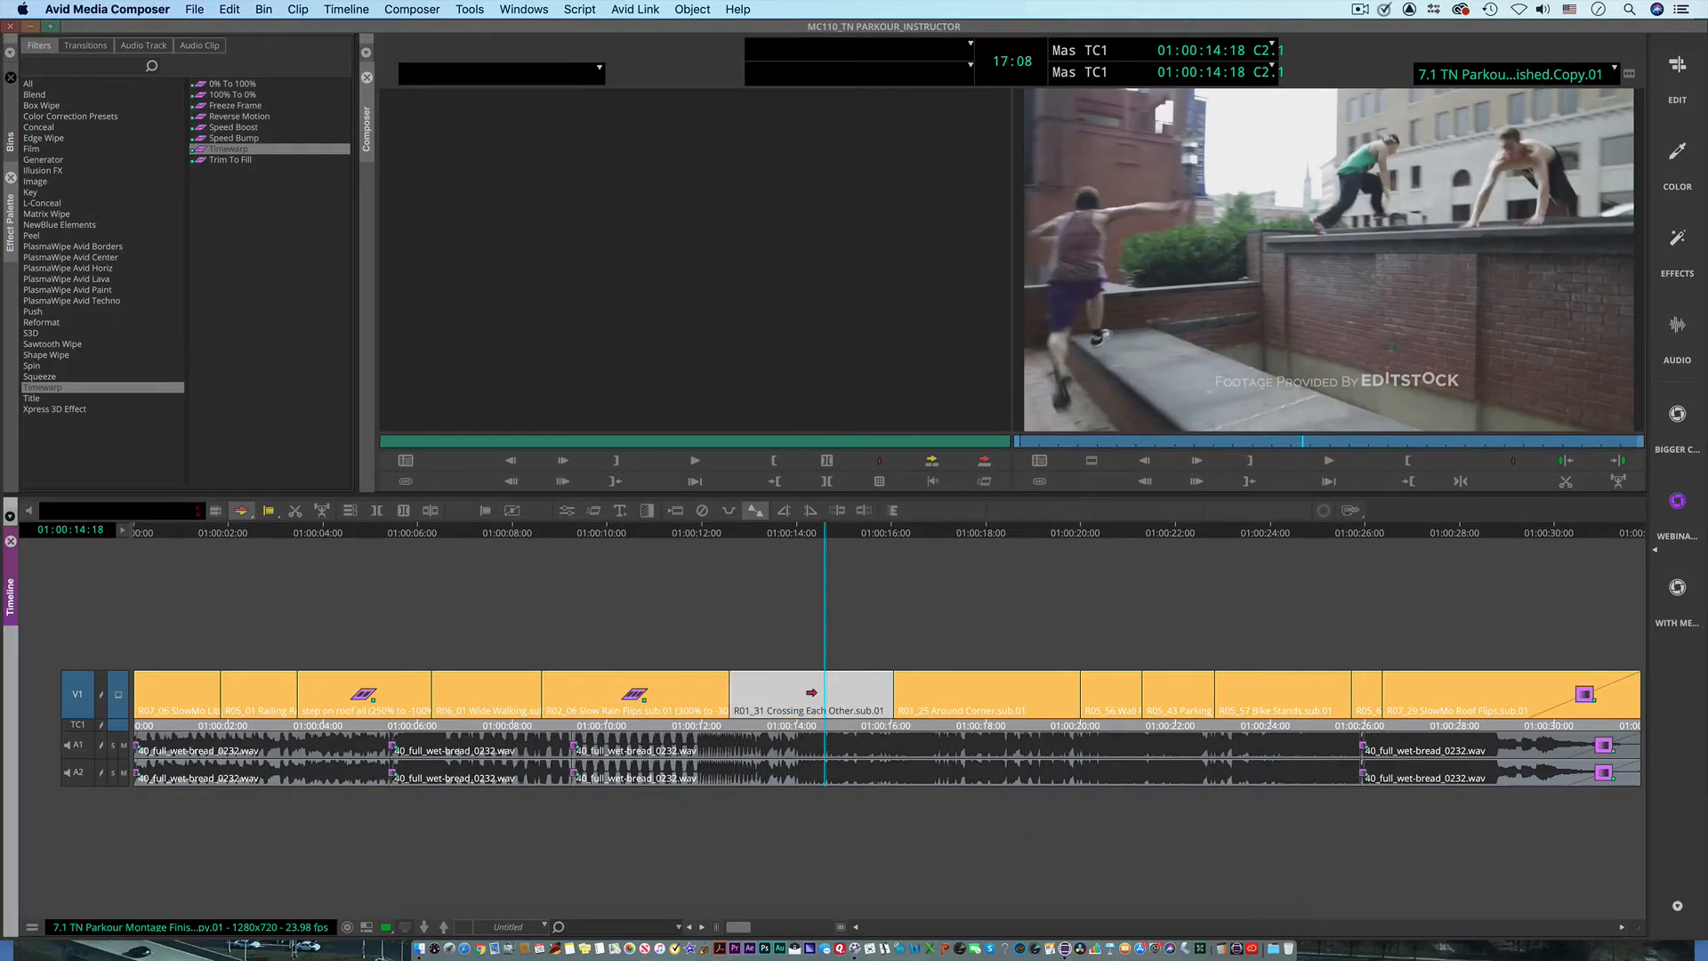
{"action": "double_click", "coordinate": [201, 150]}
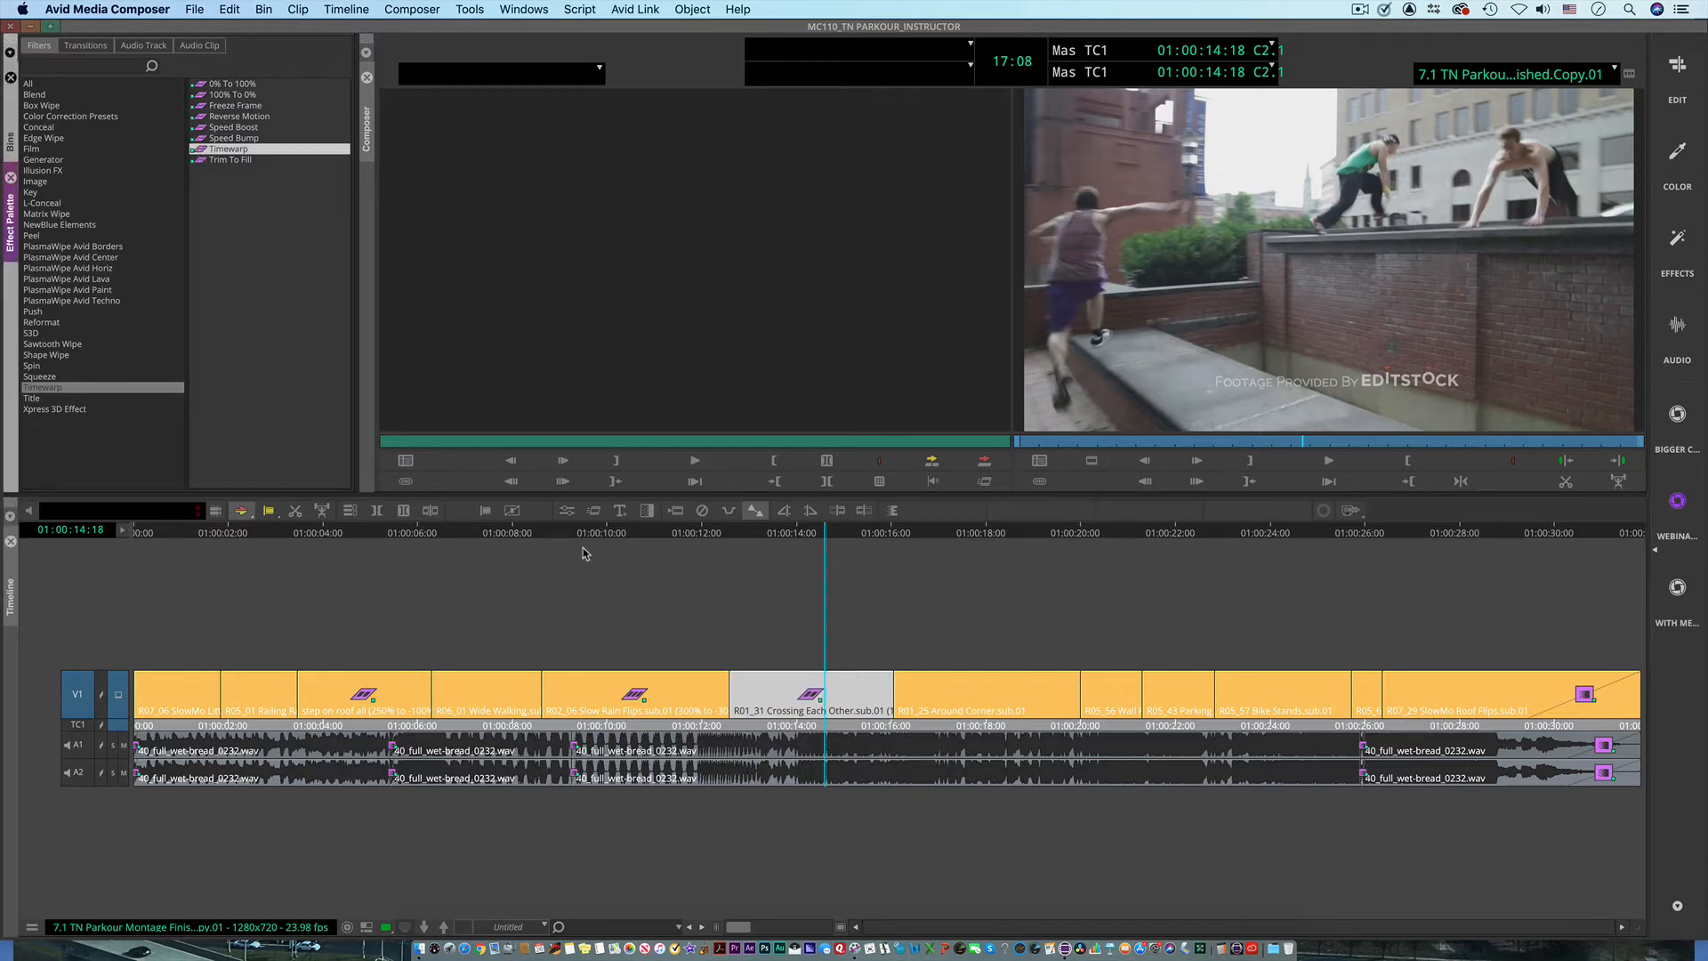
{"action": "left_click", "coordinate": [567, 511]}
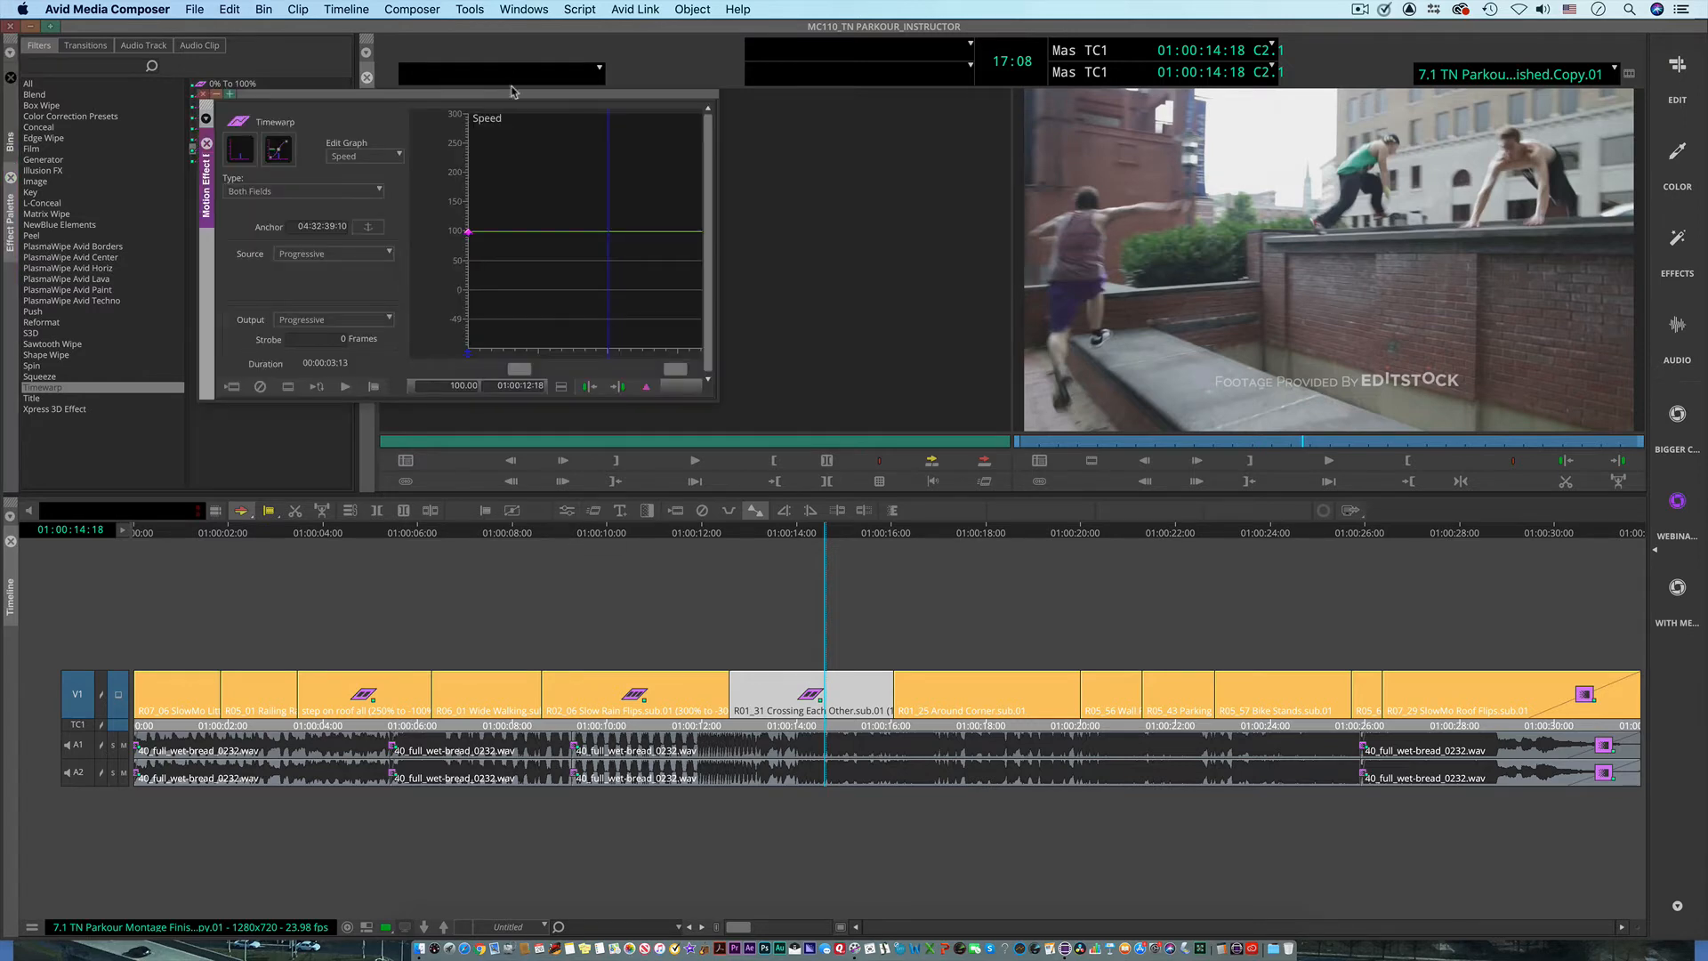
{"action": "left_click_drag", "start_coordinate": [524, 97], "coordinate": [523, 78]}
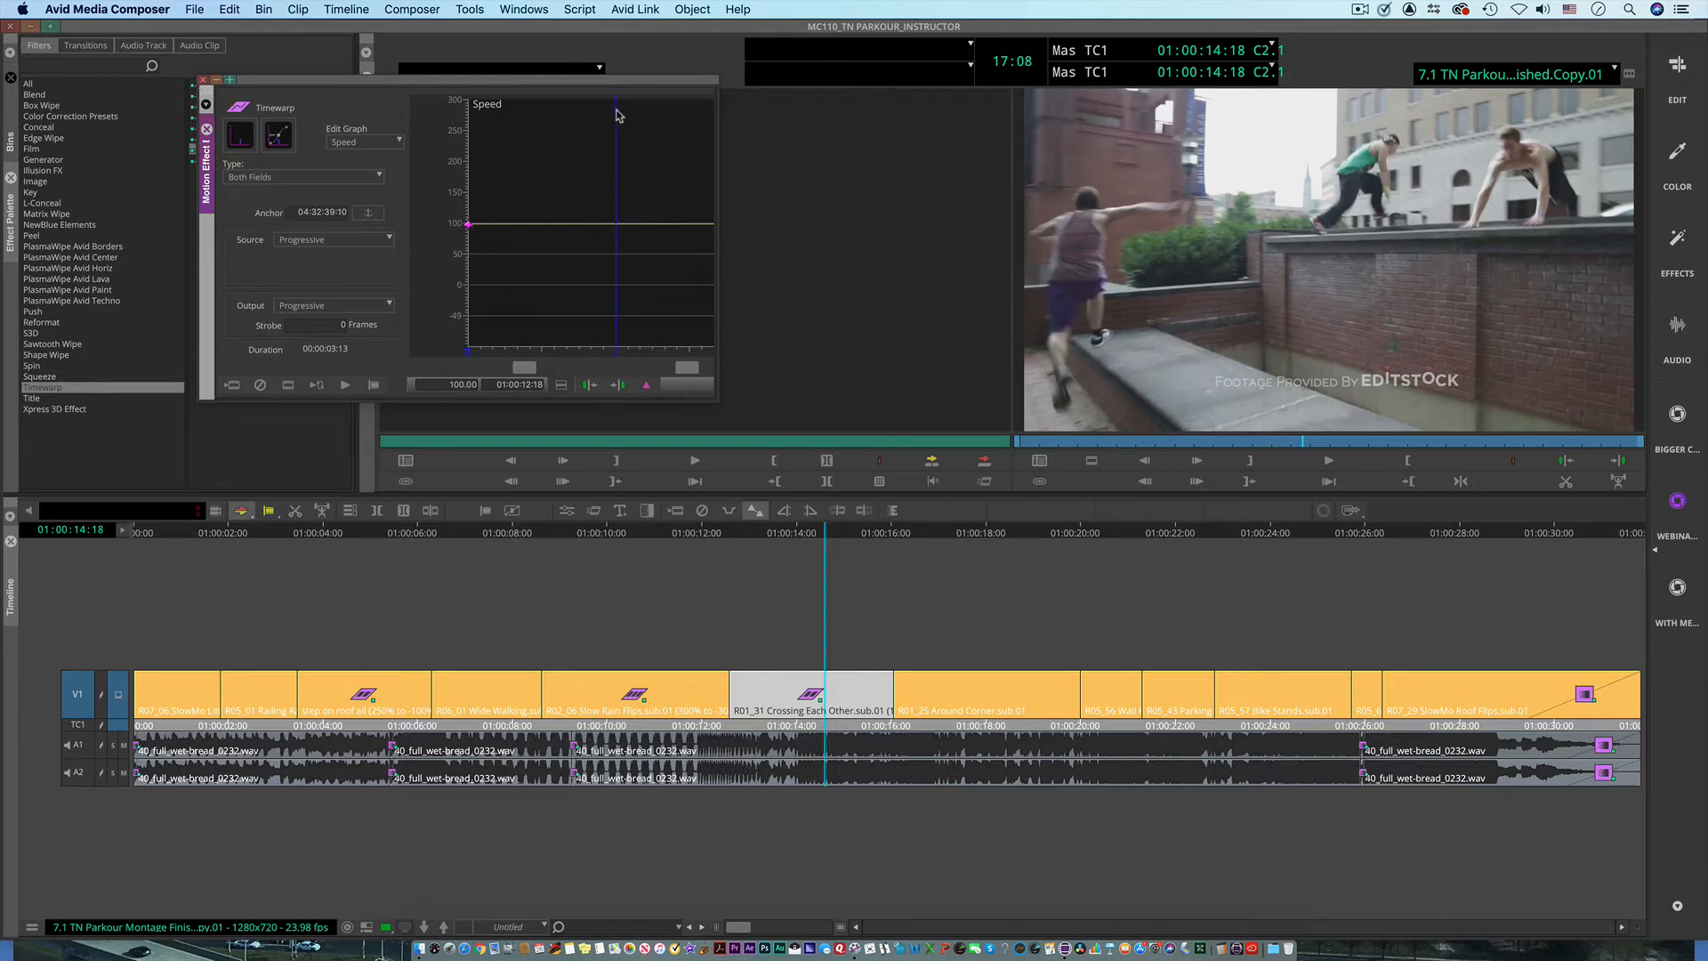
Step: Add a speed keyframe at 01:00:15:11 in the Crossing Each Other clip and set the anchor frame there
{"action": "left_click_drag", "start_coordinate": [616, 331], "coordinate": [674, 339]}
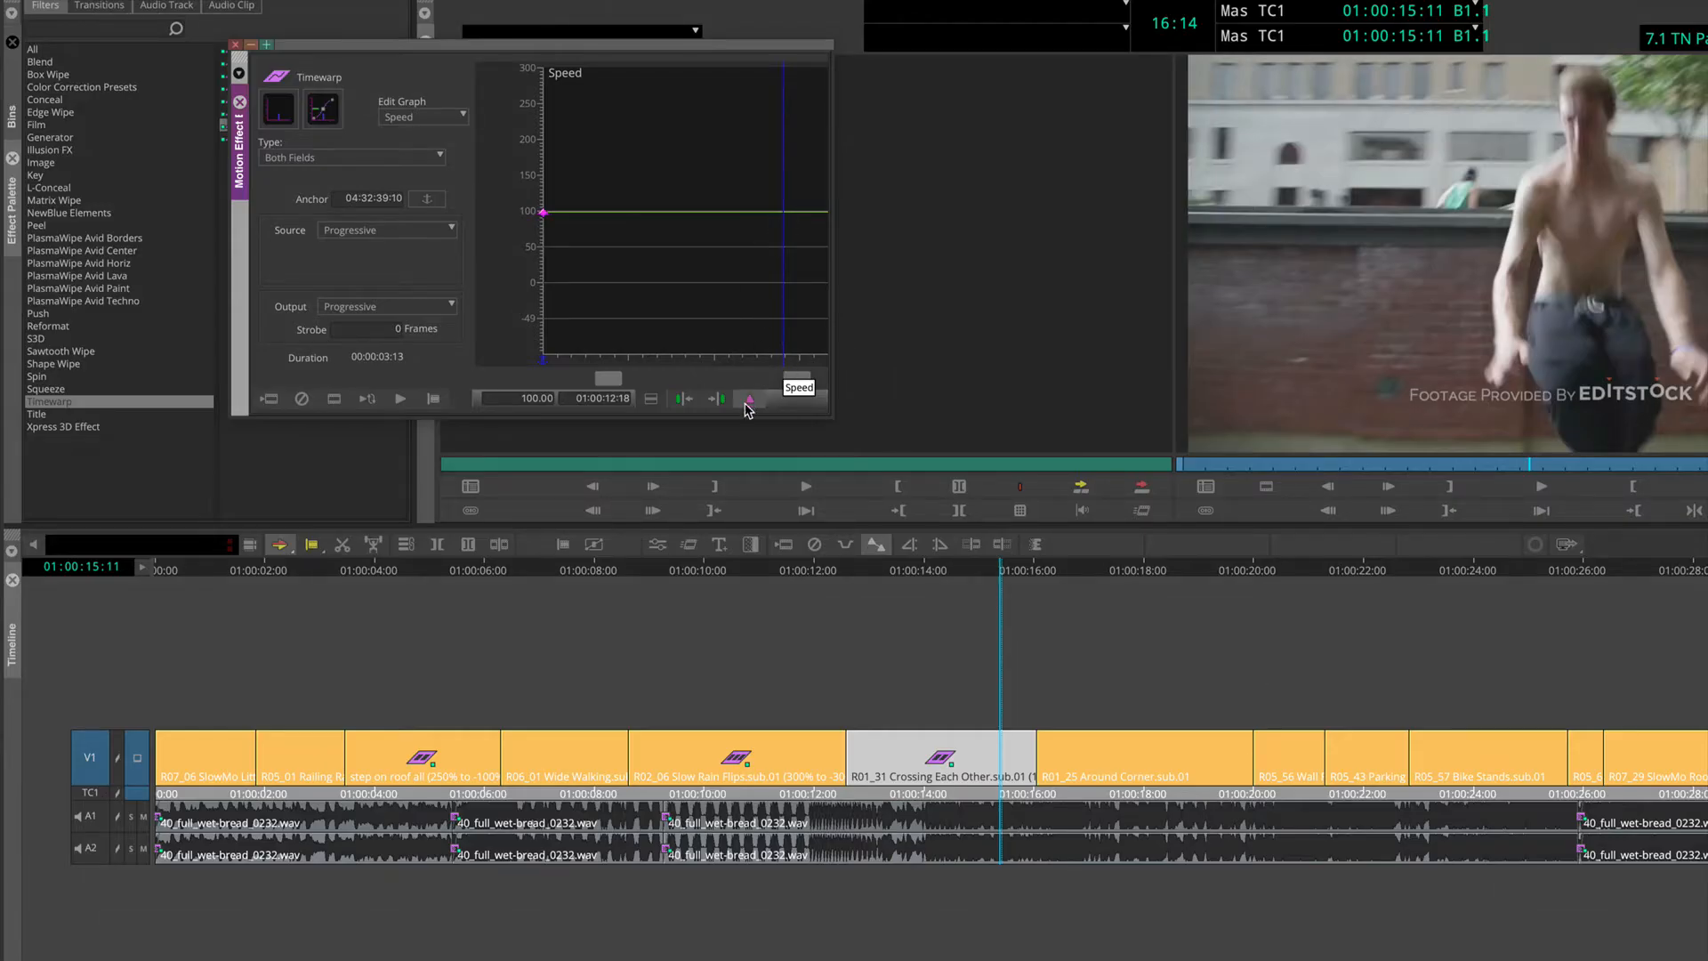
{"action": "left_click", "coordinate": [749, 401]}
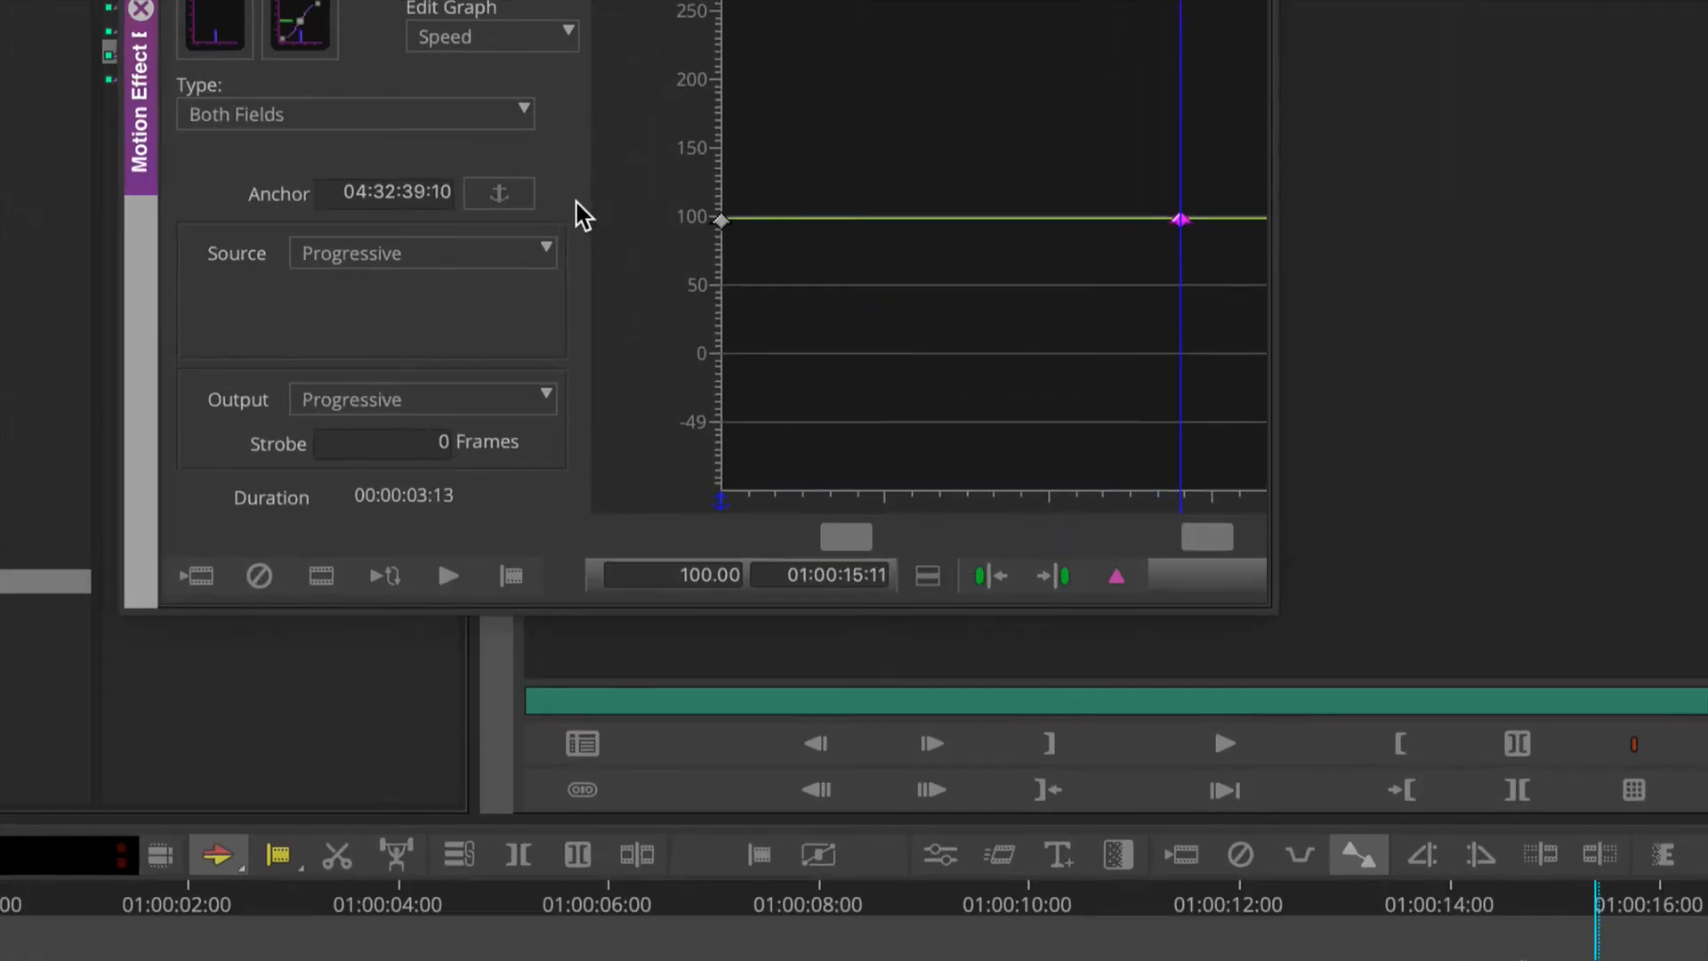
{"action": "left_click", "coordinate": [500, 195]}
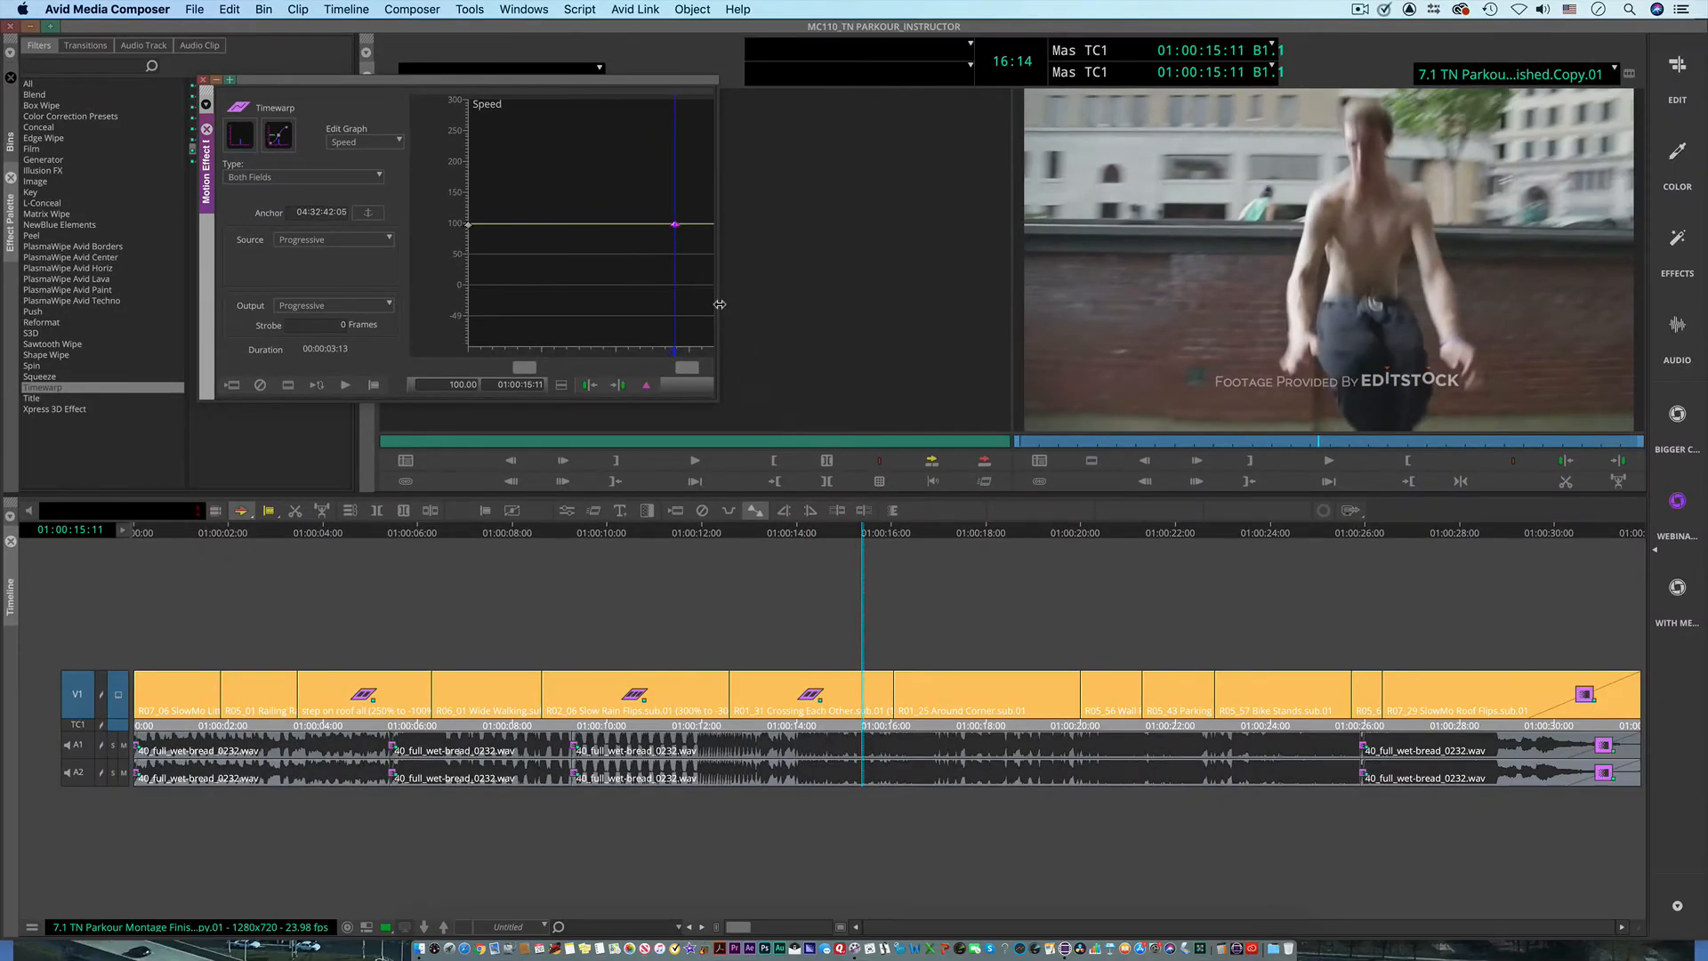
Step: Delete the speed keyframe at the clip's start and set the keyframe at 01:00:15:11 to a speed of 0
{"action": "left_click", "coordinate": [469, 228]}
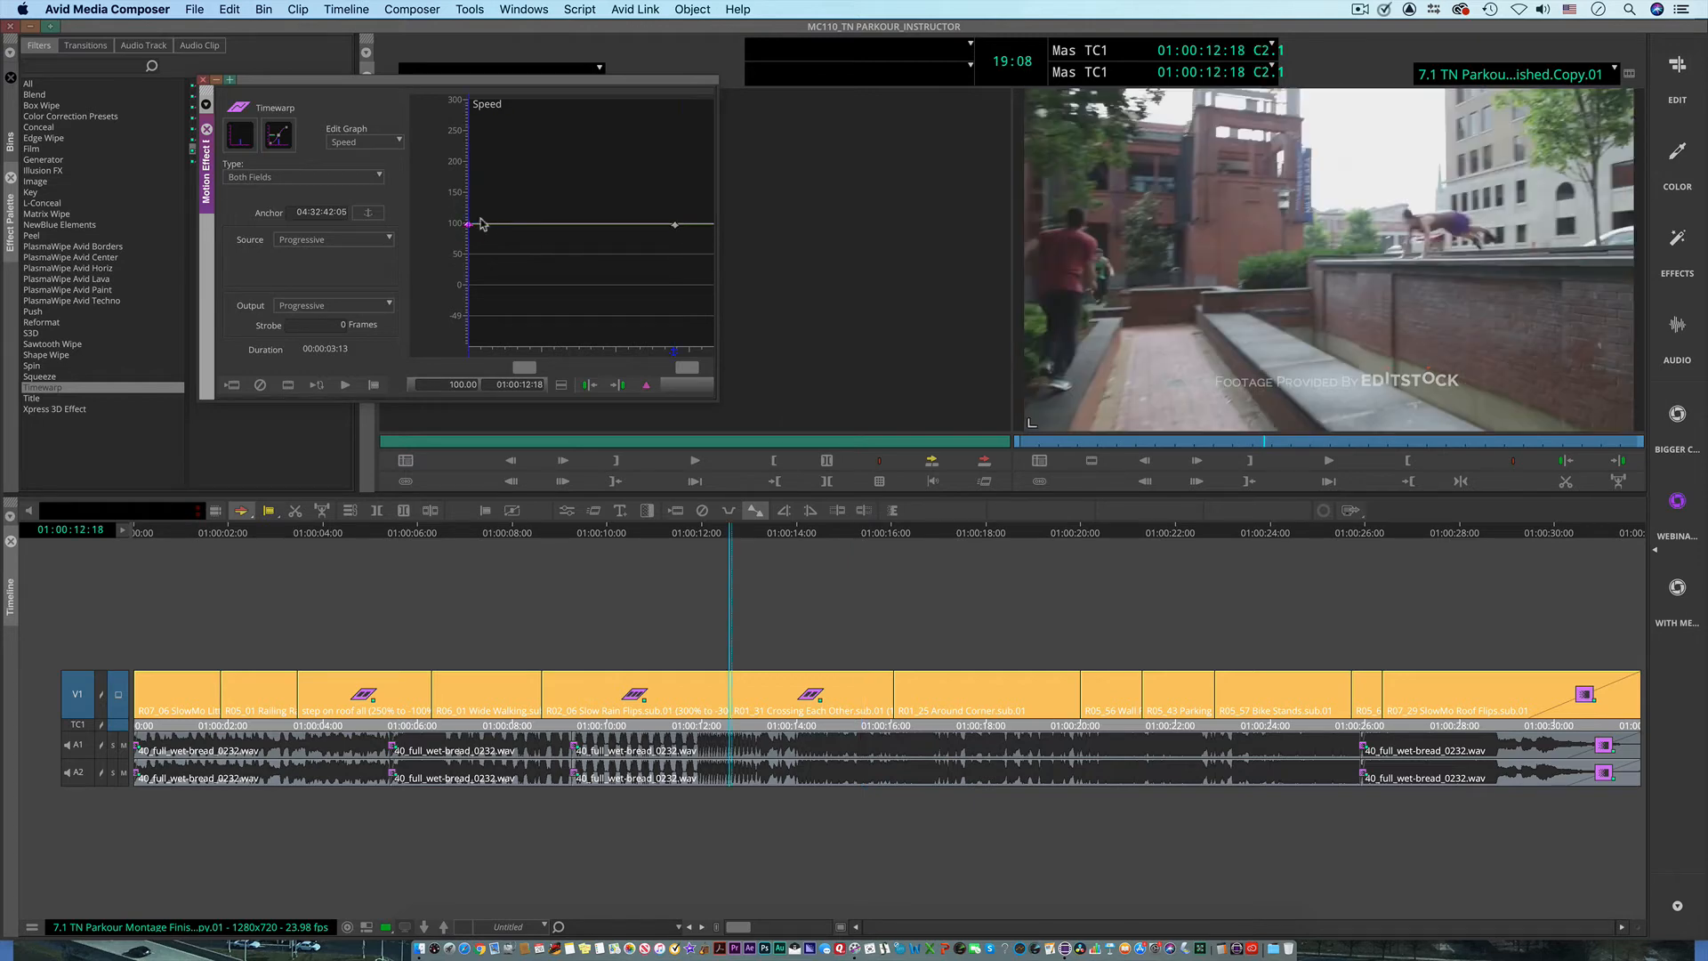
{"action": "left_click", "coordinate": [675, 225]}
{"action": "left_click", "coordinate": [457, 383]}
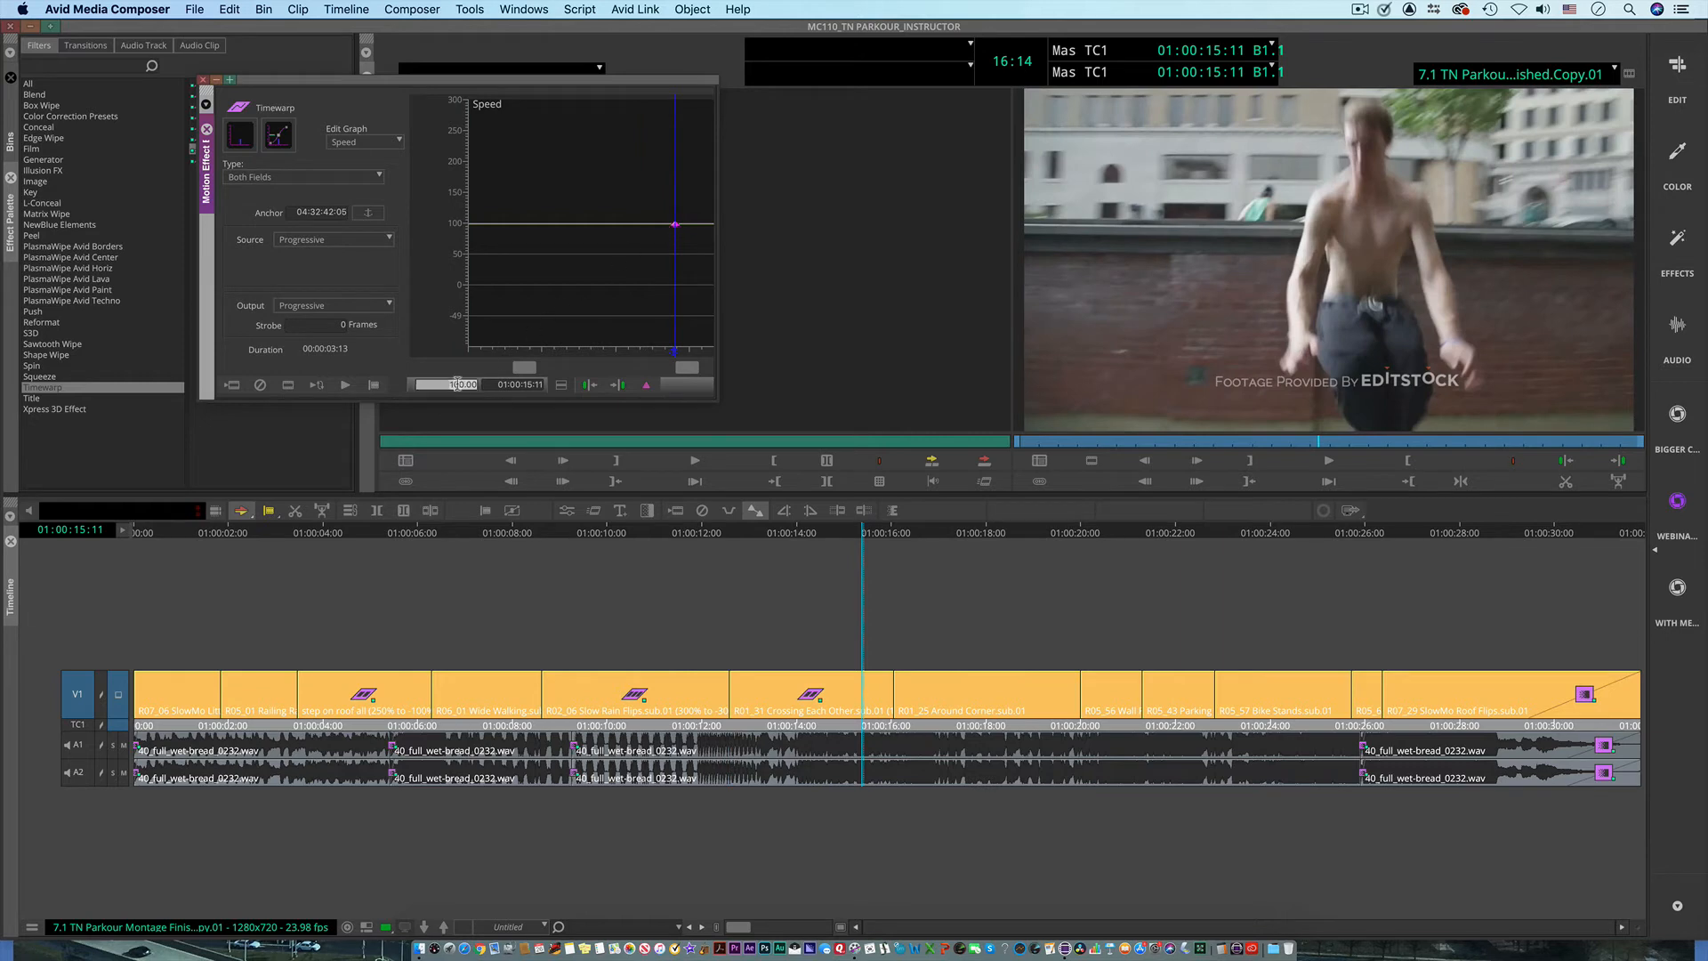
{"action": "type", "text": "0"}
{"action": "key", "text": "Return"}
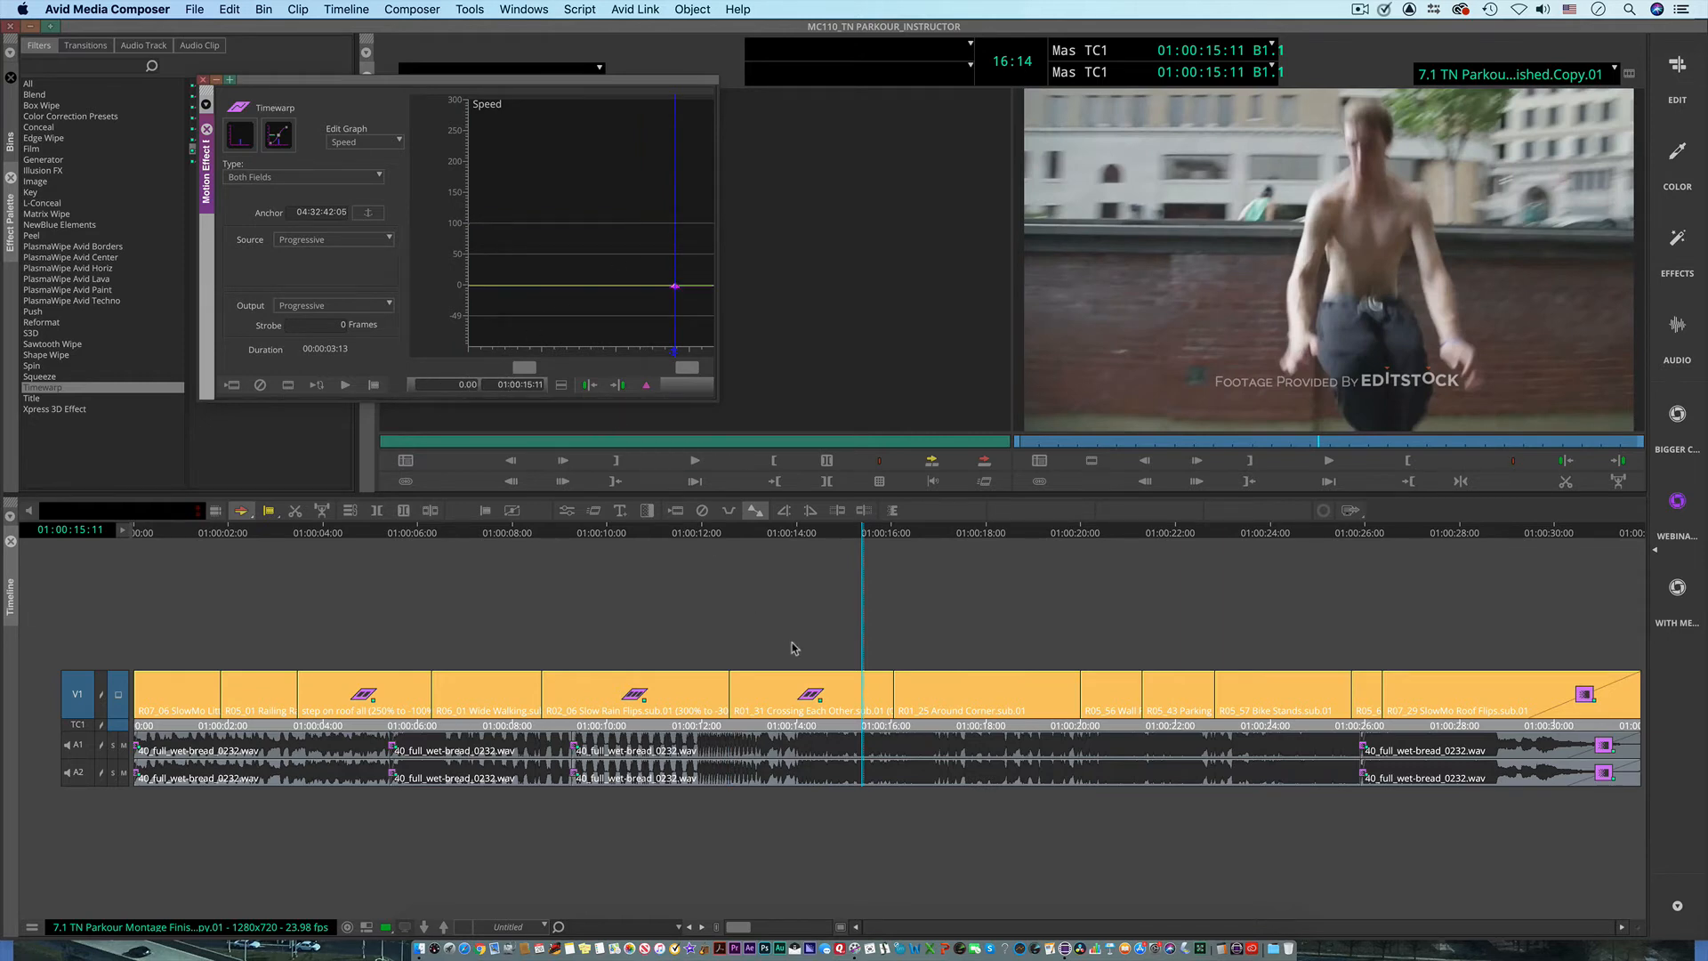
Step: Play across the start of the frozen Crossing Each Other clip, and scrub through it to 01:00:14:29
{"action": "left_click_drag", "start_coordinate": [844, 535], "coordinate": [717, 551]}
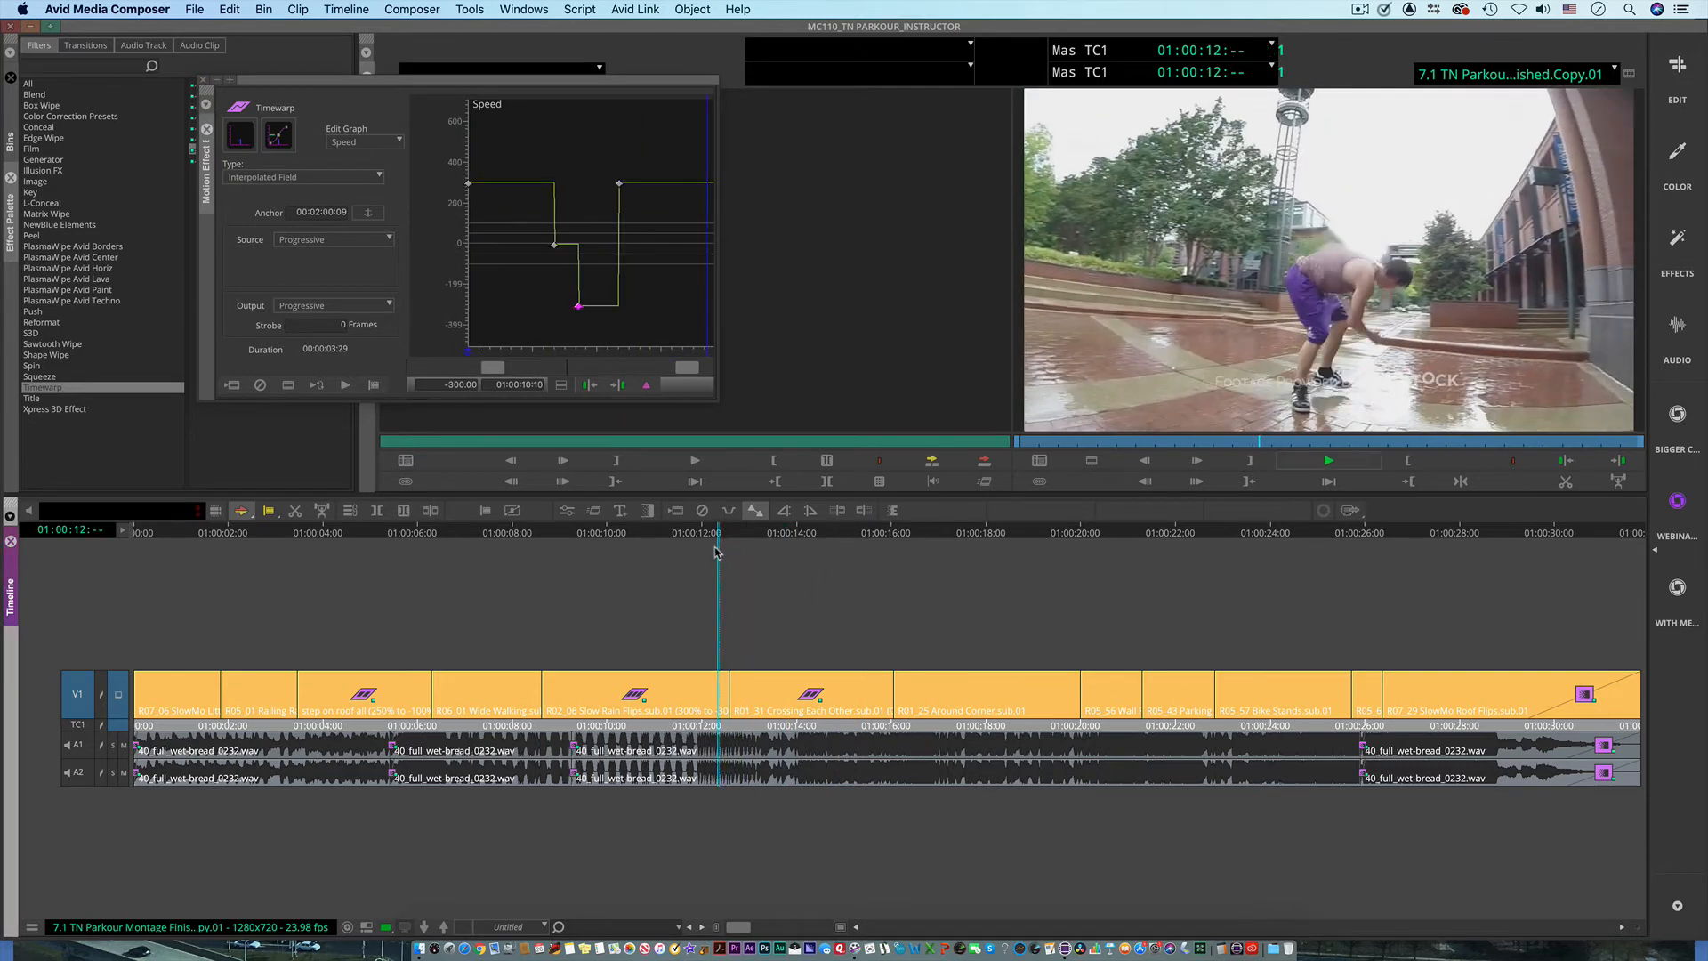
{"action": "key", "text": "space"}
{"action": "key", "text": "space"}
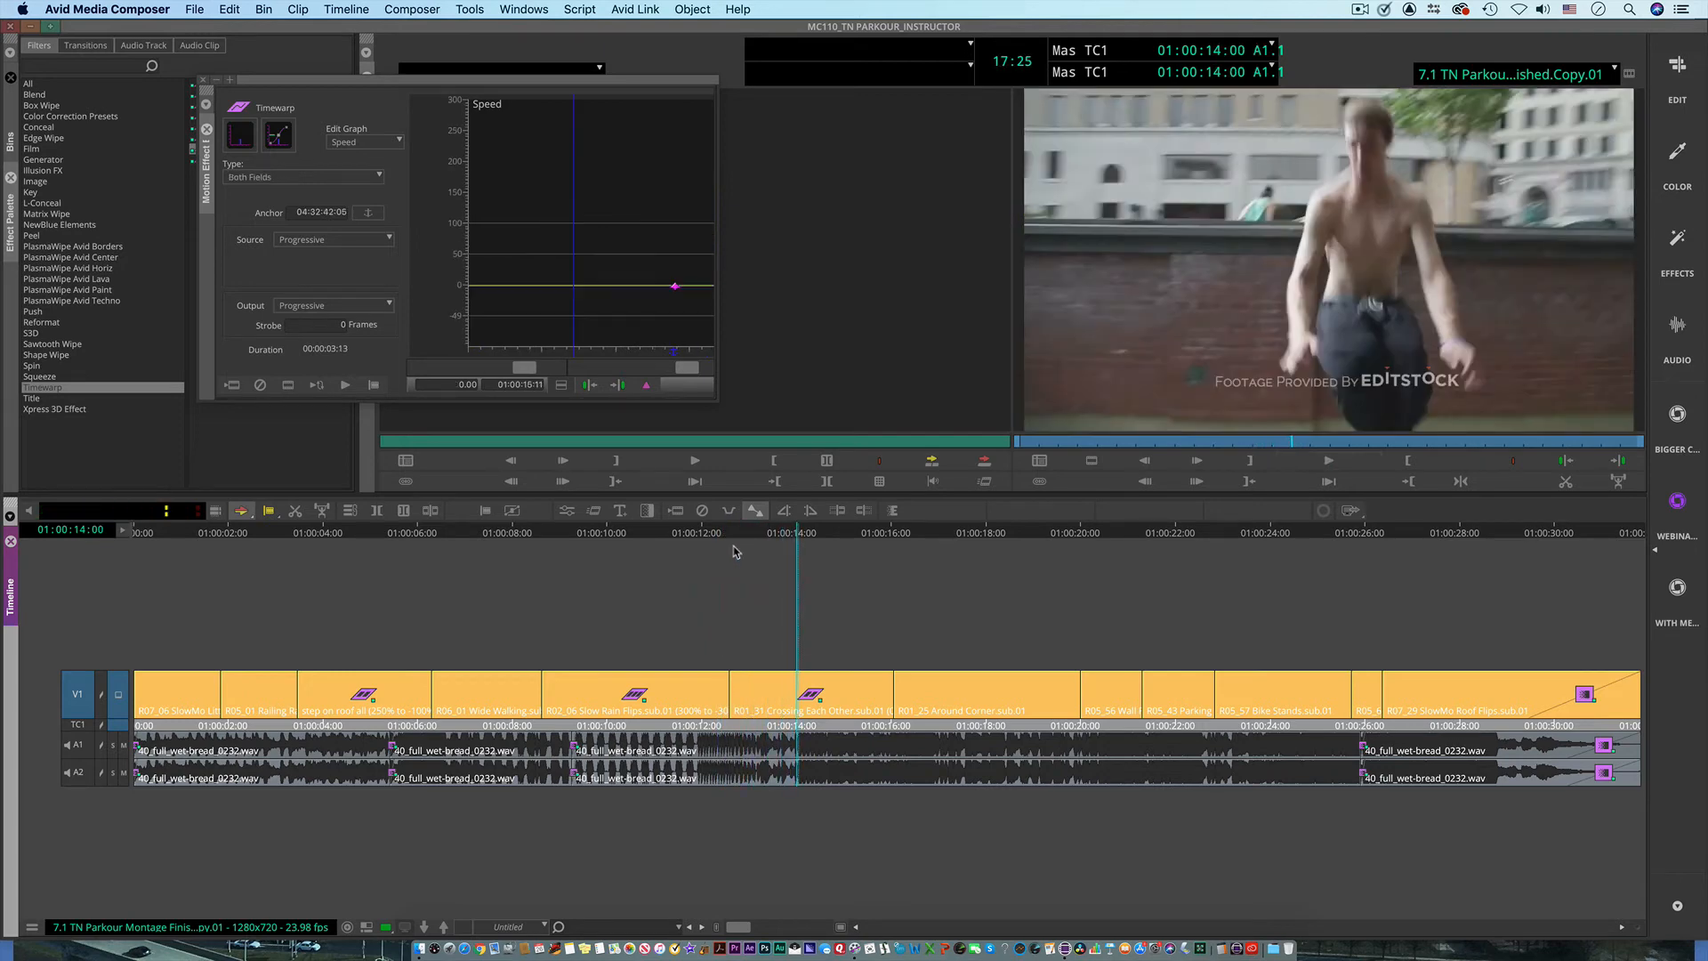
{"action": "left_click_drag", "start_coordinate": [798, 534], "coordinate": [845, 537]}
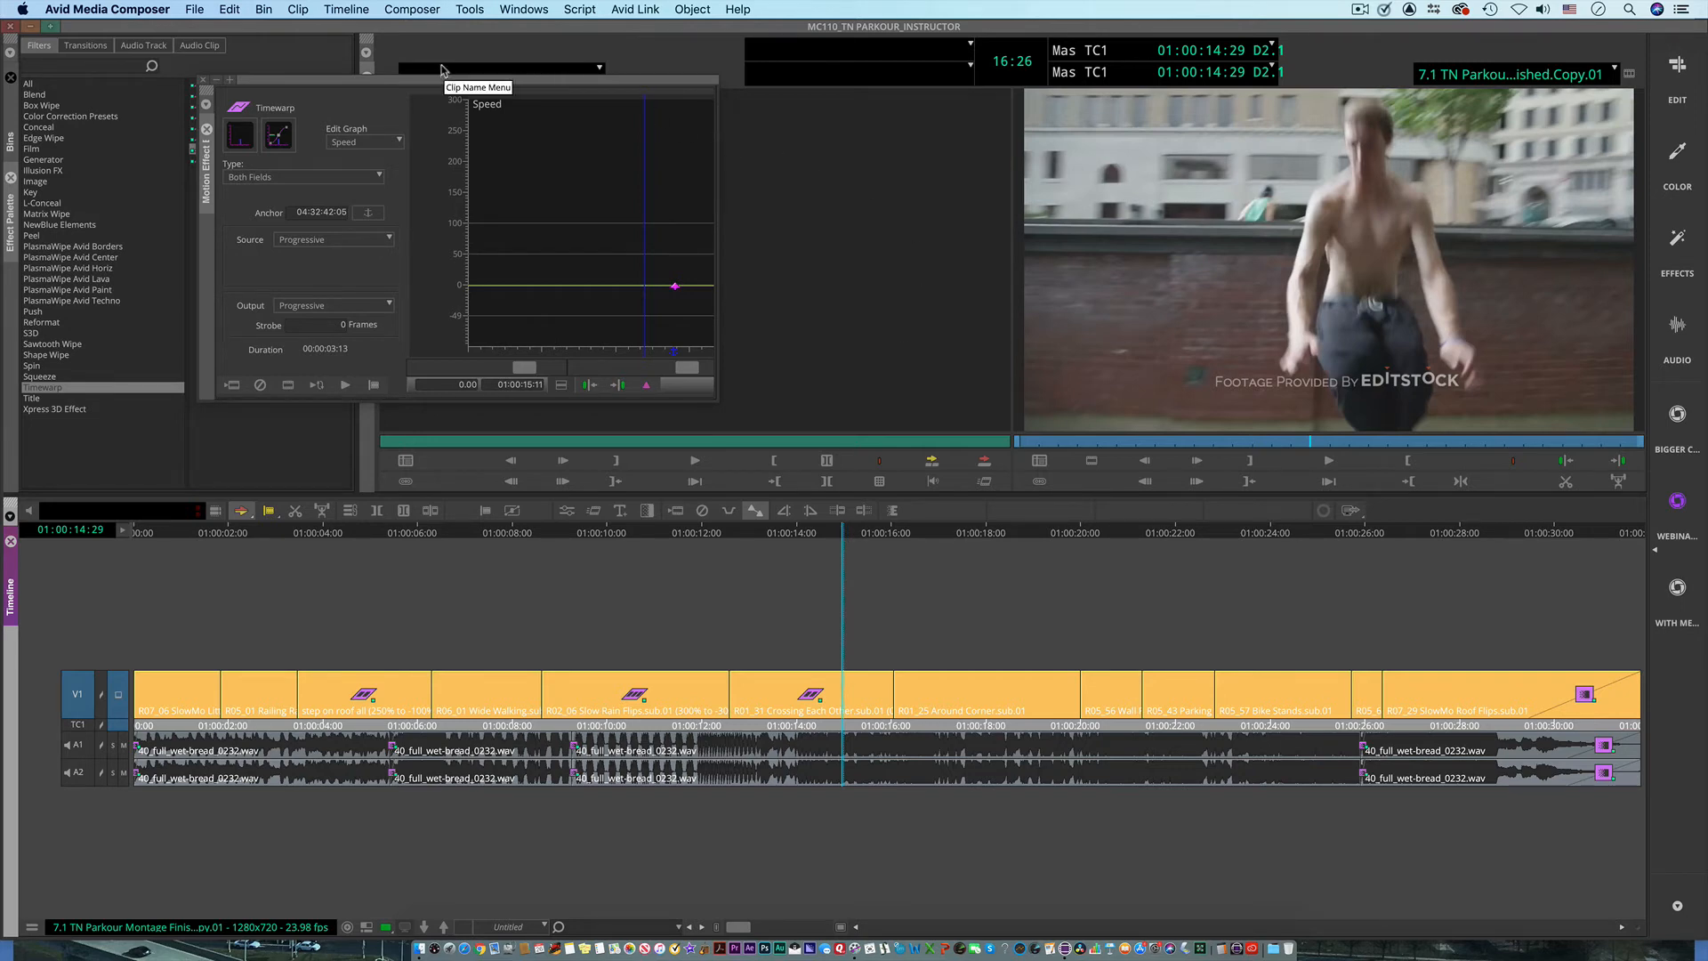
Step: Revert the Timewarp edits back through the earlier Remove Effect action using the undo history, and review the updated history
{"action": "left_click", "coordinate": [228, 10]}
{"action": "mouse_move", "coordinate": [242, 59]}
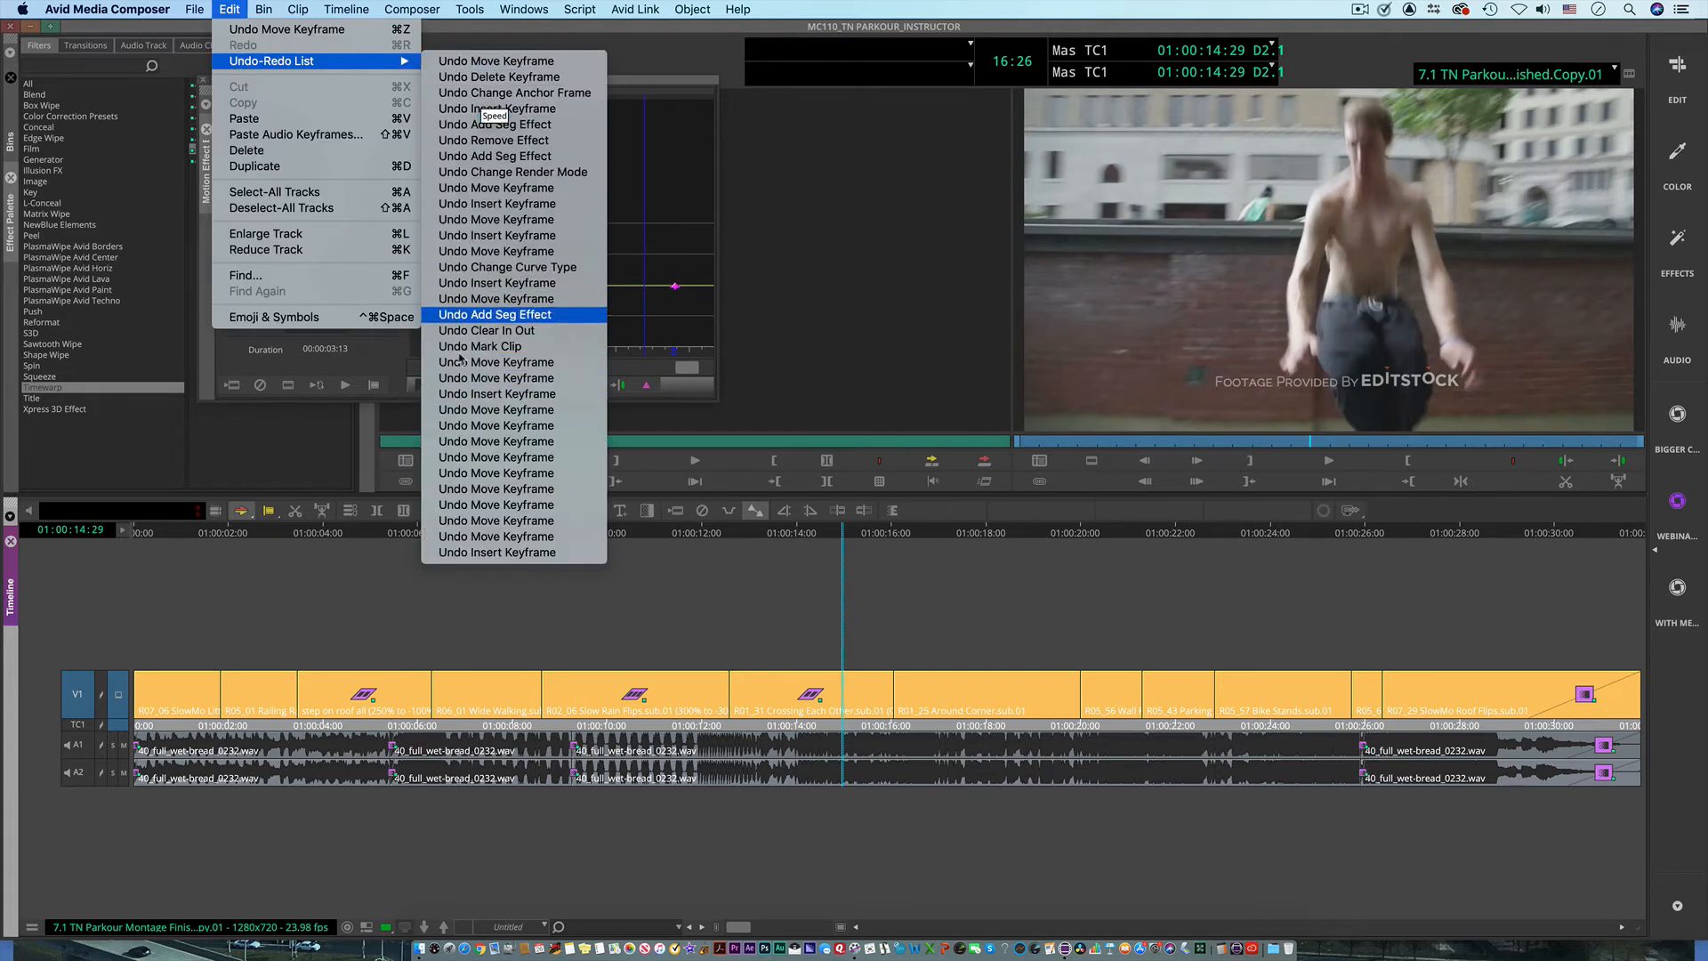
{"action": "left_click", "coordinate": [496, 140]}
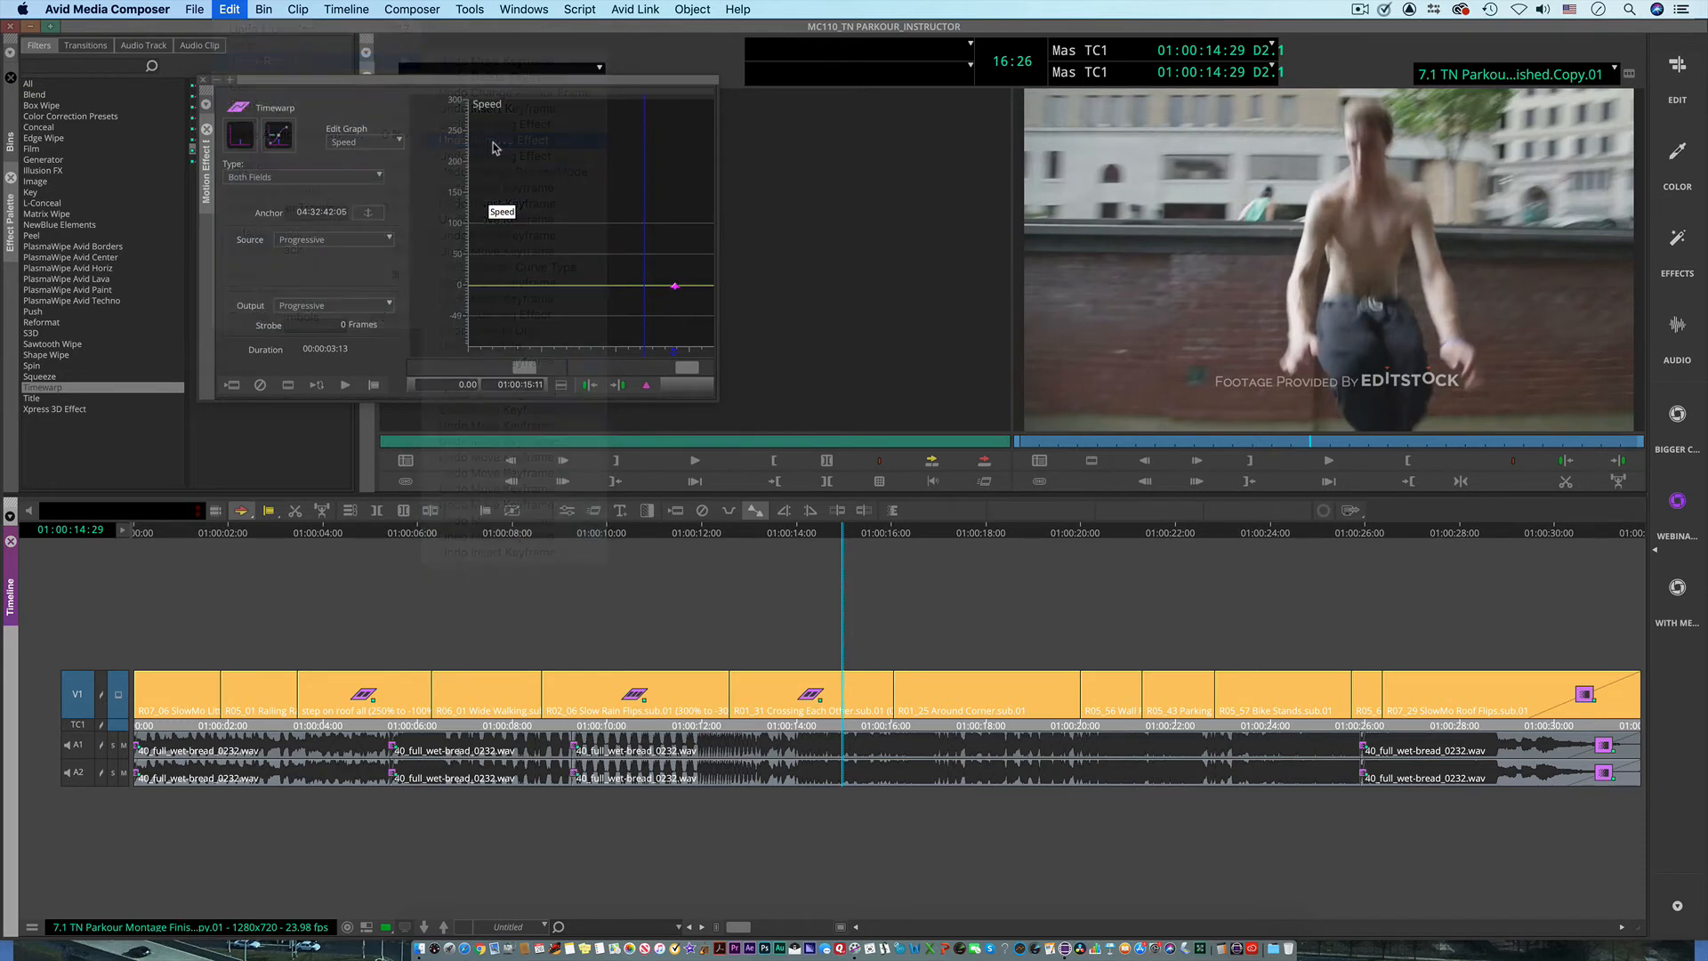
{"action": "left_click", "coordinate": [230, 9]}
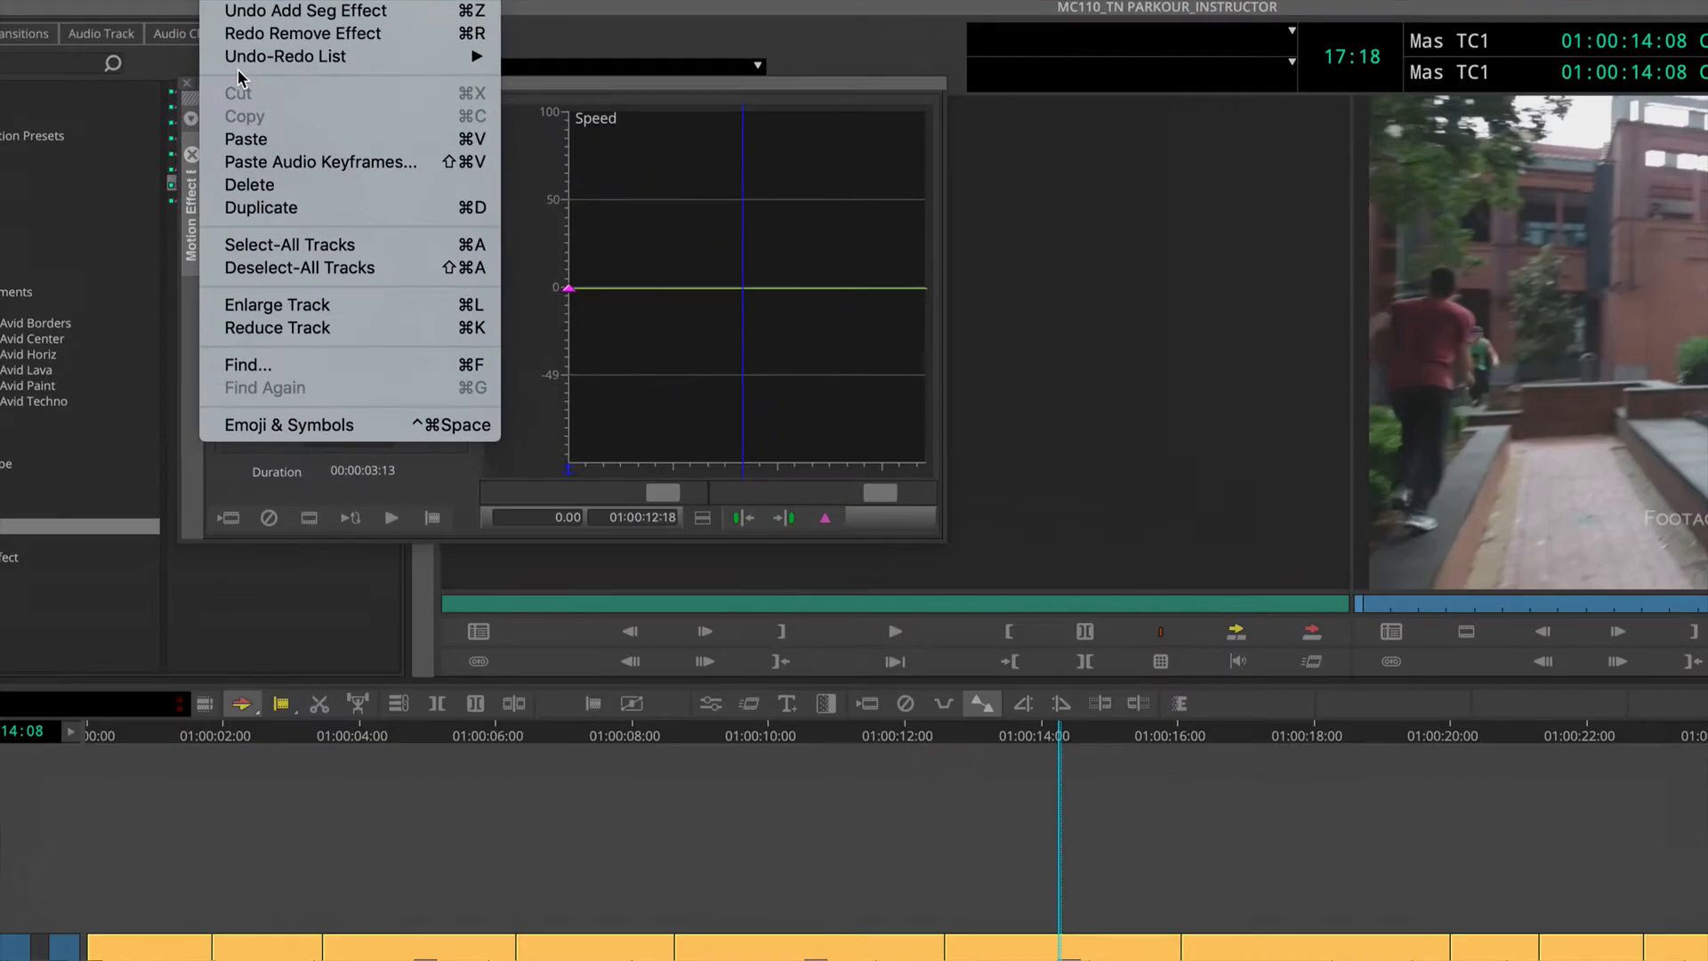
{"action": "mouse_move", "coordinate": [391, 60]}
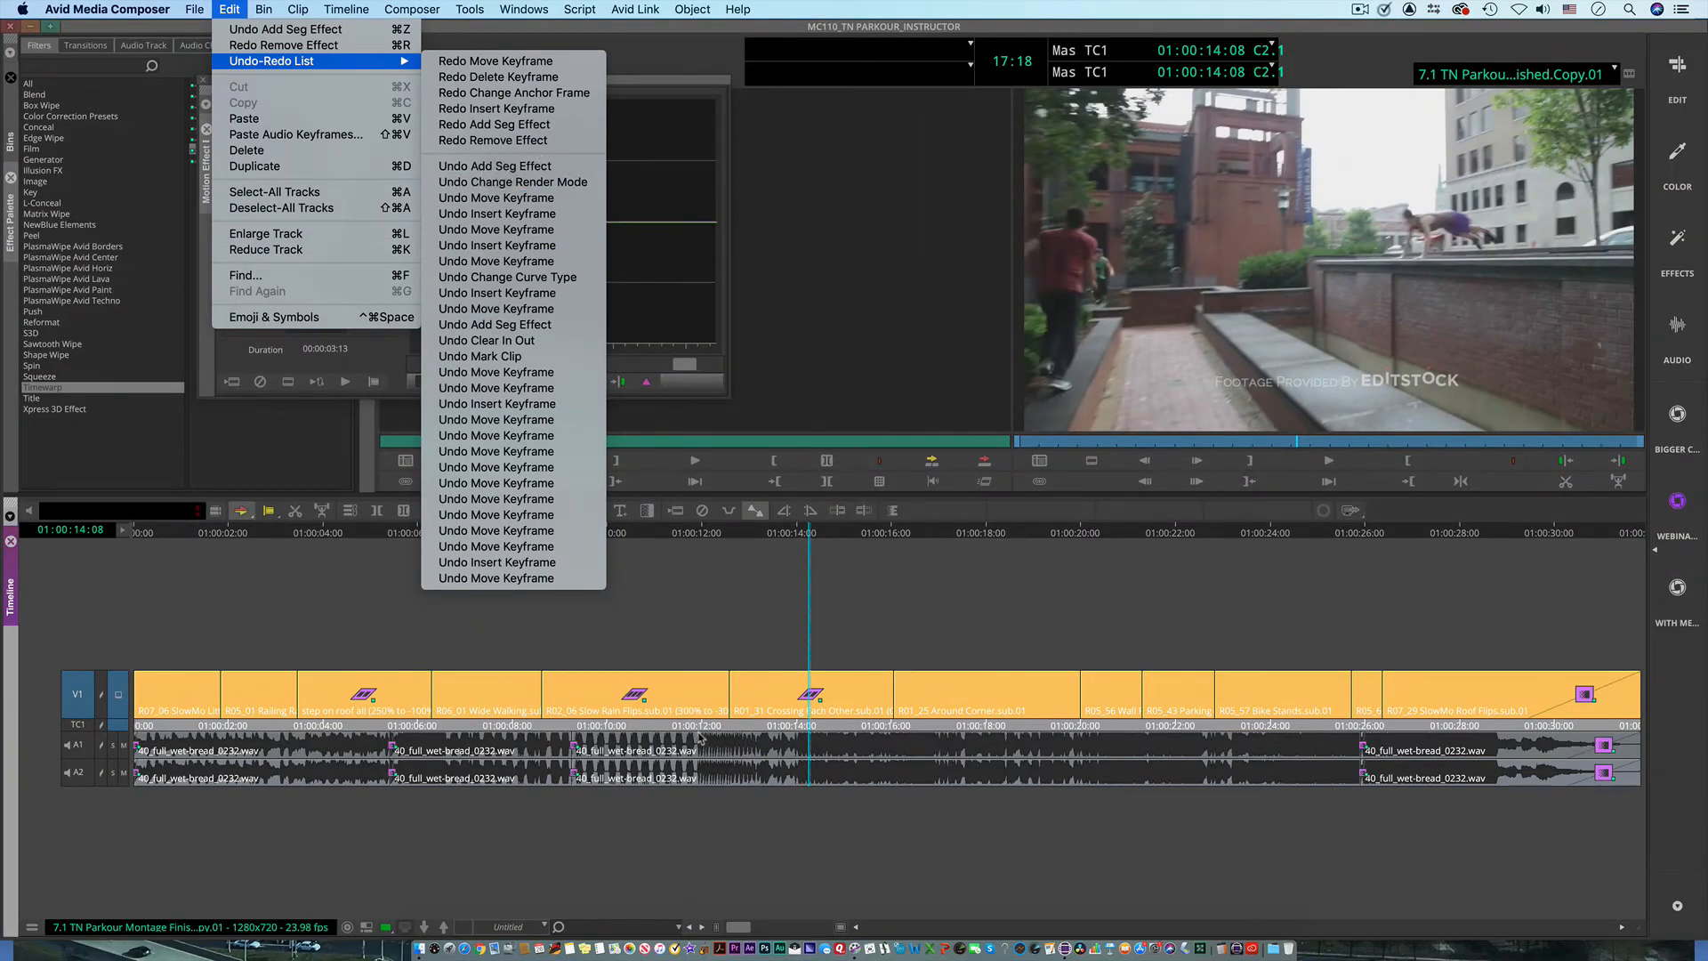
{"action": "left_click", "coordinate": [775, 605]}
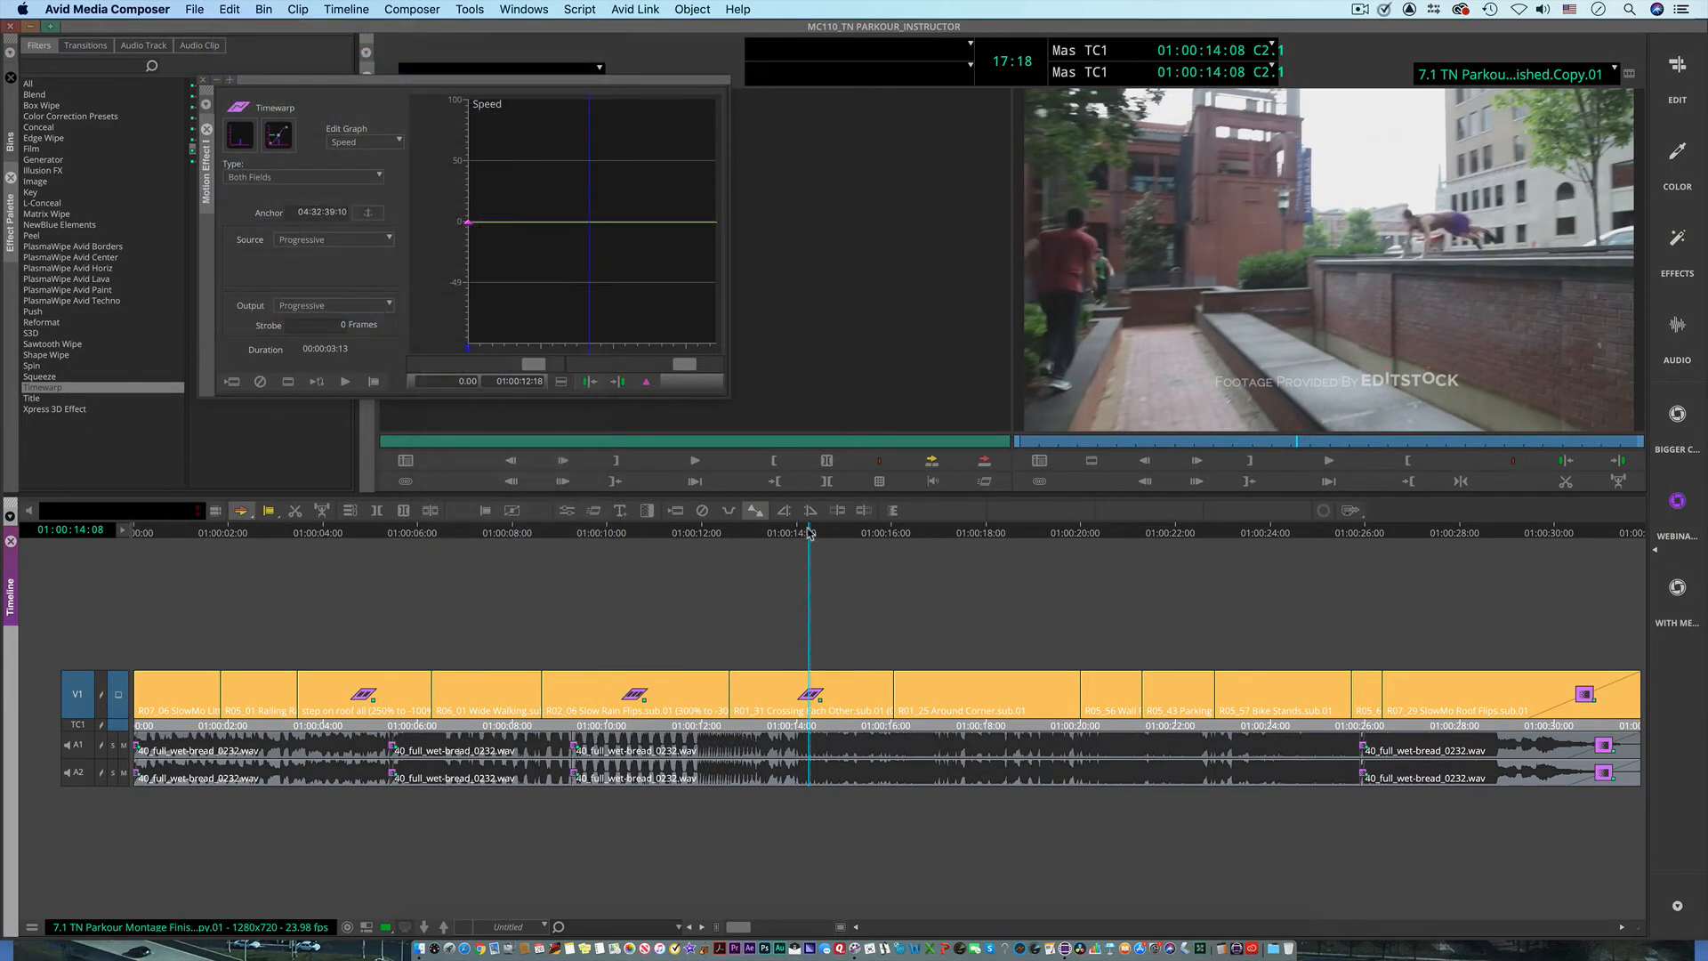
Step: Remove the Freeze Frame effect from the Crossing Each Other clip, keeping the playhead at 01:00:14:08
{"action": "mouse_move", "coordinate": [809, 532]}
{"action": "left_mouse_down"}
{"action": "mouse_move", "coordinate": [831, 534]}
{"action": "mouse_move", "coordinate": [797, 535]}
{"action": "mouse_move", "coordinate": [808, 557]}
{"action": "left_mouse_up"}
{"action": "left_click", "coordinate": [702, 509]}
{"action": "left_click", "coordinate": [797, 535]}
{"action": "left_click_drag", "start_coordinate": [797, 536], "coordinate": [809, 584]}
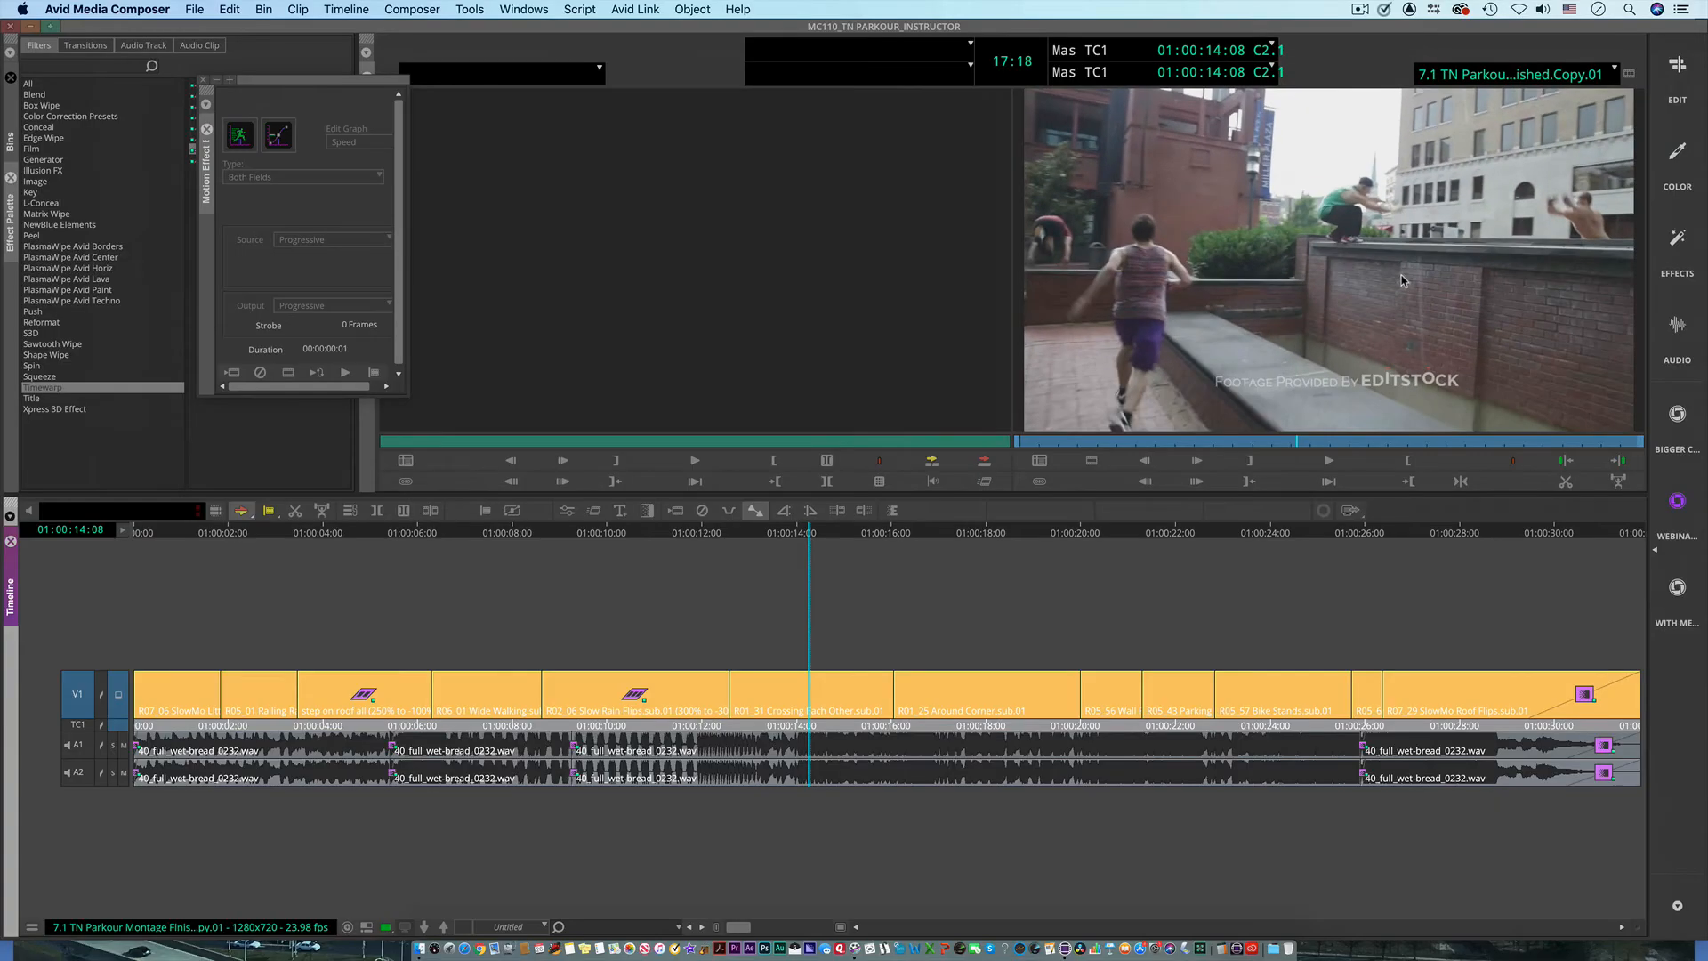
Step: Close the Motion Effect Editor, apply the Freeze Frame preset to the Crossing Each Other clip, and undo it
{"action": "left_click", "coordinate": [202, 80]}
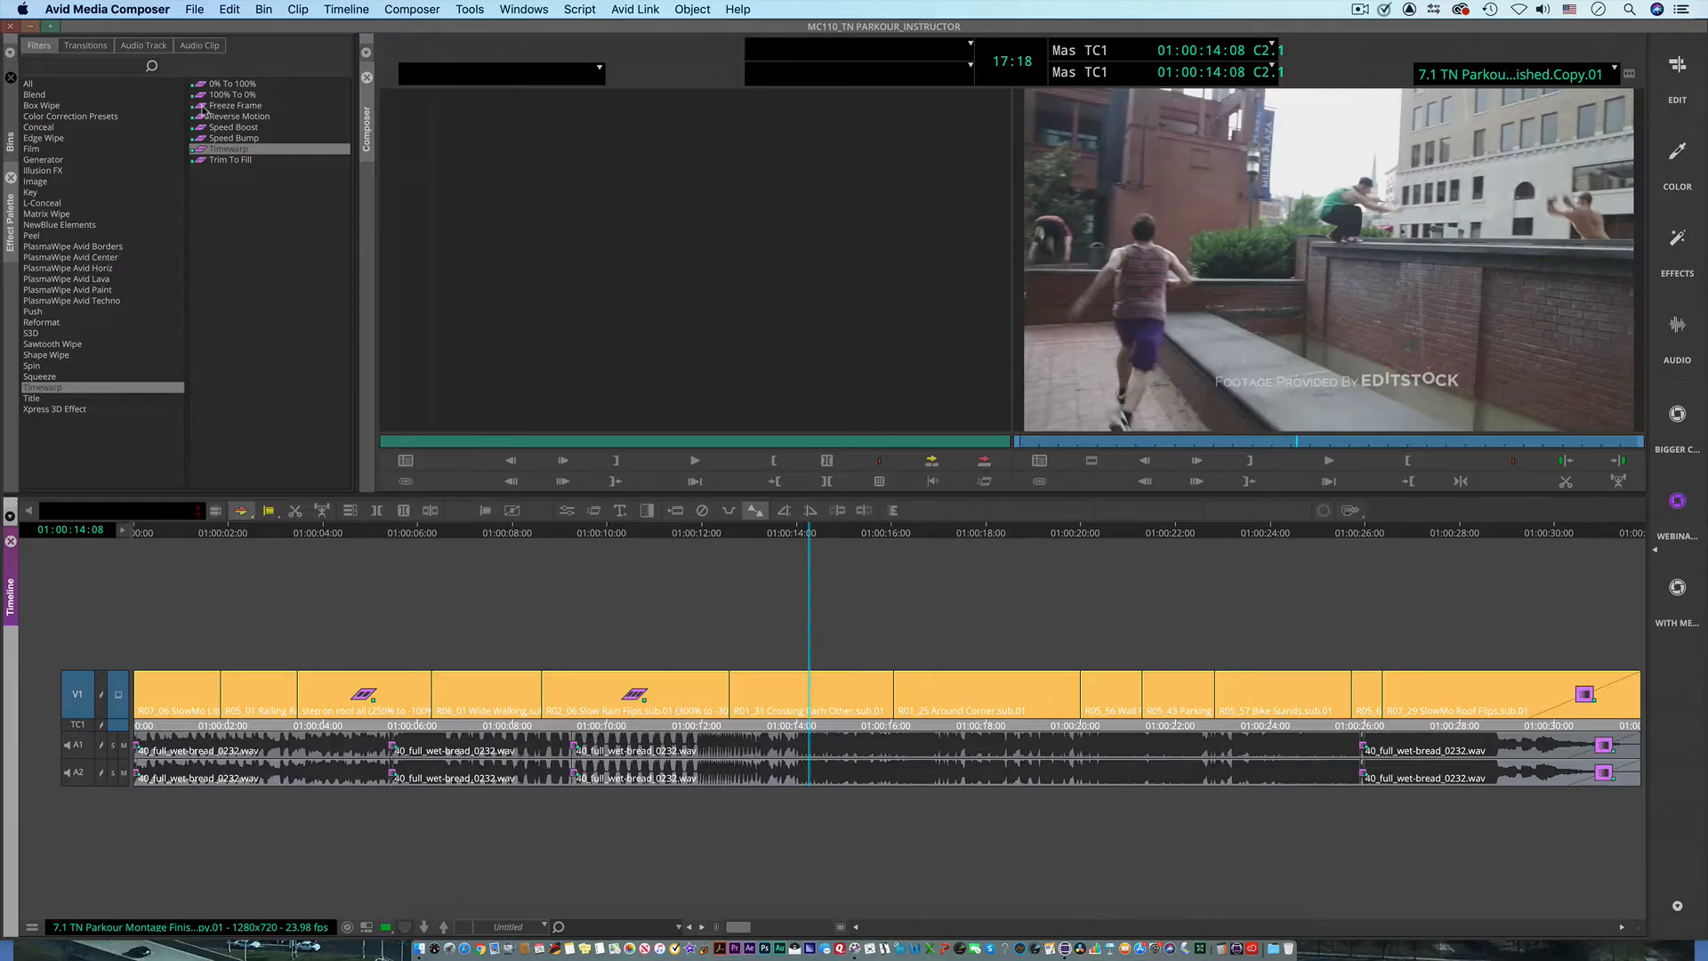
{"action": "left_click_drag", "start_coordinate": [202, 107], "coordinate": [636, 294]}
{"action": "left_click_drag", "start_coordinate": [800, 647], "coordinate": [802, 692]}
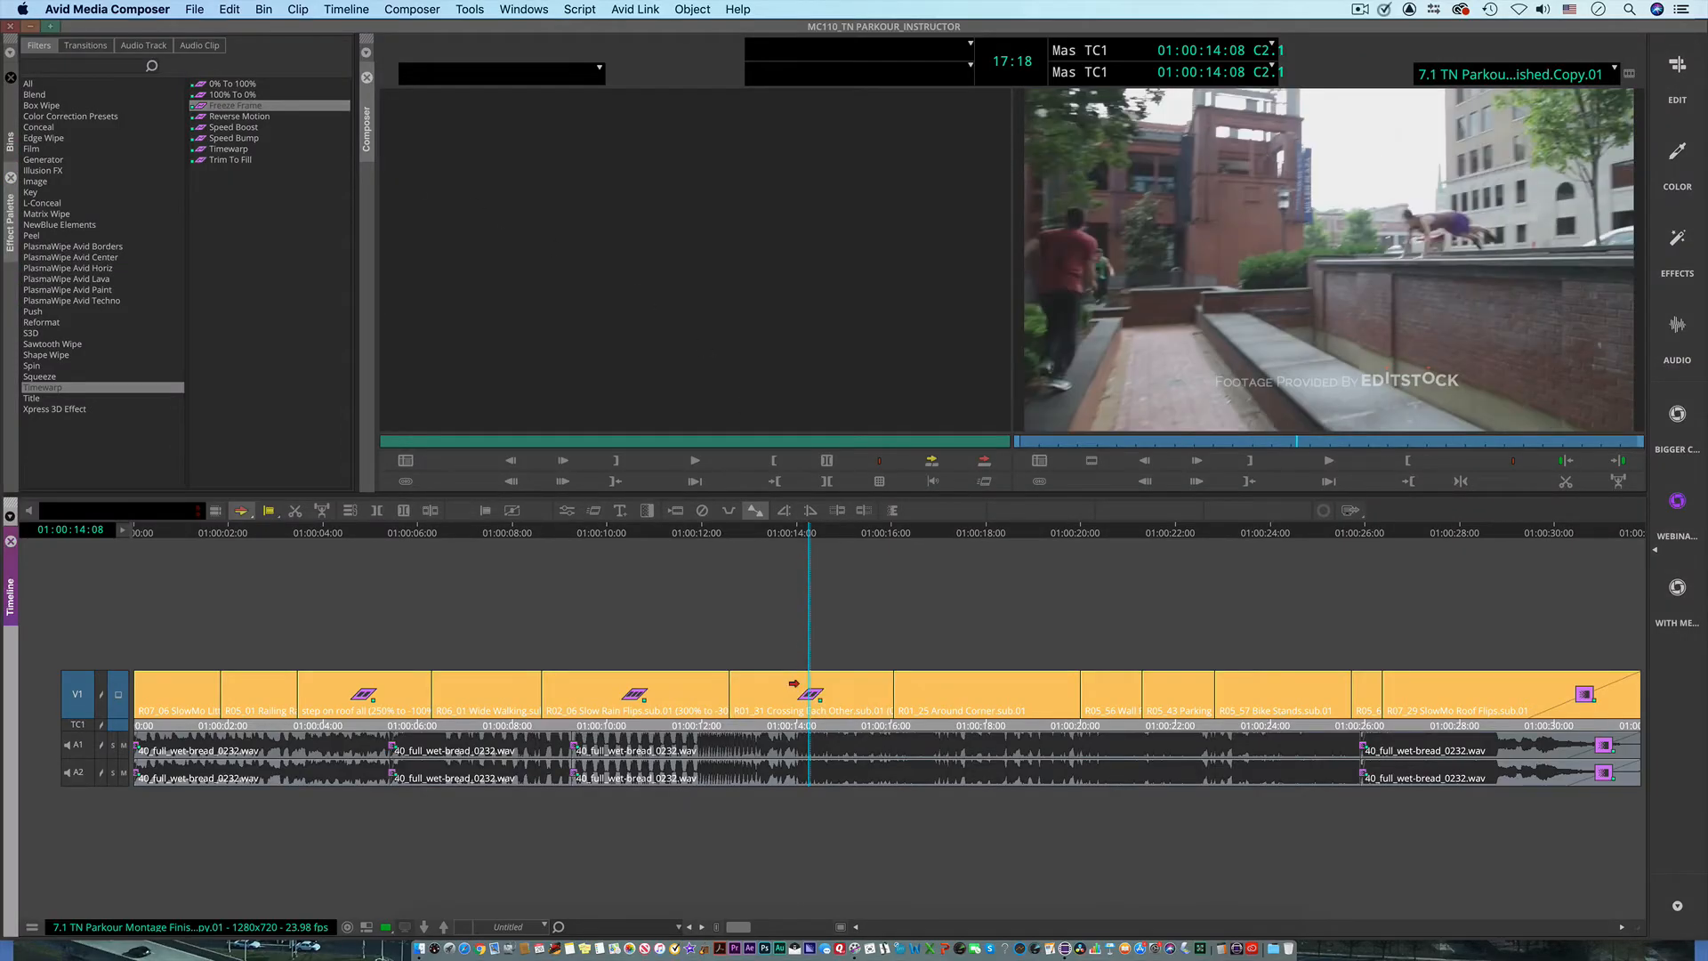
{"action": "mouse_move", "coordinate": [809, 536]}
{"action": "left_mouse_down"}
{"action": "mouse_move", "coordinate": [731, 534]}
{"action": "mouse_move", "coordinate": [812, 541]}
{"action": "left_mouse_up"}
{"action": "key", "text": "super+z"}
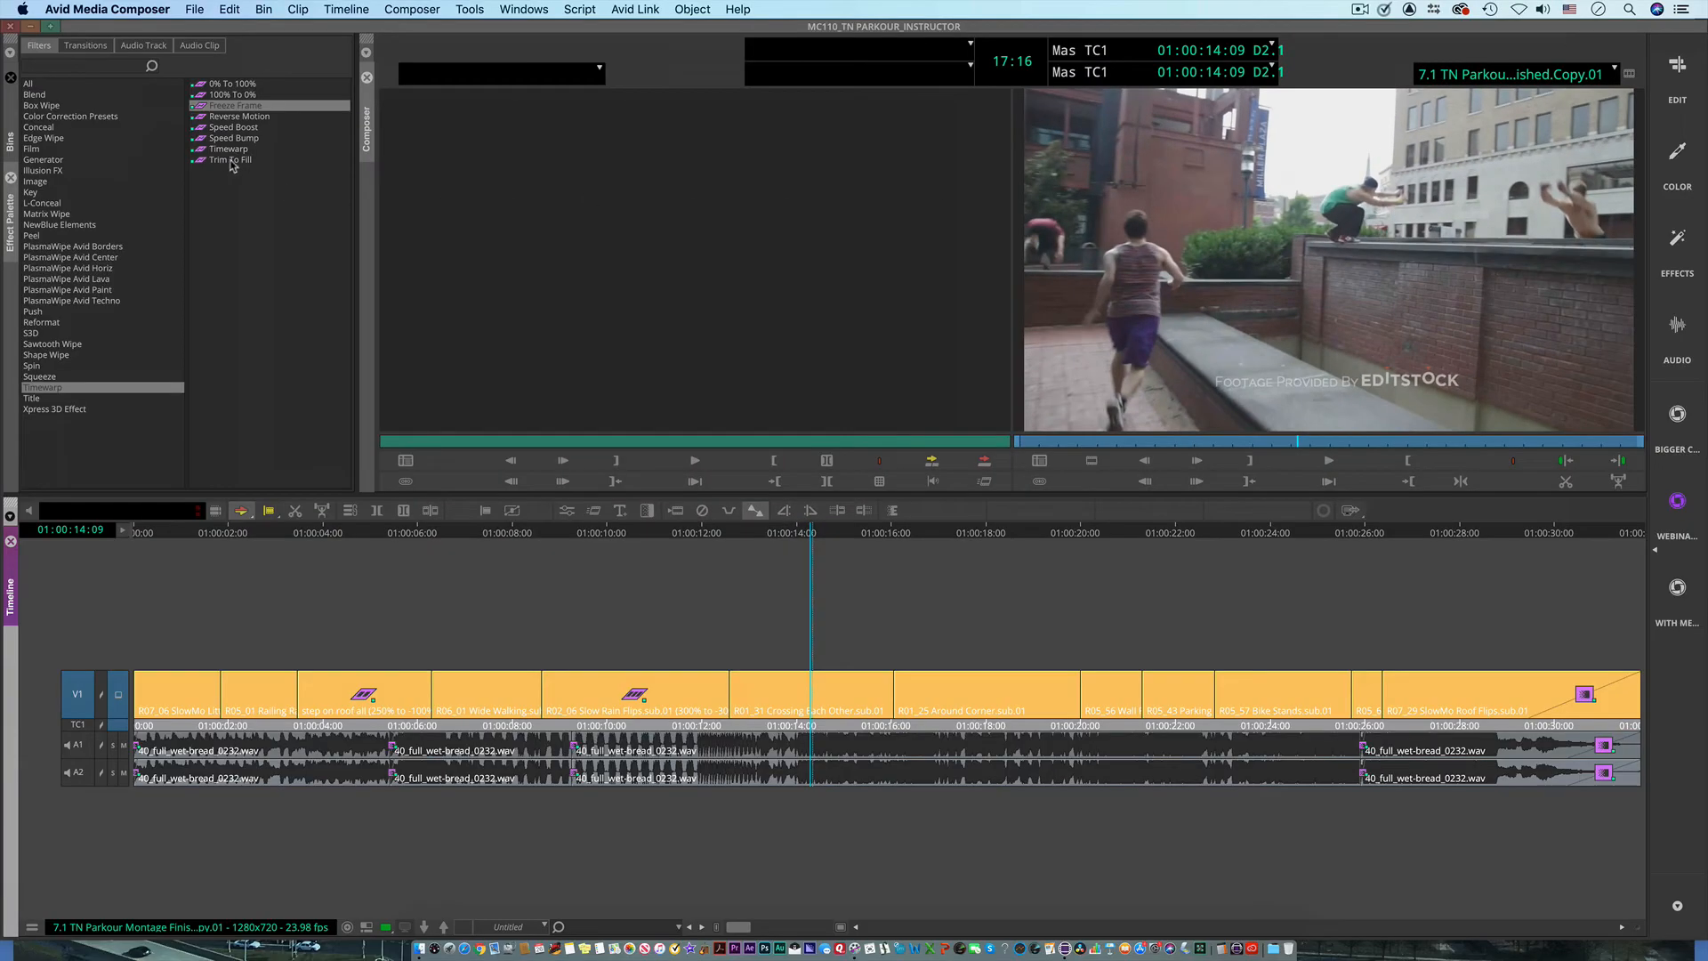
Step: Apply the Timewarp preset to the Crossing Each Other clip and open its speed graph for editing
{"action": "left_click_drag", "start_coordinate": [203, 152], "coordinate": [414, 203]}
{"action": "left_click_drag", "start_coordinate": [774, 644], "coordinate": [788, 693]}
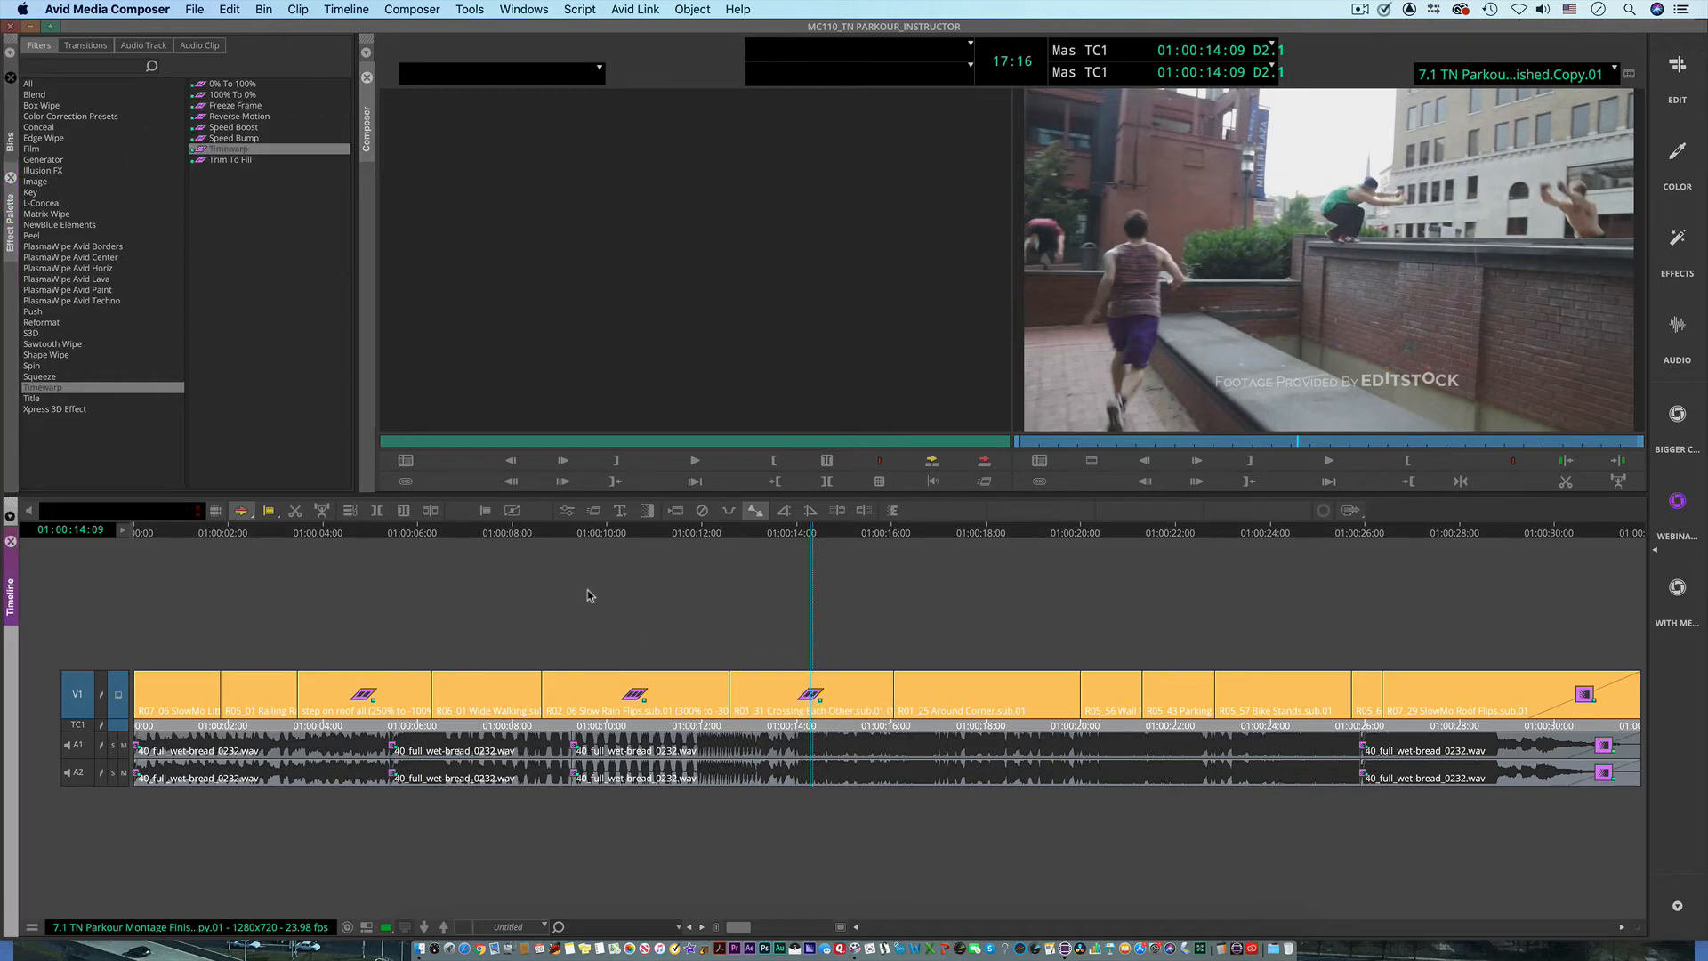
{"action": "left_click", "coordinate": [566, 509]}
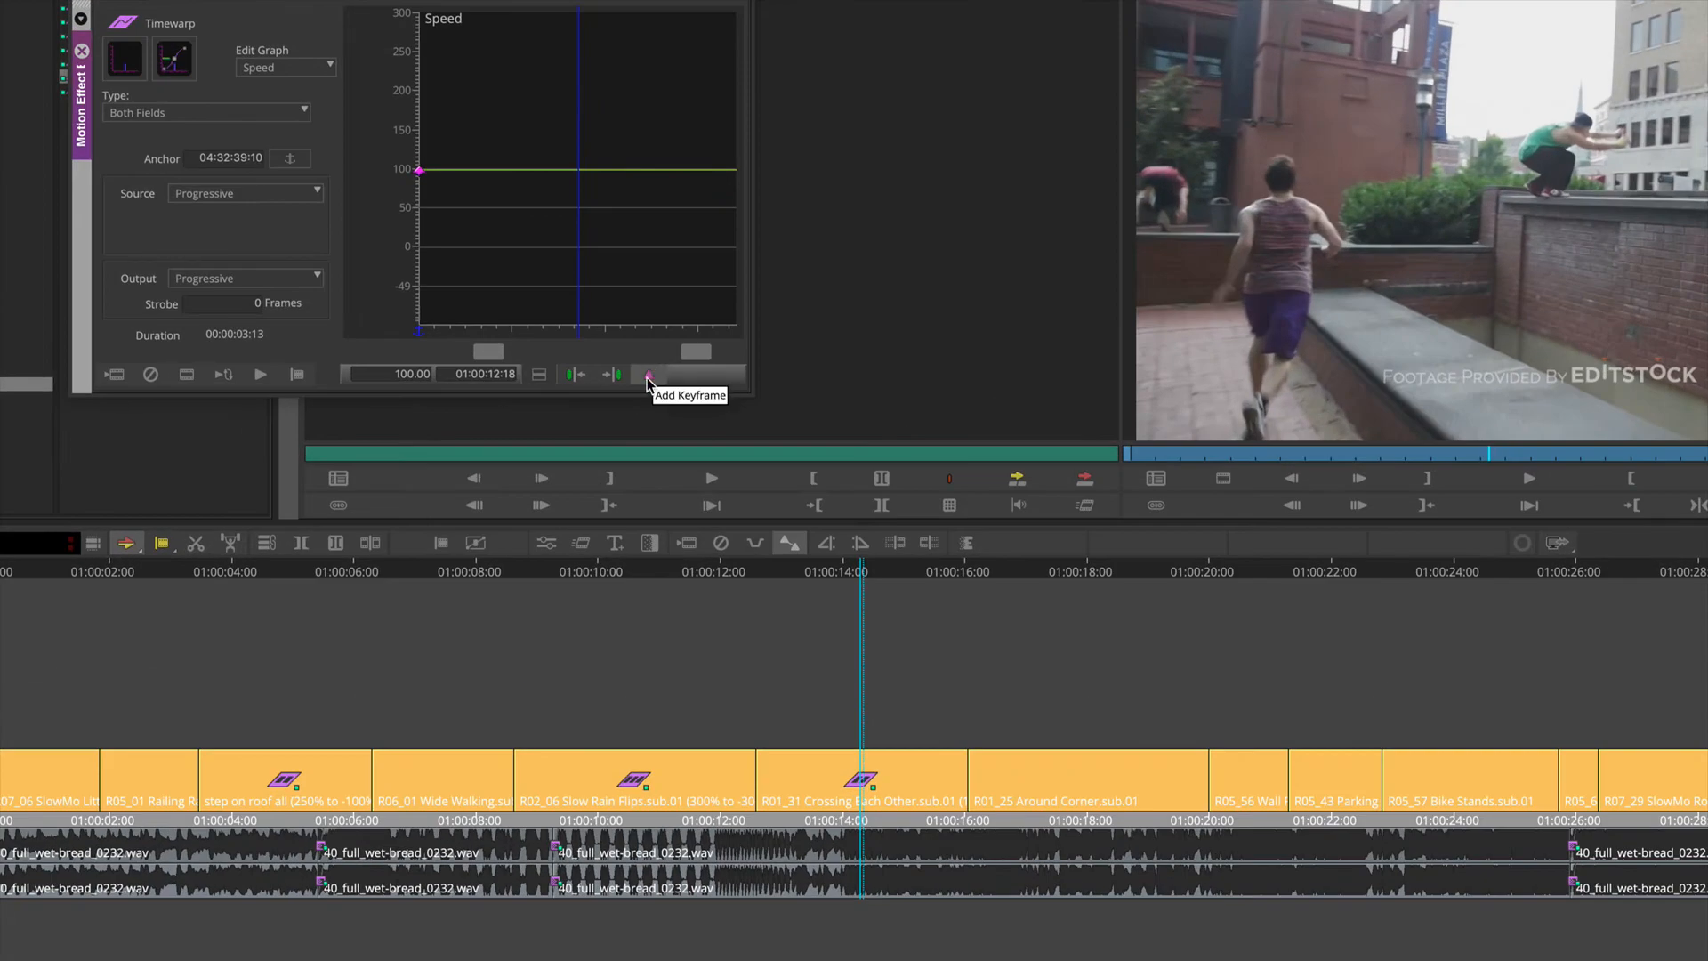
Step: Add an anchored speed keyframe at 01:00:14:09 in the Crossing Each Other clip and delete the keyframe at its start
{"action": "left_click", "coordinate": [648, 378]}
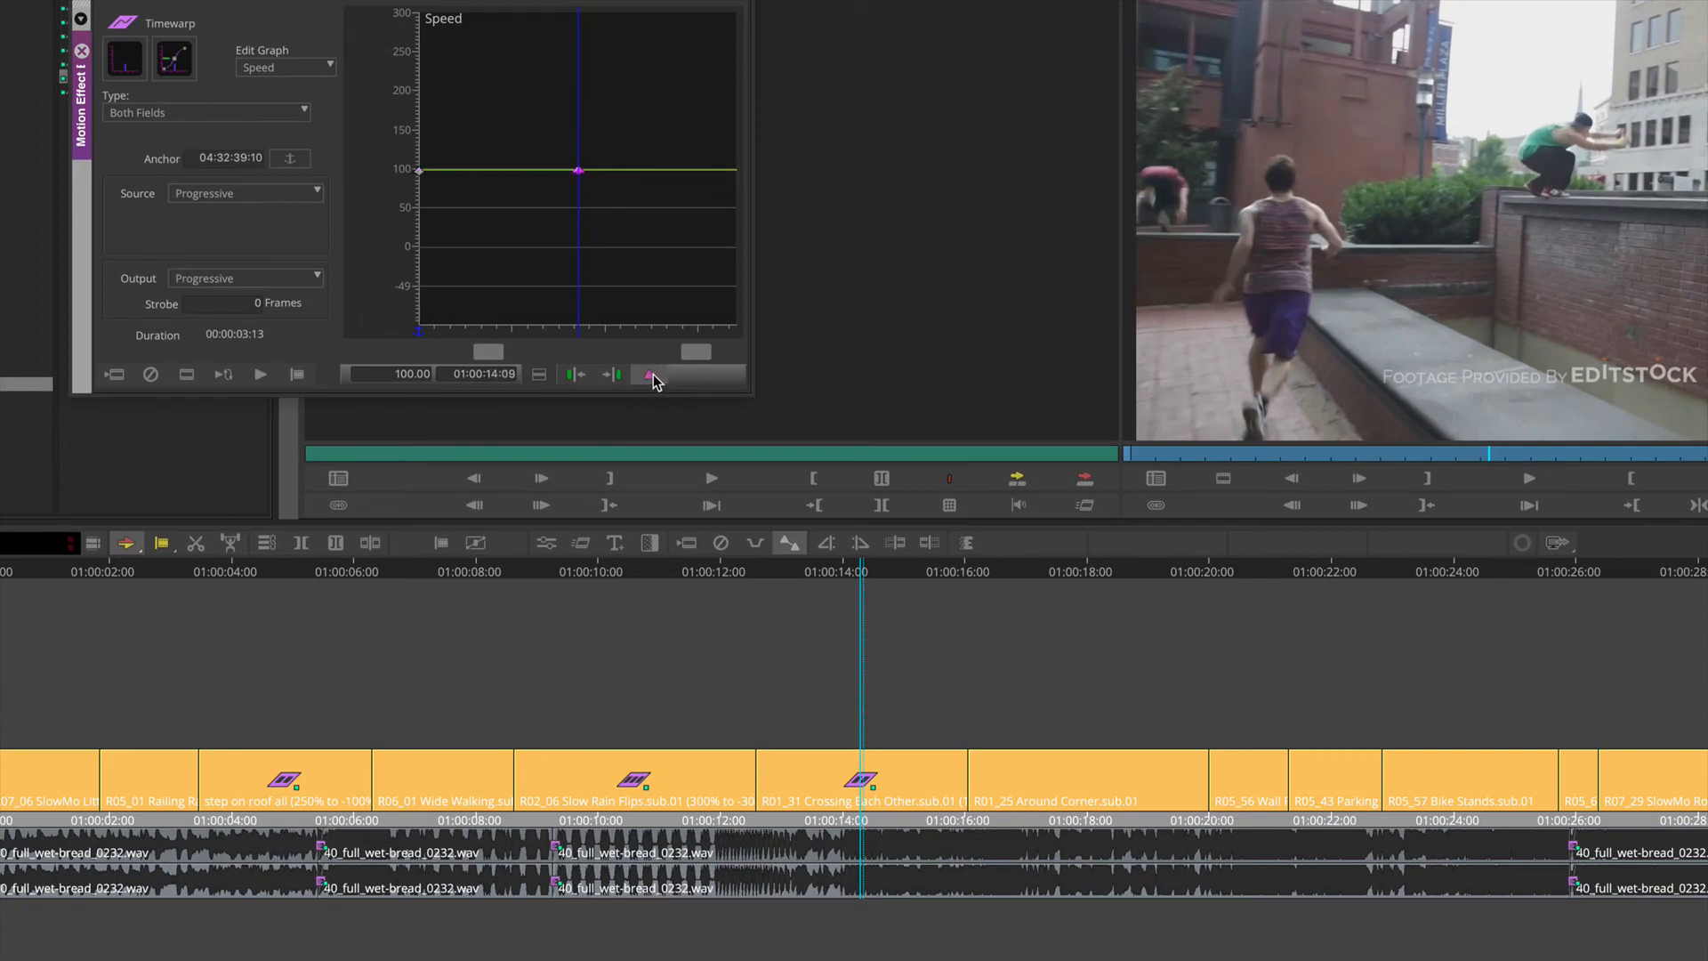
{"action": "left_click", "coordinate": [294, 160]}
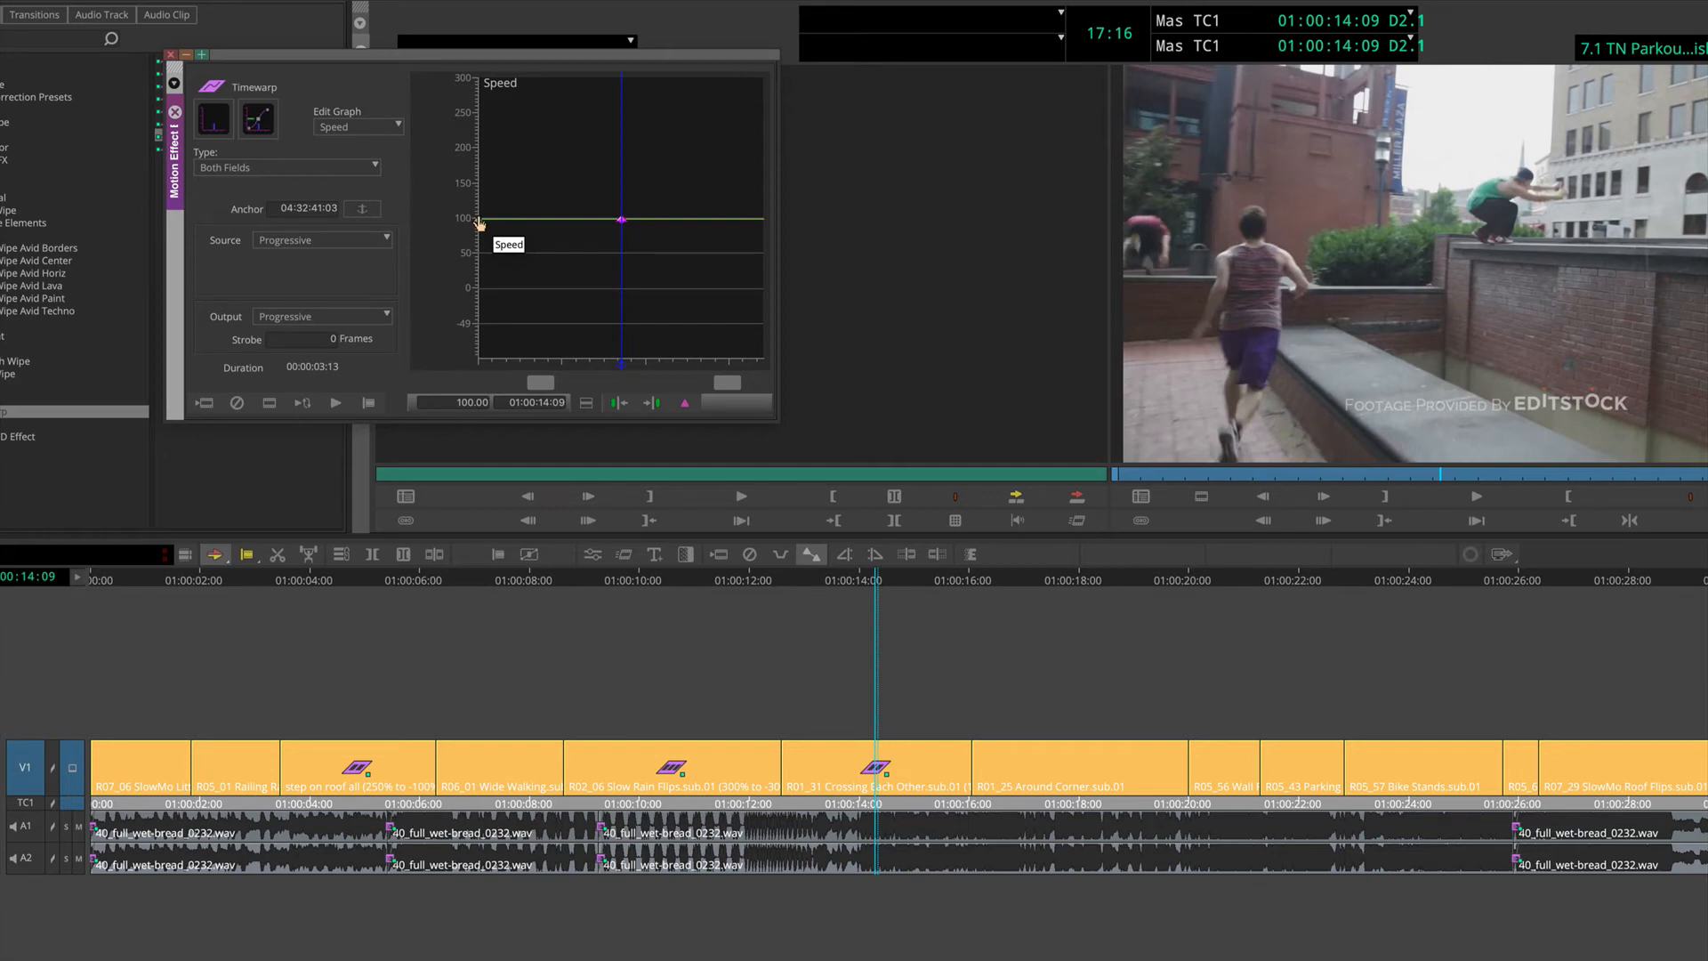
{"action": "left_click", "coordinate": [479, 221]}
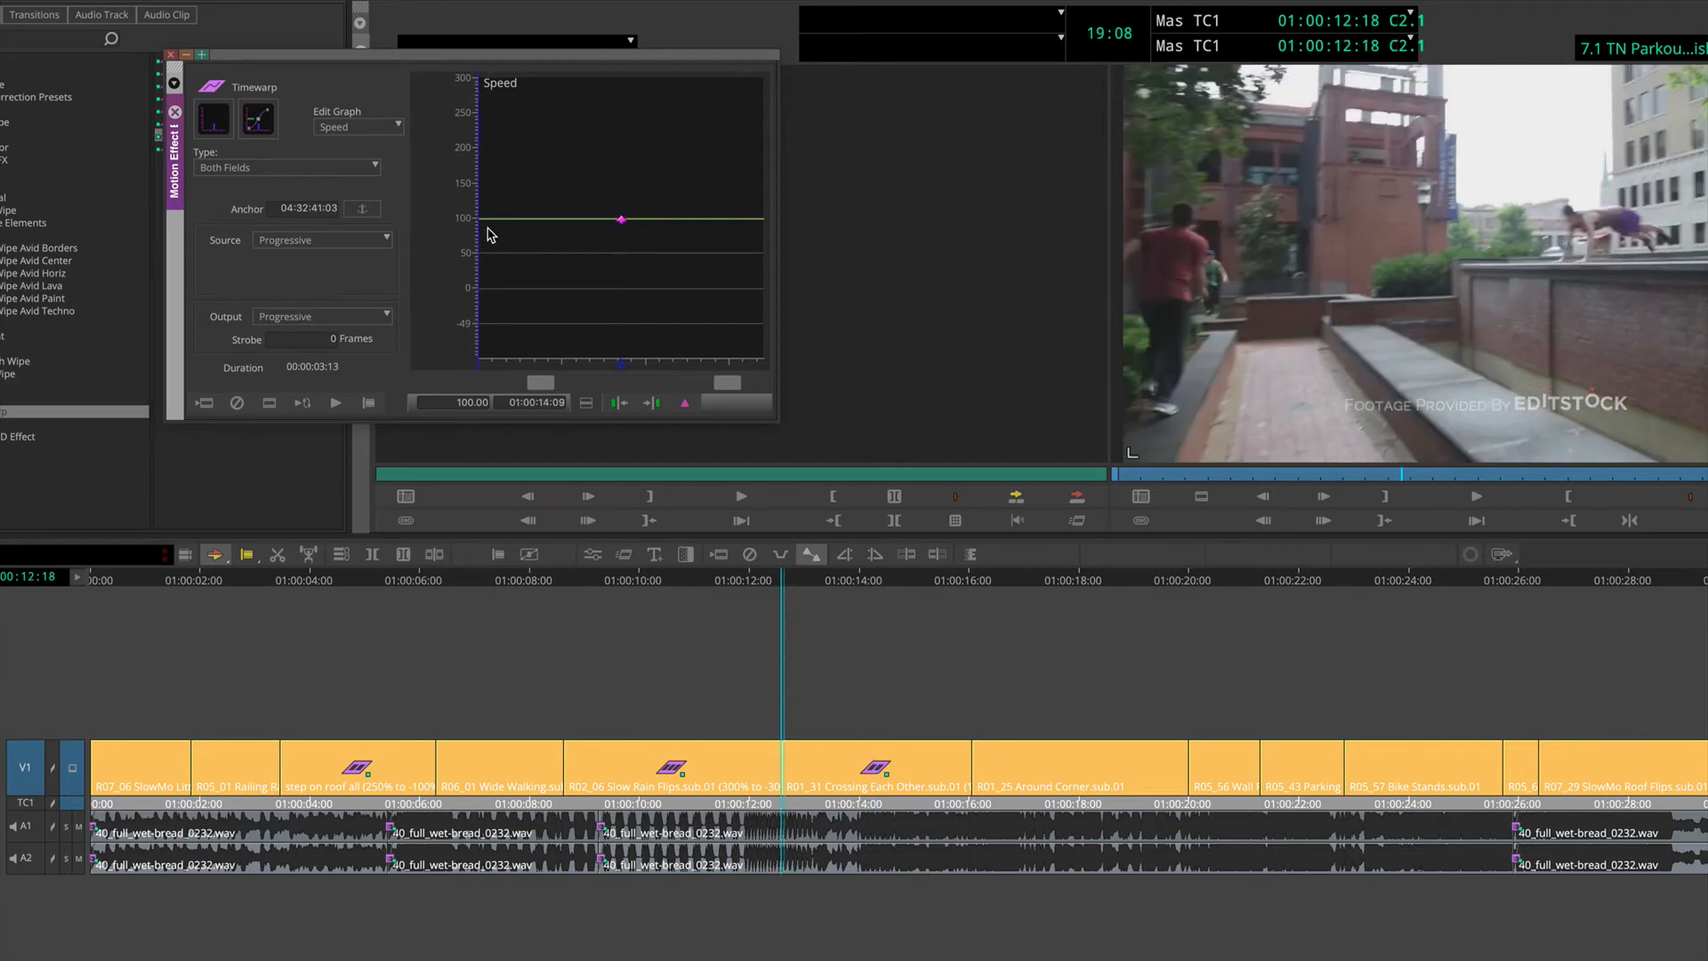
Step: Set the speed keyframe at 01:00:14:09 to 0
{"action": "left_click", "coordinate": [621, 221]}
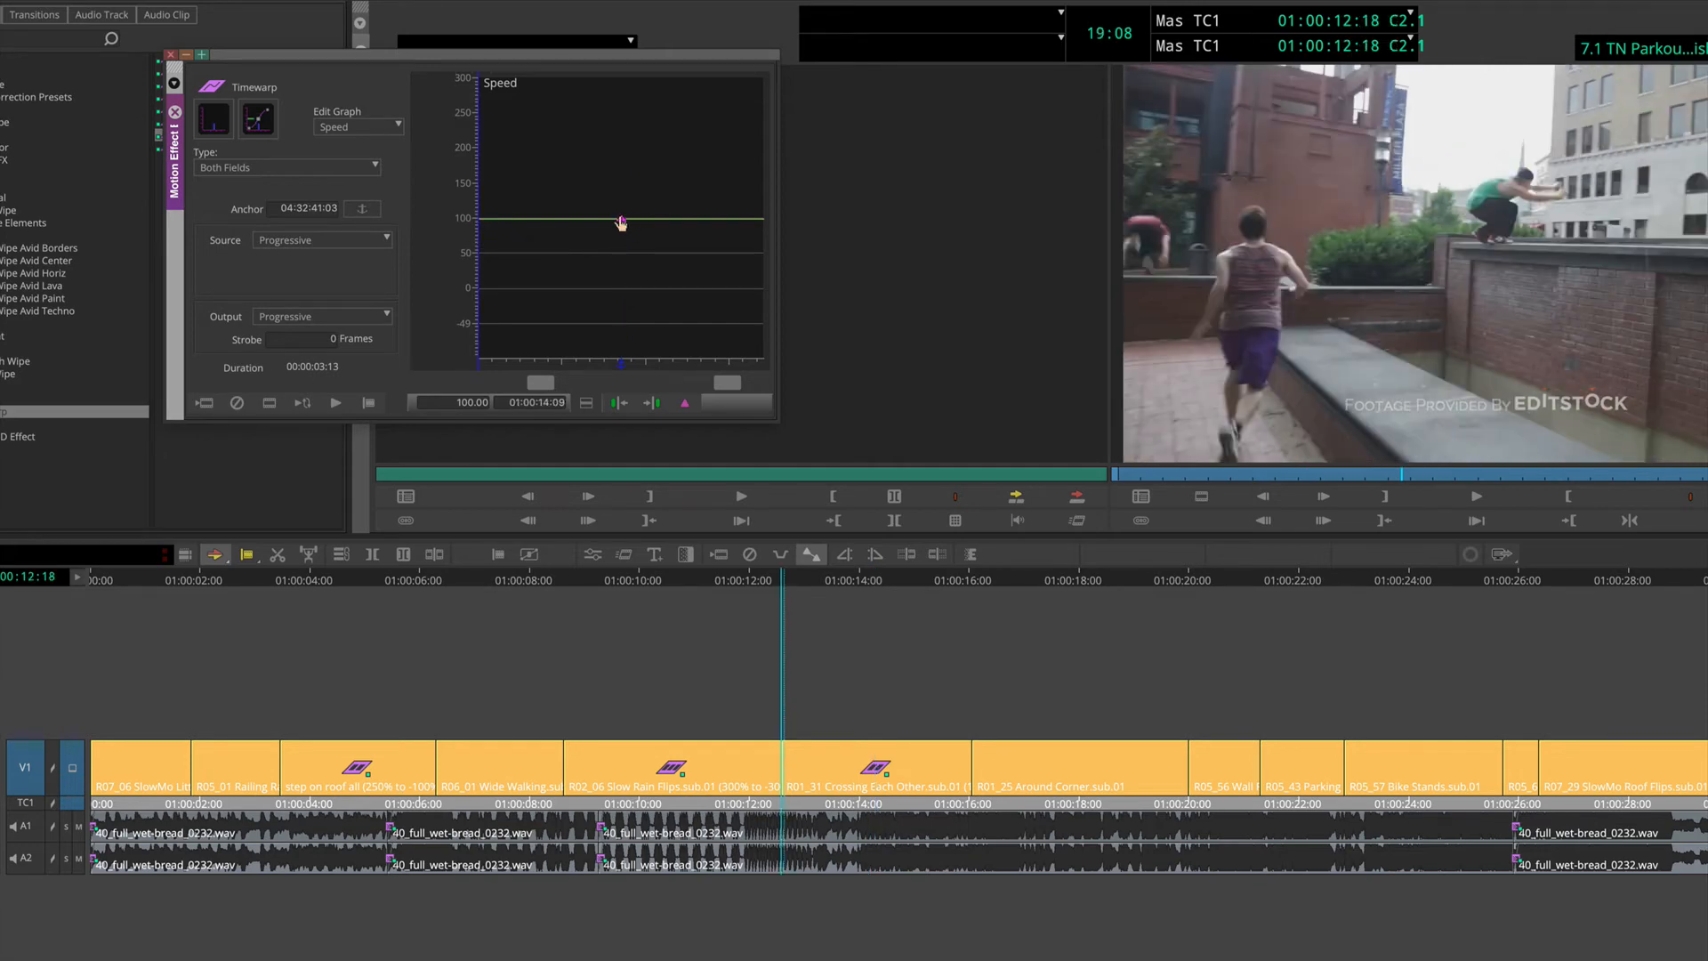
{"action": "left_click_drag", "start_coordinate": [621, 222], "coordinate": [622, 293]}
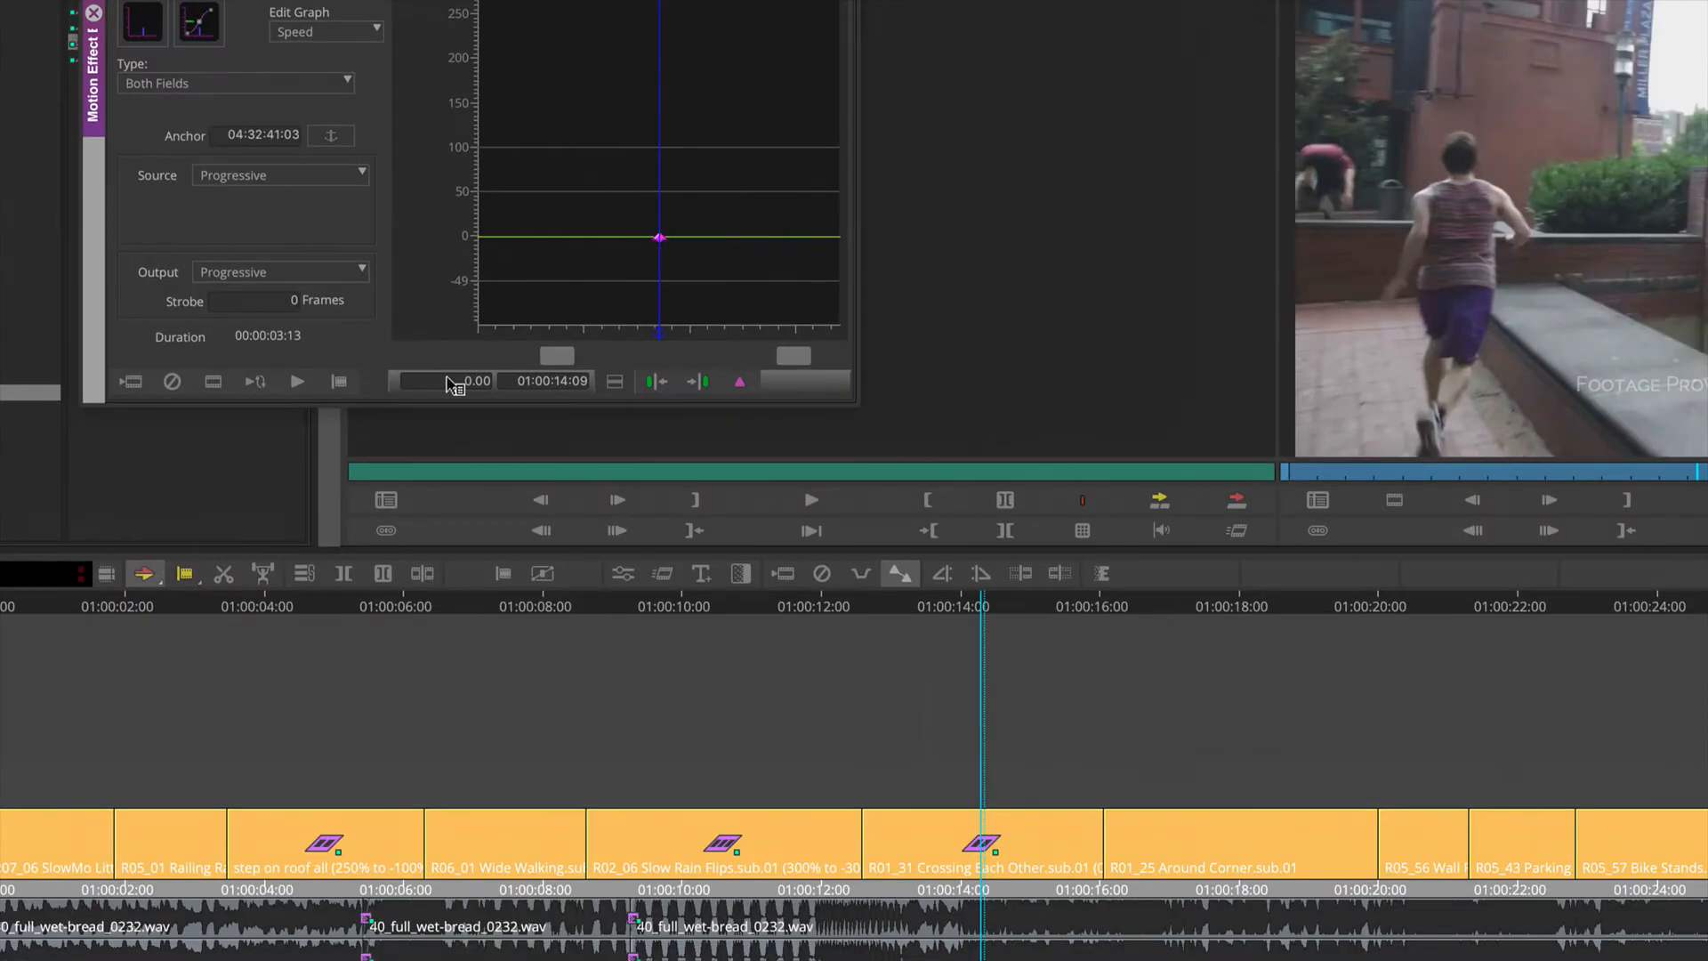
{"action": "left_click", "coordinate": [446, 378]}
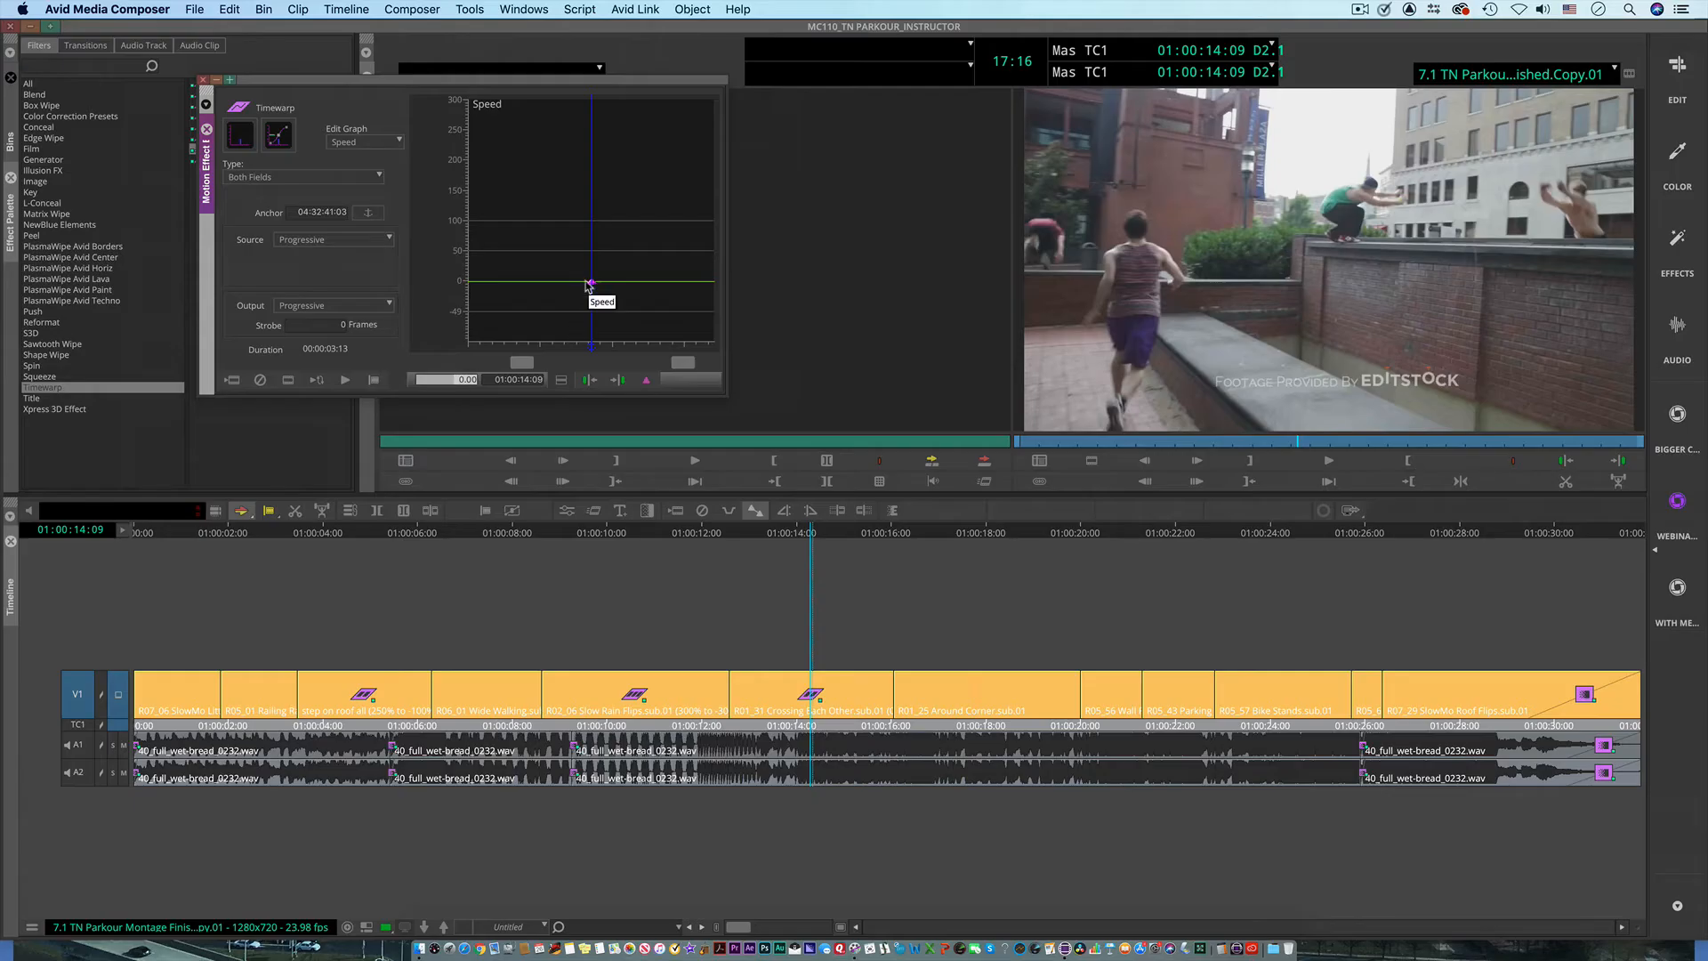
Step: Play the frozen Crossing Each Other clip from near its start, and undo the last speed change
{"action": "left_click", "coordinate": [778, 534]}
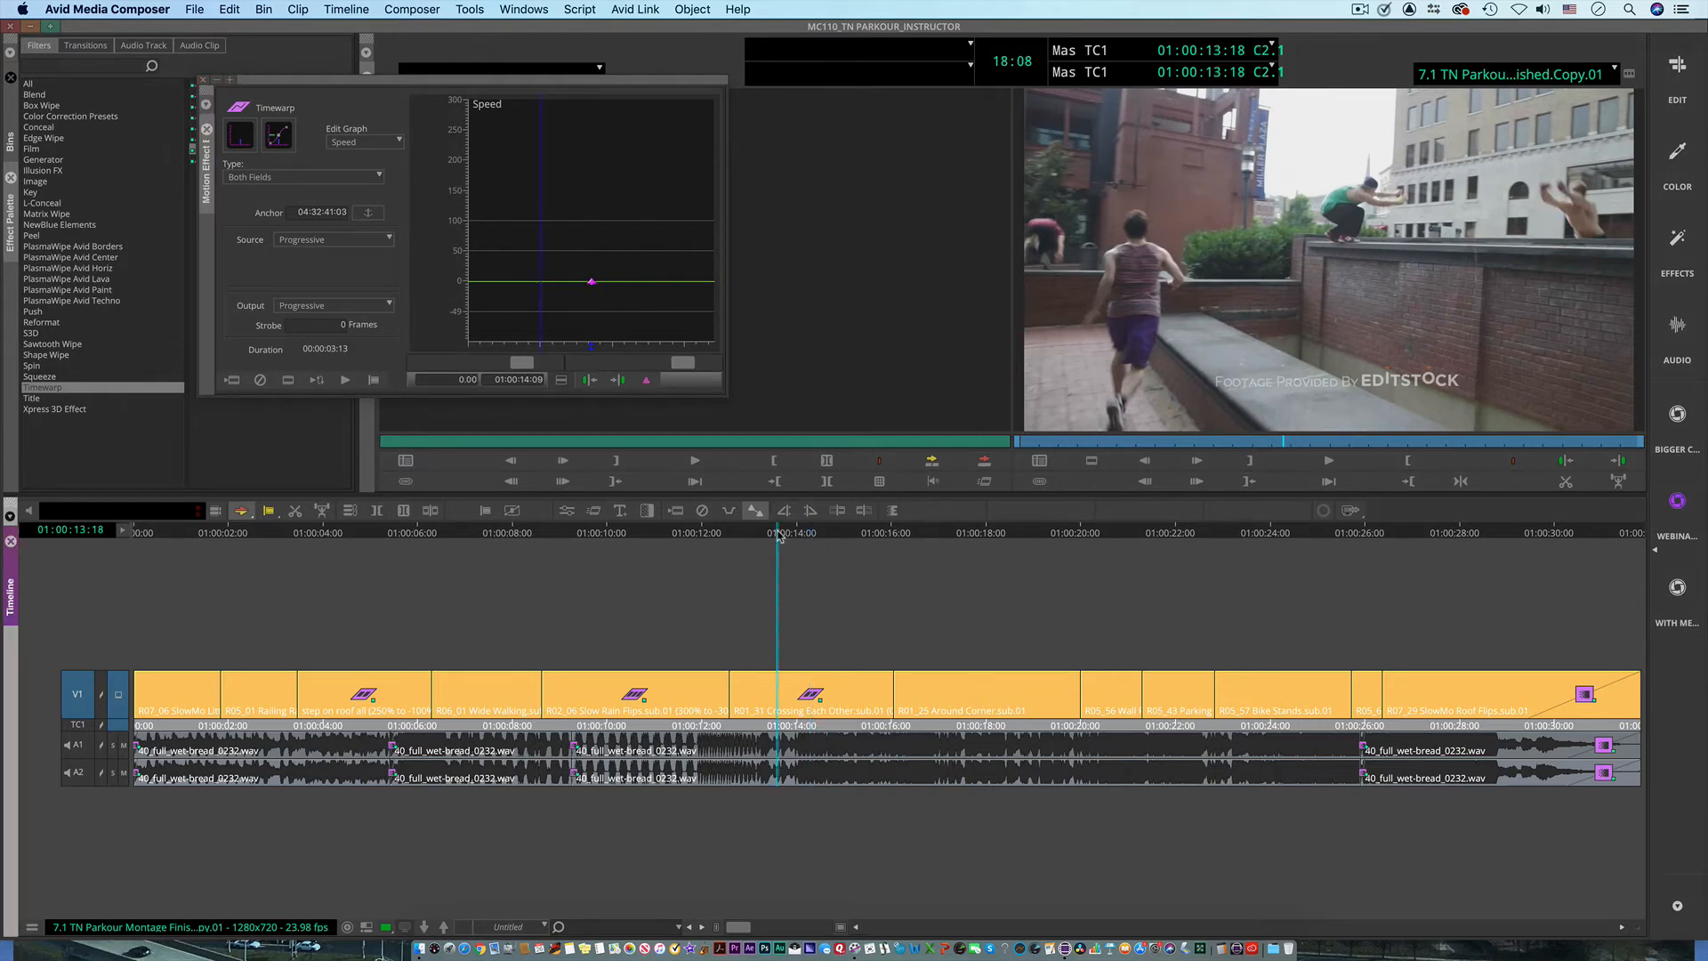
{"action": "left_click_drag", "start_coordinate": [778, 534], "coordinate": [737, 542]}
{"action": "key", "text": "space"}
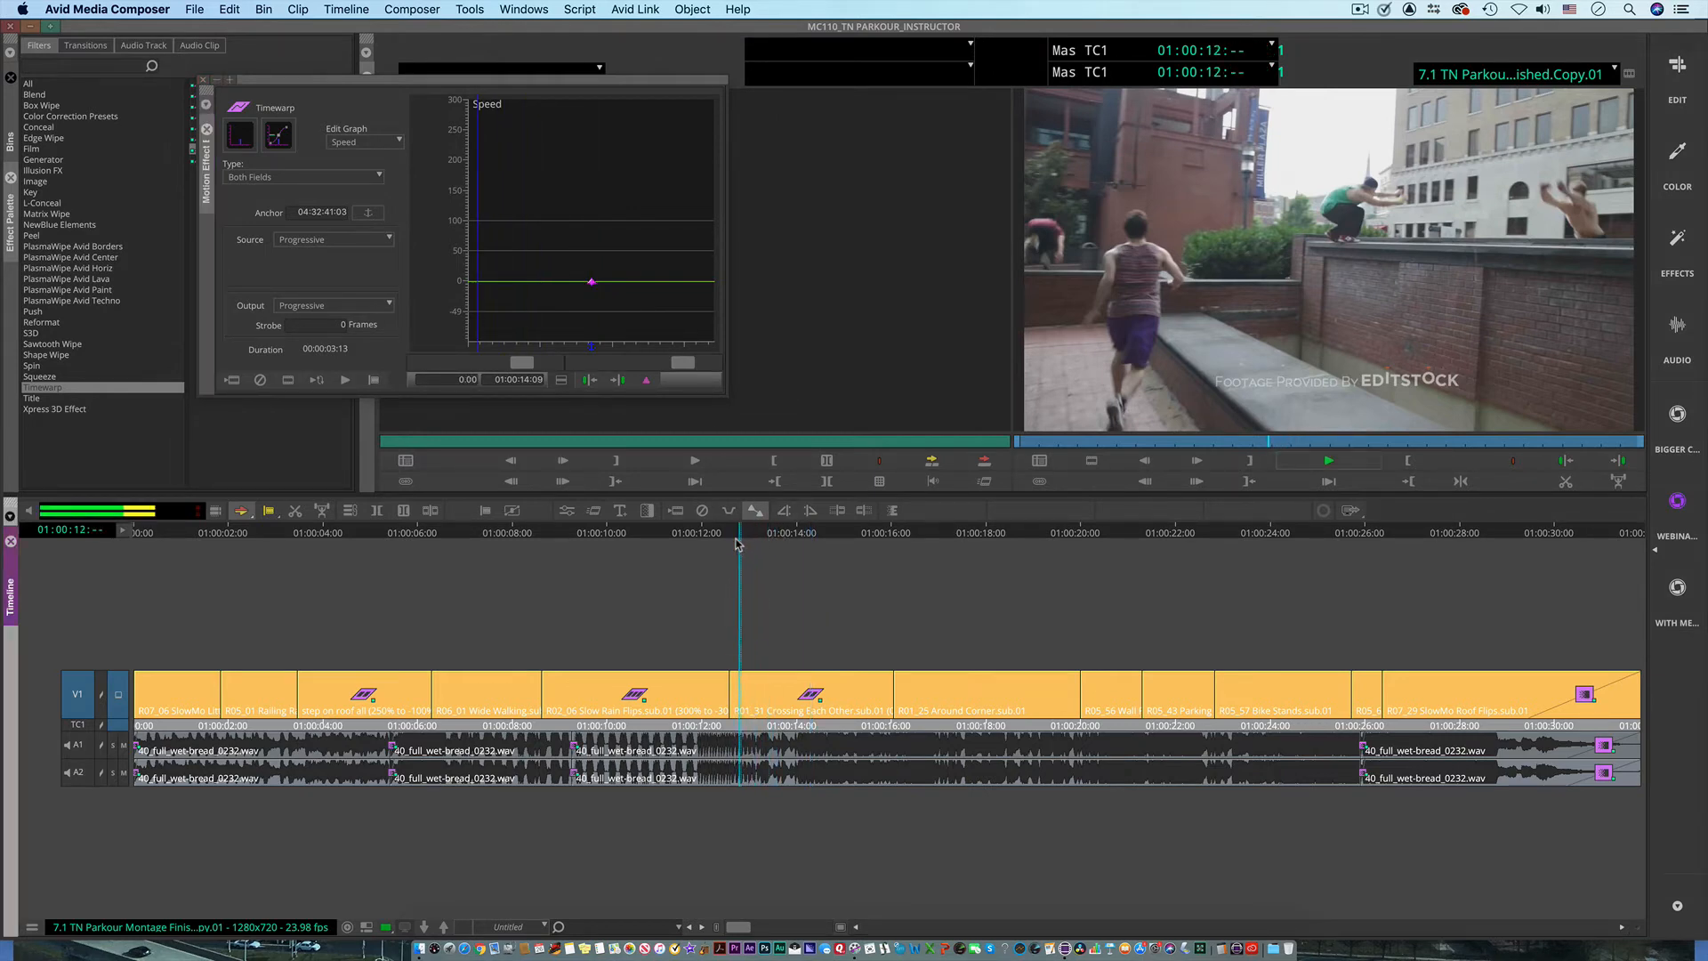
{"action": "key", "text": "space"}
{"action": "key", "text": "super+z"}
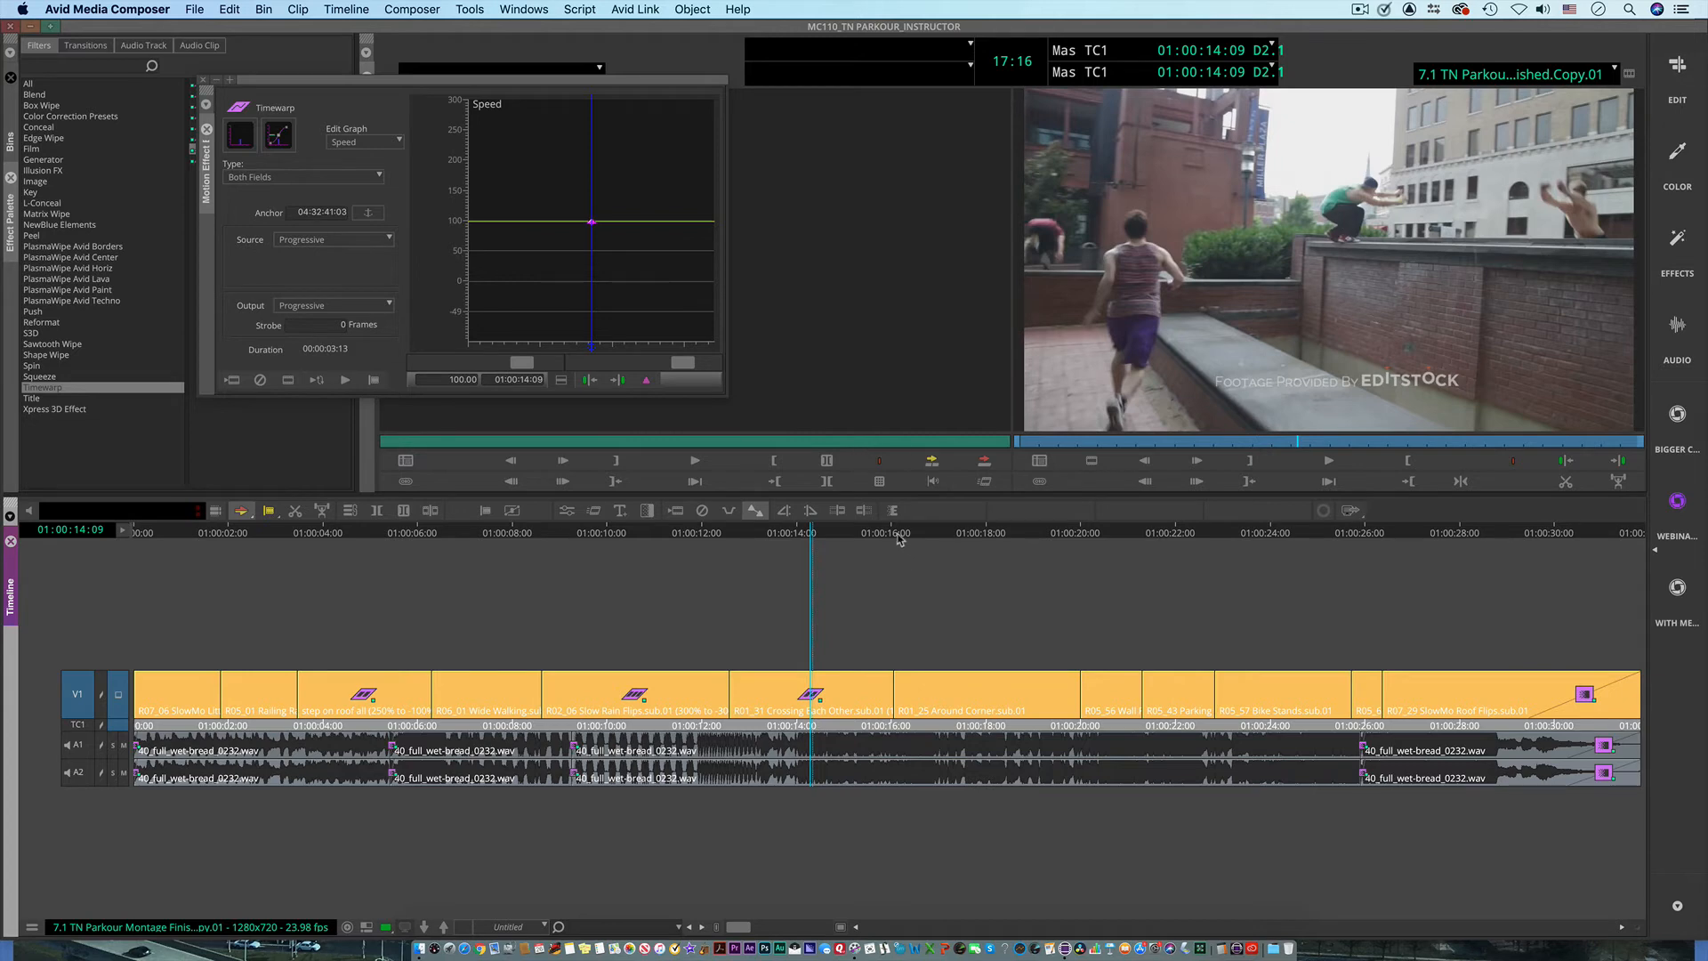
Step: Play the Around Corner clip from near its start, stop, and park at 01:00:16:24 where the runner hangs from the ledge
{"action": "left_click_drag", "start_coordinate": [900, 539], "coordinate": [905, 609]}
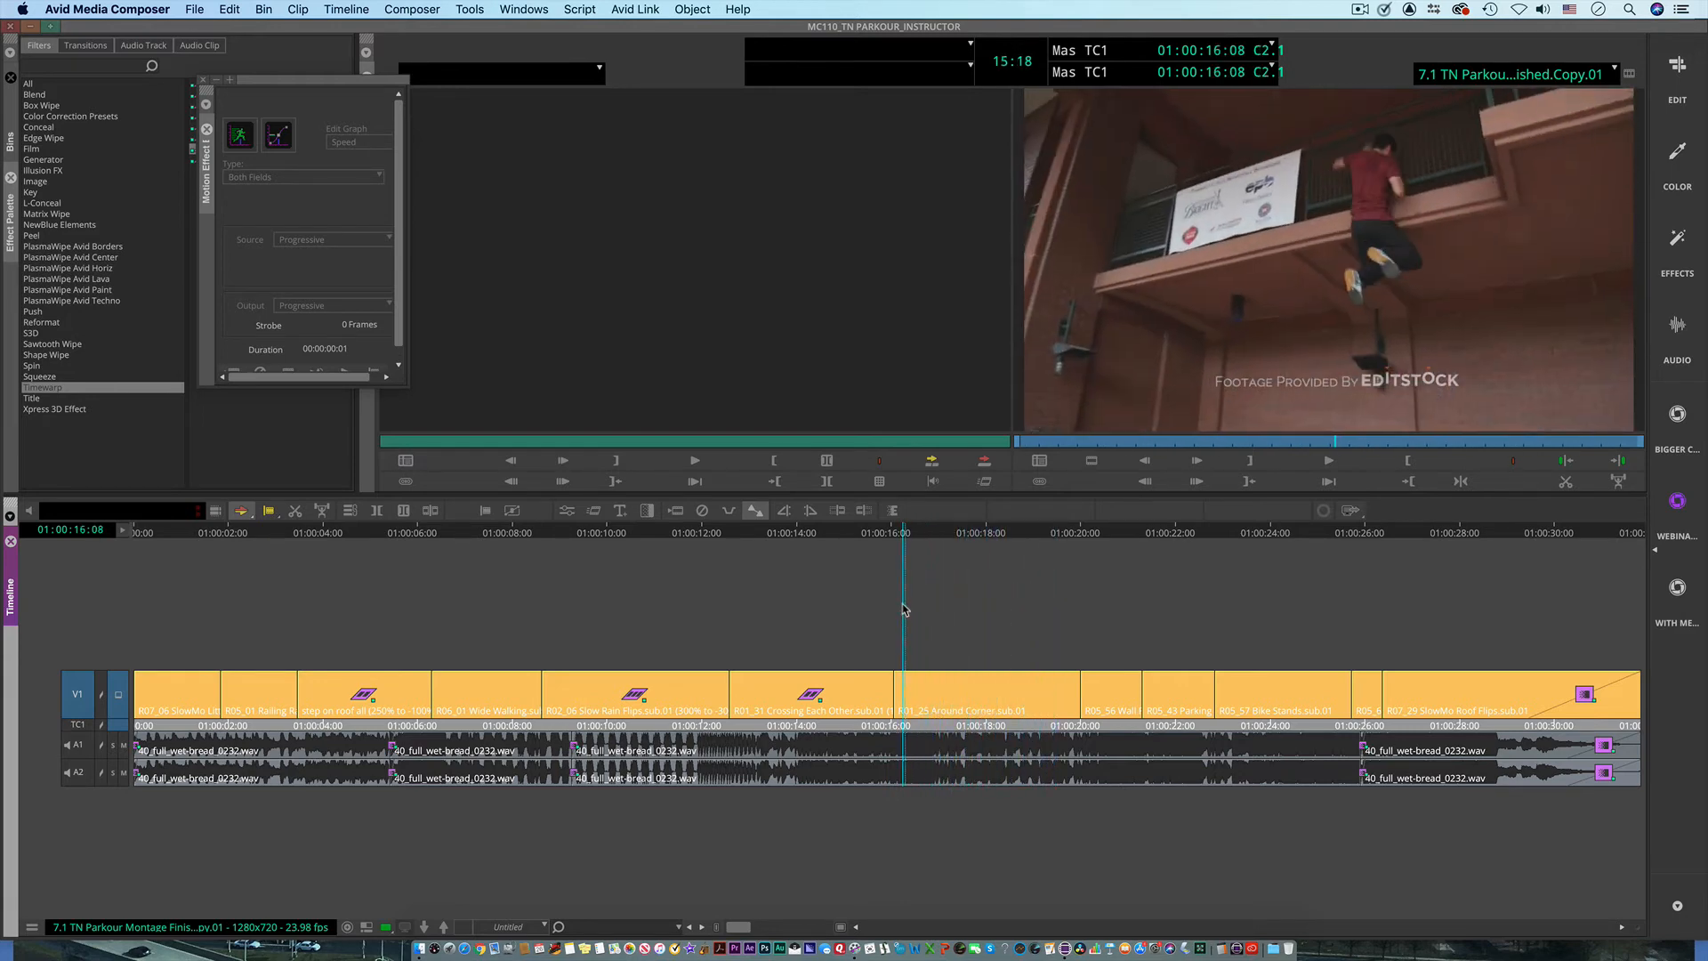
{"action": "key", "text": "space"}
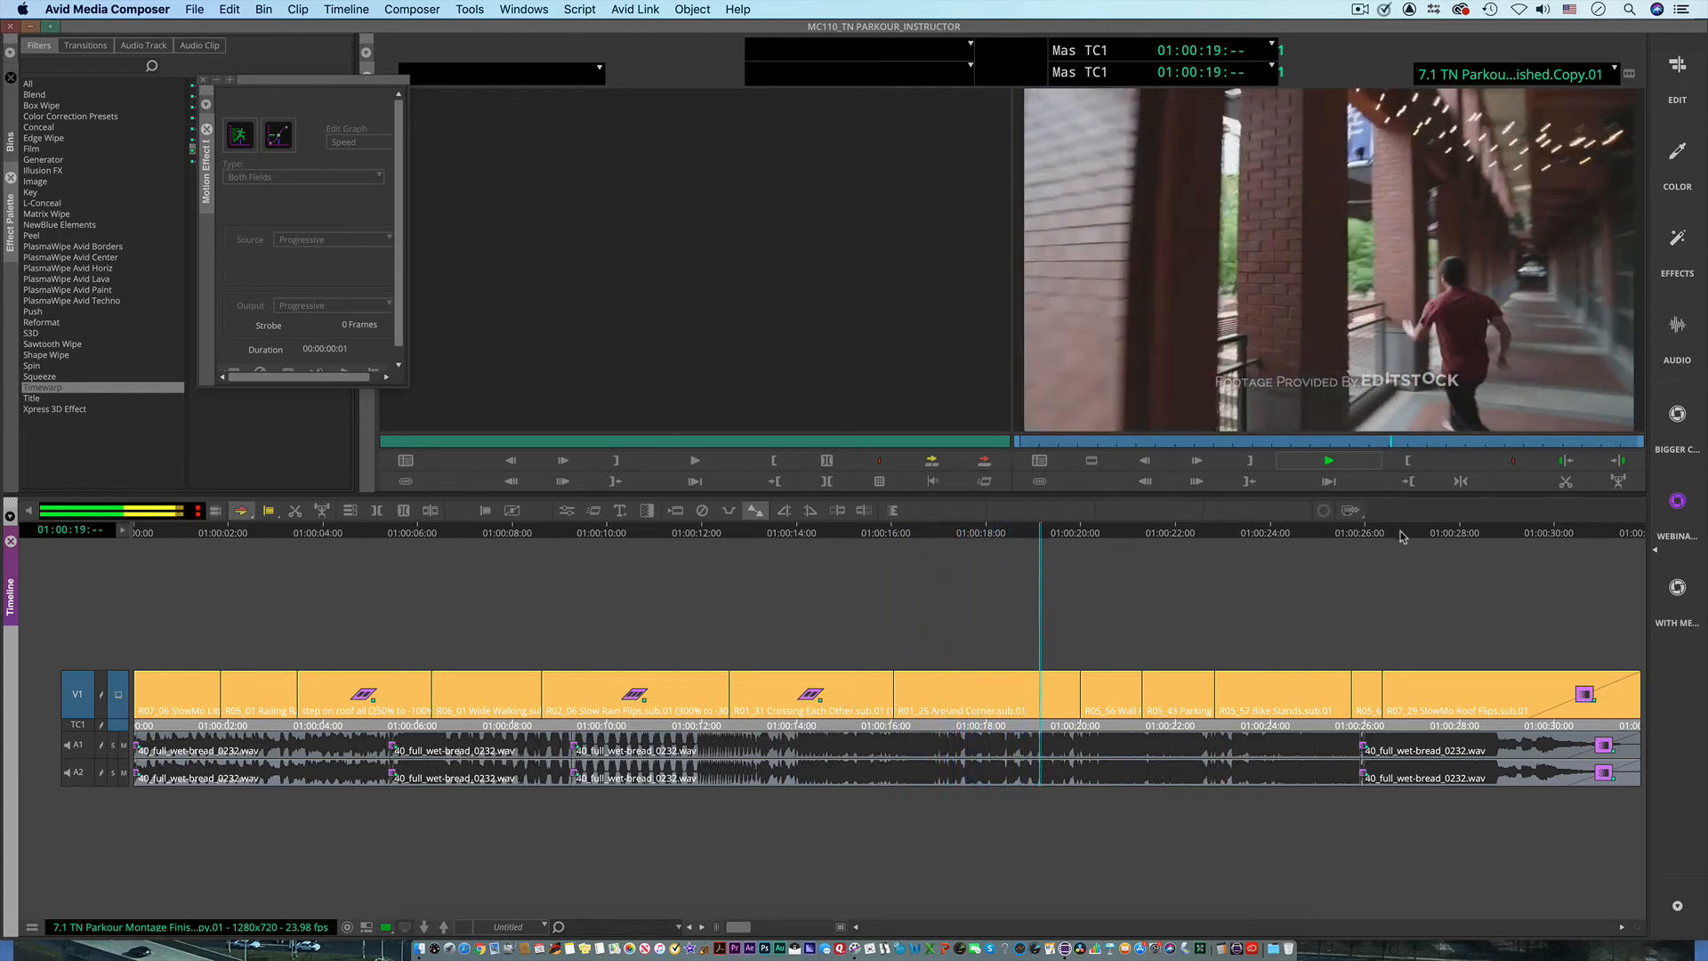
{"action": "key", "text": "space"}
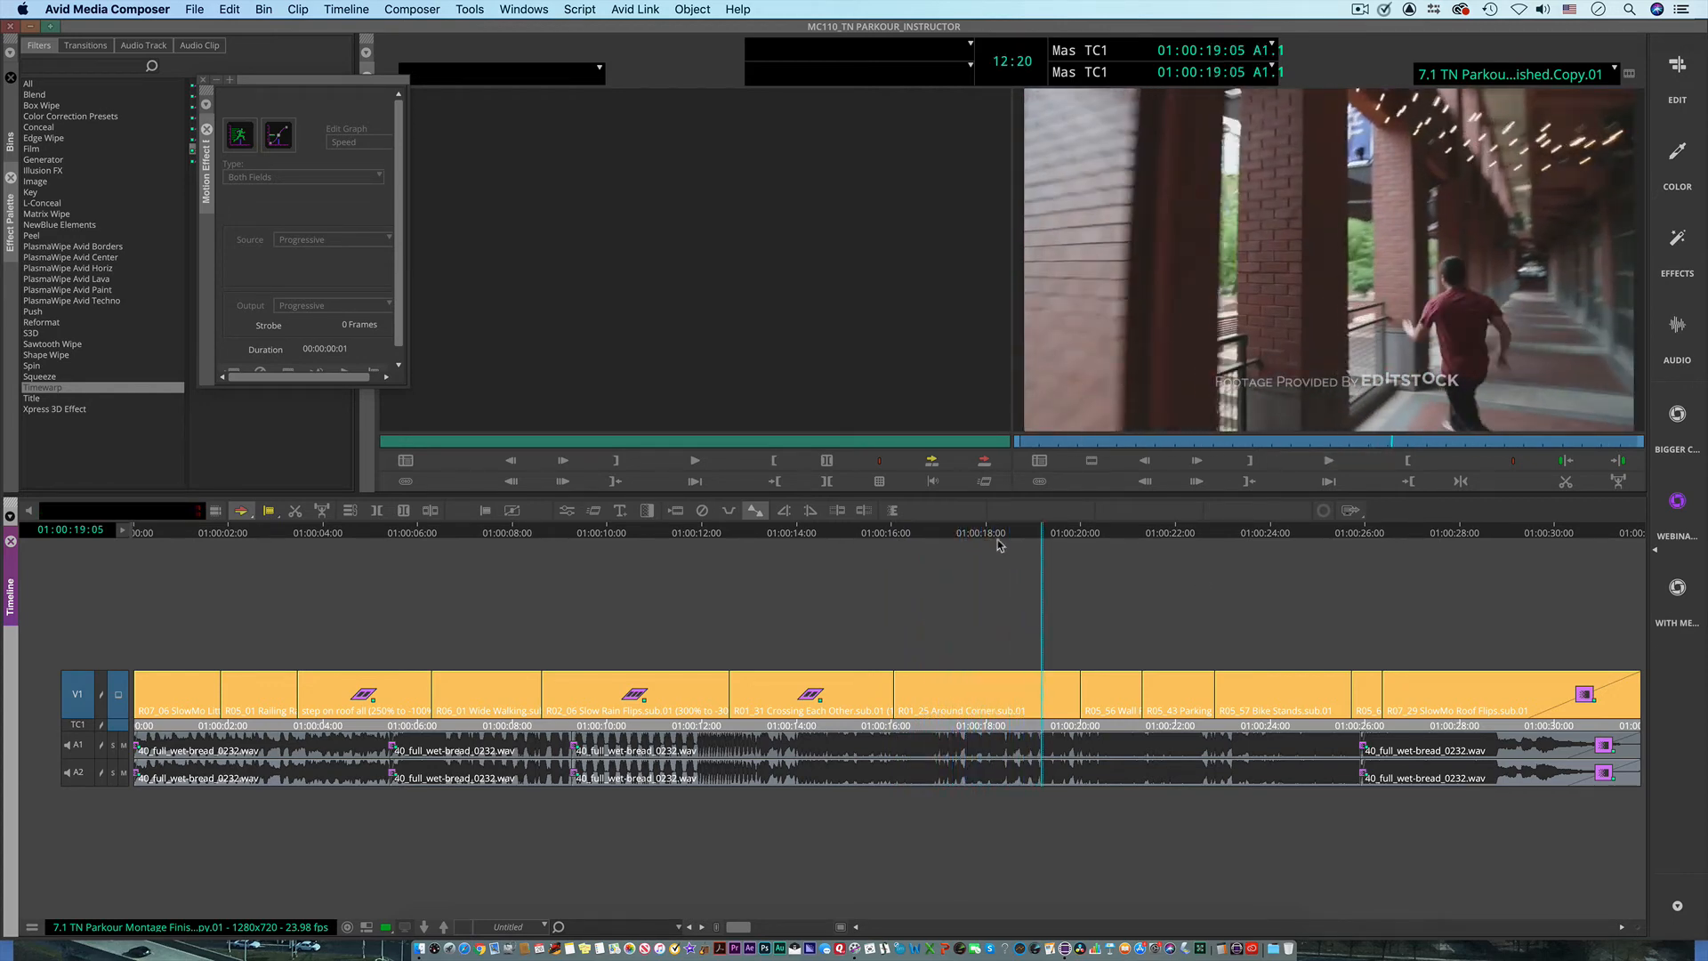
{"action": "left_click_drag", "start_coordinate": [1040, 532], "coordinate": [931, 571]}
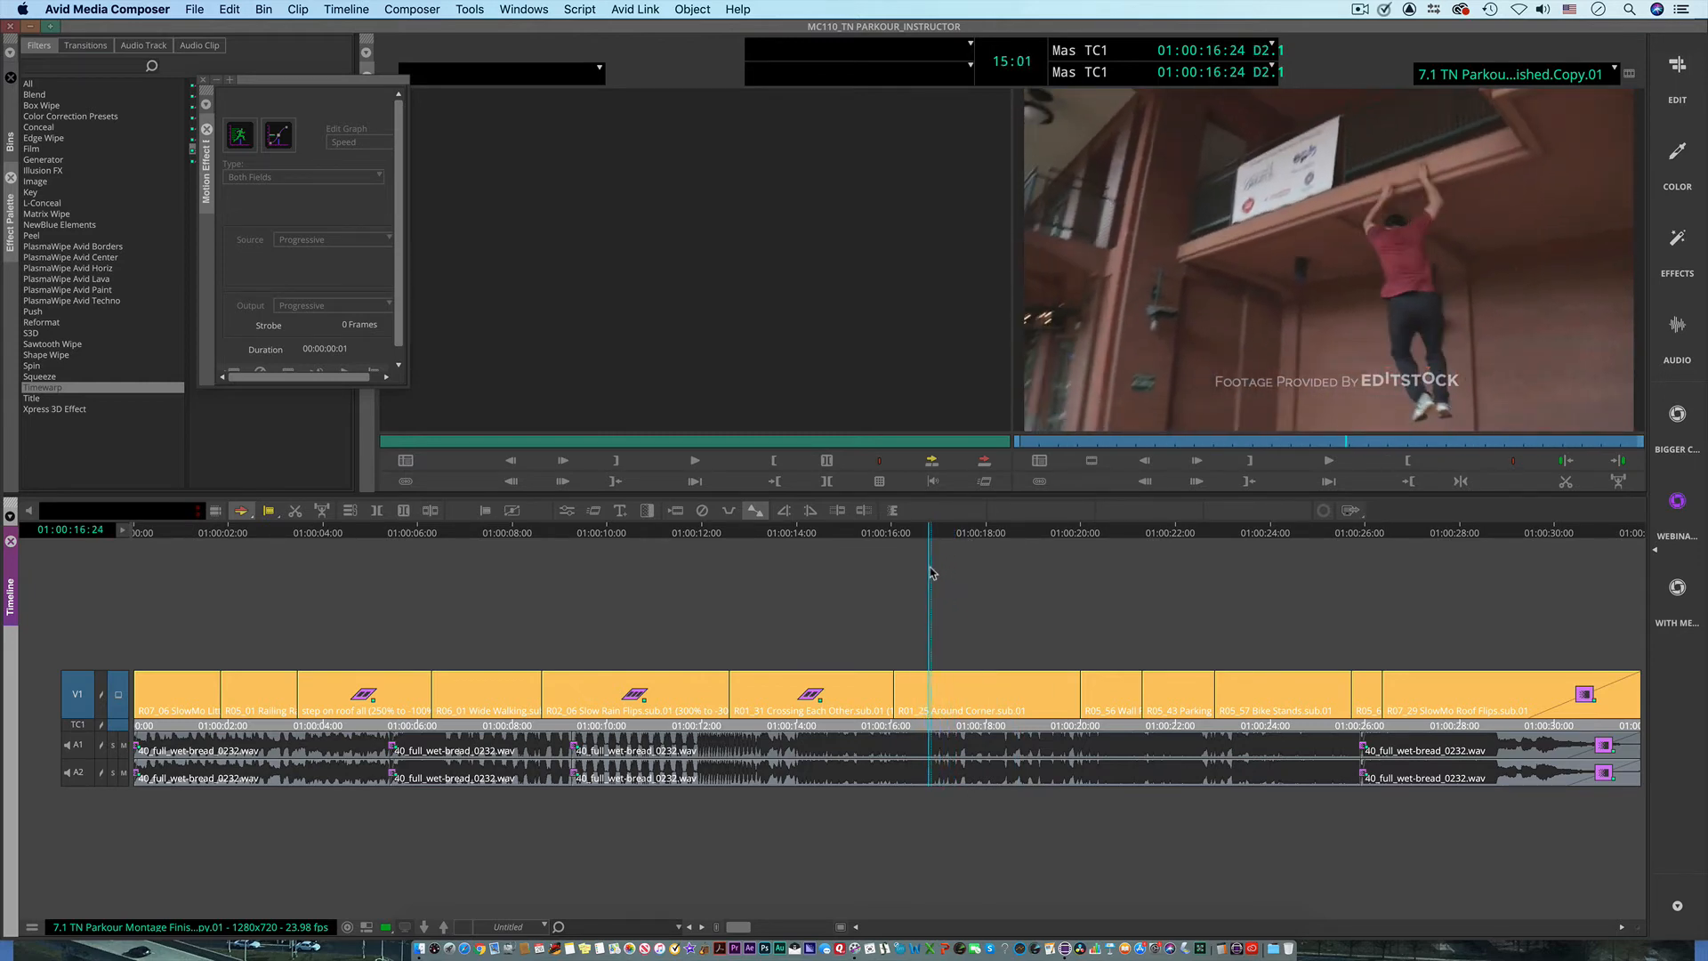
Step: Apply the Timewarp preset to the Around Corner clip and open its speed graph in the Motion Effect Editor
{"action": "left_click", "coordinate": [203, 80]}
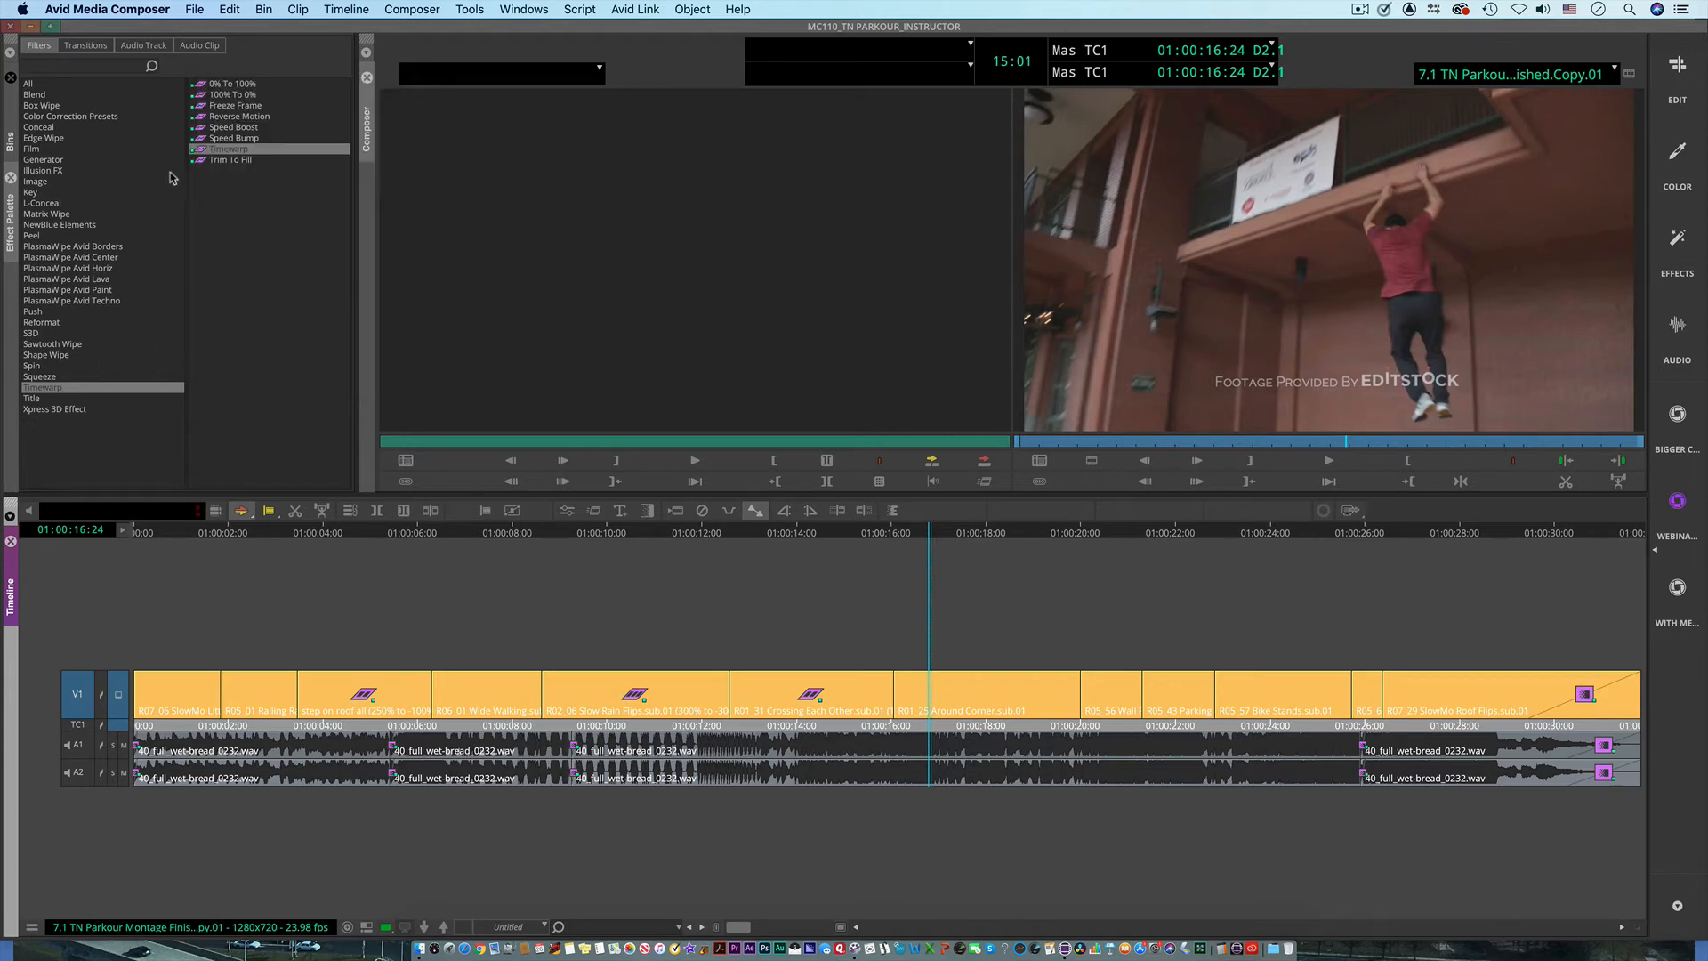
{"action": "left_click", "coordinate": [203, 150]}
{"action": "left_click_drag", "start_coordinate": [810, 403], "coordinate": [934, 686]}
{"action": "left_click", "coordinate": [568, 511]}
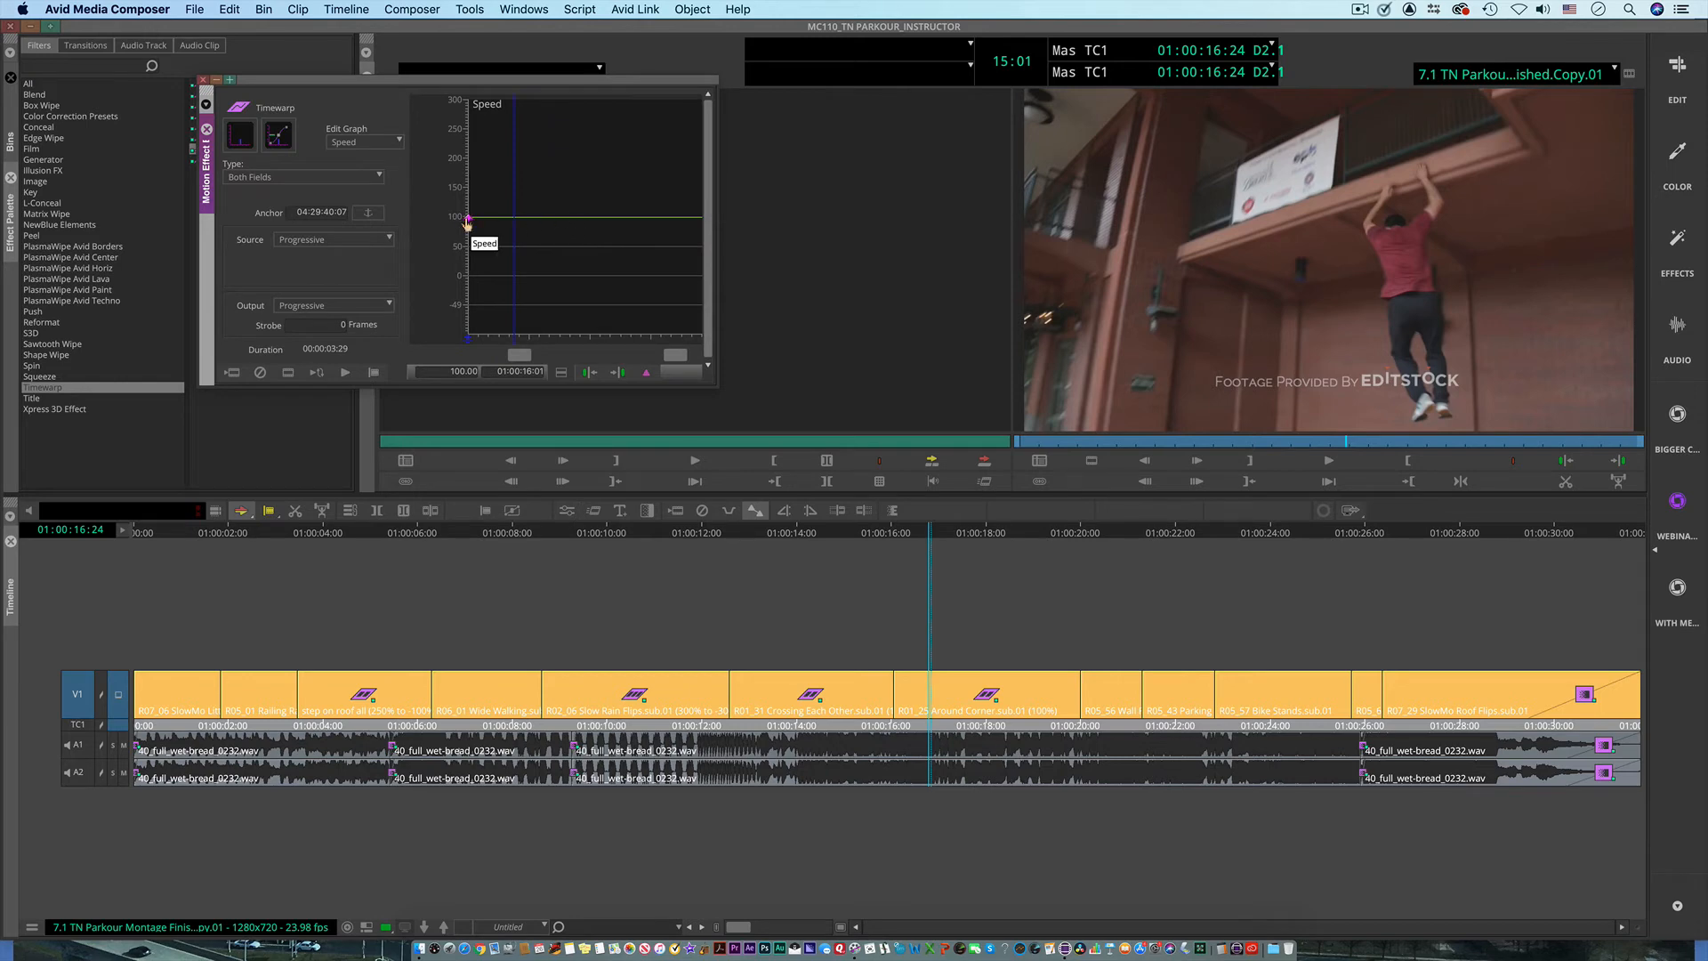
Step: Add speed keyframes to the Around Corner clip at 01:00:16:25, 01:00:17:09, 01:00:18:00 and 01:00:18:18
{"action": "left_click_drag", "start_coordinate": [493, 253], "coordinate": [517, 256]}
{"action": "left_click", "coordinate": [646, 372]}
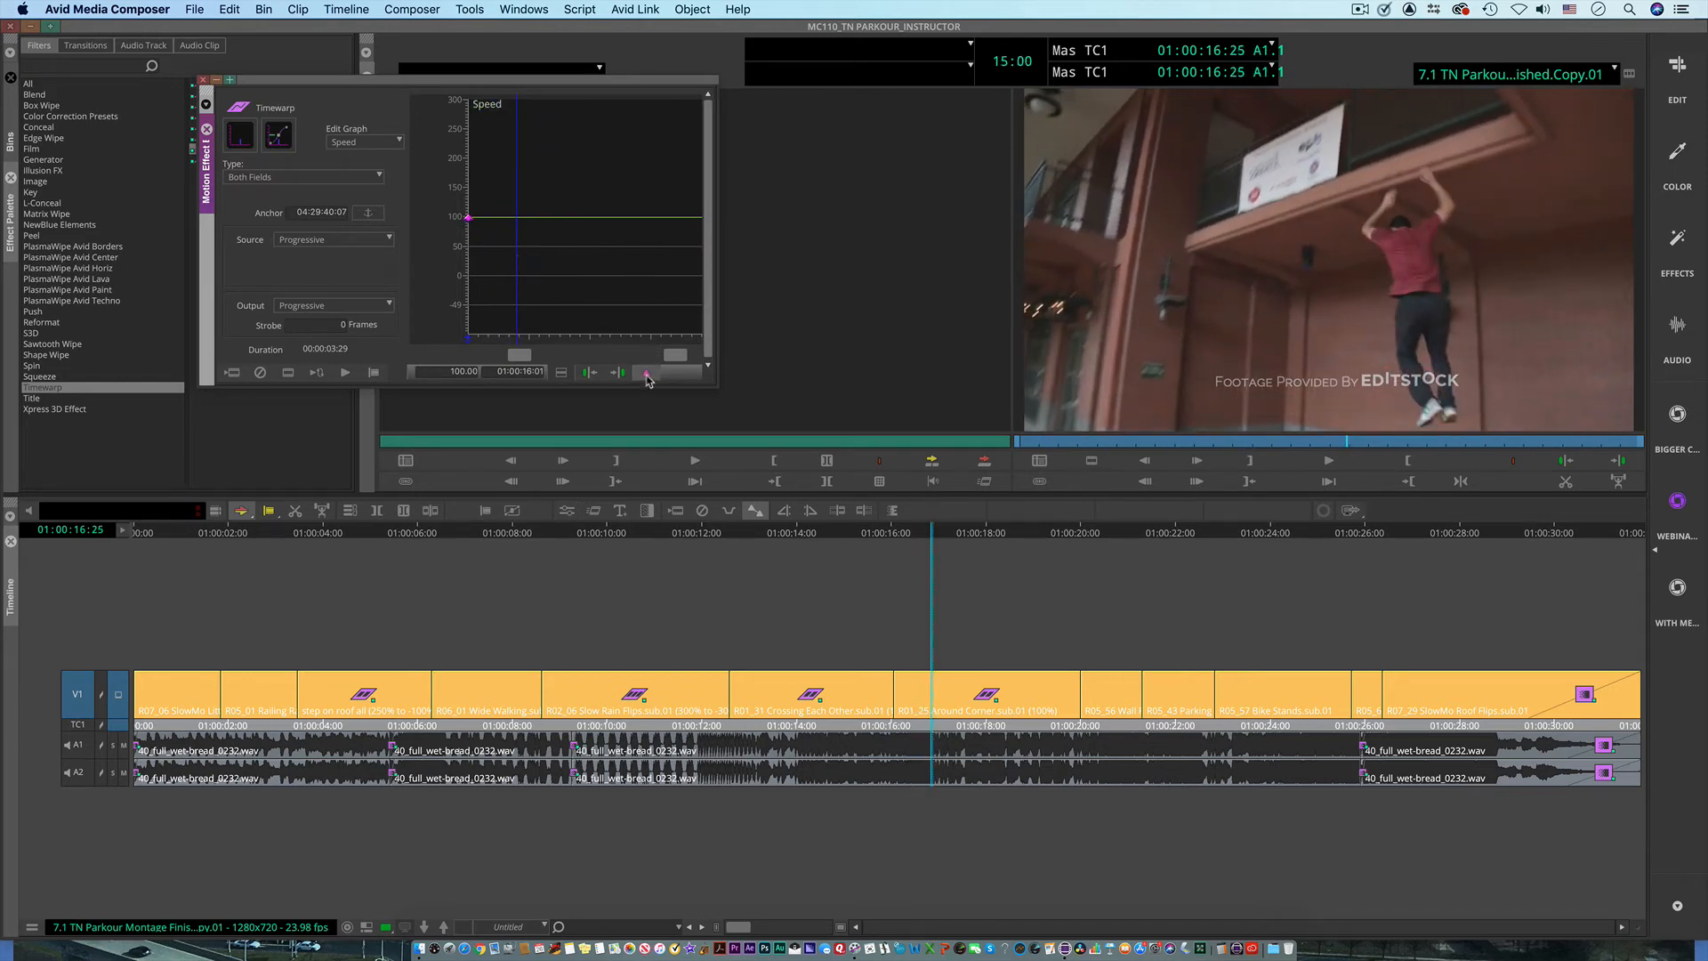
{"action": "left_click", "coordinate": [523, 281]}
{"action": "left_click_drag", "start_coordinate": [523, 281], "coordinate": [549, 282]}
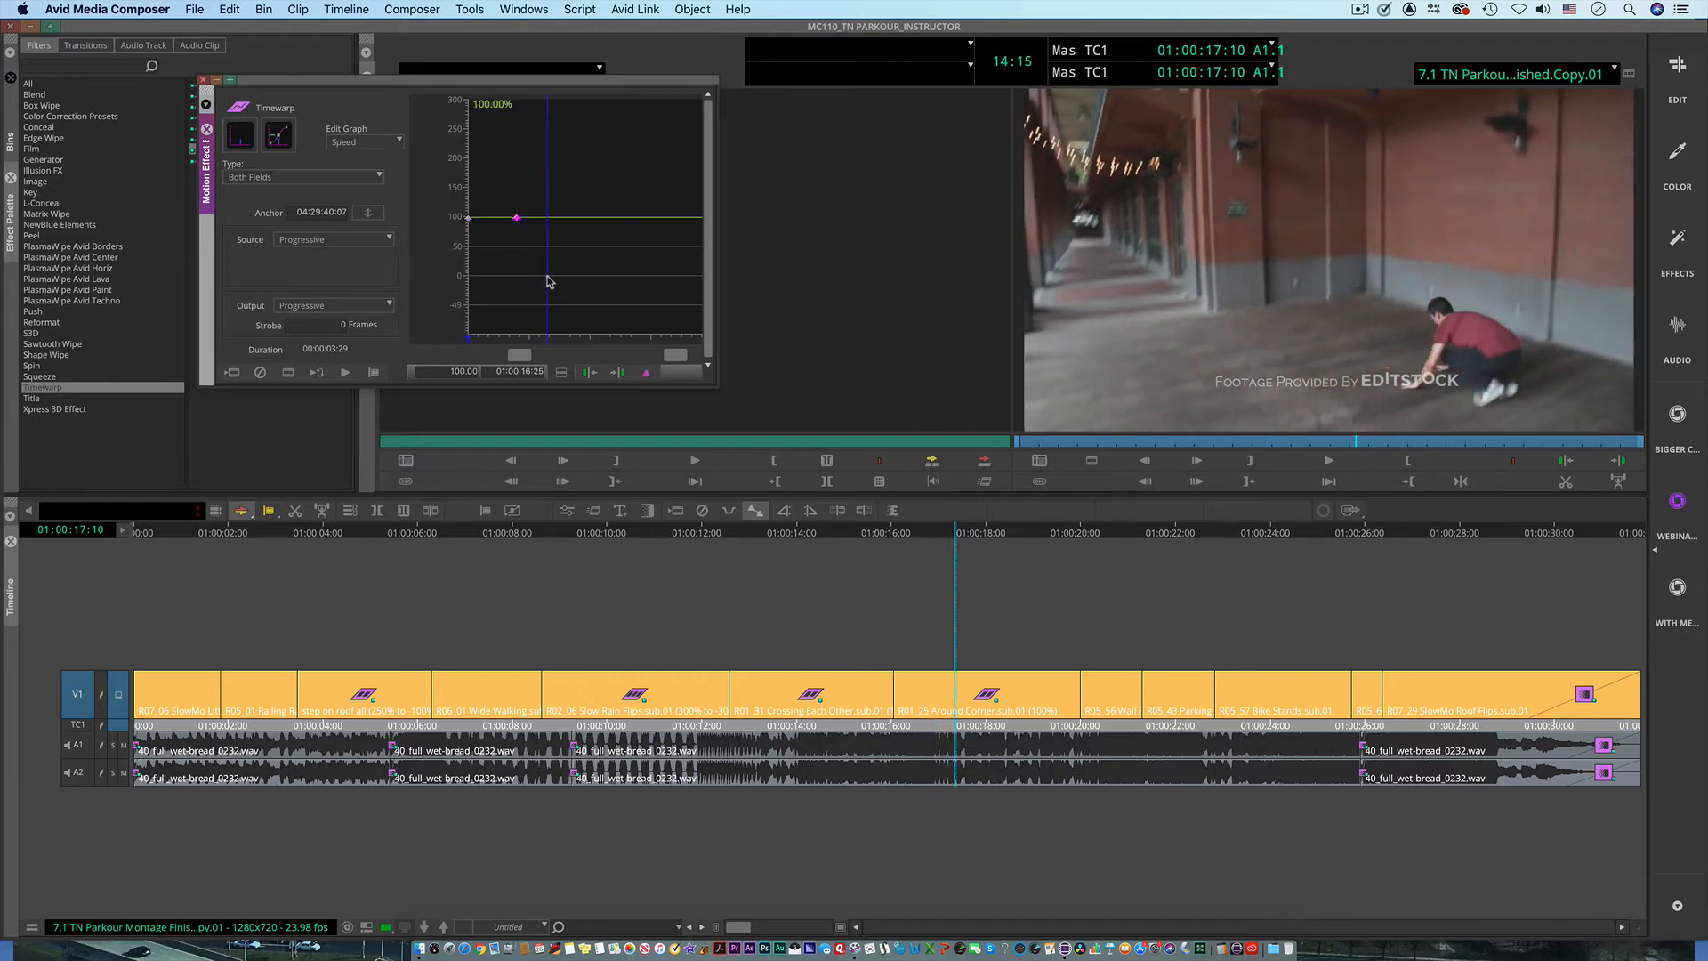
{"action": "left_click", "coordinate": [644, 371]}
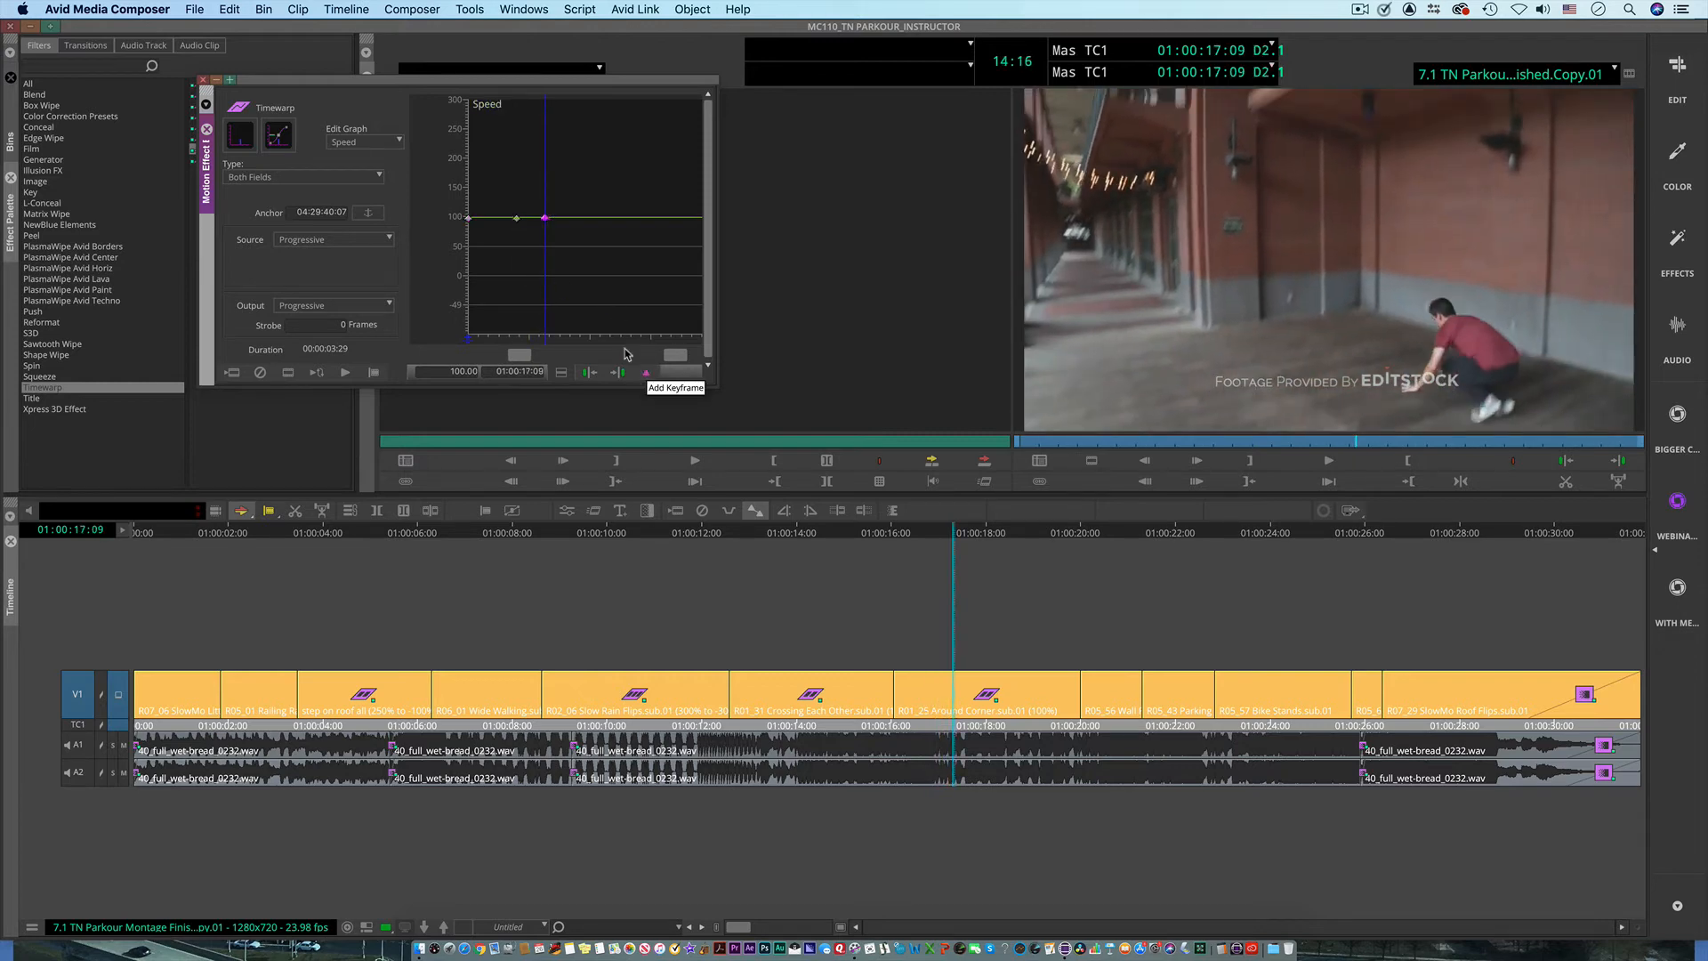
{"action": "left_click_drag", "start_coordinate": [560, 290], "coordinate": [625, 290]}
{"action": "left_click", "coordinate": [646, 376]}
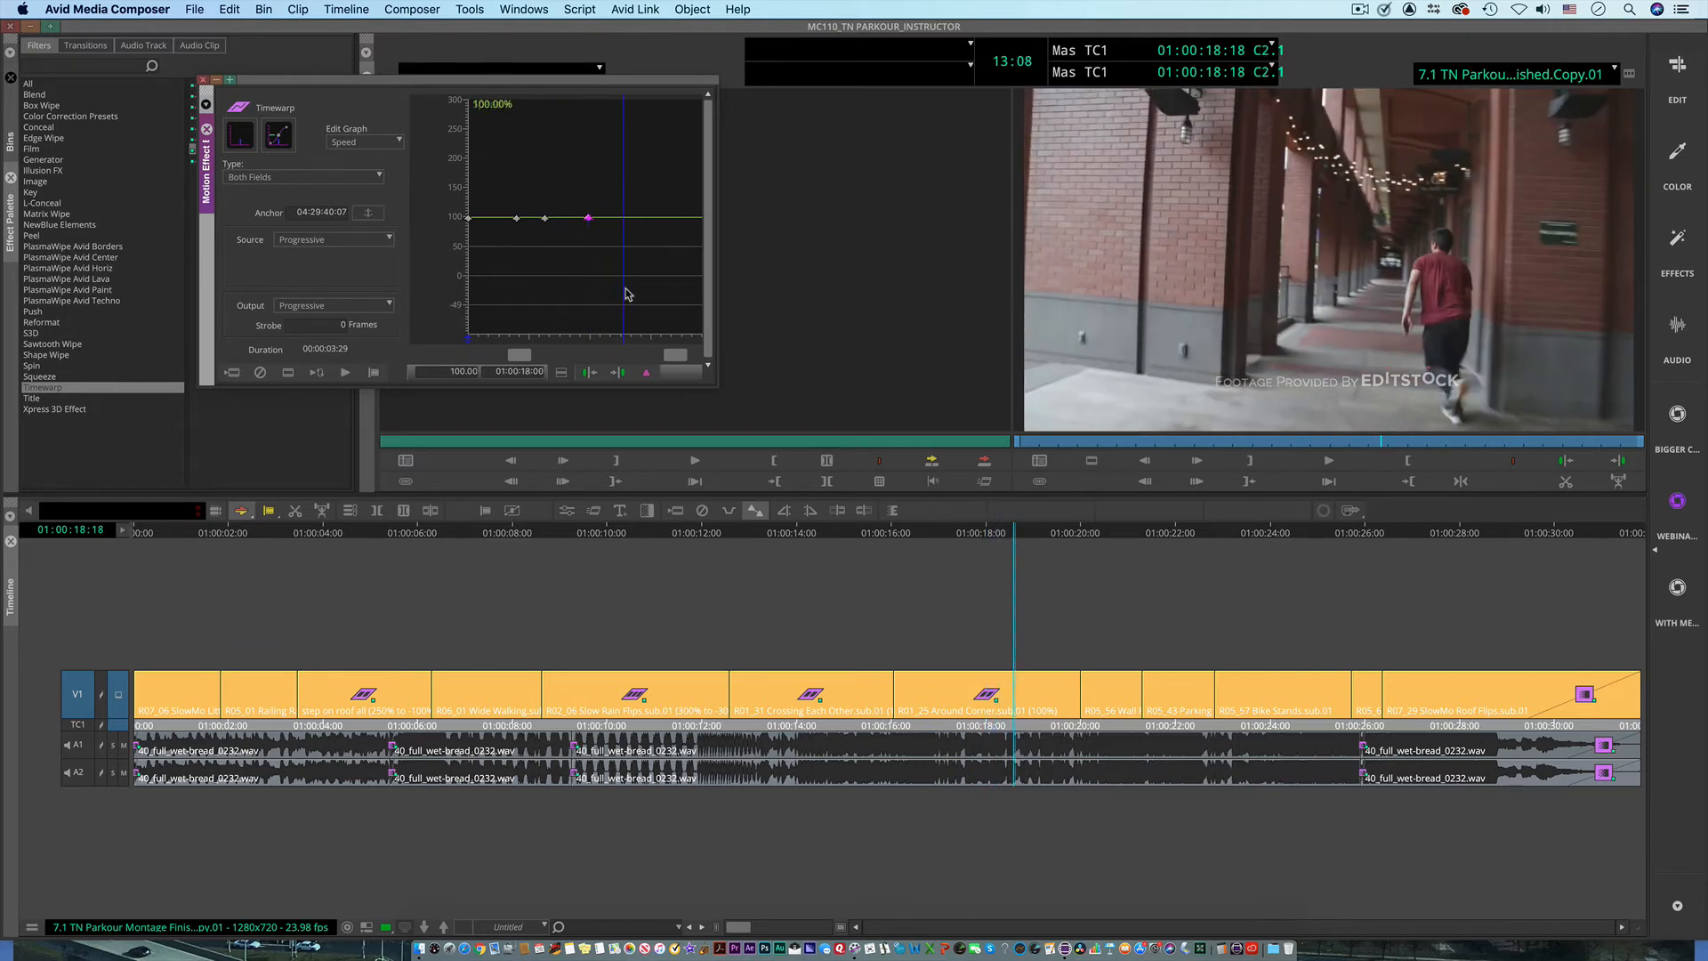
{"action": "left_click", "coordinate": [648, 374]}
Step: Try a speed of 0 on the keyframe at 01:00:16:25 with spline interpolation, and undo the change
{"action": "left_click", "coordinate": [505, 273]}
{"action": "mouse_move", "coordinate": [500, 268]}
{"action": "left_mouse_down"}
{"action": "mouse_move", "coordinate": [460, 270]}
{"action": "mouse_move", "coordinate": [514, 270]}
{"action": "left_mouse_up"}
{"action": "left_click", "coordinate": [517, 219]}
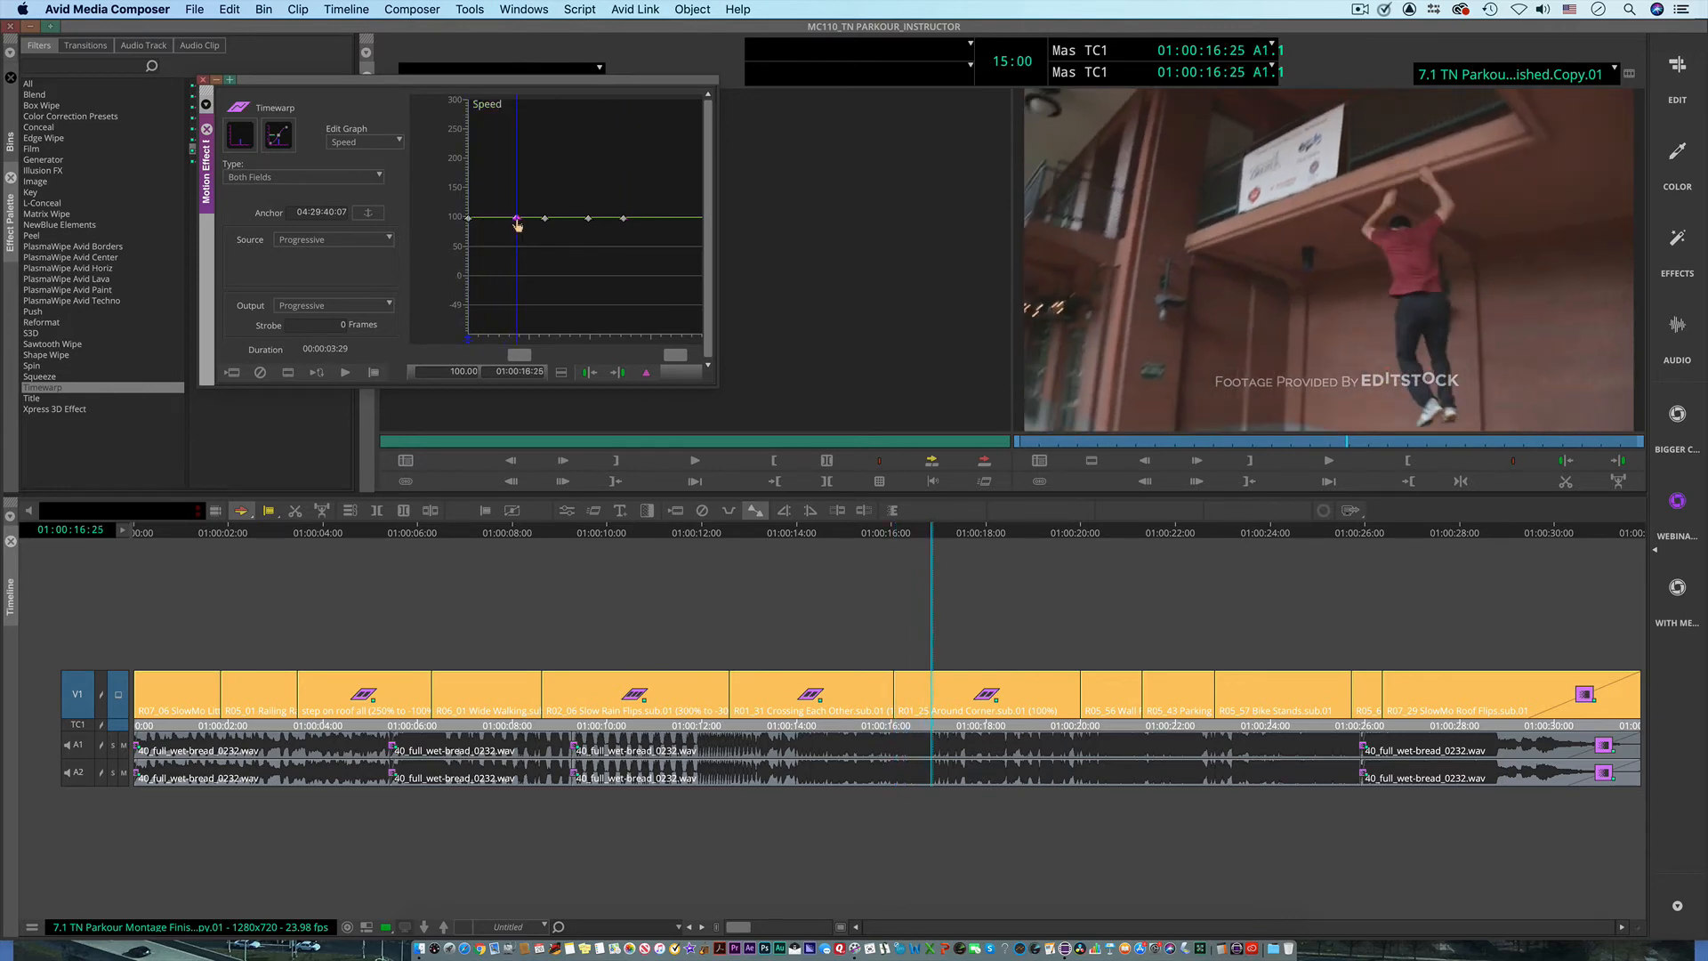
{"action": "left_click", "coordinate": [440, 367]}
{"action": "type", "text": "0"}
{"action": "key", "text": "Return"}
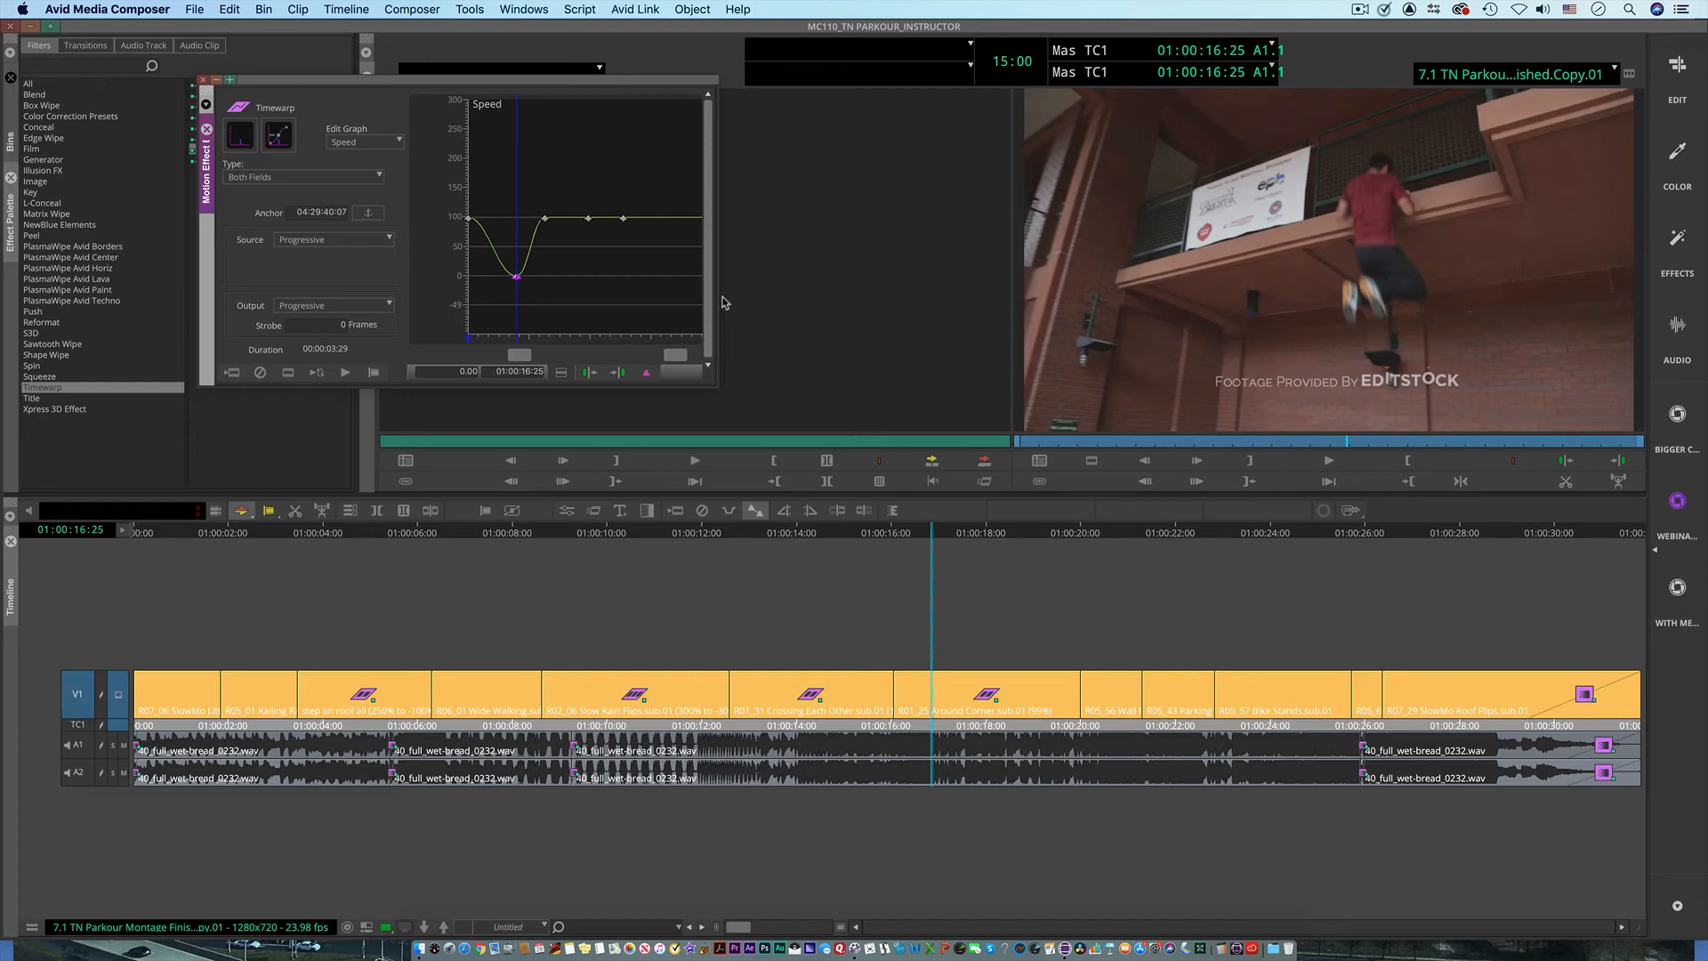
{"action": "key", "text": "super+z"}
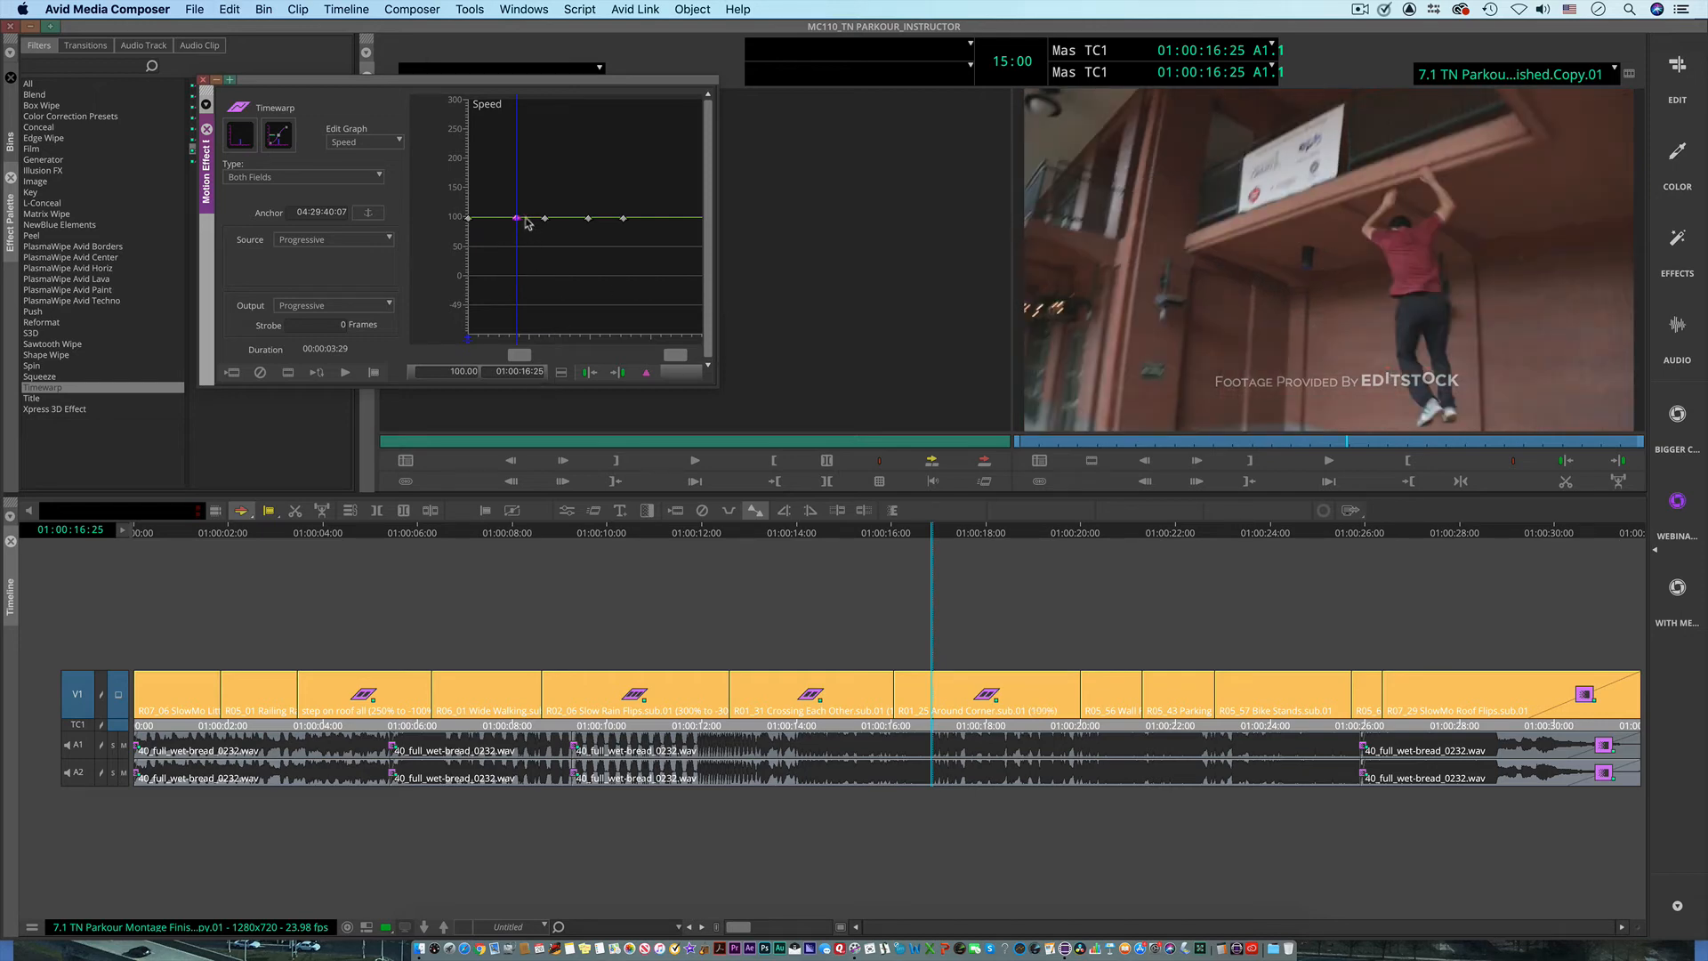
Step: Switch the speed graph's interpolation to Shelf and set the keyframe at 01:00:16:25 to 0
{"action": "left_click", "coordinate": [564, 375]}
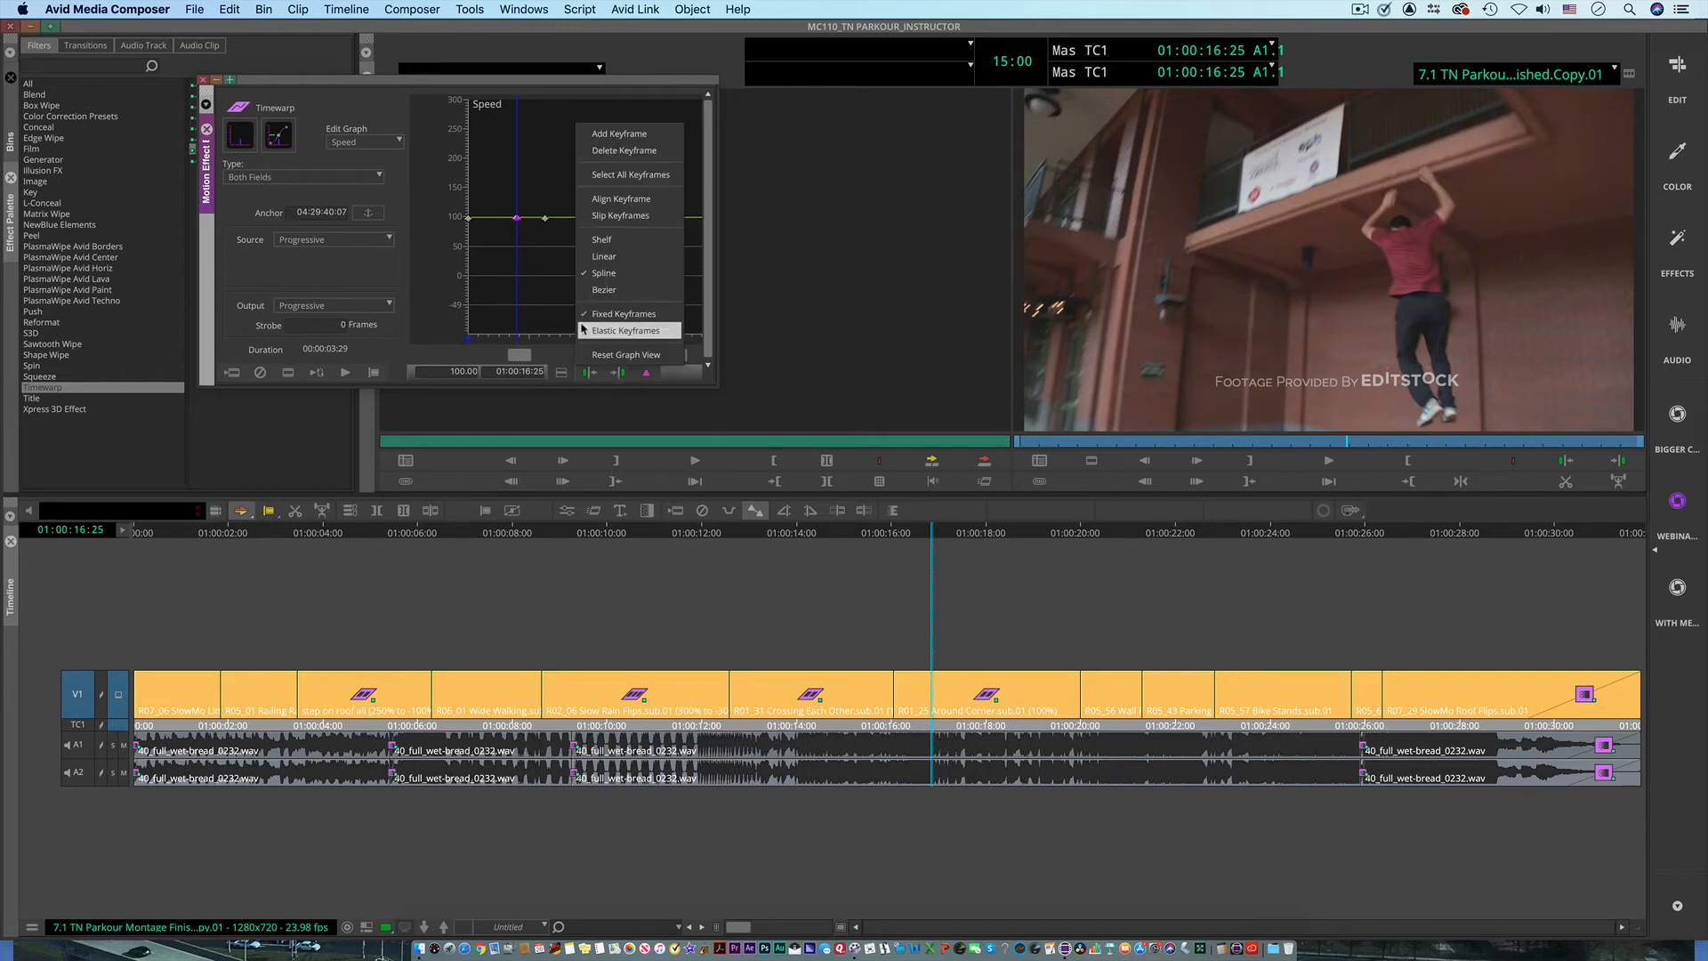
{"action": "left_click", "coordinate": [609, 237]}
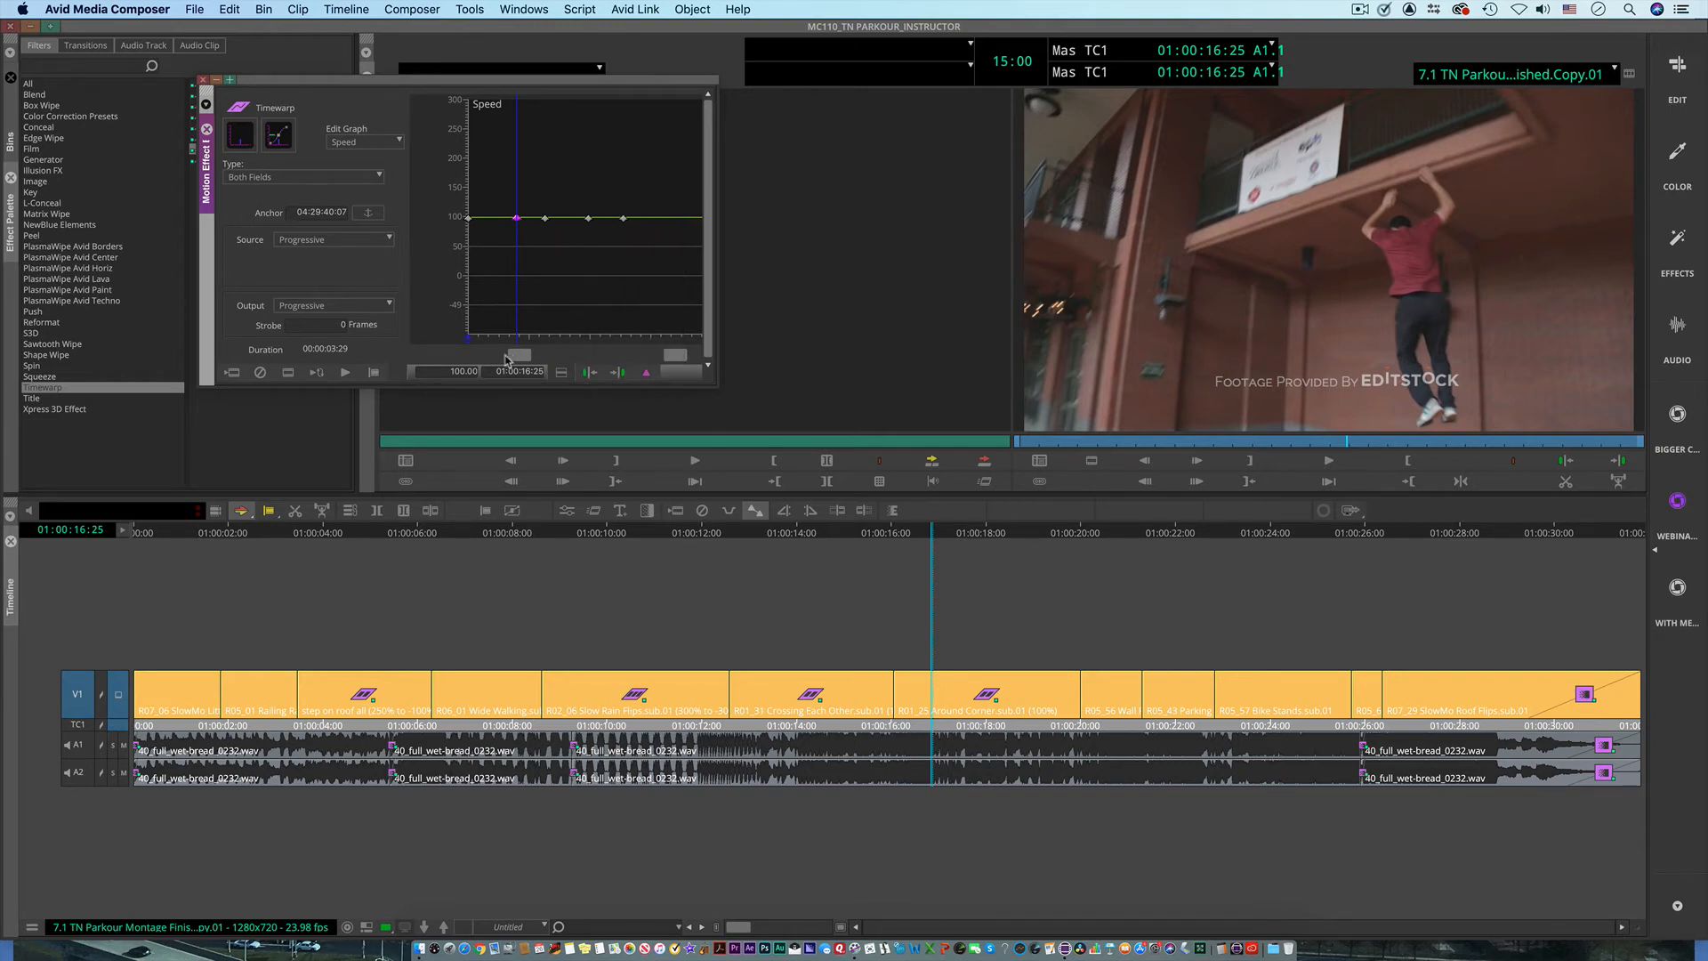
{"action": "left_click", "coordinate": [457, 369]}
{"action": "type", "text": "0"}
{"action": "key", "text": "Return"}
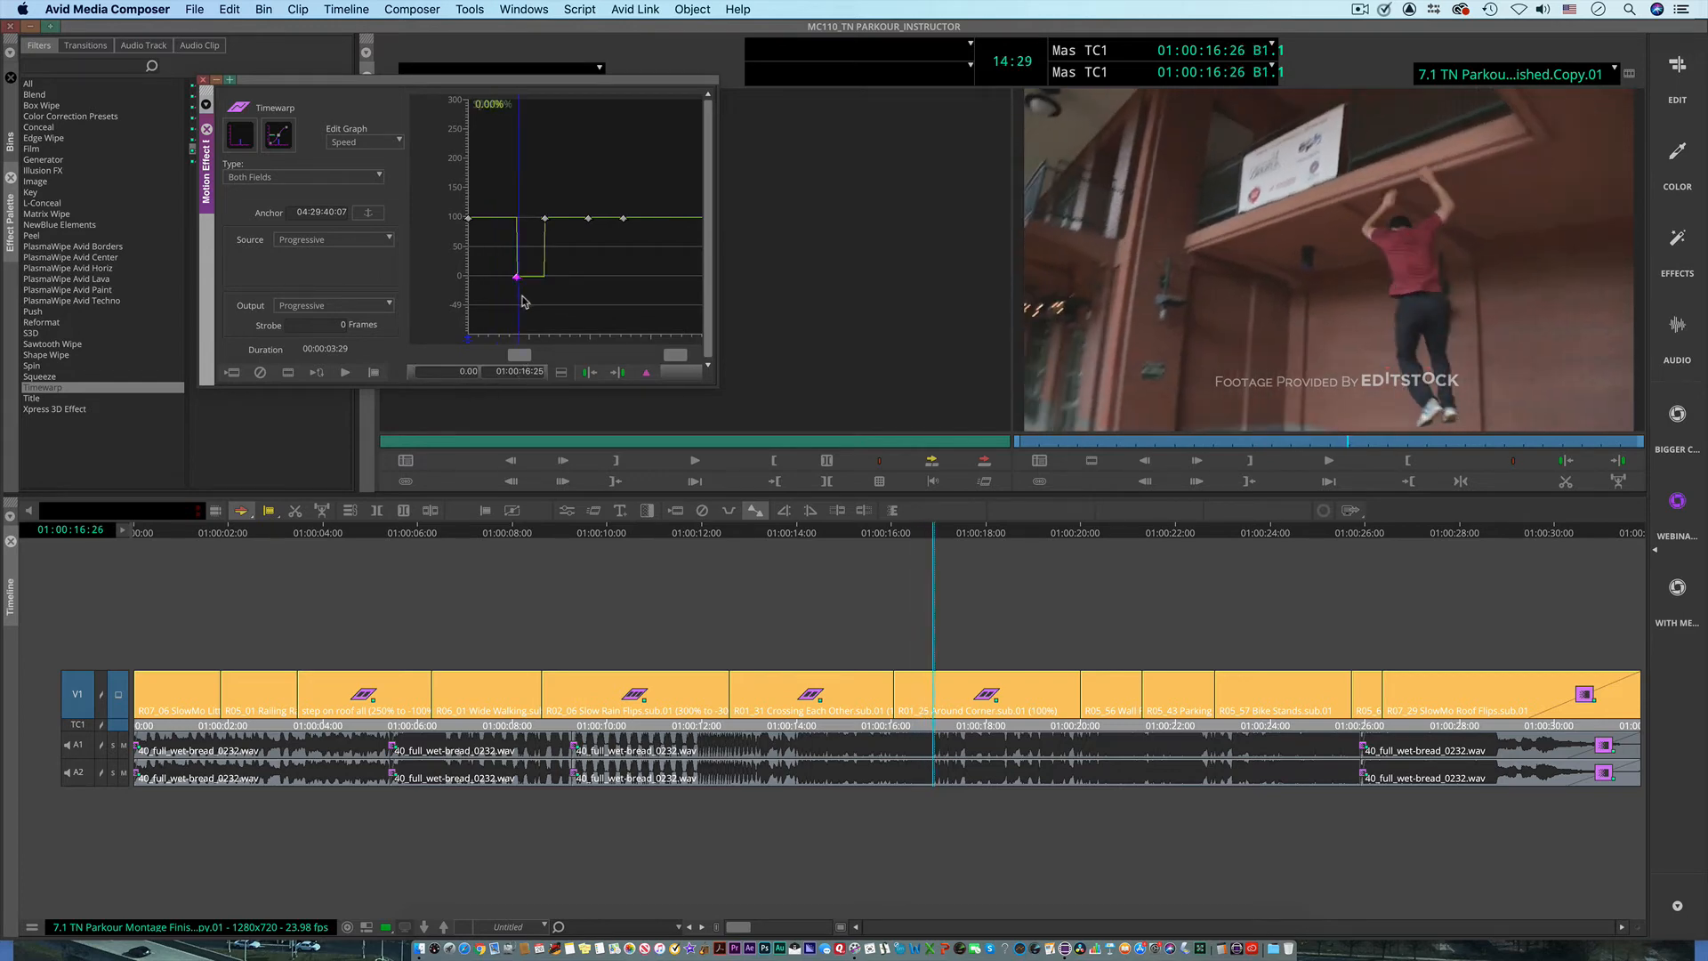
Step: Set the speed keyframe at 01:00:17:09 in the Around Corner clip to -100
{"action": "left_click_drag", "start_coordinate": [504, 299], "coordinate": [552, 305]}
{"action": "left_click", "coordinate": [544, 219]}
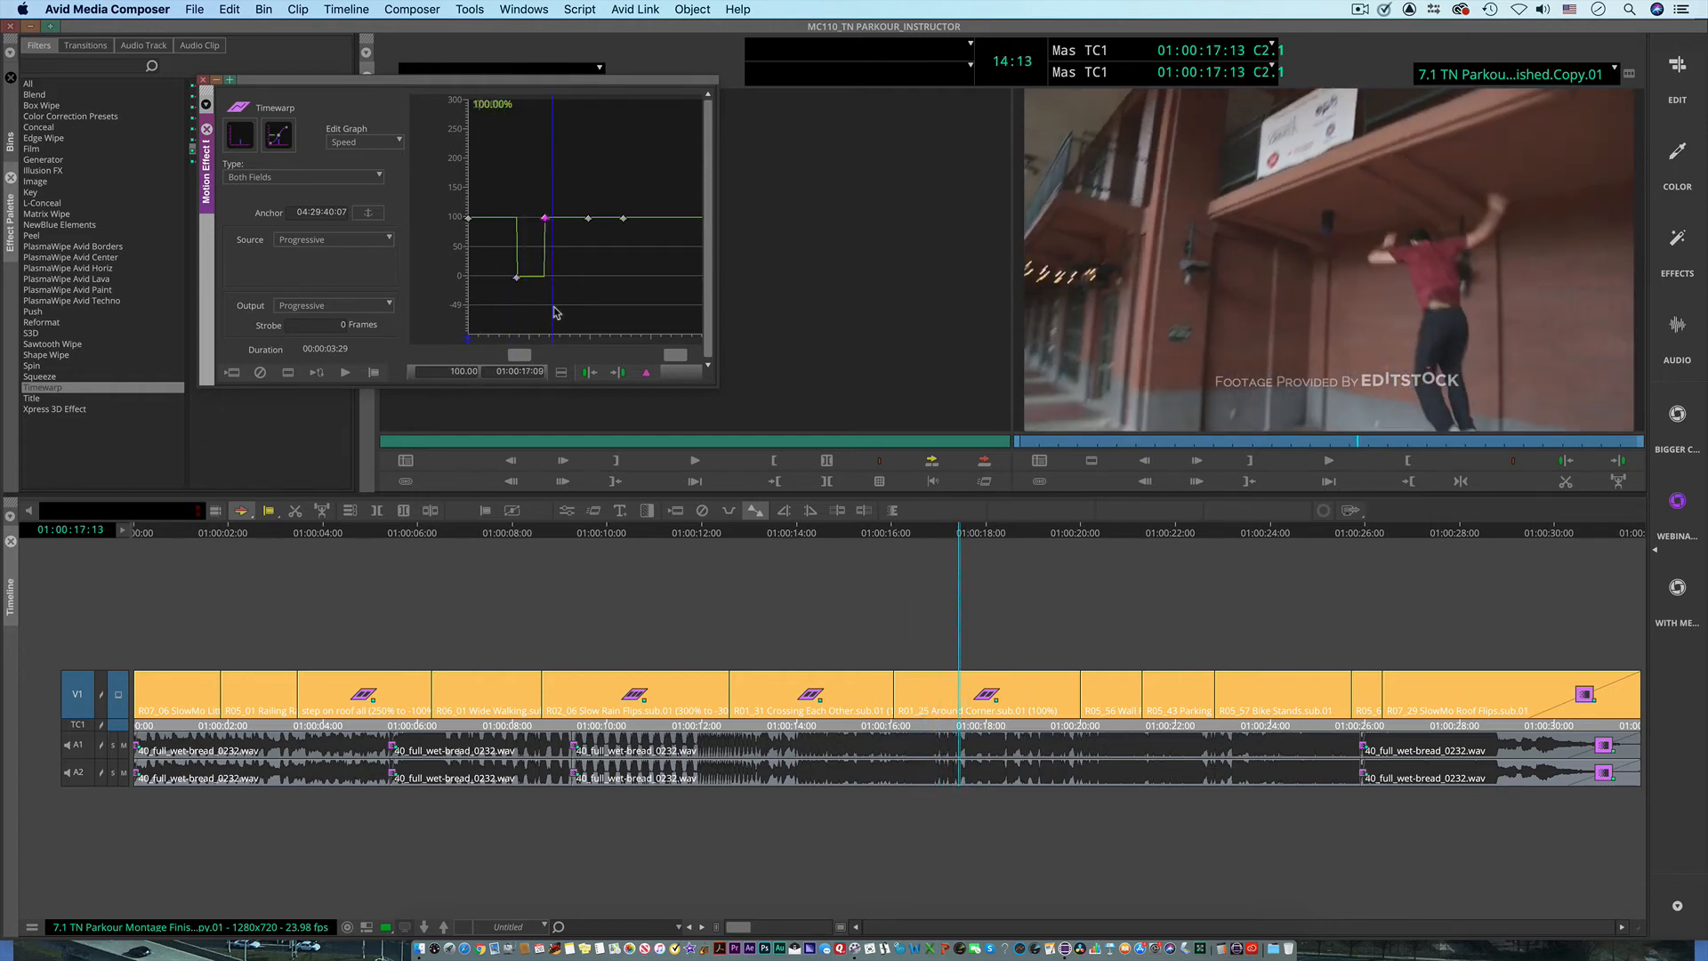
{"action": "left_click", "coordinate": [546, 220]}
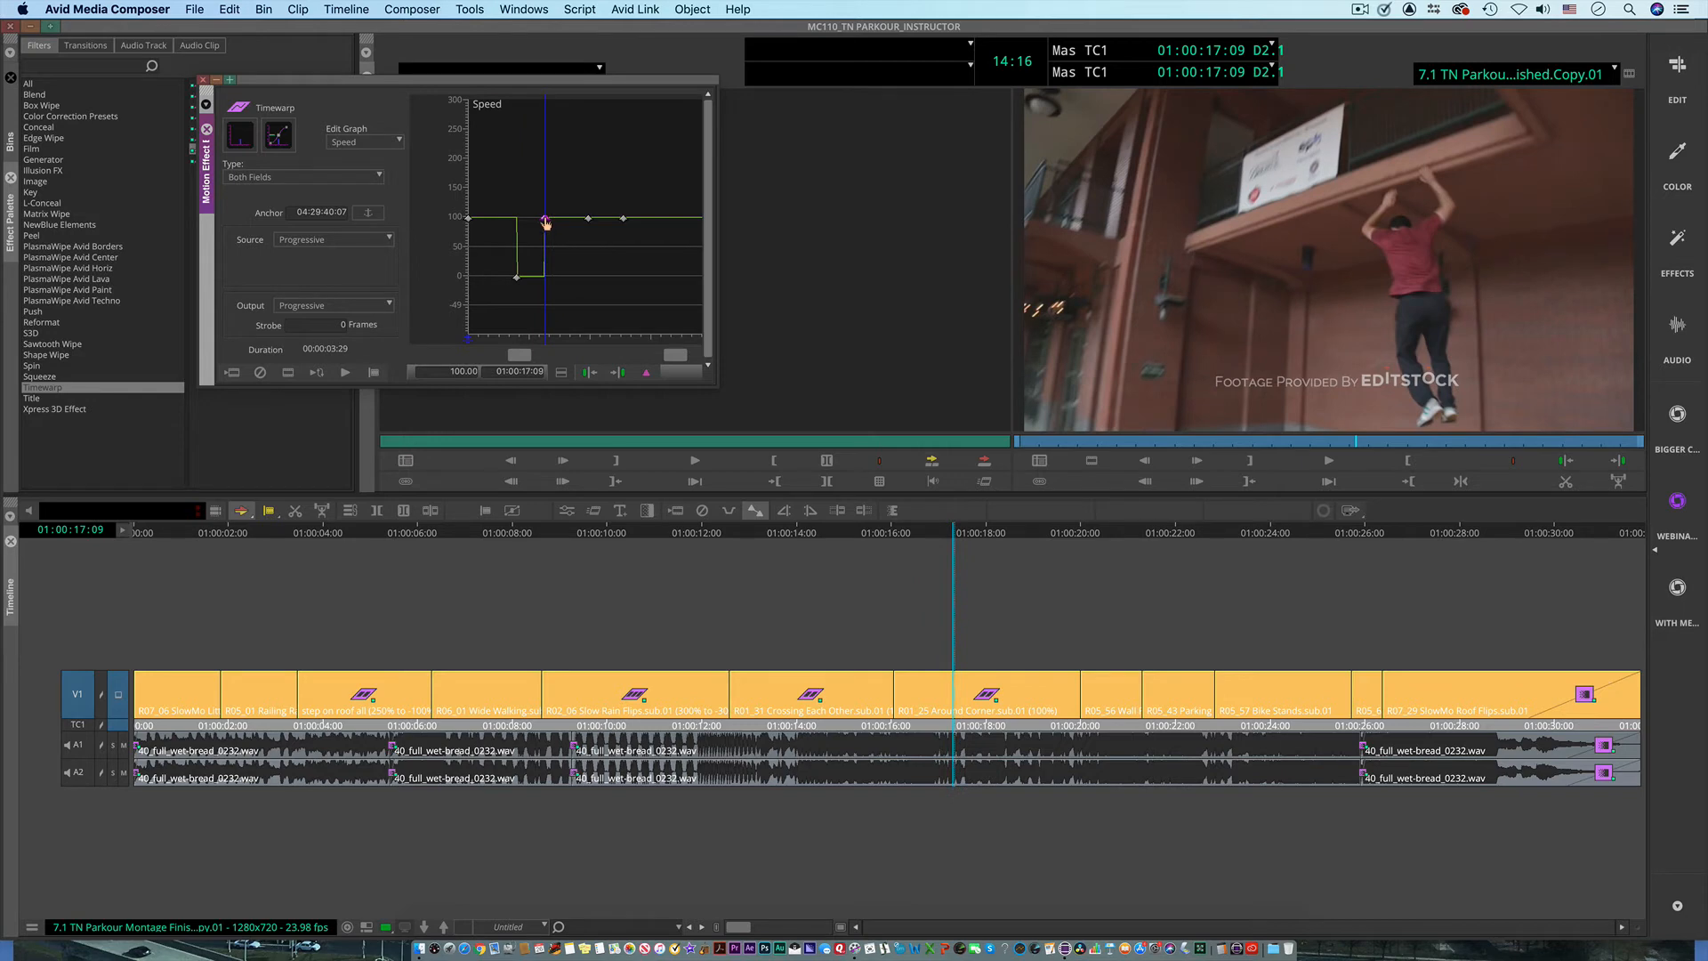
{"action": "left_click_drag", "start_coordinate": [447, 372], "coordinate": [500, 374]}
{"action": "type", "text": "-1"}
{"action": "key", "text": "Return"}
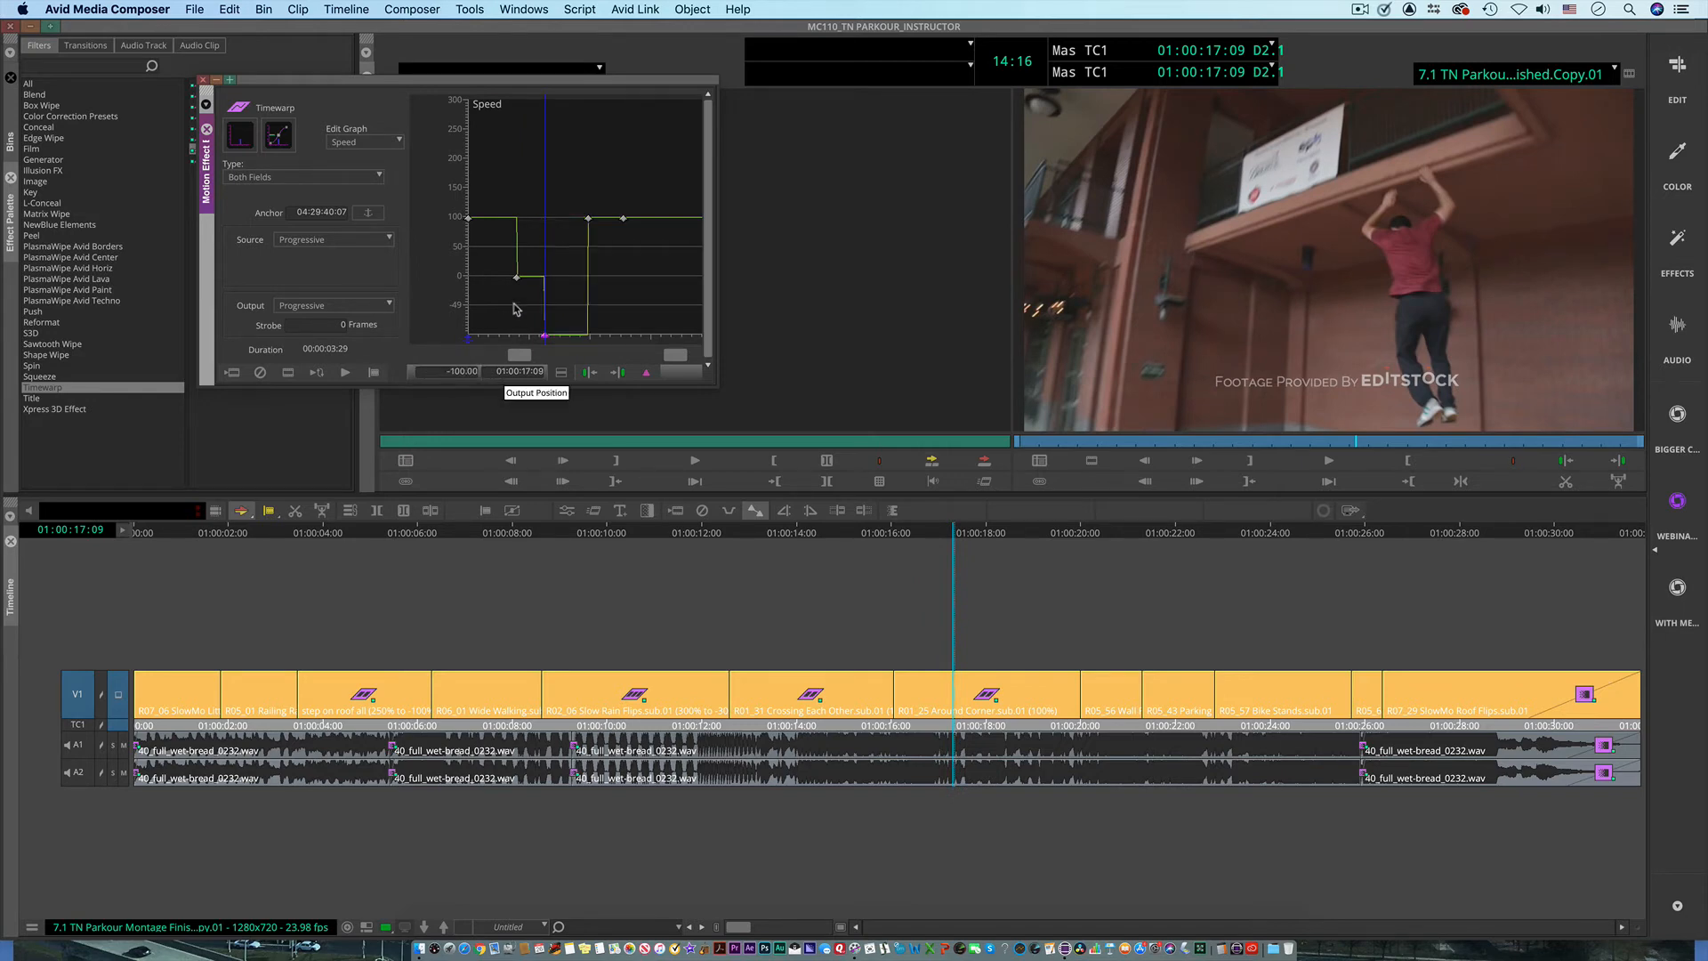
Step: Set the speed keyframe at 01:00:18:00 to 0 and the one at 01:00:18:18 to 250
{"action": "left_click_drag", "start_coordinate": [589, 218], "coordinate": [585, 281]}
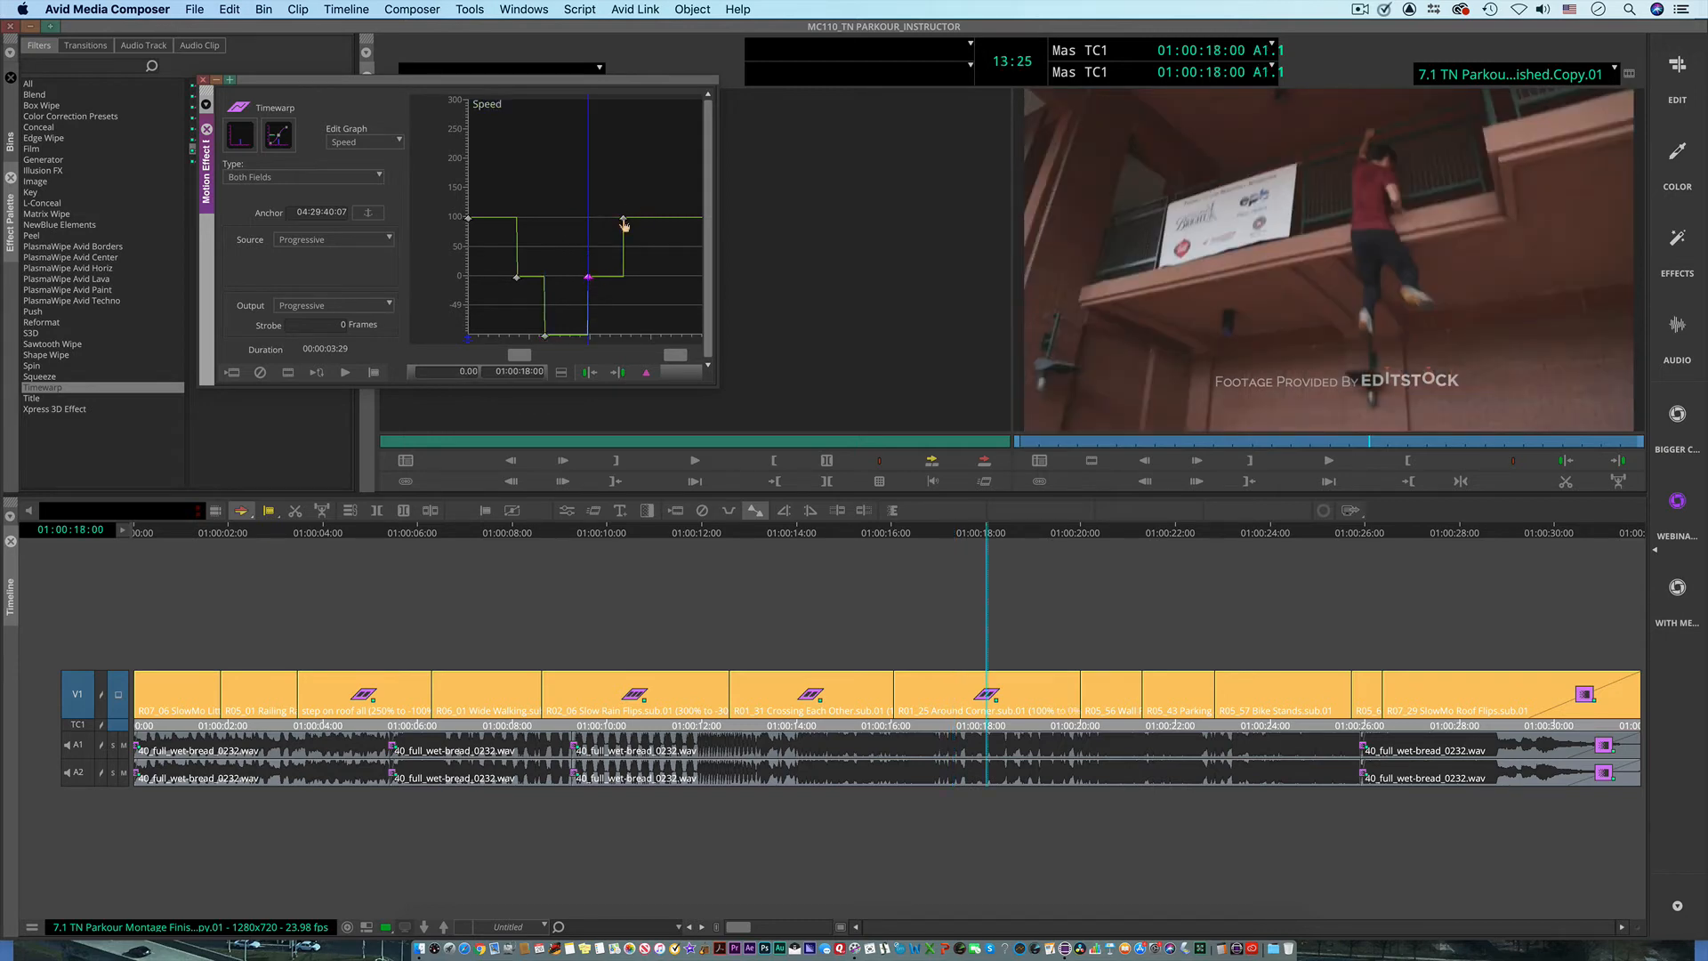
{"action": "left_click_drag", "start_coordinate": [623, 221], "coordinate": [634, 145]}
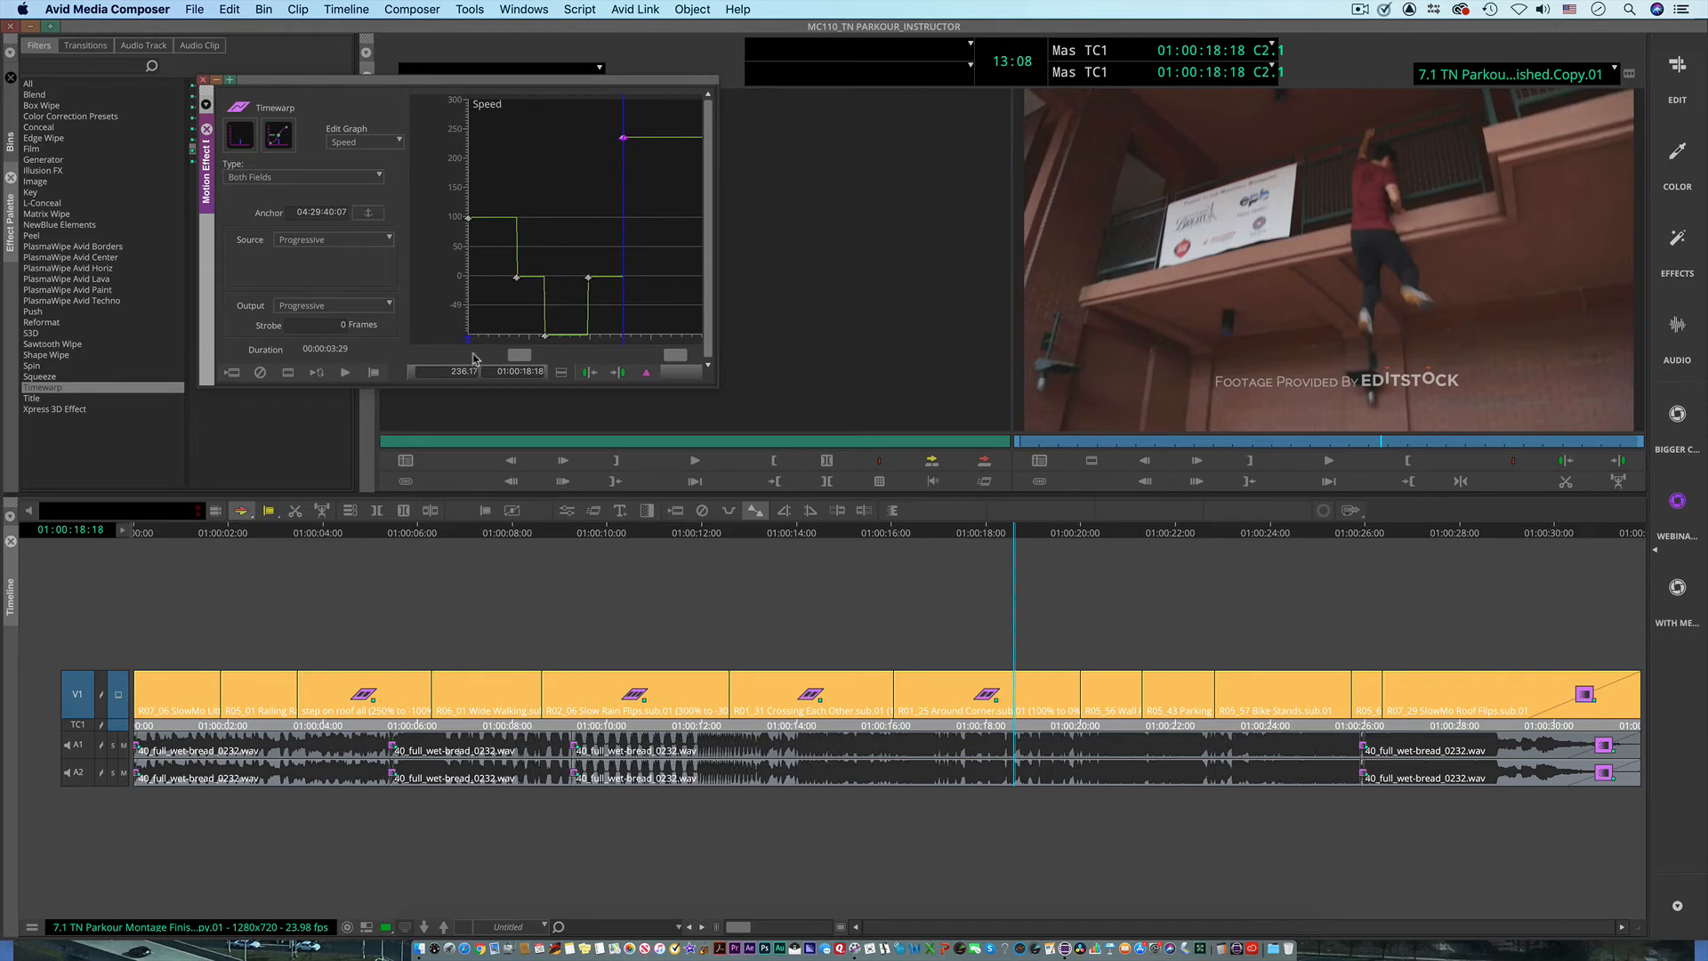
{"action": "left_click", "coordinate": [454, 370]}
{"action": "type", "text": "250"}
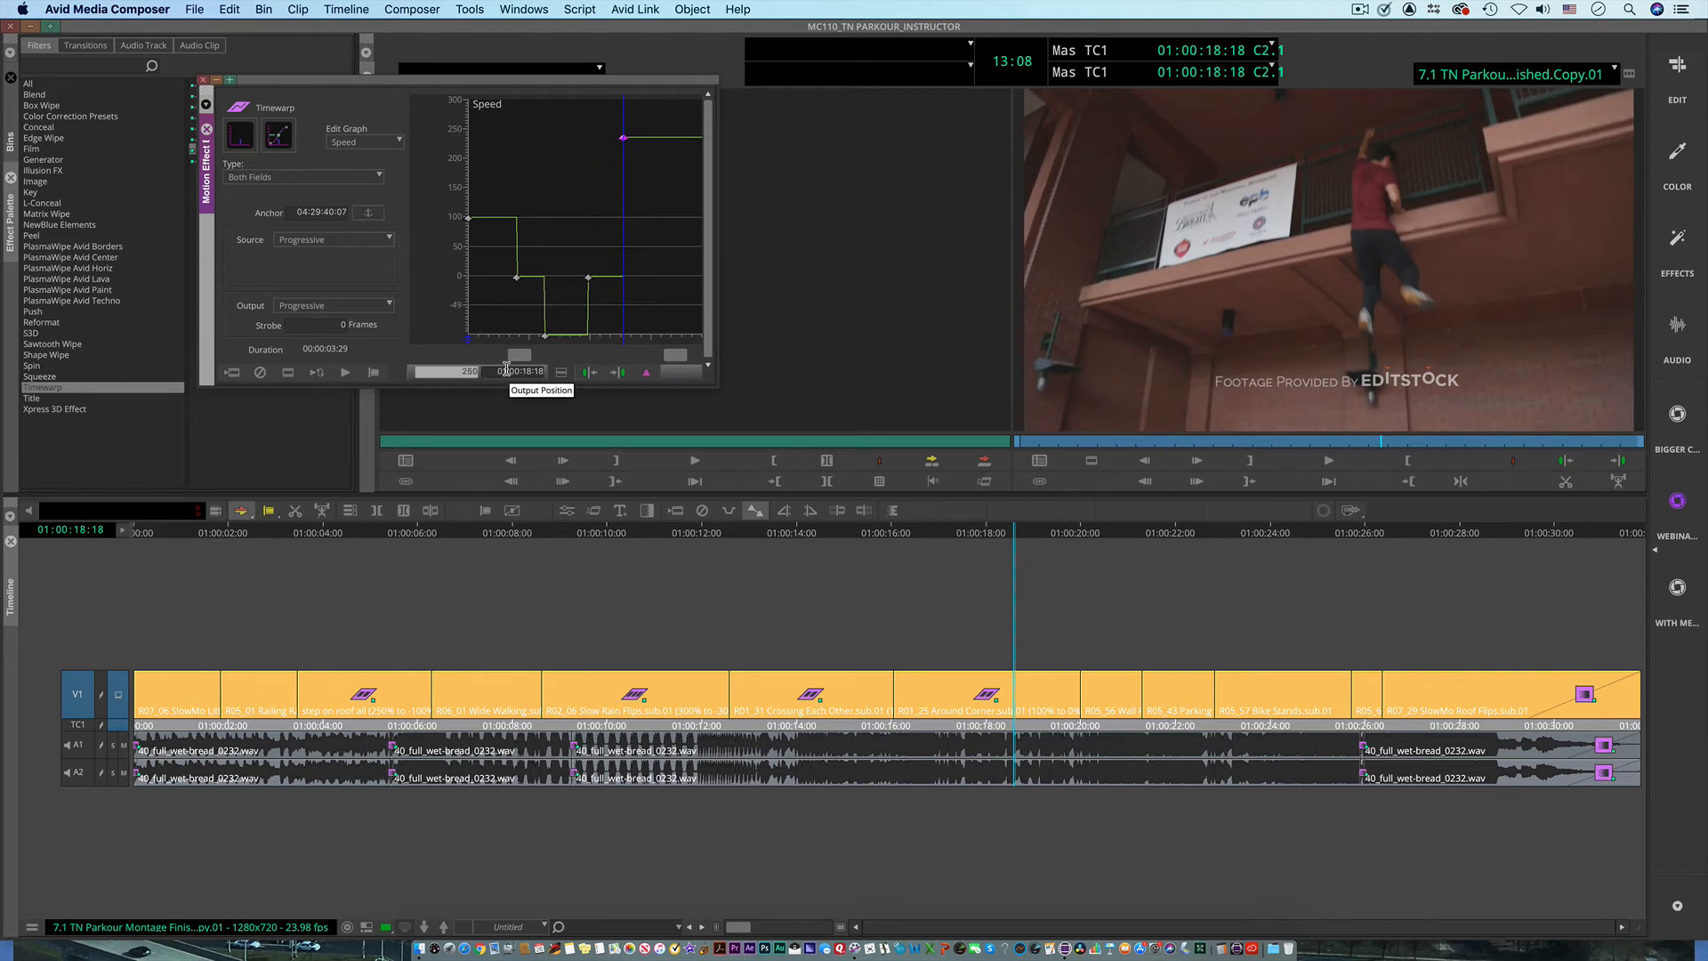
{"action": "key", "text": "Return"}
Step: Play the retimed Around Corner clip from its start and stop playback after it ends
{"action": "mouse_move", "coordinate": [481, 301]}
{"action": "left_mouse_down"}
{"action": "mouse_move", "coordinate": [611, 287]}
{"action": "mouse_move", "coordinate": [691, 305]}
{"action": "mouse_move", "coordinate": [470, 324]}
{"action": "left_mouse_up"}
{"action": "key", "text": "space"}
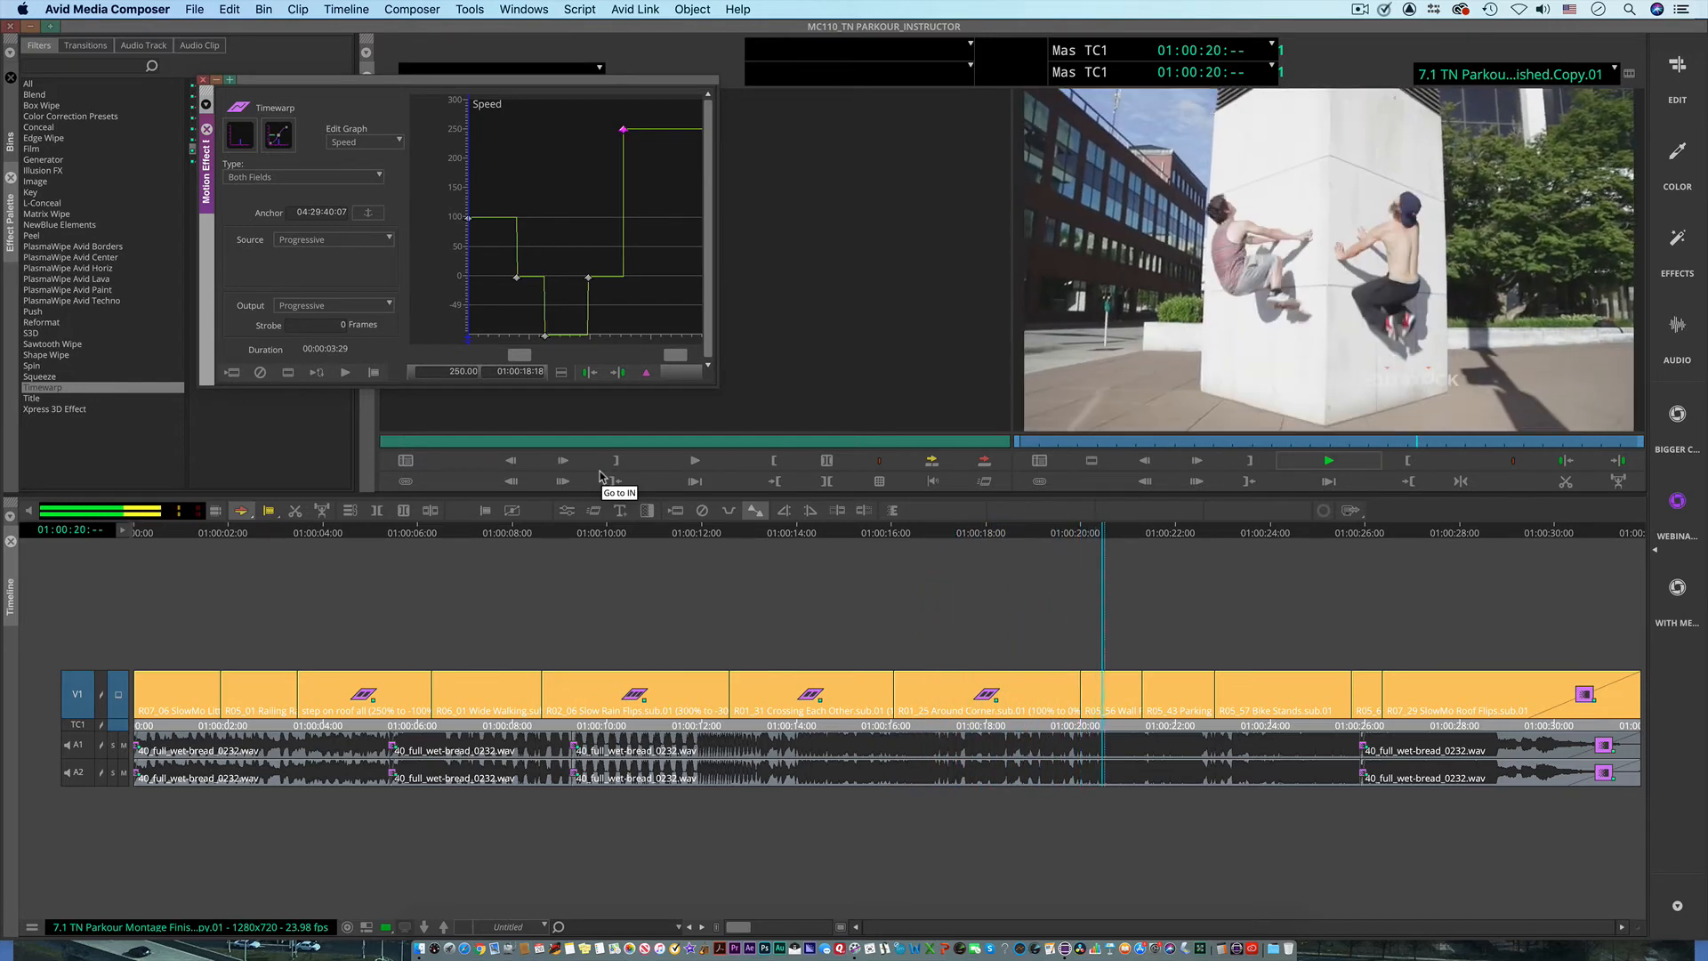
{"action": "key", "text": "space"}
Step: Examine the Slow Rain Flips clip's speed graph, close the Motion Effect Editor, and scrub through the clip to 01:00:11:09
{"action": "left_click_drag", "start_coordinate": [929, 541], "coordinate": [605, 589]}
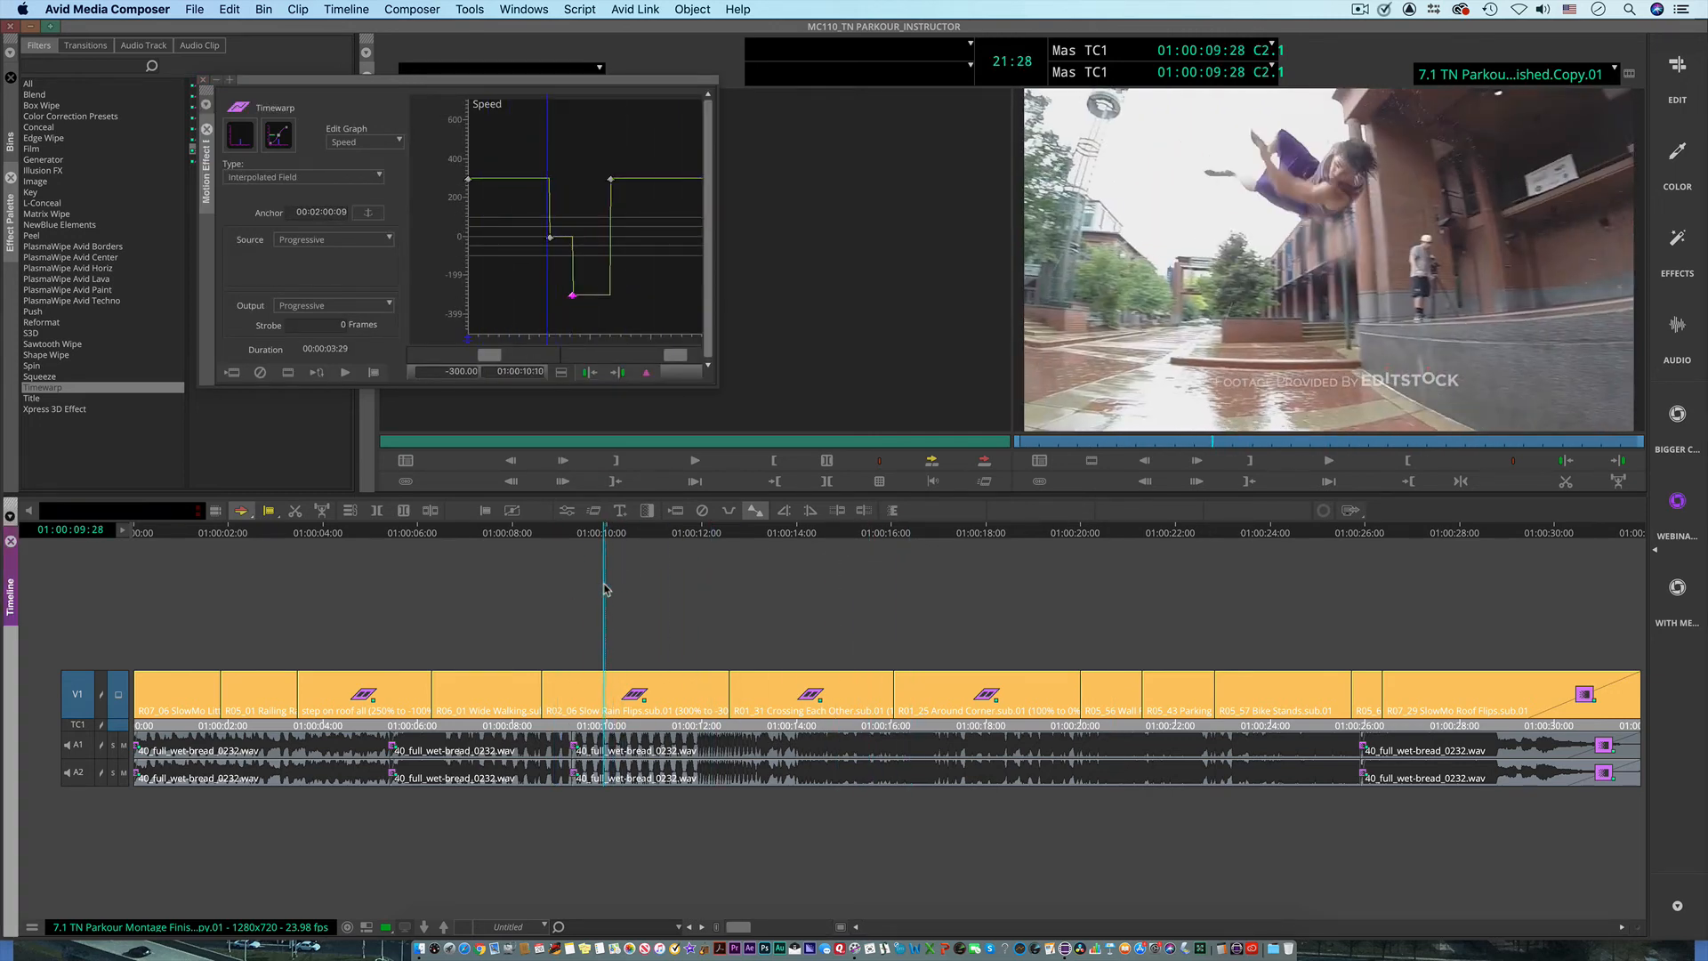
{"action": "left_click", "coordinate": [591, 533]}
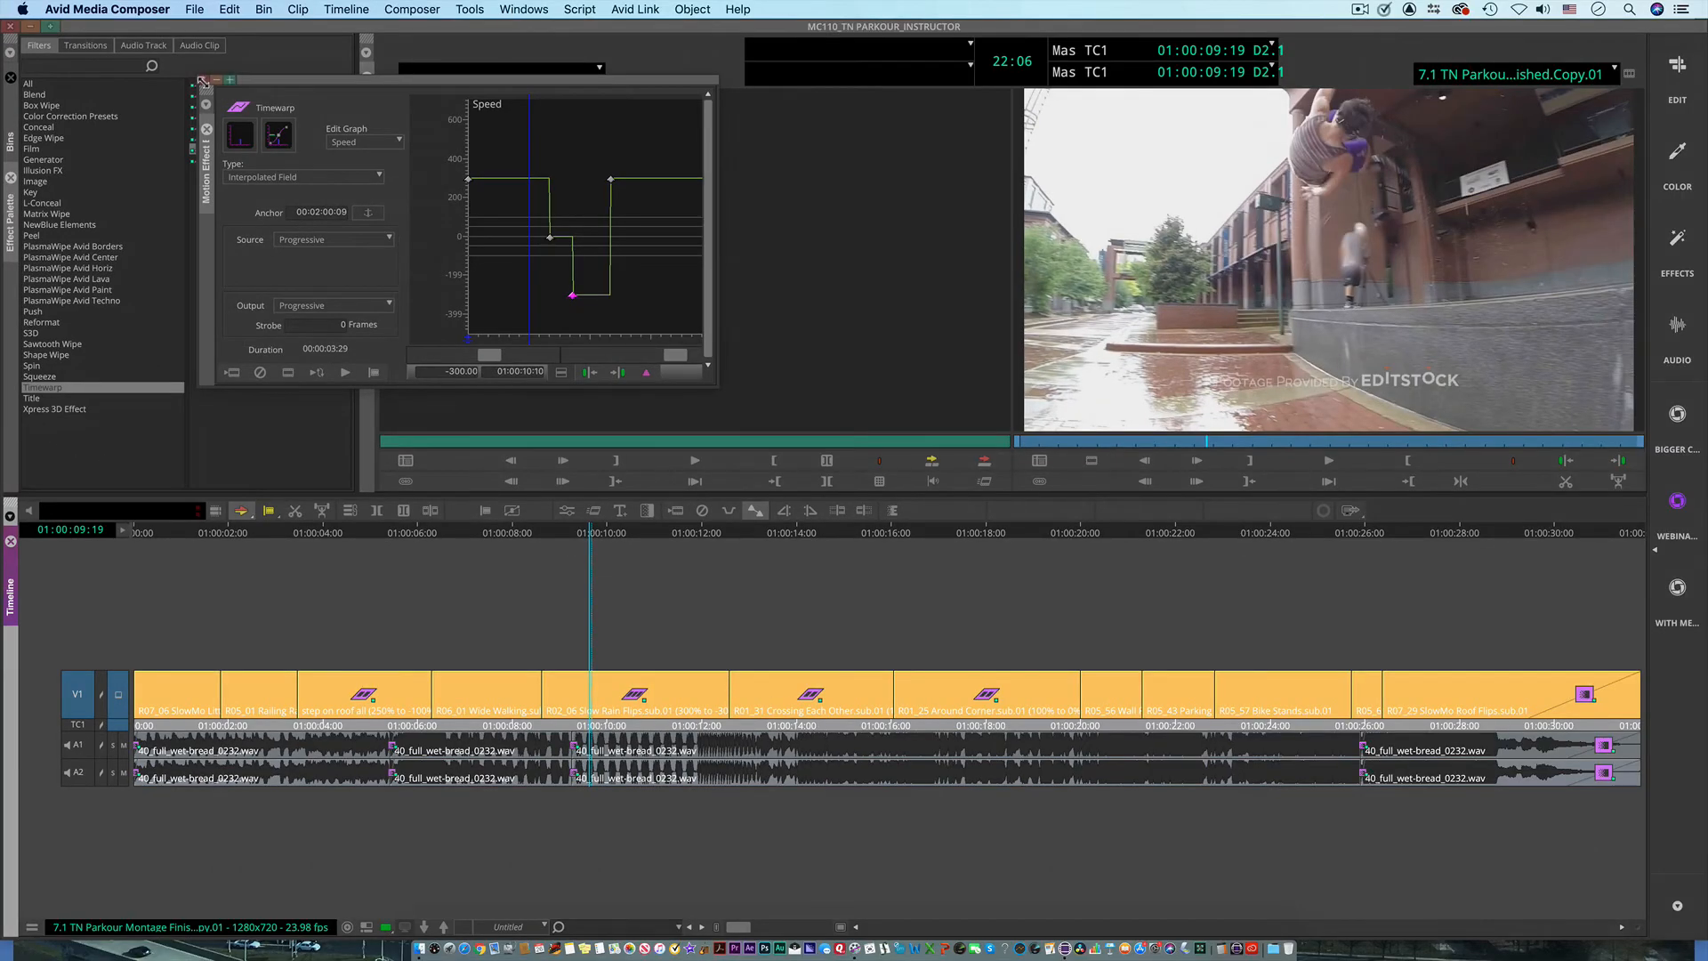
{"action": "left_click", "coordinate": [200, 80]}
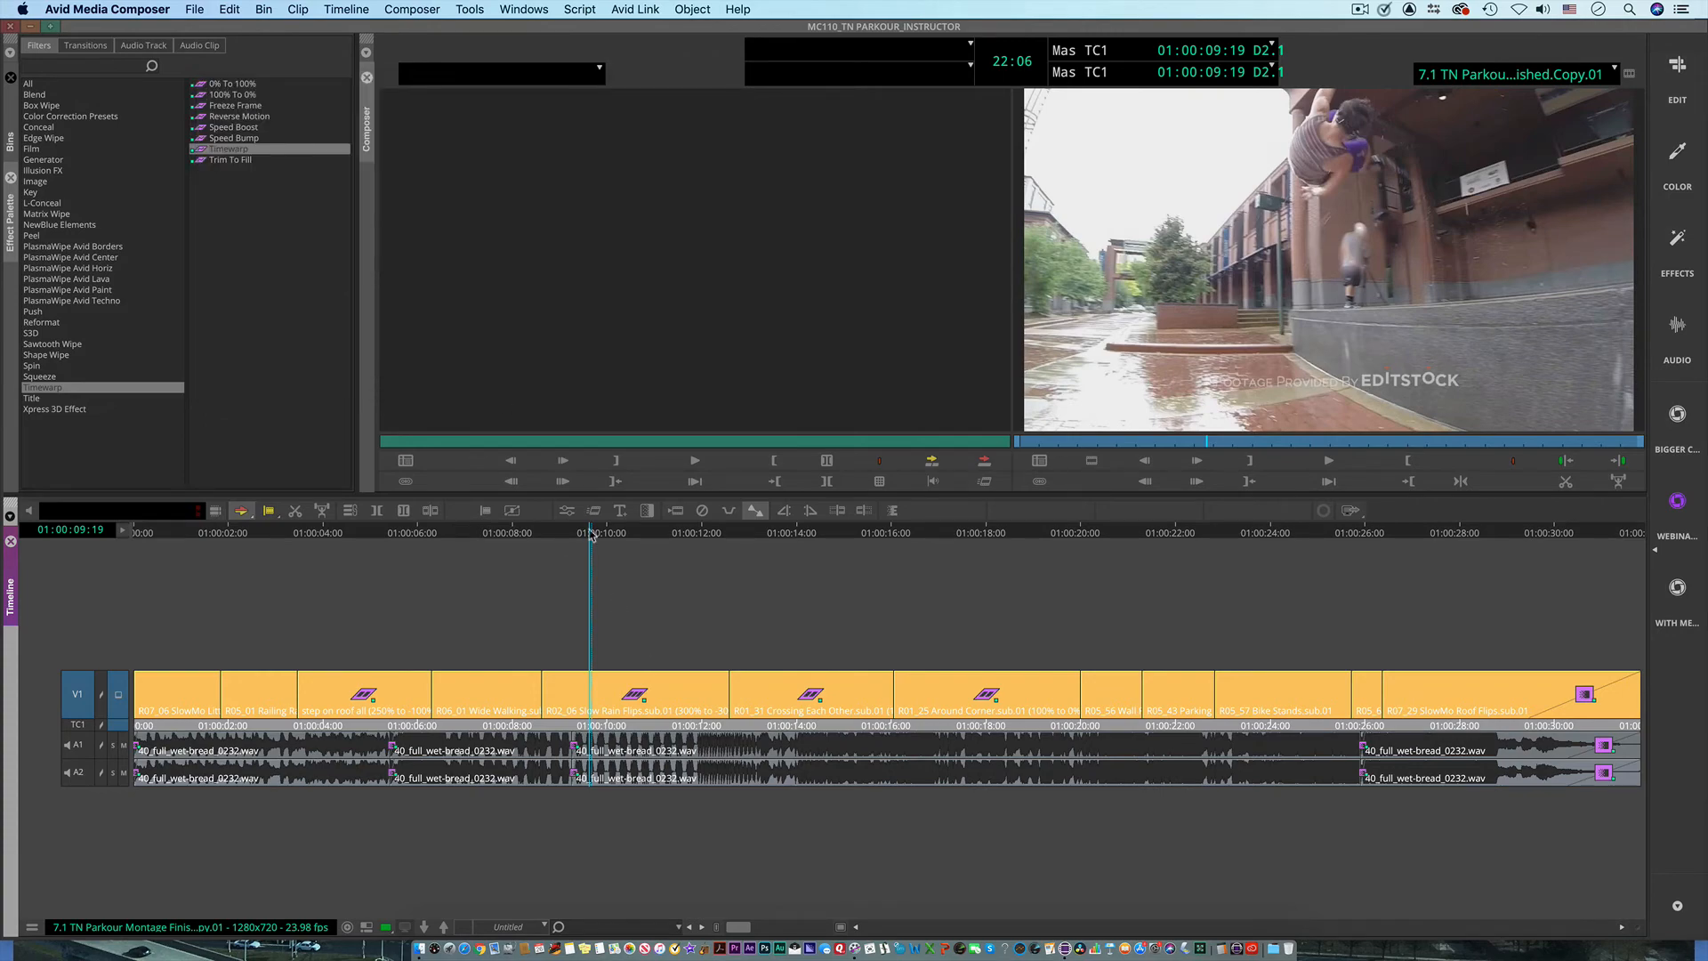
{"action": "left_click_drag", "start_coordinate": [594, 538], "coordinate": [636, 587]}
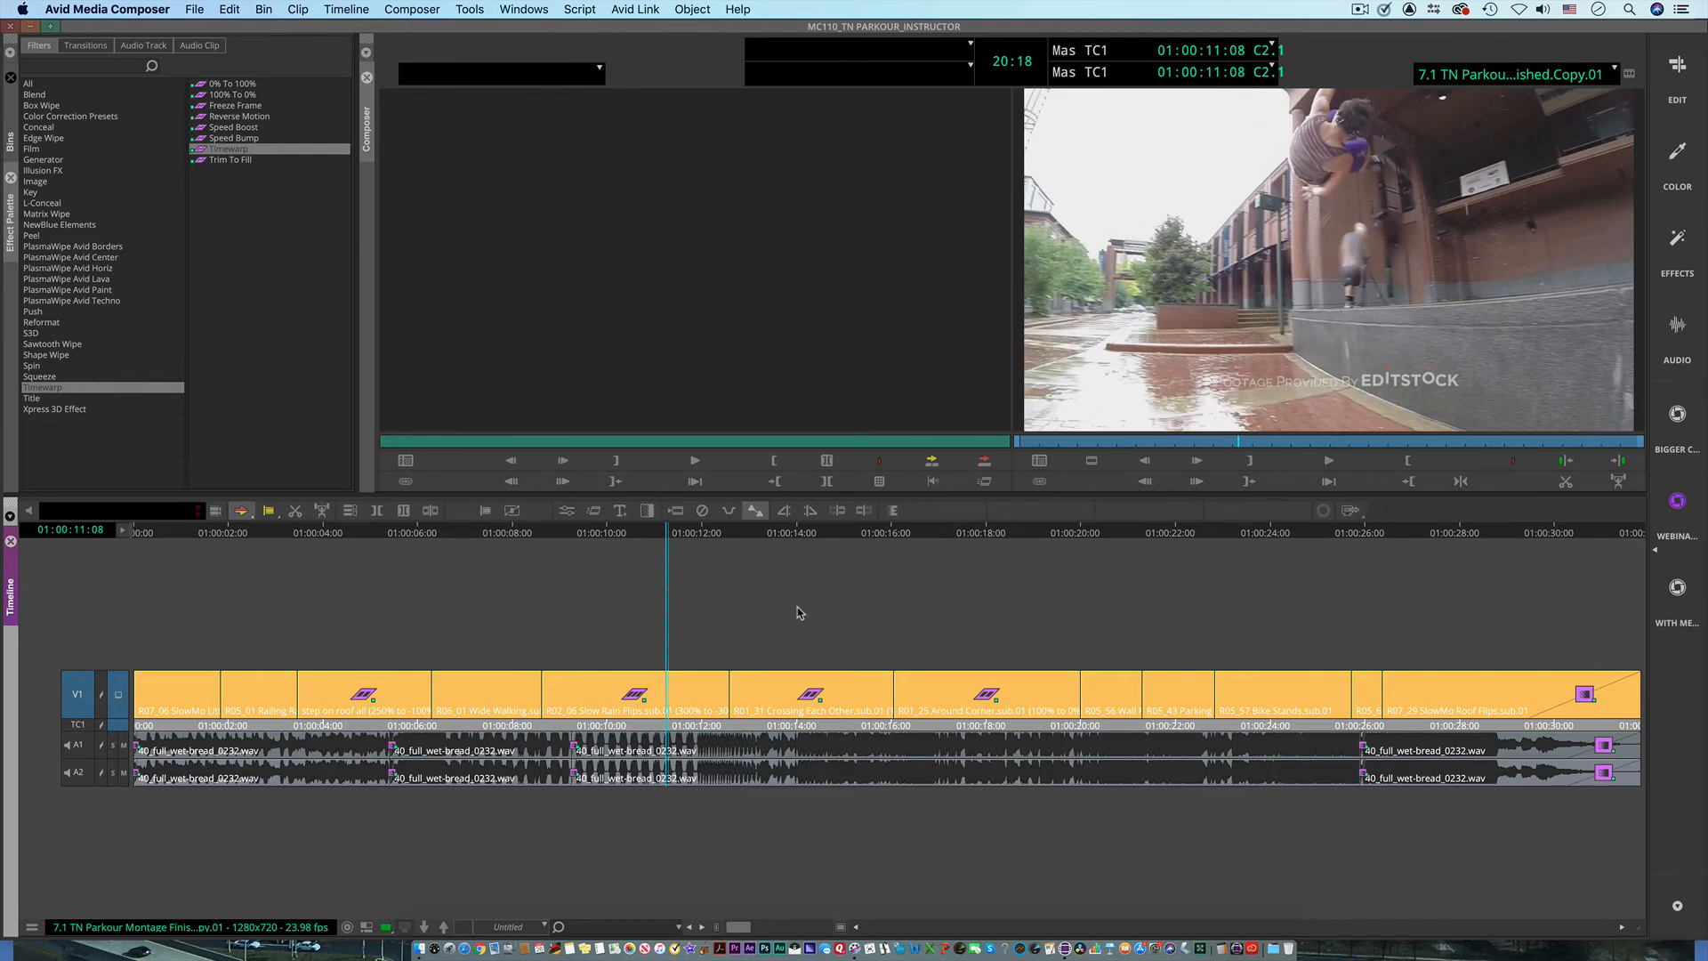
{"action": "mouse_move", "coordinate": [667, 534]}
{"action": "left_mouse_down"}
{"action": "mouse_move", "coordinate": [610, 544]}
{"action": "mouse_move", "coordinate": [663, 552]}
{"action": "mouse_move", "coordinate": [580, 541]}
{"action": "mouse_move", "coordinate": [672, 549]}
{"action": "left_mouse_up"}
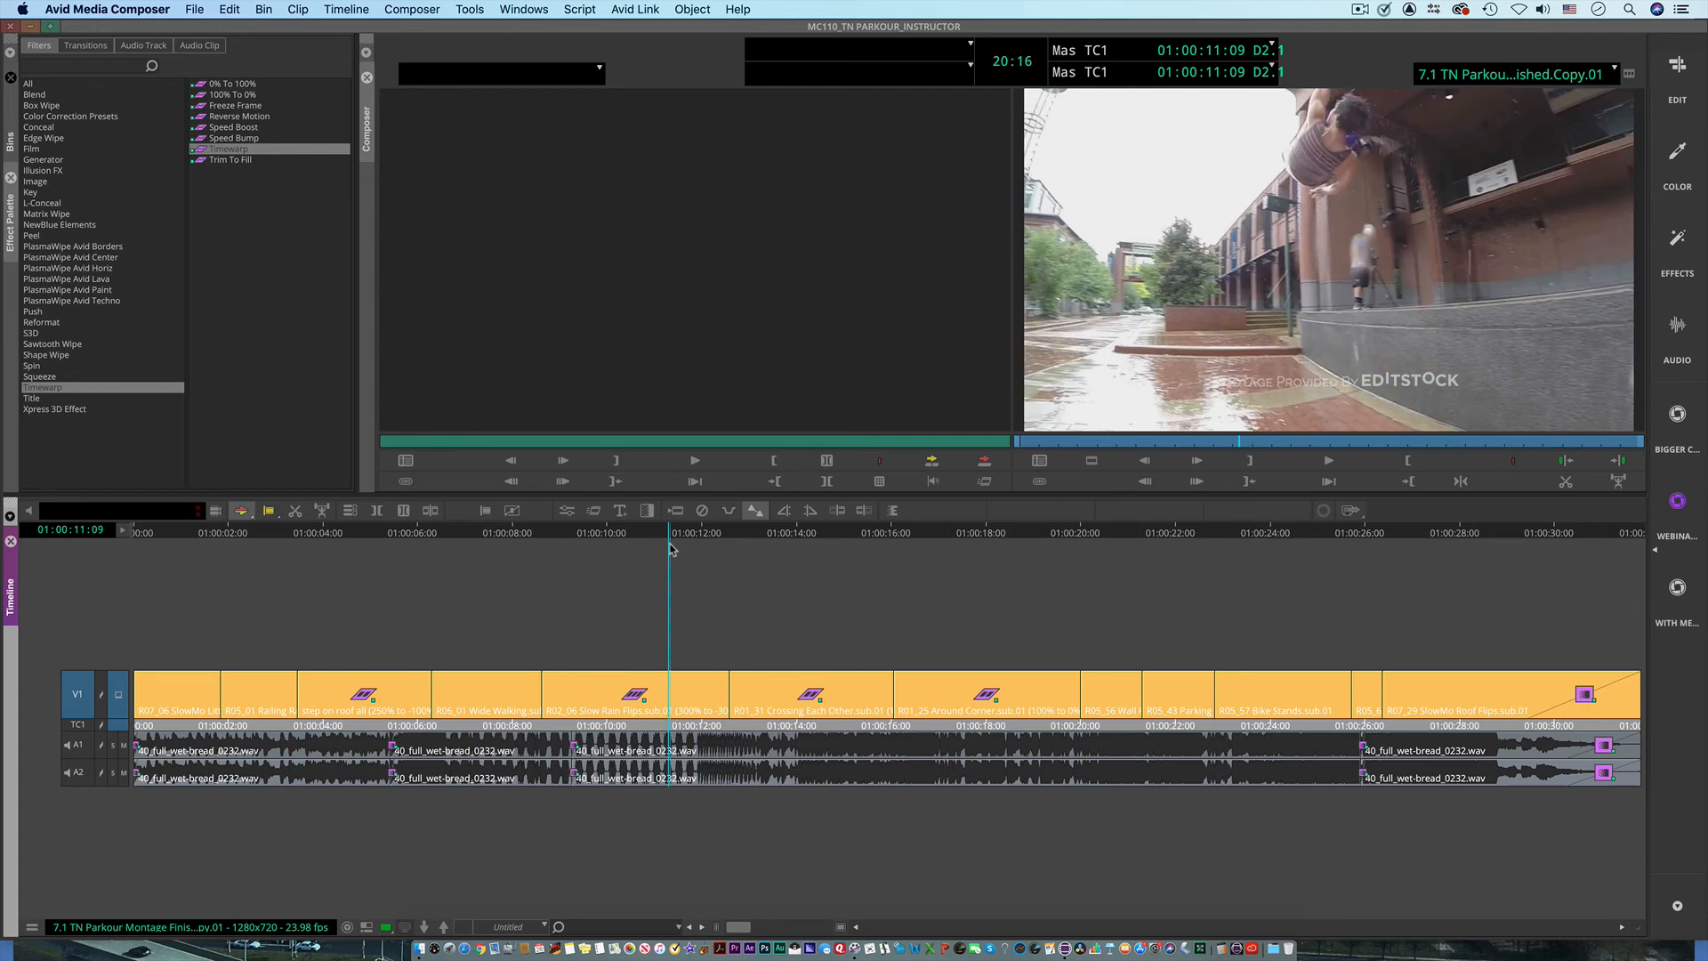
Step: Match frame the Wall Flip clip from track V1 at 01:00:20:18 to load its source
{"action": "left_click_drag", "start_coordinate": [671, 549], "coordinate": [1110, 587]}
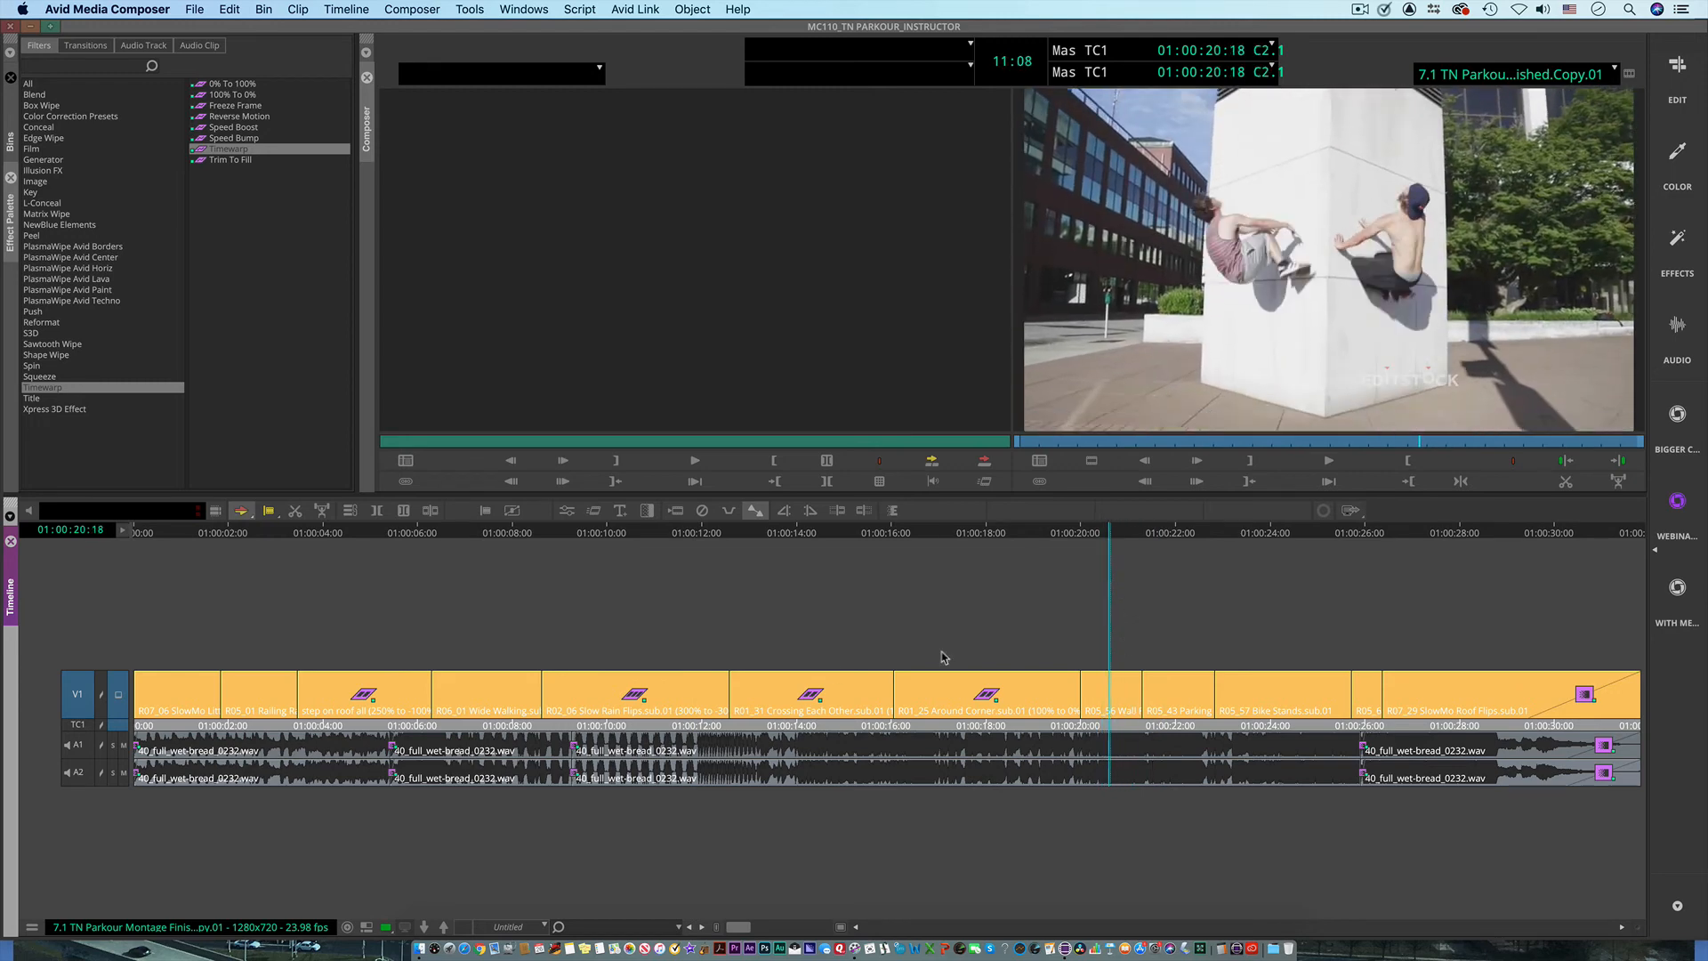
{"action": "right_click", "coordinate": [66, 693]}
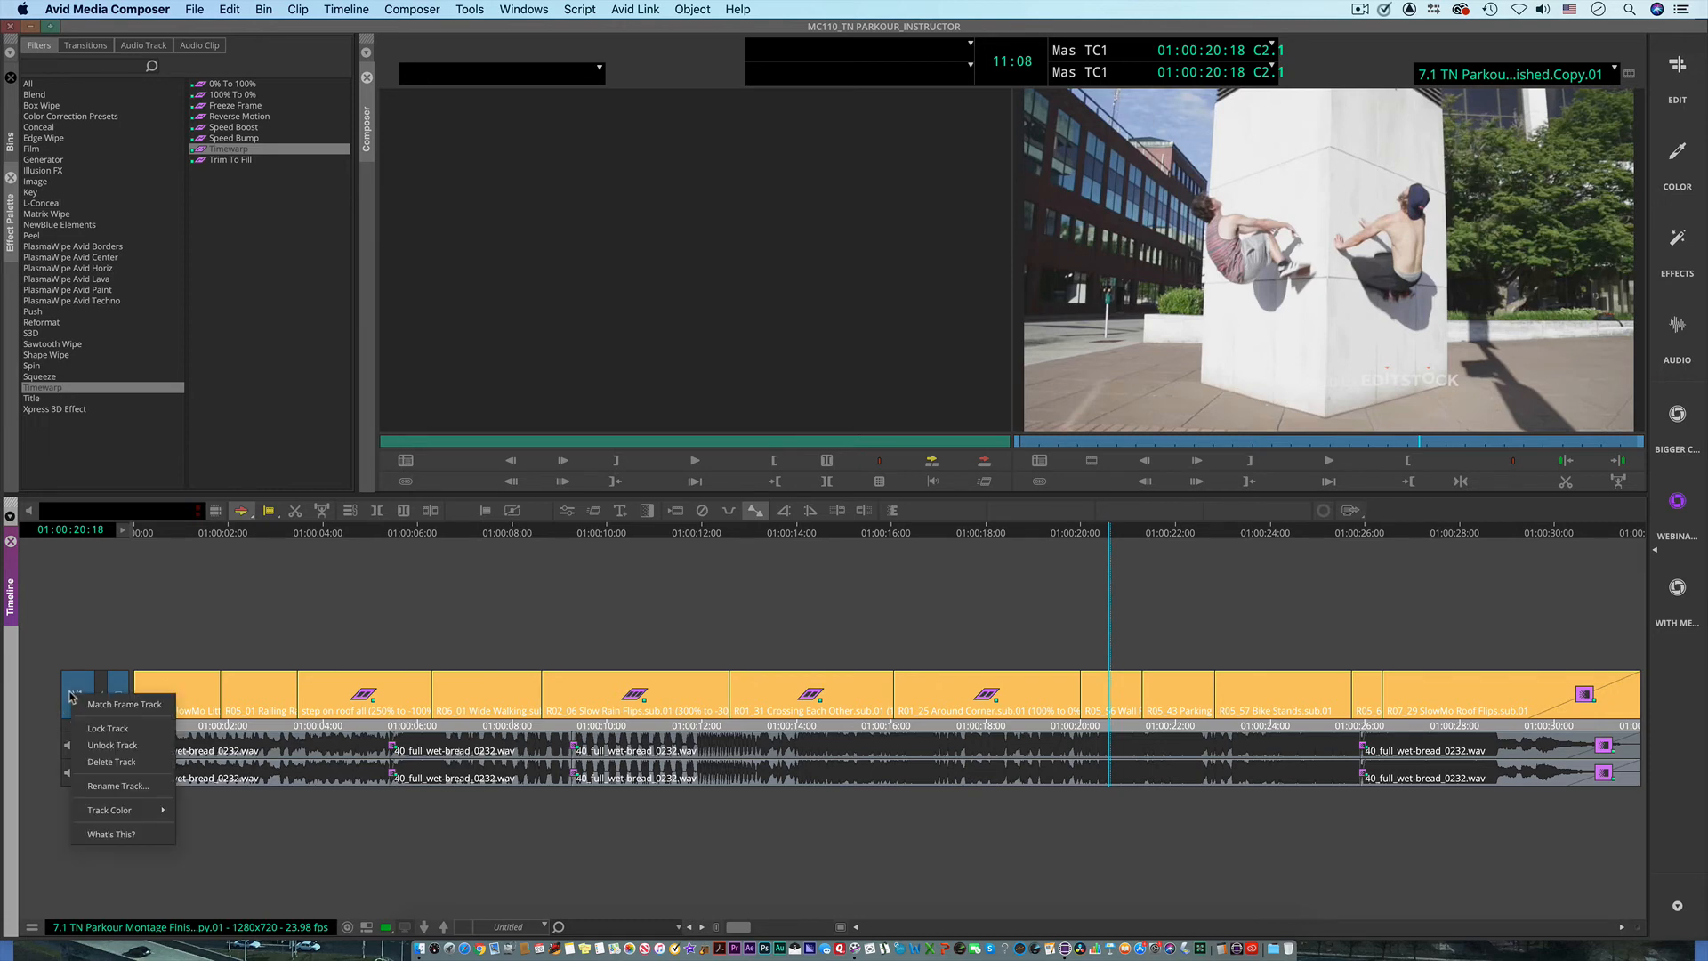
{"action": "left_click", "coordinate": [98, 700]}
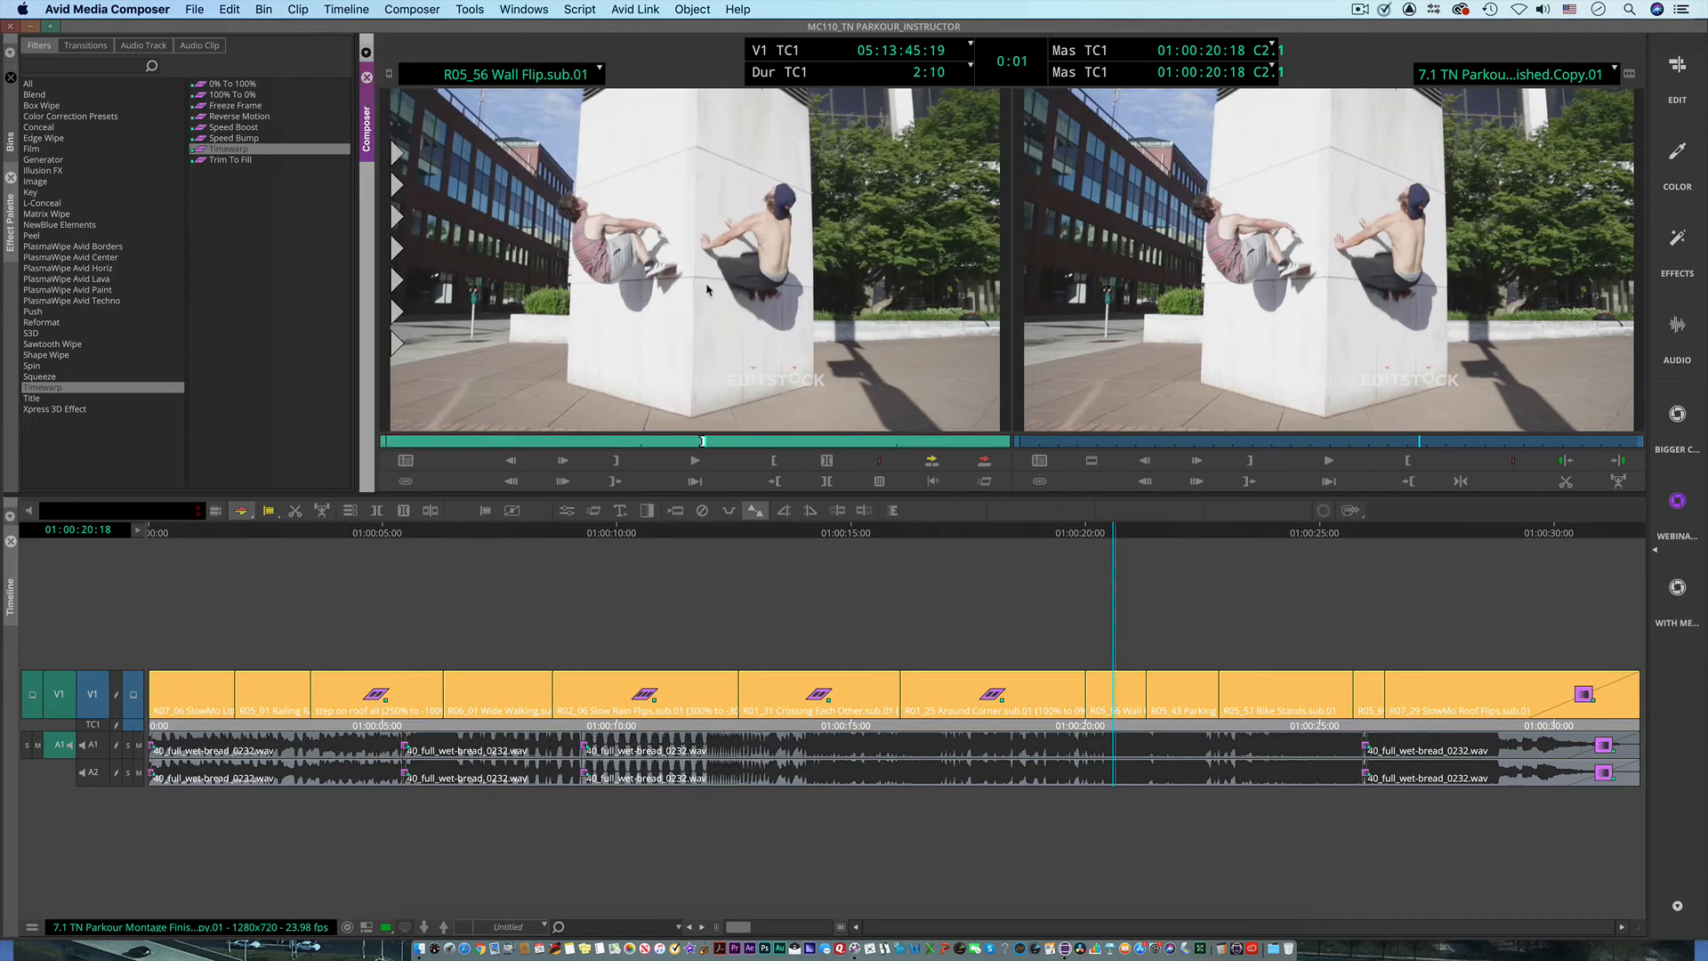
Step: Create a 5-second freeze frame from the current Wall Flip source frame, storing its media on the SSD01W drive
{"action": "right_click", "coordinate": [660, 224]}
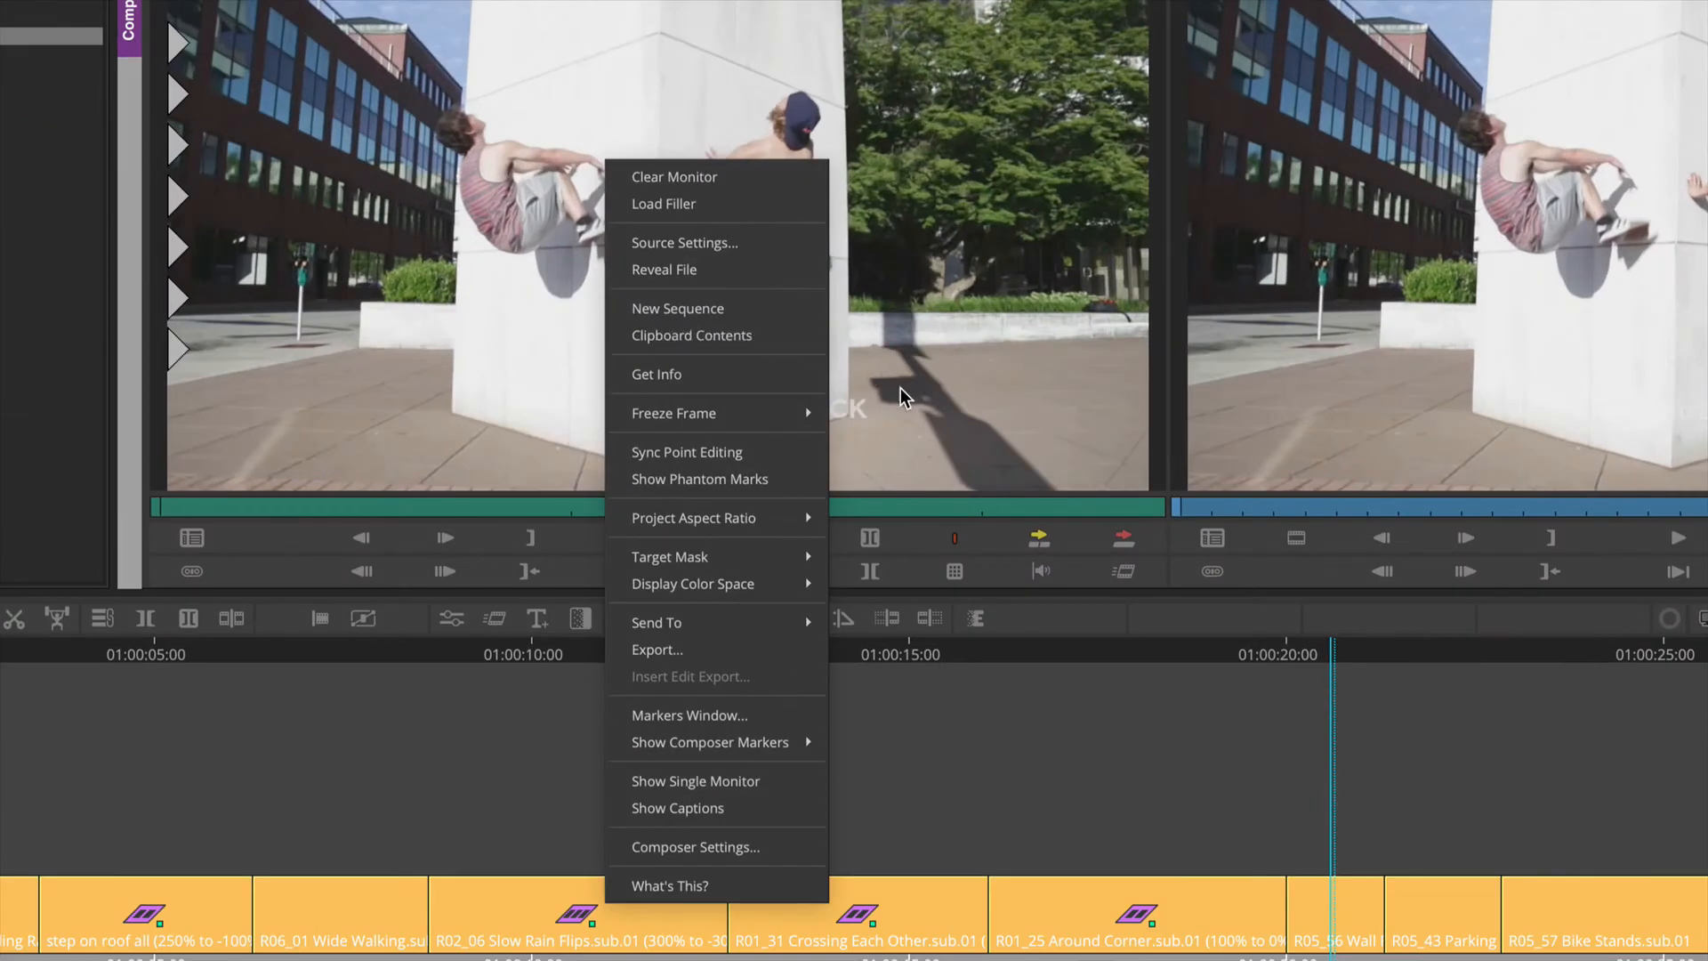
{"action": "mouse_move", "coordinate": [763, 420]}
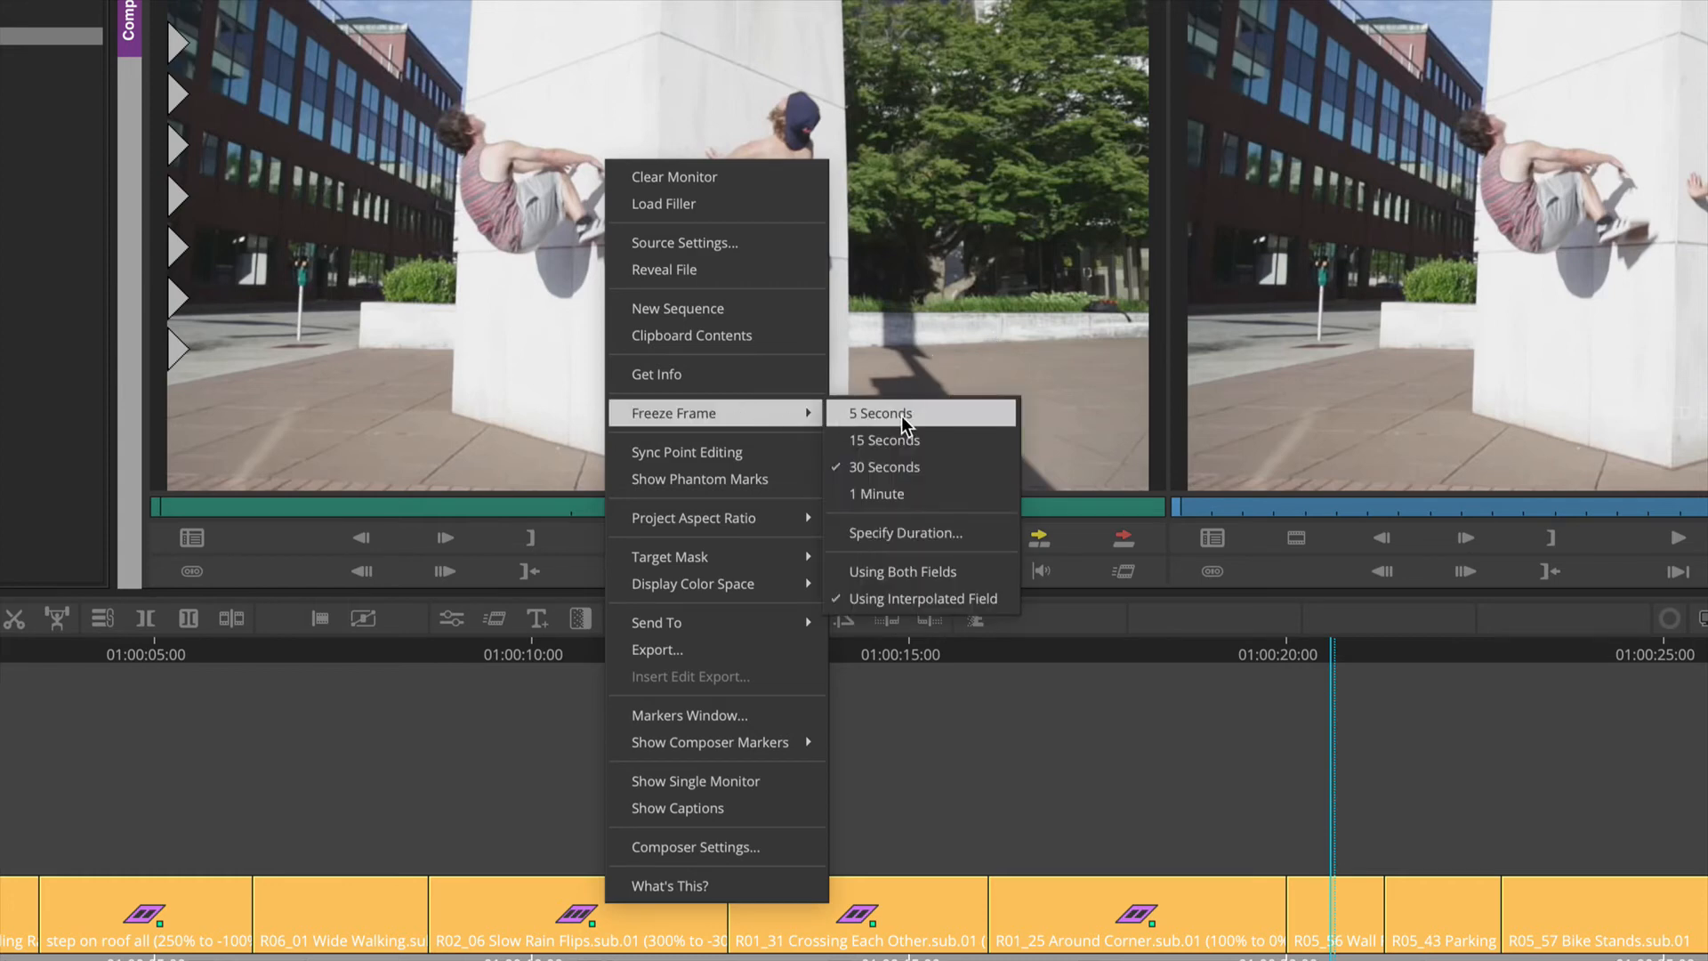
{"action": "left_click", "coordinate": [901, 415]}
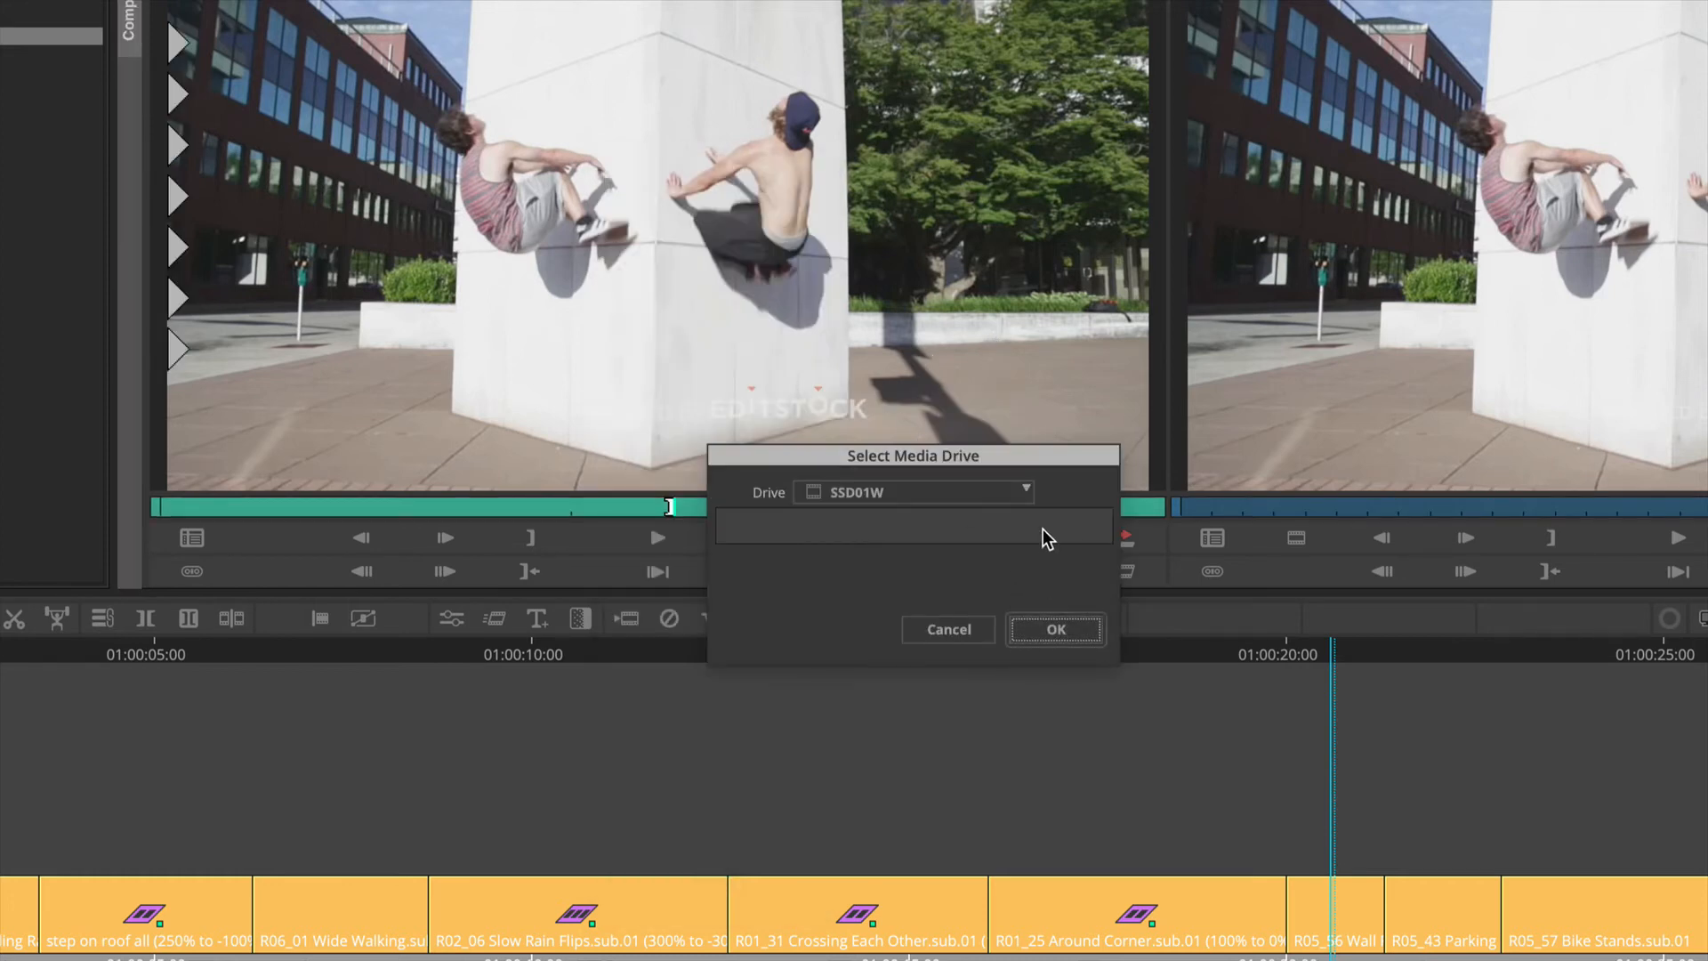
{"action": "left_click", "coordinate": [1055, 629]}
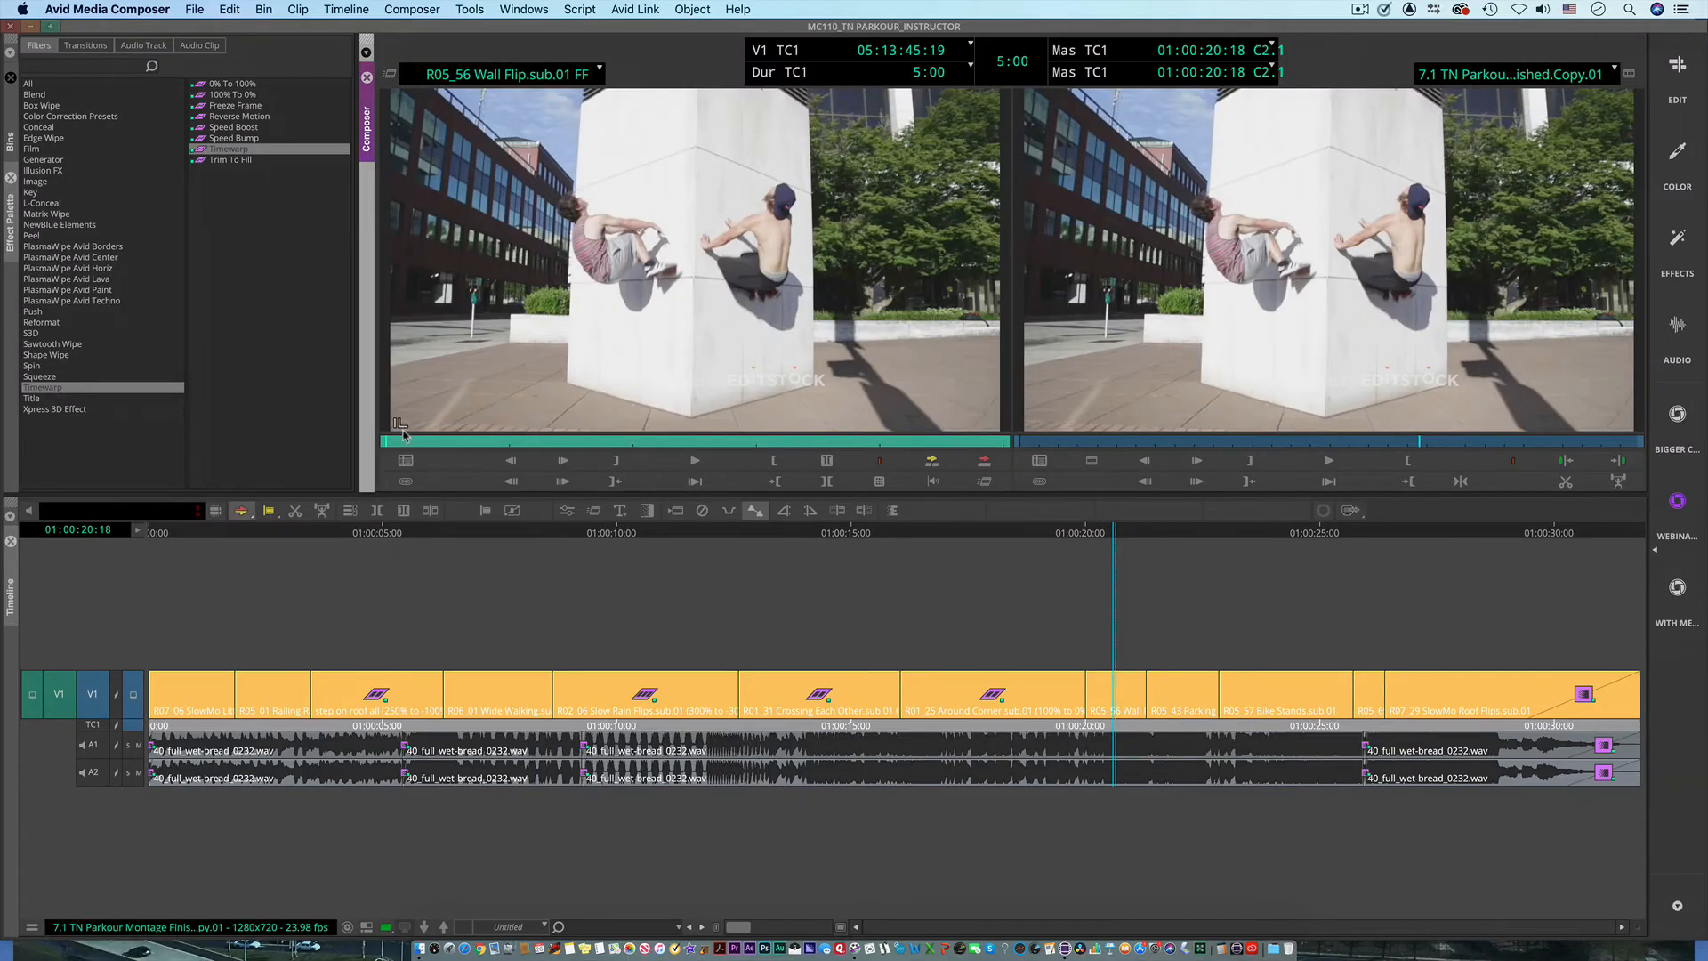
Step: Play and scrub the Wall Flip freeze frame in the source monitor, returning to its first frame
{"action": "key", "text": "space"}
{"action": "left_click_drag", "start_coordinate": [983, 442], "coordinate": [690, 447]}
{"action": "key", "text": "Home"}
Step: Scrub through the sequence's retimed clips and park on the Bike Stands clip at 01:00:23:21
{"action": "left_click_drag", "start_coordinate": [641, 535], "coordinate": [662, 585]}
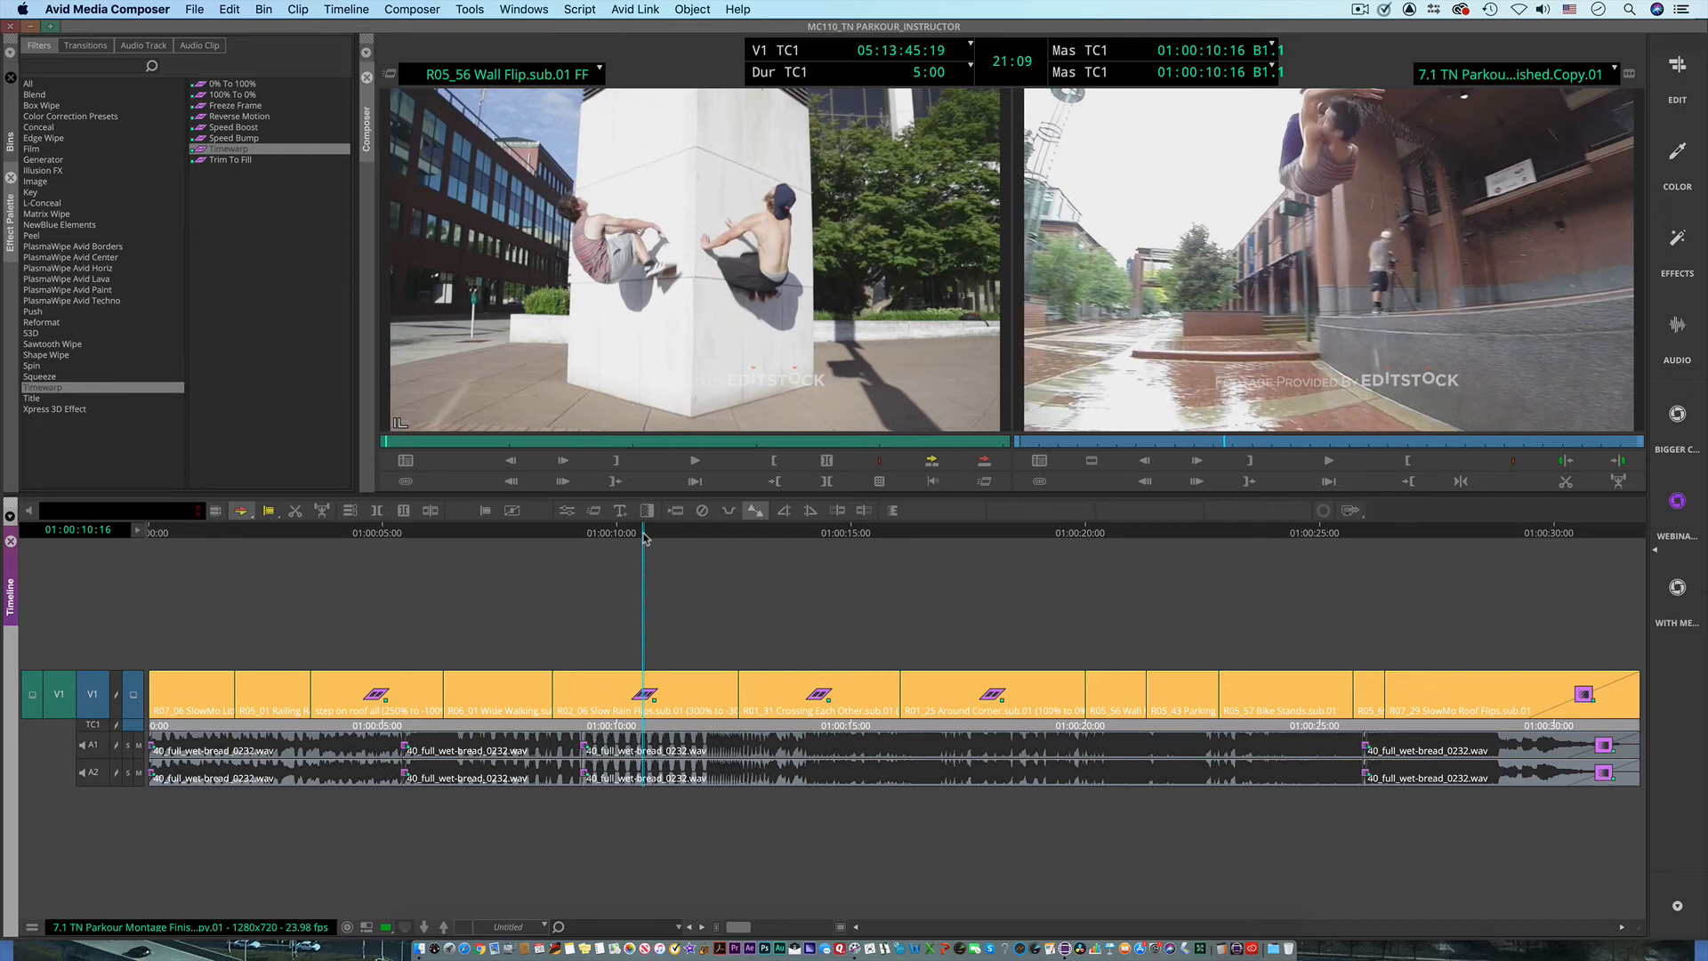
{"action": "left_click_drag", "start_coordinate": [645, 537], "coordinate": [1015, 548]}
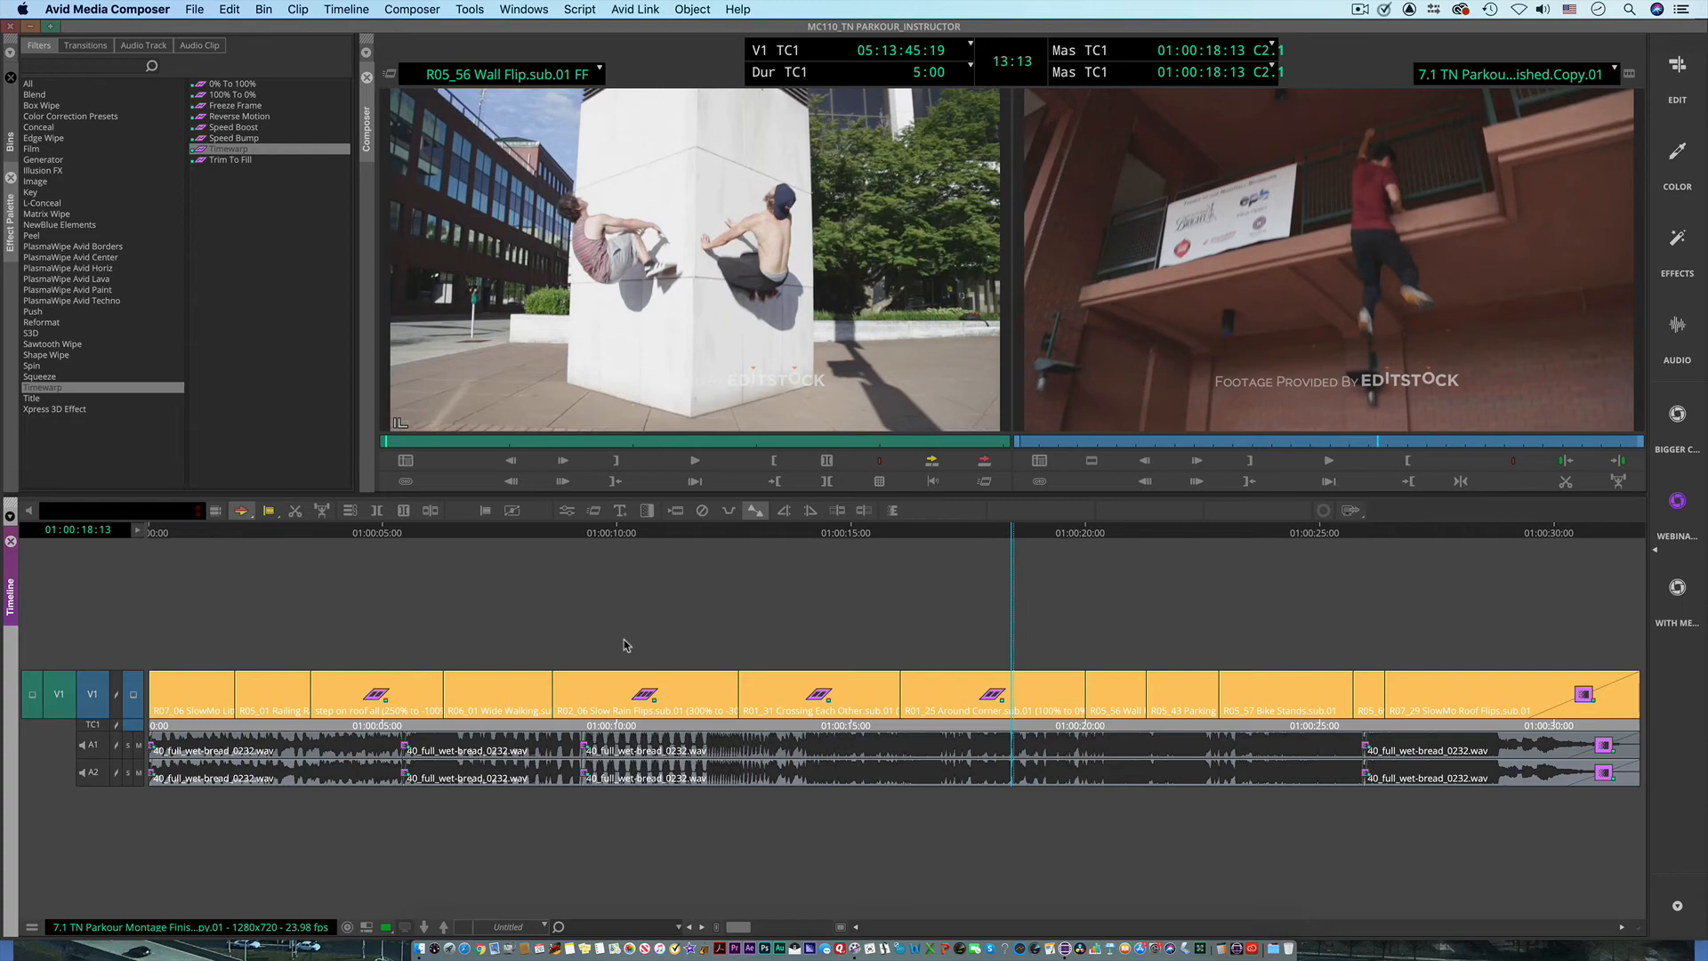
{"action": "left_click_drag", "start_coordinate": [1235, 540], "coordinate": [1365, 544]}
{"action": "left_click_drag", "start_coordinate": [1498, 552], "coordinate": [1264, 573]}
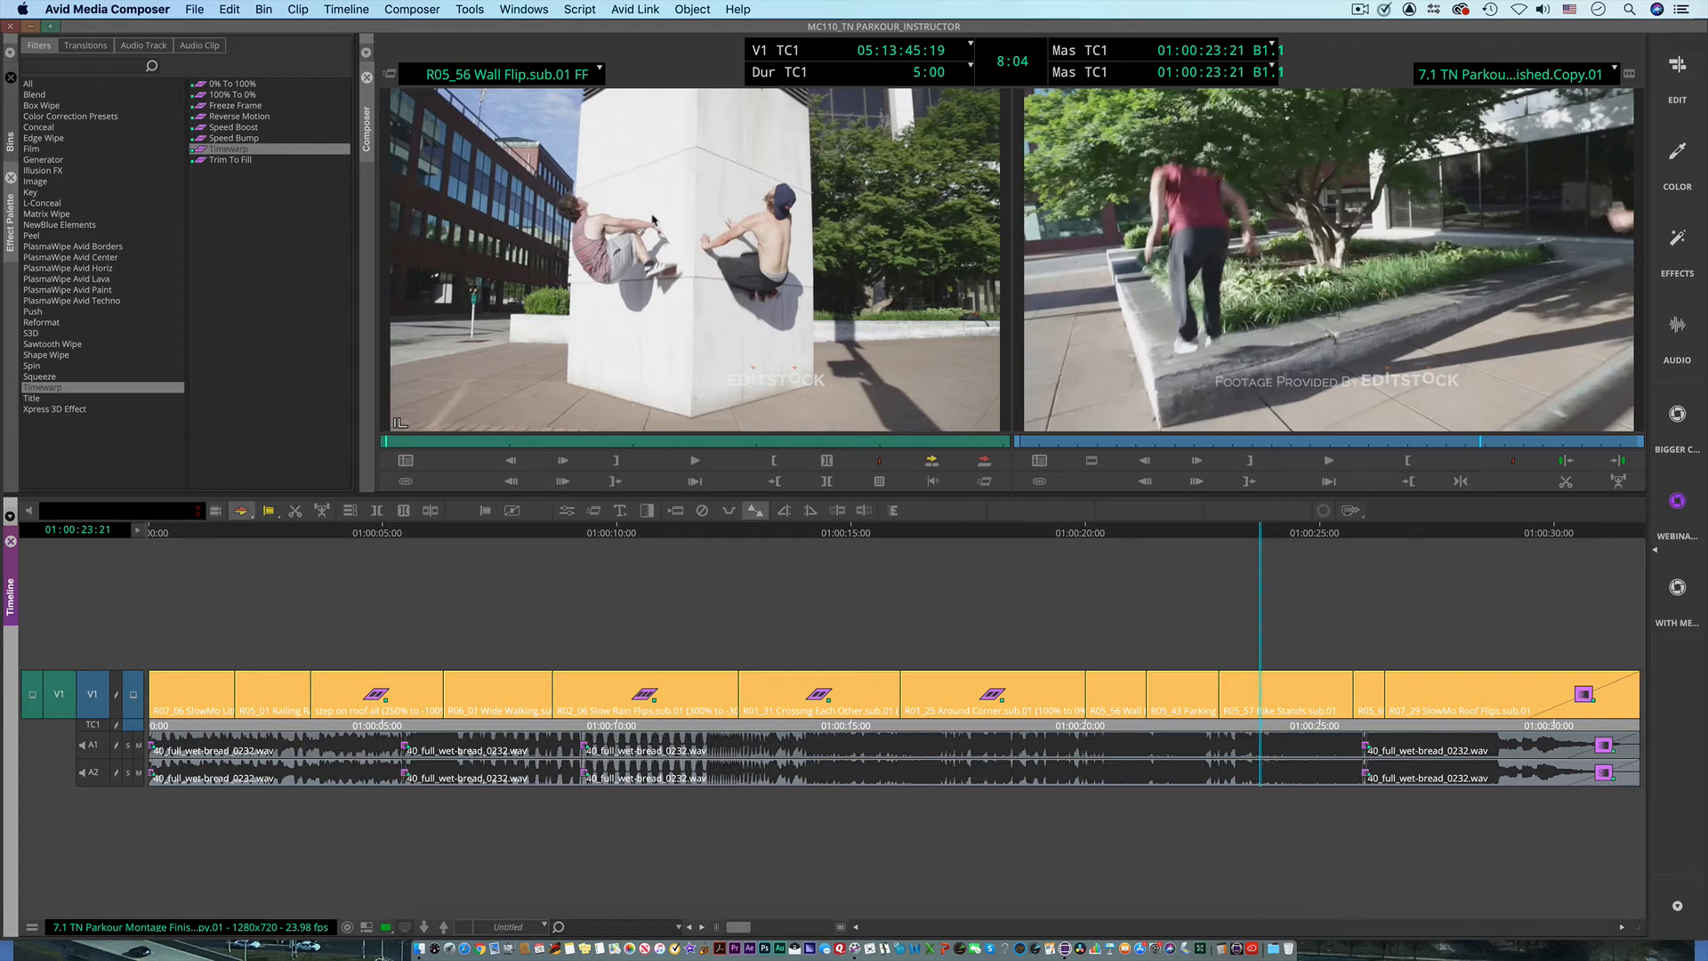
Step: Apply the Timewarp effect to the Bike Stands clip and open it in the Motion Effect Editor
{"action": "left_click", "coordinate": [10, 142]}
{"action": "left_click", "coordinate": [11, 258]}
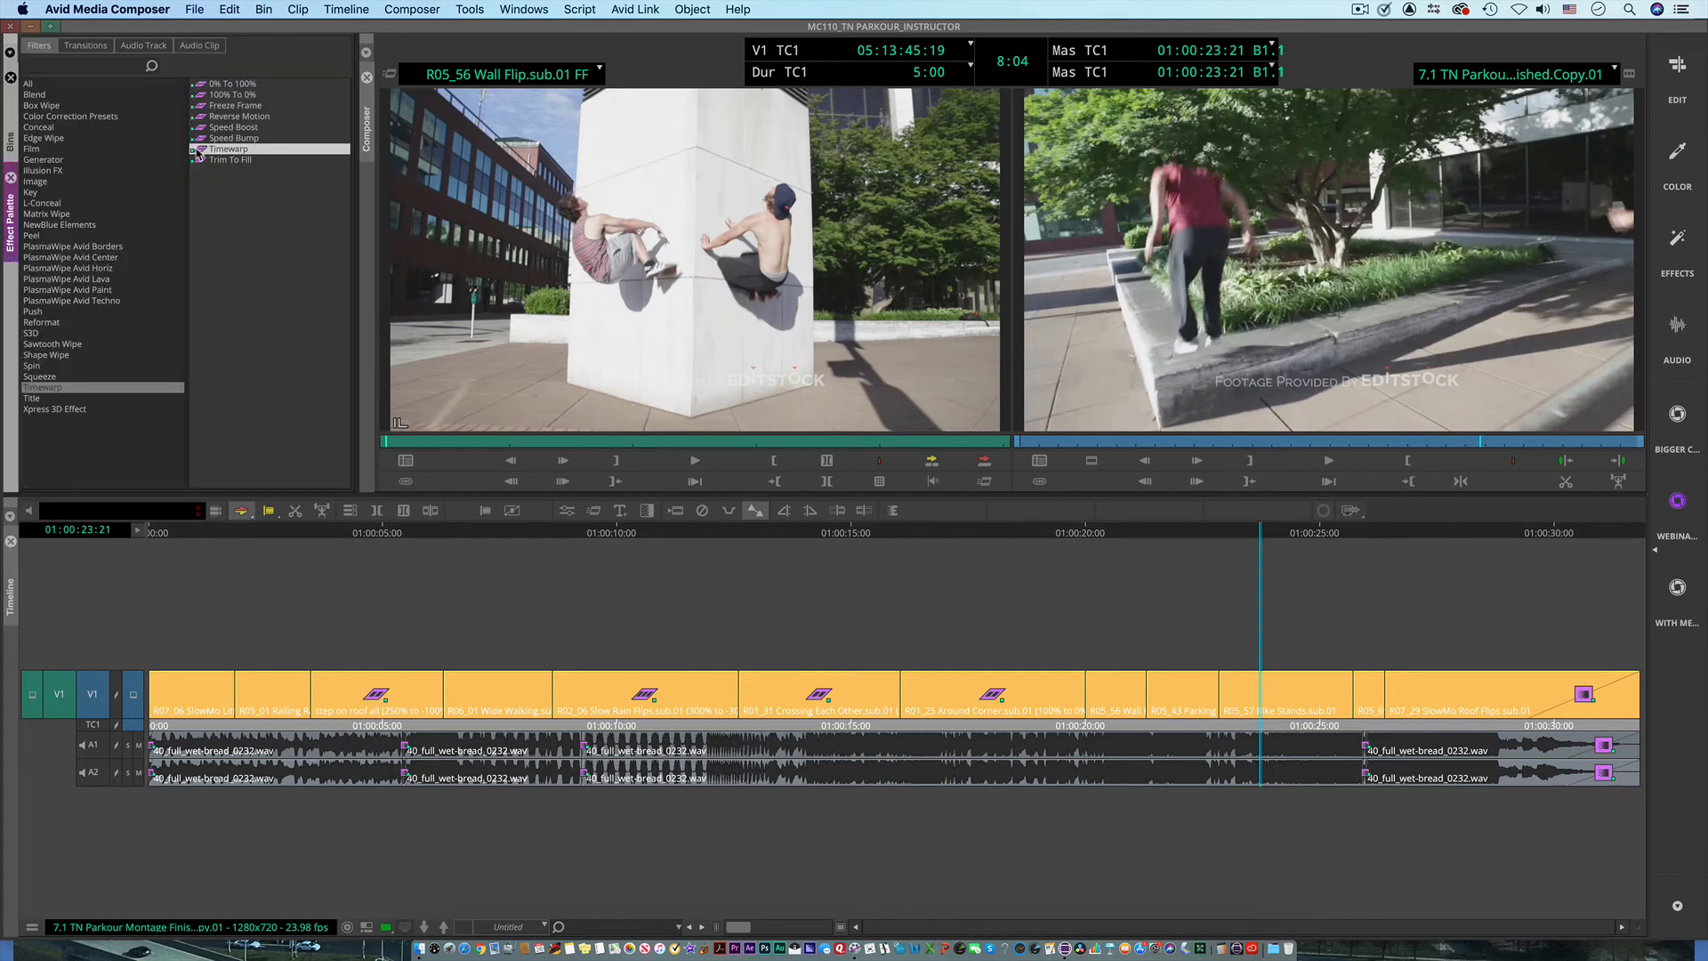
{"action": "left_click_drag", "start_coordinate": [1107, 529], "coordinate": [1282, 703]}
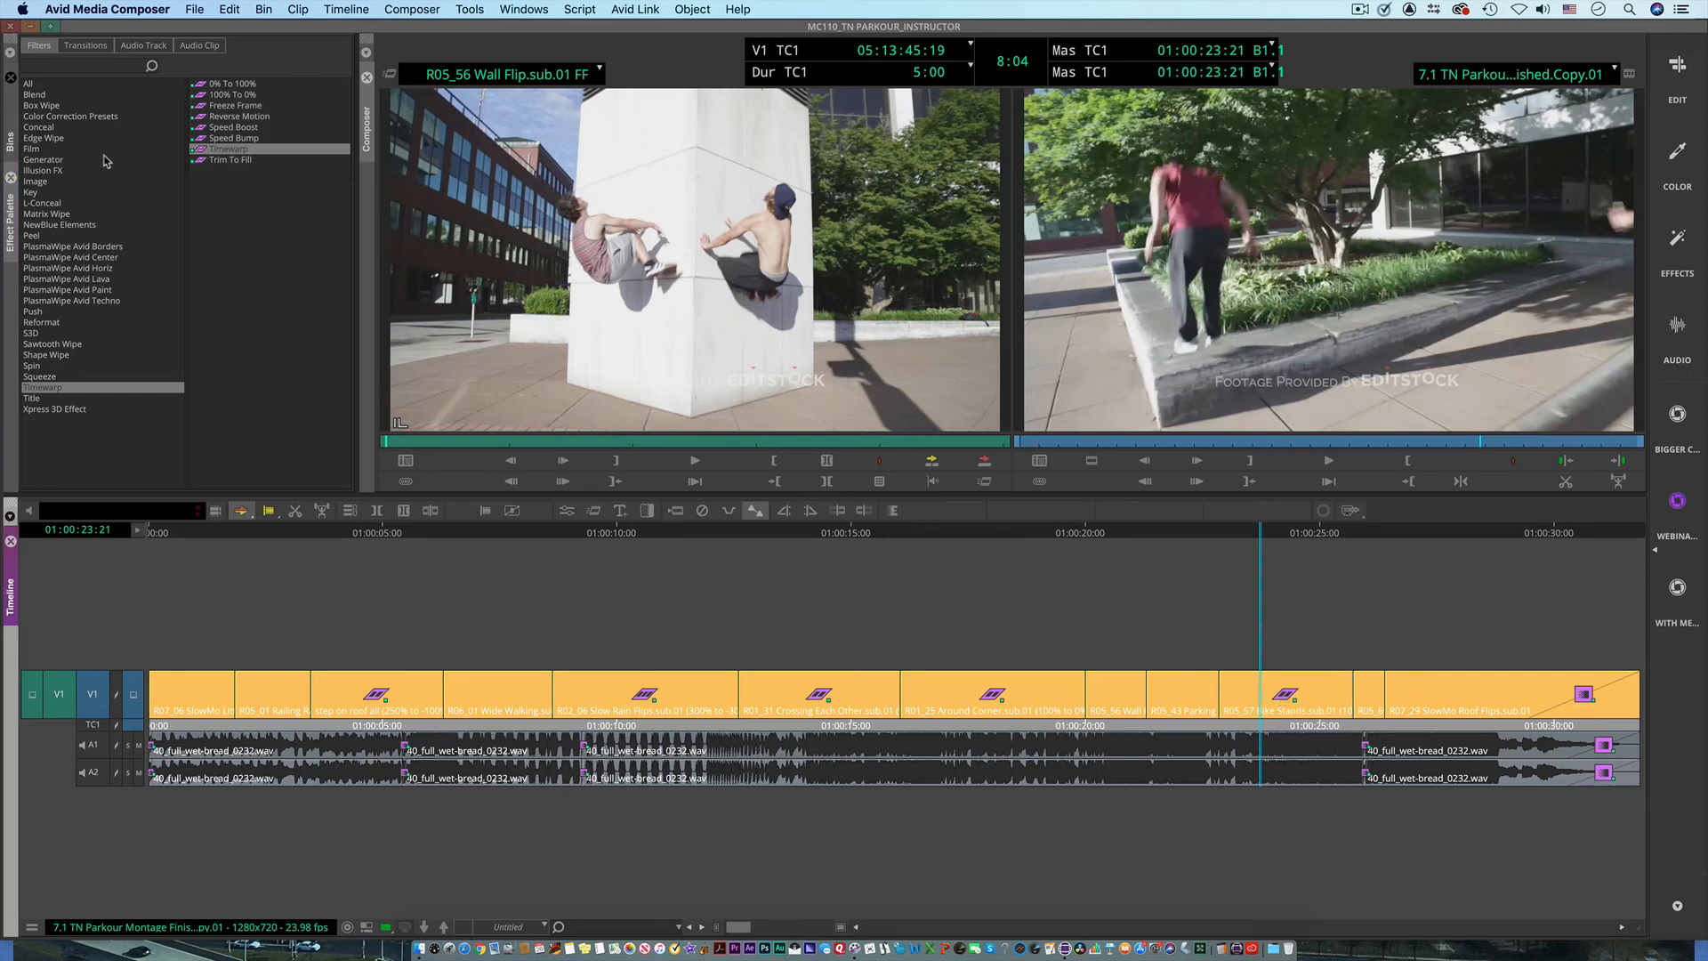
{"action": "left_click", "coordinate": [567, 513]}
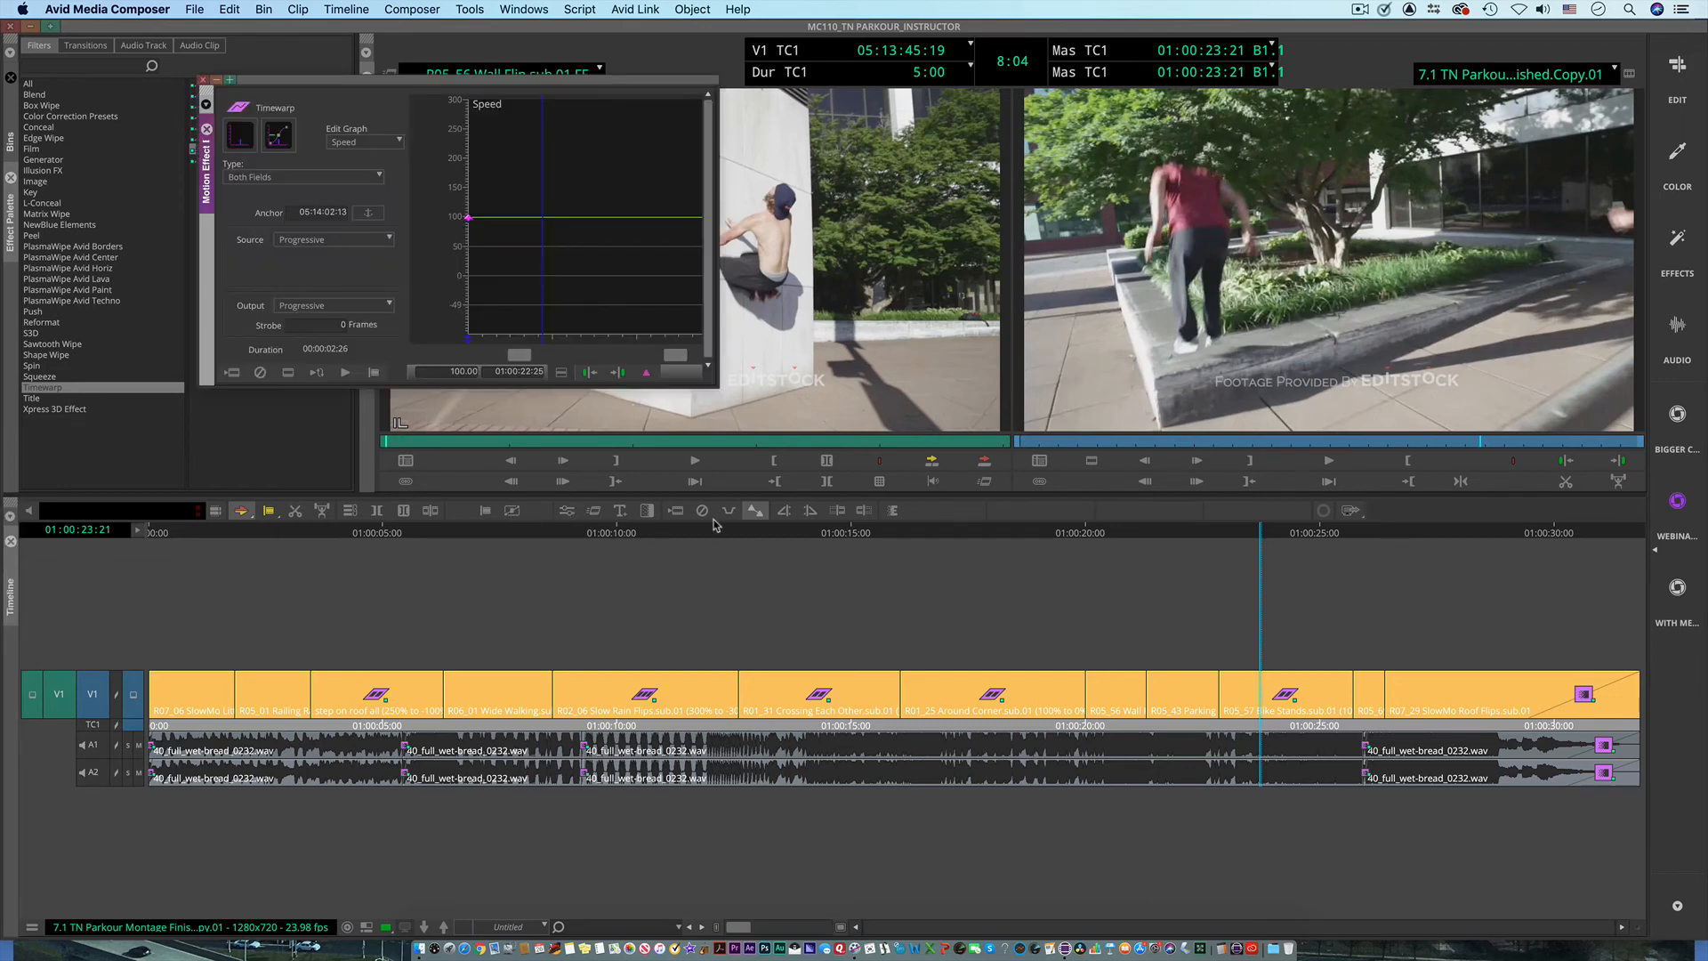
Step: Add a speed keyframe at 01:00:23:24, switch the interpolation to Shelf, and lower the keyframe to 0%
{"action": "left_click_drag", "start_coordinate": [513, 305], "coordinate": [550, 312]}
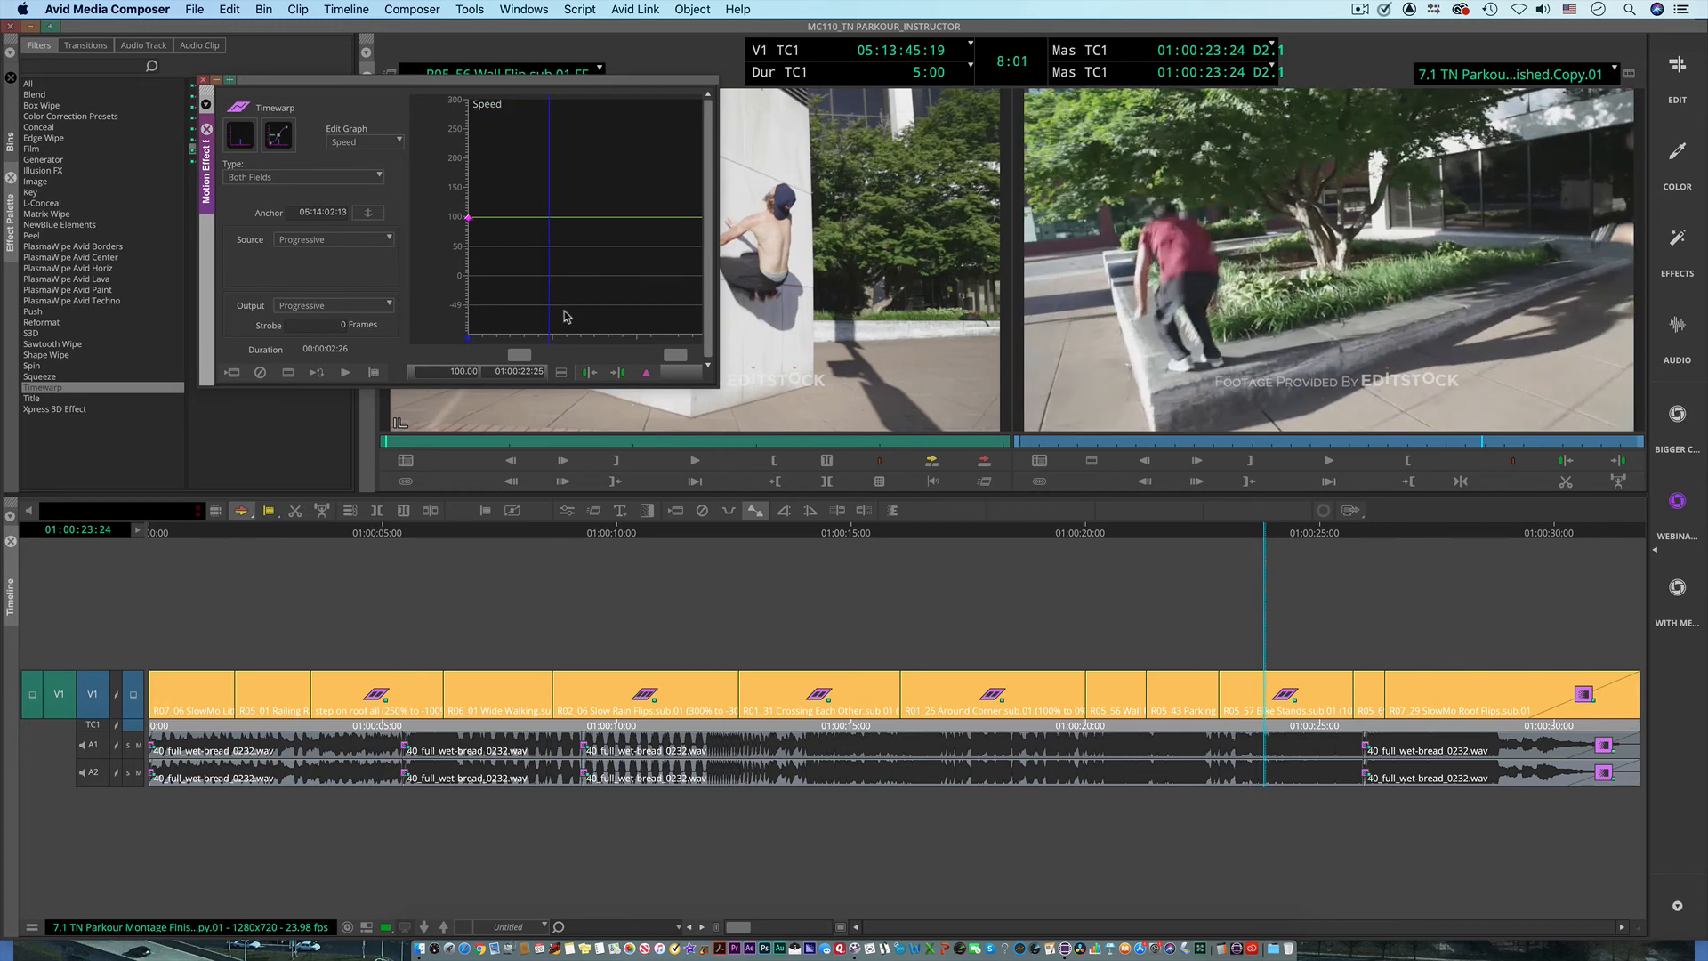
{"action": "left_click", "coordinate": [647, 375]}
{"action": "left_click", "coordinate": [562, 373]}
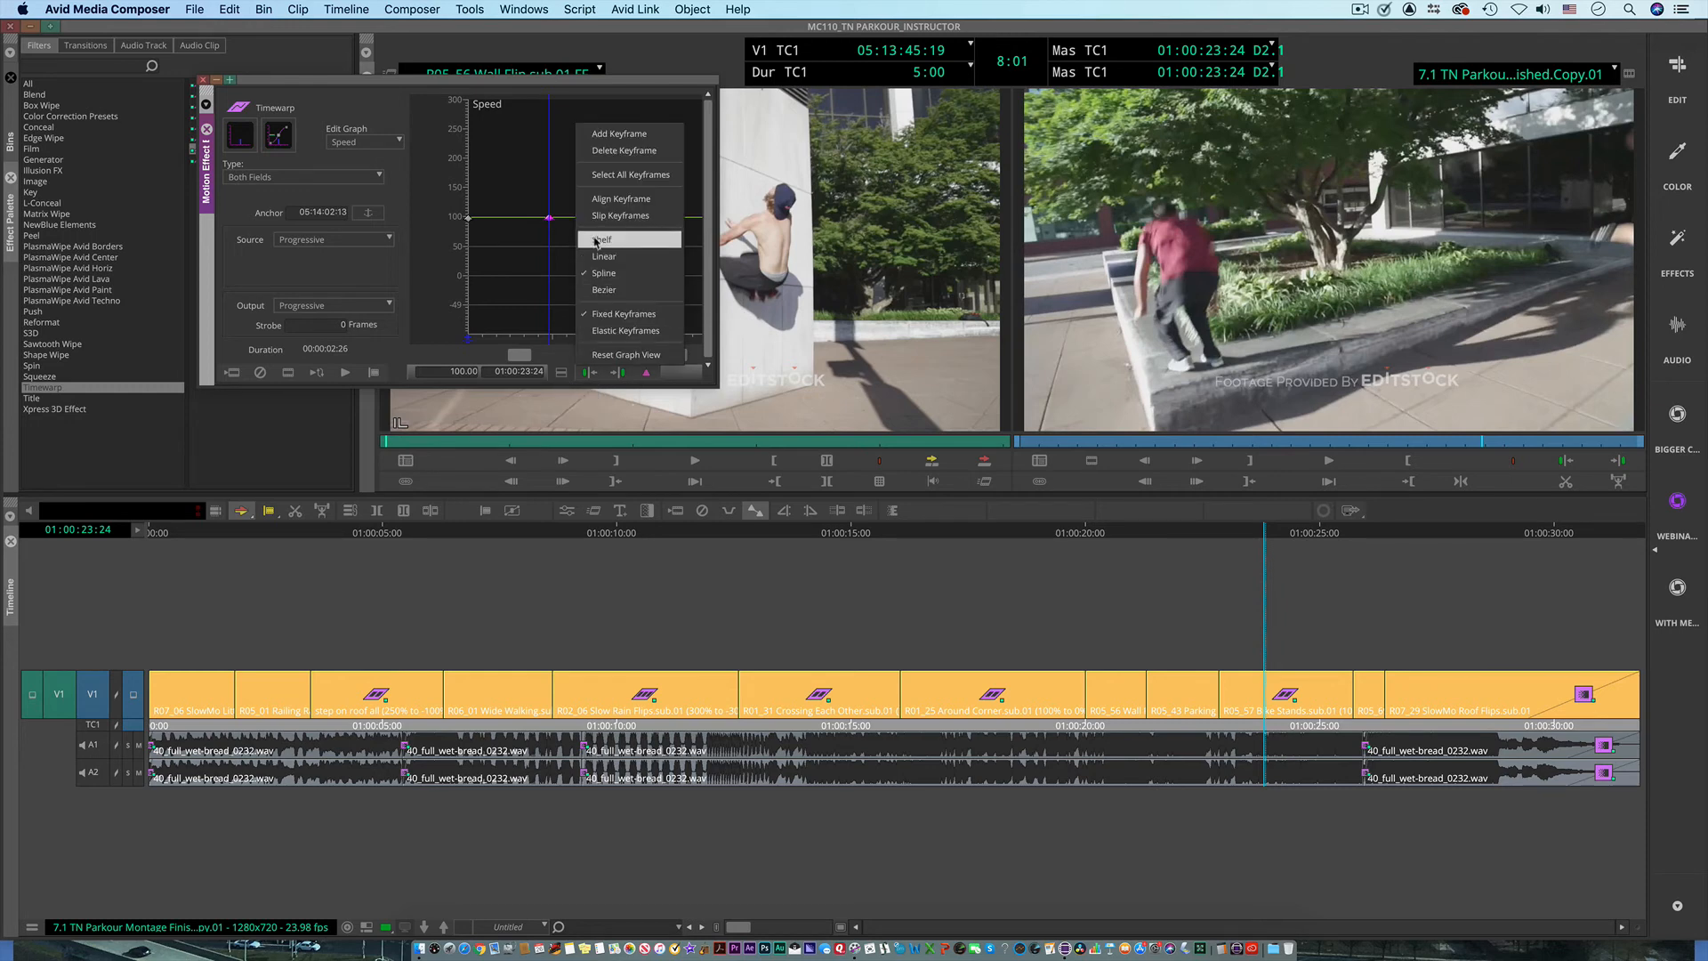
{"action": "left_click", "coordinate": [577, 260]}
{"action": "left_click_drag", "start_coordinate": [549, 220], "coordinate": [579, 311]}
Step: Add speed keyframes of 241.84% at 01:00:24:04 and 0% at 01:00:24:16
{"action": "left_click", "coordinate": [646, 372]}
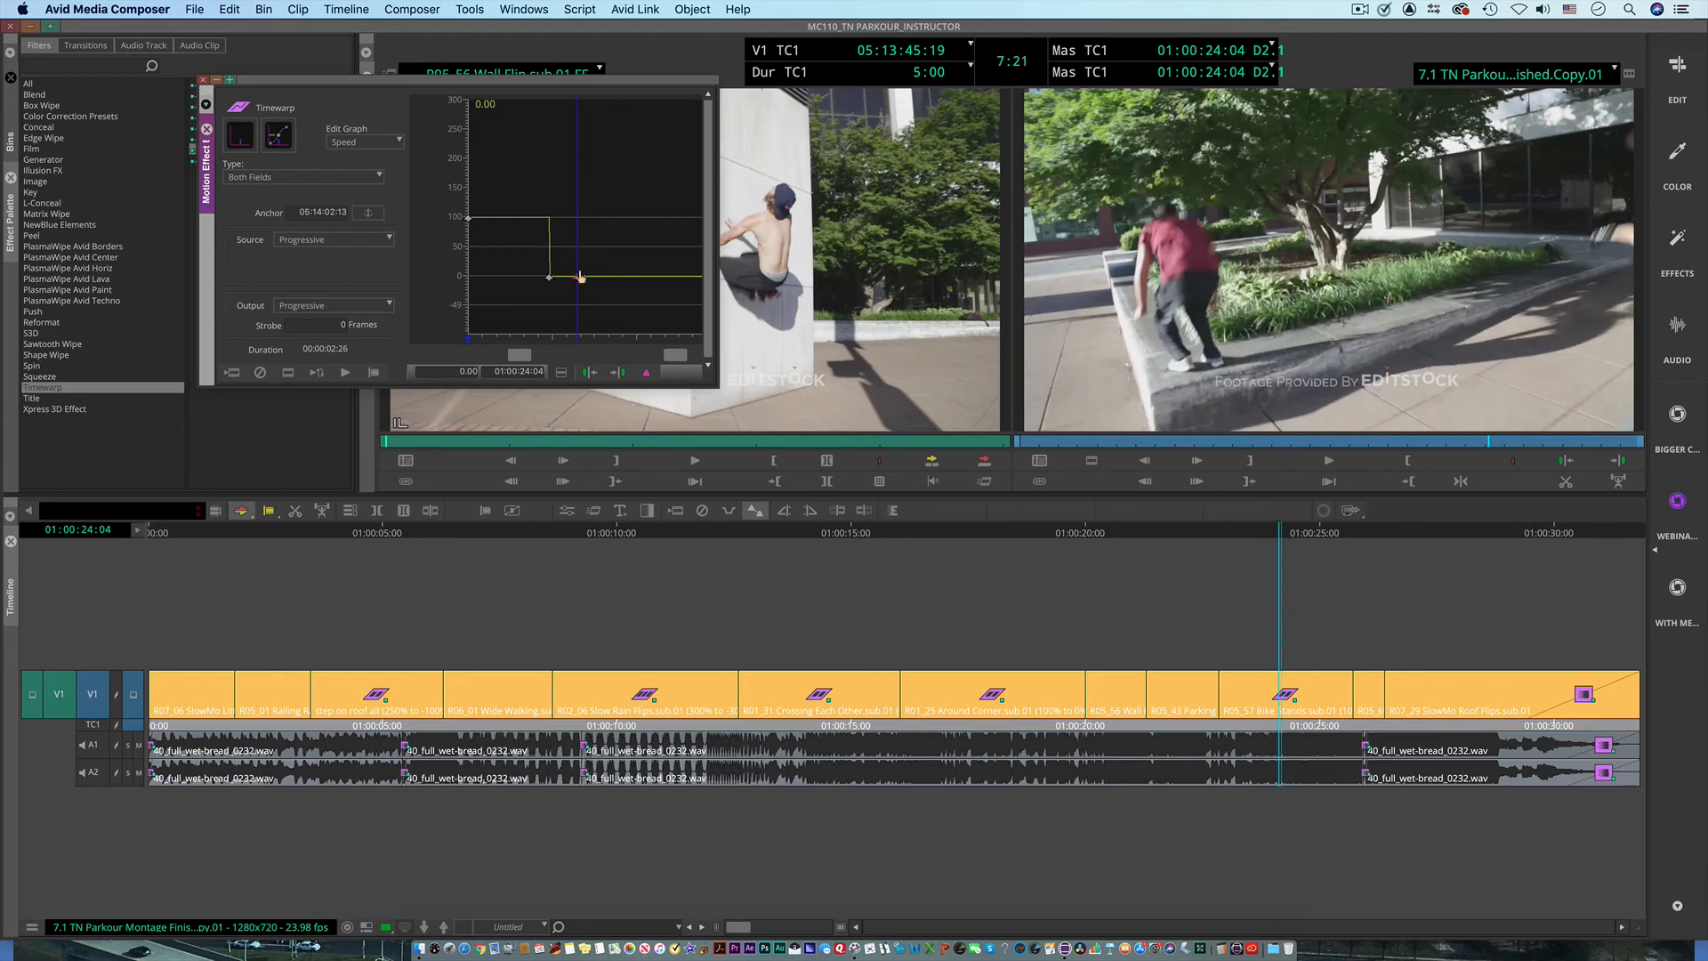
{"action": "left_click_drag", "start_coordinate": [577, 279], "coordinate": [579, 135]}
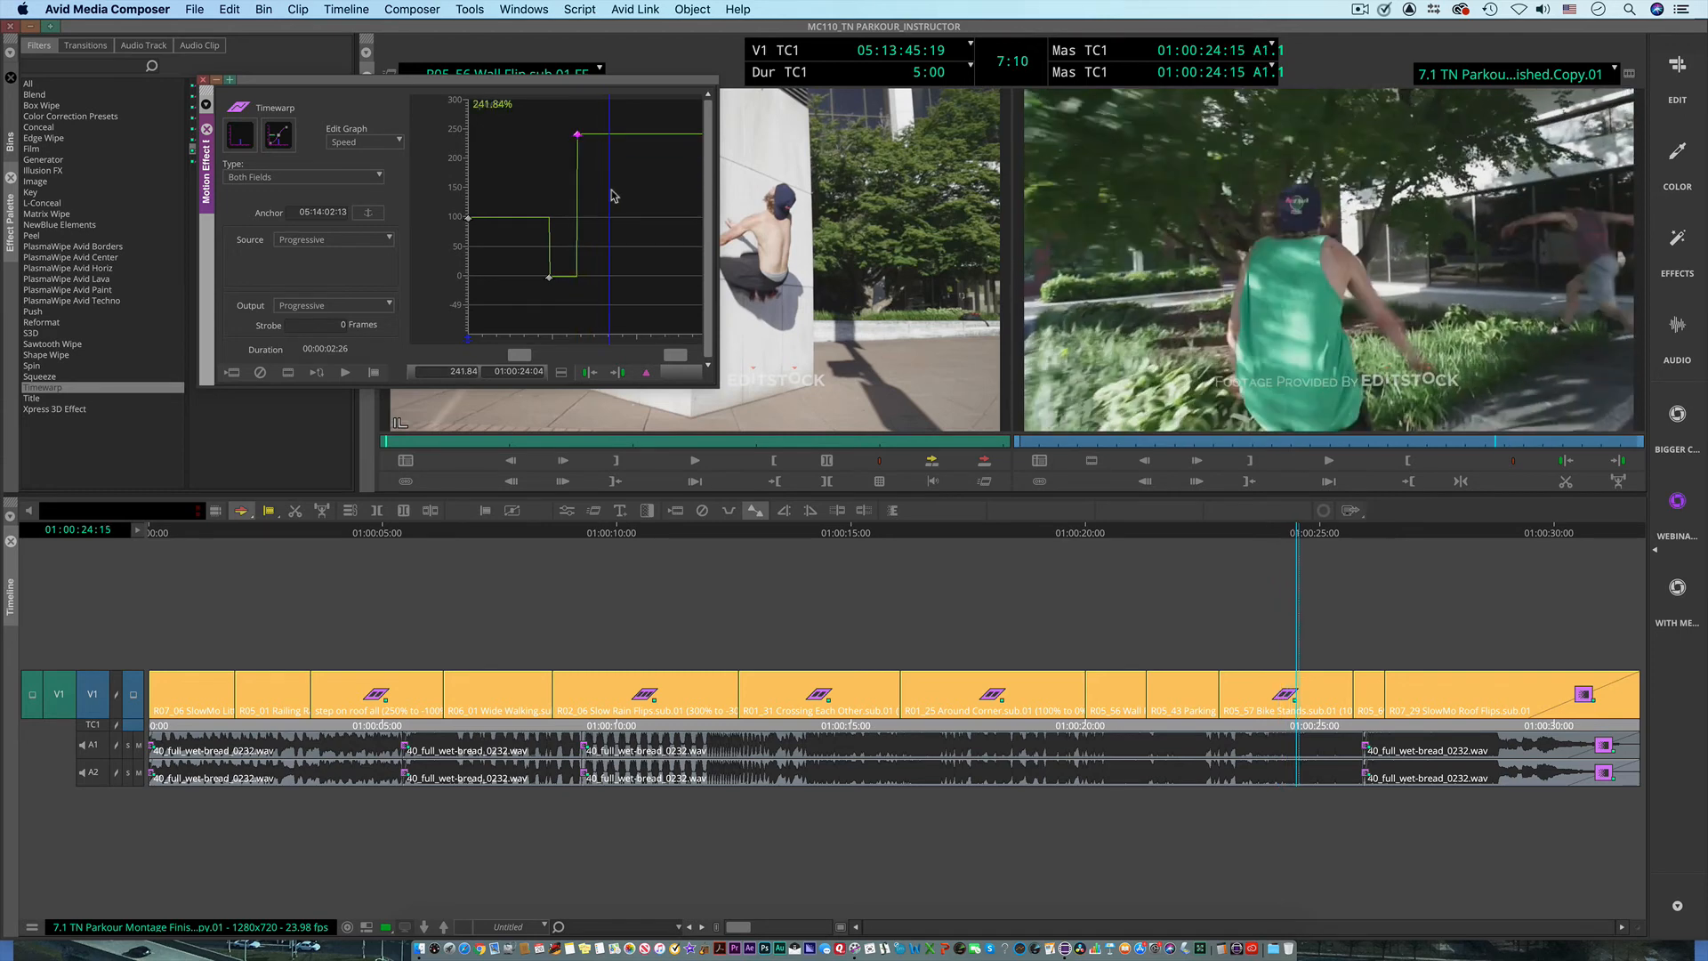
{"action": "left_click_drag", "start_coordinate": [611, 191], "coordinate": [644, 331]}
{"action": "left_click", "coordinate": [649, 373]}
Step: Add a speed keyframe at 01:00:24:26 and set it to -100 for reverse motion
{"action": "left_click", "coordinate": [647, 375]}
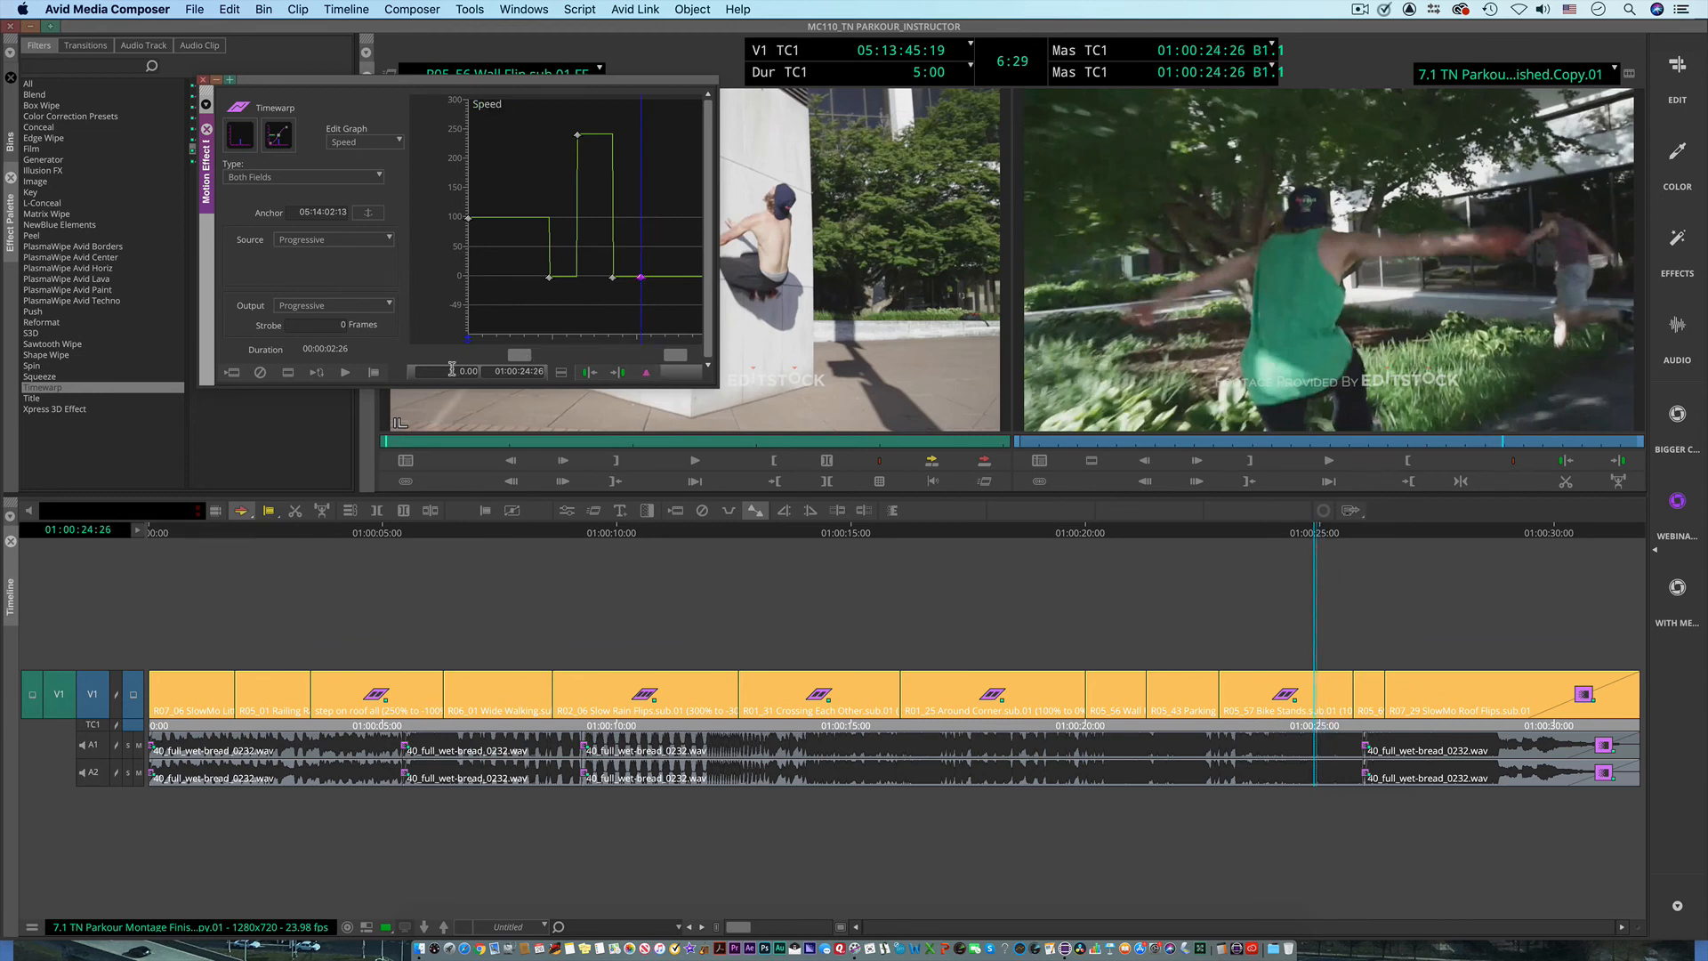
{"action": "left_click_drag", "start_coordinate": [448, 370], "coordinate": [505, 372]}
{"action": "type", "text": "-100"}
{"action": "key", "text": "Return"}
Step: Scrub the retimed Bike Stands clip, step back through its speed keyframes to the start, and close the Motion Effect Editor
{"action": "left_click_drag", "start_coordinate": [568, 319], "coordinate": [689, 331]}
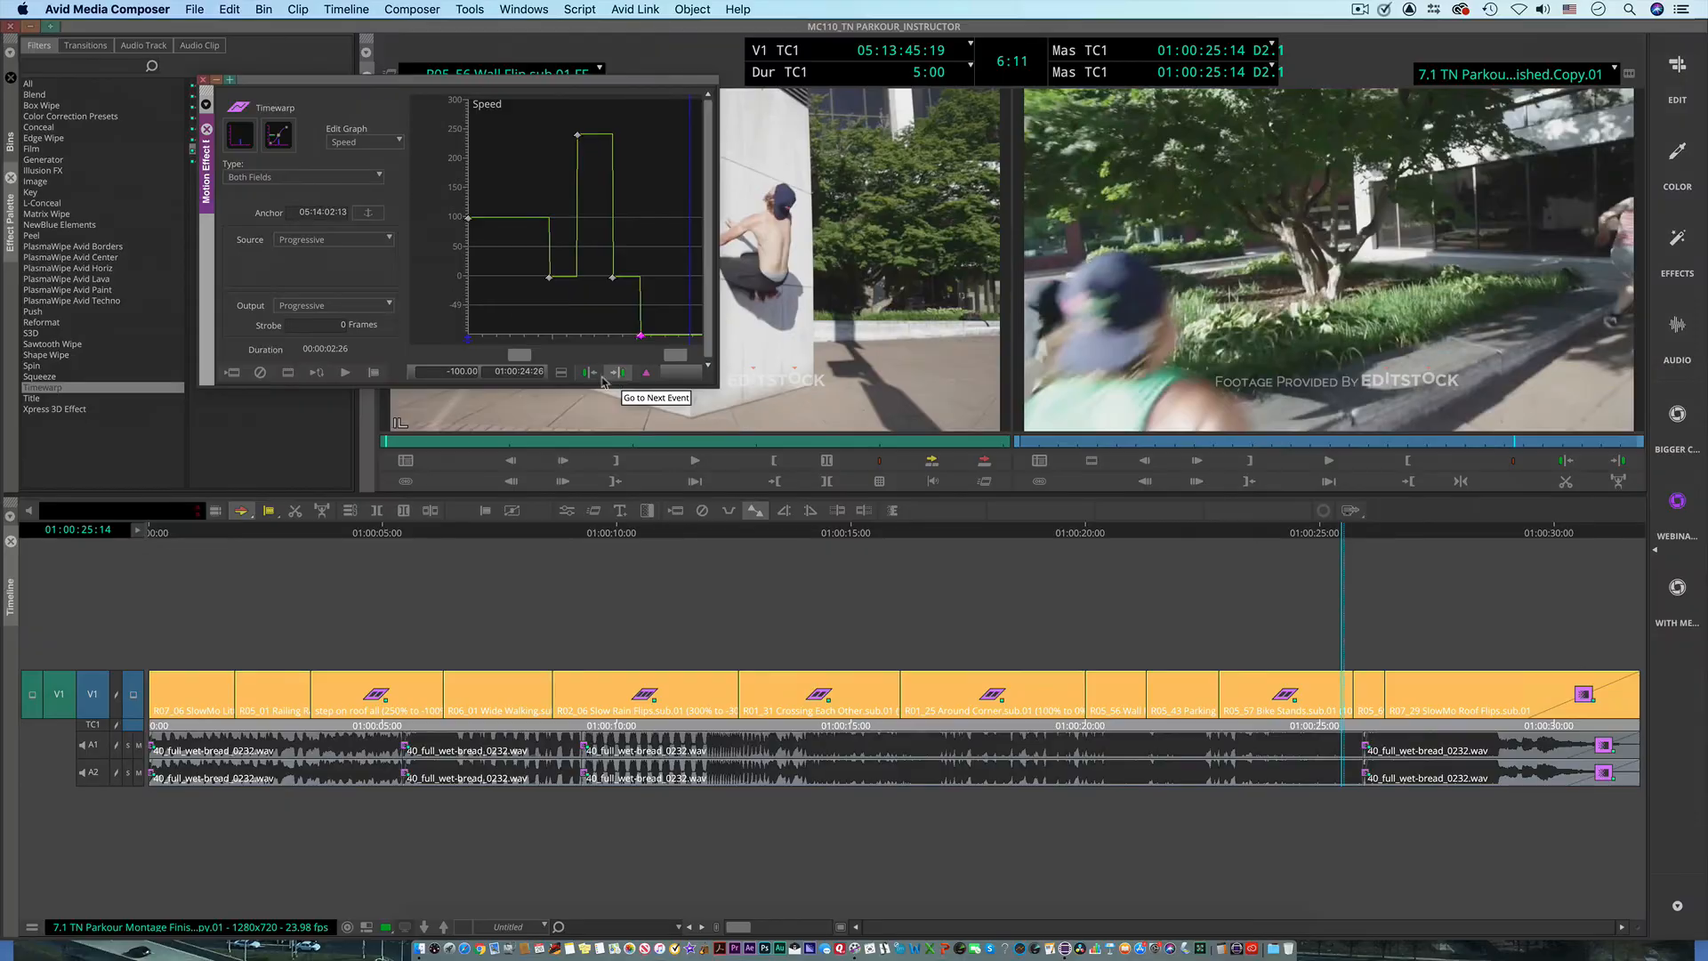
{"action": "left_click", "coordinate": [459, 256]}
{"action": "left_click", "coordinate": [587, 374]}
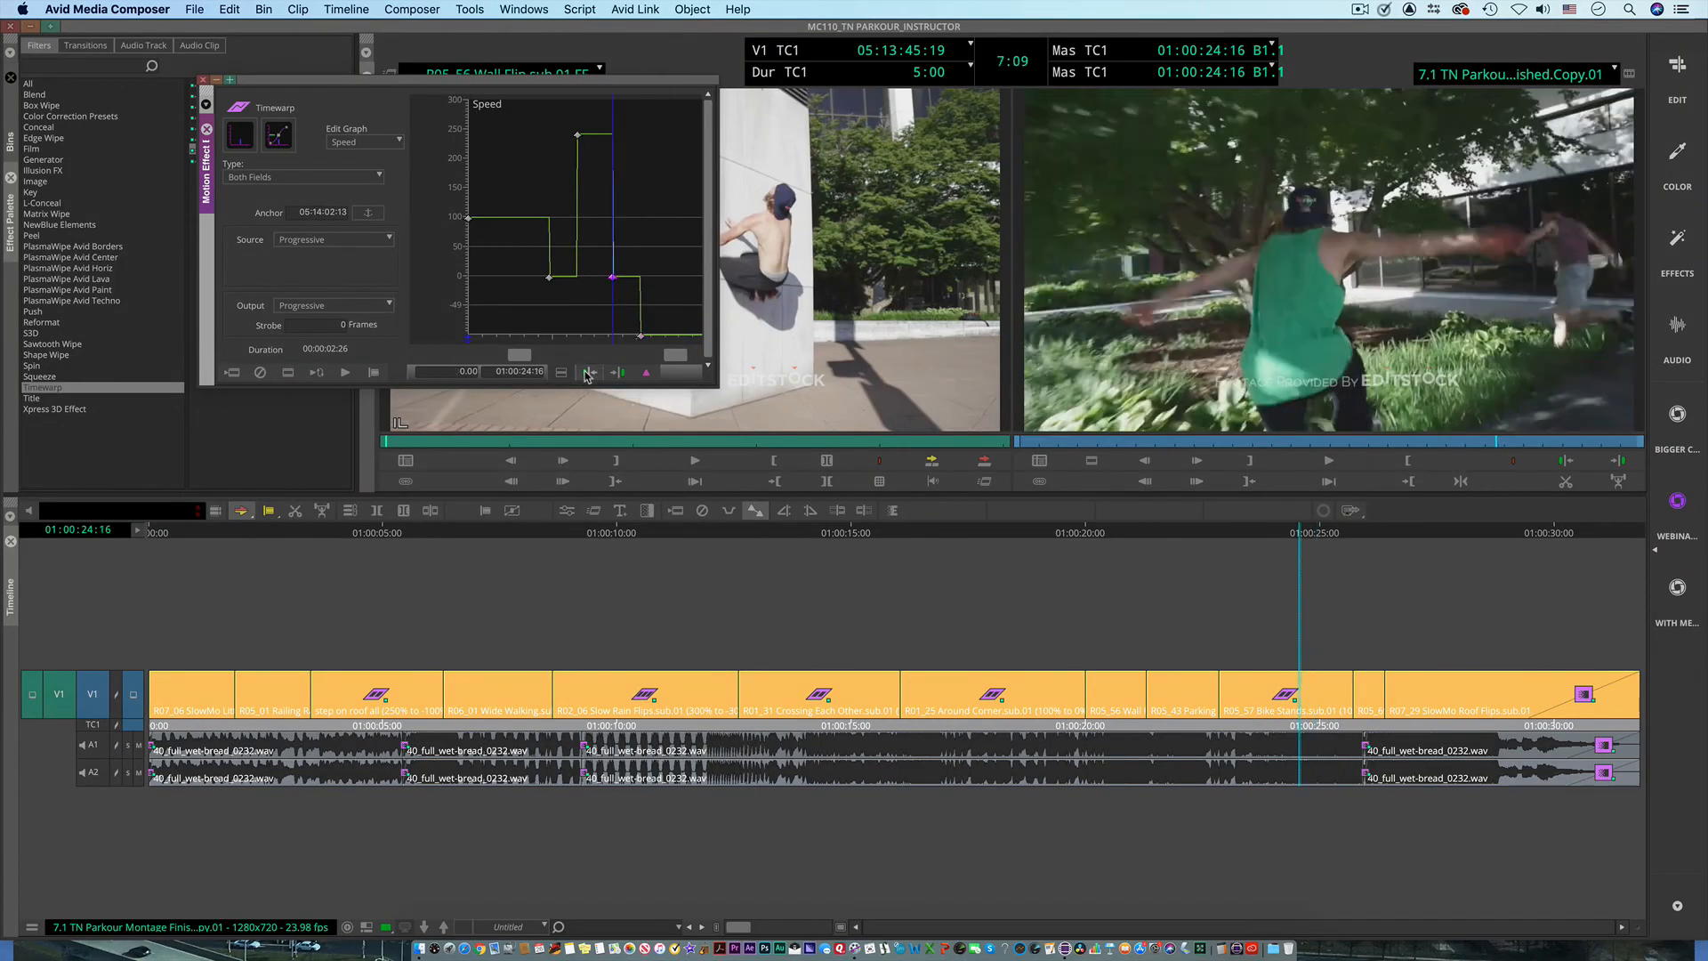
{"action": "left_click", "coordinate": [587, 374]}
{"action": "left_click", "coordinate": [586, 373]}
{"action": "left_click", "coordinate": [587, 374]}
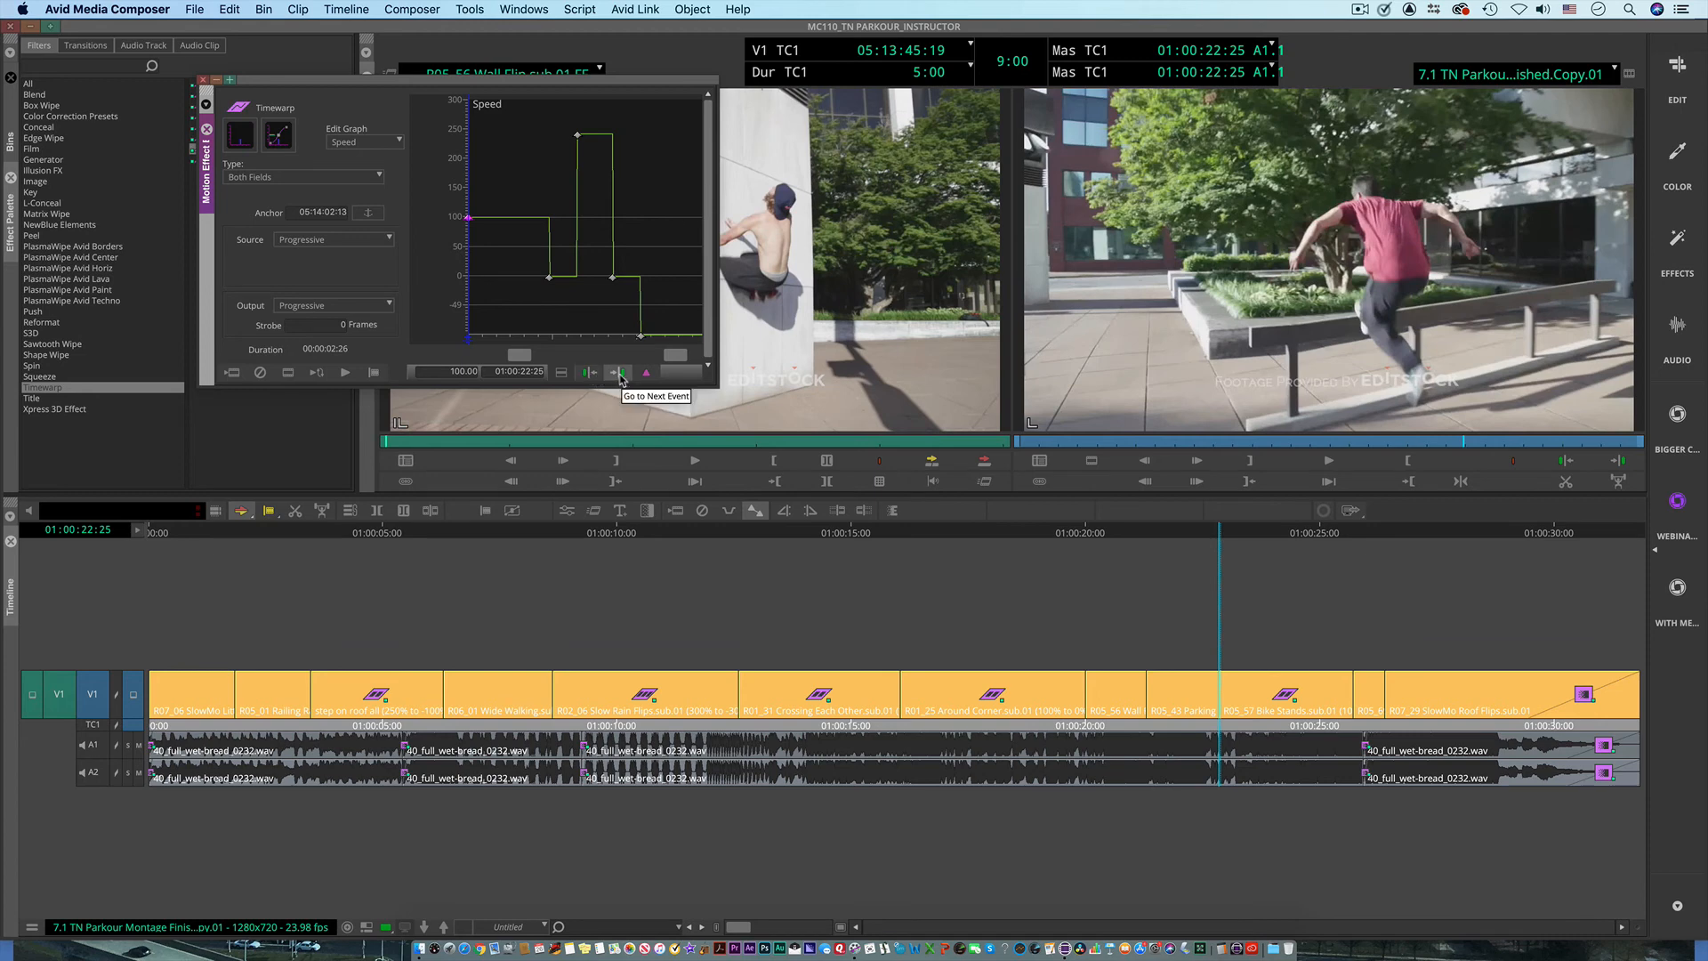
{"action": "left_click", "coordinate": [620, 374]}
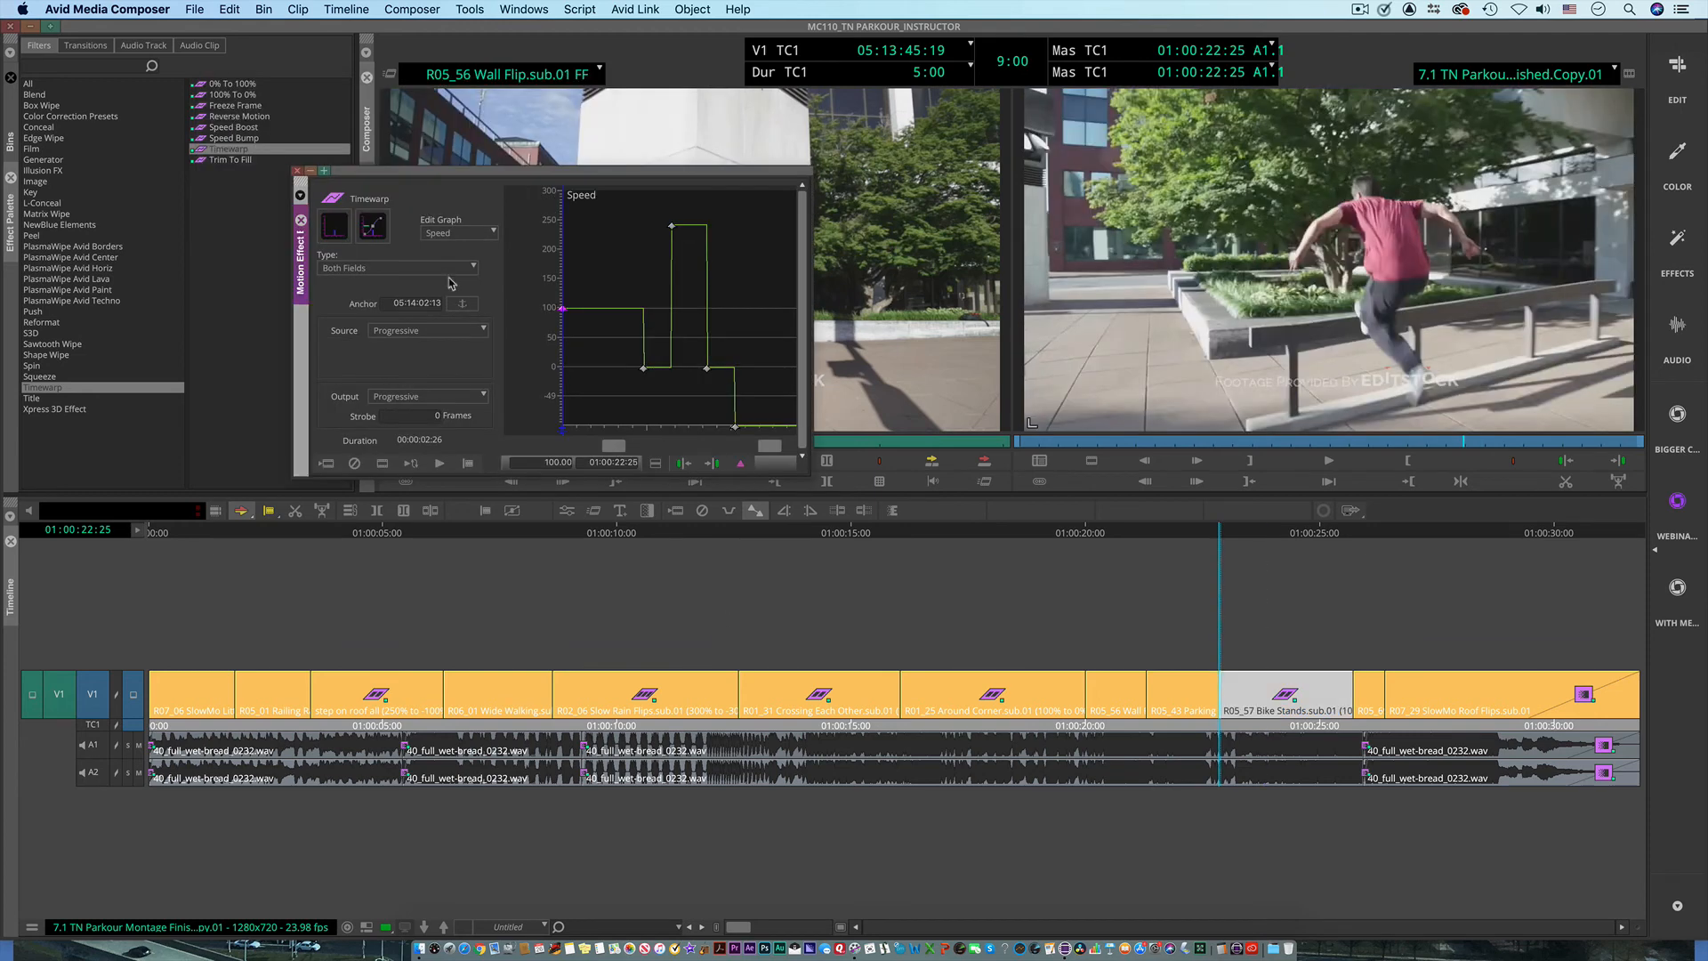
{"action": "left_click", "coordinate": [297, 169]}
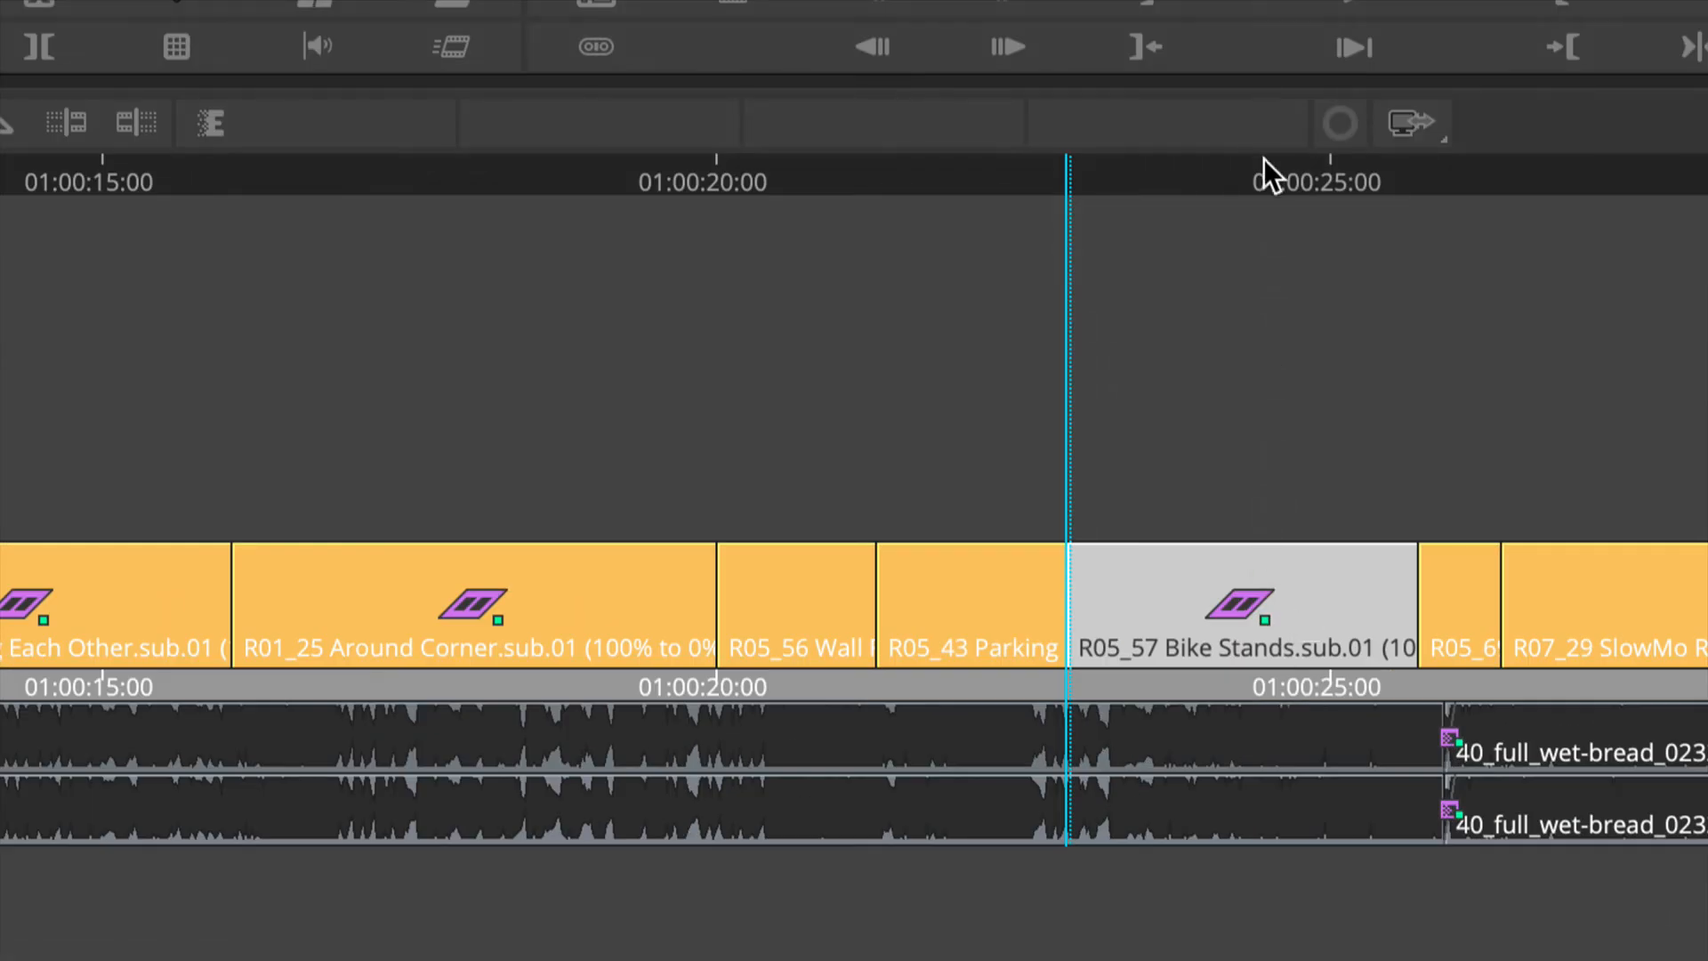
Step: Play the retimed Bike Stands clip and display the timeline's video quality options
{"action": "left_click", "coordinate": [1261, 167]}
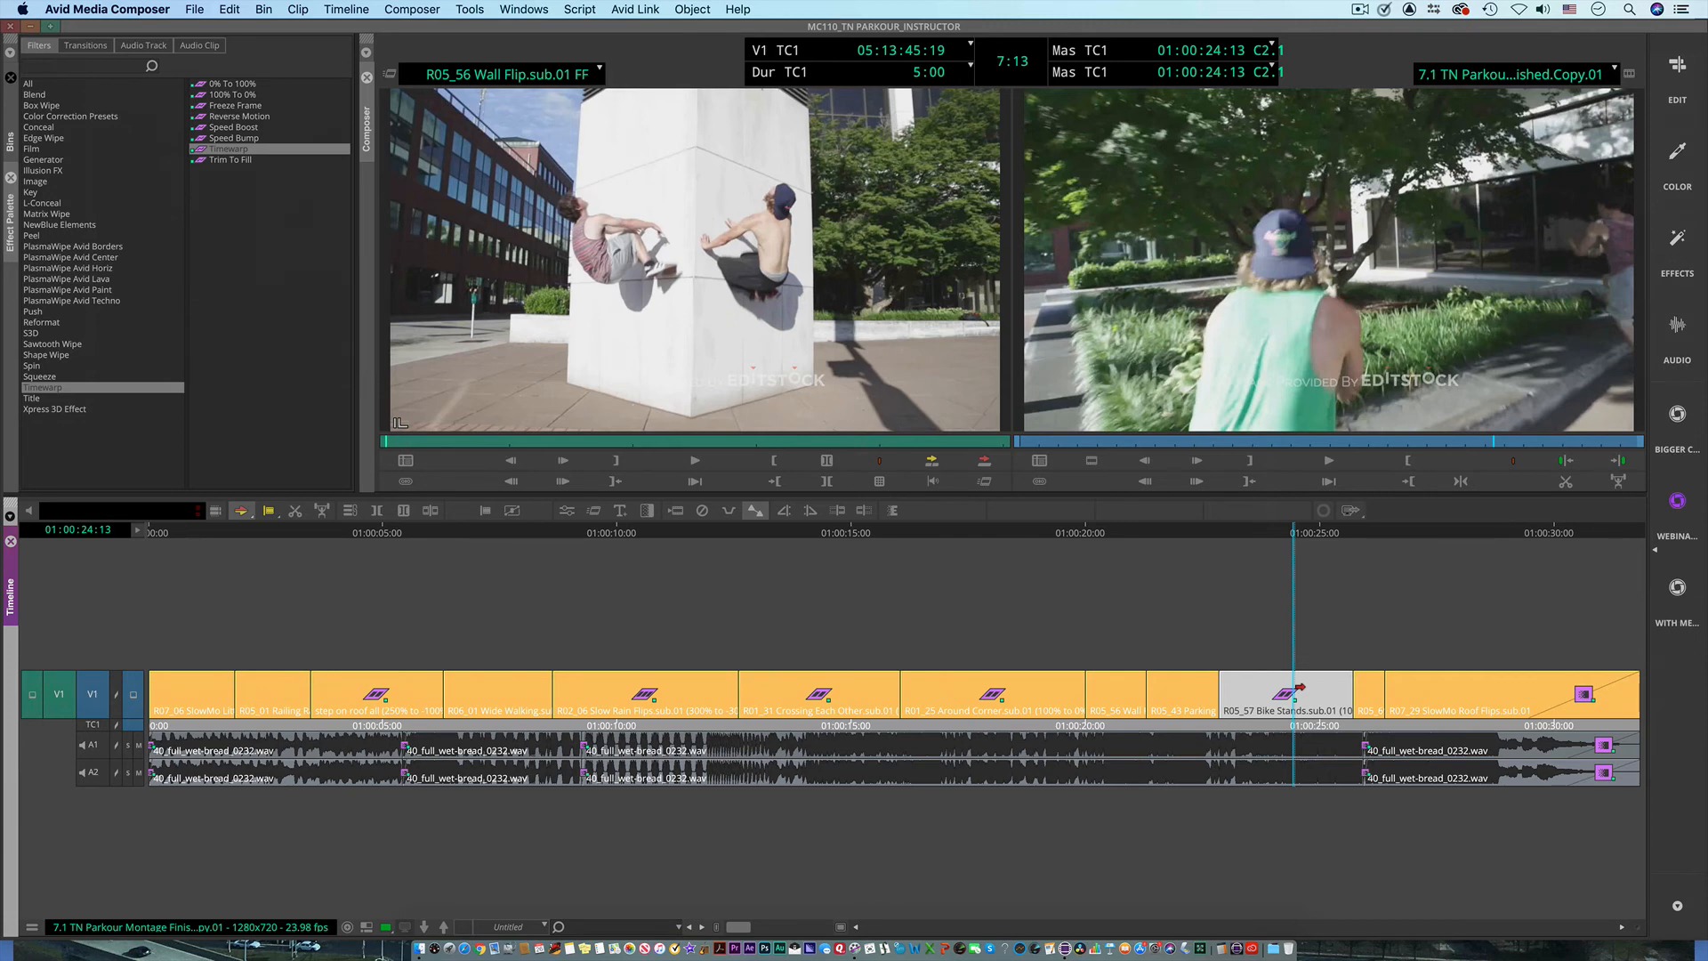
{"action": "left_click", "coordinate": [1020, 647]}
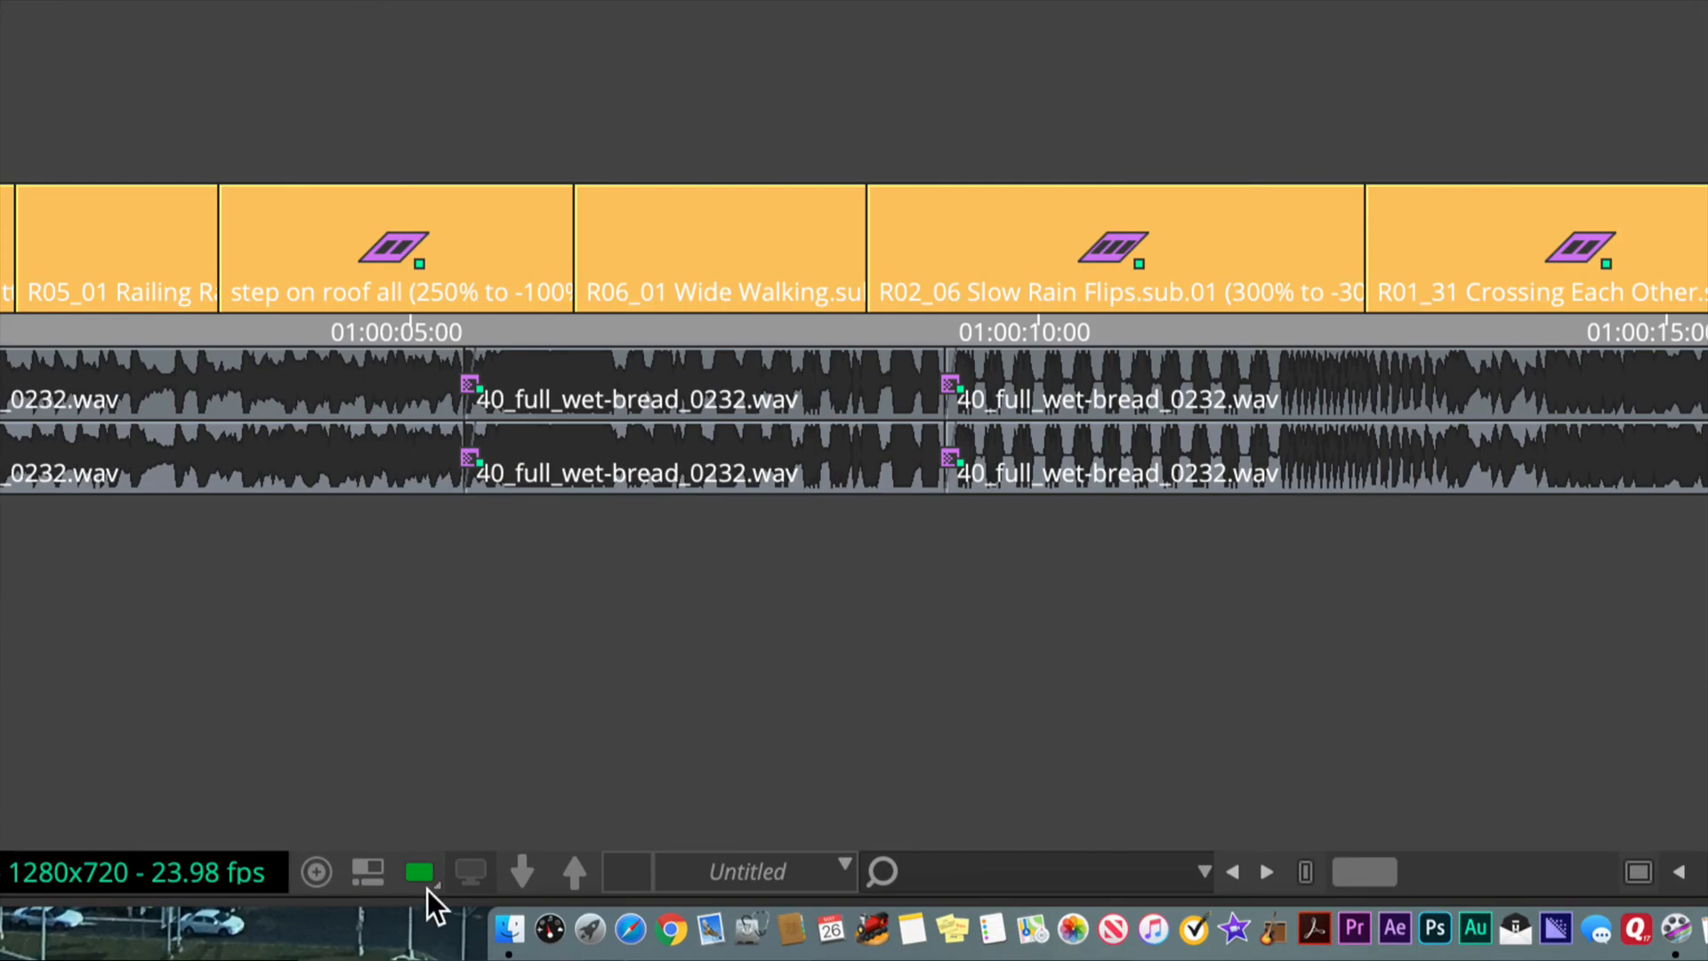
{"action": "left_click", "coordinate": [427, 888]}
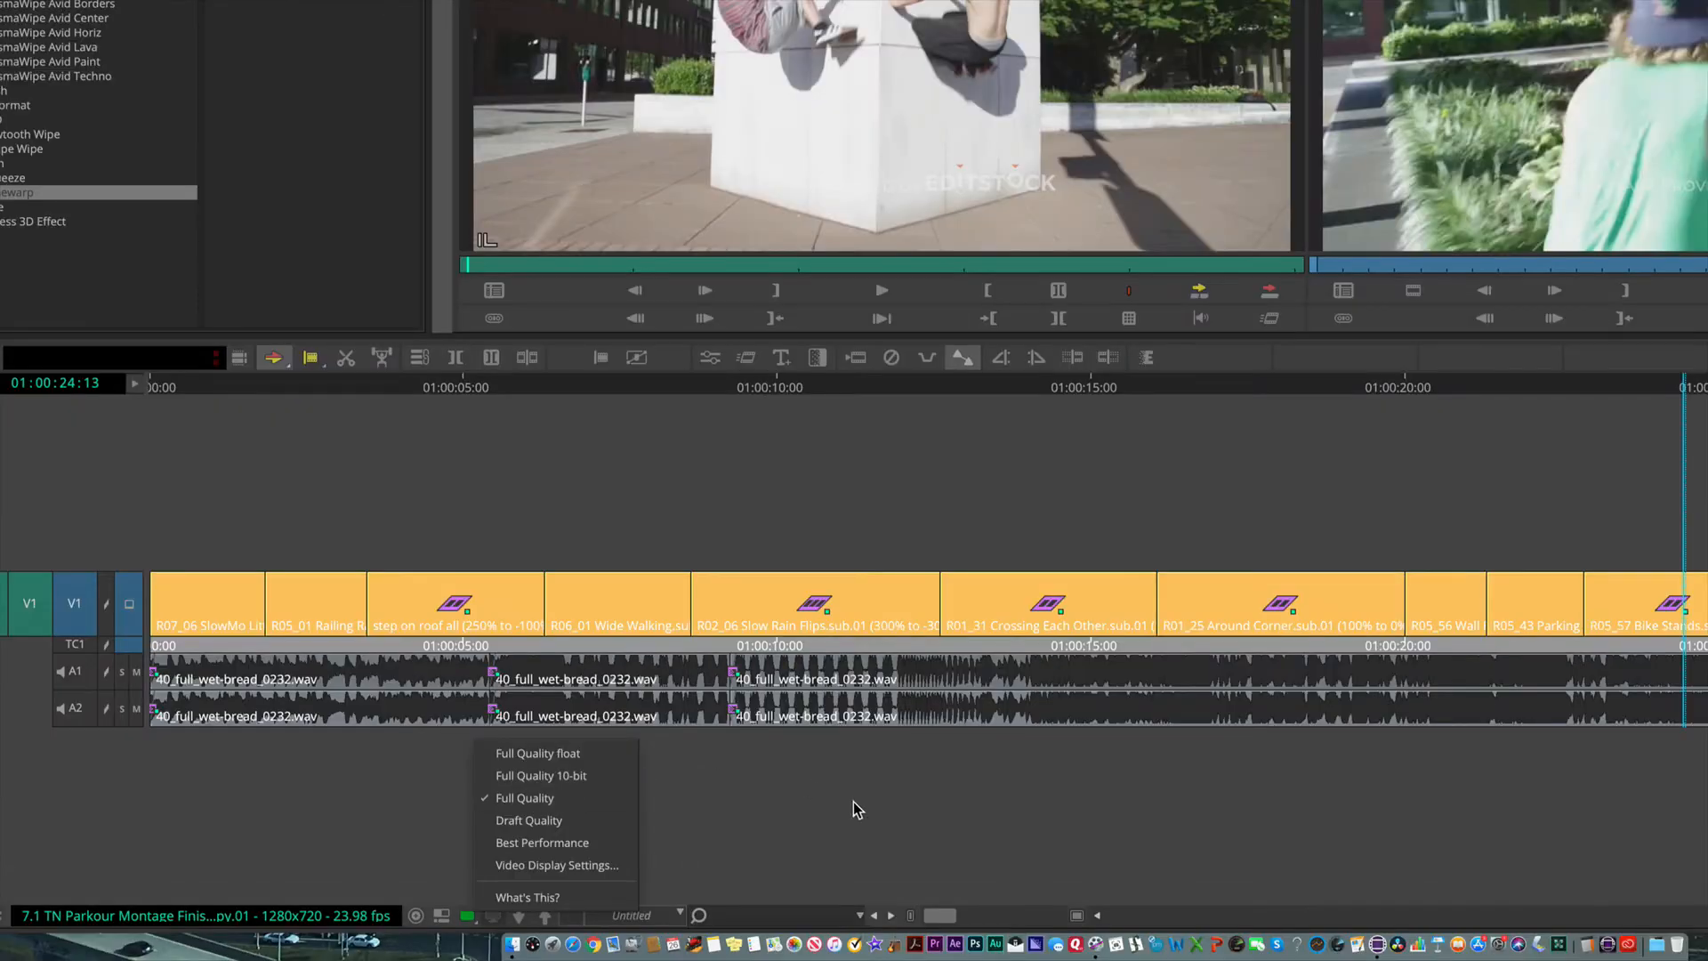
{"action": "right_click", "coordinate": [883, 819]}
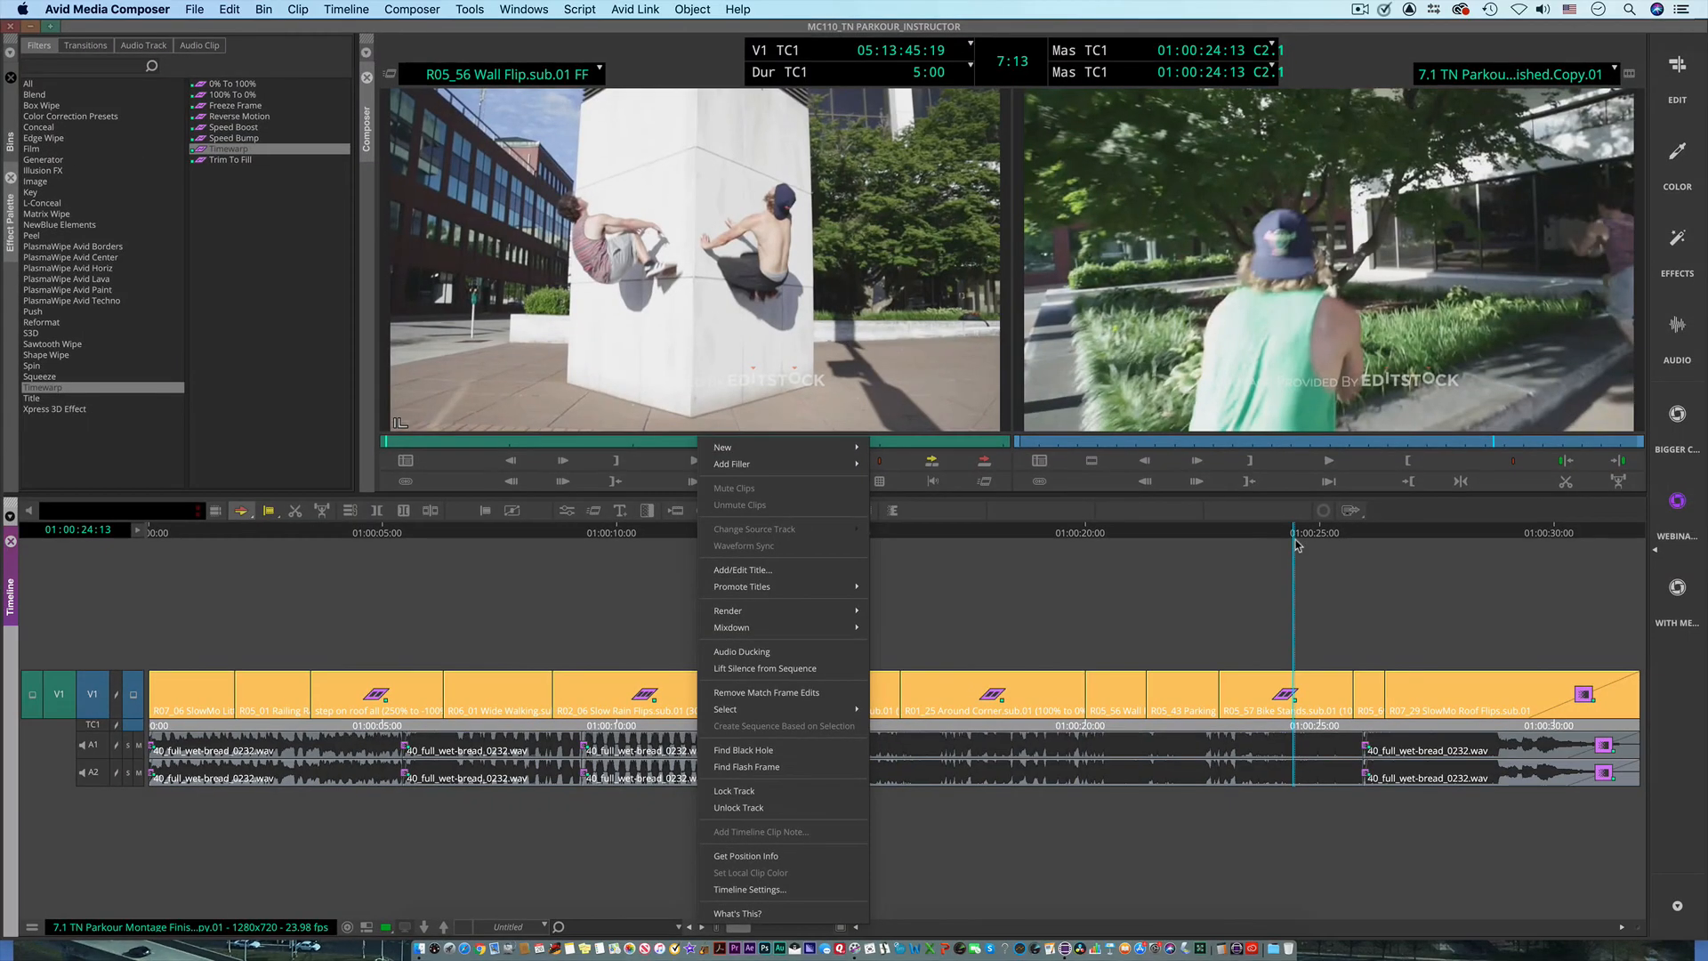
Step: Review the retimed clips by moving back to 01:00:03:14 and going through the sequence from there
{"action": "left_click_drag", "start_coordinate": [1309, 534], "coordinate": [826, 583]}
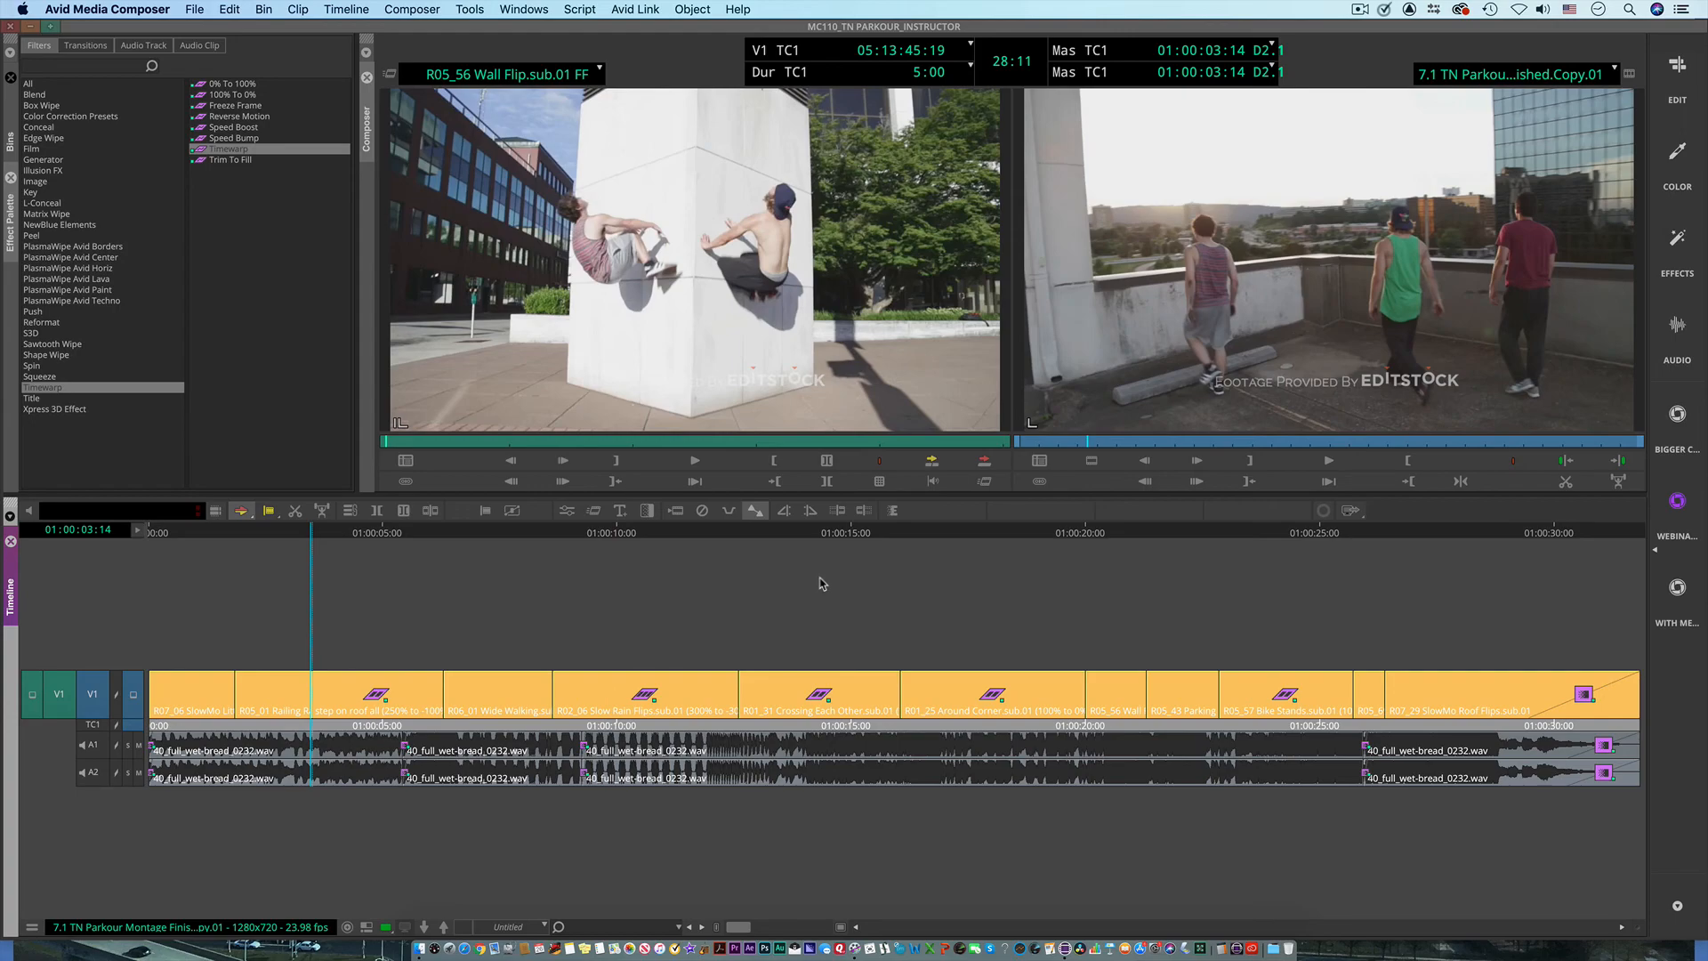
{"action": "key", "text": "super+F12"}
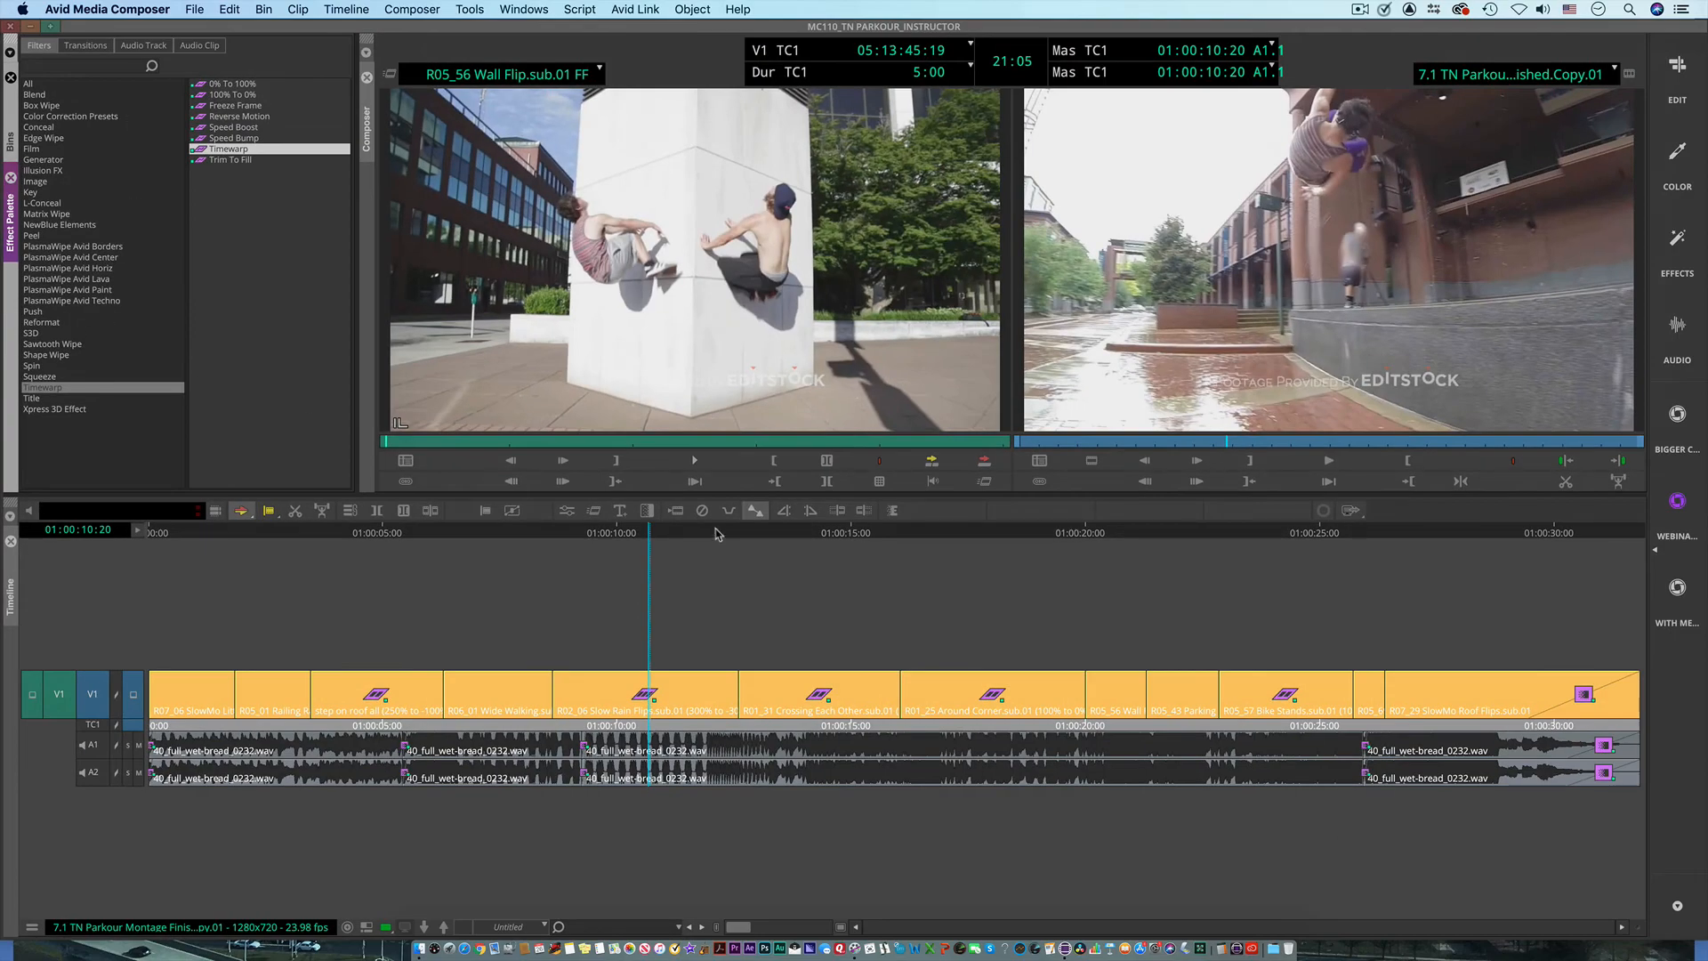
{"action": "left_click_drag", "start_coordinate": [683, 530], "coordinate": [791, 578]}
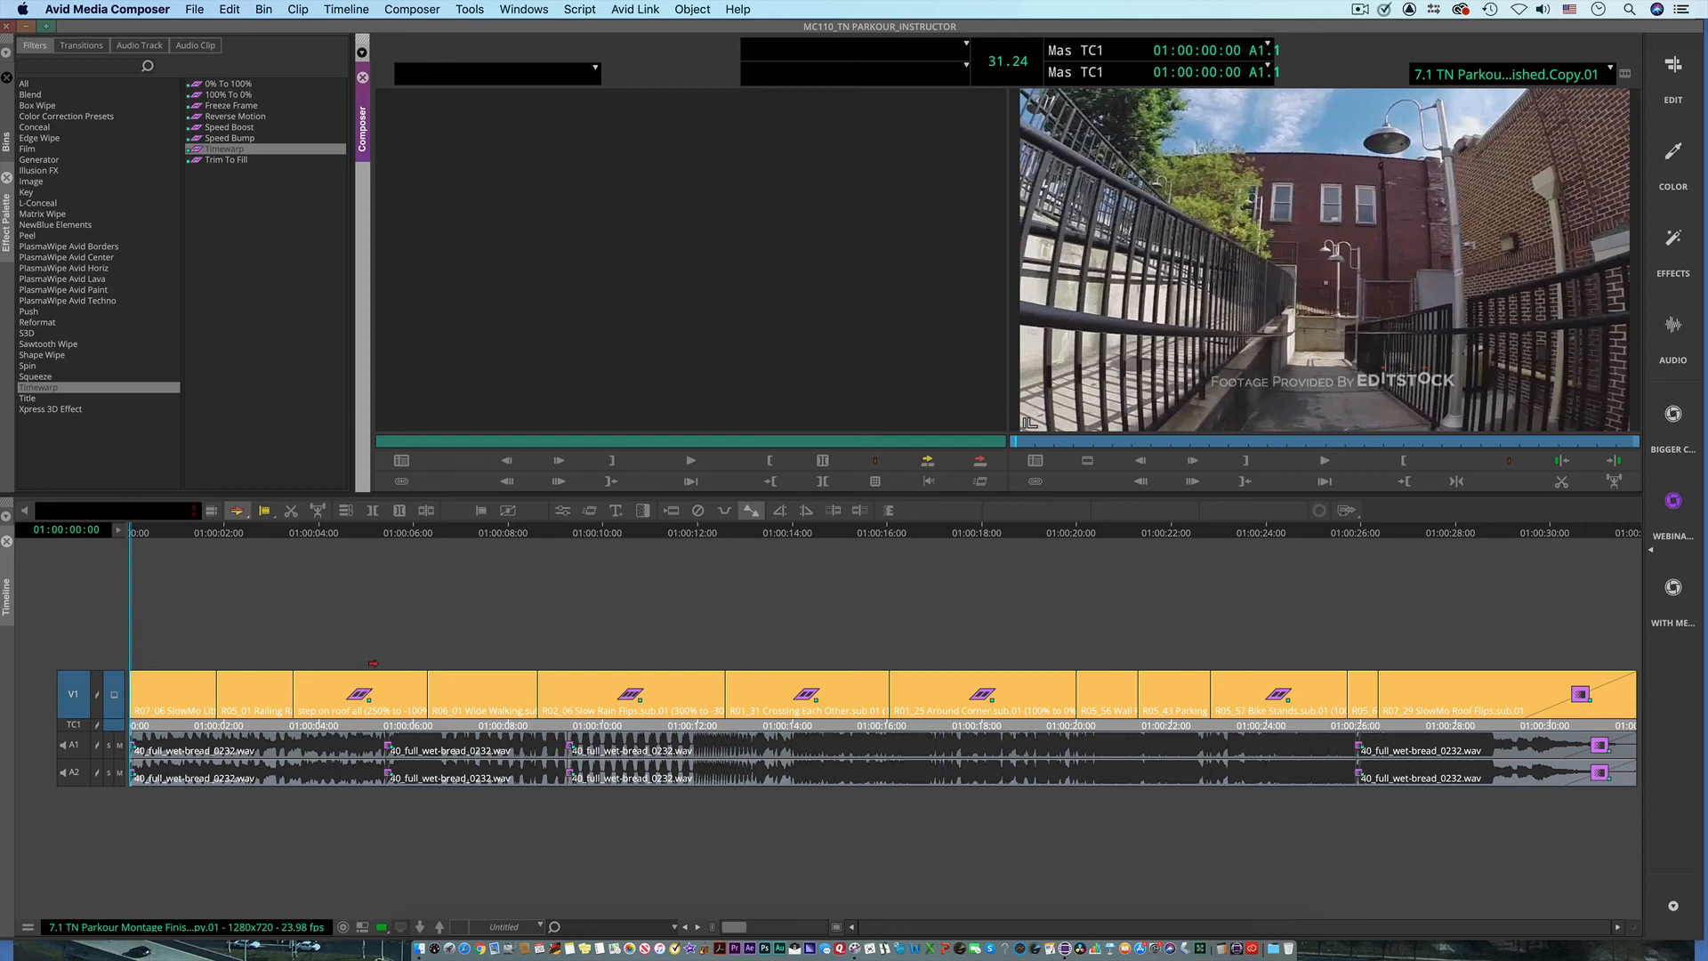
Step: Add video track V2 and apply the Color Effect from the Image category to its filler
{"action": "key", "text": "super+y"}
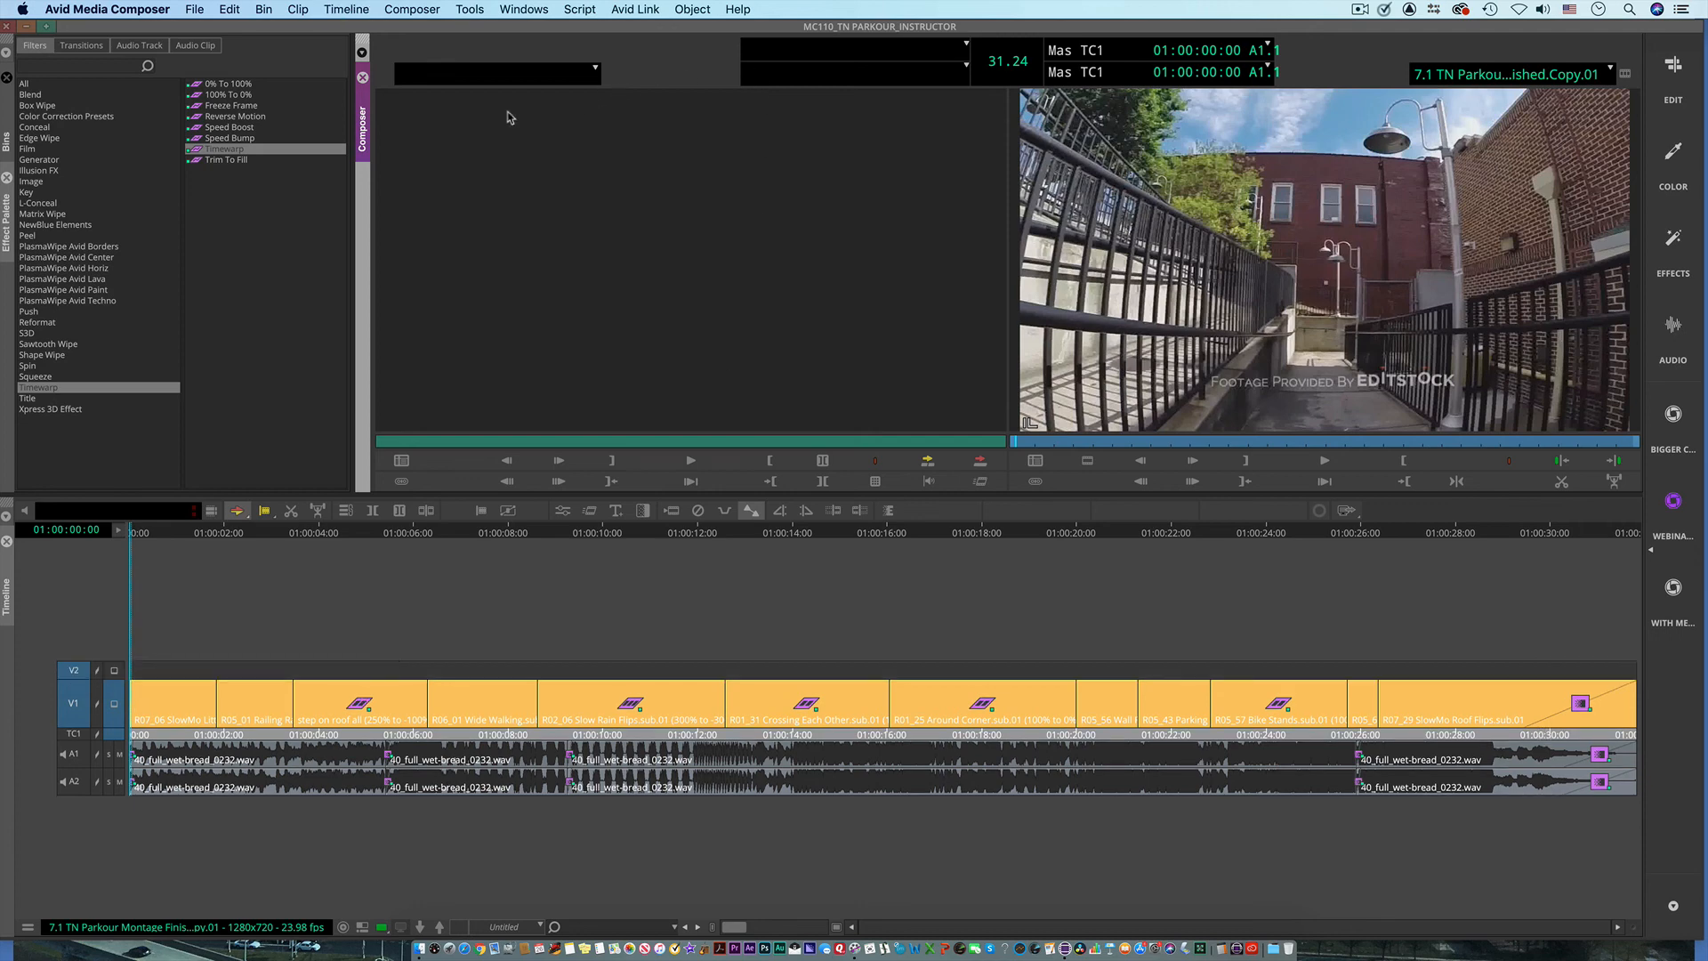
{"action": "left_click", "coordinate": [7, 216]}
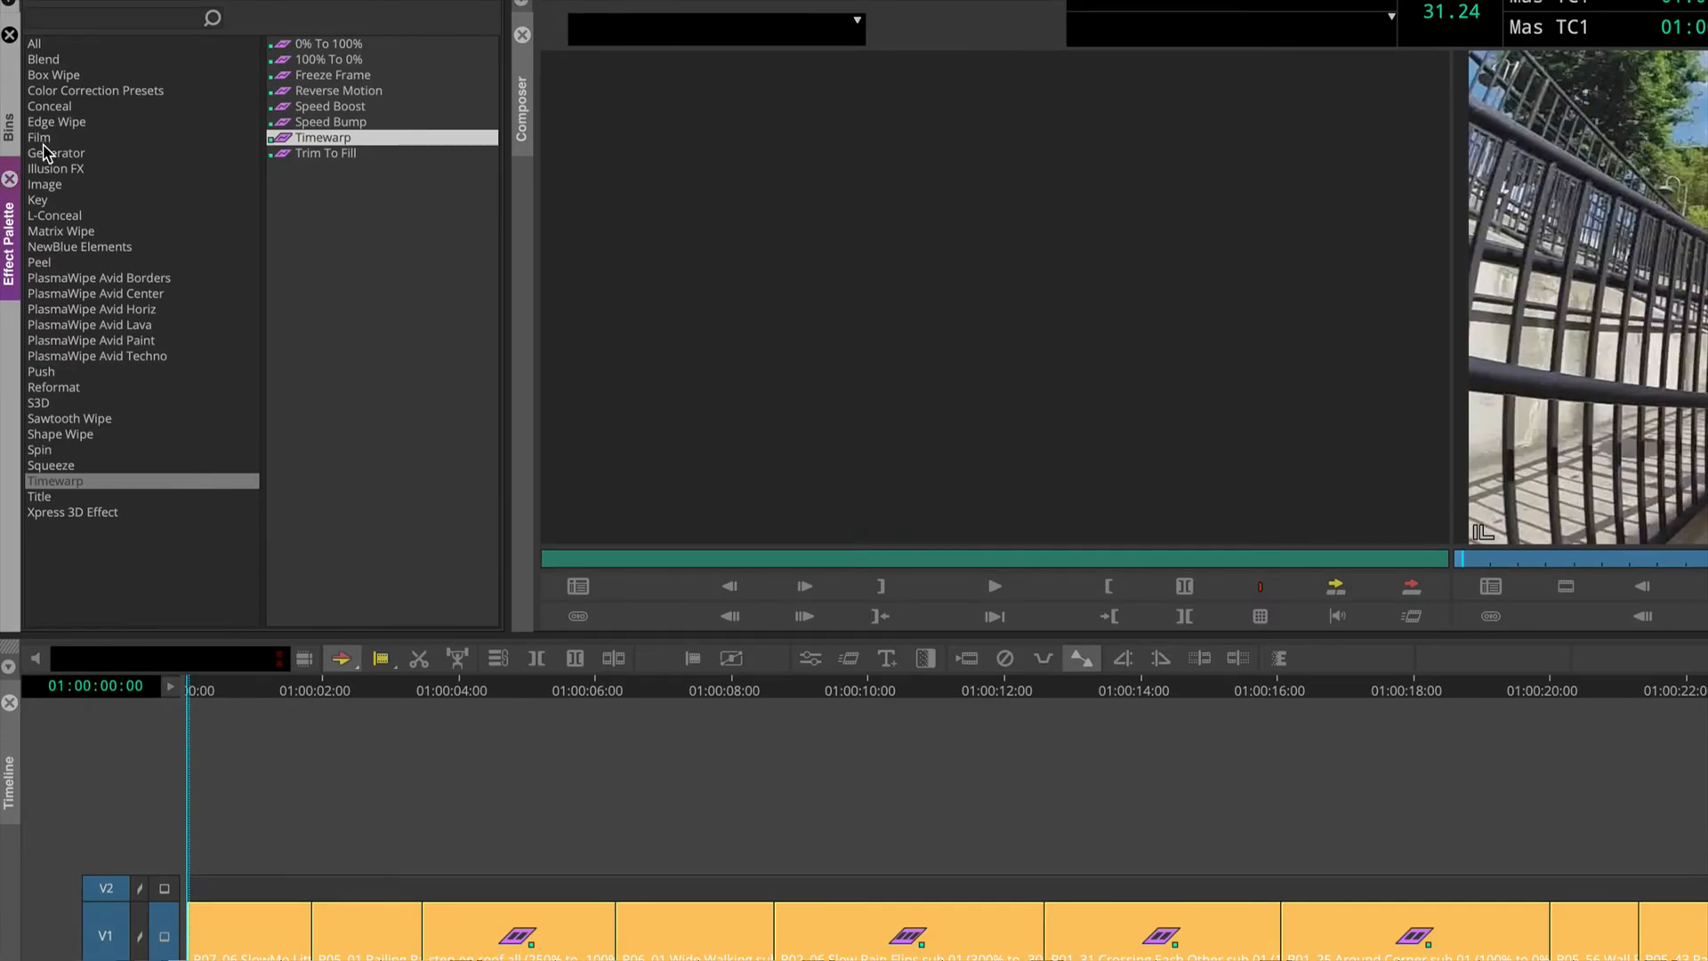
{"action": "left_click", "coordinate": [51, 187]}
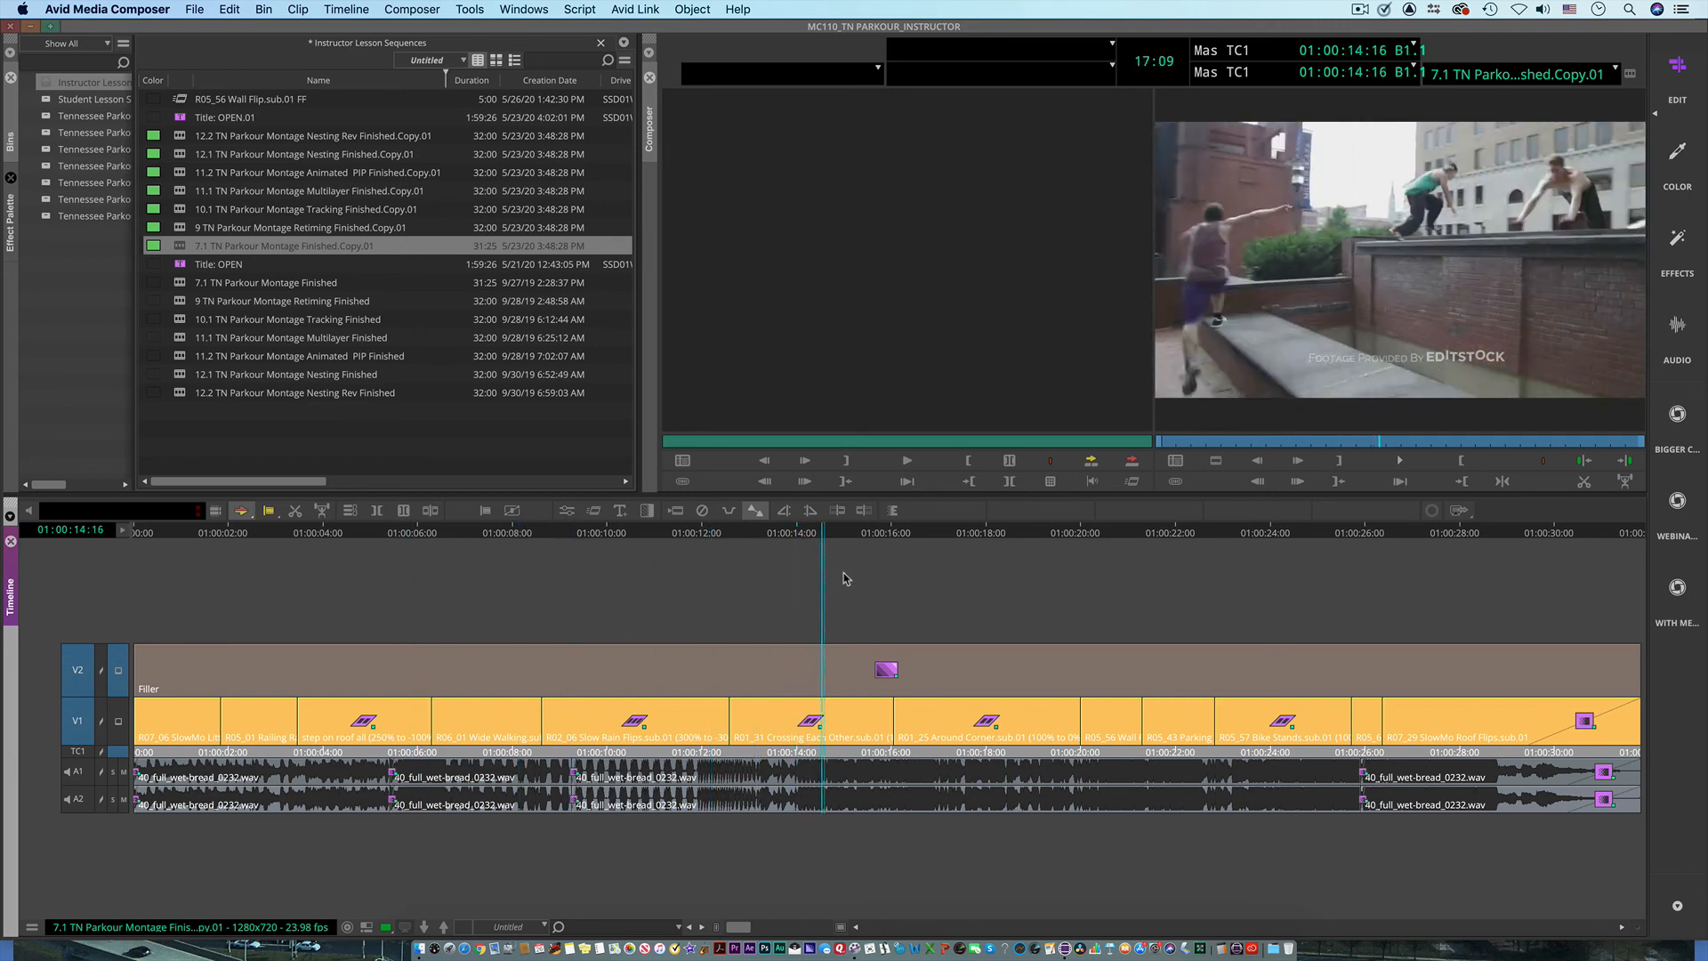
Step: Switch to the Effects workspace and set the Color Effect's Luma Adjust brightness to -8 and contrast to 6
{"action": "left_click", "coordinate": [1678, 247]}
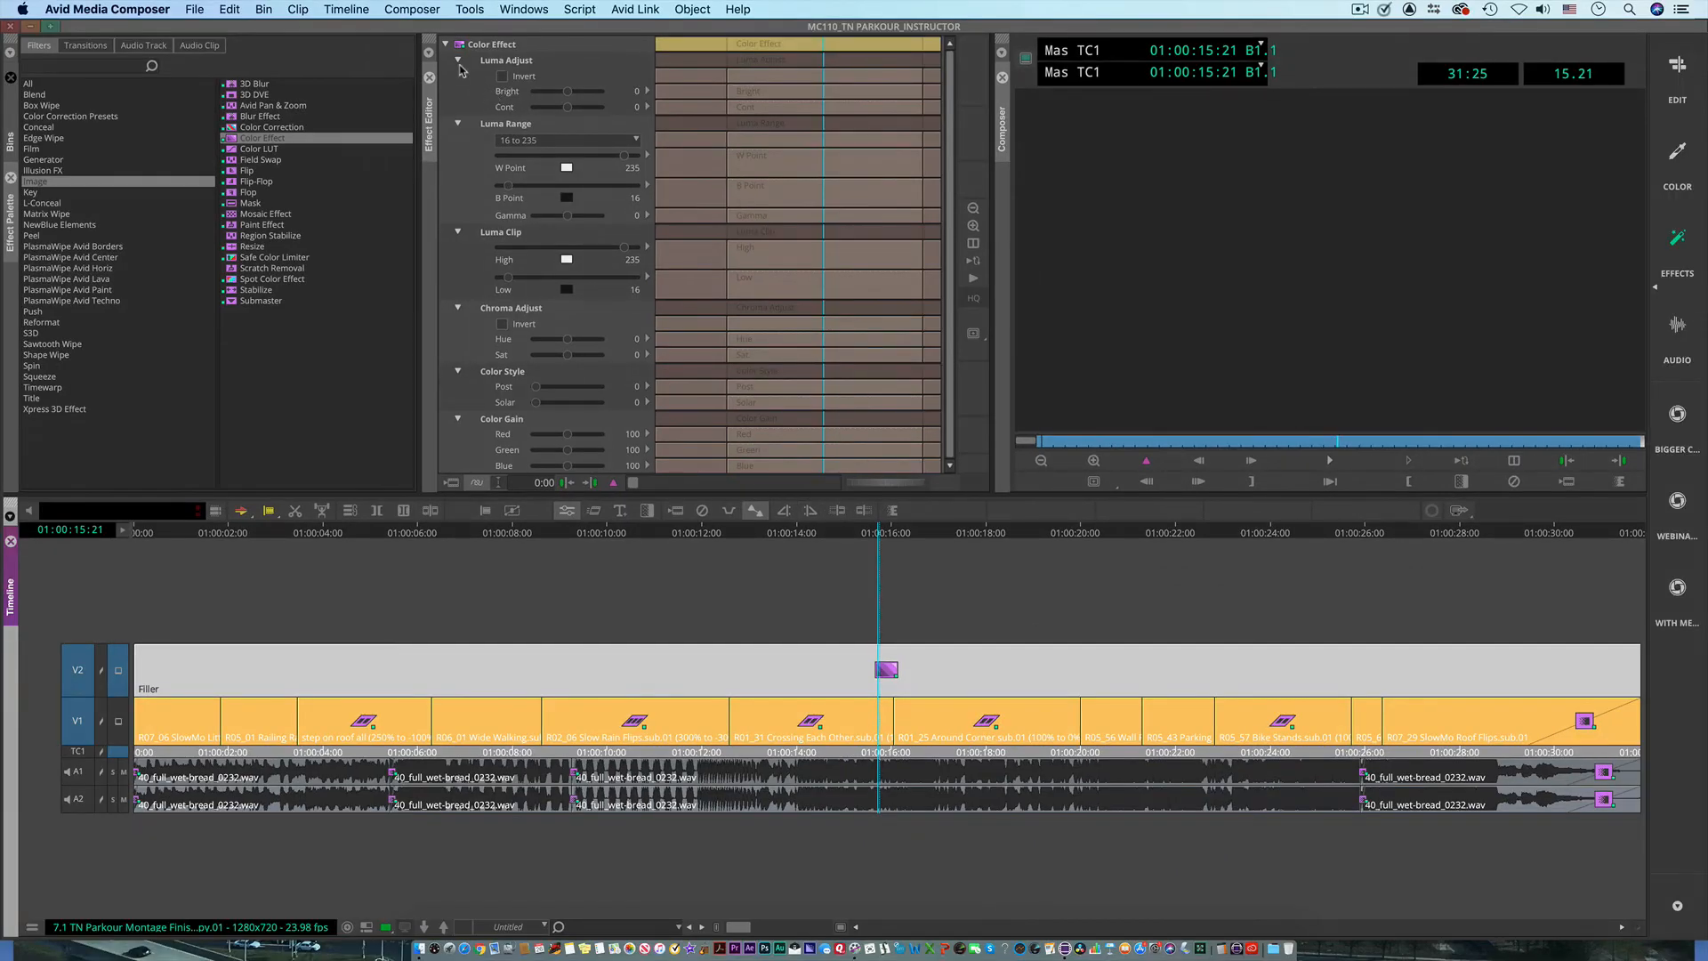
{"action": "left_click", "coordinate": [456, 61], "text": "alt"}
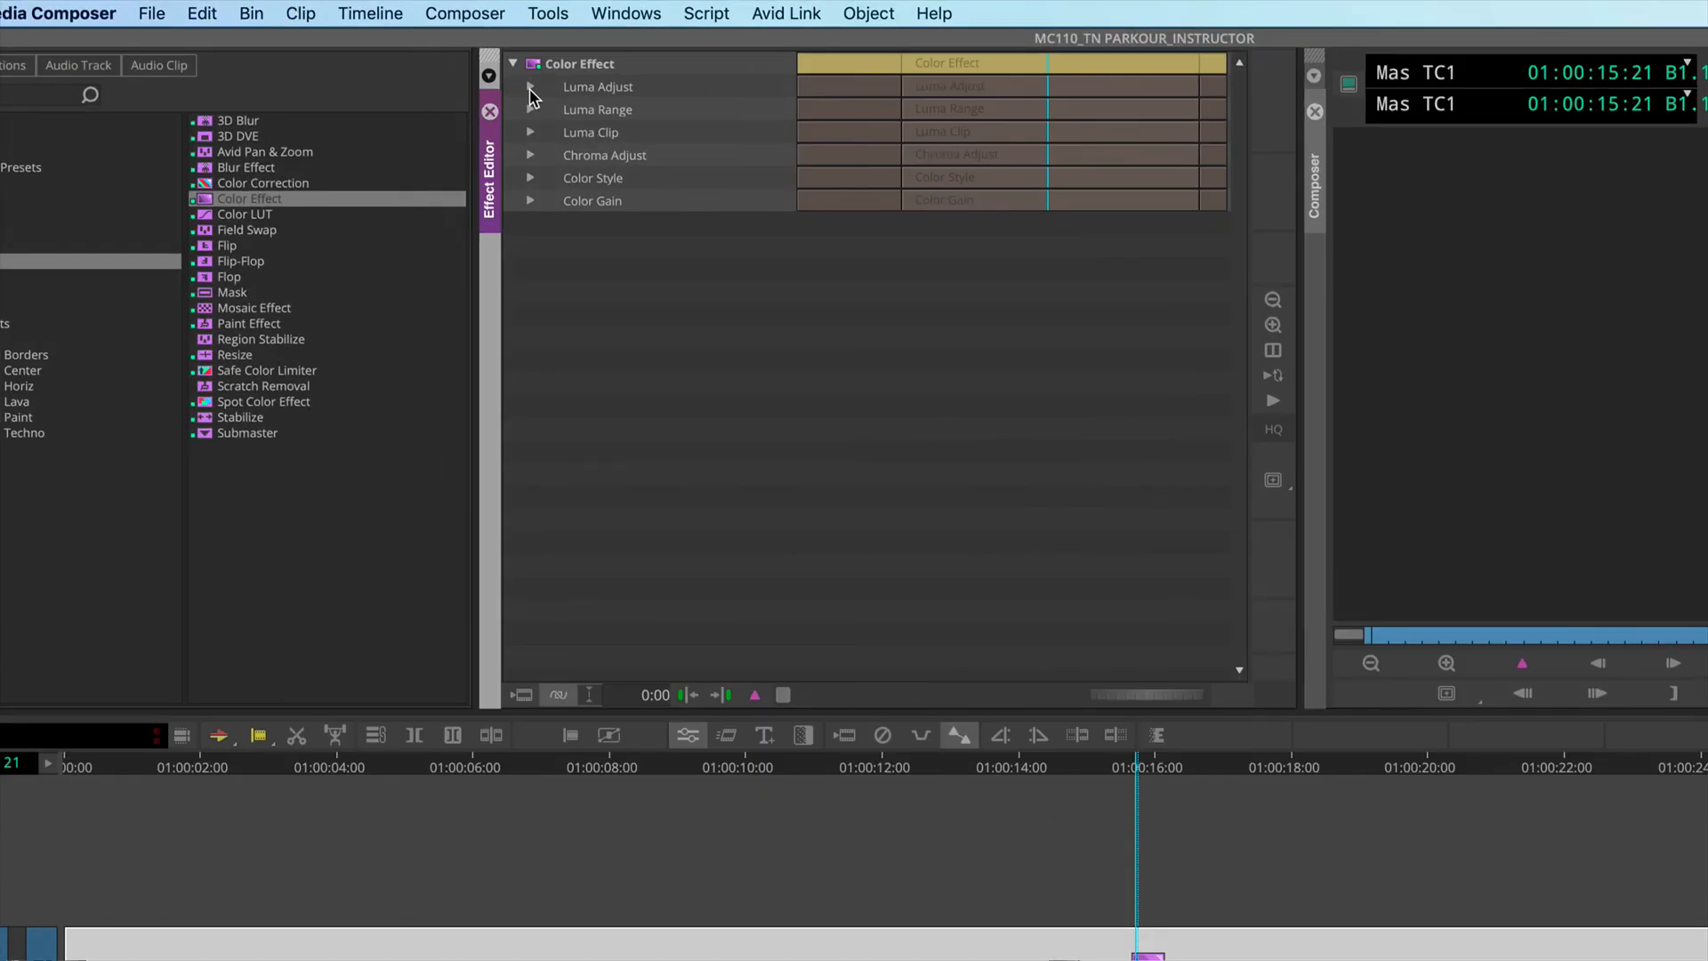
{"action": "left_click", "coordinate": [531, 90]}
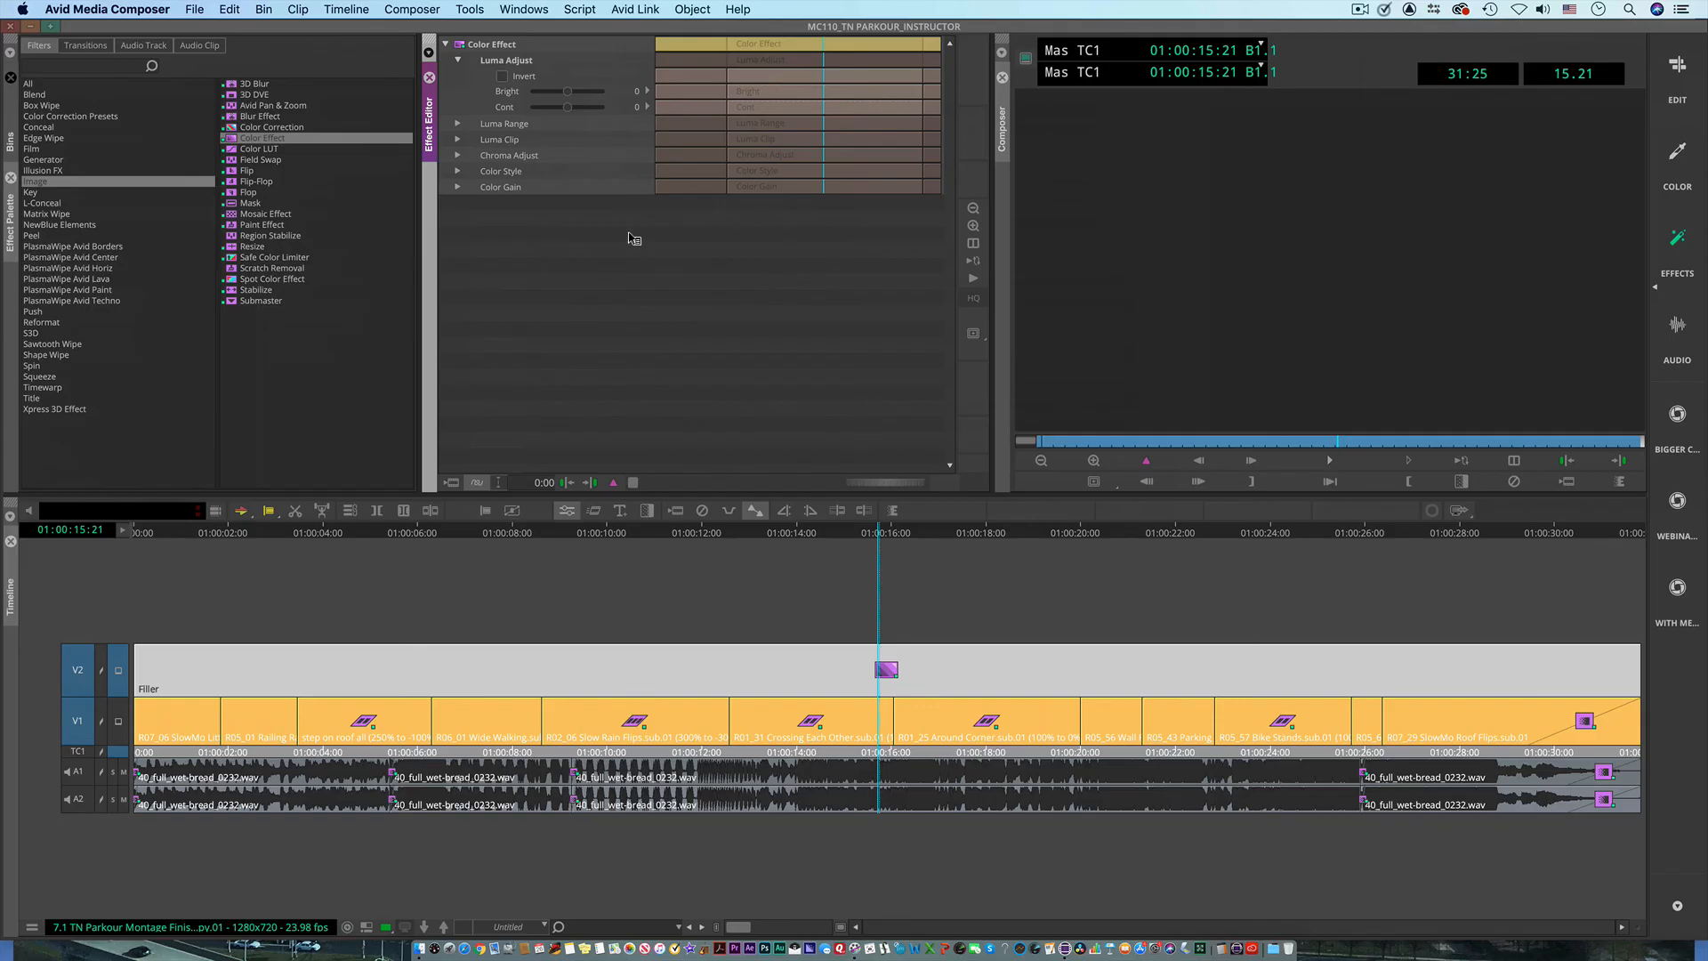
{"action": "left_click_drag", "start_coordinate": [567, 92], "coordinate": [579, 93]}
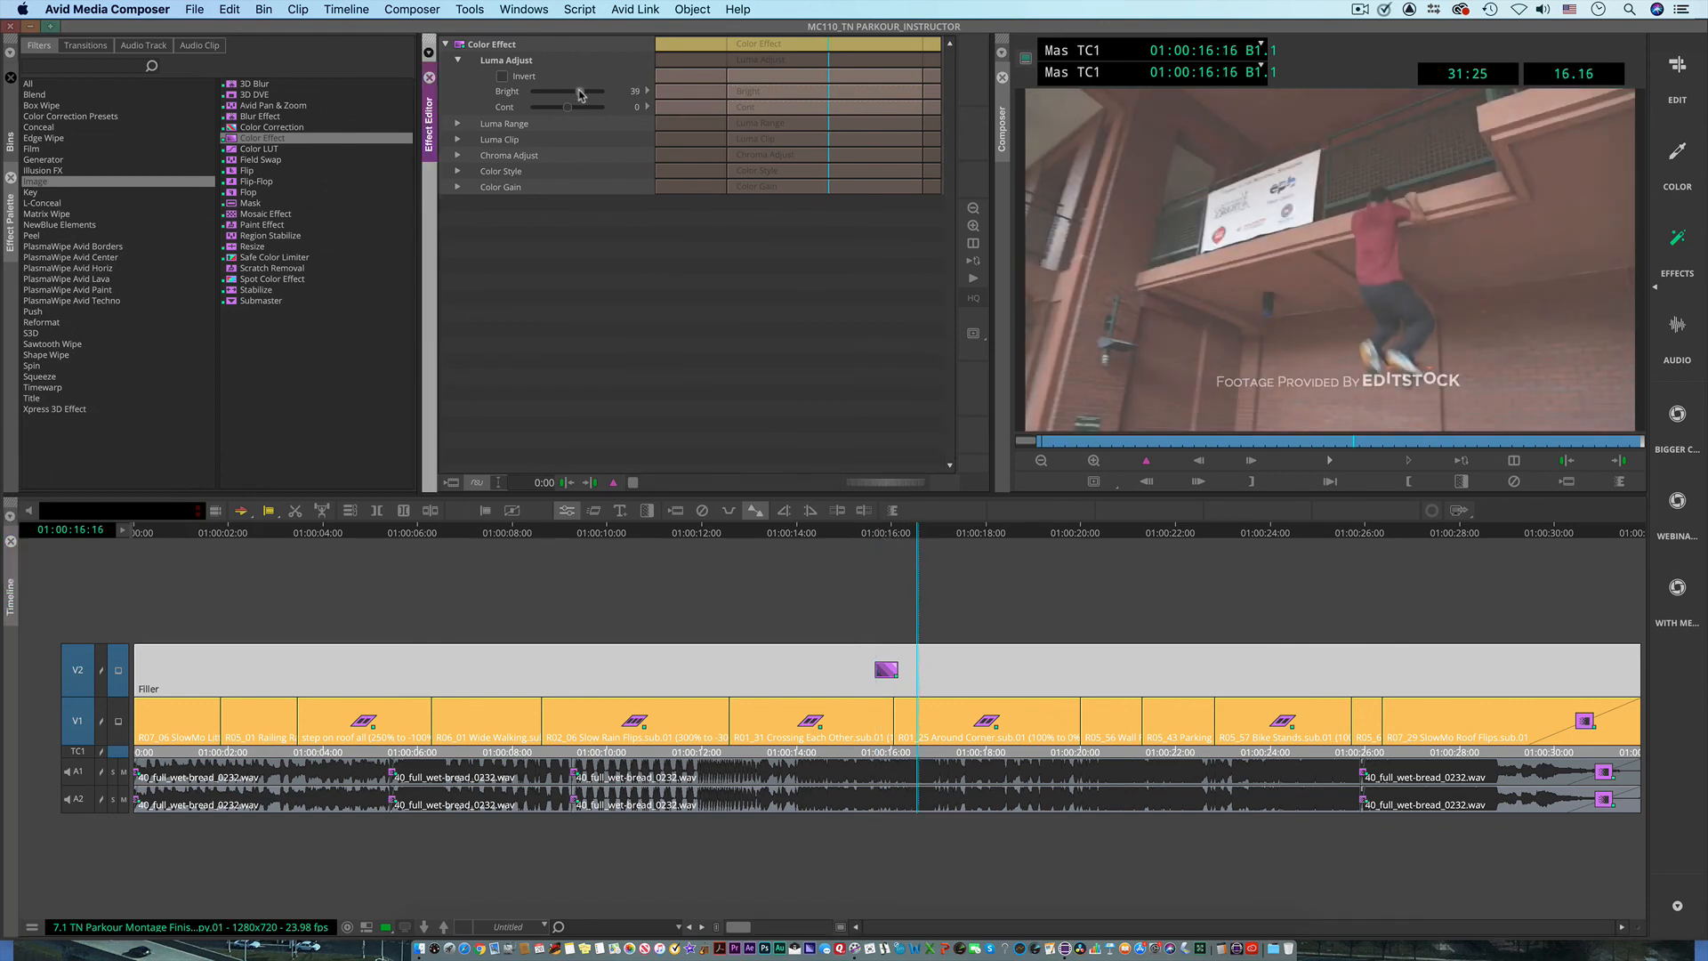
{"action": "left_click_drag", "start_coordinate": [552, 108], "coordinate": [566, 94]}
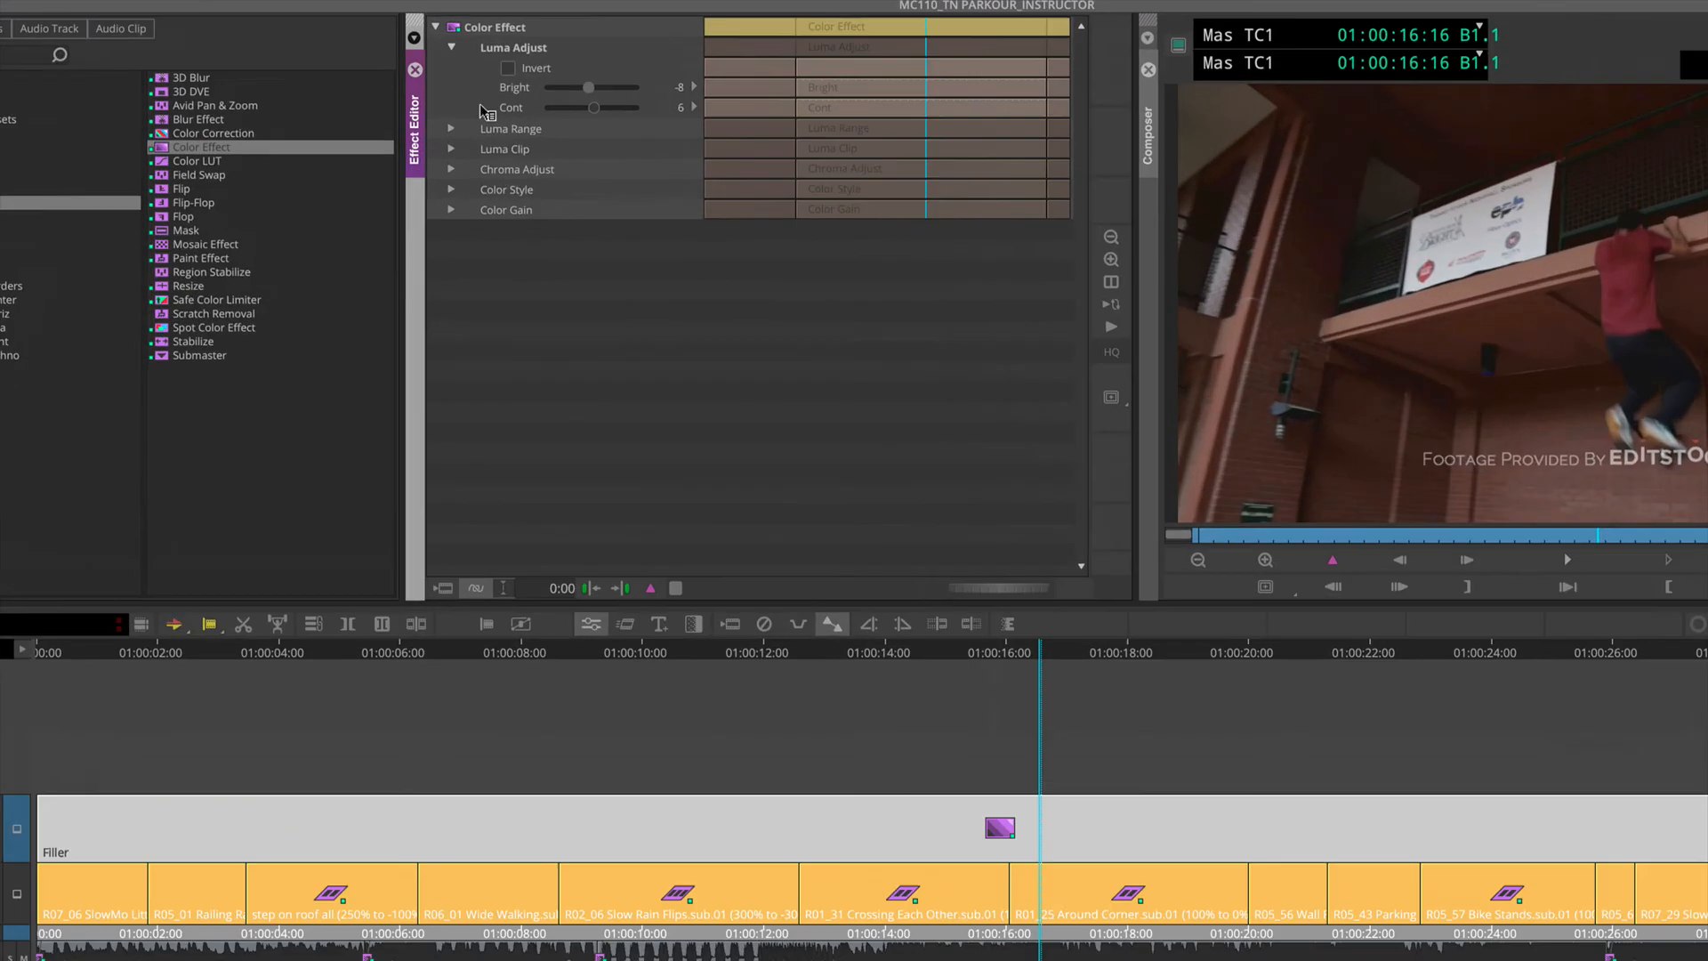
Step: Set the Color Effect's Chroma Adjust saturation to -11, judging the look on the Wide Walking clip at 01:00:07:01
{"action": "left_click", "coordinate": [451, 169]}
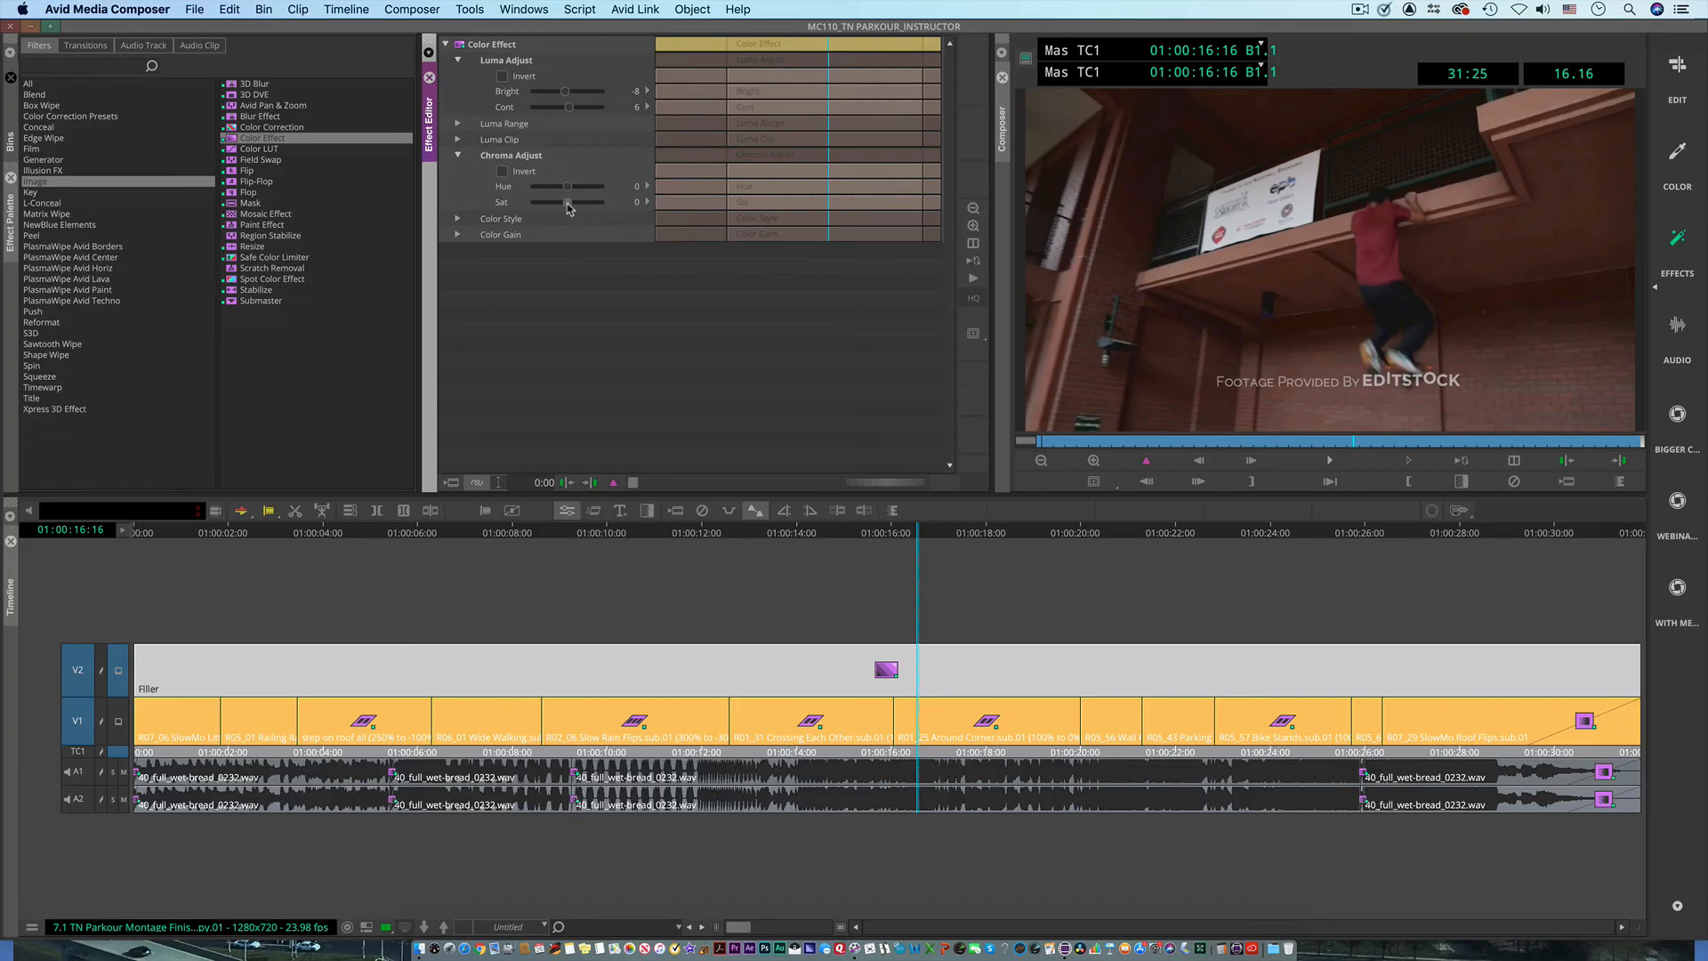
{"action": "mouse_move", "coordinate": [568, 203]}
{"action": "left_mouse_down"}
{"action": "mouse_move", "coordinate": [667, 204]}
{"action": "mouse_move", "coordinate": [540, 216]}
{"action": "left_mouse_up"}
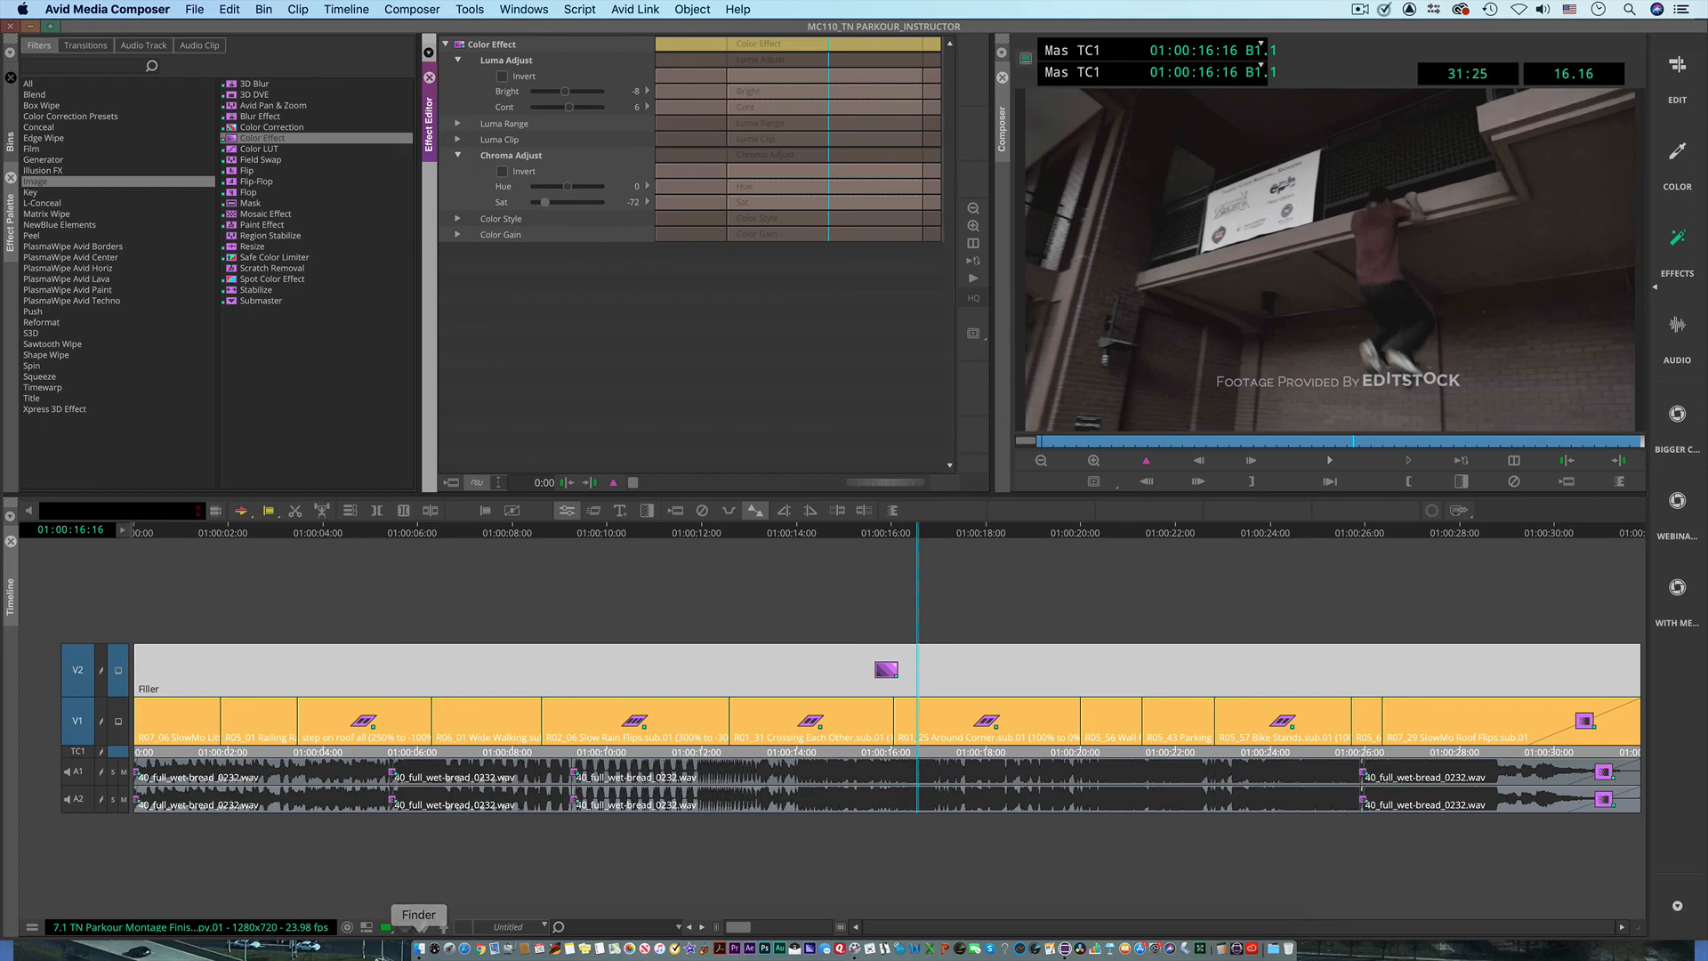
{"action": "left_click_drag", "start_coordinate": [1062, 449], "coordinate": [1182, 441]}
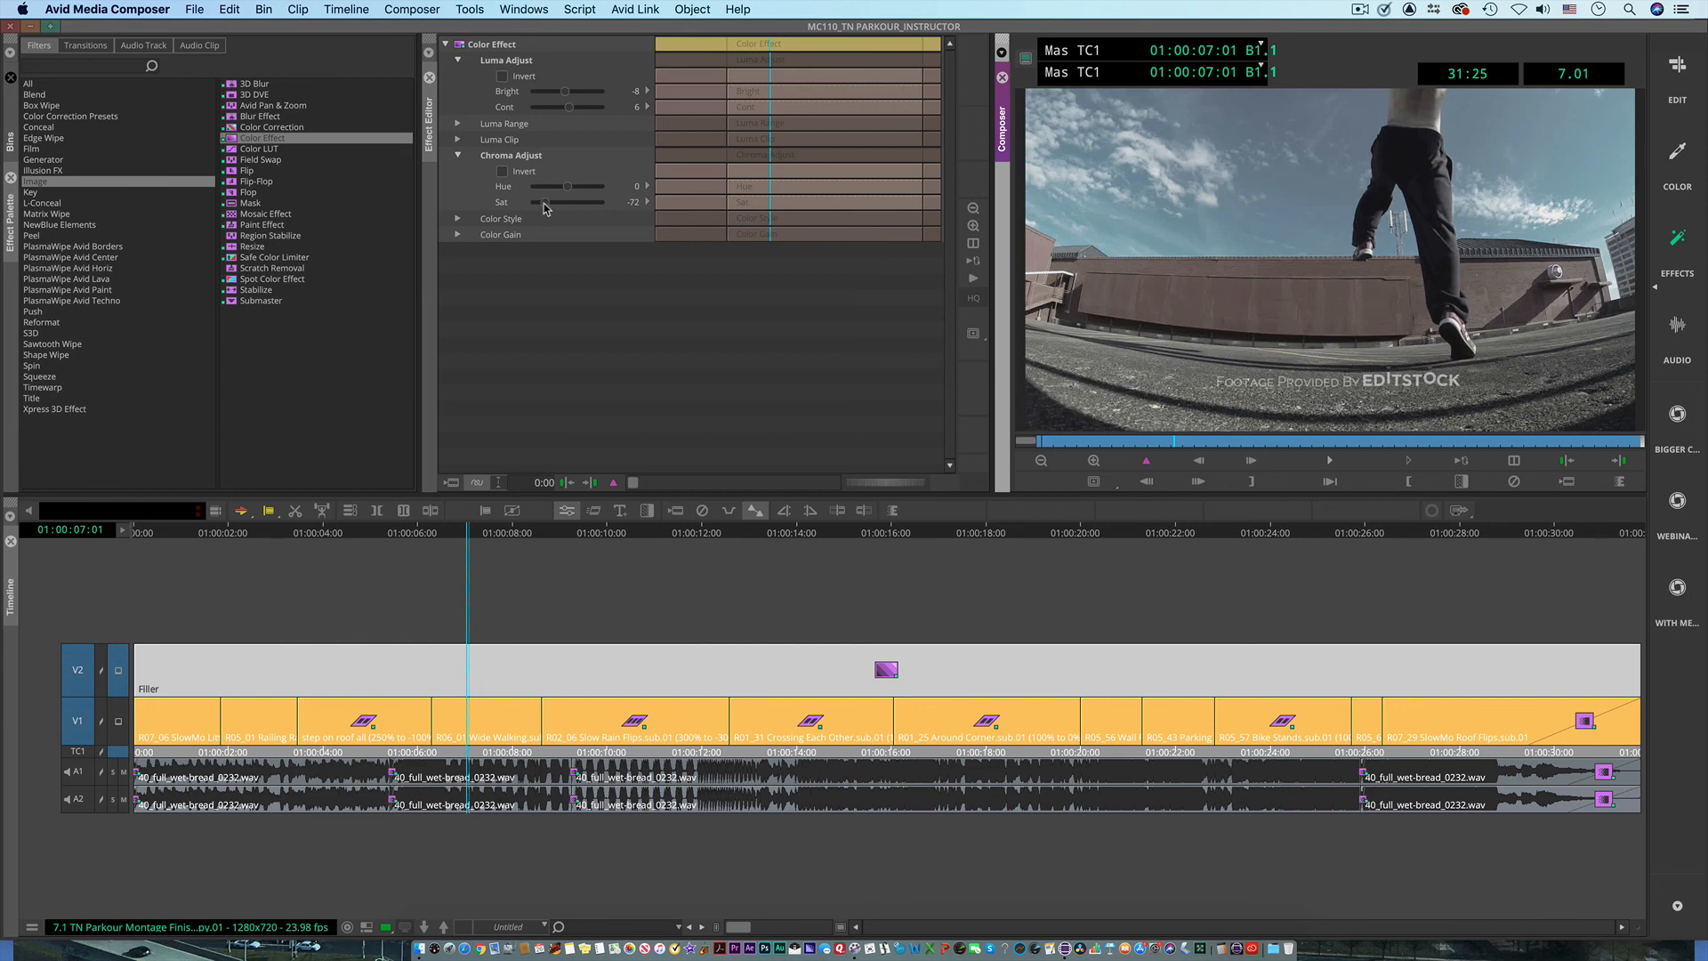
{"action": "mouse_move", "coordinate": [544, 203]}
{"action": "left_mouse_down"}
{"action": "mouse_move", "coordinate": [584, 202]}
{"action": "mouse_move", "coordinate": [571, 212]}
{"action": "left_mouse_up"}
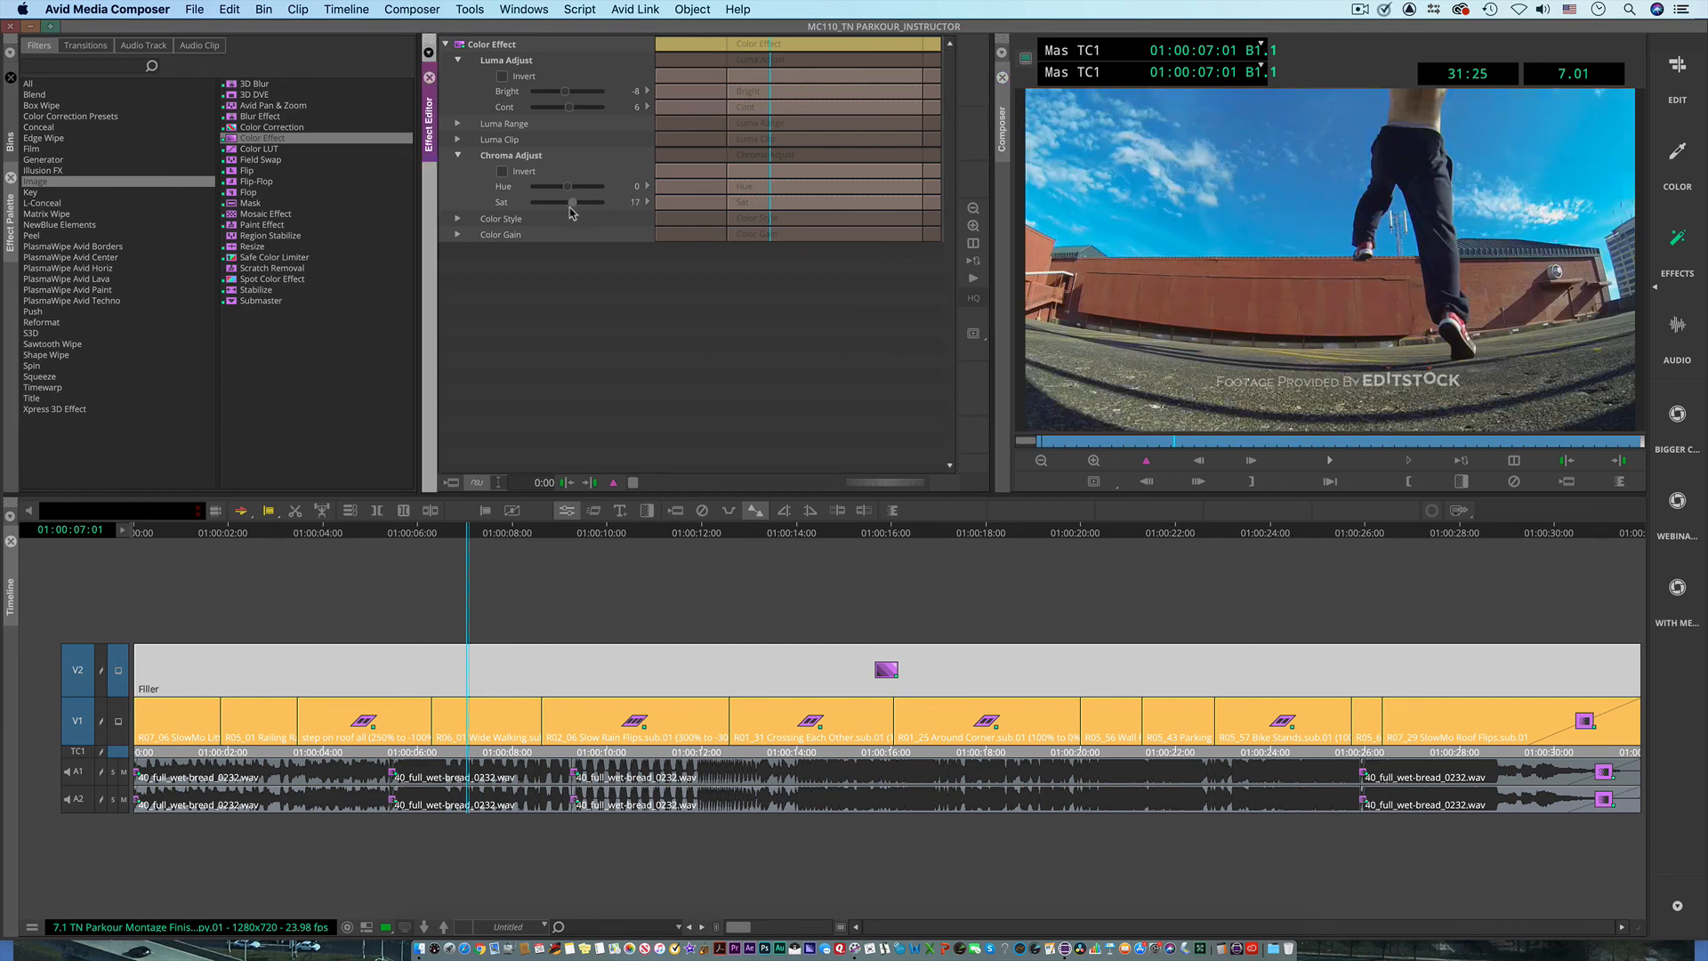
Step: Set the Color Gain to red 139 and blue 61, and view the graded sequence full screen from its start
{"action": "left_click", "coordinate": [457, 234]}
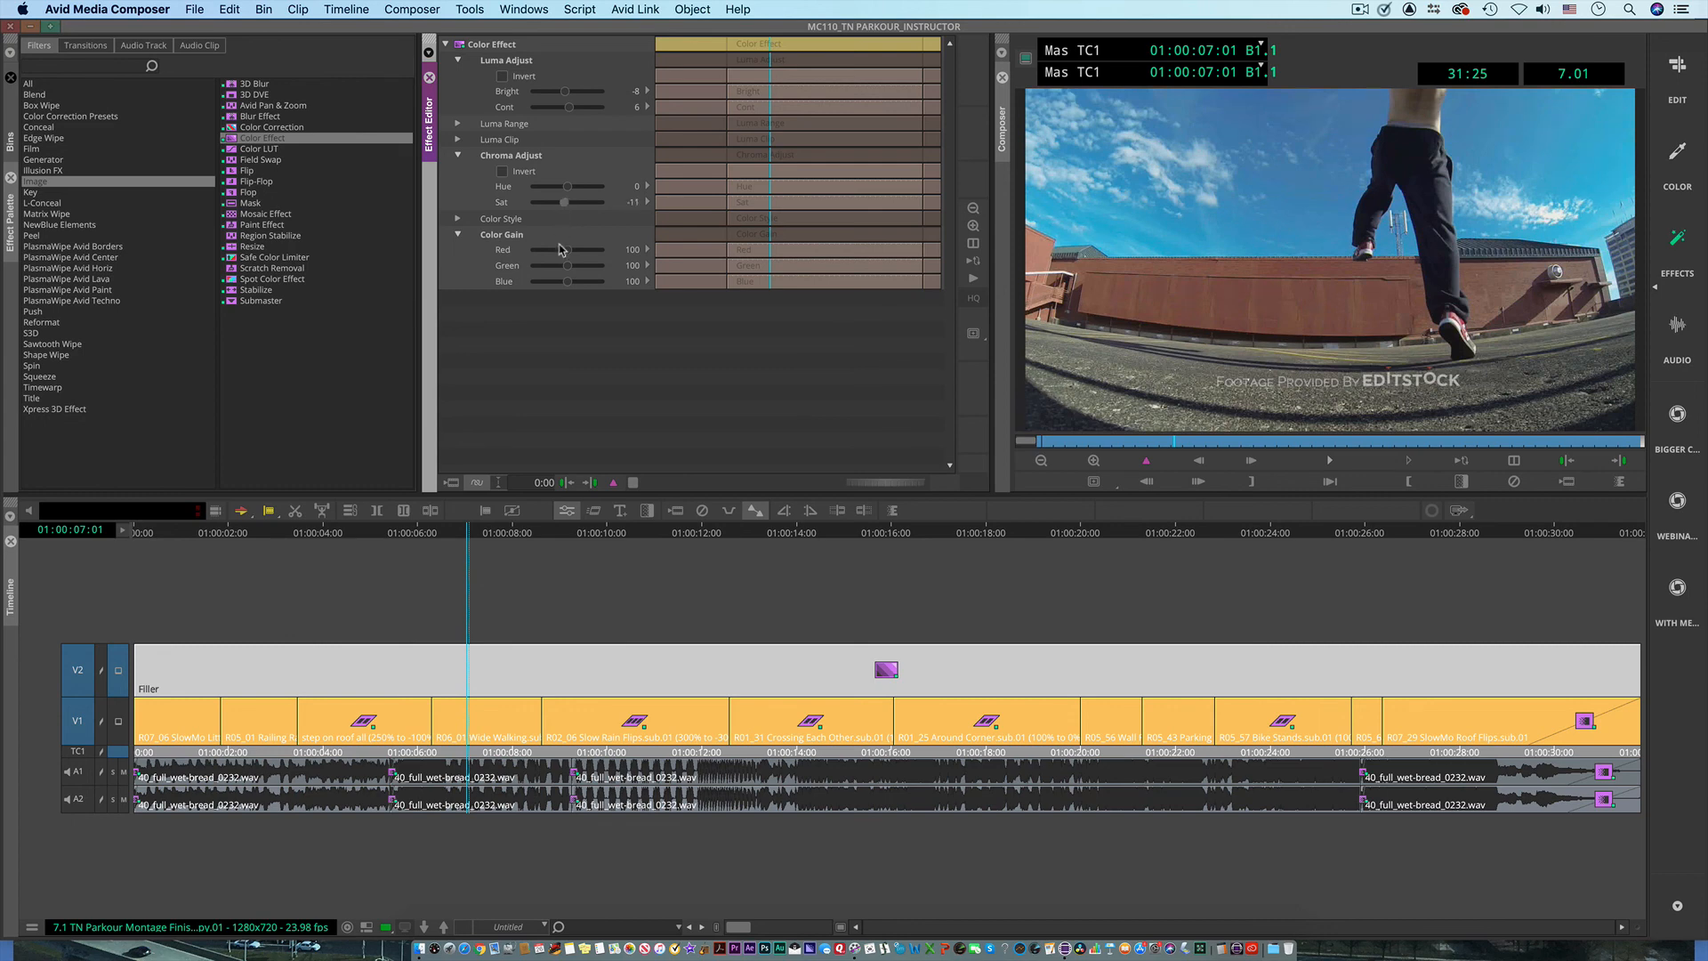
{"action": "left_click_drag", "start_coordinate": [572, 255], "coordinate": [554, 284]}
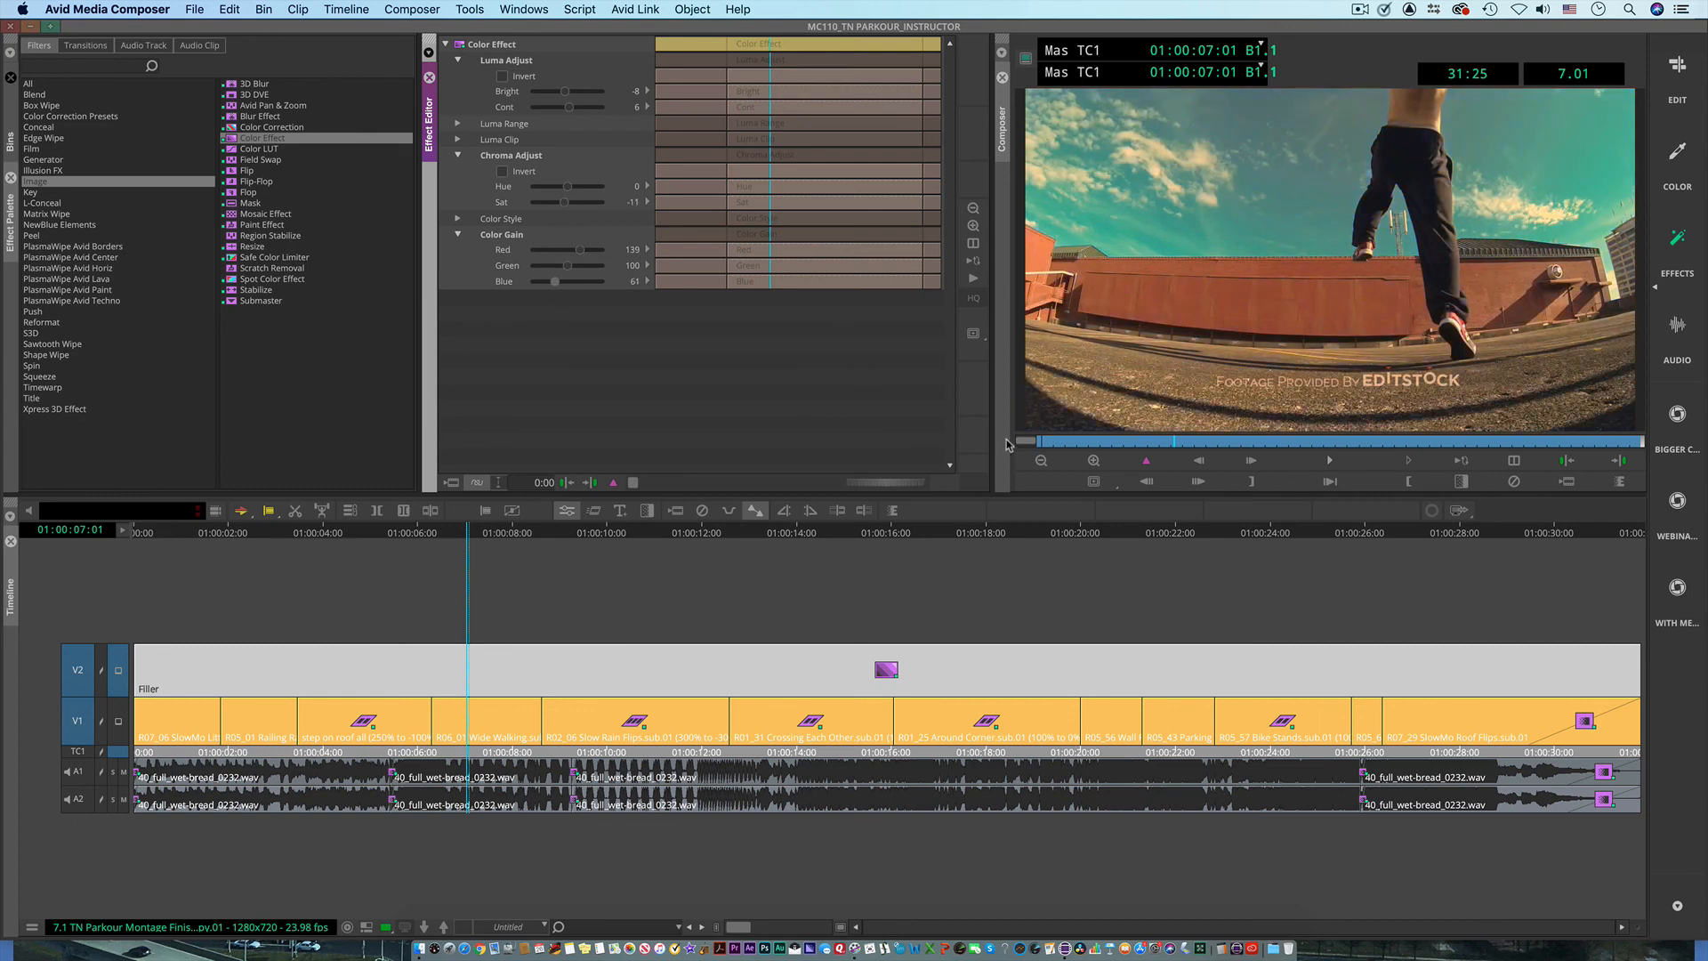
{"action": "left_click_drag", "start_coordinate": [1135, 442], "coordinate": [998, 465]}
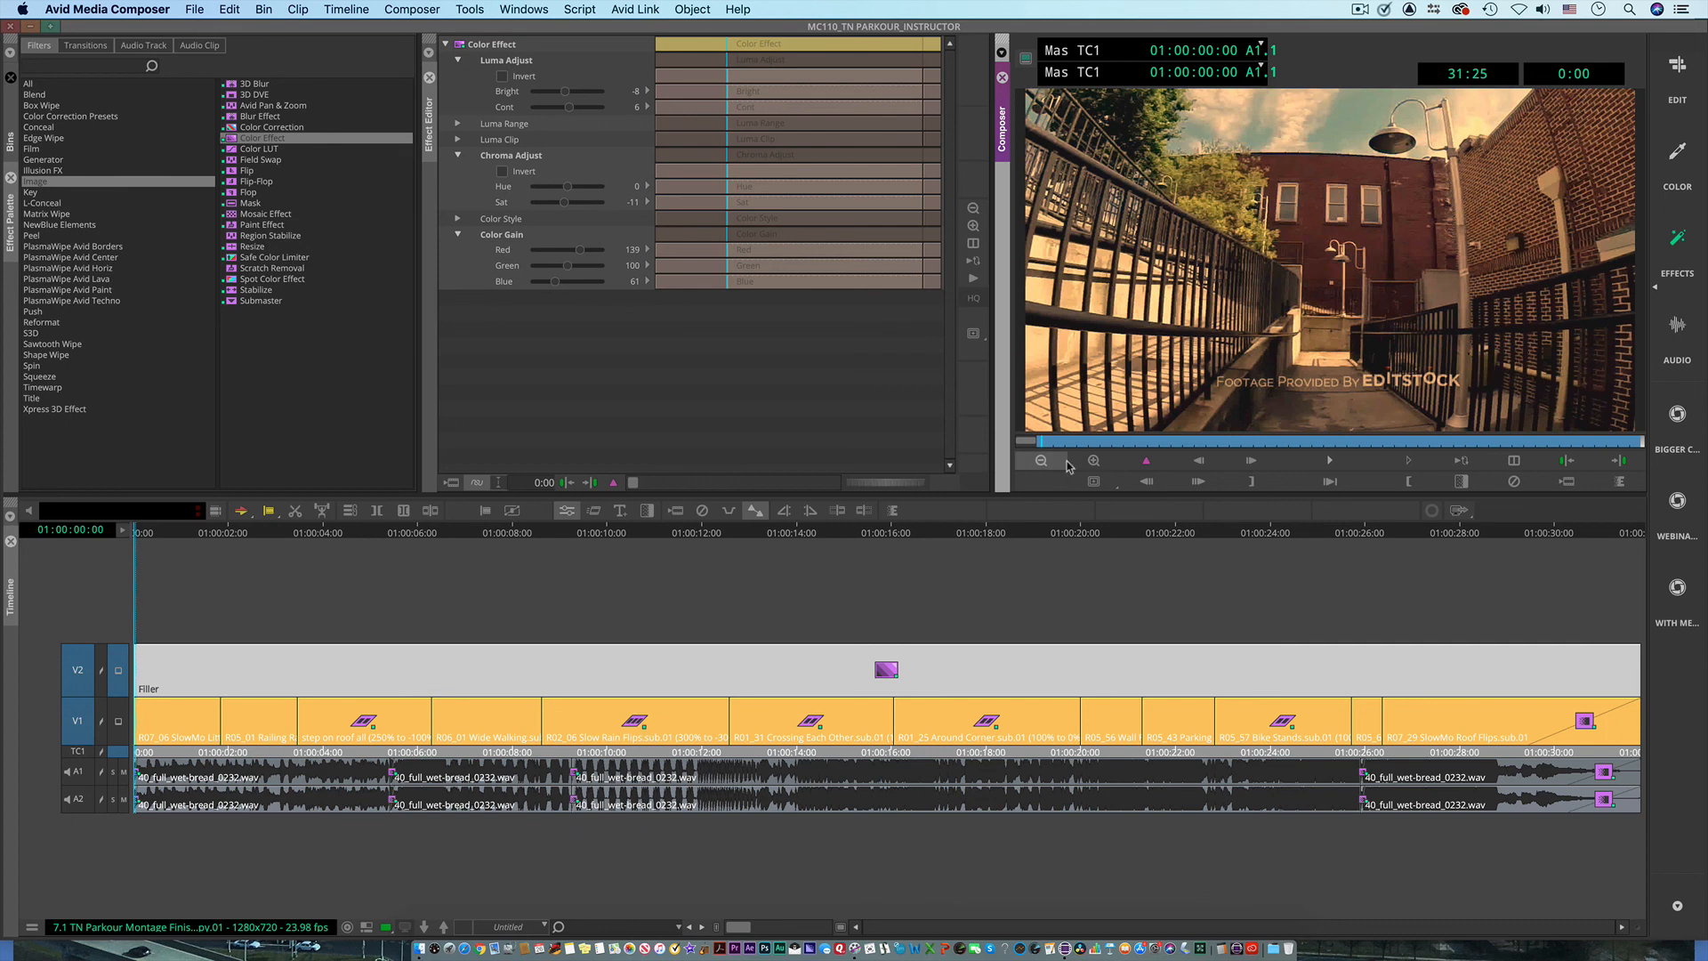
{"action": "key", "text": "super+F3"}
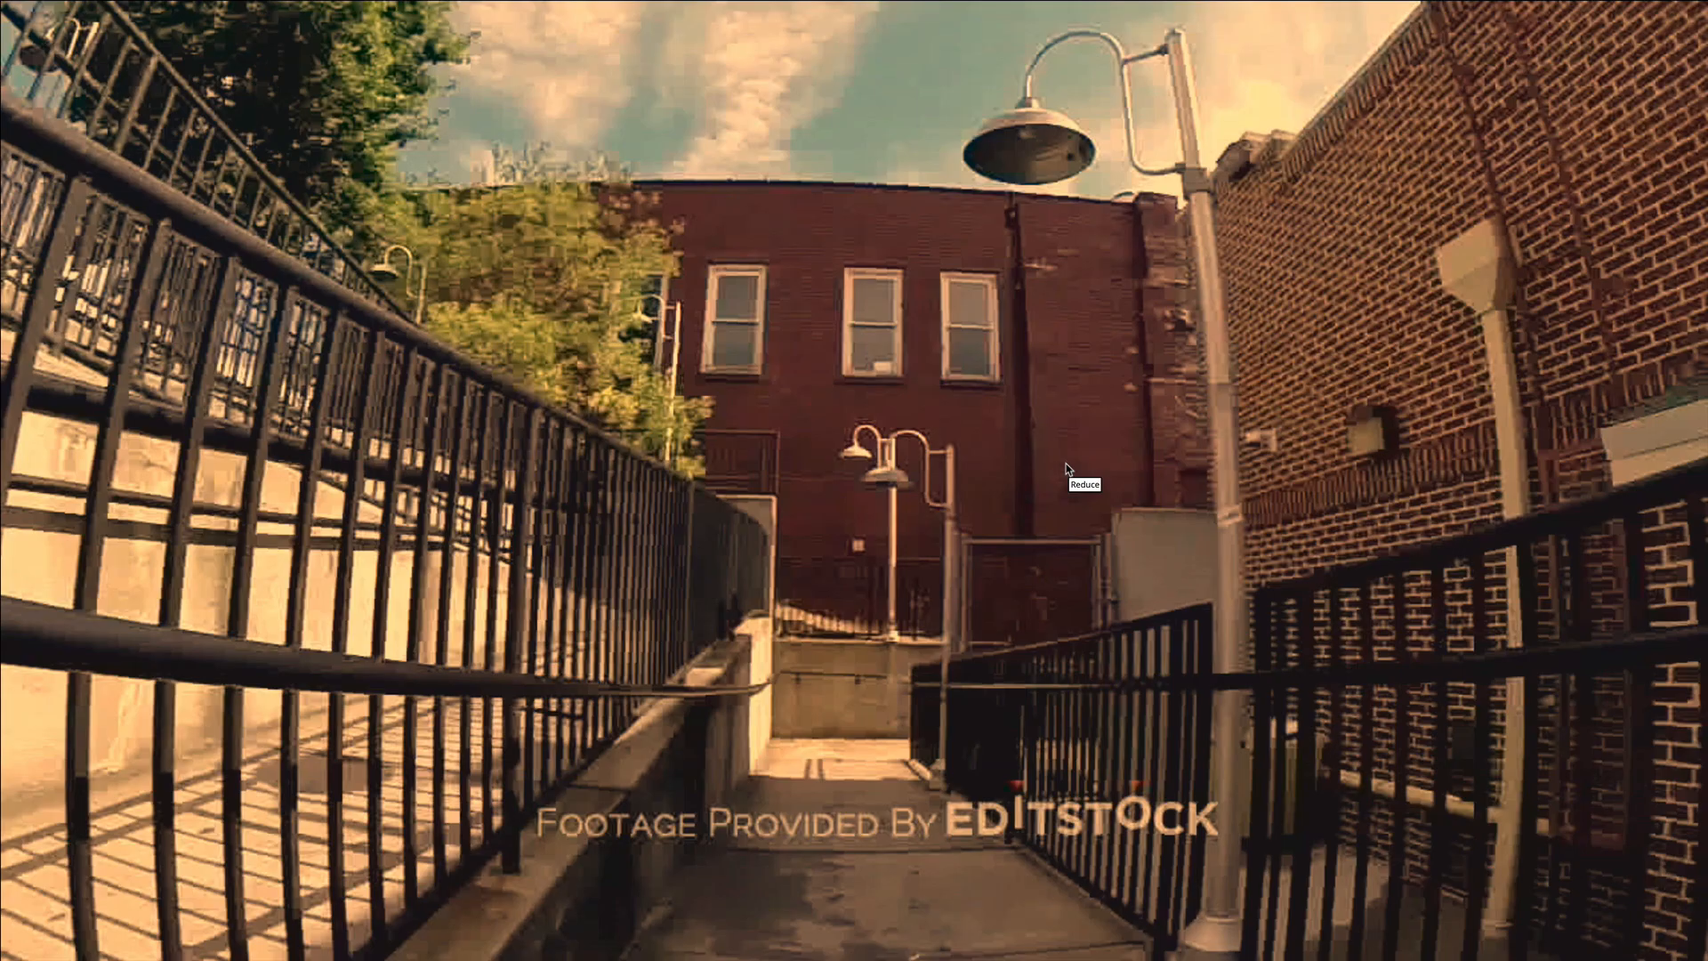